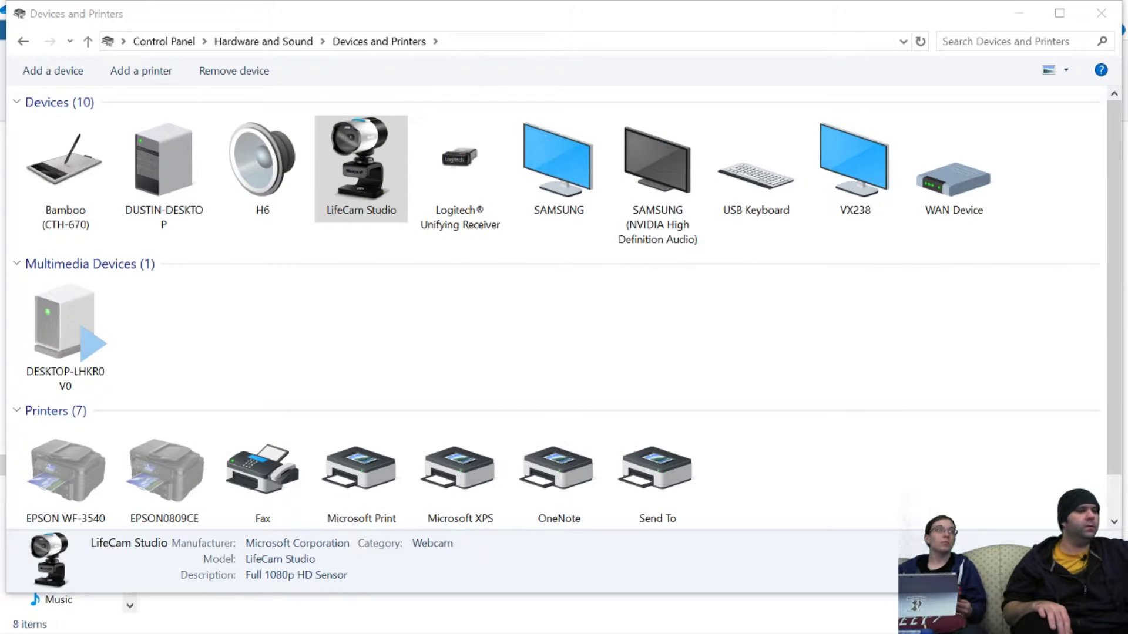
# - Minimize the Devices and Printers window and the OneDrive folder window
pyautogui.click(1021, 15)
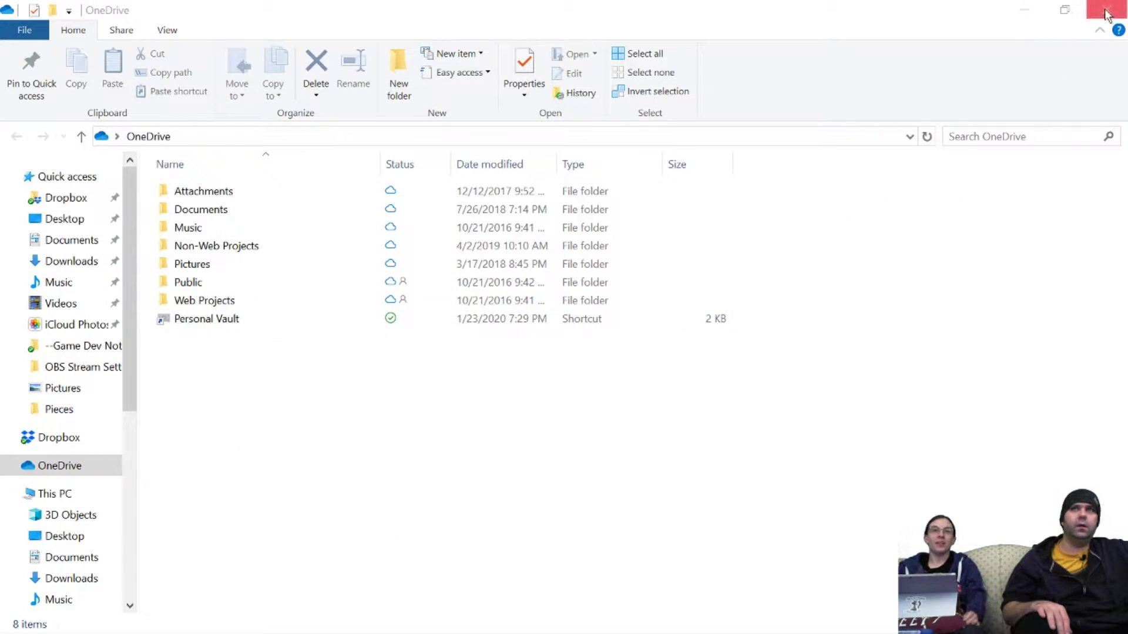
pyautogui.click(1024, 10)
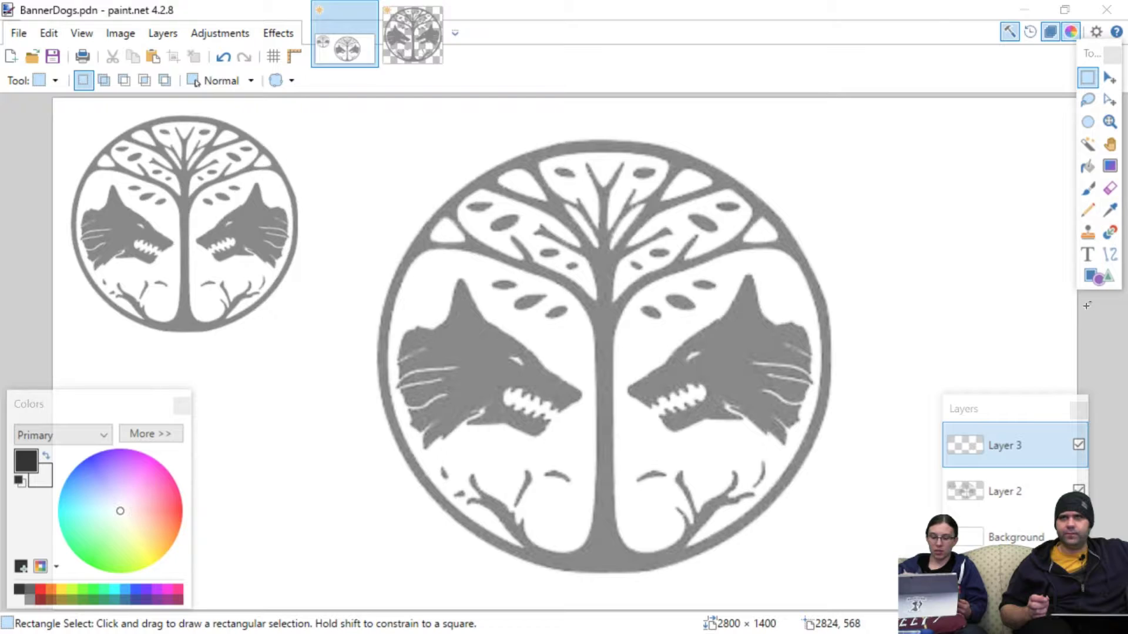
# - Draw an ellipse outline about 1227 × 1179 px around the large emblem on Layer 3, fitted to its outer ring
pyautogui.click(1094, 276)
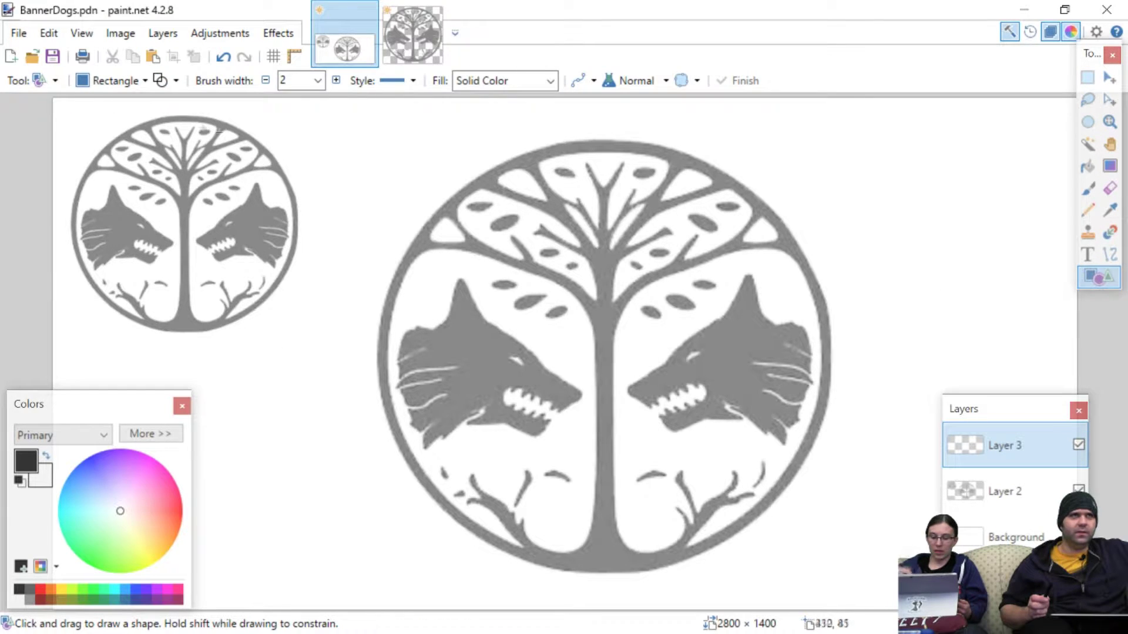
pyautogui.click(147, 81)
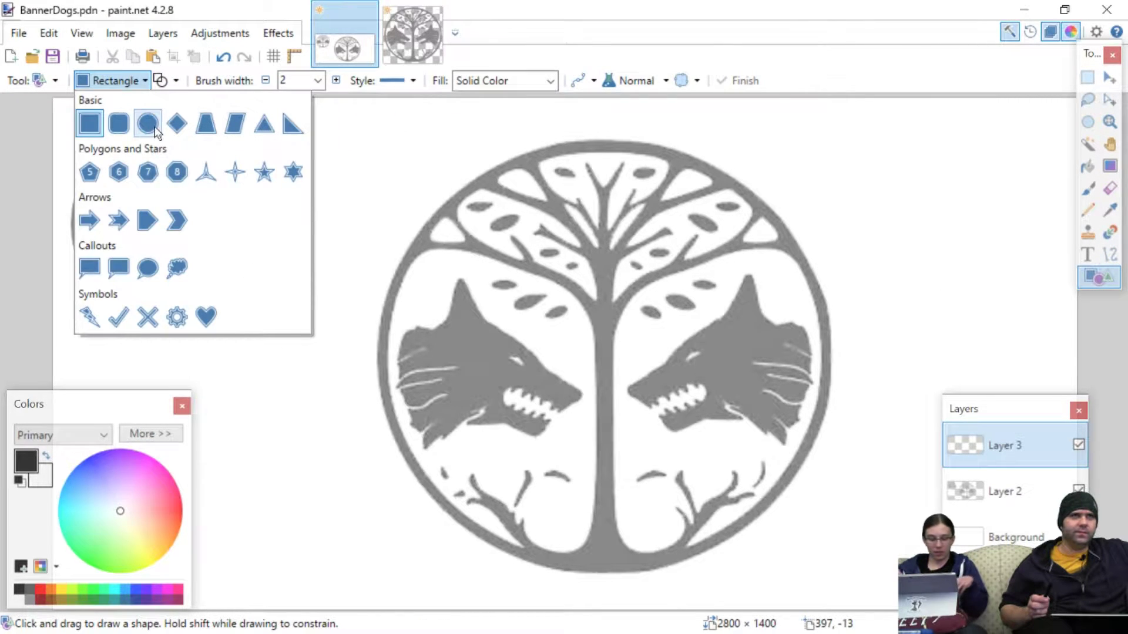
pyautogui.click(147, 118)
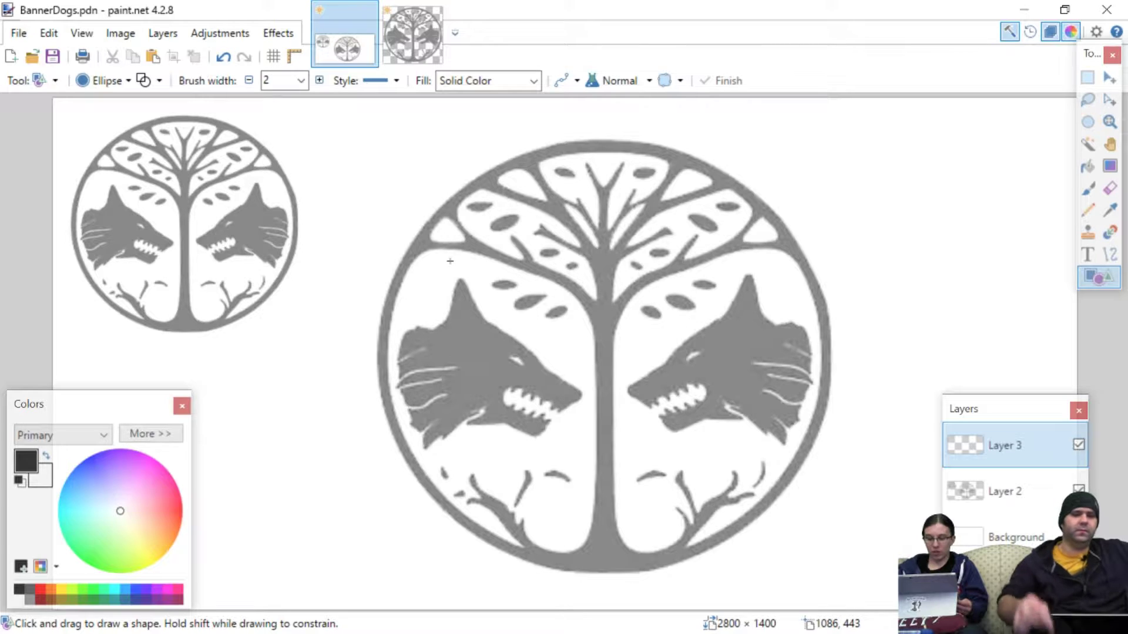
pyautogui.moveTo(405, 184); pyautogui.dragTo(830, 571)
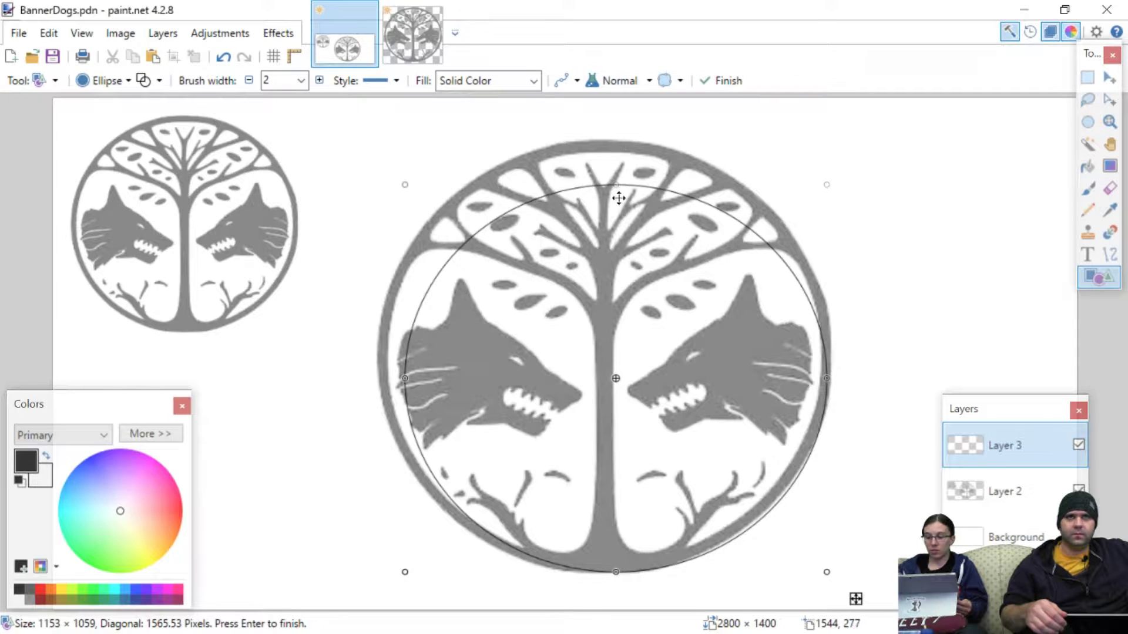
pyautogui.moveTo(614, 186); pyautogui.dragTo(616, 140)
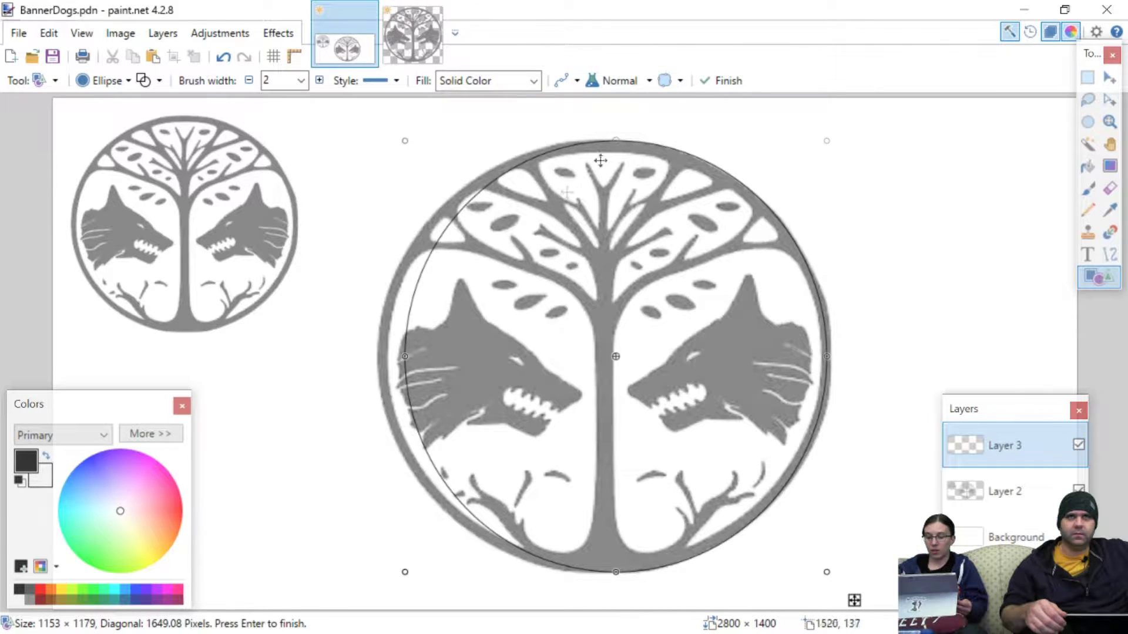
pyautogui.moveTo(405, 357); pyautogui.dragTo(380, 356)
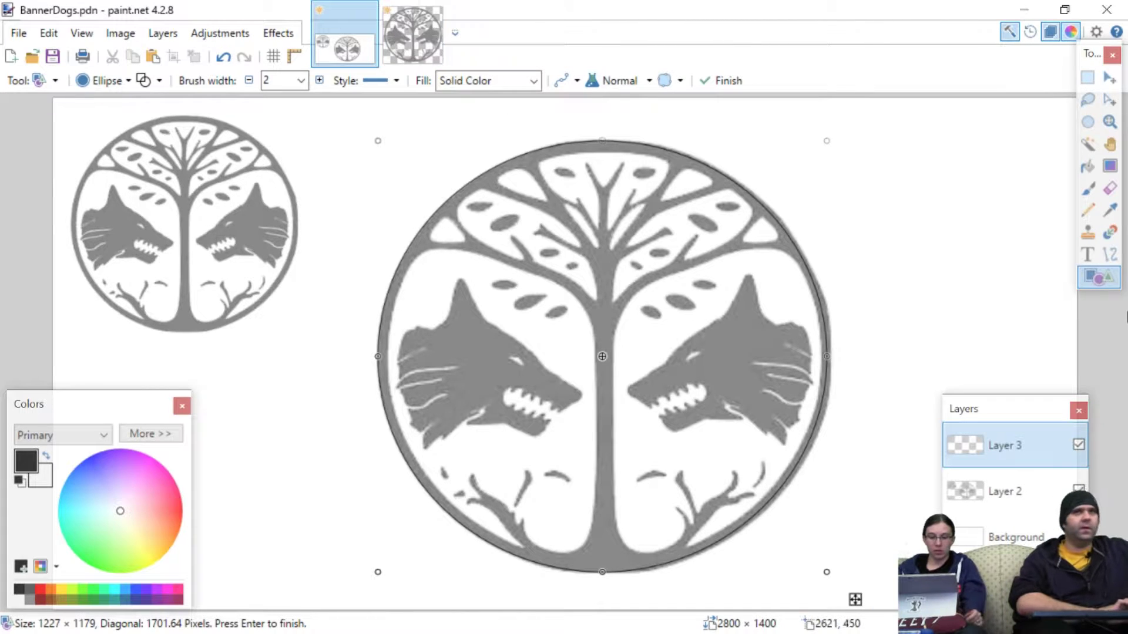
# - Set the brush width of the ellipse outline to 4
pyautogui.scroll(1, 448, 391)
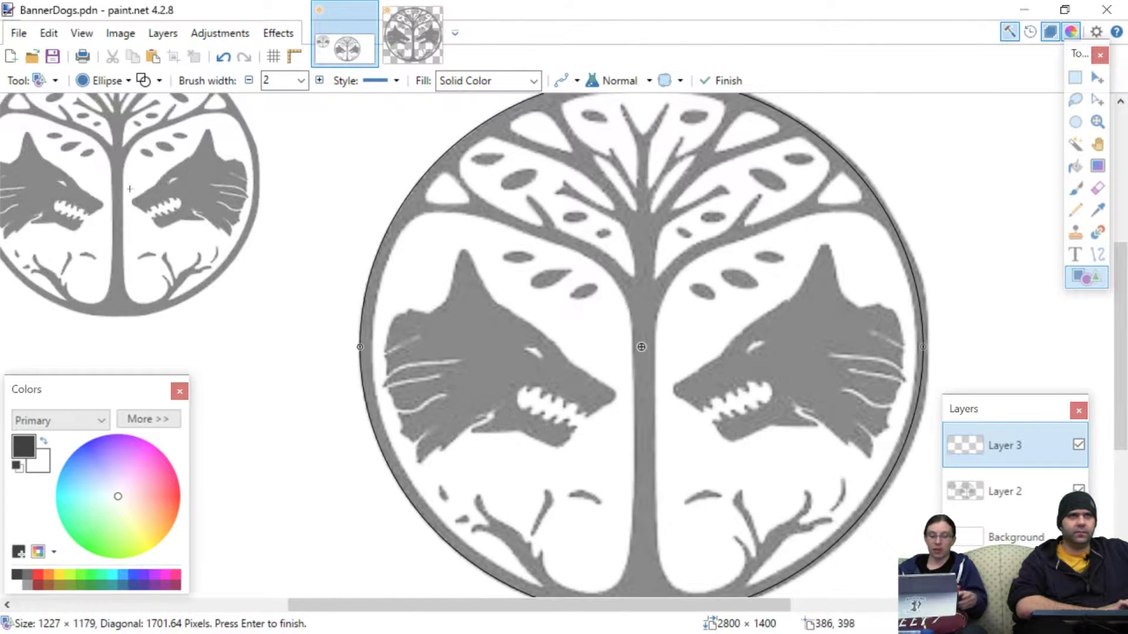
pyautogui.click(301, 82)
pyautogui.click(291, 123)
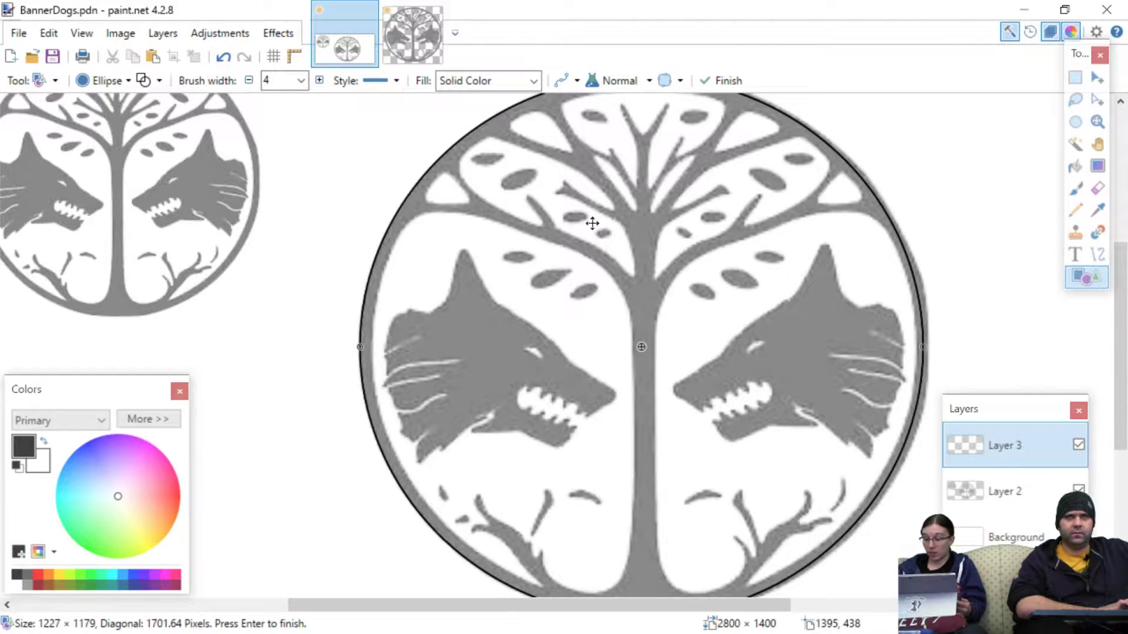
# - Adjust the ellipse's top, bottom and right edges along the emblem's outer ring to a size of about 1238 × 1177 px
pyautogui.scroll(3, 593, 190)
pyautogui.keyDown('ctrl'); pyautogui.scroll(3, 642, 245); pyautogui.keyUp('ctrl')
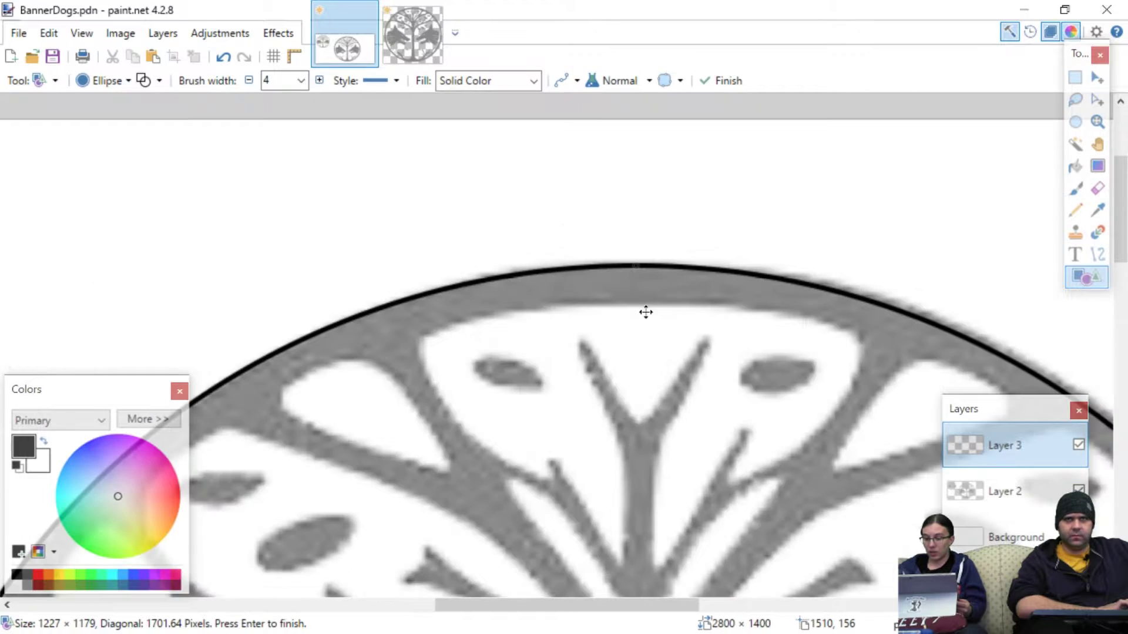
pyautogui.moveTo(635, 266); pyautogui.dragTo(637, 265)
pyautogui.scroll(-5, 650, 333)
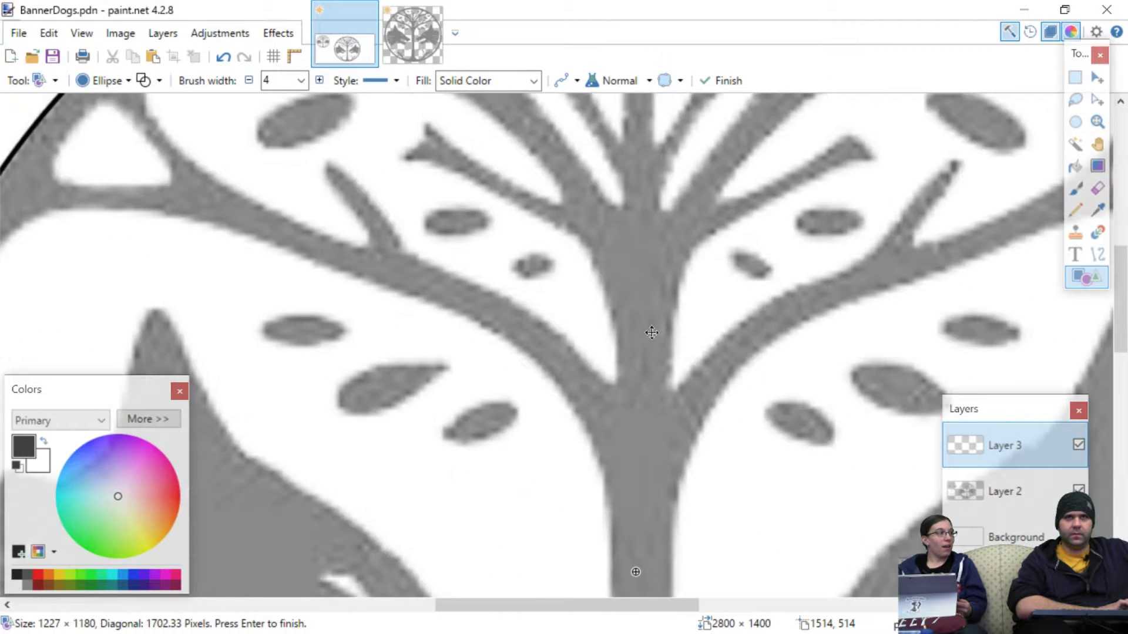
pyautogui.keyDown('ctrl'); pyautogui.scroll(-2, 652, 326); pyautogui.keyUp('ctrl')
pyautogui.scroll(-4, 489, 253)
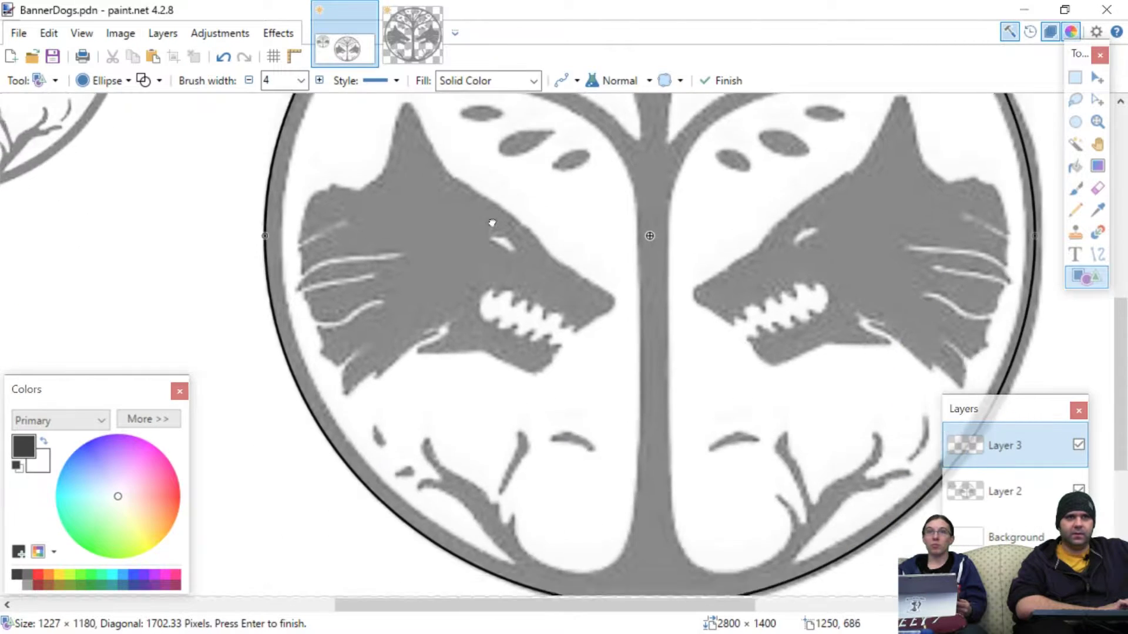
pyautogui.moveTo(647, 515); pyautogui.dragTo(656, 514)
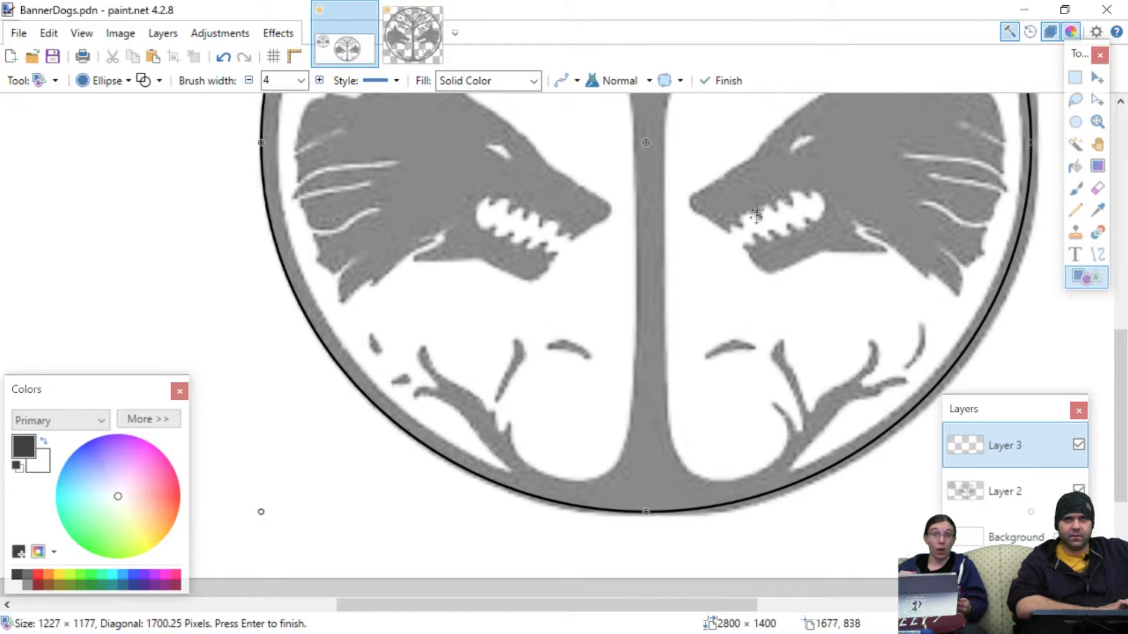
pyautogui.moveTo(759, 203); pyautogui.dragTo(415, 310)
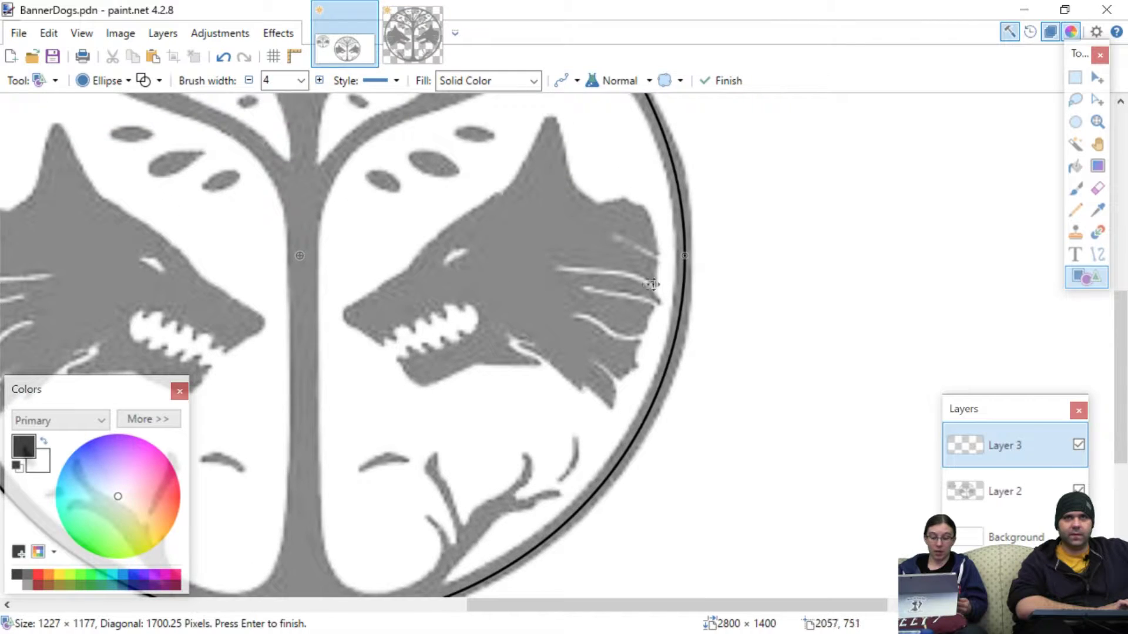
pyautogui.moveTo(683, 254); pyautogui.dragTo(688, 259)
# - Extend the ellipse's lower edge to the base of the emblem, about 1238 × 1182 px overall, and finalize the shape
pyautogui.scroll(-3, 382, 298)
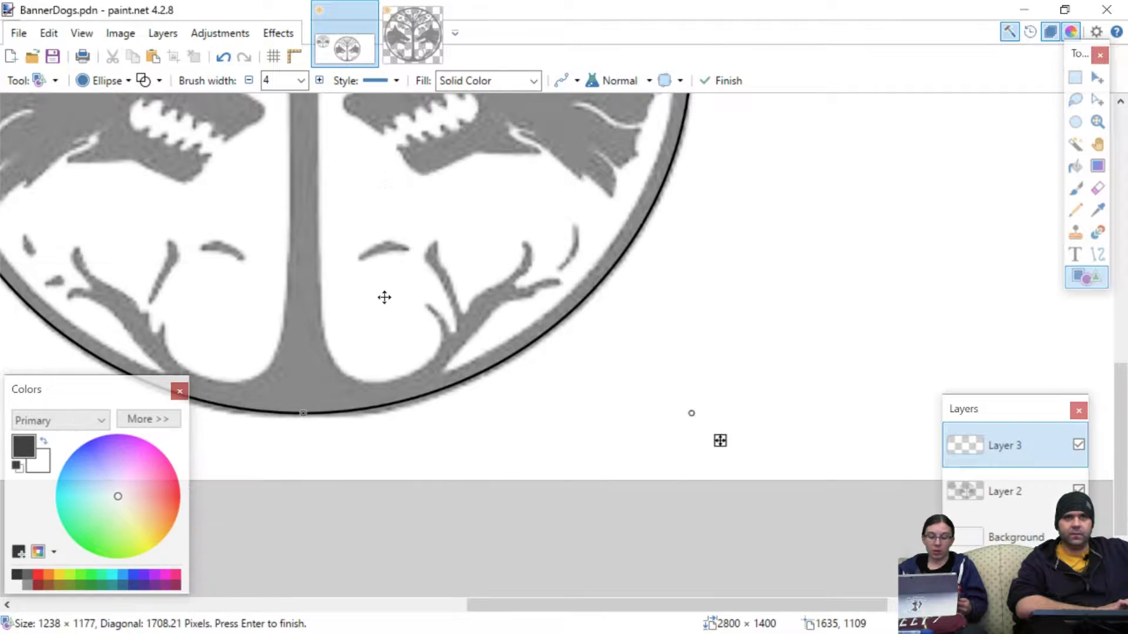
pyautogui.moveTo(303, 413); pyautogui.dragTo(304, 417)
pyautogui.moveTo(312, 232); pyautogui.dragTo(532, 607)
pyautogui.moveTo(499, 202); pyautogui.dragTo(489, 227)
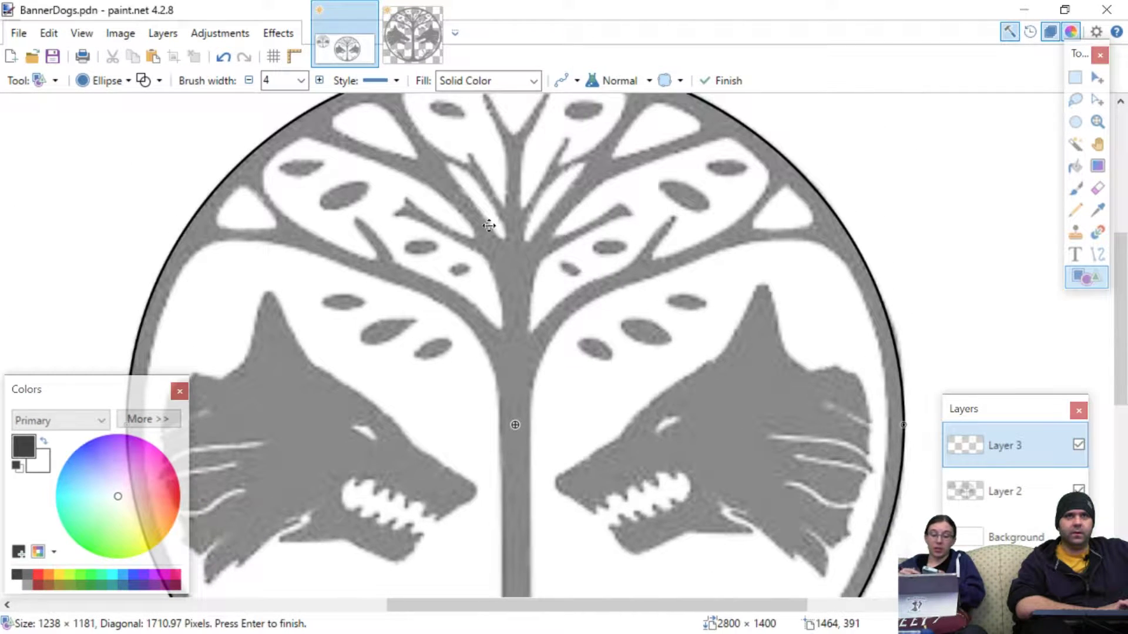
pyautogui.moveTo(457, 474); pyautogui.dragTo(461, 247)
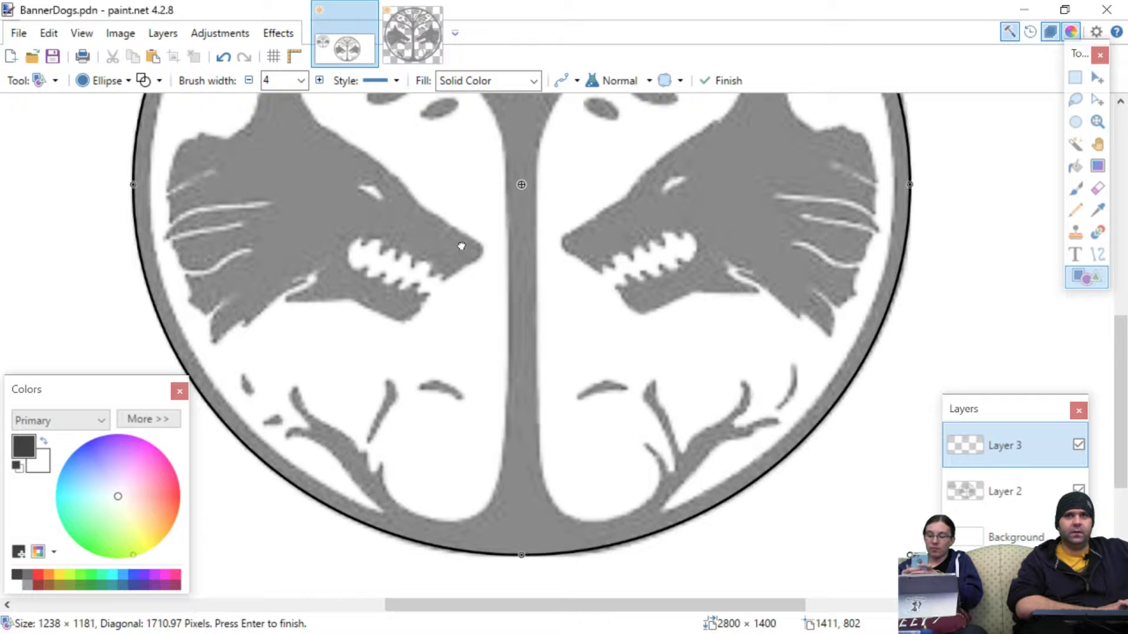
pyautogui.moveTo(522, 555); pyautogui.dragTo(522, 556)
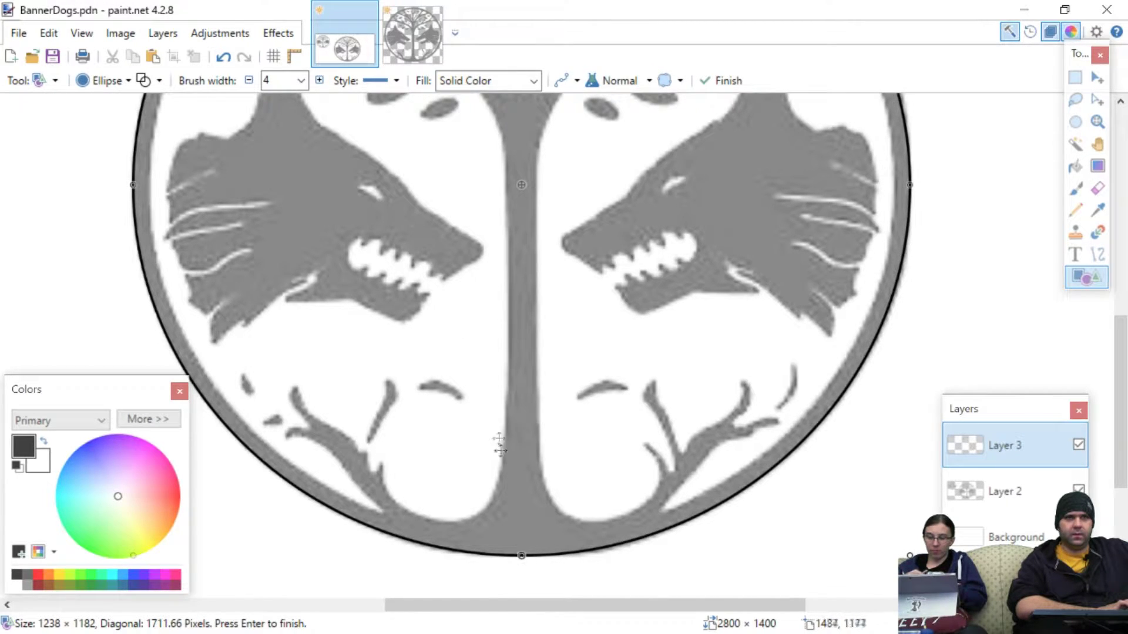
pyautogui.moveTo(488, 256); pyautogui.dragTo(468, 344)
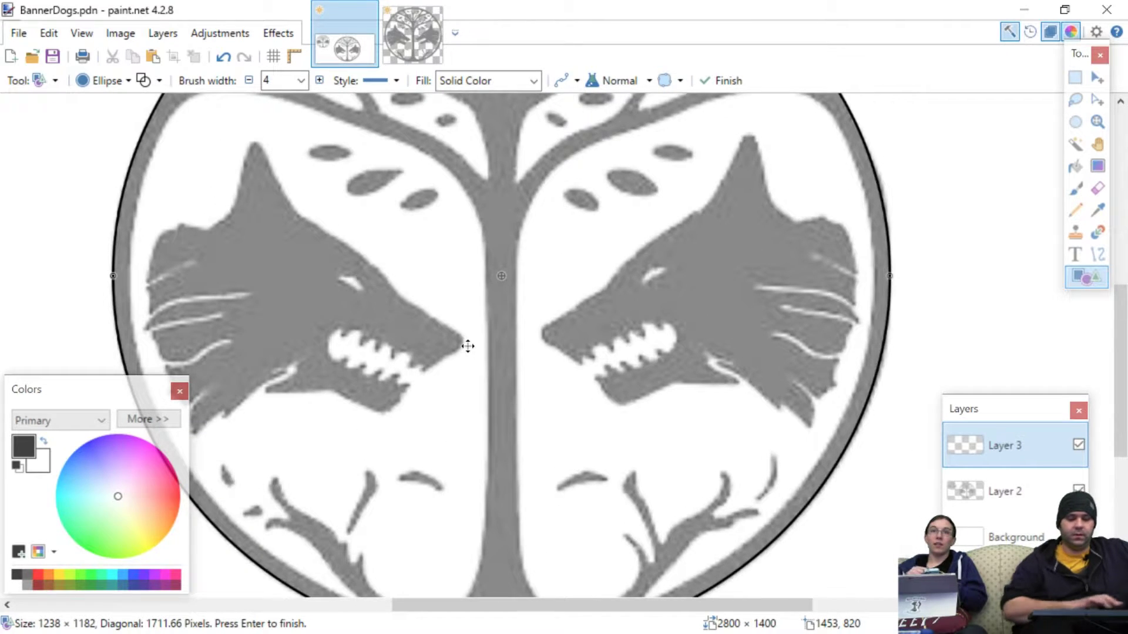
pyautogui.press('Return')
# - Rename Layer 2, which holds the emblem artwork, as Reference
pyautogui.click(996, 493)
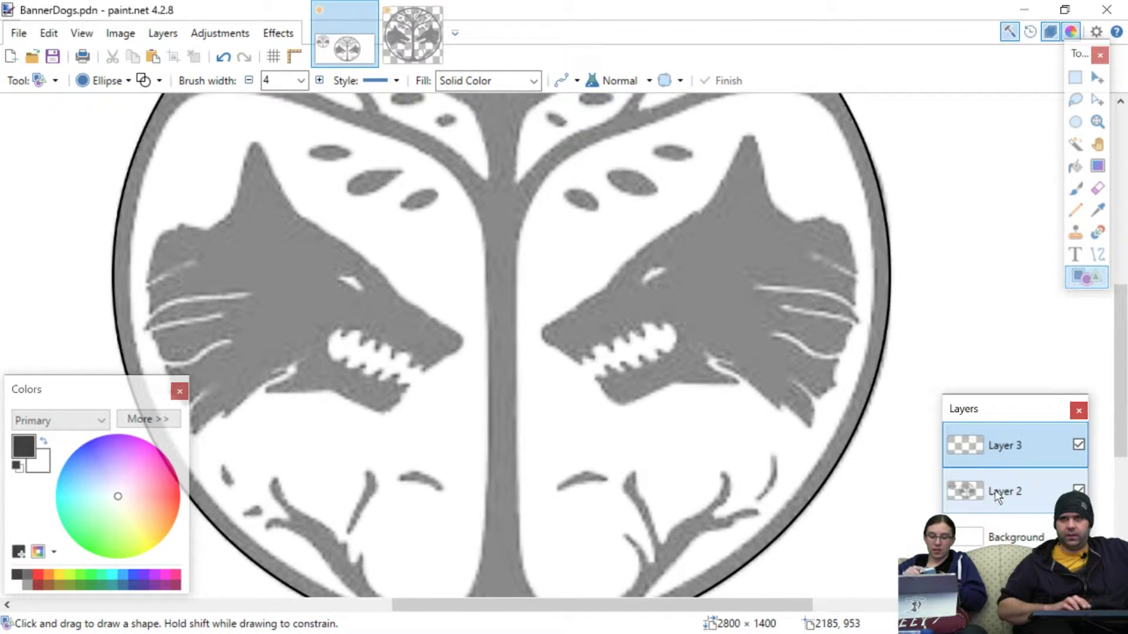
pyautogui.doubleClick(1000, 488)
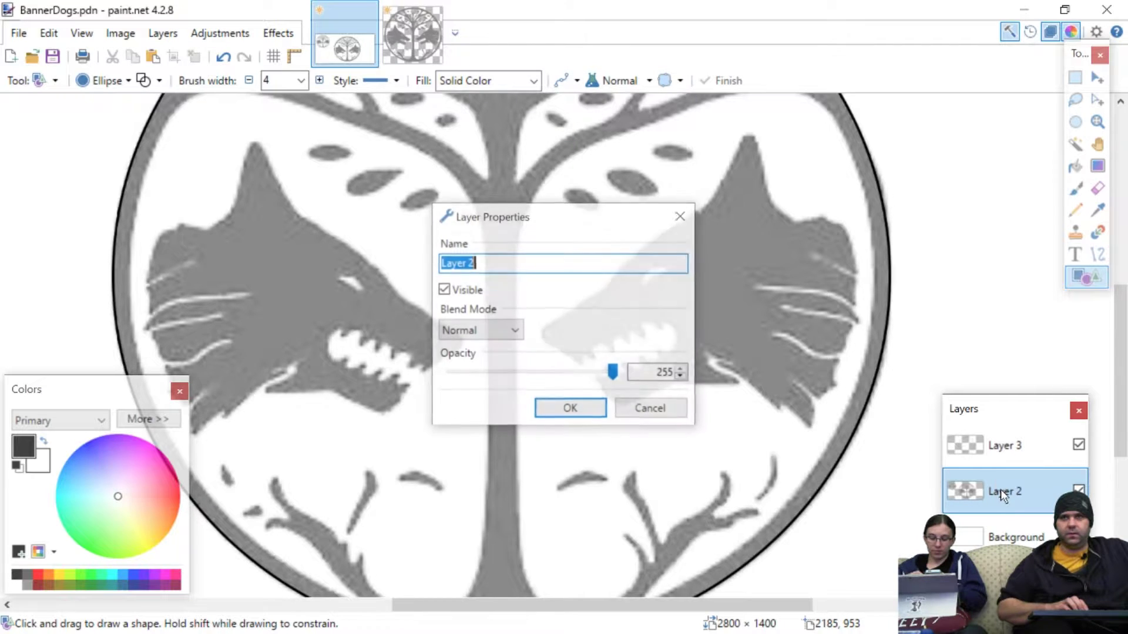
pyautogui.write('Reference')
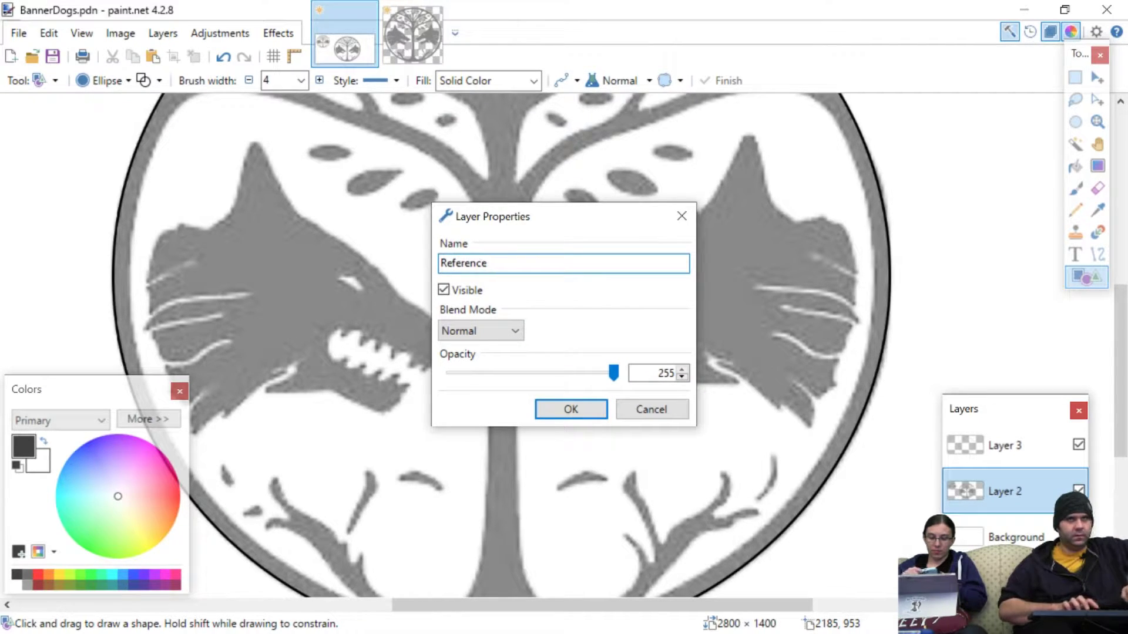
pyautogui.press('Return')
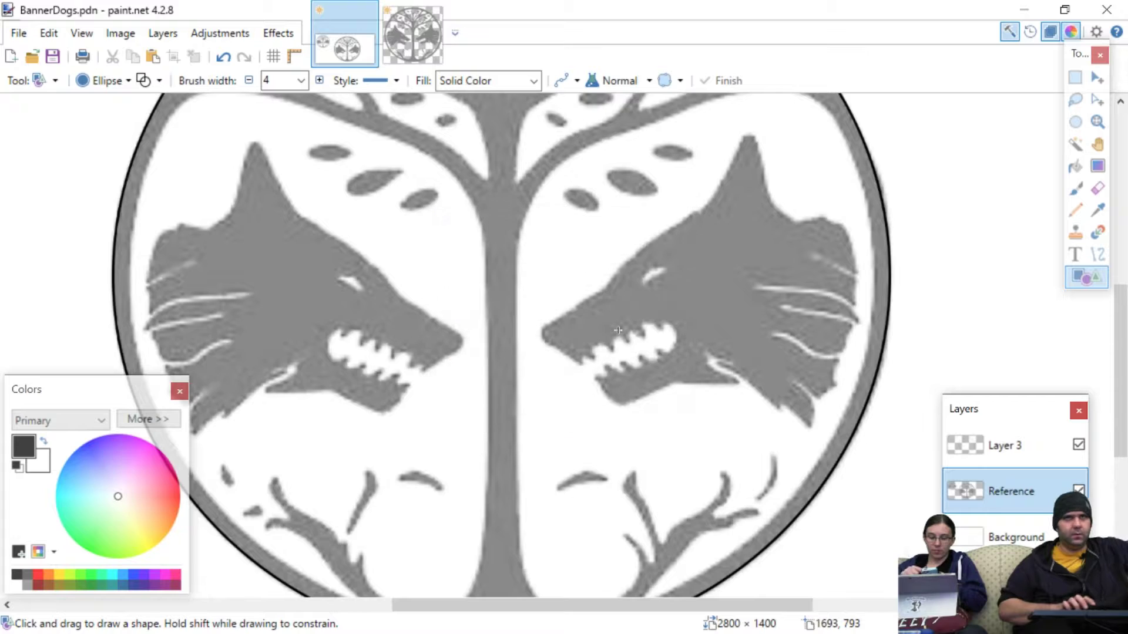
# - Rename Layer 3, which holds the ellipse outline, as Outlines 1
pyautogui.click(1002, 449)
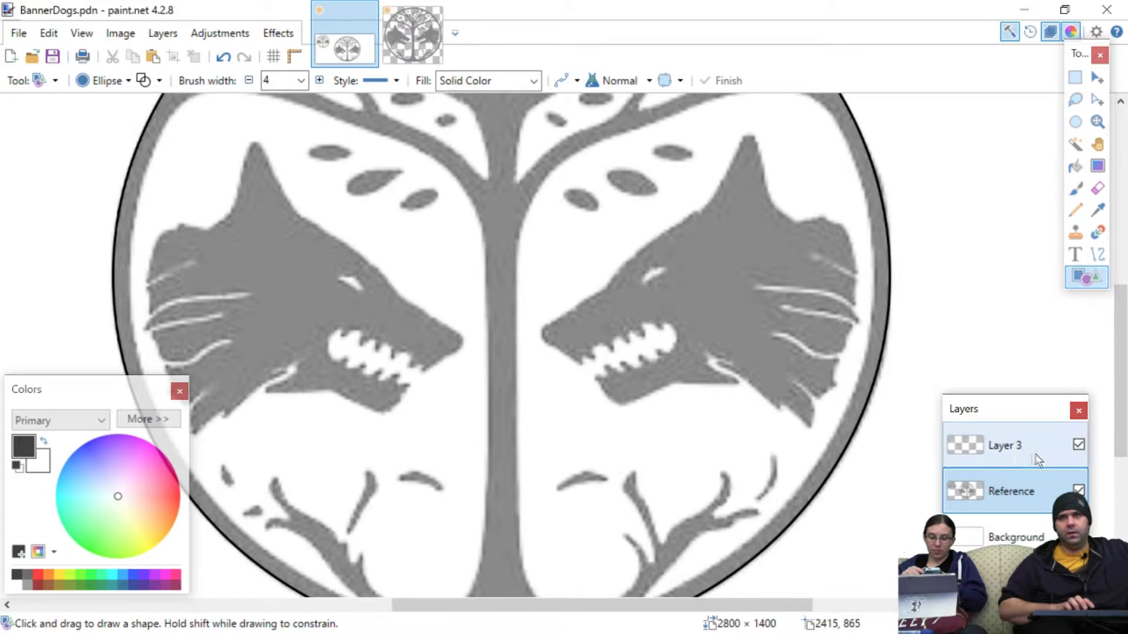
pyautogui.doubleClick(1002, 449)
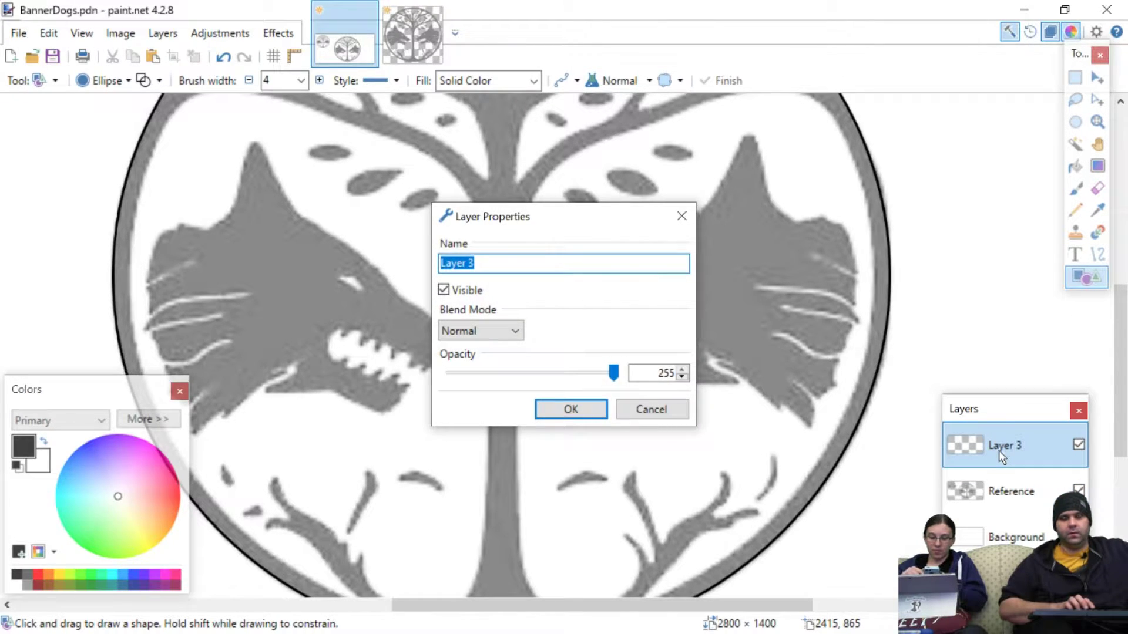
pyautogui.write('Outl')
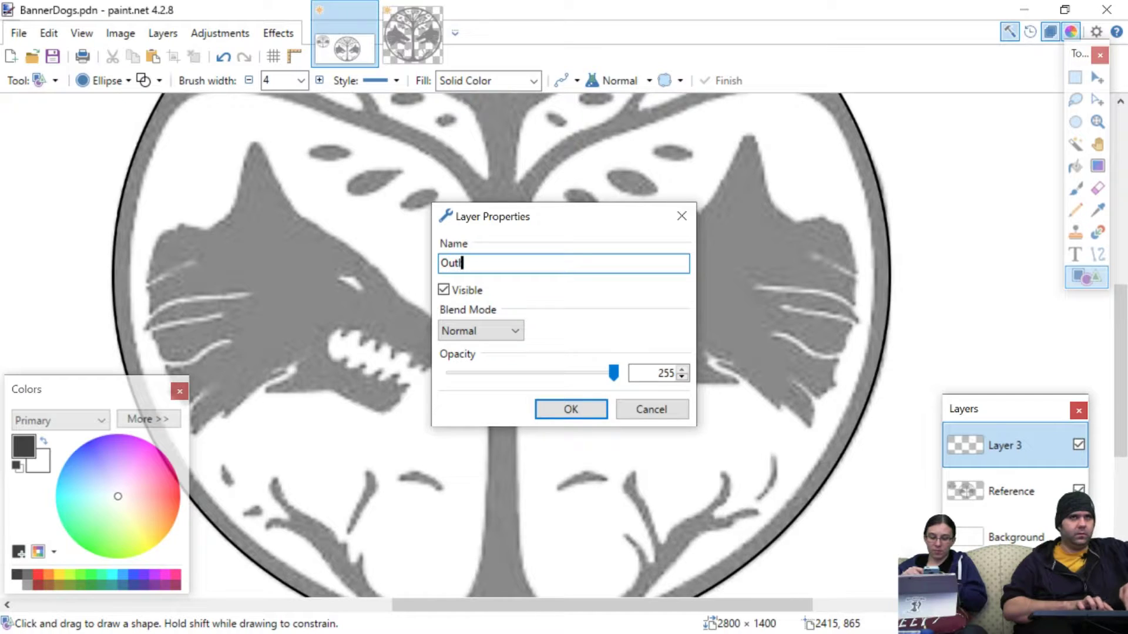
pyautogui.write('ines 1')
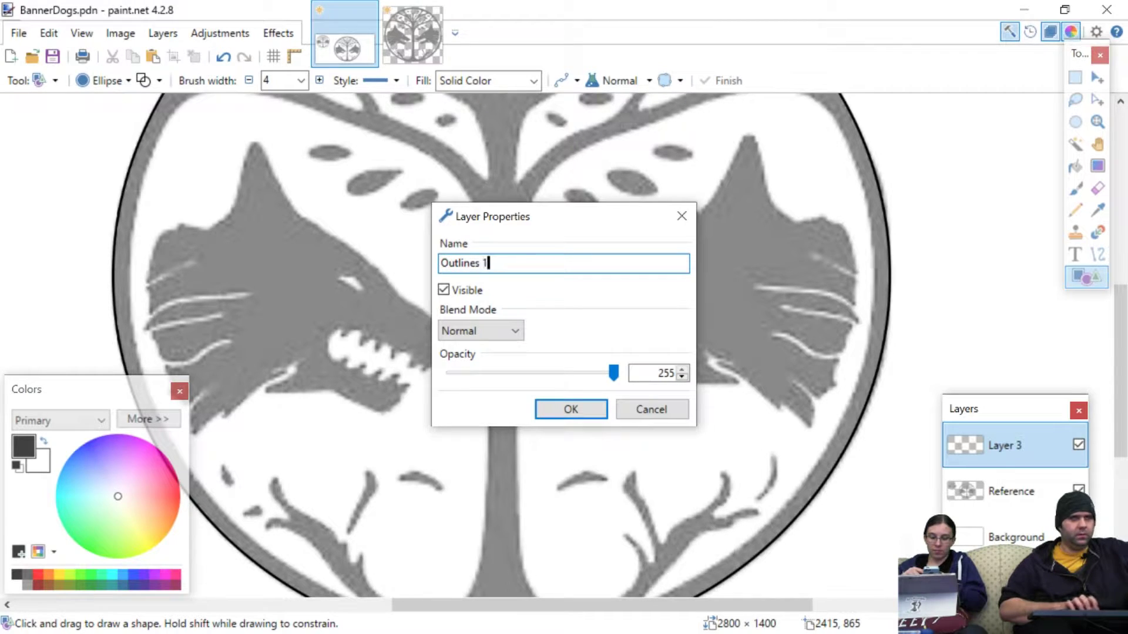
pyautogui.press('Return')
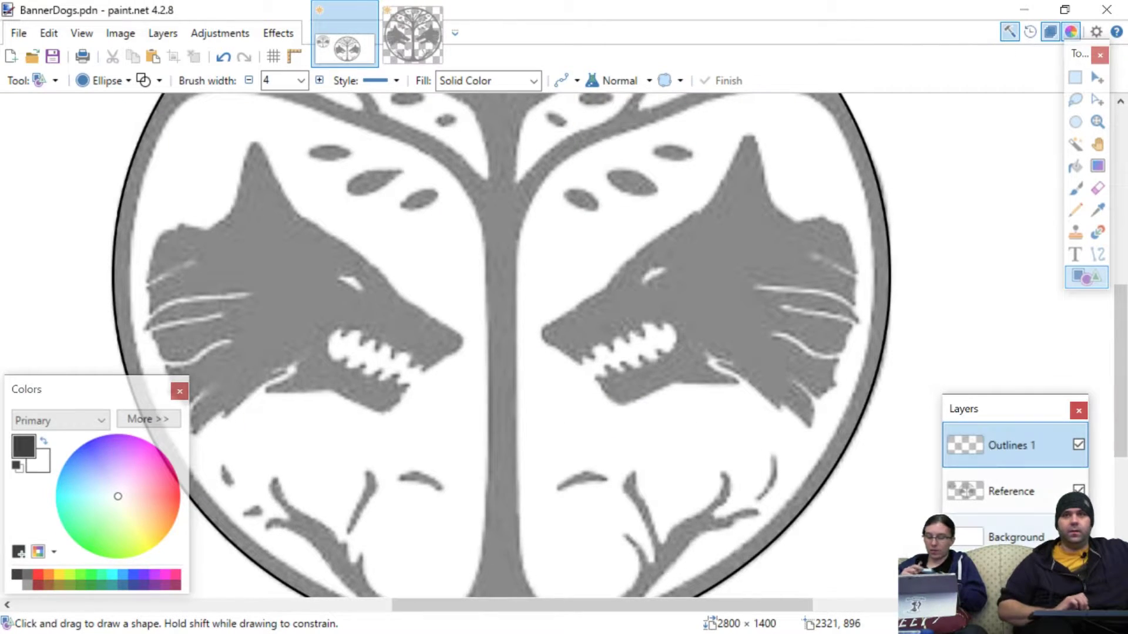
# - Add a new layer above Outlines 1 and make Outlines 1 the active layer again
pyautogui.hotkey('ctrl', 'shift', 'n')
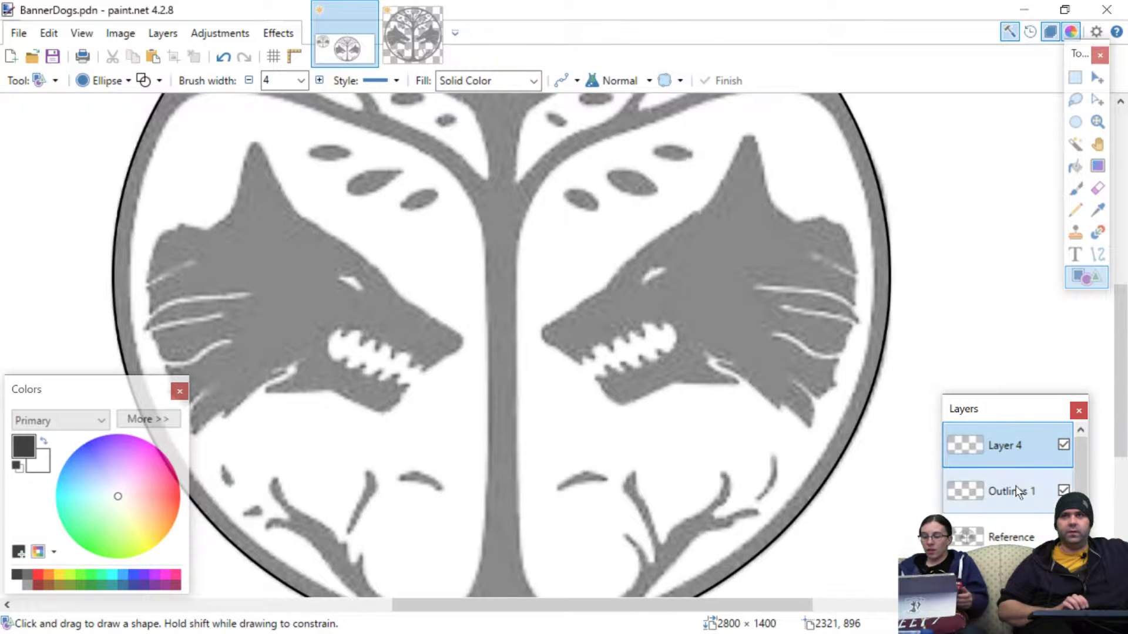
pyautogui.click(1008, 491)
# - Examine the ellipse outline and the tree branches in the upper half of the large emblem up close
pyautogui.scroll(-1, 634, 373)
pyautogui.scroll(1, 634, 373)
pyautogui.scroll(1, 634, 373)
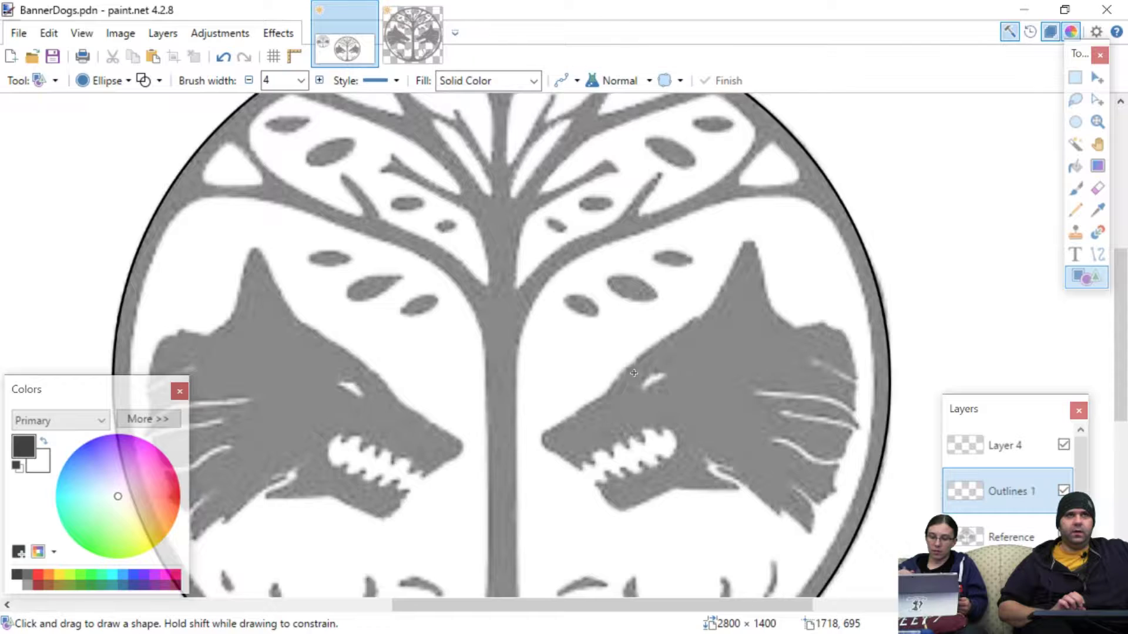
pyautogui.scroll(1, 634, 373)
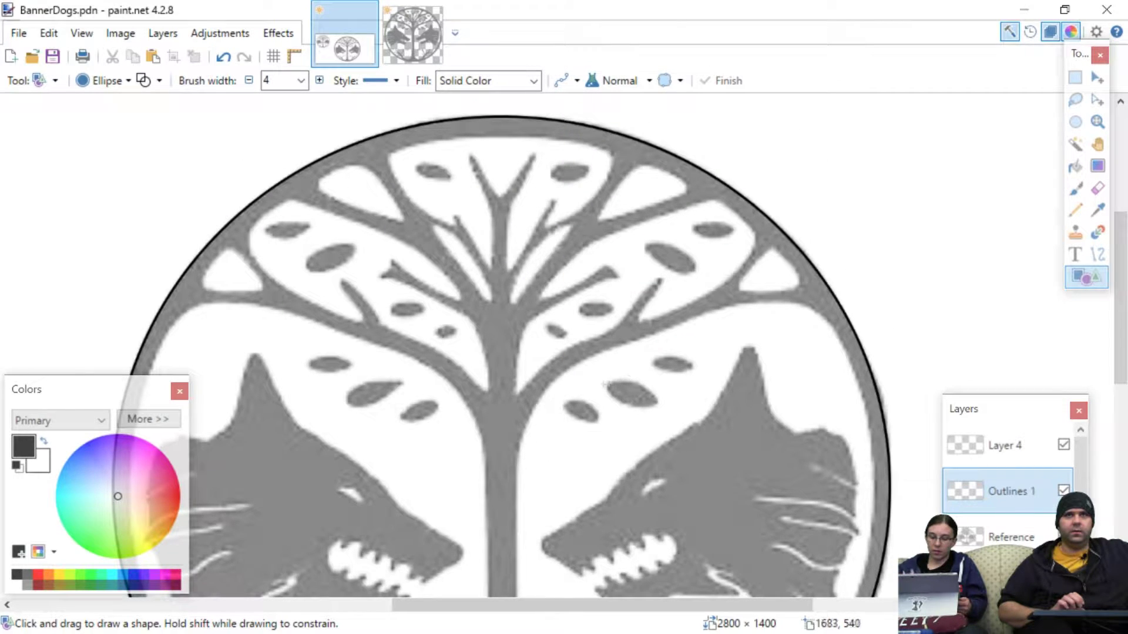
pyautogui.scroll(1, 520, 387)
pyautogui.scroll(-1, 520, 387)
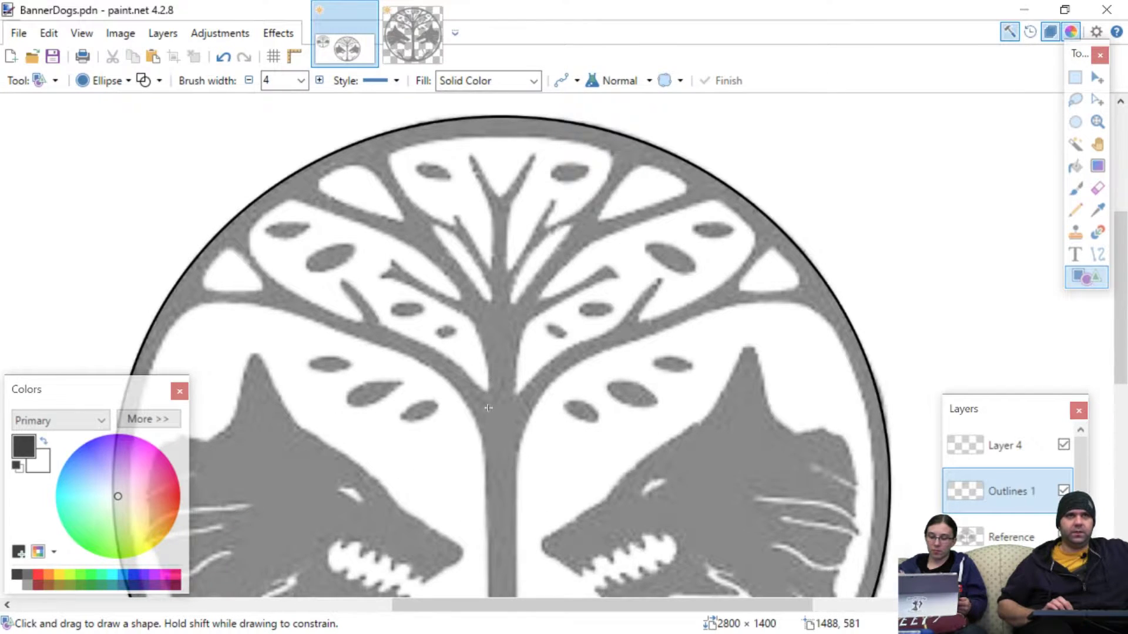
pyautogui.scroll(1, 488, 408)
pyautogui.scroll(1, 436, 470)
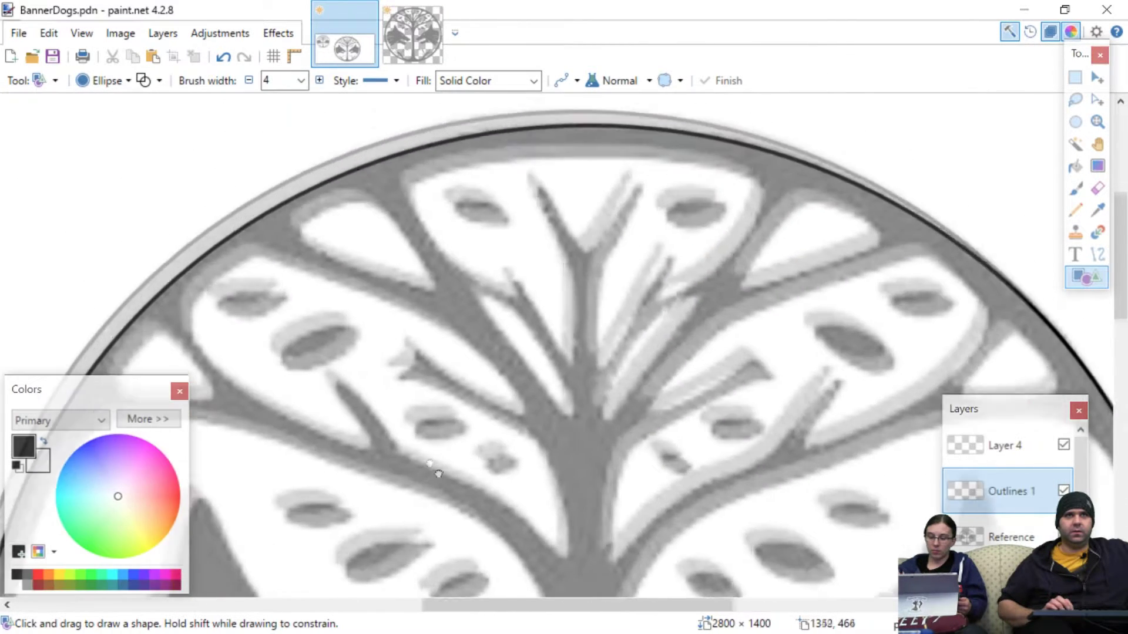
pyautogui.scroll(1, 438, 362)
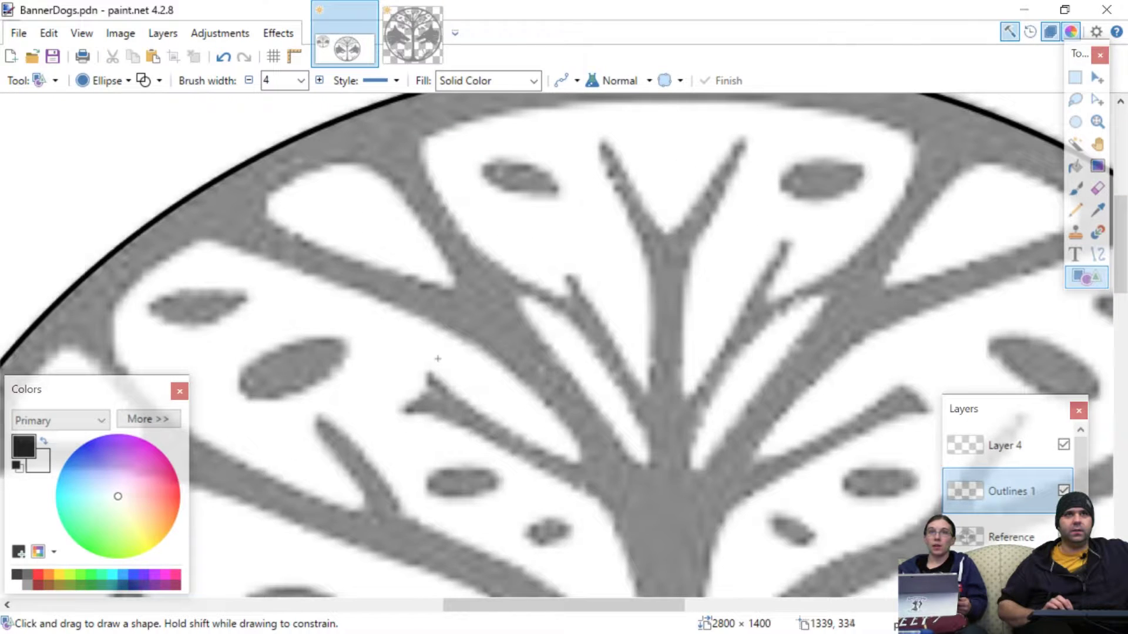
# - Trace the outline of the small leaf left of the central fork with the Paintbrush at width 4 on Outlines 1
pyautogui.scroll(-1, 433, 264)
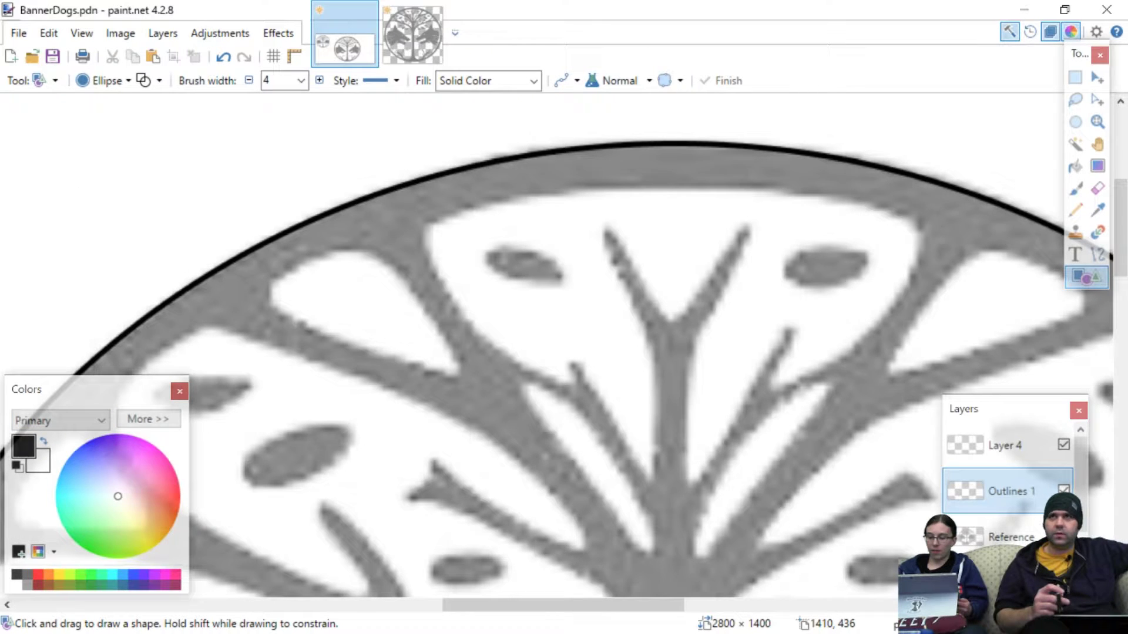
pyautogui.click(1077, 189)
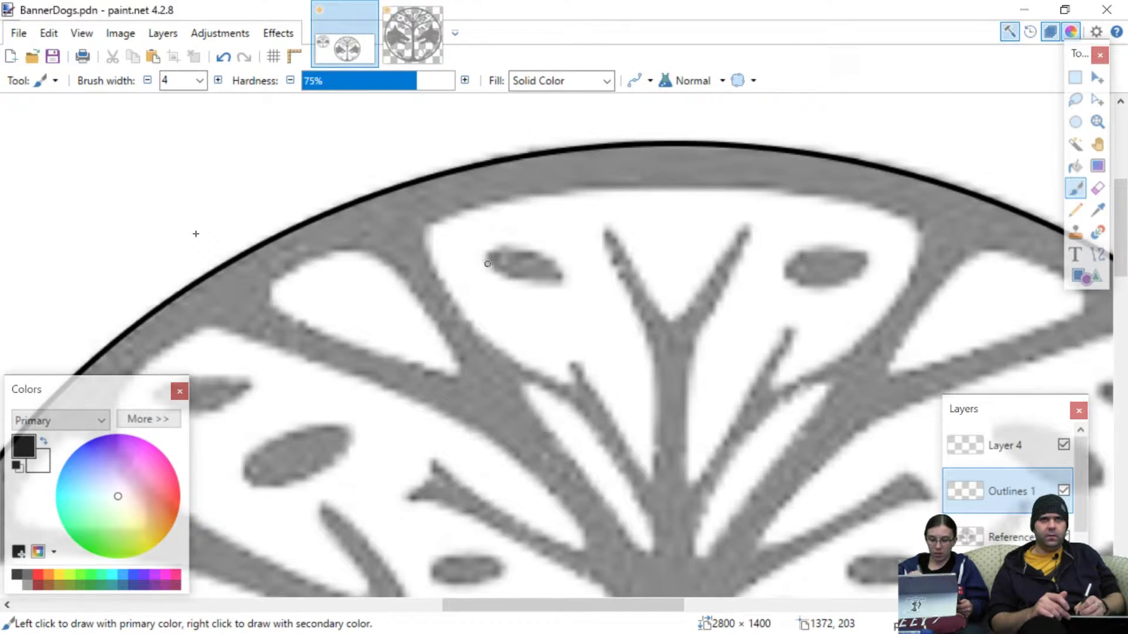
pyautogui.moveTo(499, 271); pyautogui.dragTo(527, 281)
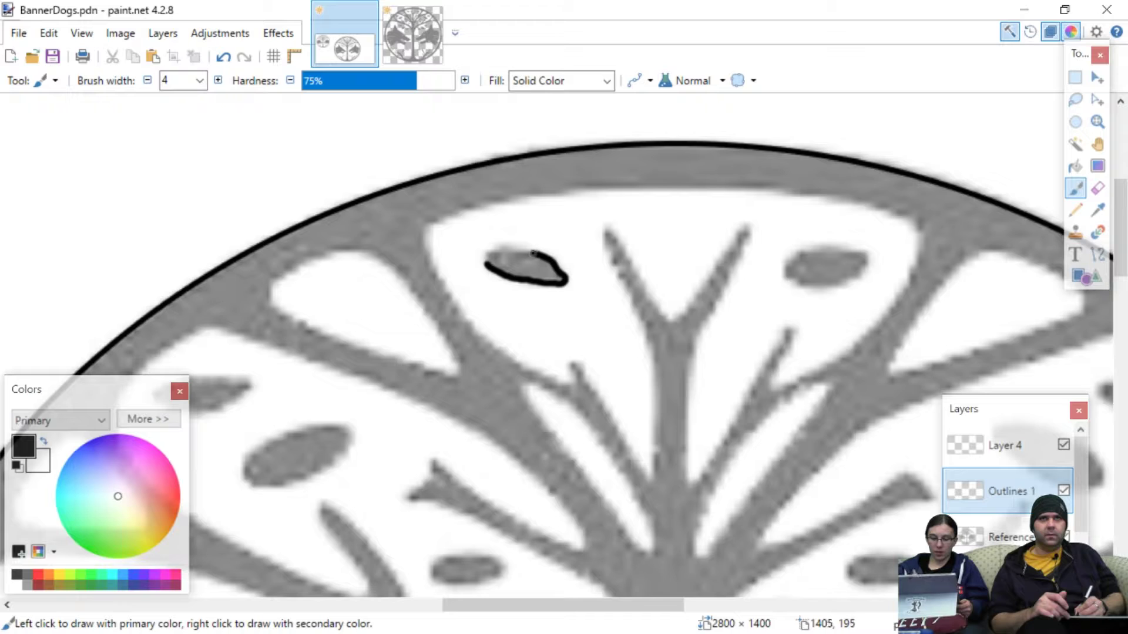
pyautogui.moveTo(504, 249); pyautogui.dragTo(485, 249)
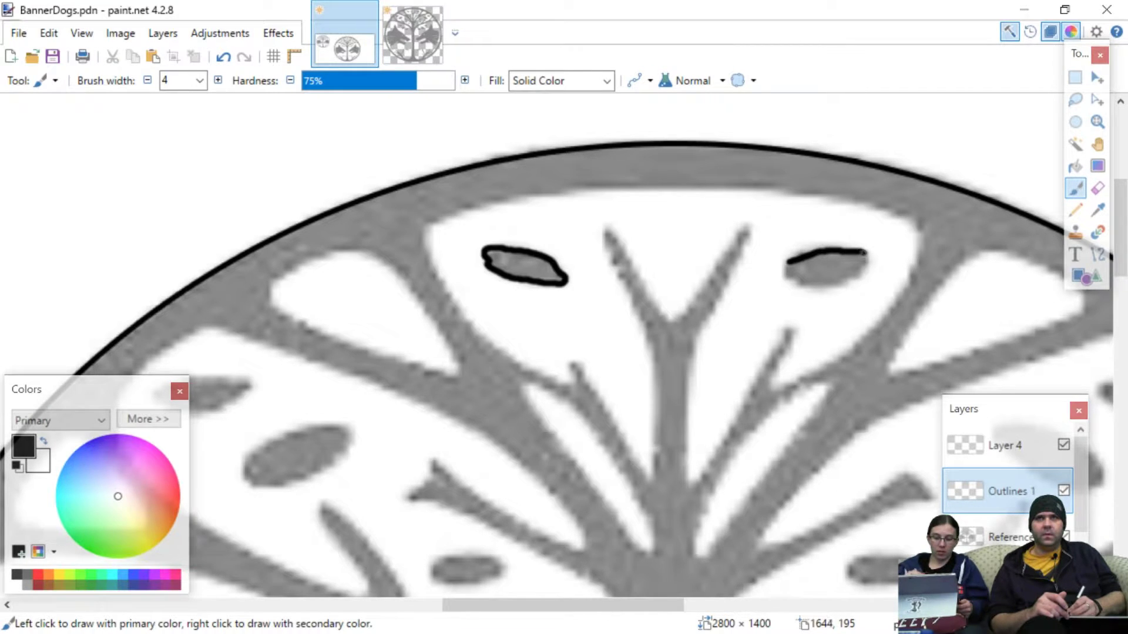
pyautogui.moveTo(862, 262); pyautogui.dragTo(861, 251)
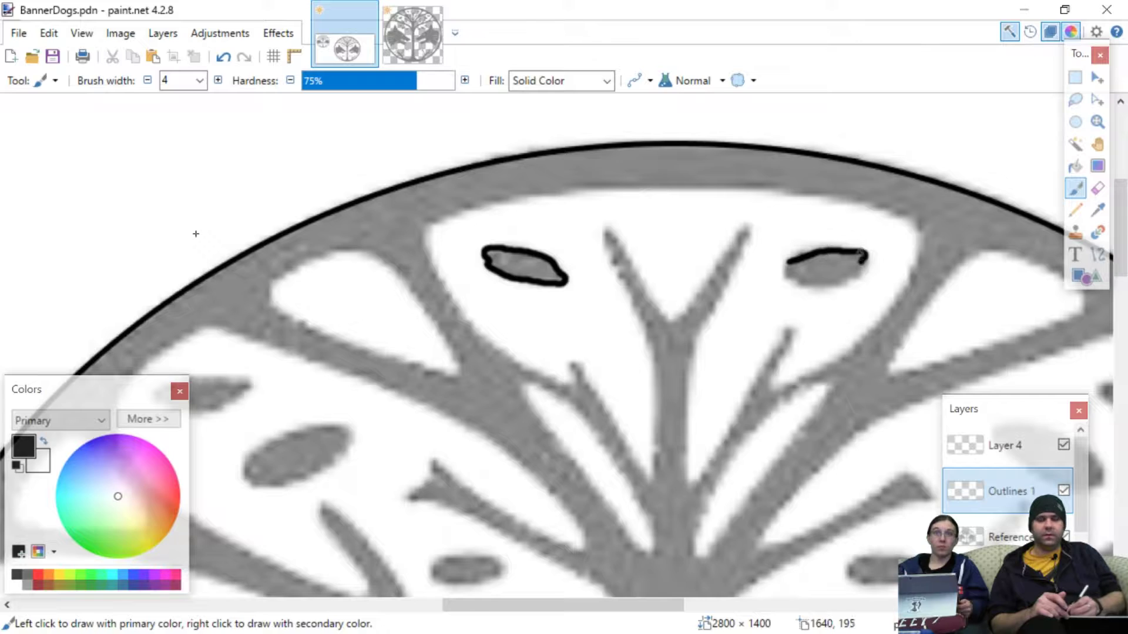
pyautogui.hotkey('ctrl', 'z')
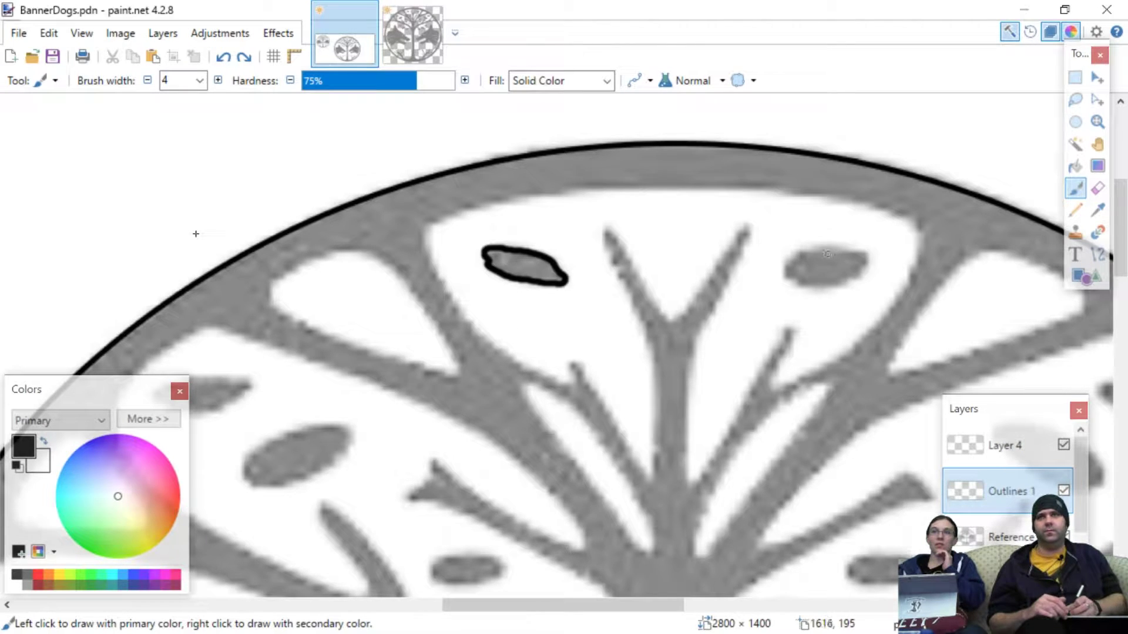
pyautogui.click(801, 253)
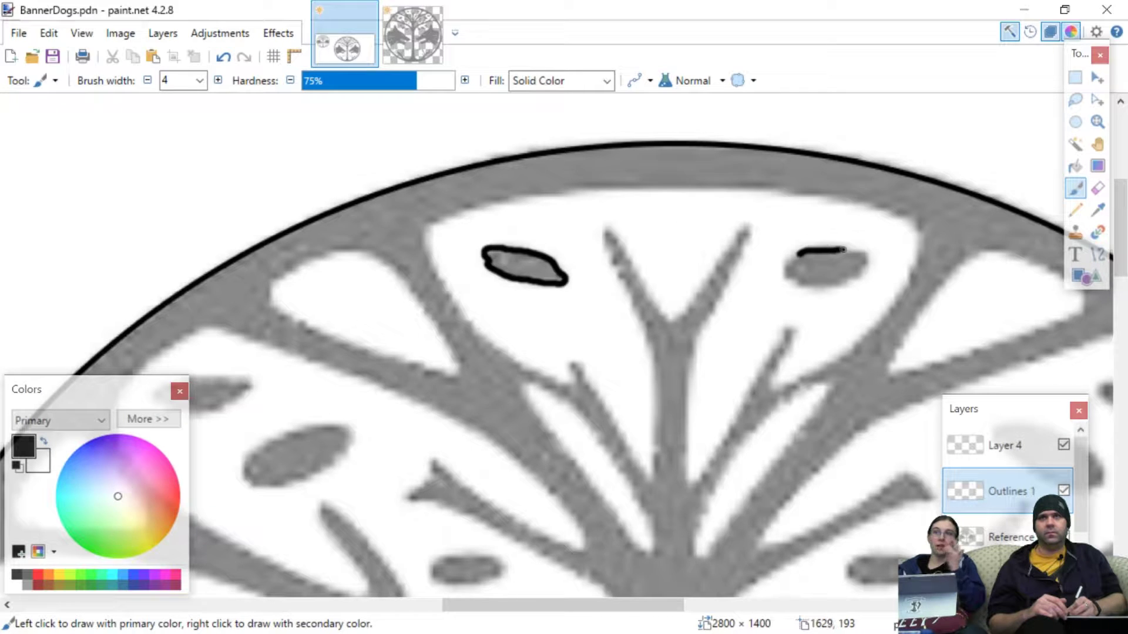
pyautogui.moveTo(856, 250); pyautogui.dragTo(864, 251)
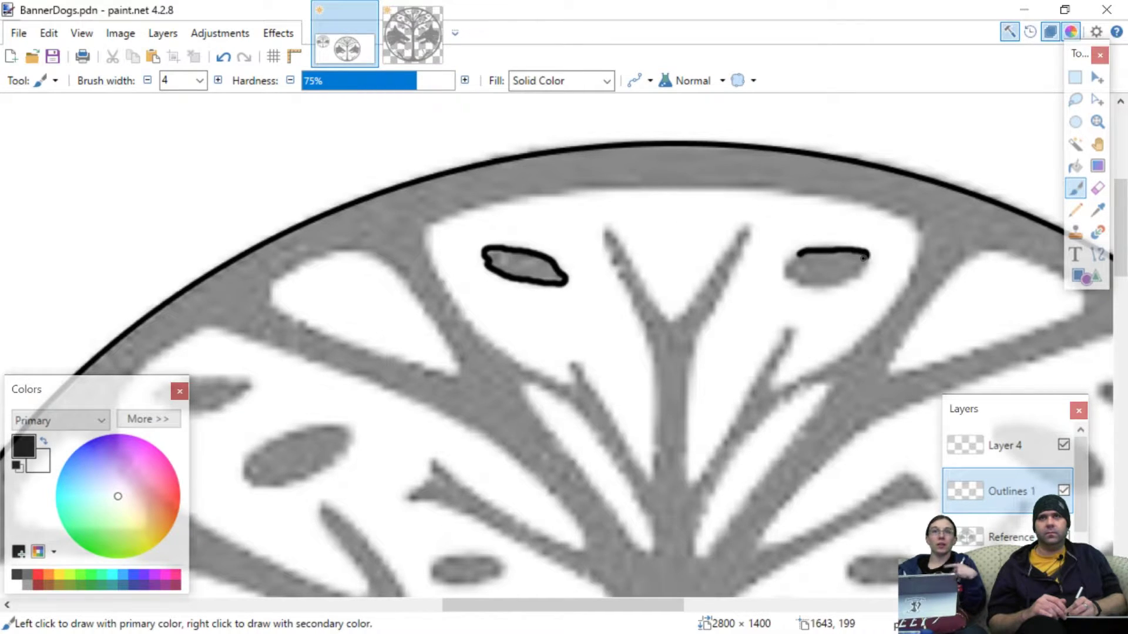
pyautogui.moveTo(864, 257)
pyautogui.mouseDown()
pyautogui.moveTo(861, 267)
pyautogui.moveTo(822, 271)
pyautogui.moveTo(800, 256)
pyautogui.mouseUp()
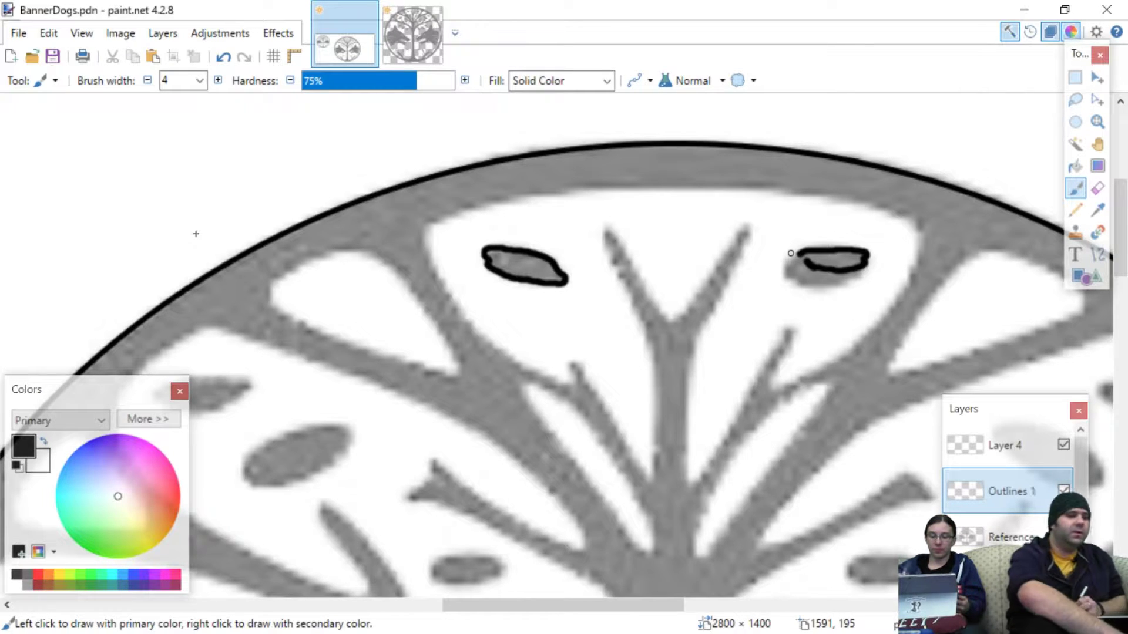
pyautogui.hotkey('ctrl', 'z')
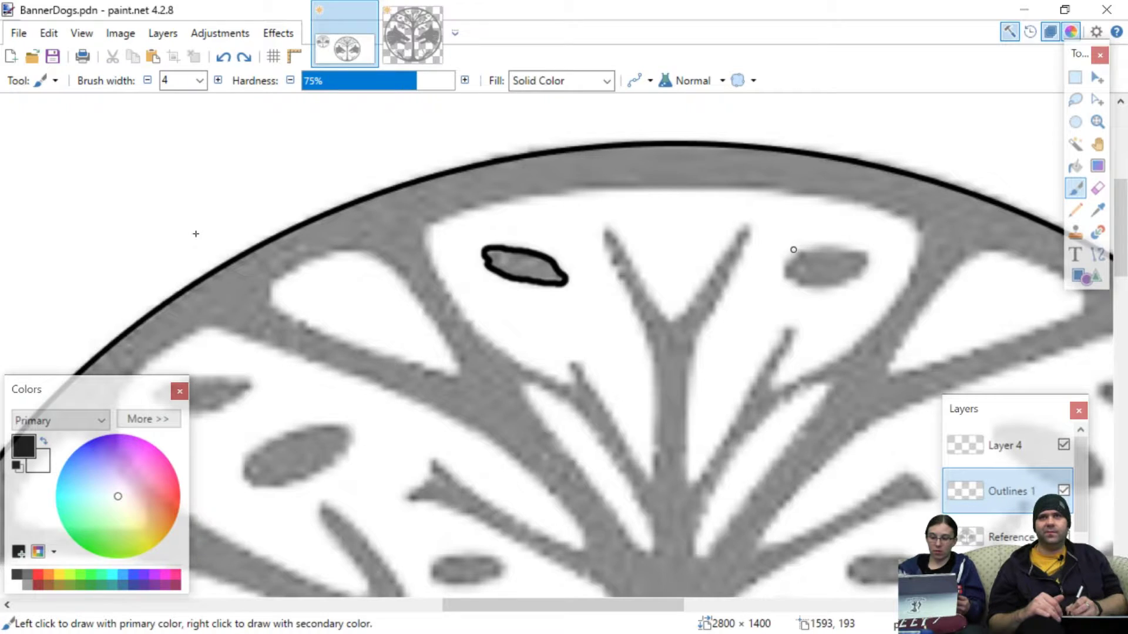
# - Trace a closed brush outline around the small leaf right of the central fork
pyautogui.moveTo(829, 251); pyautogui.dragTo(852, 250)
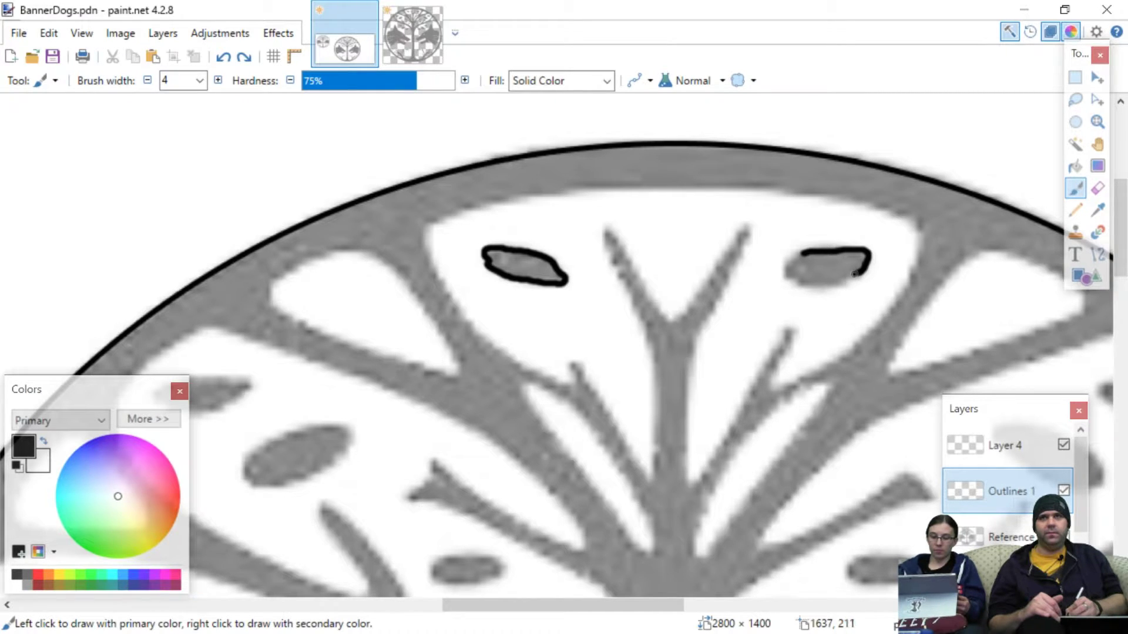
pyautogui.moveTo(838, 282)
pyautogui.mouseDown()
pyautogui.moveTo(791, 280)
pyautogui.moveTo(811, 252)
pyautogui.mouseUp()
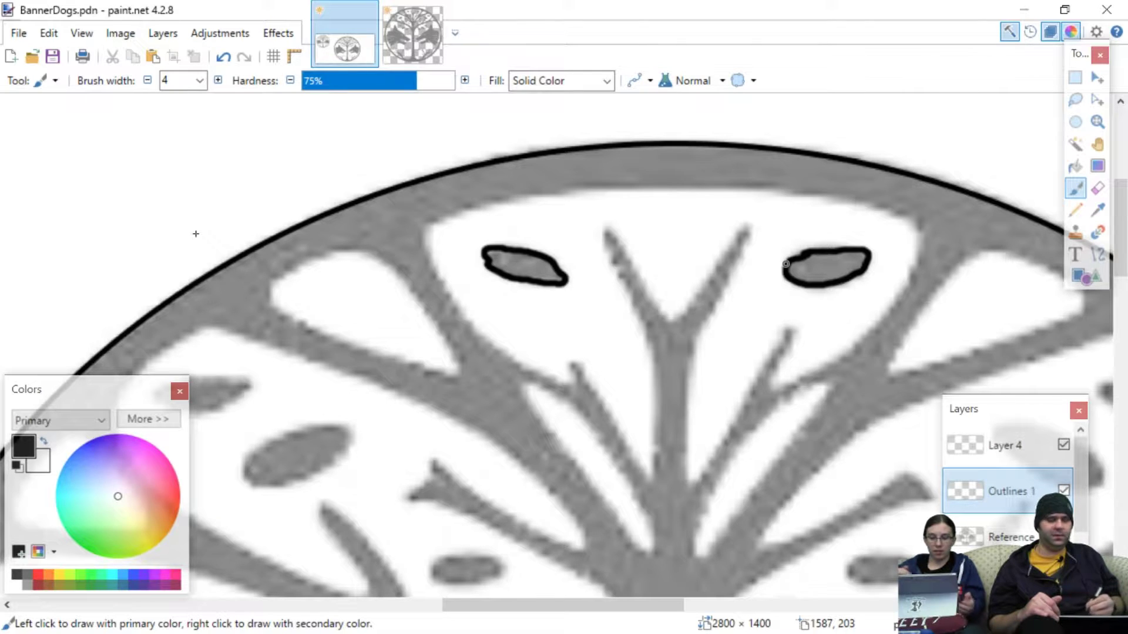
pyautogui.click(647, 358)
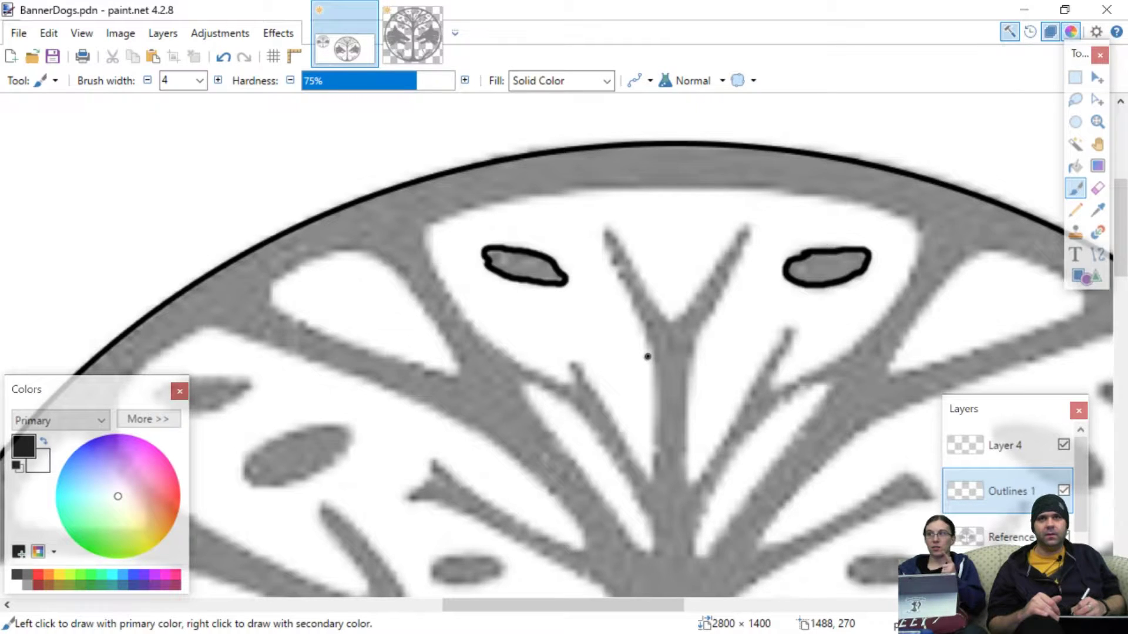
pyautogui.hotkey('ctrl', 'z')
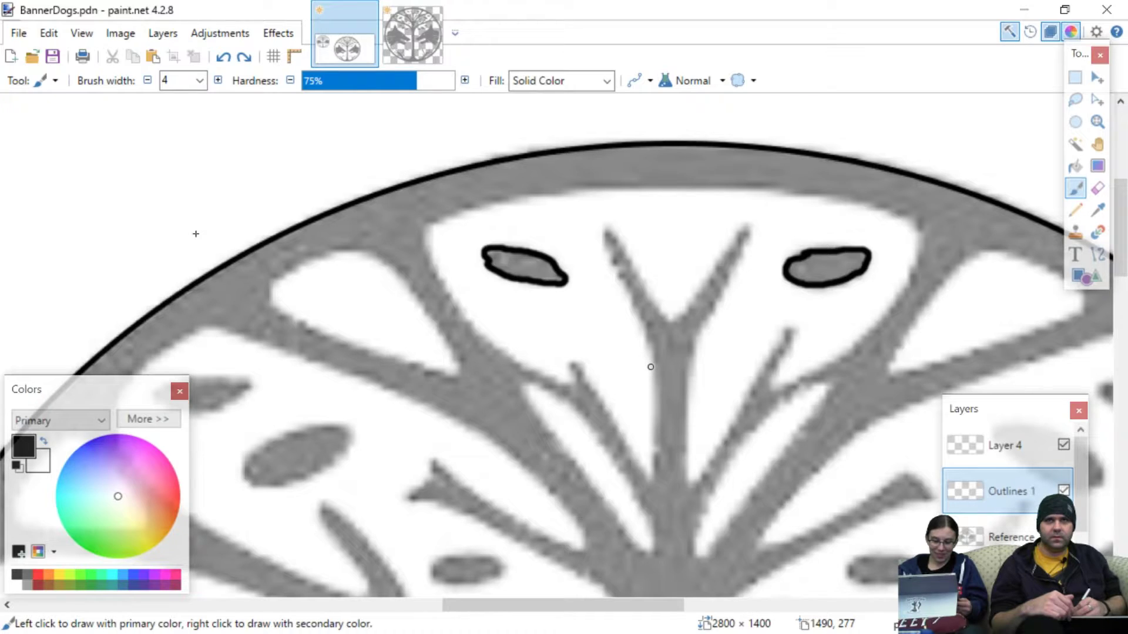
pyautogui.moveTo(654, 363)
pyautogui.mouseDown()
pyautogui.moveTo(598, 236)
pyautogui.moveTo(614, 230)
pyautogui.mouseUp()
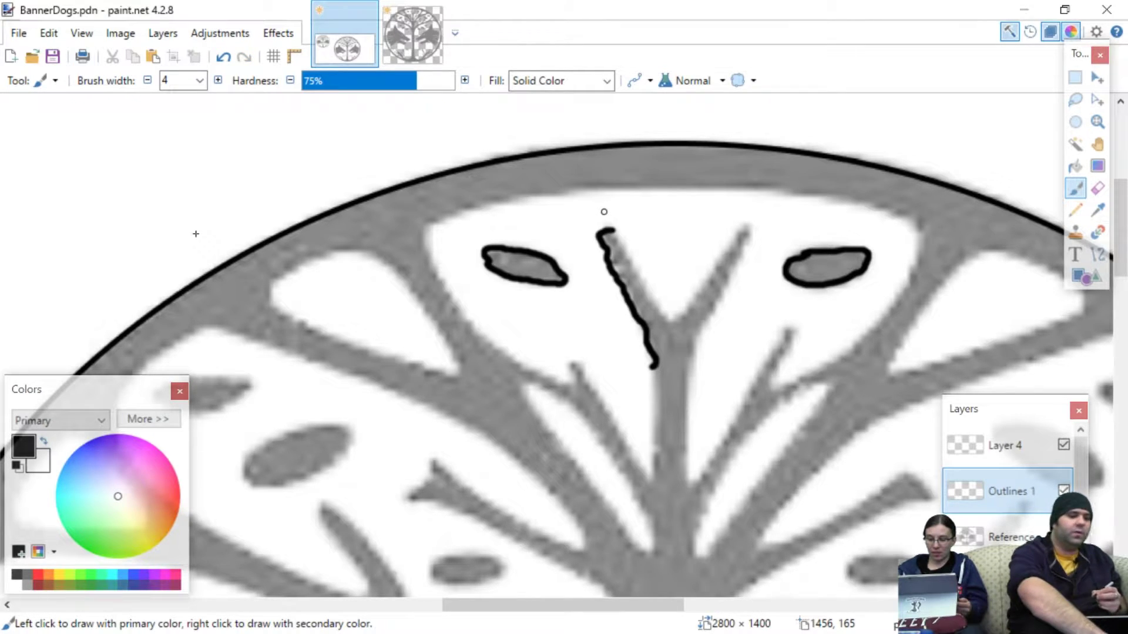
pyautogui.hotkey('ctrl', 'z')
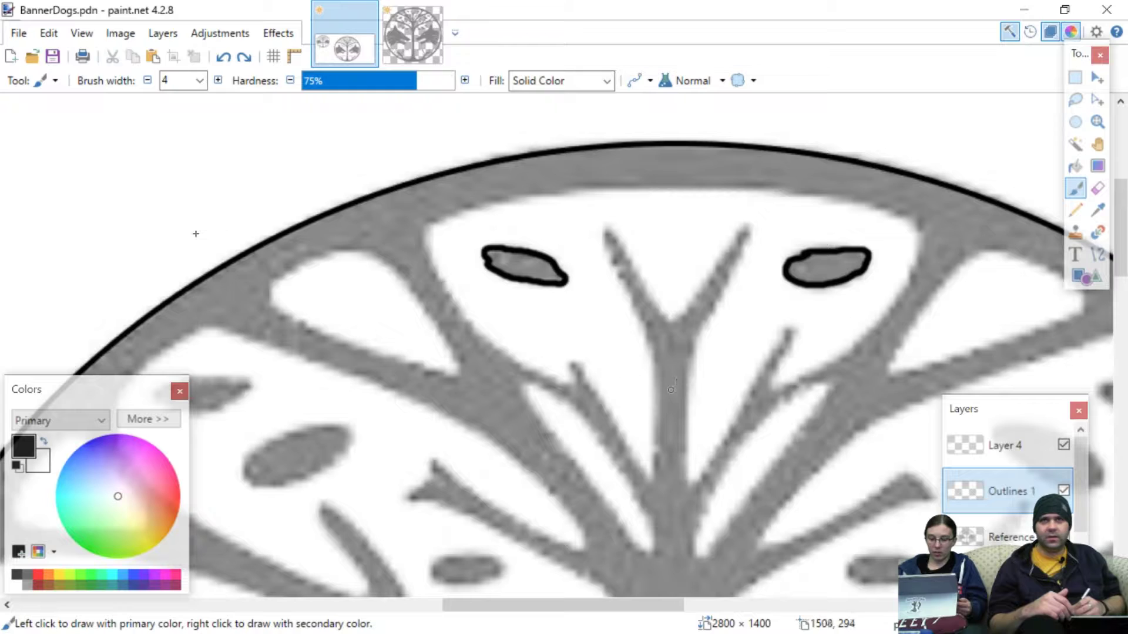
pyautogui.click(650, 364)
pyautogui.hotkey('ctrl', 'z')
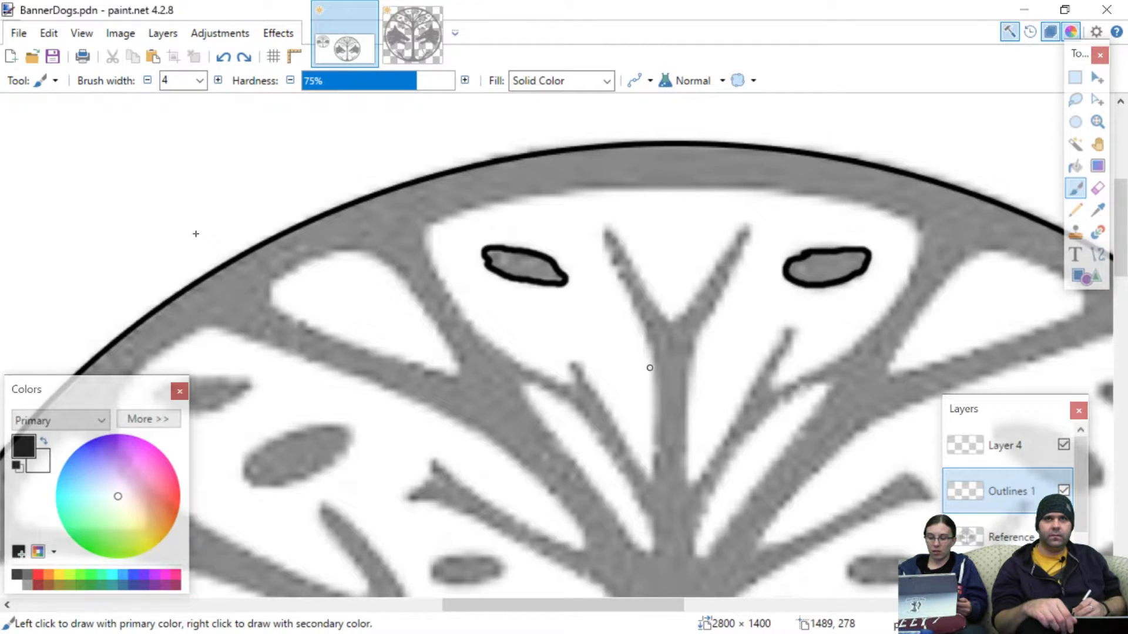
pyautogui.click(653, 367)
pyautogui.moveTo(653, 368); pyautogui.dragTo(636, 442)
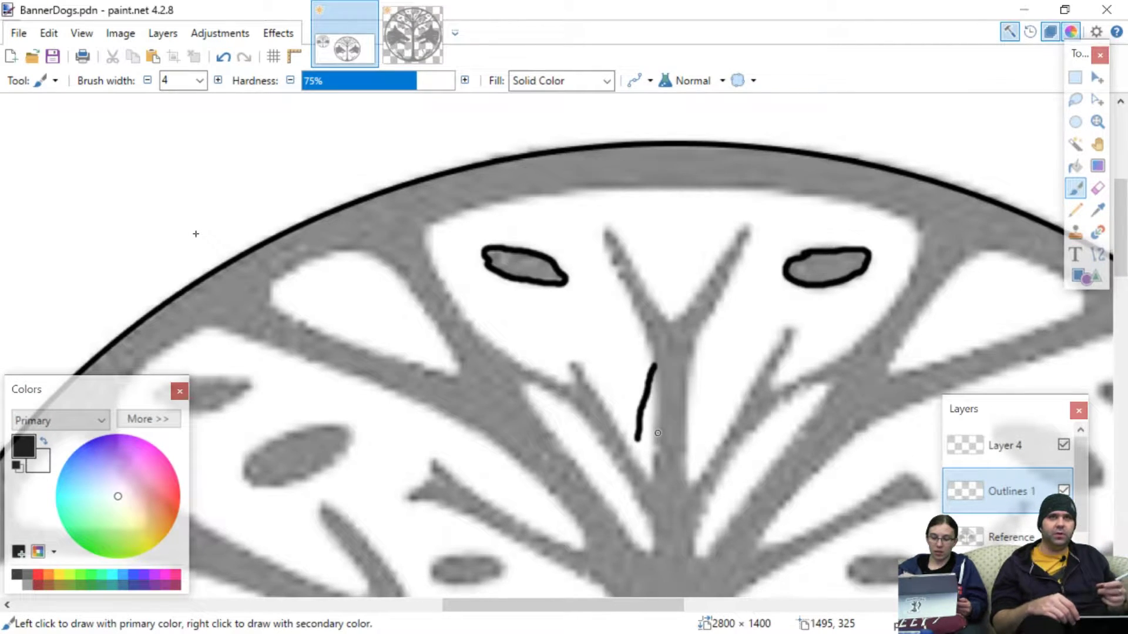
pyautogui.hotkey('ctrl', 'z')
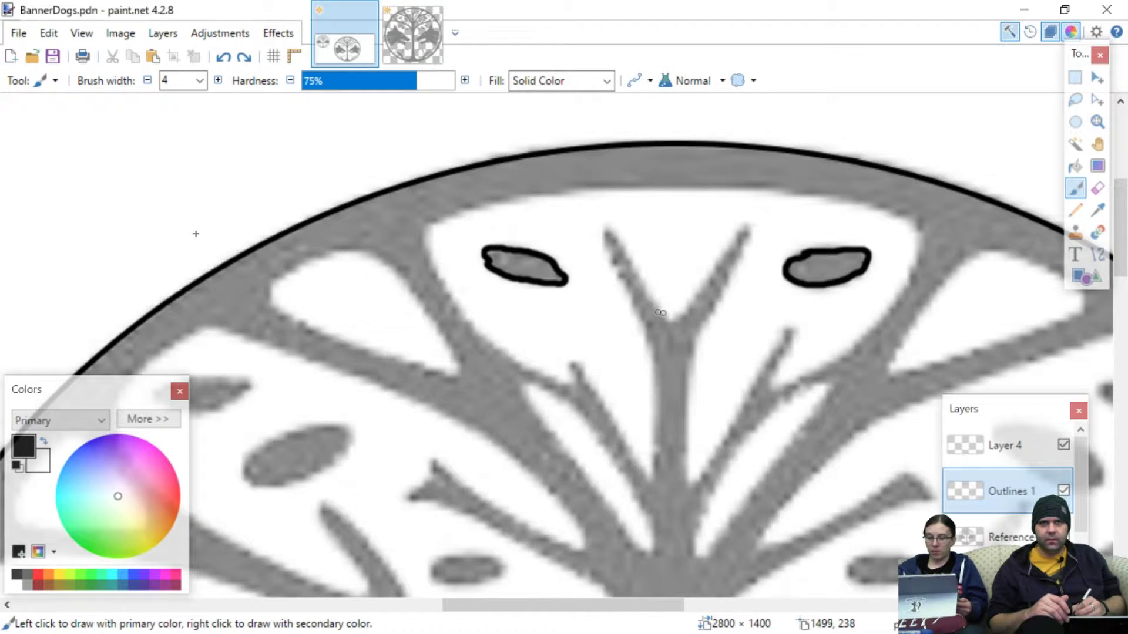
pyautogui.moveTo(666, 313); pyautogui.dragTo(612, 231)
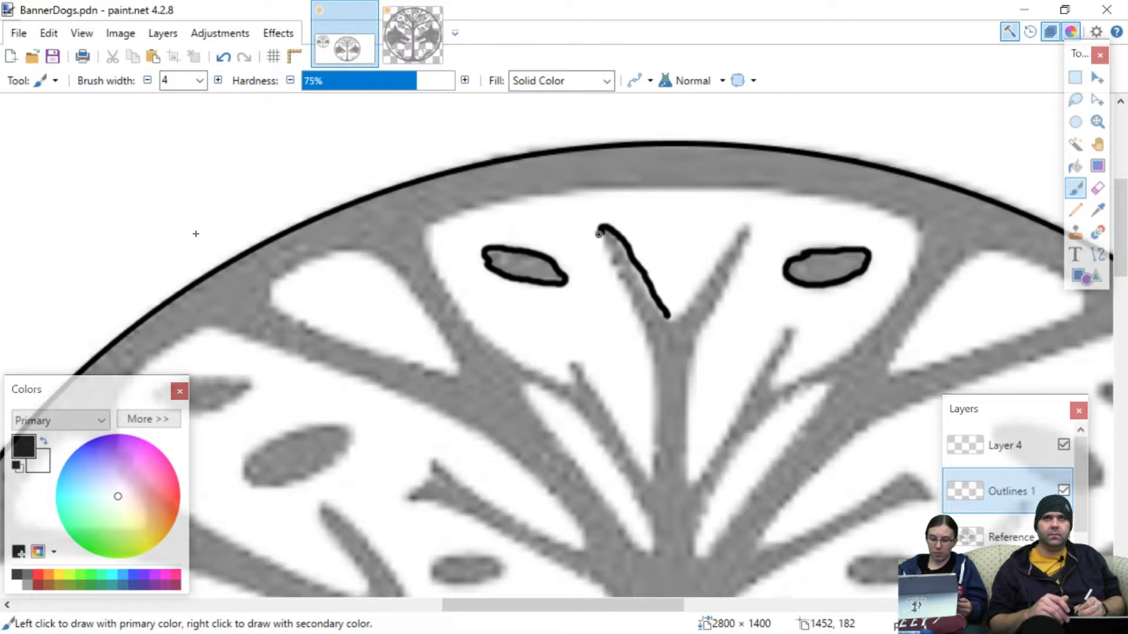
pyautogui.moveTo(599, 238)
pyautogui.mouseDown()
pyautogui.moveTo(639, 329)
pyautogui.moveTo(647, 466)
pyautogui.mouseUp()
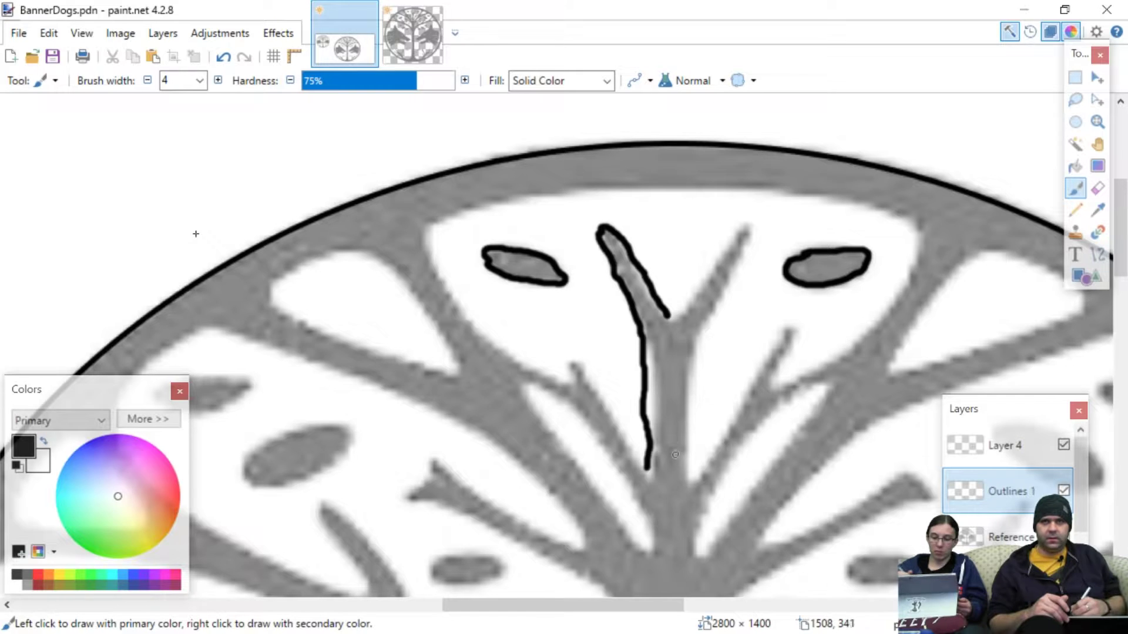
pyautogui.moveTo(693, 478)
pyautogui.mouseDown()
pyautogui.moveTo(696, 366)
pyautogui.moveTo(752, 260)
pyautogui.moveTo(742, 220)
pyautogui.moveTo(709, 233)
pyautogui.moveTo(693, 277)
pyautogui.moveTo(652, 295)
pyautogui.mouseUp()
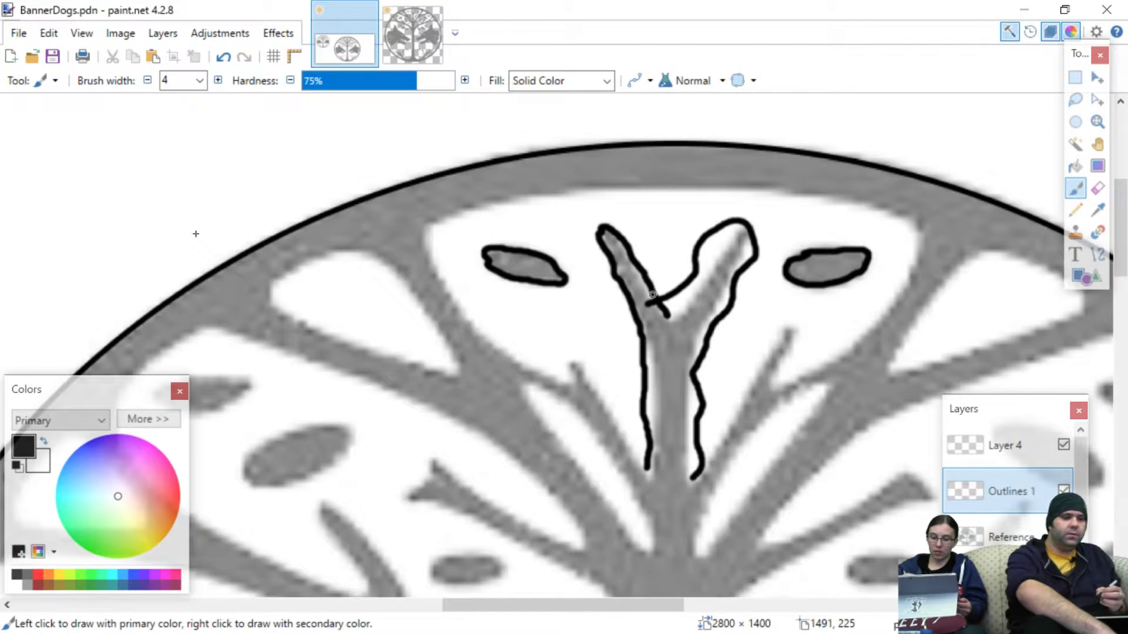
pyautogui.hotkey('ctrl', 'z')
pyautogui.hotkey('ctrl', 'z')
pyautogui.hotkey('ctrl', 'z')
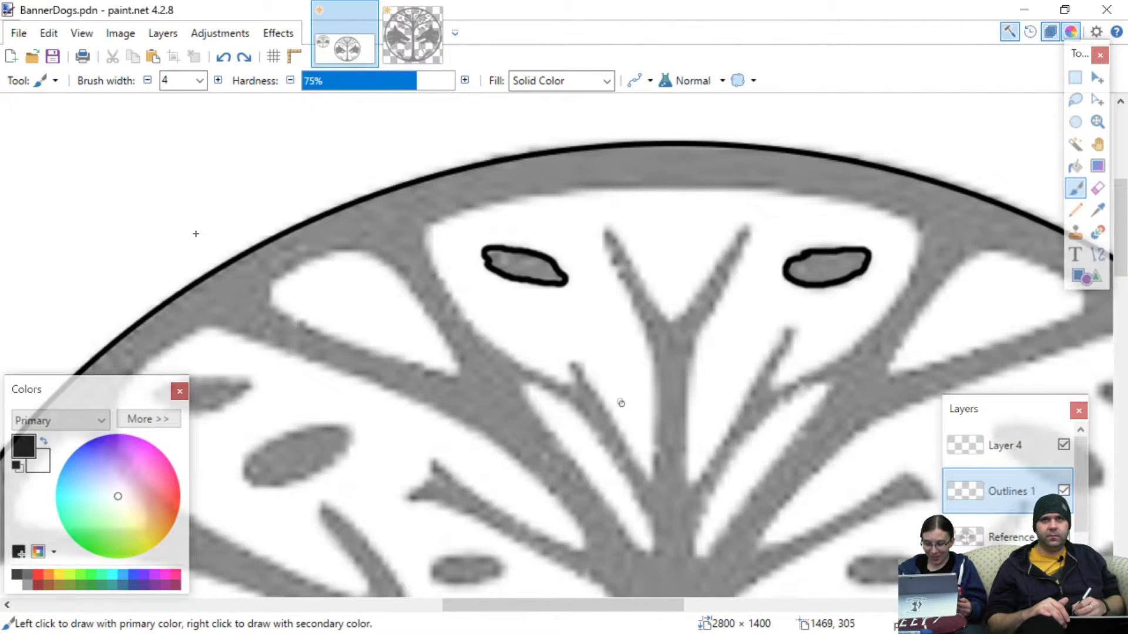
pyautogui.moveTo(652, 470); pyautogui.dragTo(656, 333)
pyautogui.hscroll(3, 657, 335)
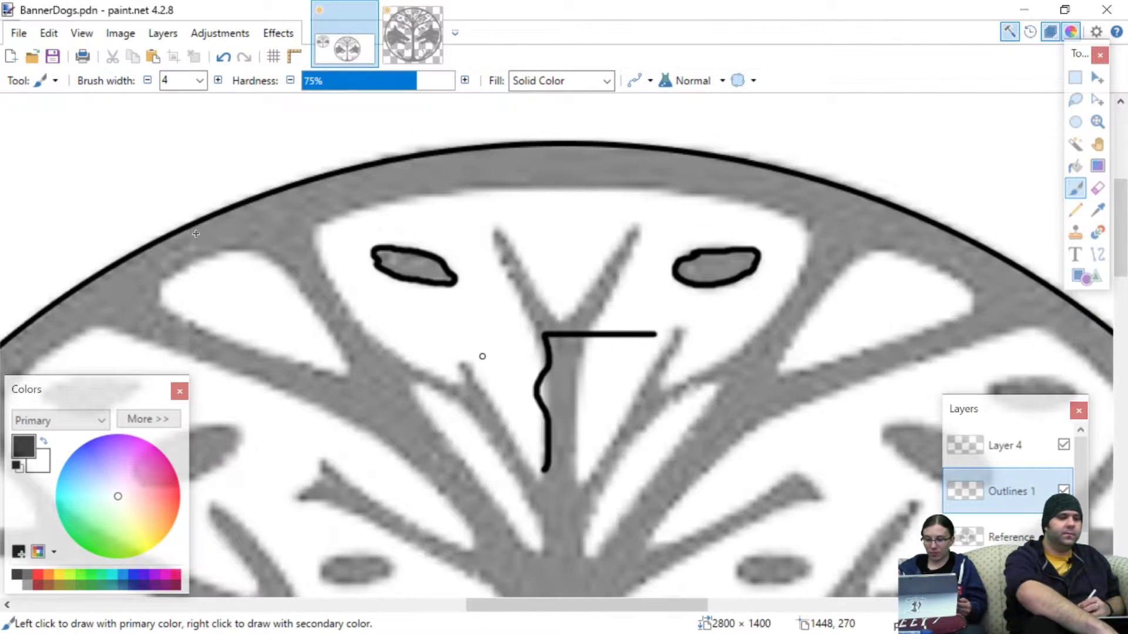
pyautogui.hotkey('ctrl', 'z')
pyautogui.moveTo(536, 472)
pyautogui.mouseDown()
pyautogui.moveTo(539, 342)
pyautogui.moveTo(520, 312)
pyautogui.mouseUp()
pyautogui.hscroll(3, 519, 312)
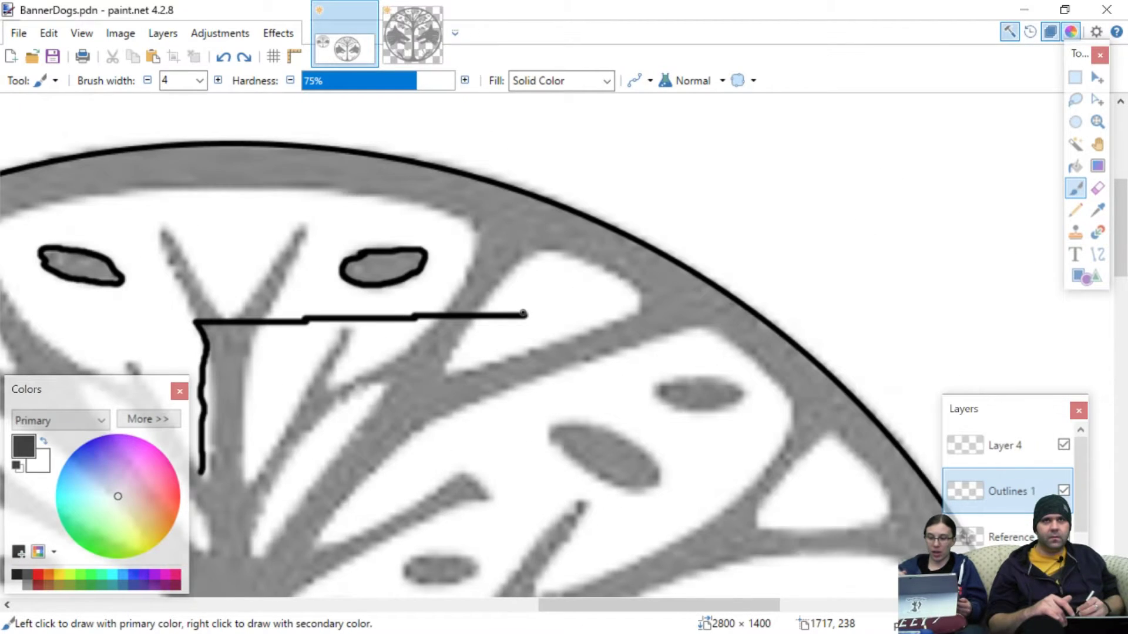
pyautogui.hotkey('ctrl', 'z')
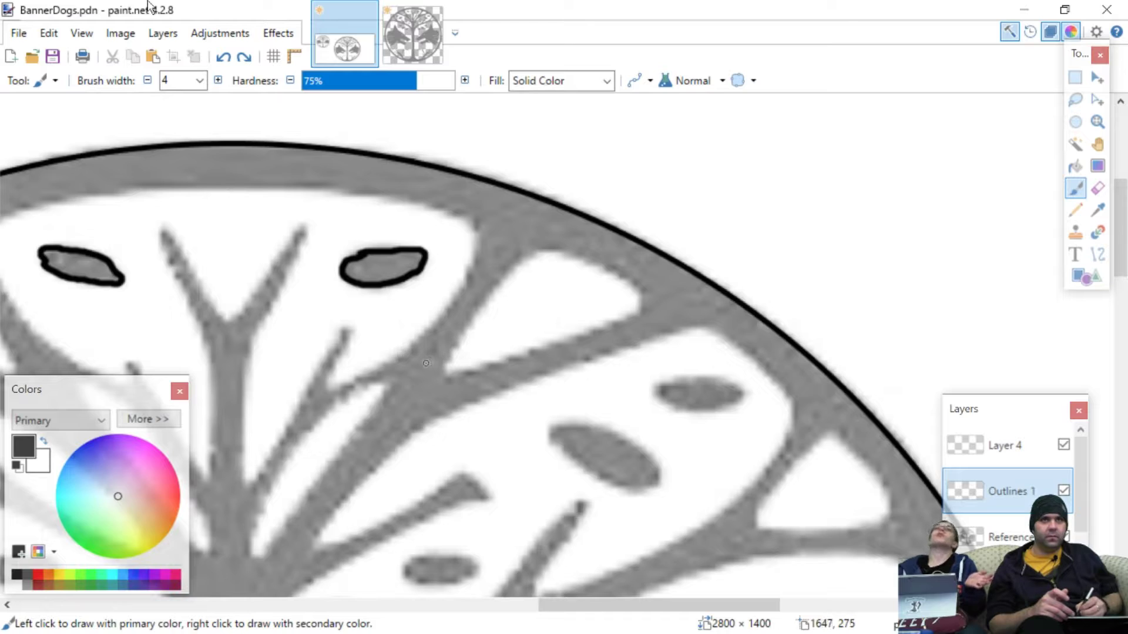
# - Trace the upper edge of the thin branch left of the trunk, around its tip and partway up the adjoining larger branch
pyautogui.scroll(-3, 425, 363)
pyautogui.scroll(3, 442, 363)
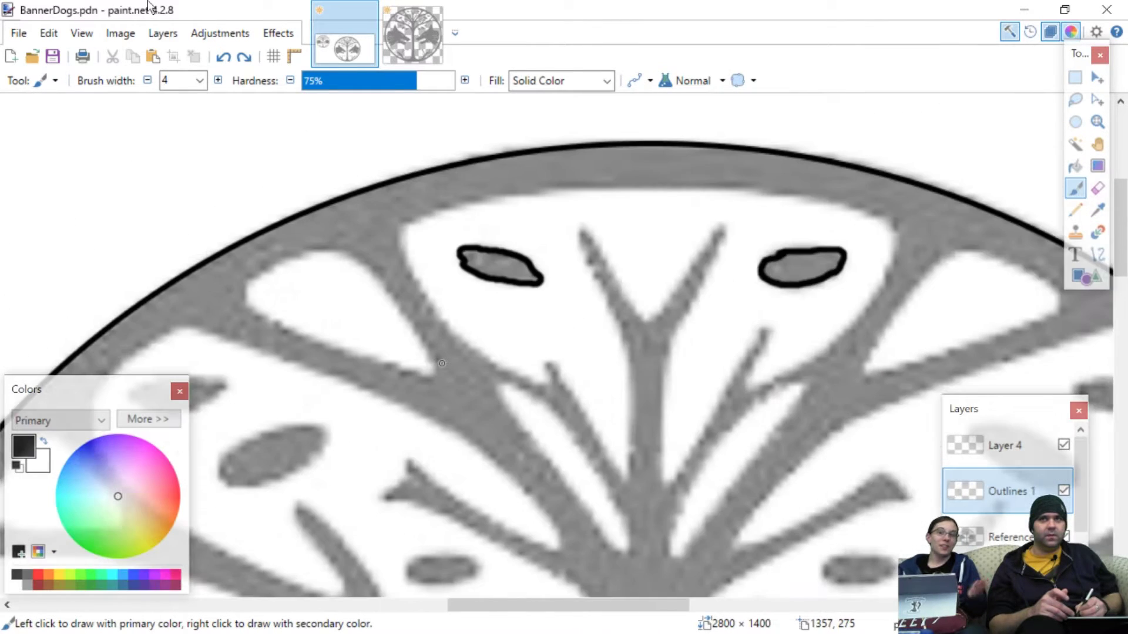
pyautogui.hscroll(2, 442, 363)
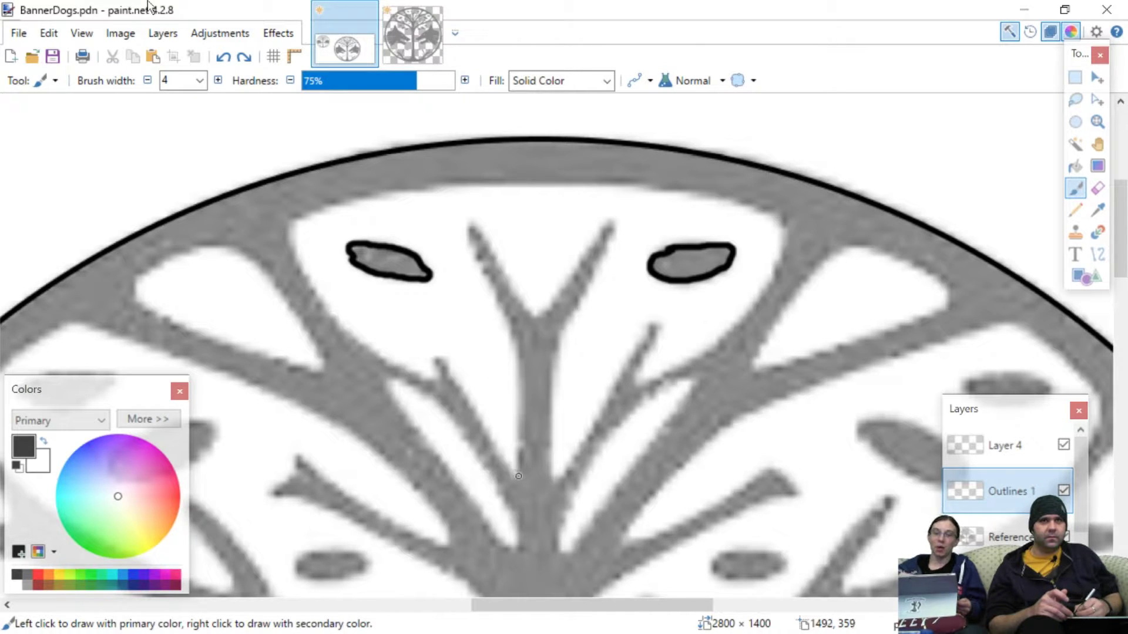
pyautogui.moveTo(516, 474); pyautogui.dragTo(441, 355)
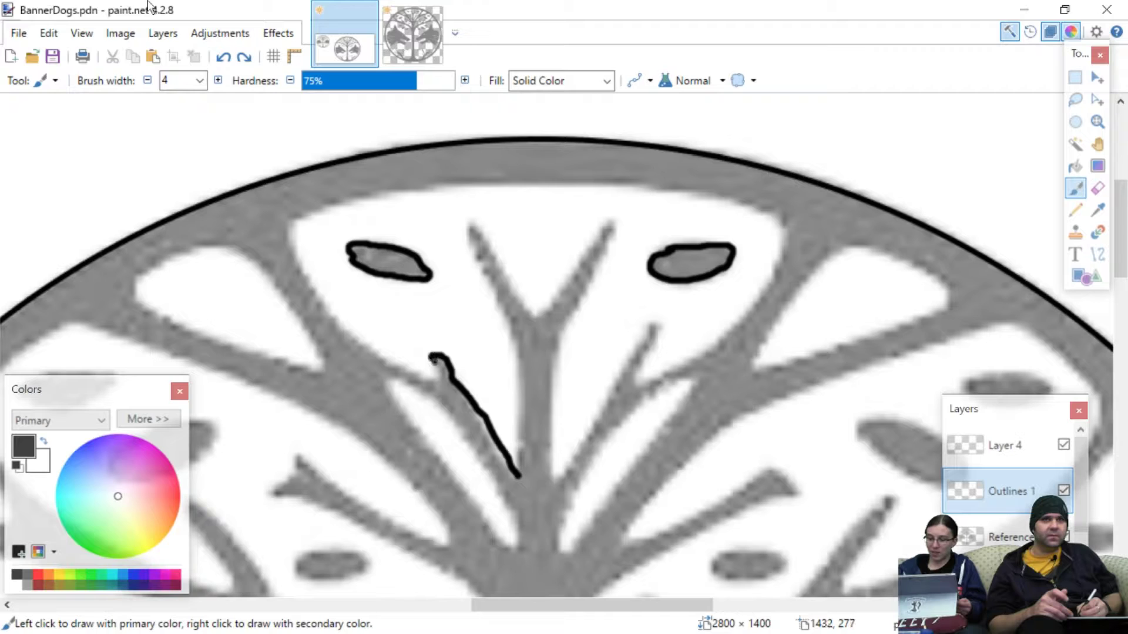
pyautogui.moveTo(436, 376); pyautogui.dragTo(399, 367)
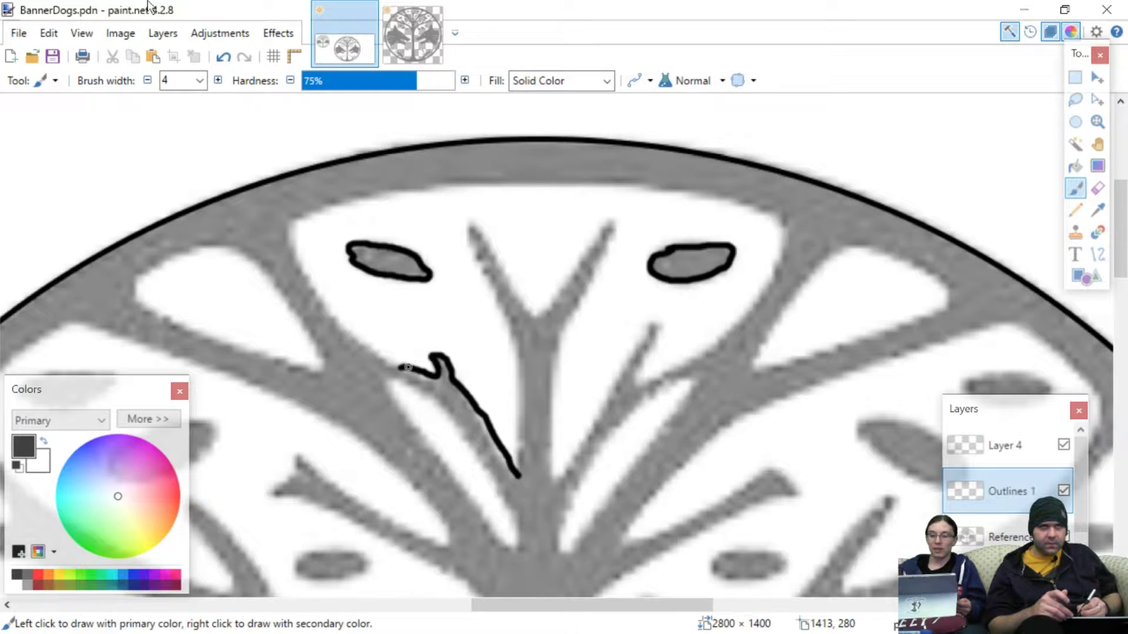
pyautogui.moveTo(409, 368)
pyautogui.mouseDown()
pyautogui.moveTo(368, 348)
pyautogui.moveTo(329, 298)
pyautogui.mouseUp()
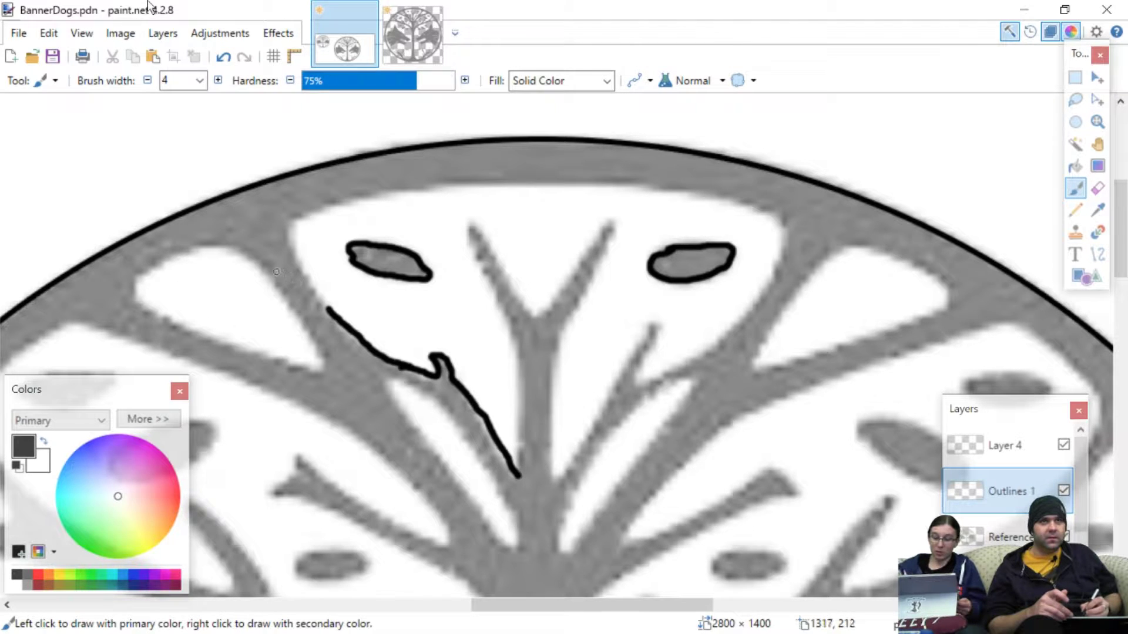
pyautogui.hscroll(-5, 279, 275)
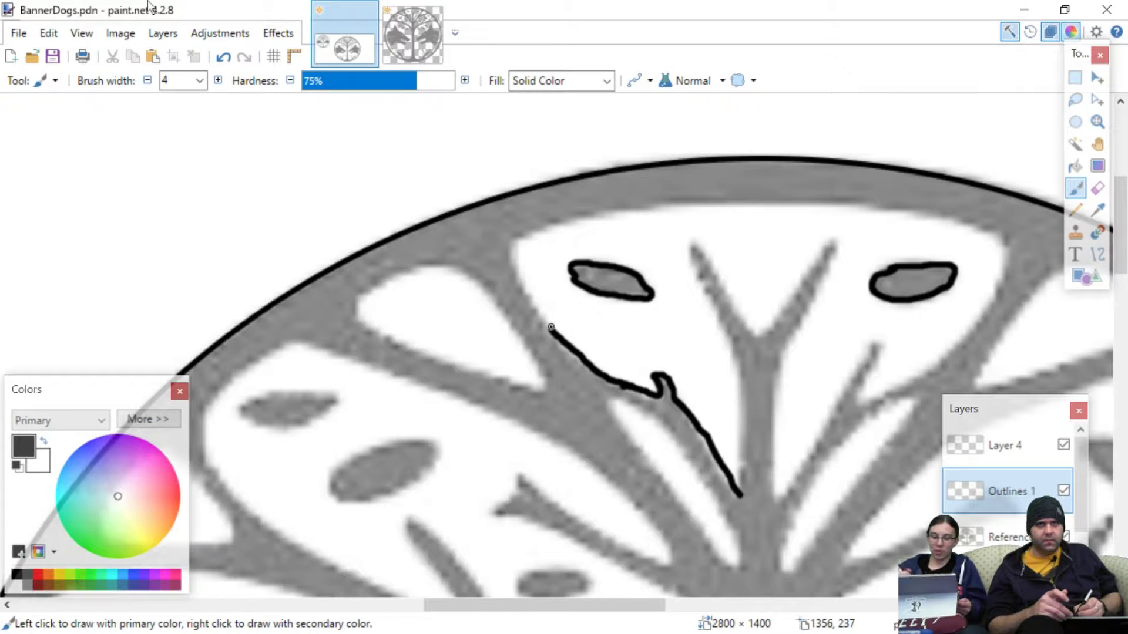
pyautogui.moveTo(551, 325); pyautogui.dragTo(523, 294)
pyautogui.hotkey('ctrl', 'z')
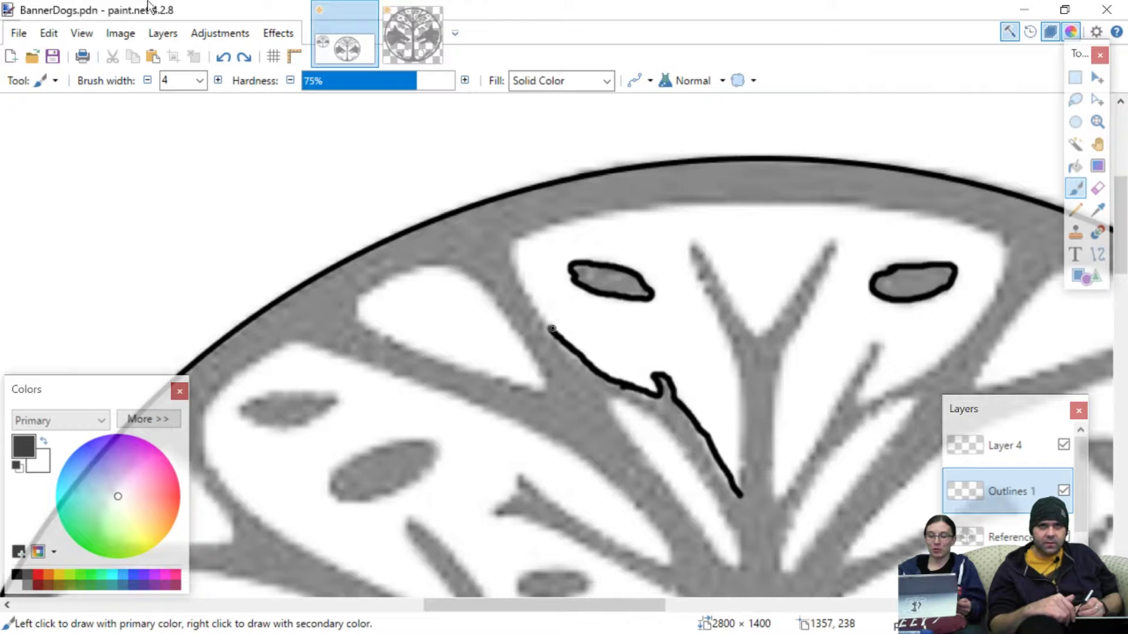
pyautogui.moveTo(548, 322); pyautogui.dragTo(519, 292)
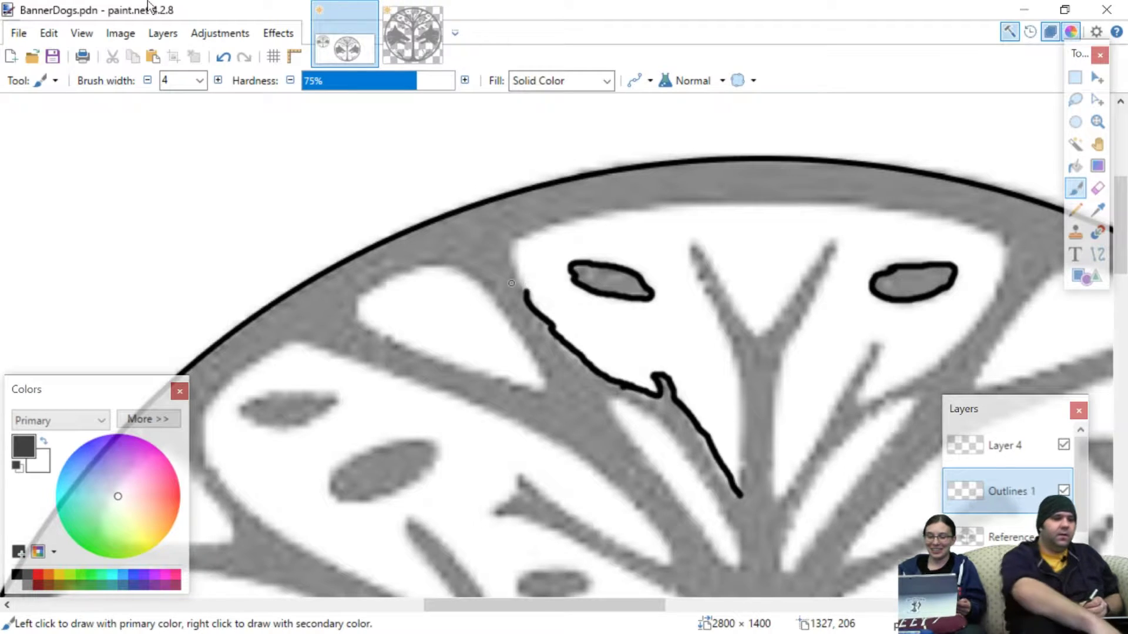
pyautogui.hotkey('ctrl', 'z')
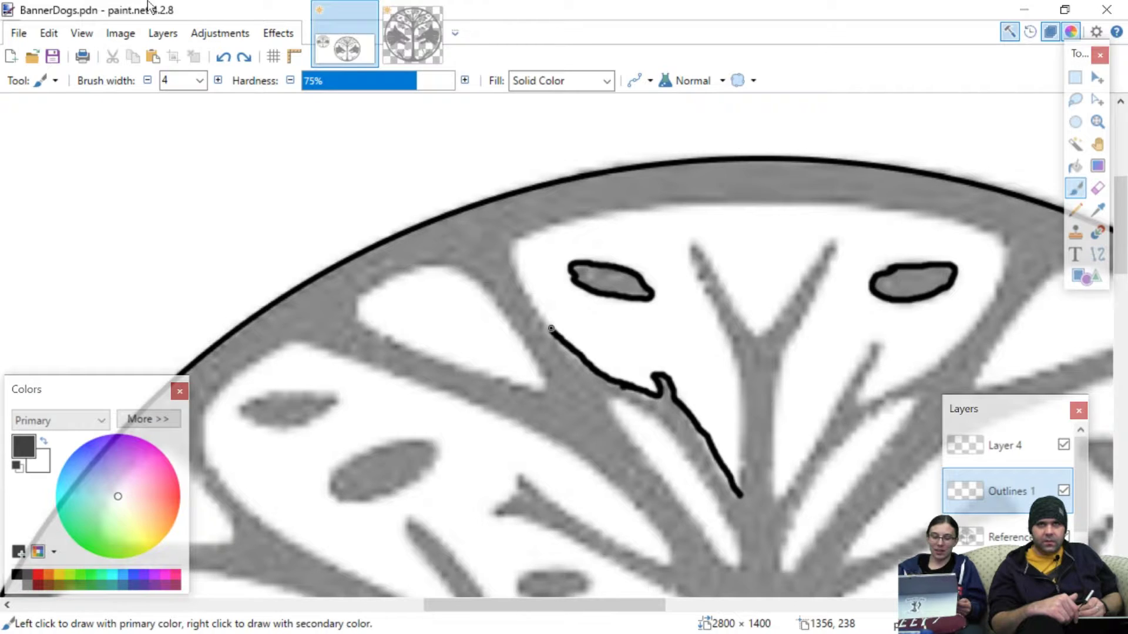
# - Trace the left side of the central opening up around its outer corner and along its arched upper edge to about the middle
pyautogui.moveTo(552, 329); pyautogui.dragTo(520, 278)
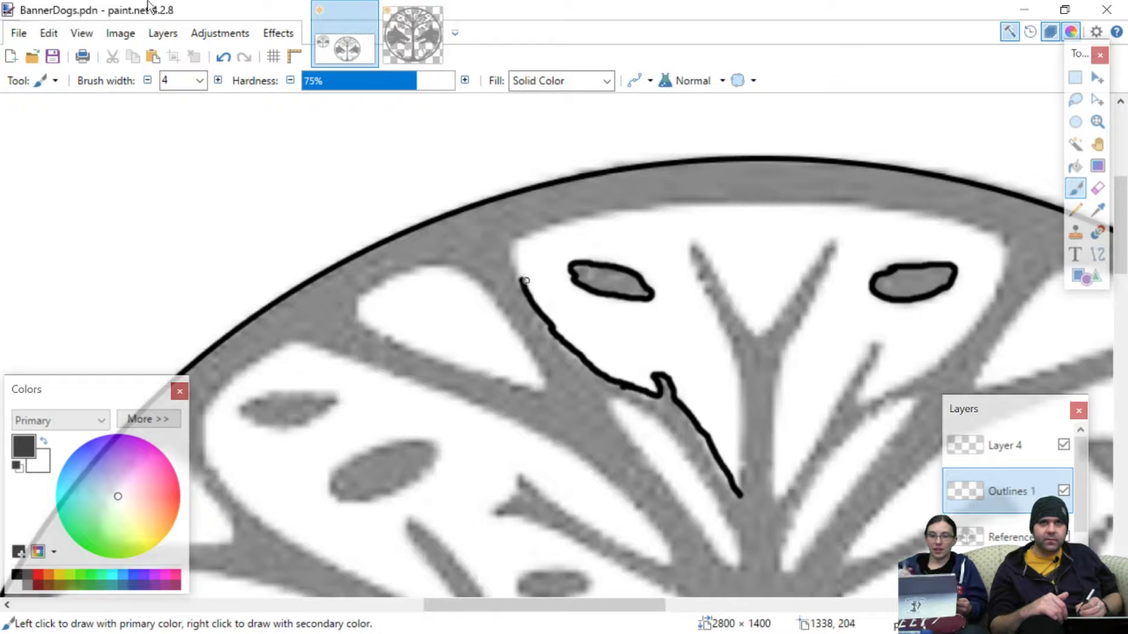
pyautogui.moveTo(524, 276)
pyautogui.mouseDown()
pyautogui.moveTo(516, 252)
pyautogui.moveTo(560, 228)
pyautogui.mouseUp()
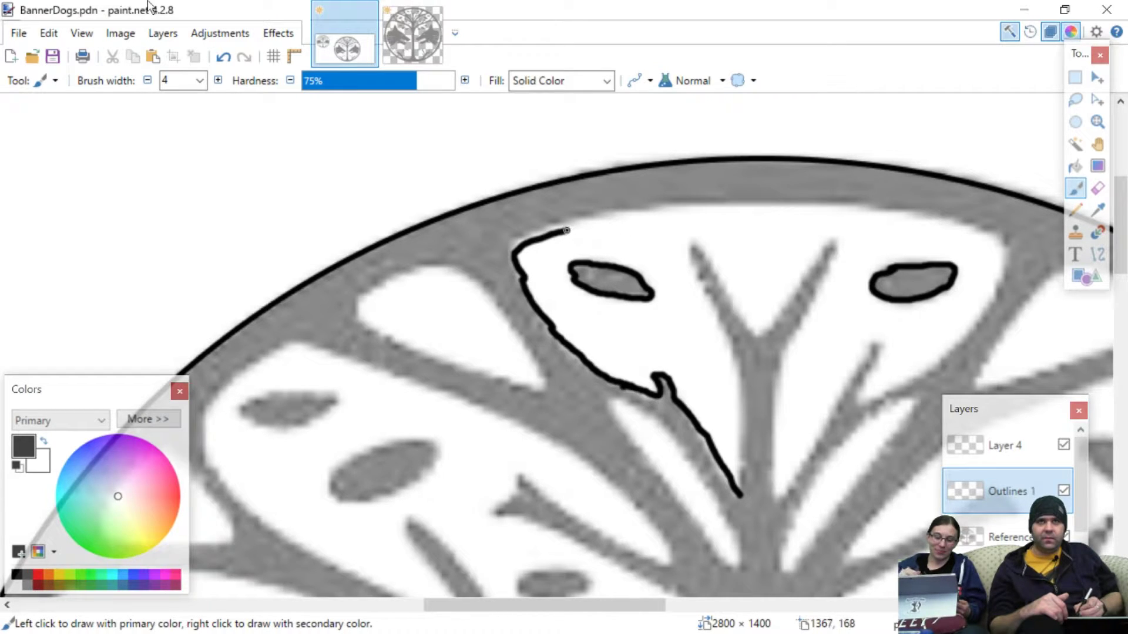
pyautogui.moveTo(573, 229); pyautogui.dragTo(637, 217)
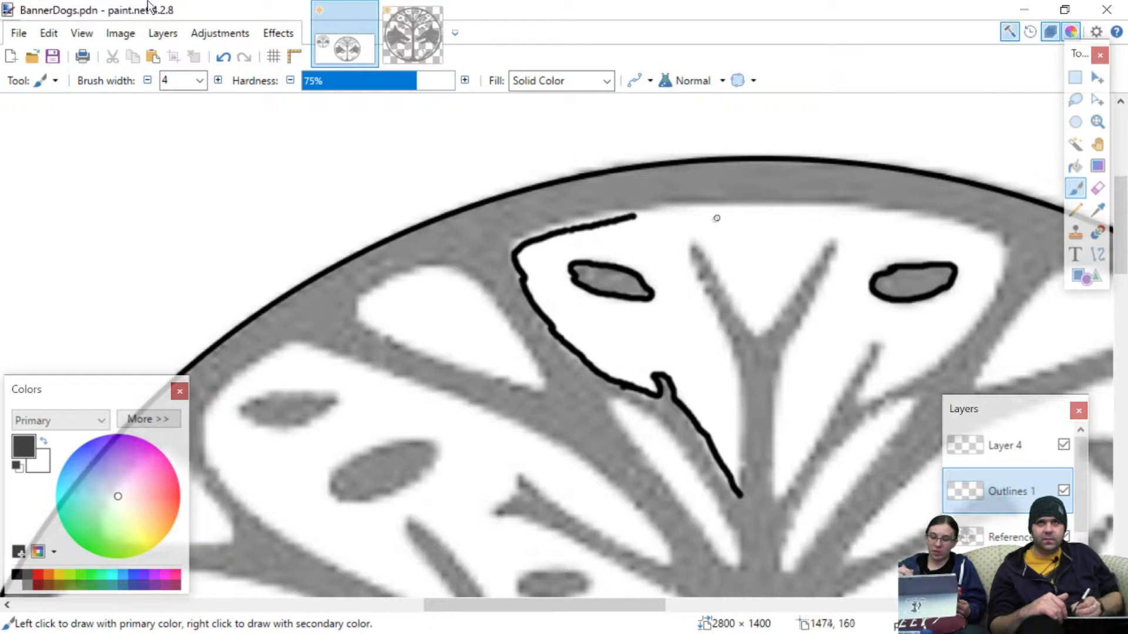
pyautogui.moveTo(639, 216); pyautogui.dragTo(719, 205)
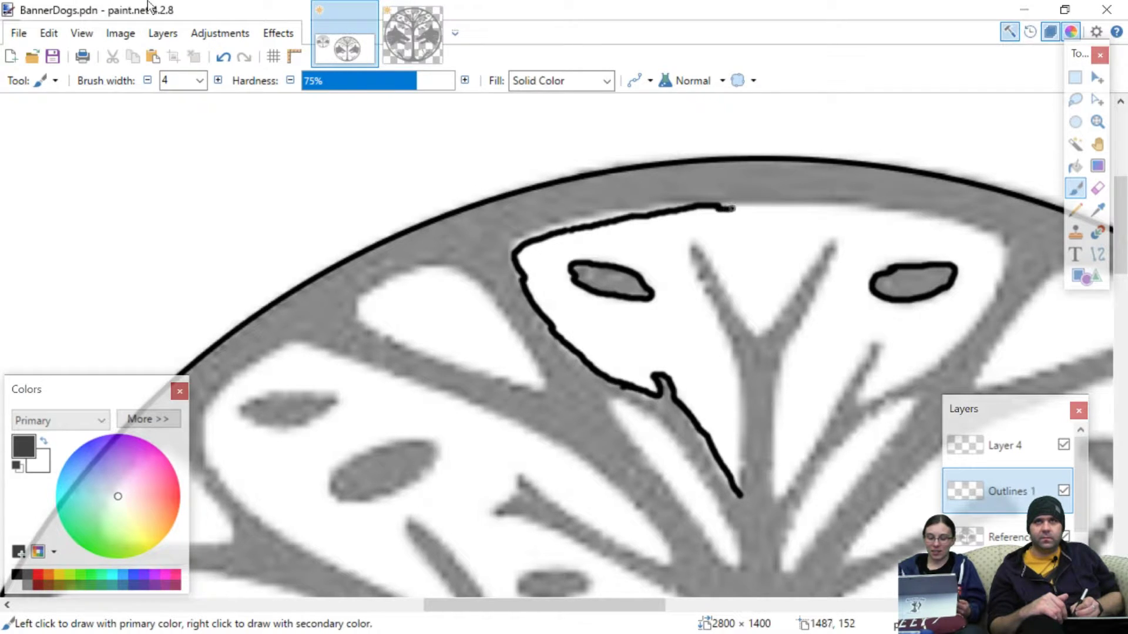
pyautogui.hotkey('ctrl', 'z')
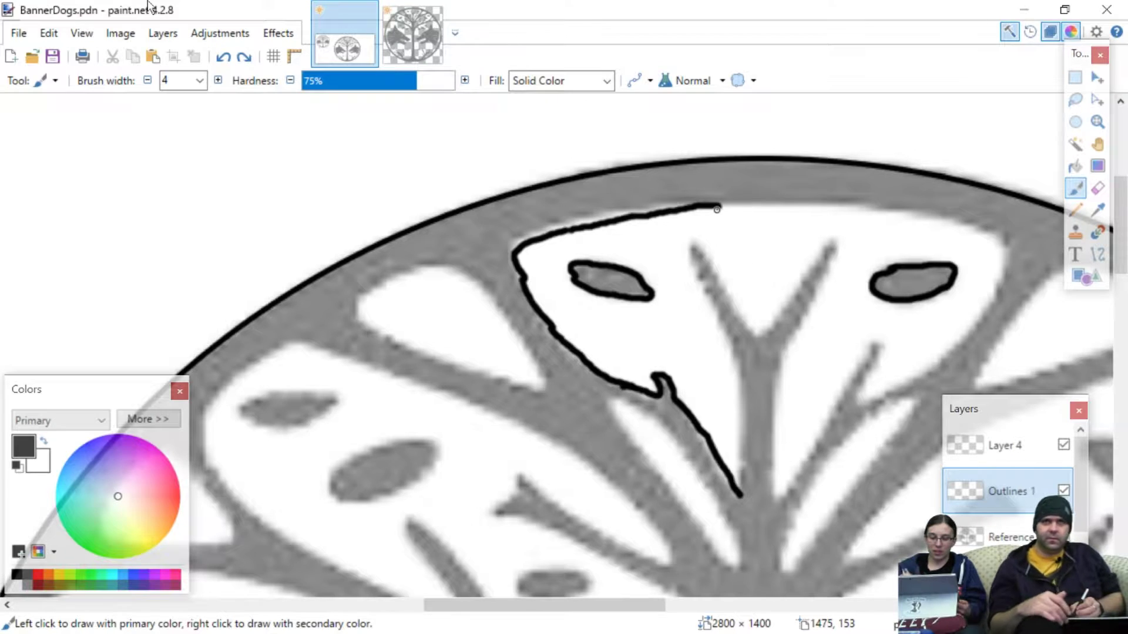
# - Continue the brush outline along the arched upper edge of the central opening from the middle to its right corner
pyautogui.moveTo(721, 206); pyautogui.dragTo(833, 206)
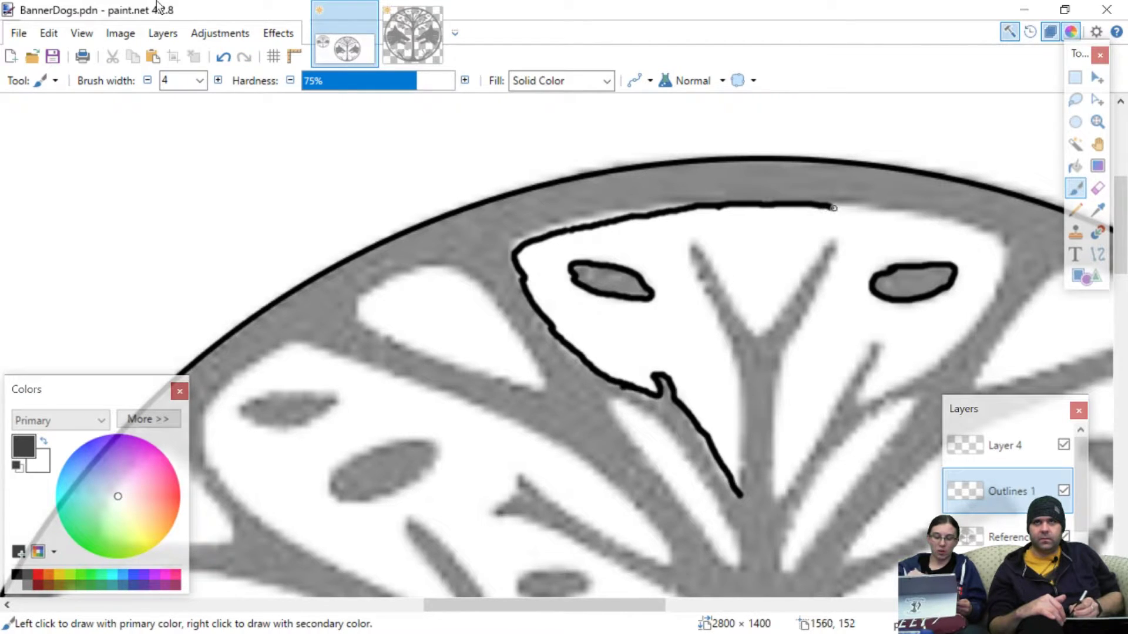
pyautogui.moveTo(834, 207); pyautogui.dragTo(865, 213)
pyautogui.hotkey('ctrl', 'z')
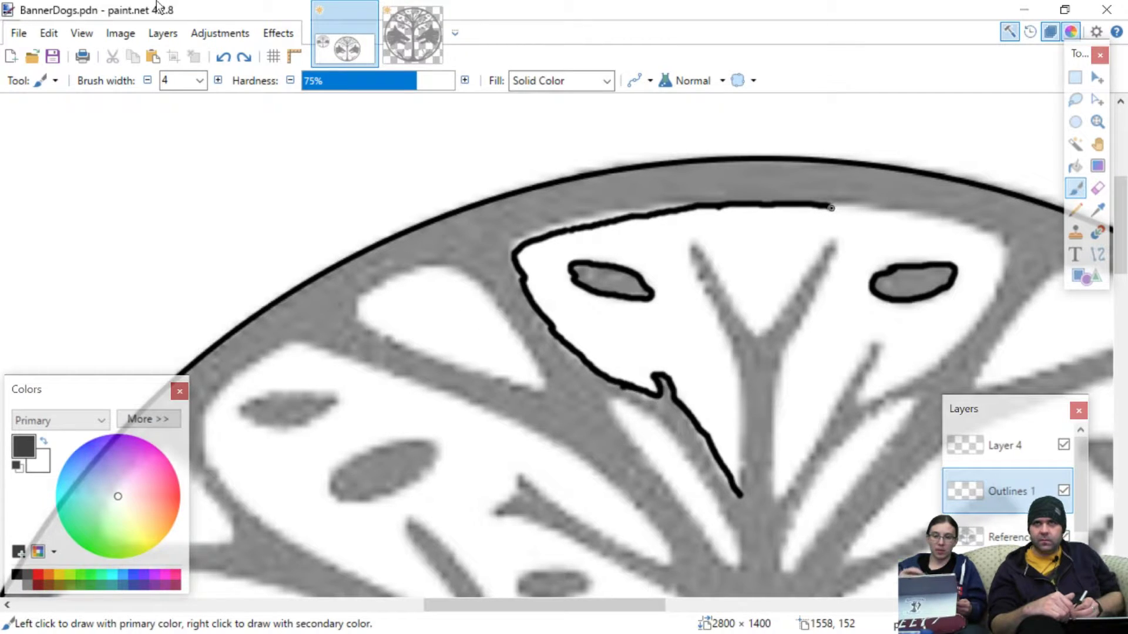
pyautogui.moveTo(835, 207); pyautogui.dragTo(908, 215)
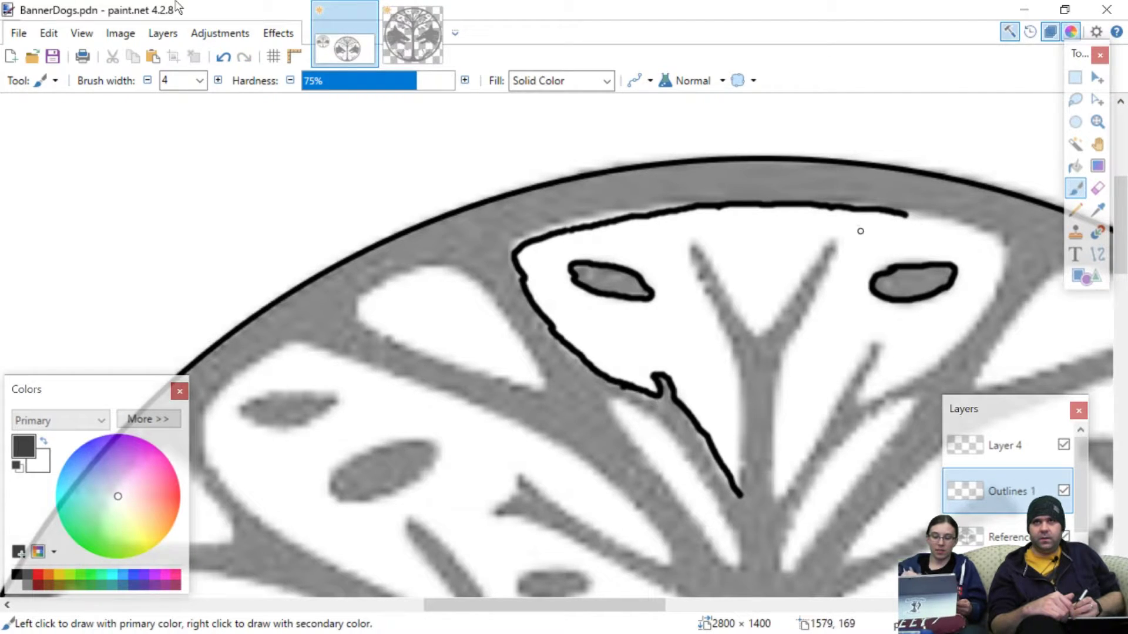
pyautogui.hscroll(10, 833, 229)
pyautogui.hscroll(-4, 846, 232)
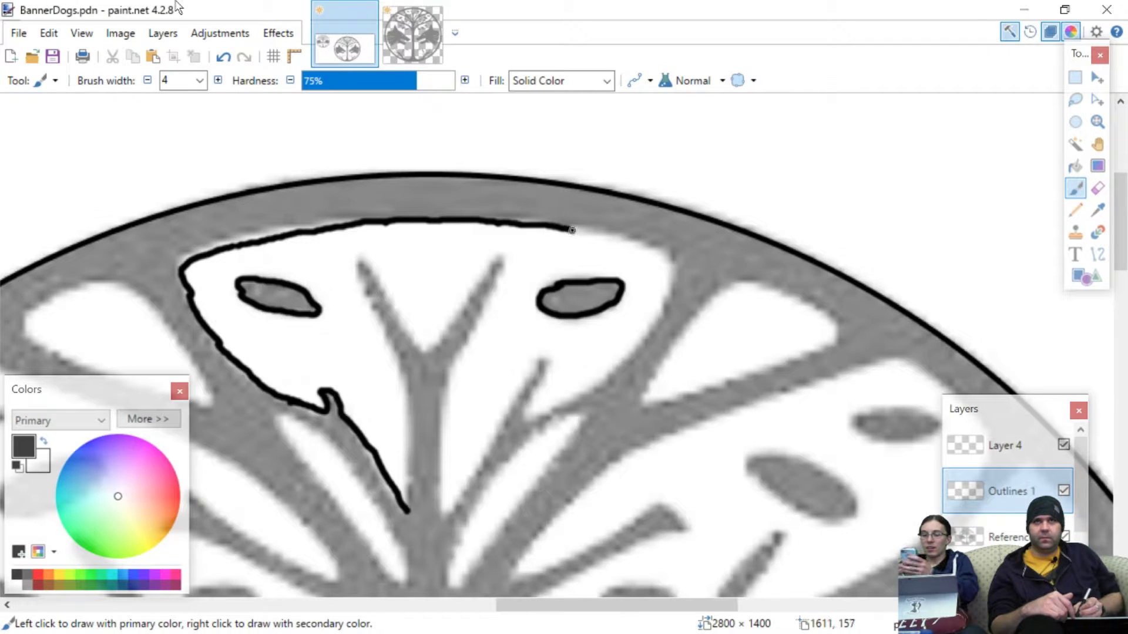
pyautogui.moveTo(573, 231); pyautogui.dragTo(671, 261)
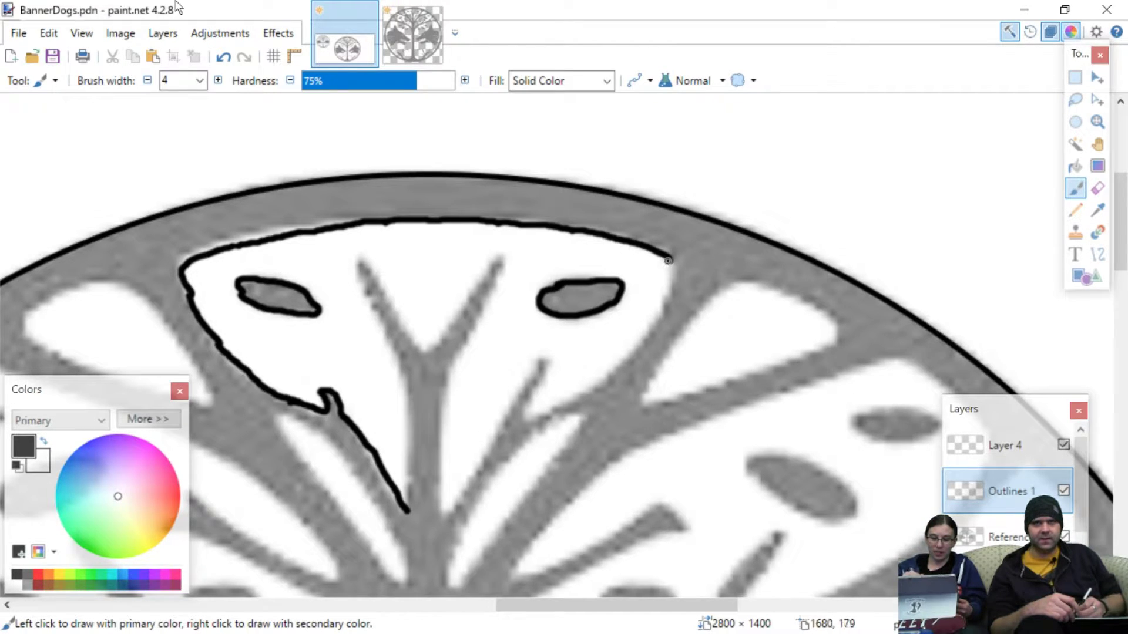
# - Trace the right side of the central opening down the large branch, around the thin branch's tip and down to the trunk
pyautogui.moveTo(669, 262); pyautogui.dragTo(651, 317)
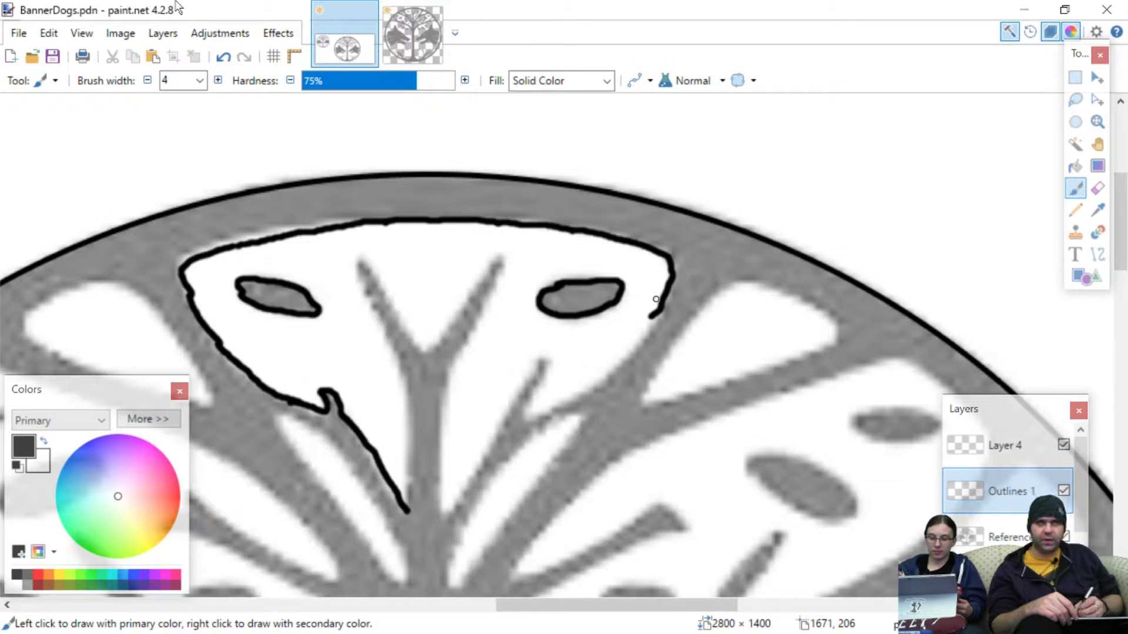
pyautogui.hotkey('ctrl', 'z')
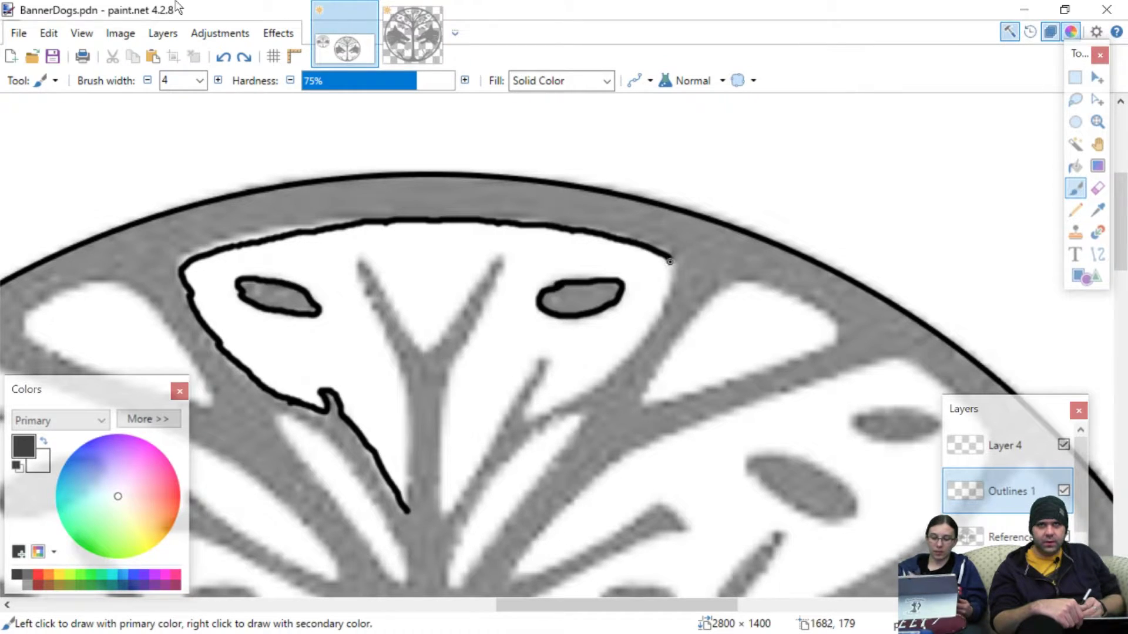
pyautogui.moveTo(671, 262)
pyautogui.mouseDown()
pyautogui.moveTo(629, 355)
pyautogui.moveTo(558, 399)
pyautogui.mouseUp()
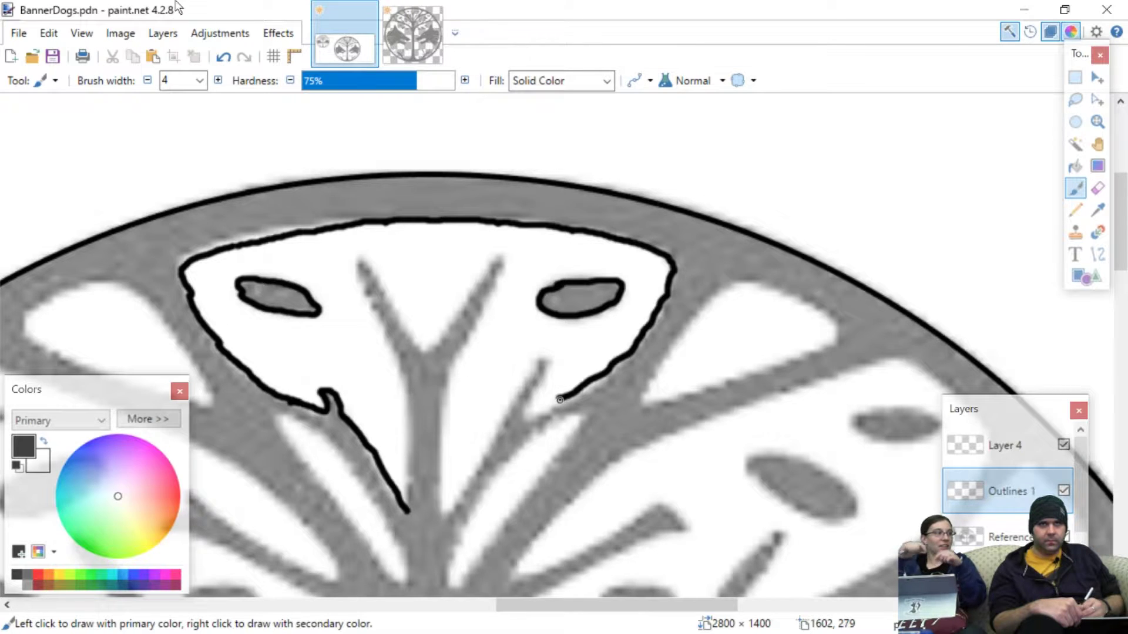
pyautogui.moveTo(561, 399)
pyautogui.mouseDown()
pyautogui.moveTo(531, 409)
pyautogui.moveTo(550, 381)
pyautogui.moveTo(539, 357)
pyautogui.moveTo(444, 511)
pyautogui.mouseUp()
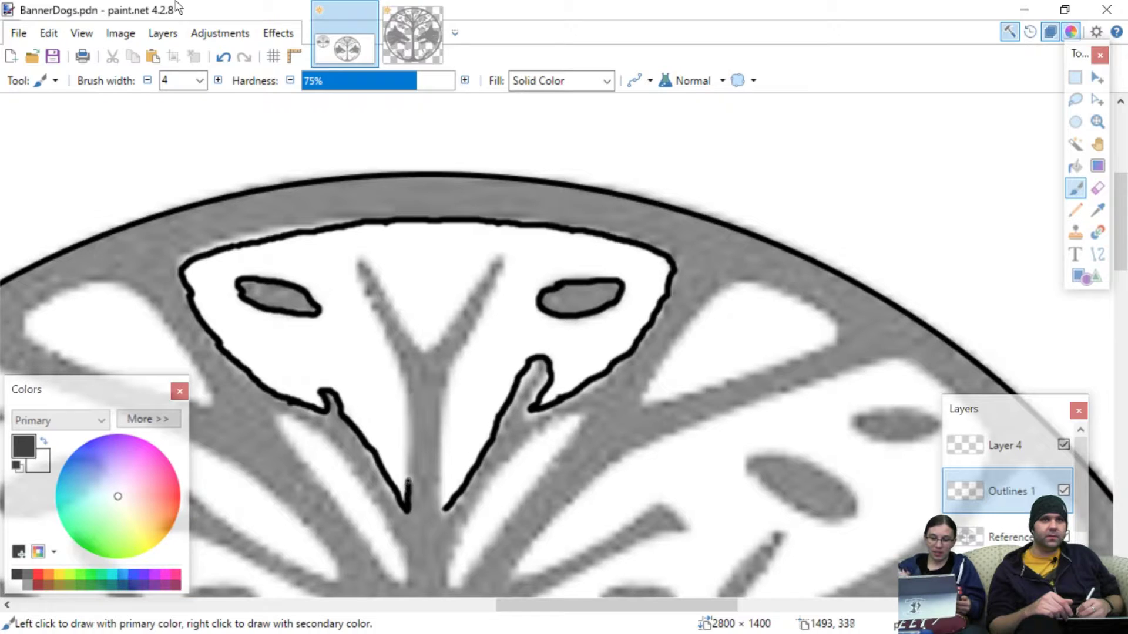
# - Trace the left edge of the central trunk upward to the lower part of the fork's left arm
pyautogui.moveTo(408, 464); pyautogui.dragTo(411, 438)
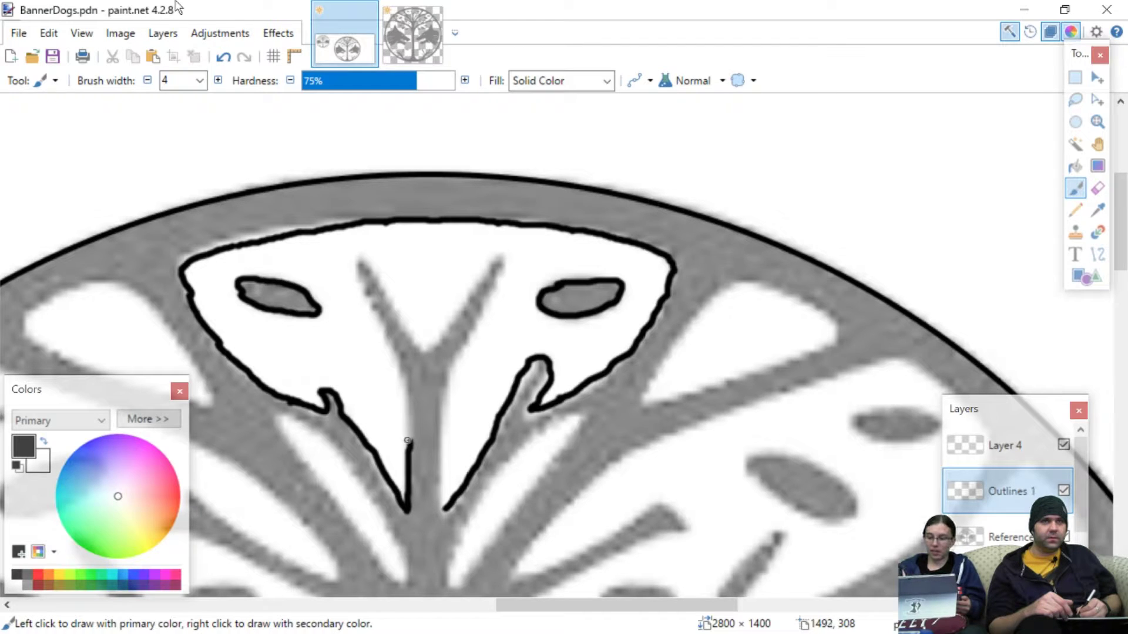
pyautogui.moveTo(410, 440); pyautogui.dragTo(400, 413)
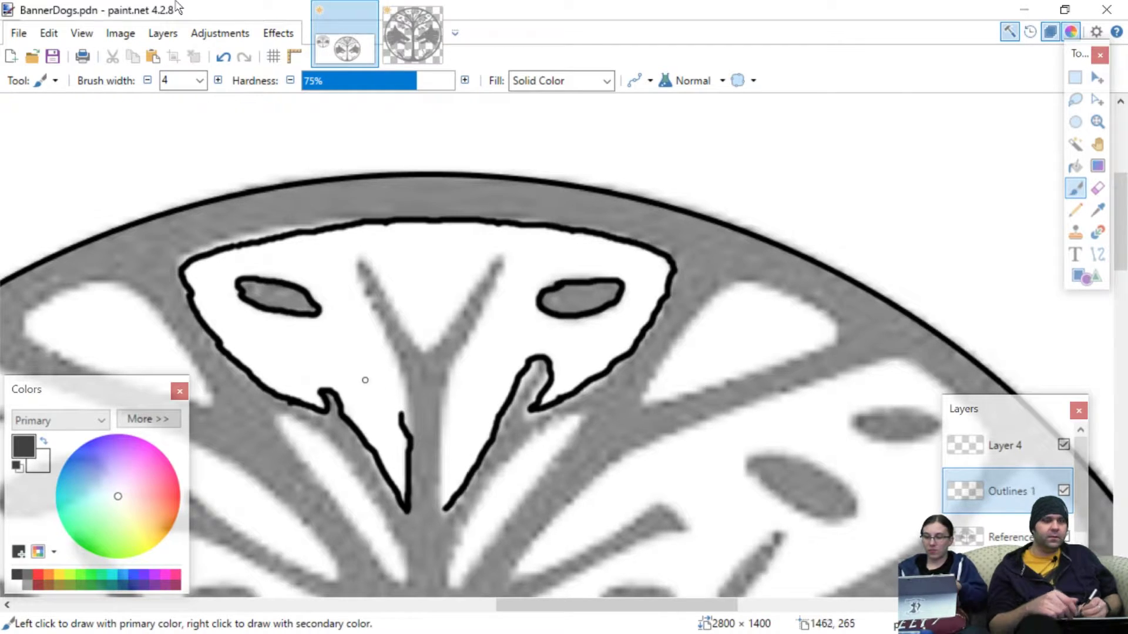
pyautogui.hotkey('ctrl', 'z')
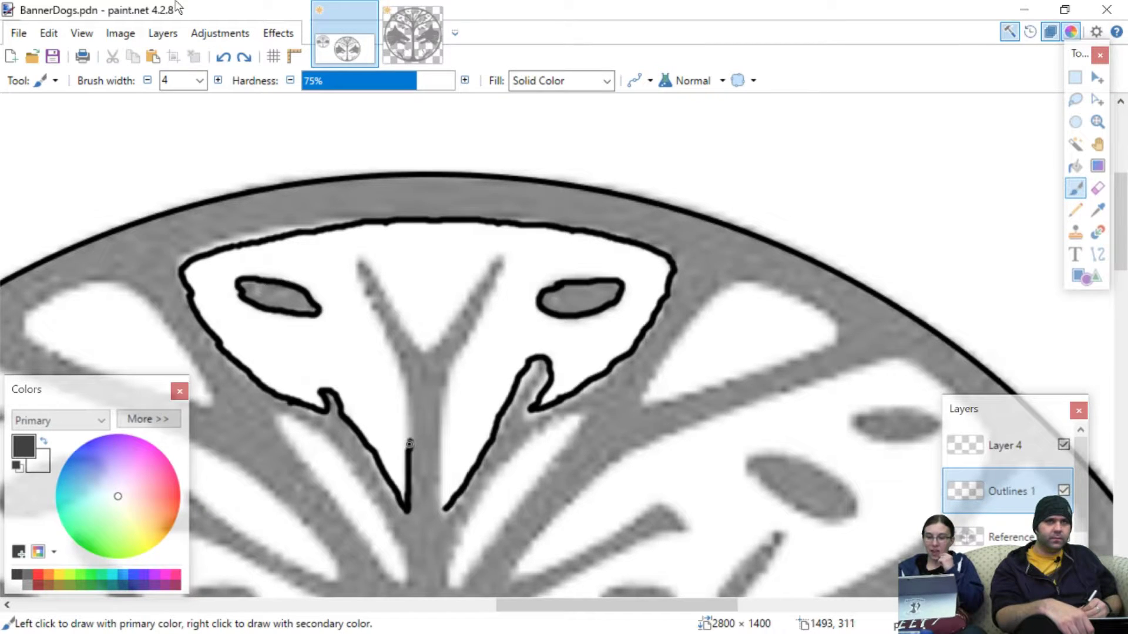
pyautogui.moveTo(405, 427); pyautogui.dragTo(385, 341)
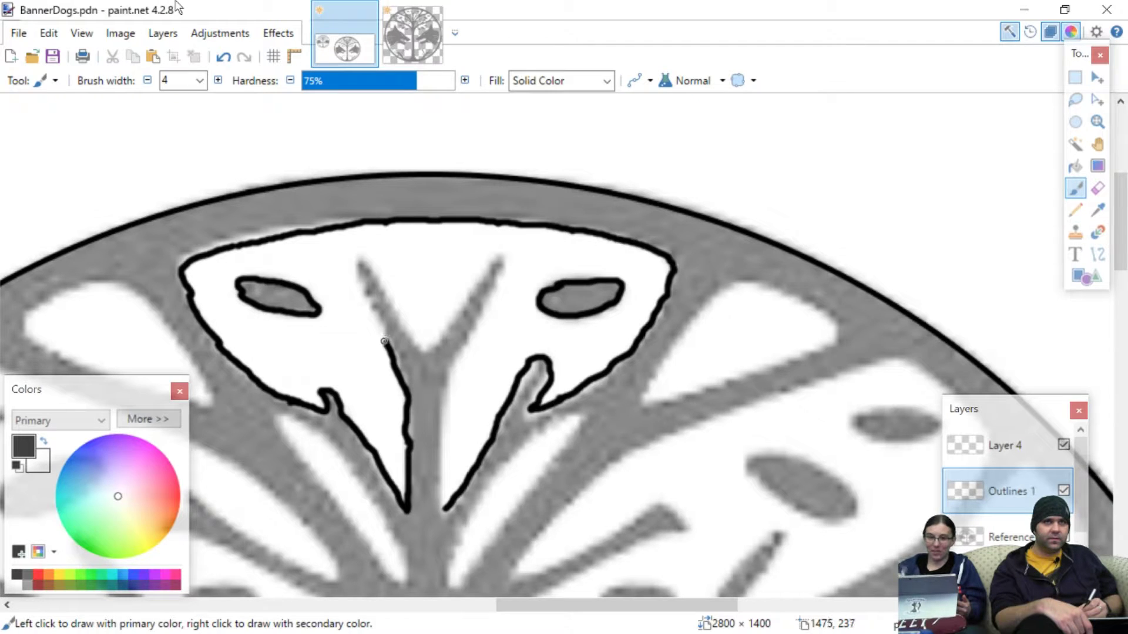
# - Trace around both arms of the central fork and down the trunk's right edge to close the outline
pyautogui.moveTo(386, 343)
pyautogui.mouseDown()
pyautogui.moveTo(355, 289)
pyautogui.moveTo(362, 259)
pyautogui.moveTo(383, 271)
pyautogui.moveTo(417, 337)
pyautogui.moveTo(457, 303)
pyautogui.mouseUp()
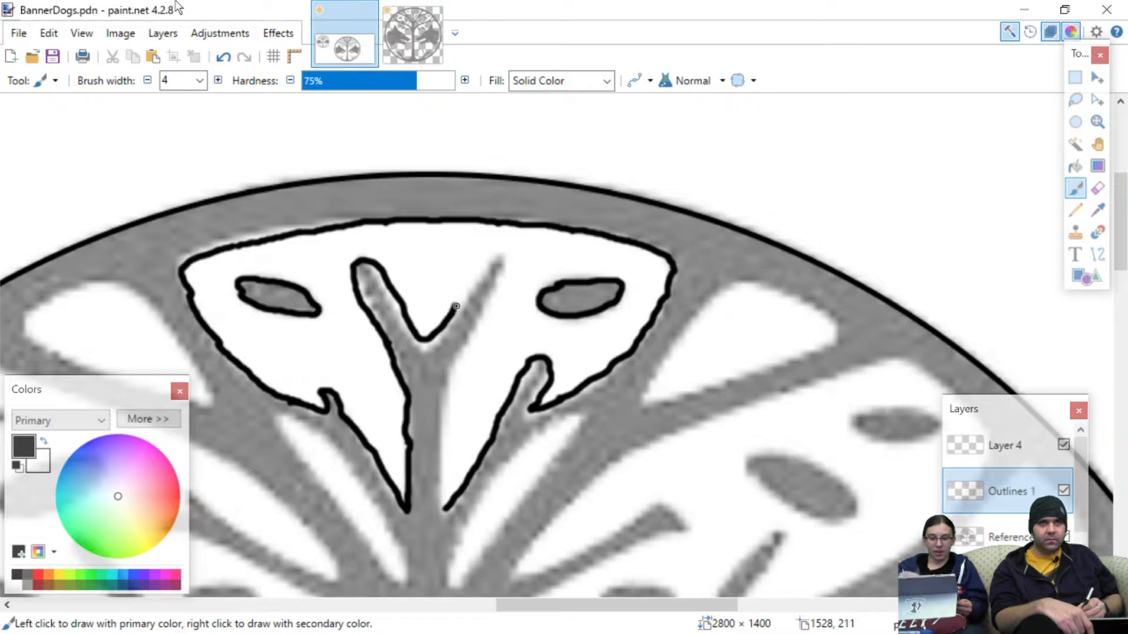
pyautogui.moveTo(457, 304)
pyautogui.mouseDown()
pyautogui.moveTo(506, 253)
pyautogui.moveTo(503, 293)
pyautogui.mouseUp()
pyautogui.hotkey('ctrl', 'z')
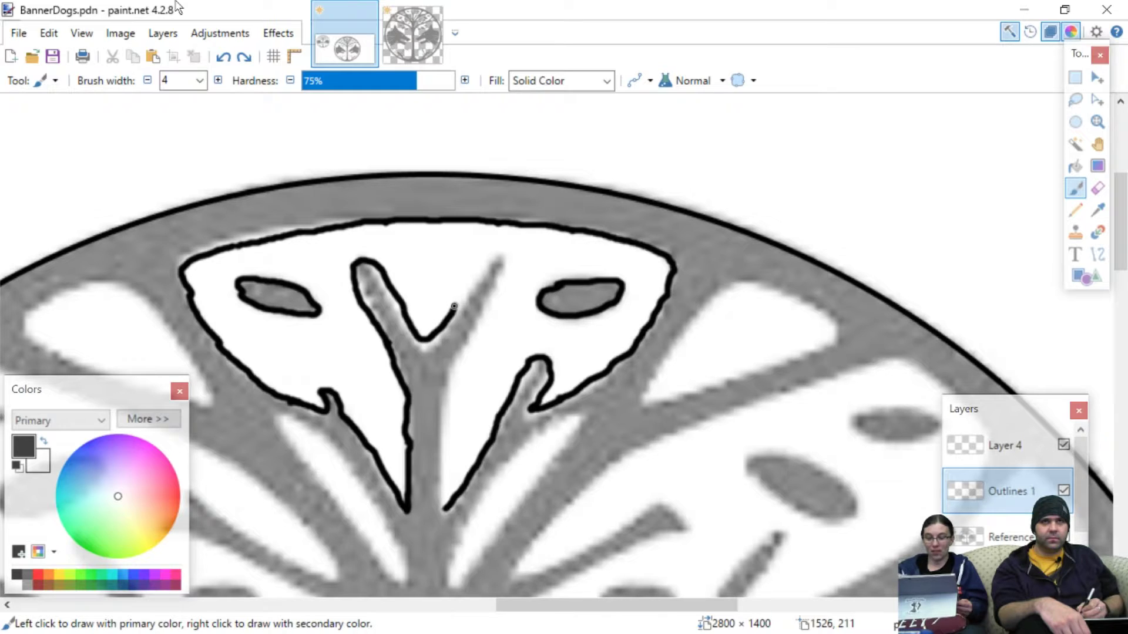
pyautogui.moveTo(456, 306)
pyautogui.mouseDown()
pyautogui.moveTo(495, 257)
pyautogui.moveTo(511, 258)
pyautogui.moveTo(455, 376)
pyautogui.mouseUp()
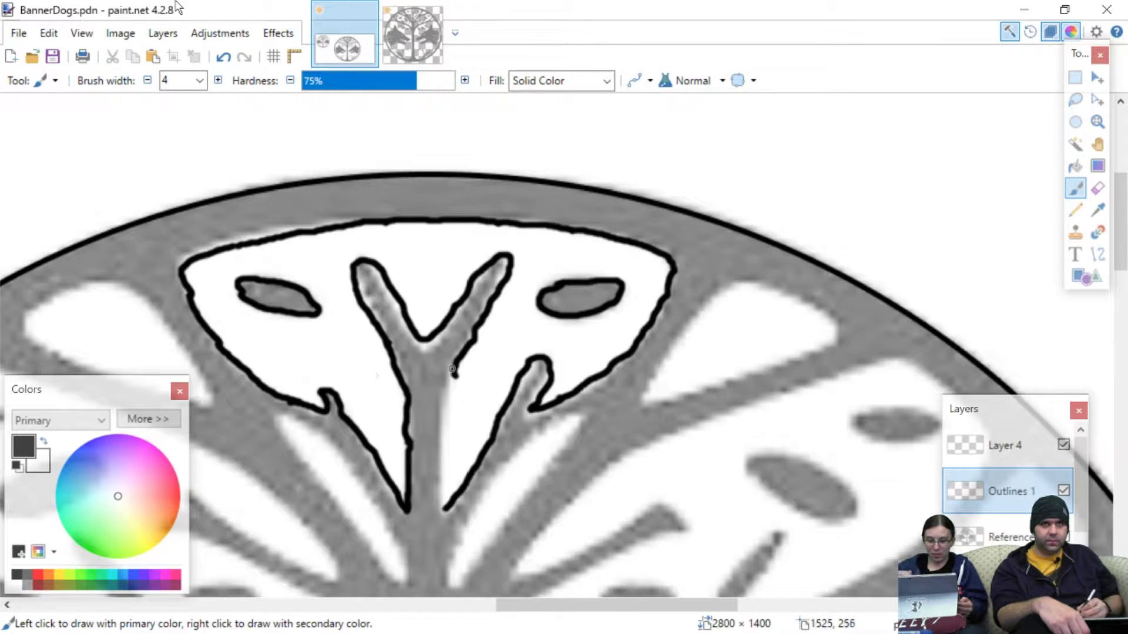
pyautogui.moveTo(454, 375); pyautogui.dragTo(448, 395)
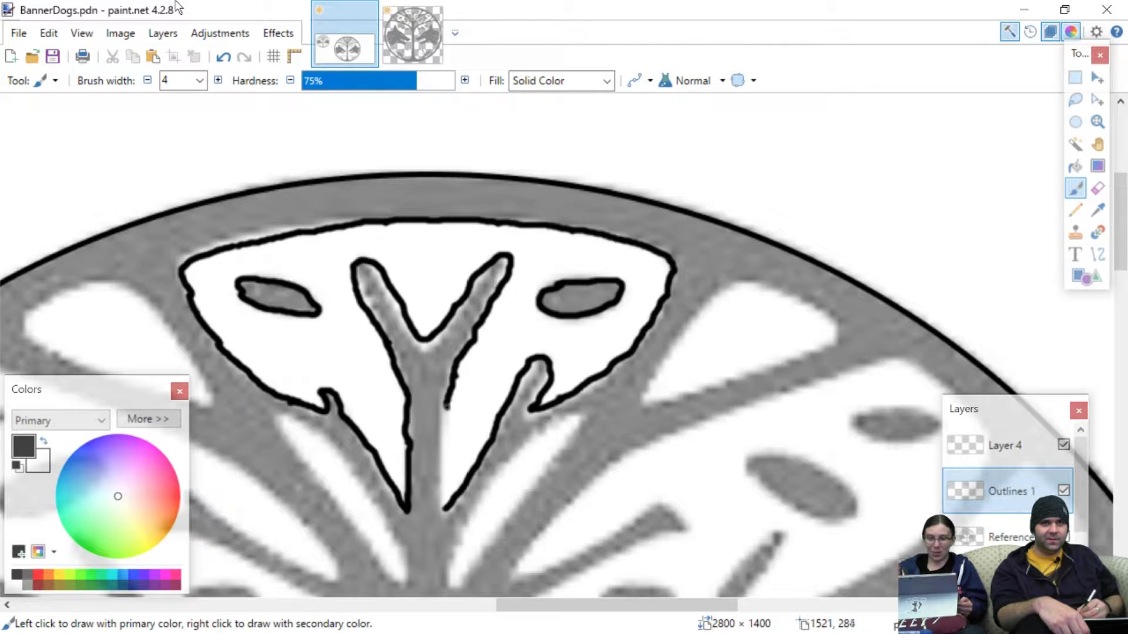
pyautogui.moveTo(444, 430); pyautogui.dragTo(447, 509)
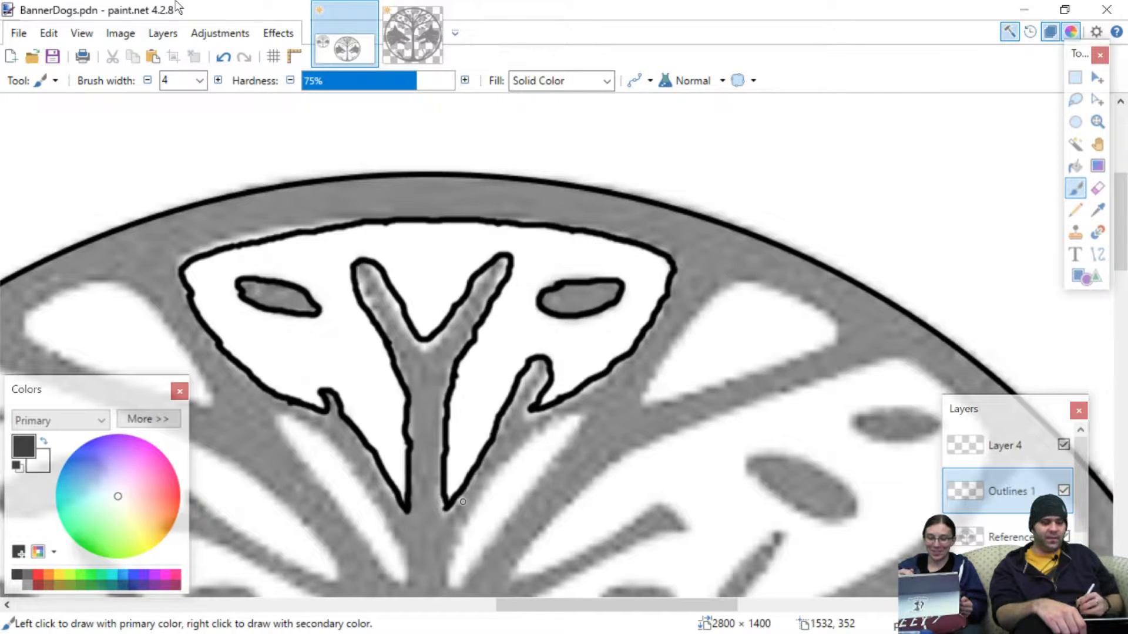
# - Trace a closed outline around the narrow white opening left of the trunk, below the thin left branch
pyautogui.hscroll(-4, 356, 420)
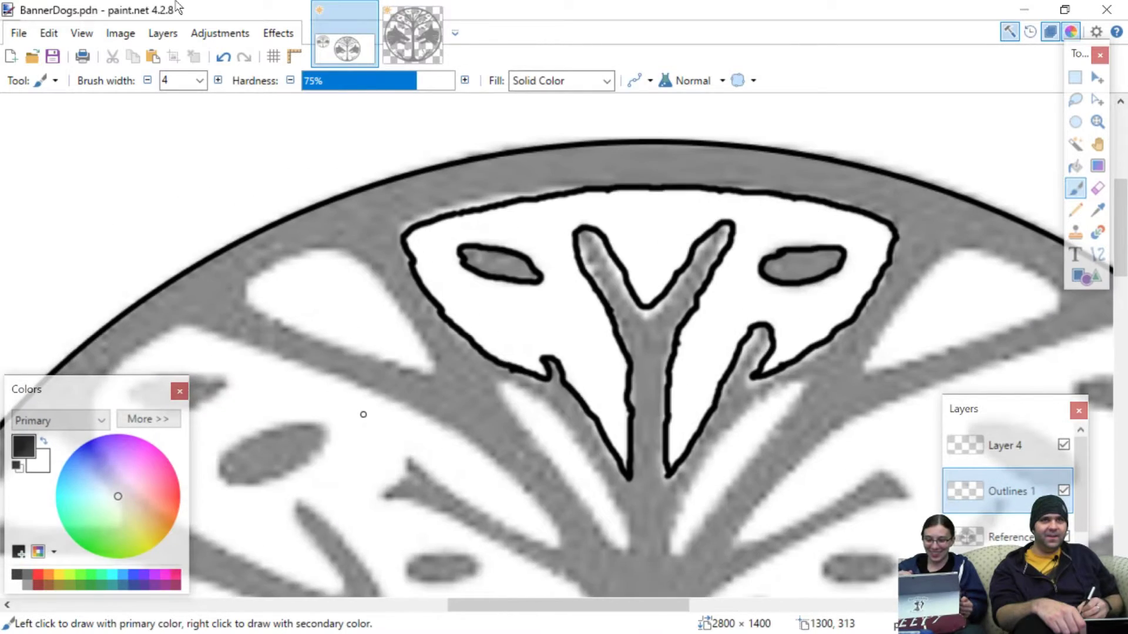
pyautogui.hscroll(9, 356, 420)
pyautogui.scroll(-3, 356, 420)
pyautogui.hscroll(-5, 352, 403)
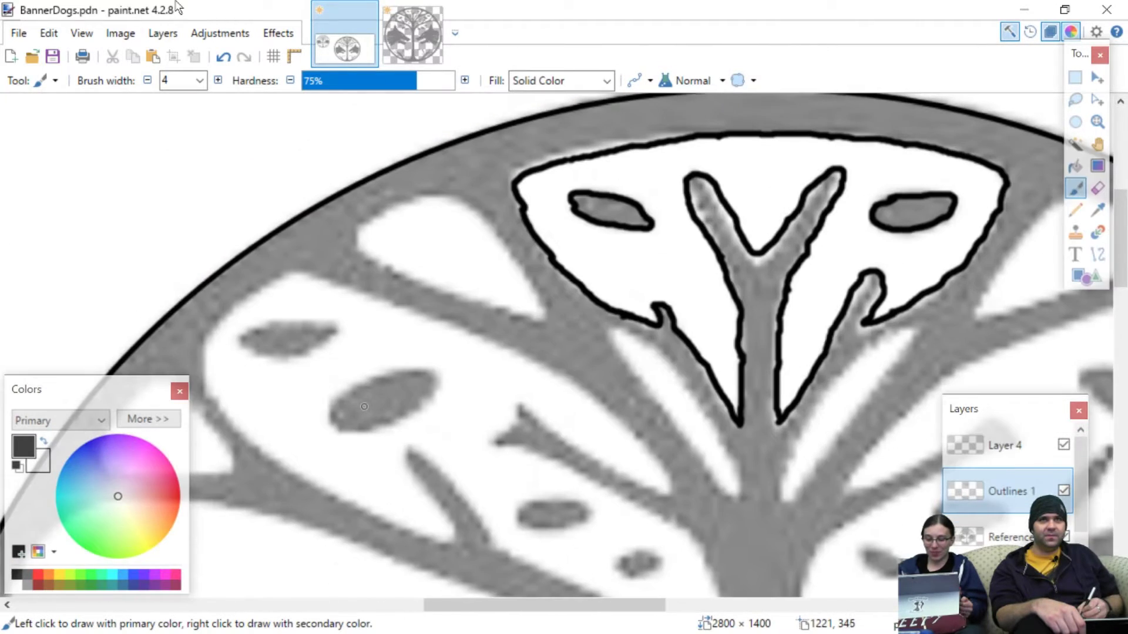
pyautogui.hscroll(2, 356, 405)
pyautogui.hscroll(-3, 358, 405)
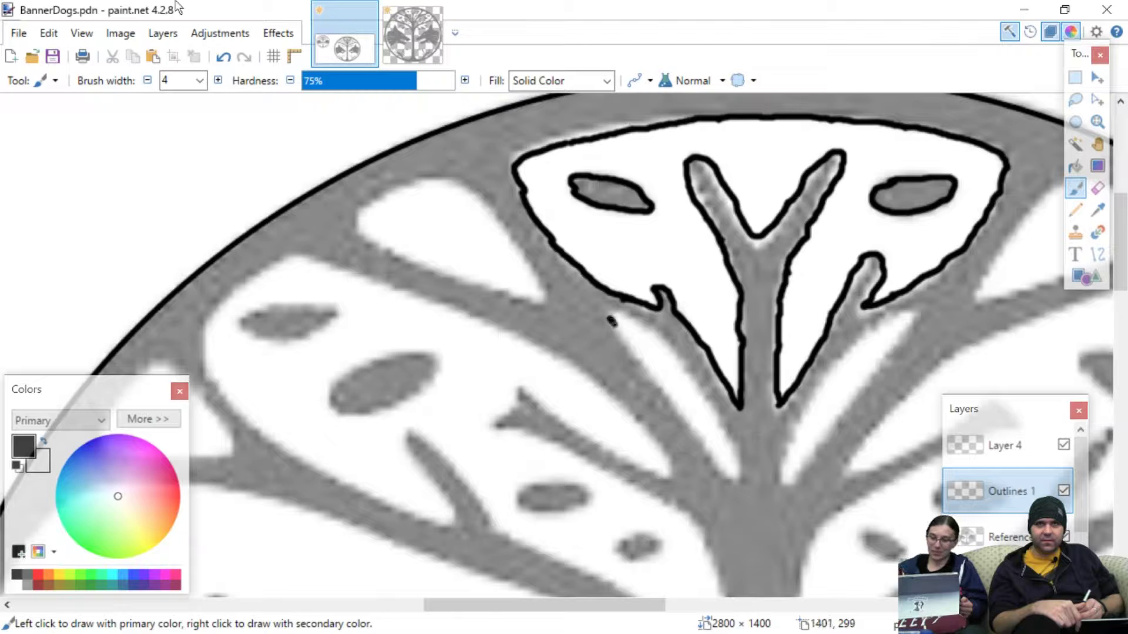
pyautogui.moveTo(618, 330); pyautogui.dragTo(683, 414)
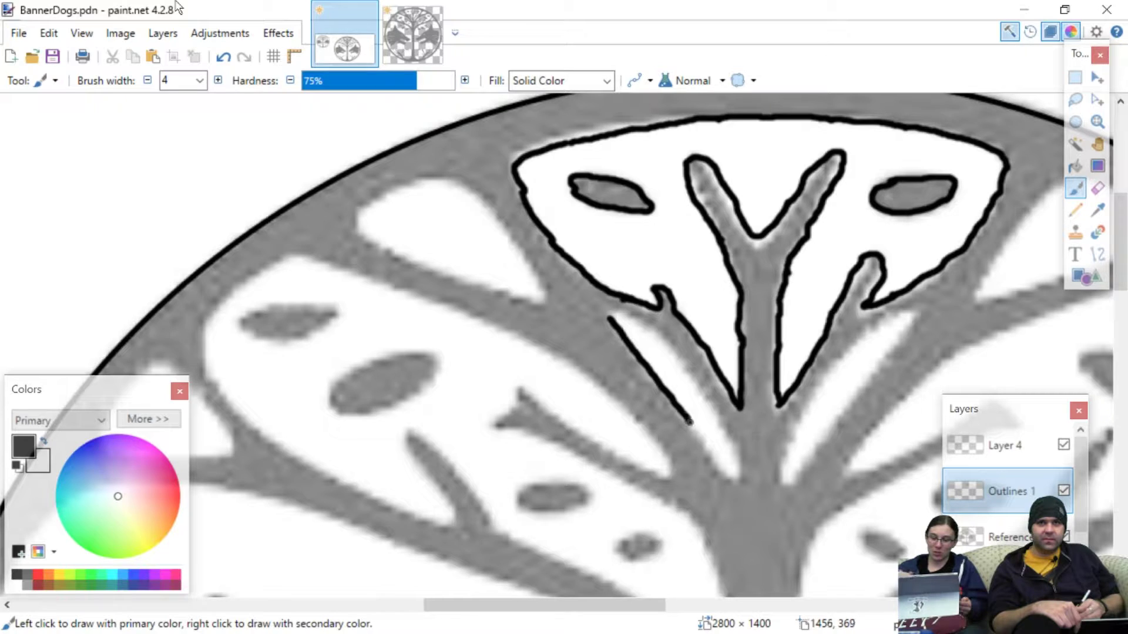
pyautogui.moveTo(705, 447)
pyautogui.mouseDown()
pyautogui.moveTo(715, 467)
pyautogui.moveTo(742, 463)
pyautogui.mouseUp()
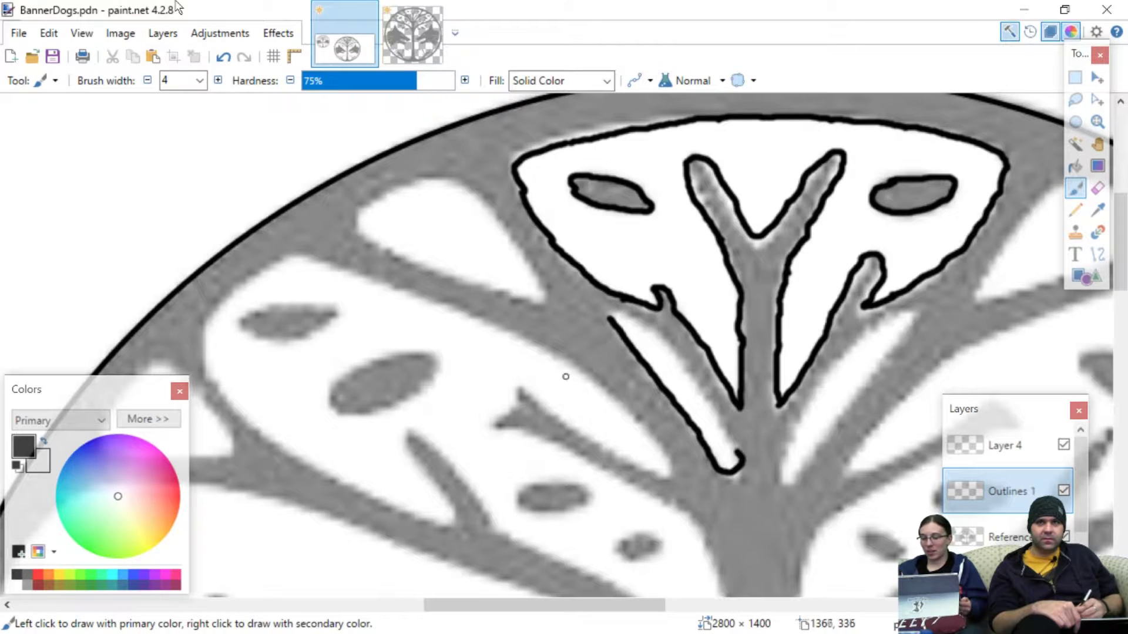
pyautogui.moveTo(691, 419); pyautogui.dragTo(733, 450)
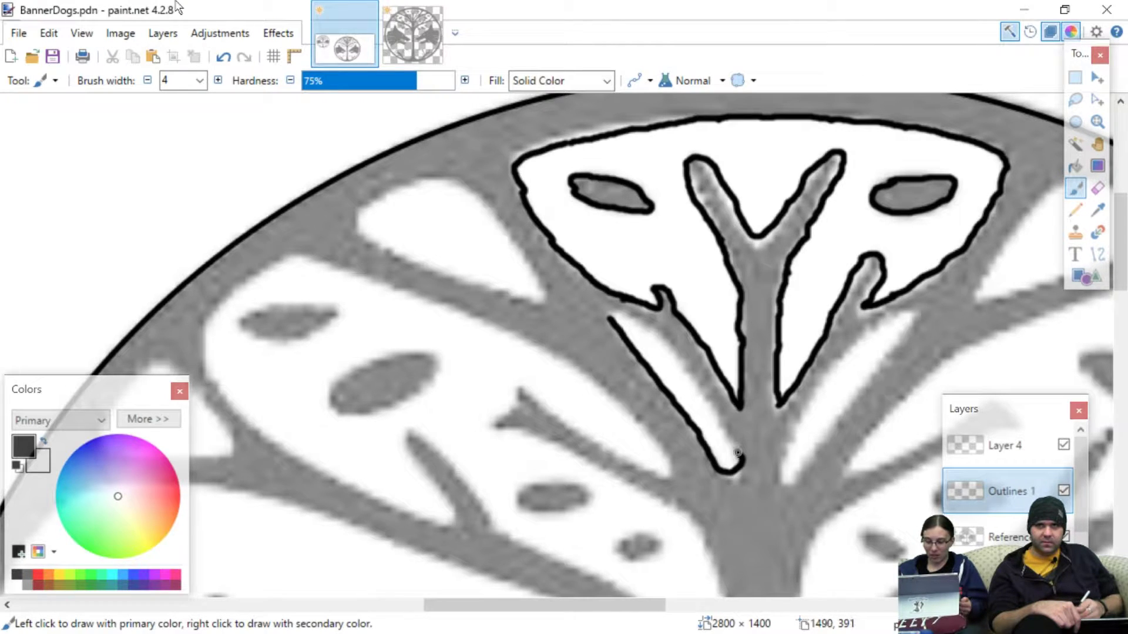
pyautogui.moveTo(726, 421)
pyautogui.mouseDown()
pyautogui.moveTo(657, 331)
pyautogui.moveTo(602, 315)
pyautogui.mouseUp()
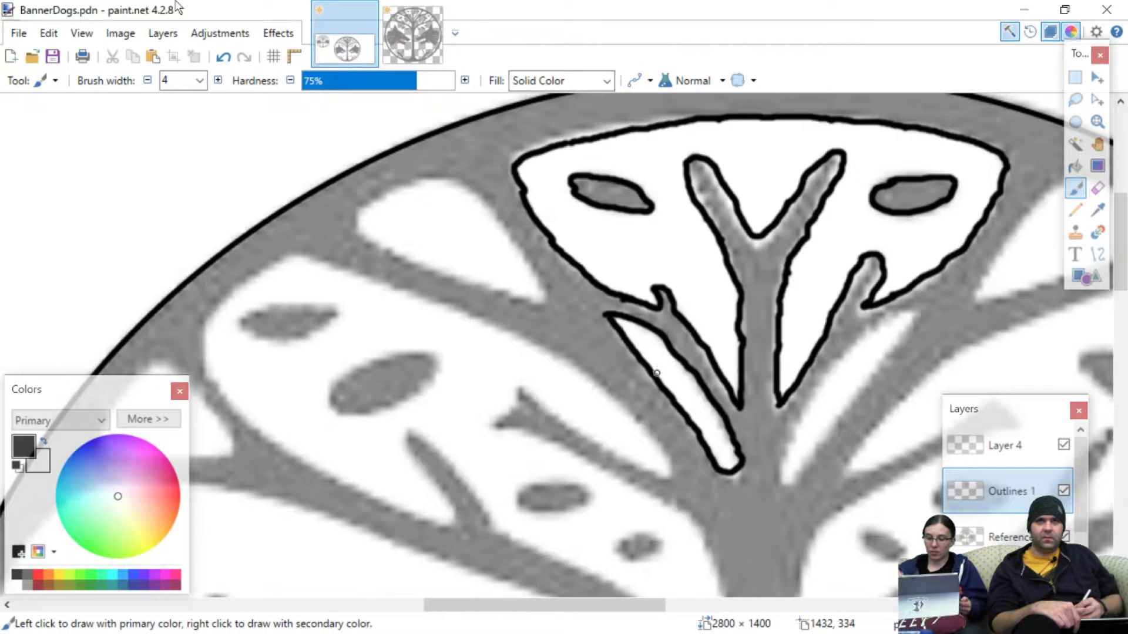
pyautogui.hscroll(5, 652, 370)
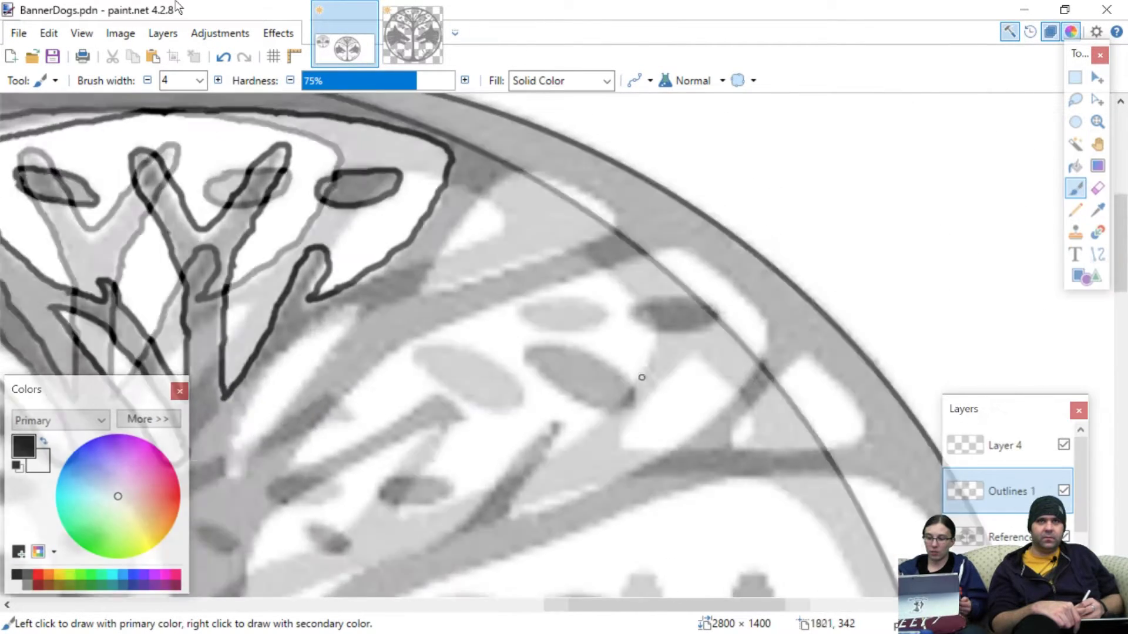
pyautogui.hscroll(-5, 644, 377)
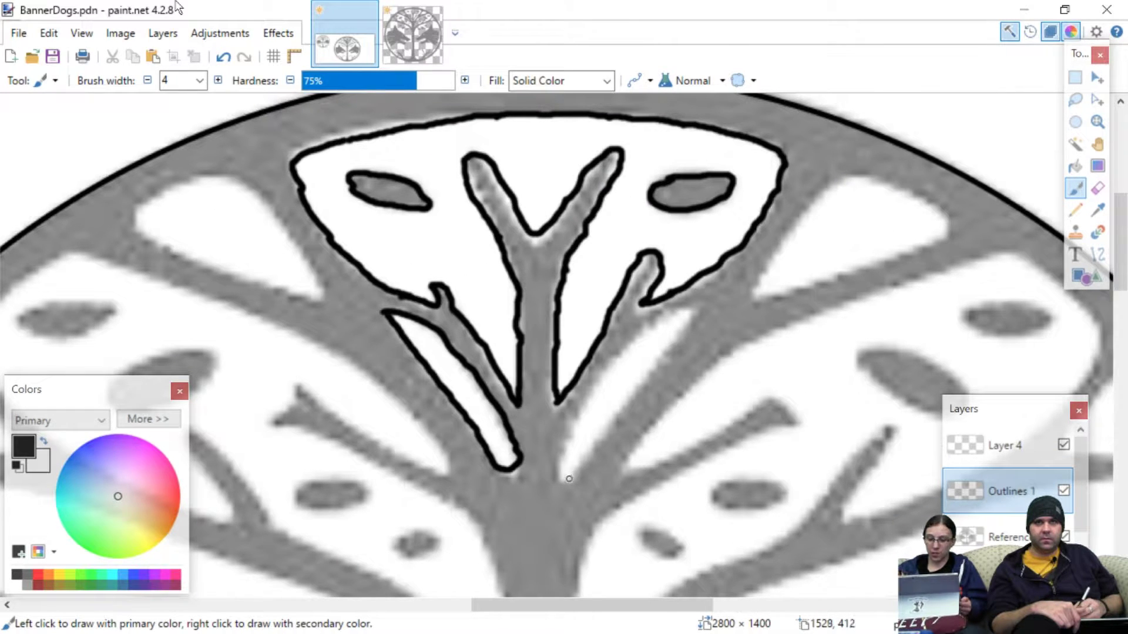
pyautogui.moveTo(585, 472)
pyautogui.mouseDown()
pyautogui.moveTo(637, 443)
pyautogui.moveTo(649, 405)
pyautogui.moveTo(591, 371)
pyautogui.mouseUp()
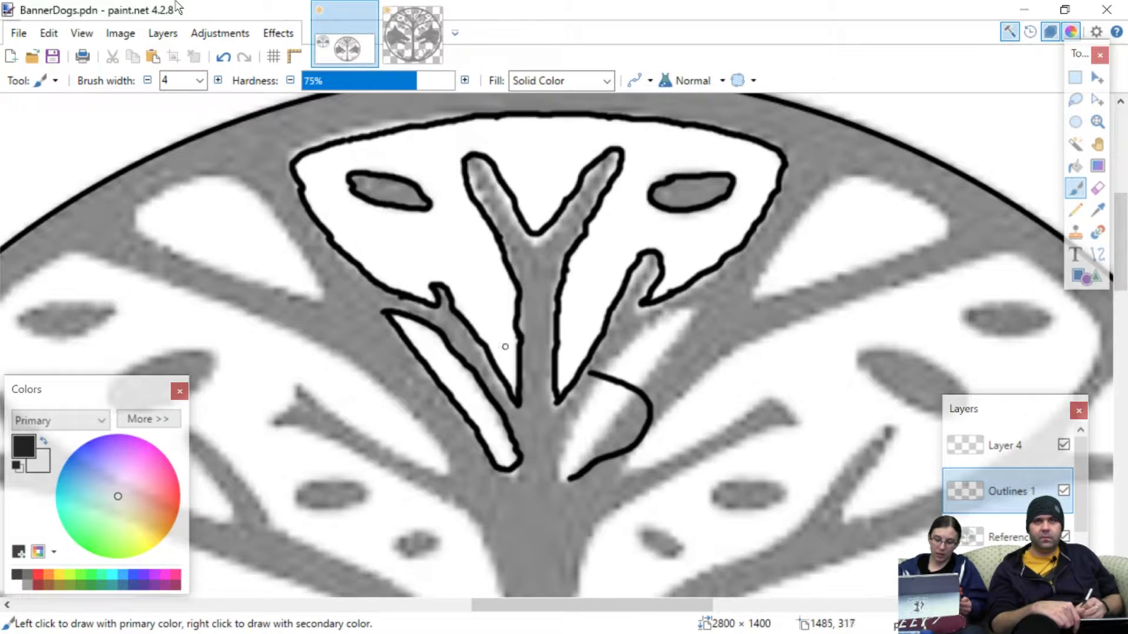
pyautogui.moveTo(712, 454)
pyautogui.mouseDown()
pyautogui.moveTo(780, 439)
pyautogui.moveTo(754, 389)
pyautogui.moveTo(719, 367)
pyautogui.moveTo(783, 352)
pyautogui.mouseUp()
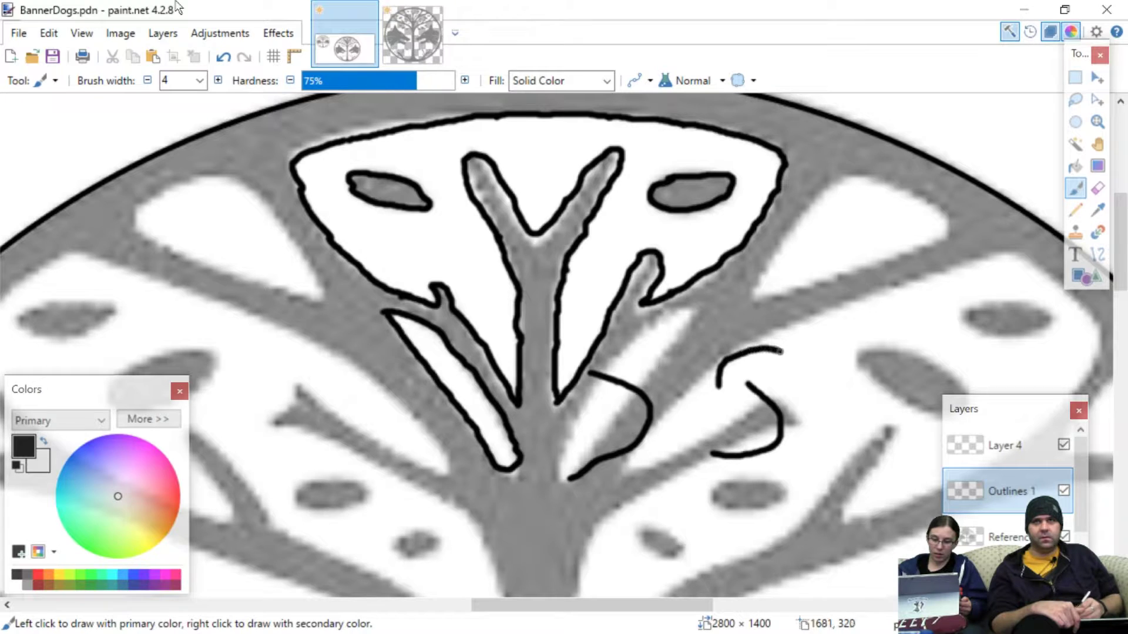
pyautogui.moveTo(788, 421)
pyautogui.mouseDown()
pyautogui.moveTo(847, 401)
pyautogui.moveTo(883, 416)
pyautogui.moveTo(878, 445)
pyautogui.mouseUp()
pyautogui.hotkey('ctrl', 'z')
pyautogui.hotkey('ctrl', 'z')
pyautogui.hotkey('ctrl', 'z')
pyautogui.hotkey('ctrl', 'z')
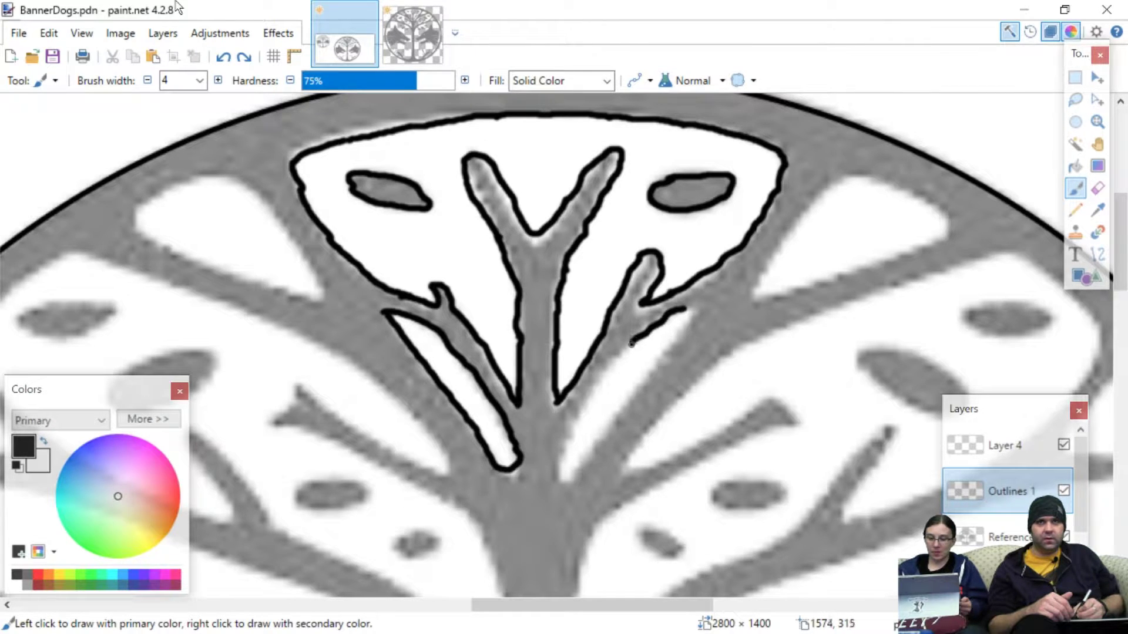
pyautogui.moveTo(626, 350); pyautogui.dragTo(603, 374)
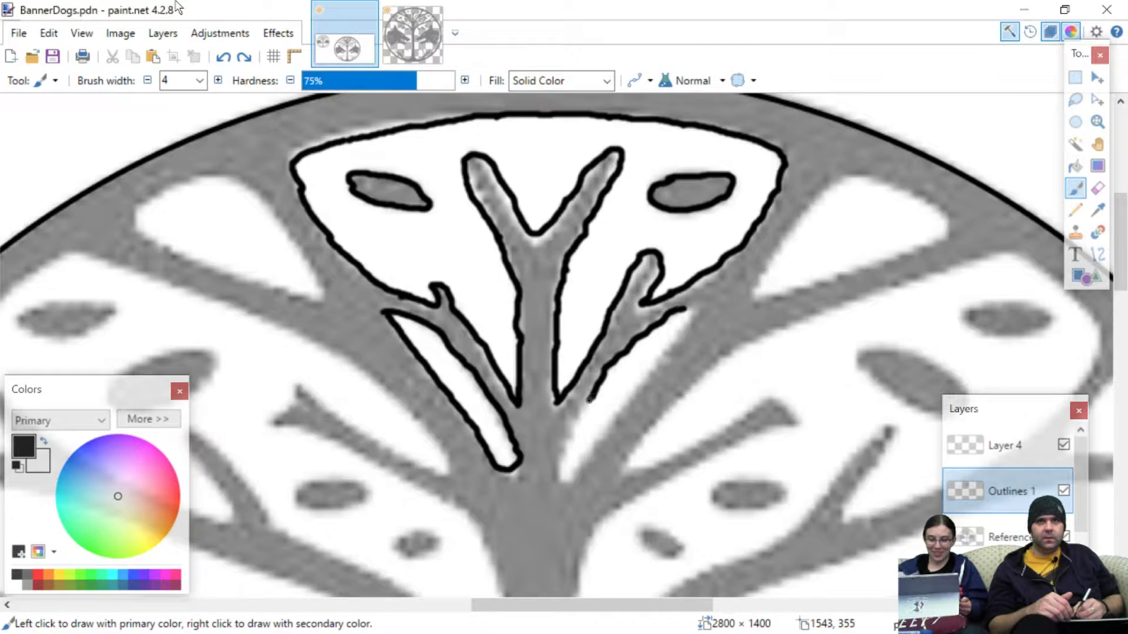
pyautogui.moveTo(585, 406)
pyautogui.mouseDown()
pyautogui.moveTo(560, 472)
pyautogui.moveTo(574, 478)
pyautogui.moveTo(691, 321)
pyautogui.moveTo(671, 305)
pyautogui.mouseUp()
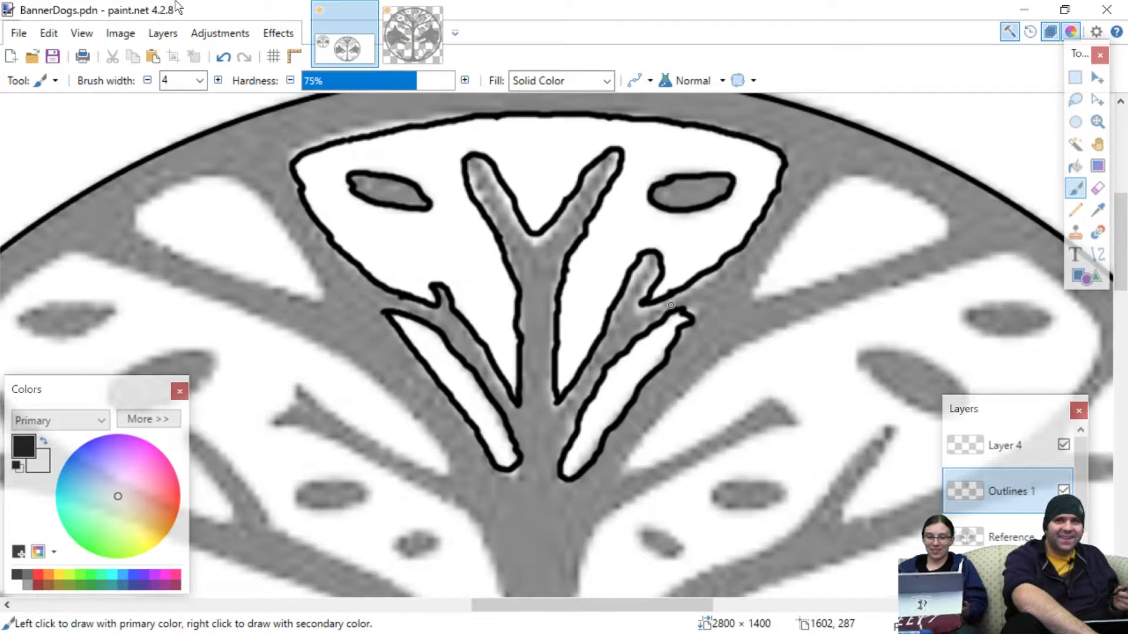
pyautogui.hotkey('ctrl', 'z')
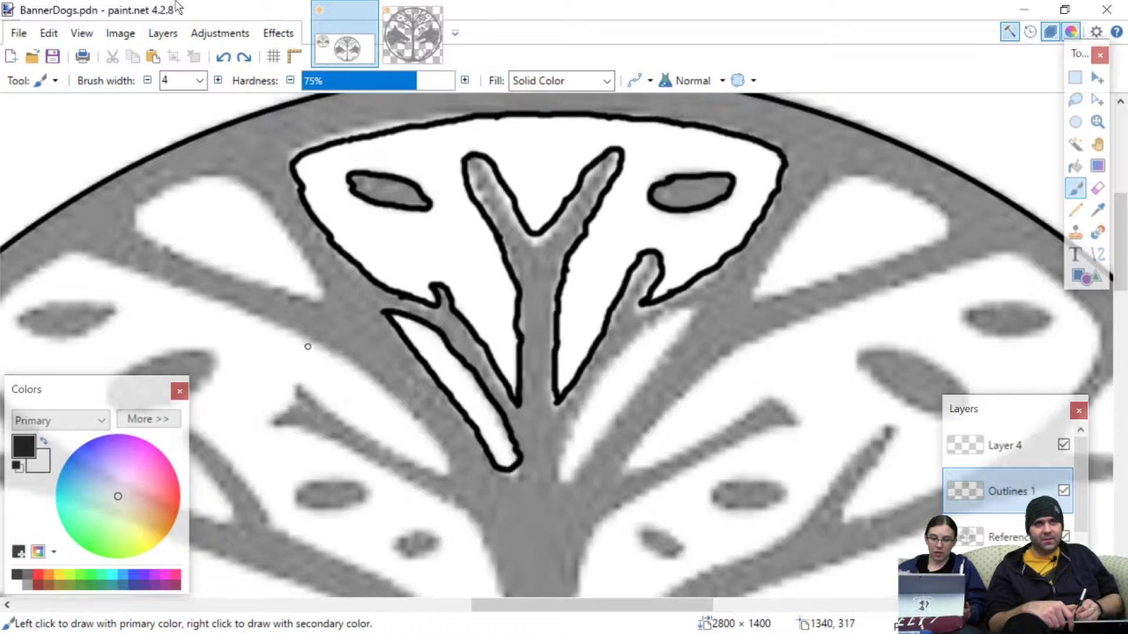
# - Trace the lower edge of the large left branch from its middle down toward the trunk
pyautogui.moveTo(307, 340)
pyautogui.mouseDown()
pyautogui.moveTo(388, 386)
pyautogui.moveTo(438, 468)
pyautogui.mouseUp()
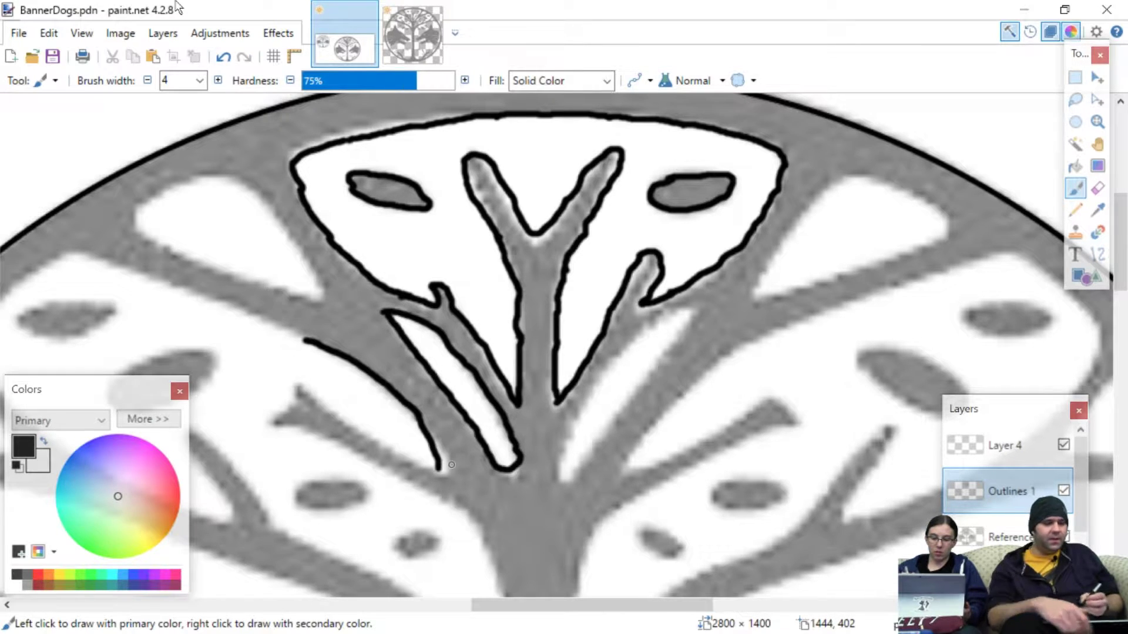
pyautogui.hotkey('ctrl', 'z')
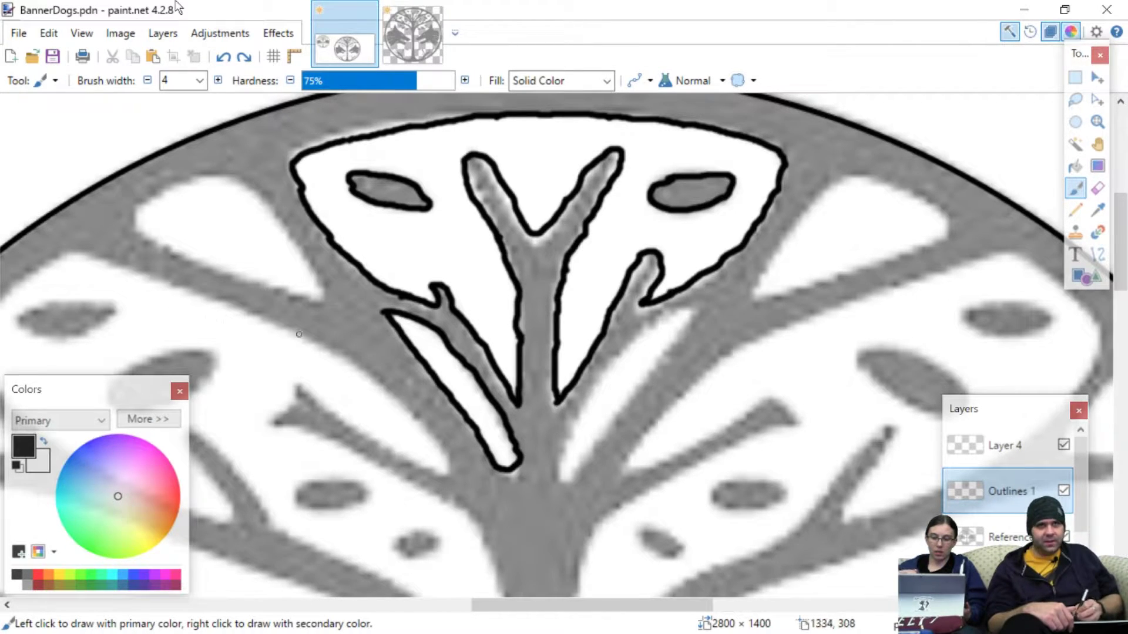
pyautogui.moveTo(302, 338)
pyautogui.mouseDown()
pyautogui.moveTo(414, 409)
pyautogui.moveTo(450, 462)
pyautogui.mouseUp()
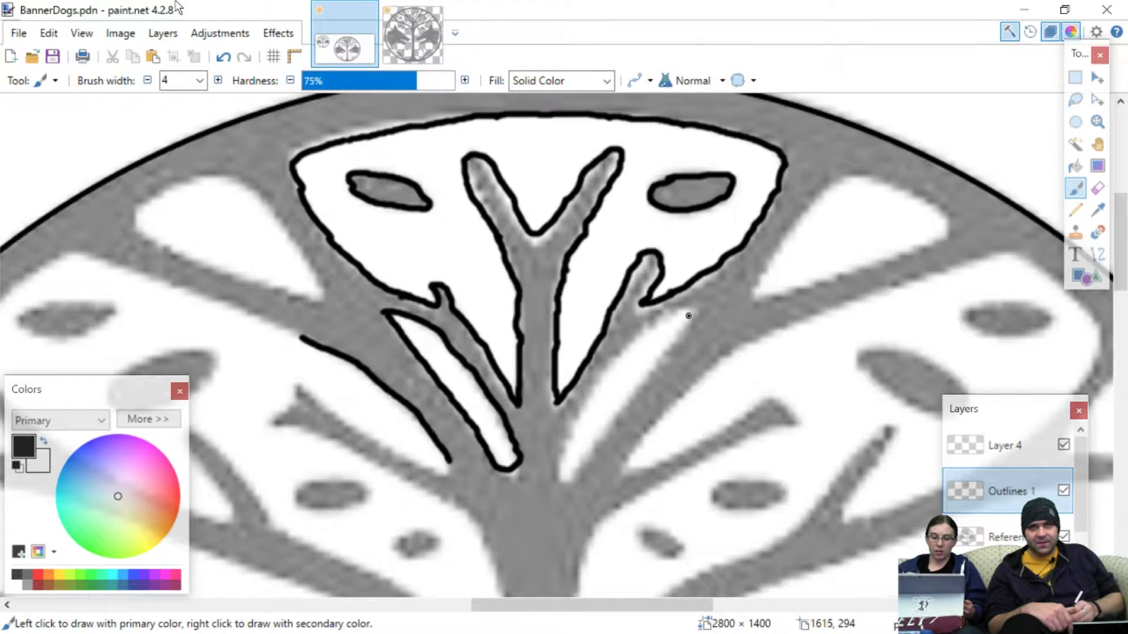
# - Trace a closed outline around the narrow white opening right of the trunk, below the thin right branch
pyautogui.moveTo(686, 319); pyautogui.dragTo(678, 334)
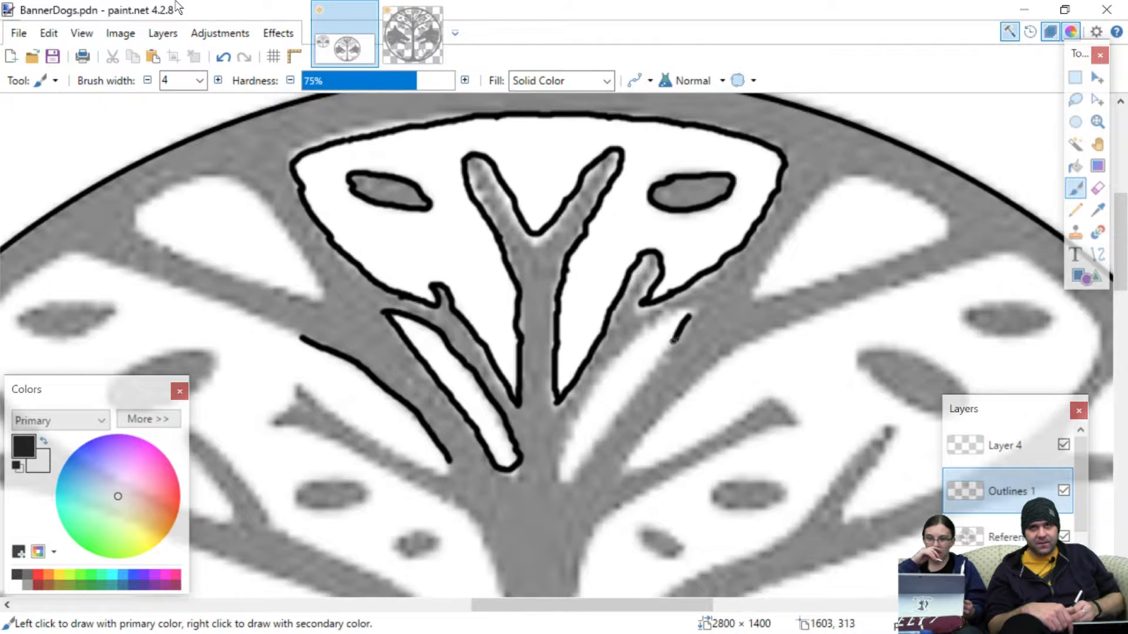
pyautogui.moveTo(661, 355); pyautogui.dragTo(632, 388)
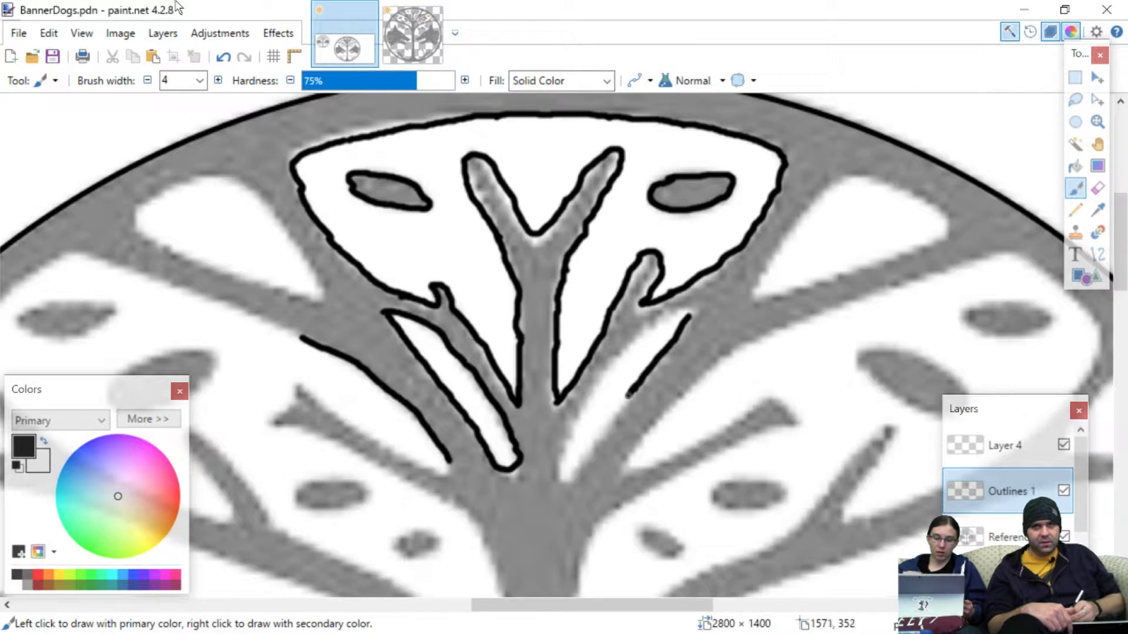
pyautogui.moveTo(616, 411)
pyautogui.mouseDown()
pyautogui.moveTo(564, 474)
pyautogui.moveTo(565, 454)
pyautogui.mouseUp()
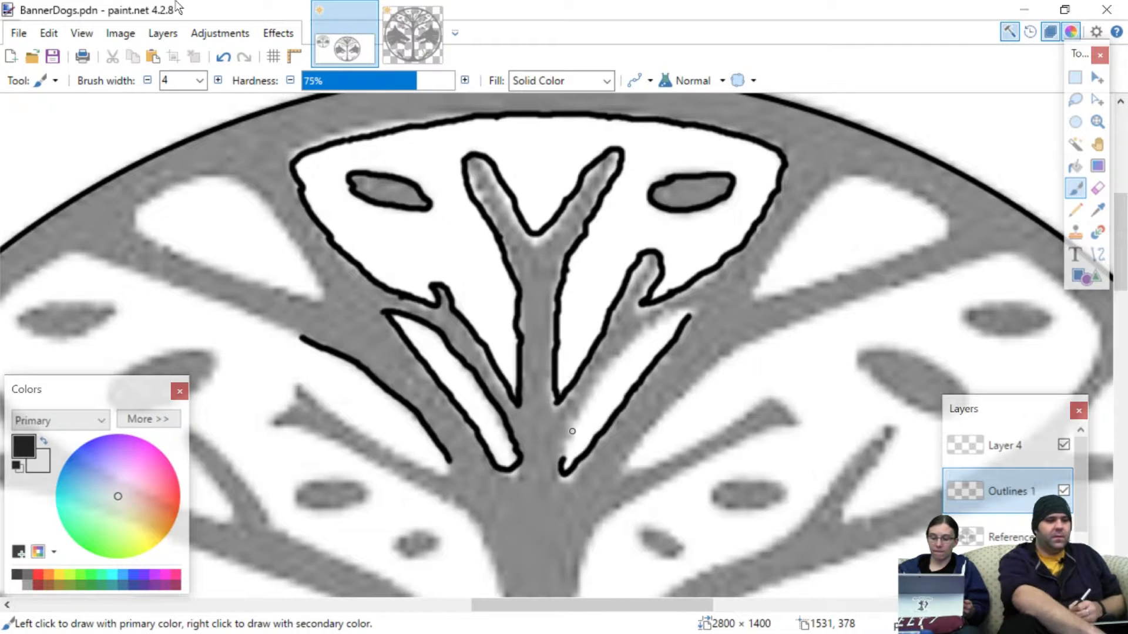
pyautogui.hotkey('ctrl', 'z')
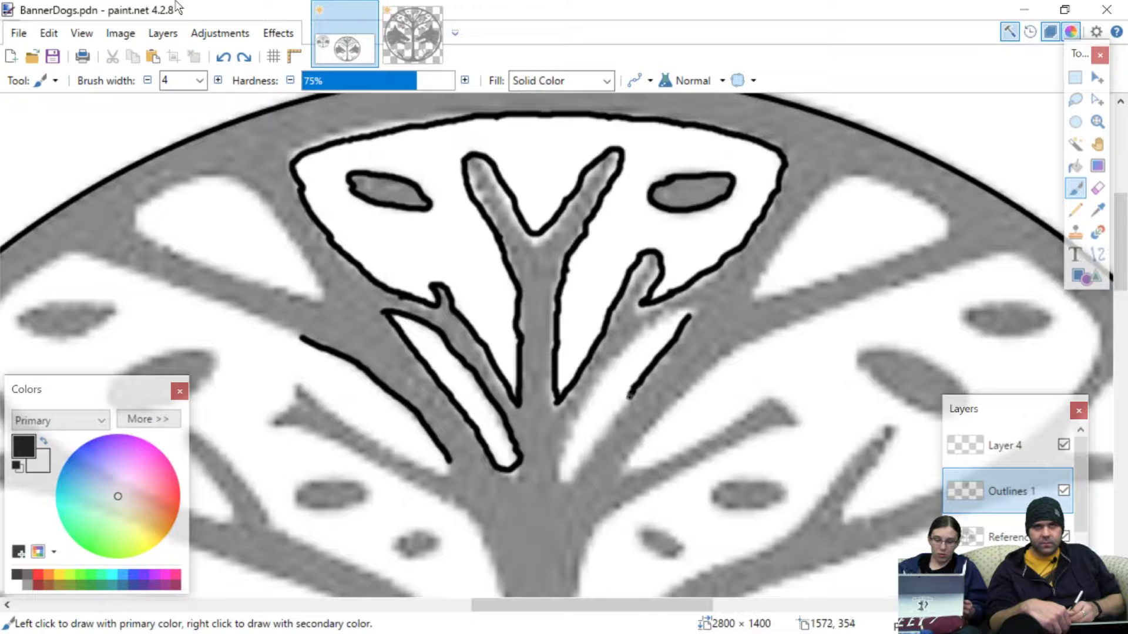
pyautogui.moveTo(630, 395)
pyautogui.mouseDown()
pyautogui.moveTo(565, 478)
pyautogui.moveTo(560, 463)
pyautogui.moveTo(583, 404)
pyautogui.moveTo(642, 331)
pyautogui.moveTo(681, 319)
pyautogui.mouseUp()
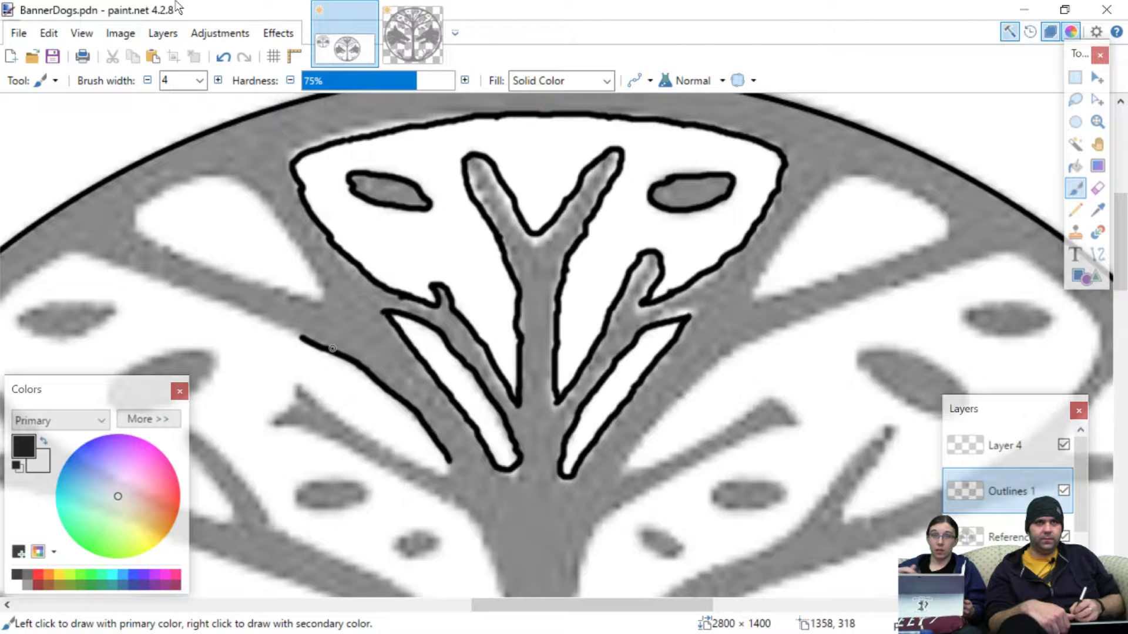
# - Trace a closed outline around the small rounded white opening between the ring and the upper left branches
pyautogui.hscroll(-10, 270, 328)
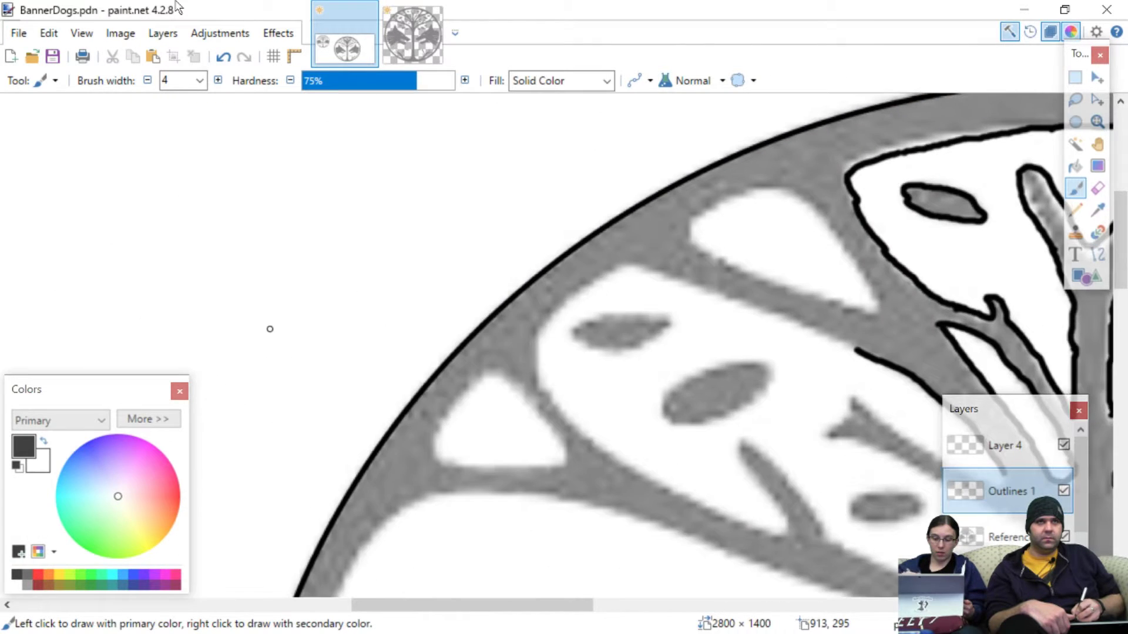
pyautogui.hscroll(6, 259, 325)
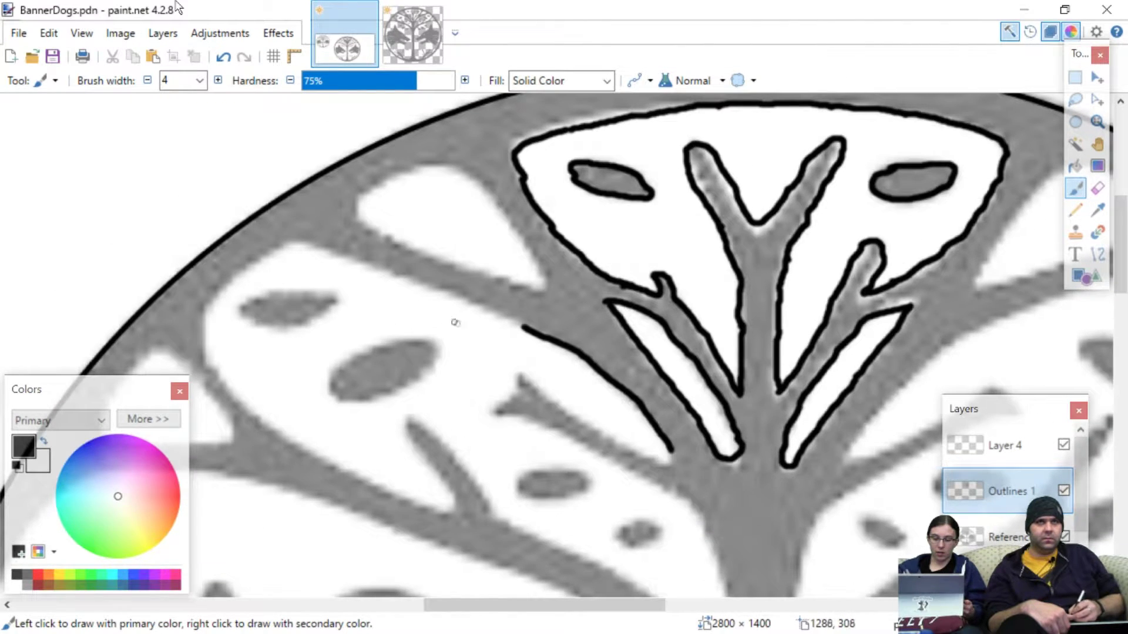
pyautogui.moveTo(360, 215); pyautogui.dragTo(386, 230)
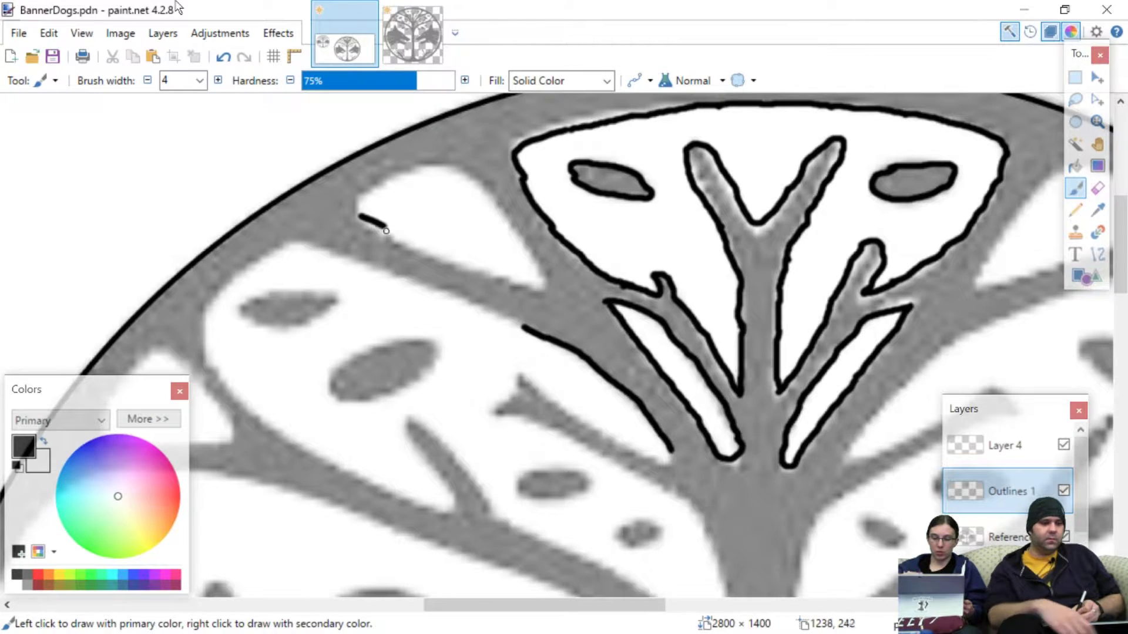
pyautogui.hotkey('ctrl', 'z')
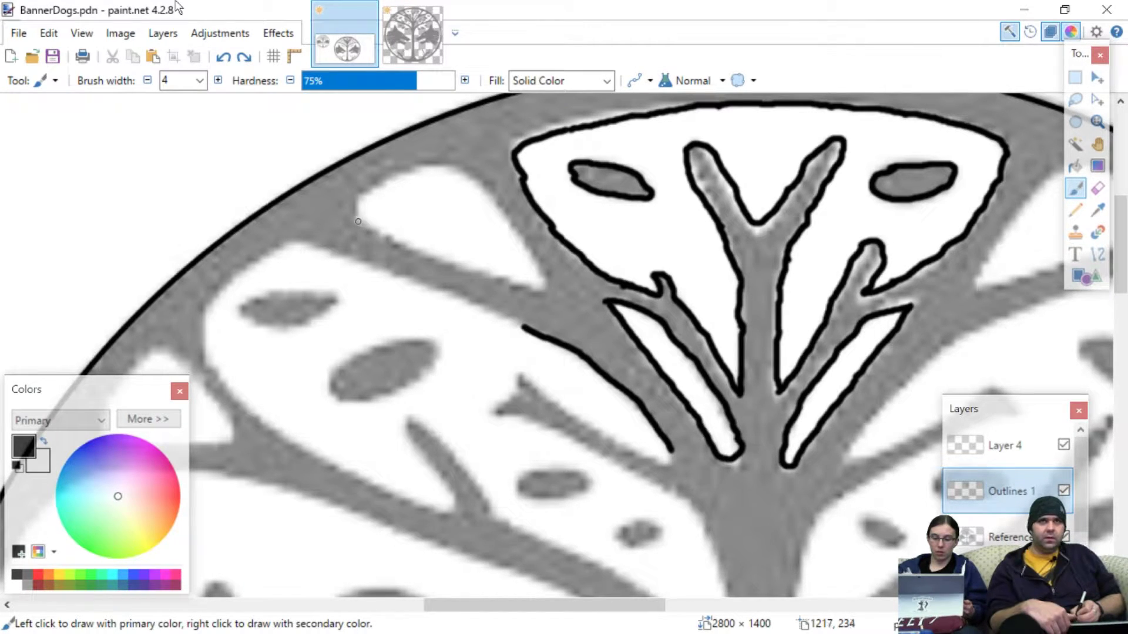
pyautogui.moveTo(361, 218)
pyautogui.mouseDown()
pyautogui.moveTo(523, 288)
pyautogui.moveTo(527, 259)
pyautogui.moveTo(470, 179)
pyautogui.moveTo(422, 165)
pyautogui.moveTo(377, 187)
pyautogui.moveTo(365, 212)
pyautogui.moveTo(403, 240)
pyautogui.mouseUp()
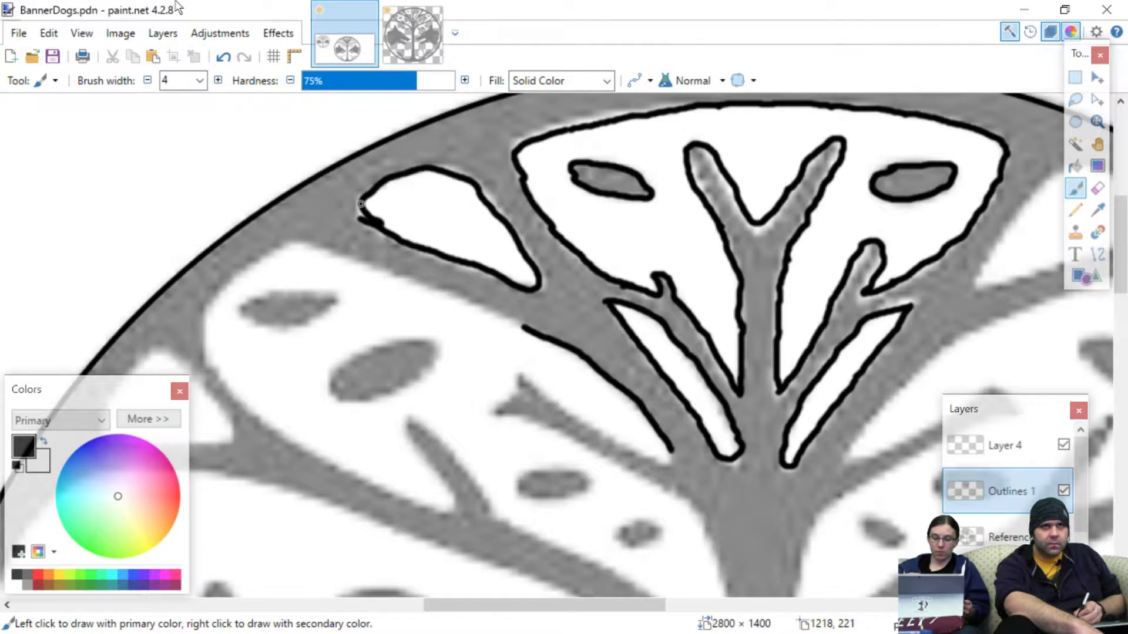
pyautogui.moveTo(361, 208); pyautogui.dragTo(363, 218)
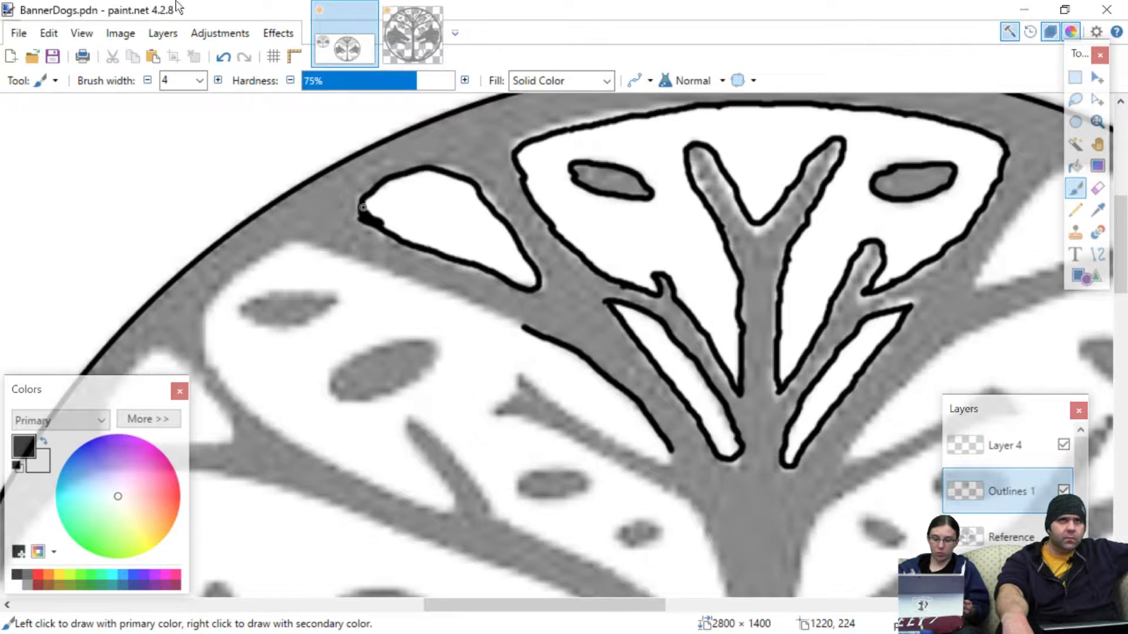
# - Erase the excess line thickness at the left corner of the small opening's outline, keeping a clean edge
pyautogui.scroll(3, 459, 300)
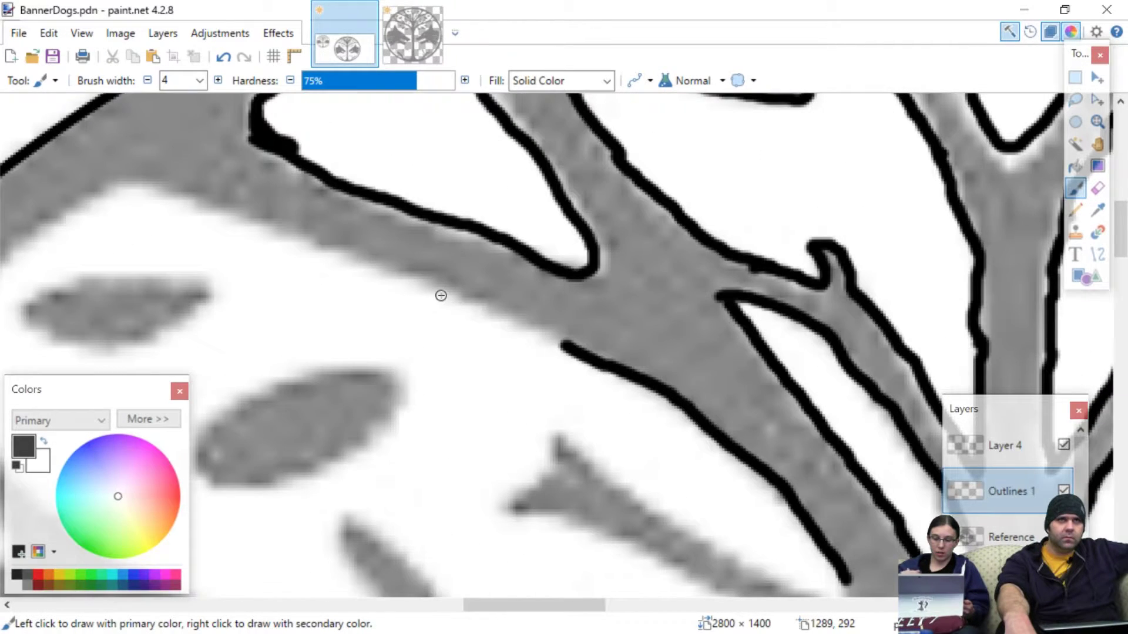
pyautogui.scroll(3, 441, 317)
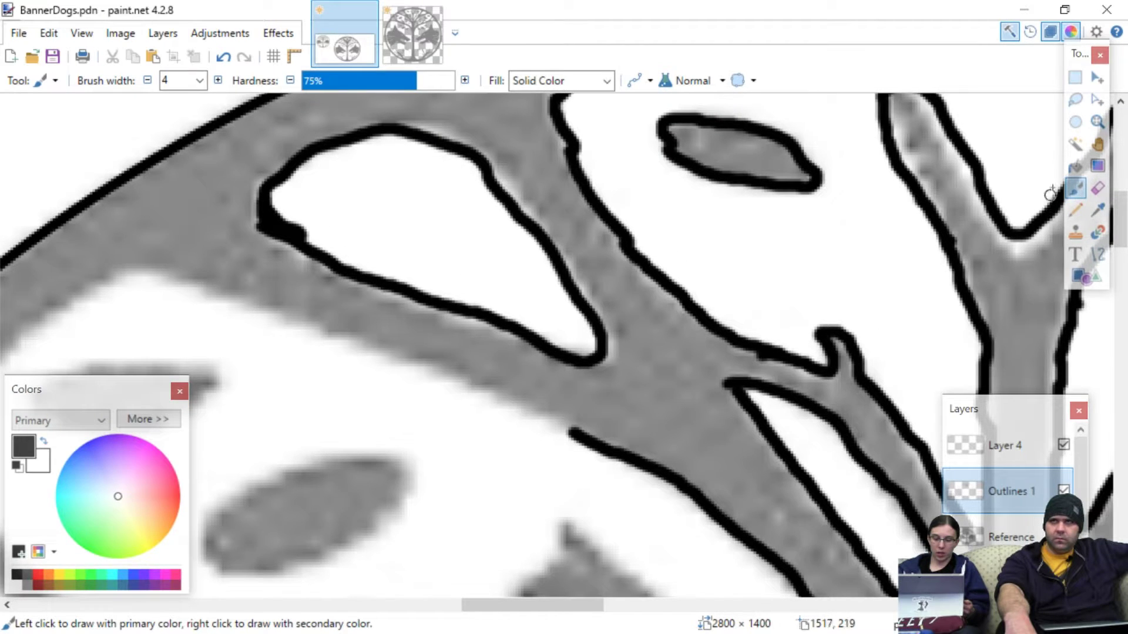
pyautogui.click(1096, 190)
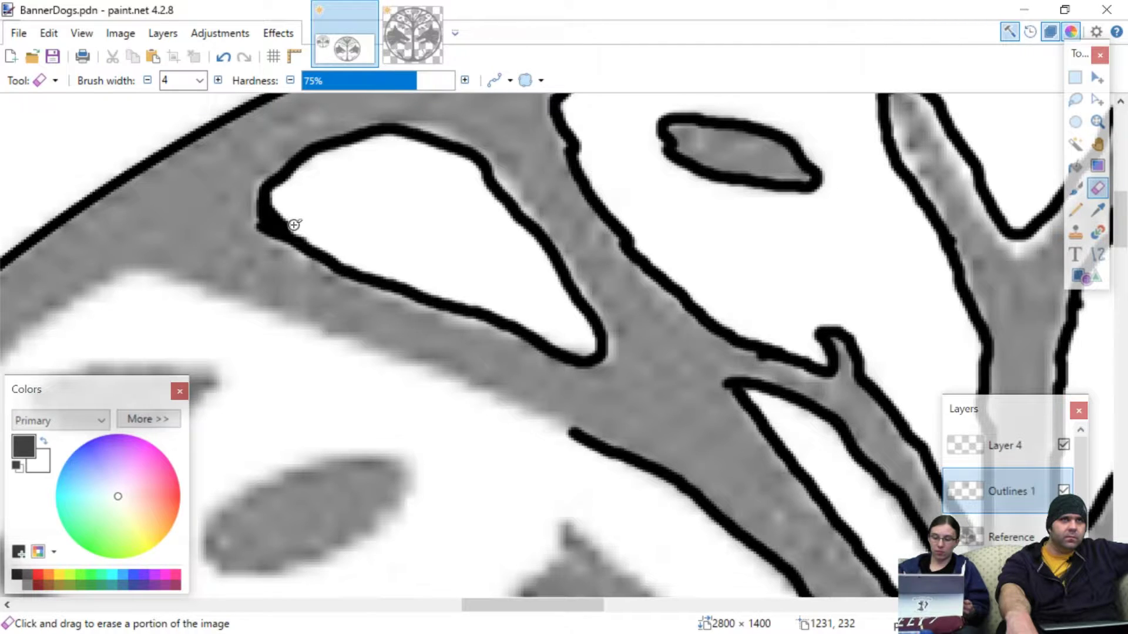
pyautogui.moveTo(279, 210)
pyautogui.mouseDown()
pyautogui.moveTo(290, 251)
pyautogui.moveTo(309, 256)
pyautogui.mouseUp()
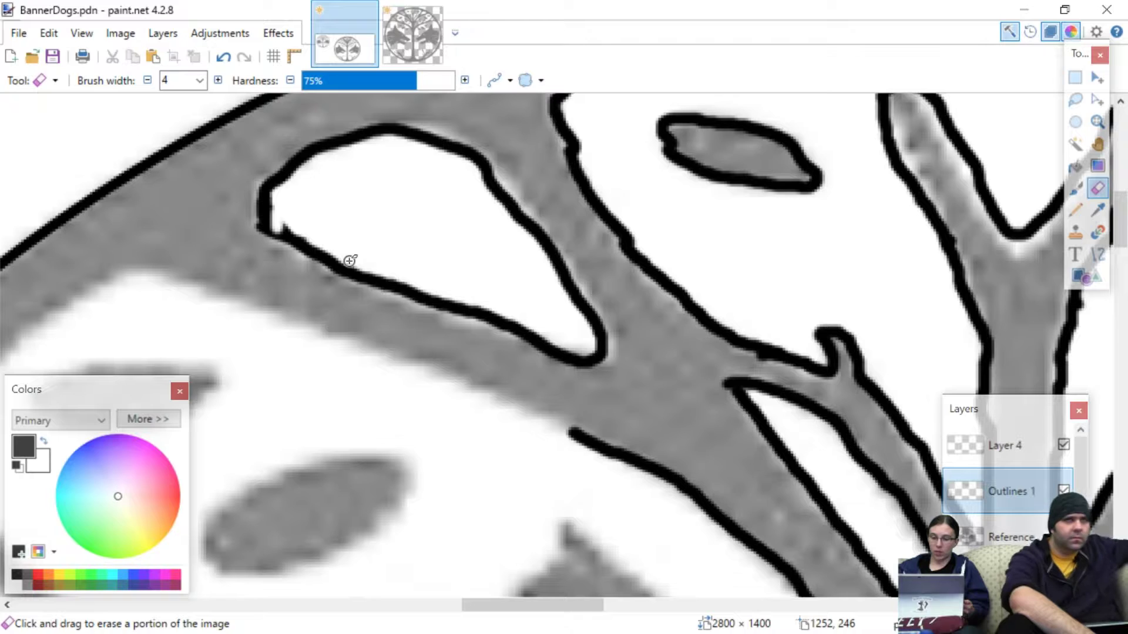
pyautogui.hotkey('ctrl', 'z')
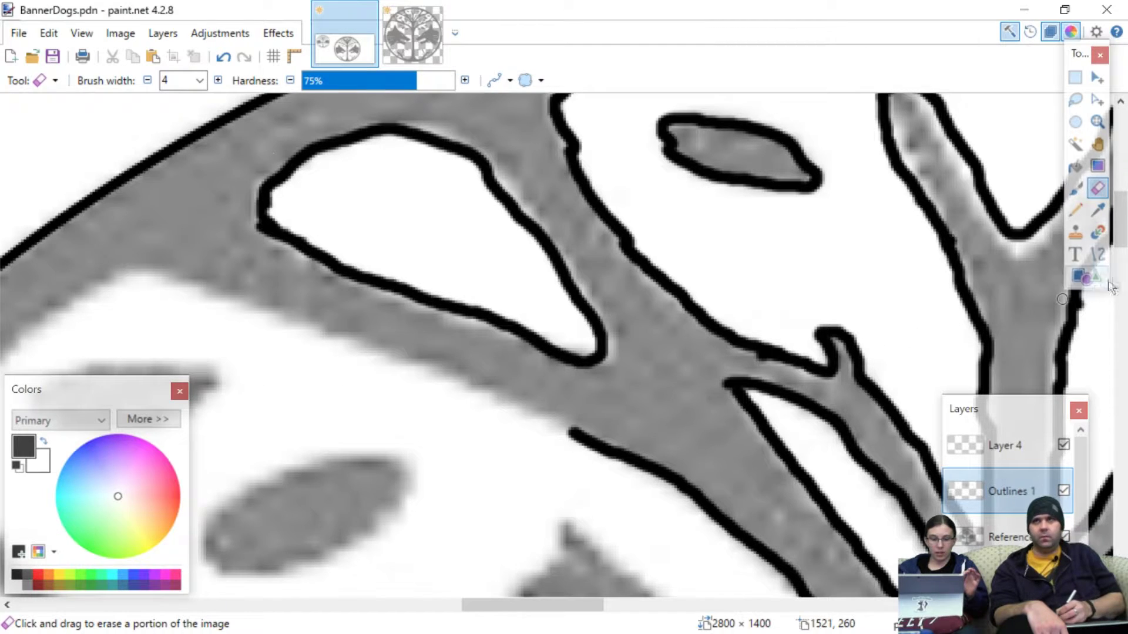
# - With the Paintbrush, extend the left branch's lower line outward and around the large left opening's outer end beside the ring
pyautogui.click(1077, 188)
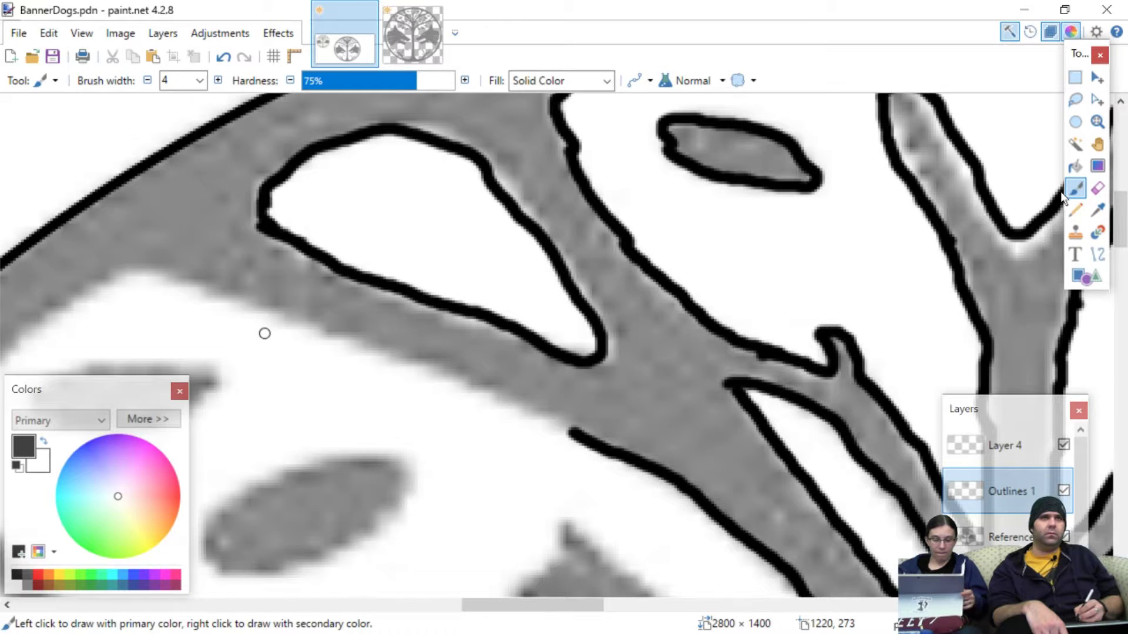
pyautogui.hscroll(-10, 264, 333)
pyautogui.hscroll(8, 274, 335)
pyautogui.scroll(-1, 264, 330)
pyautogui.scroll(-3, 266, 326)
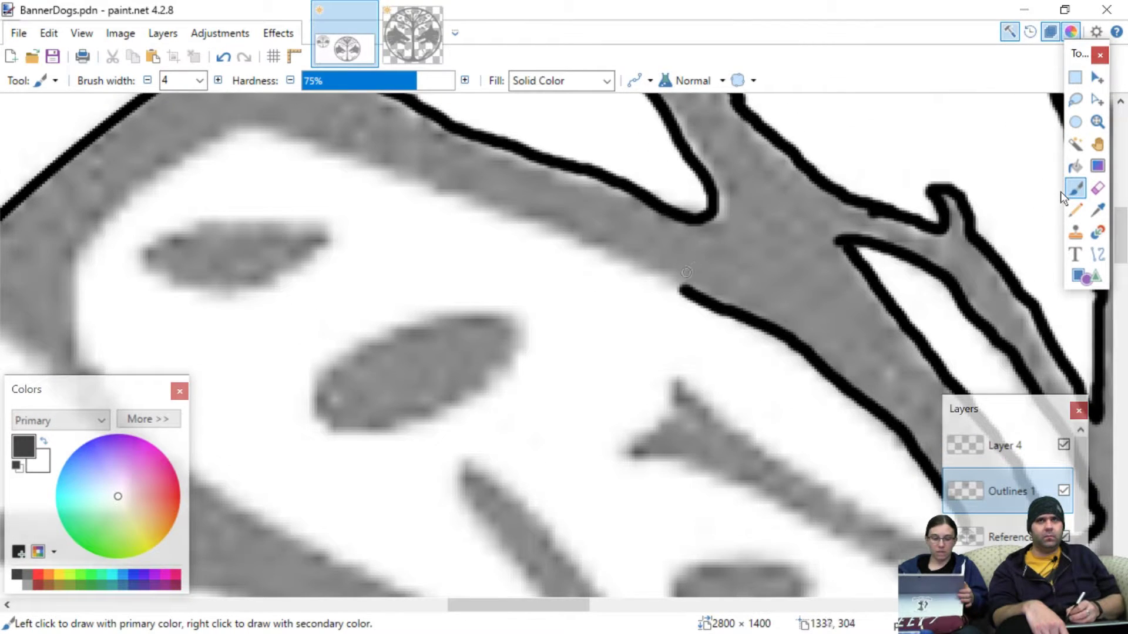
pyautogui.moveTo(682, 288)
pyautogui.mouseDown()
pyautogui.moveTo(402, 176)
pyautogui.moveTo(232, 125)
pyautogui.mouseUp()
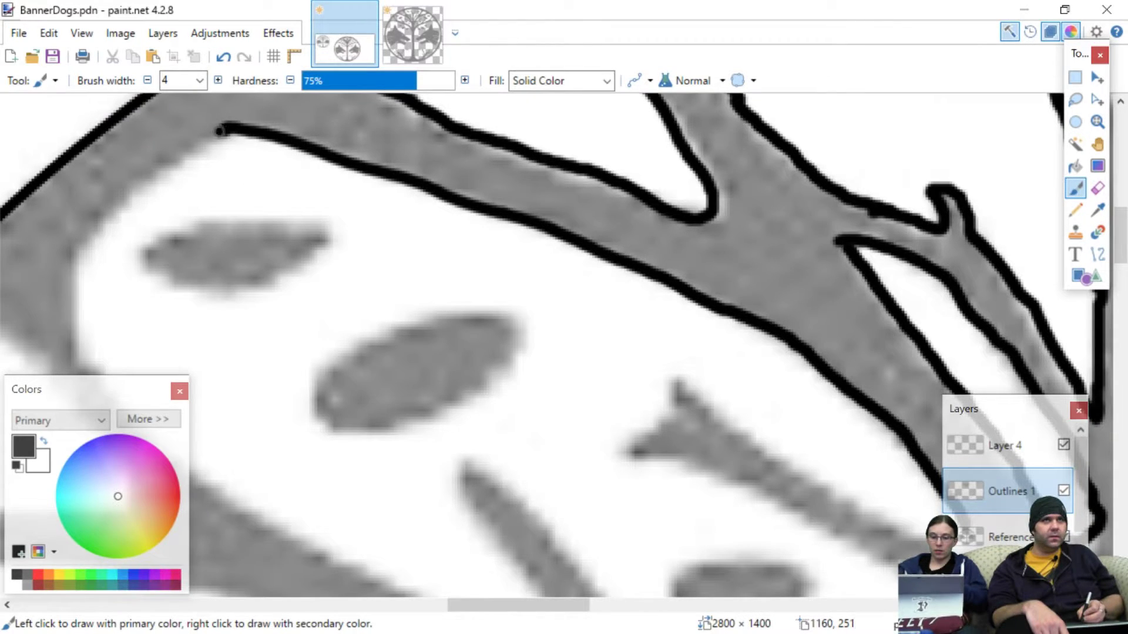
pyautogui.moveTo(196, 146)
pyautogui.mouseDown()
pyautogui.moveTo(109, 208)
pyautogui.moveTo(81, 284)
pyautogui.mouseUp()
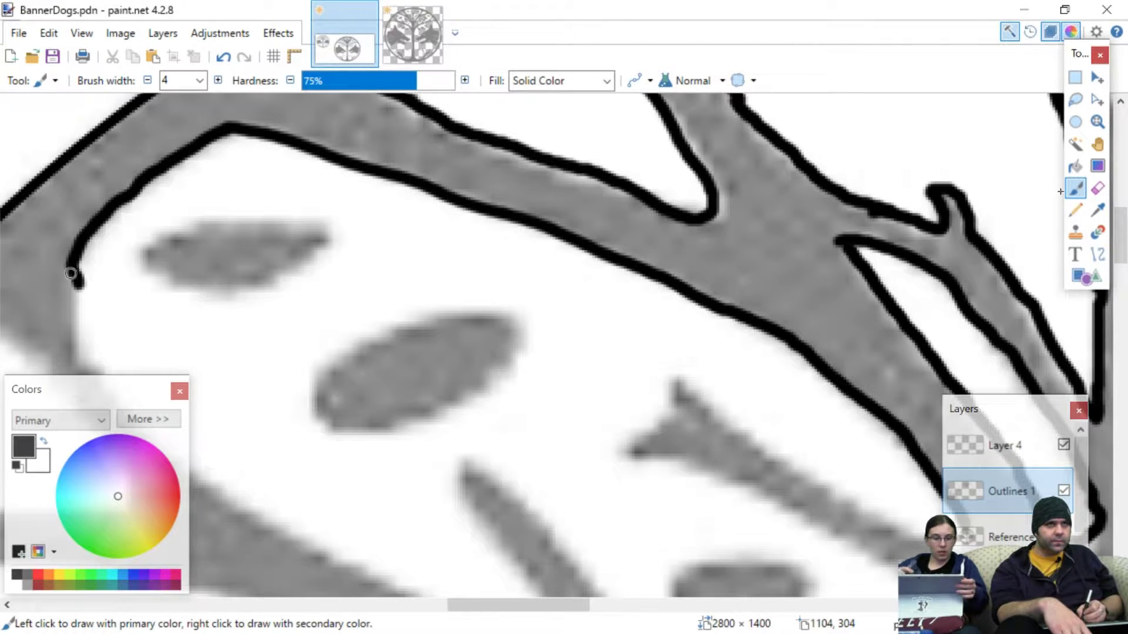
pyautogui.moveTo(73, 297); pyautogui.dragTo(81, 364)
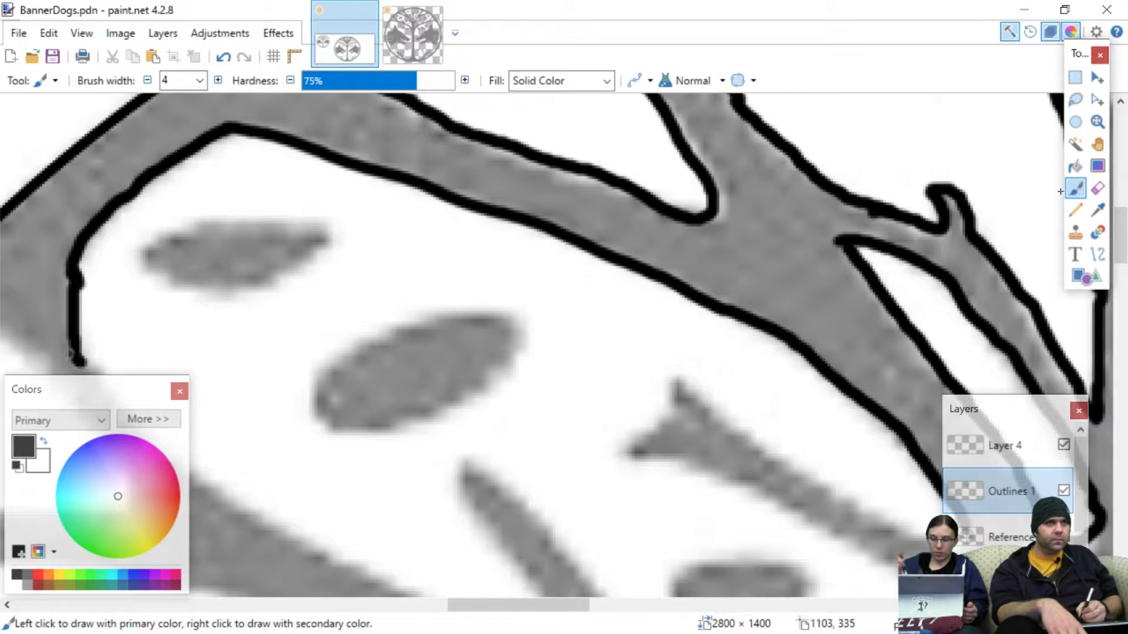
# - Continue the large left opening's outline from its outer end partway along its lower edge
pyautogui.scroll(-2, 102, 324)
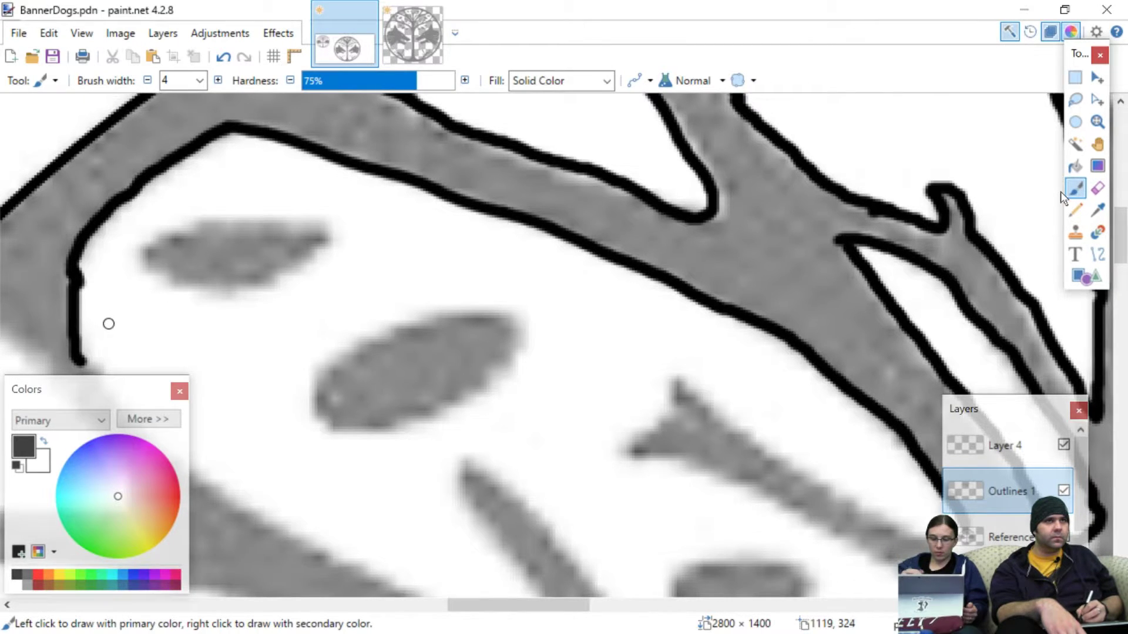
pyautogui.hscroll(-2, 108, 317)
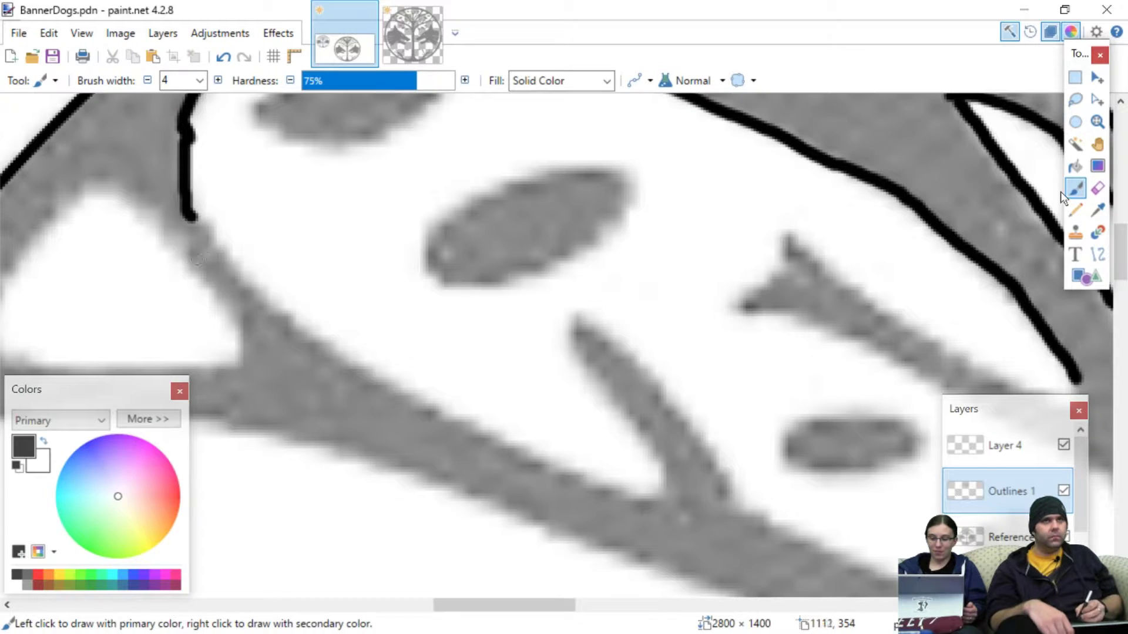
pyautogui.moveTo(190, 216)
pyautogui.mouseDown()
pyautogui.moveTo(336, 339)
pyautogui.moveTo(374, 365)
pyautogui.moveTo(402, 360)
pyautogui.mouseUp()
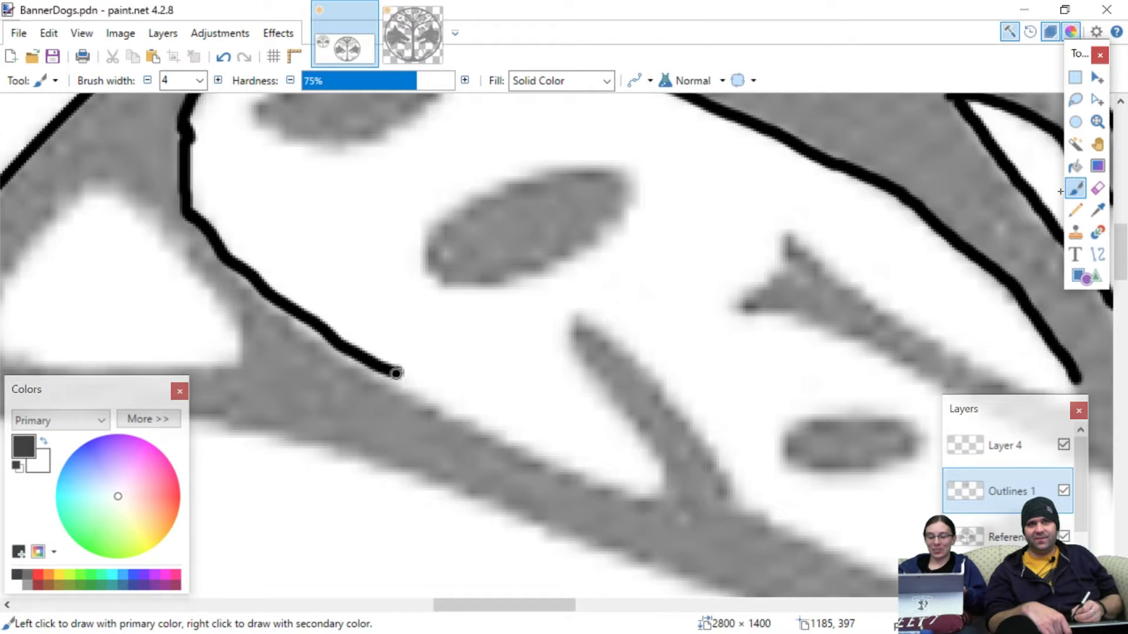
pyautogui.moveTo(397, 373); pyautogui.dragTo(433, 404)
pyautogui.hotkey('ctrl', 'z')
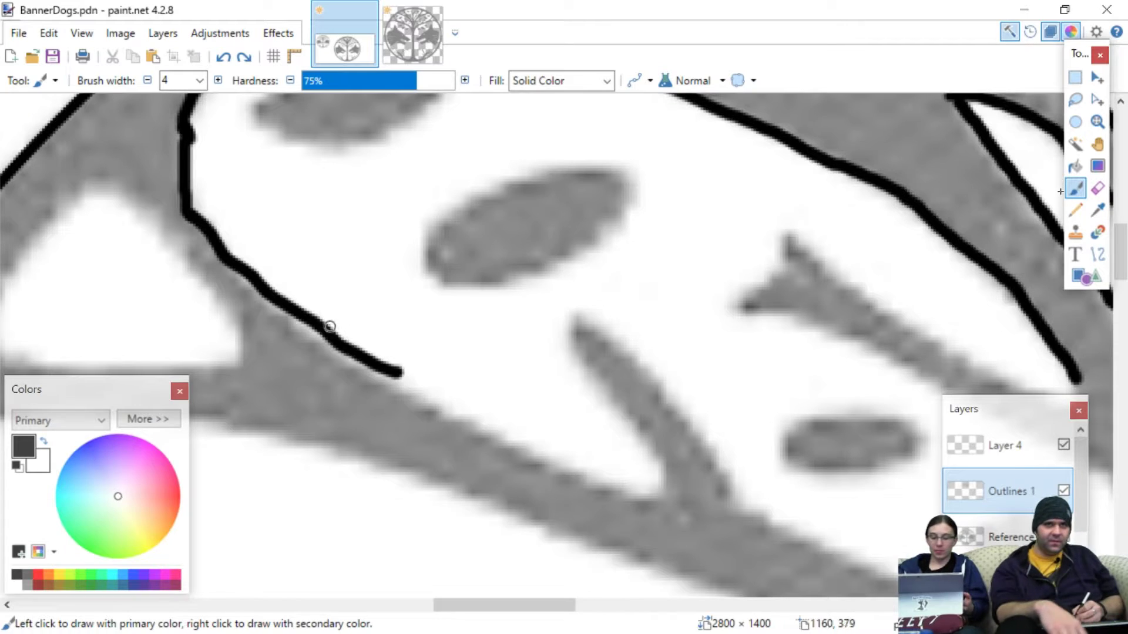
# - Trace the rest of the lower edge to the thin offshoot, then around its tip and back down to the branch
pyautogui.moveTo(400, 376)
pyautogui.mouseDown()
pyautogui.moveTo(559, 474)
pyautogui.moveTo(638, 498)
pyautogui.moveTo(669, 493)
pyautogui.moveTo(665, 466)
pyautogui.moveTo(570, 340)
pyautogui.mouseUp()
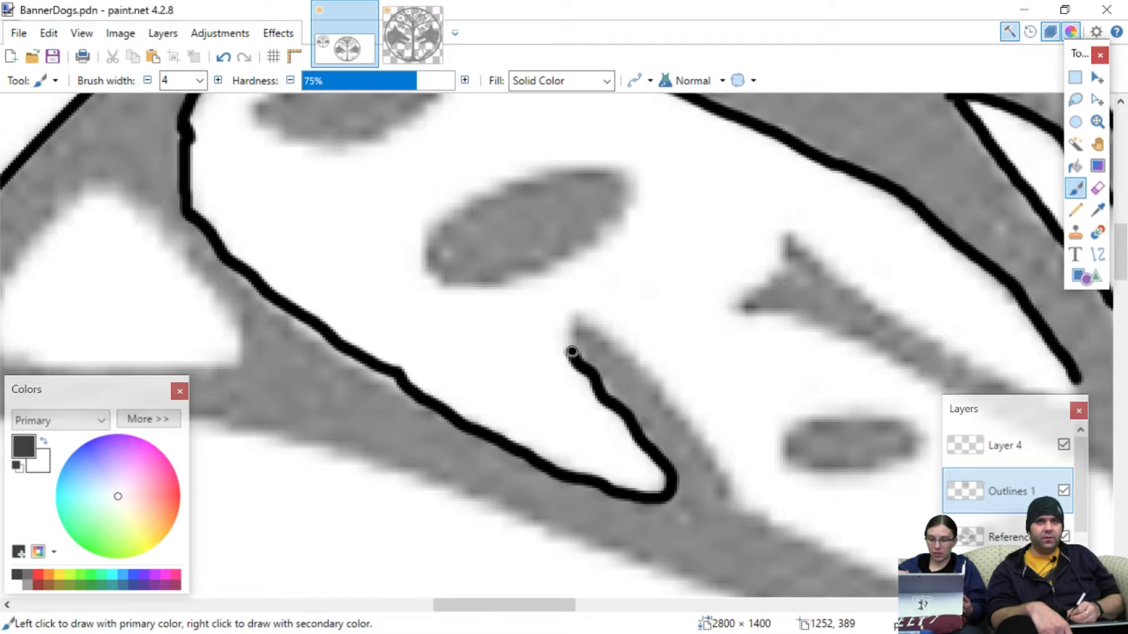
pyautogui.moveTo(577, 320)
pyautogui.mouseDown()
pyautogui.moveTo(652, 367)
pyautogui.moveTo(693, 415)
pyautogui.moveTo(723, 484)
pyautogui.moveTo(777, 516)
pyautogui.mouseUp()
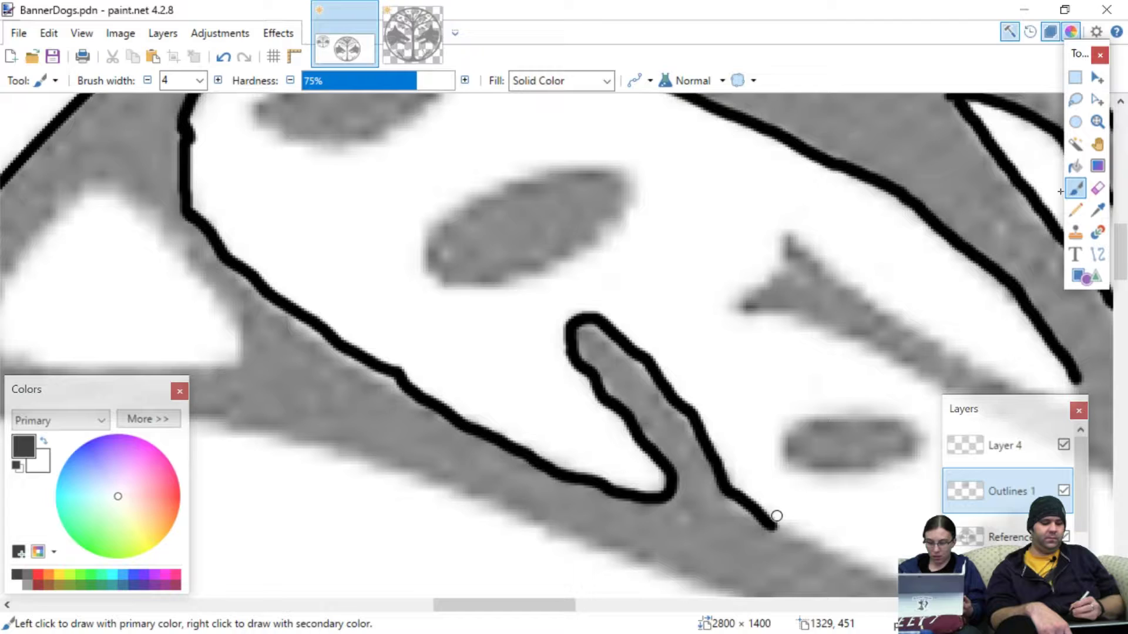
pyautogui.hscroll(10, 480, 332)
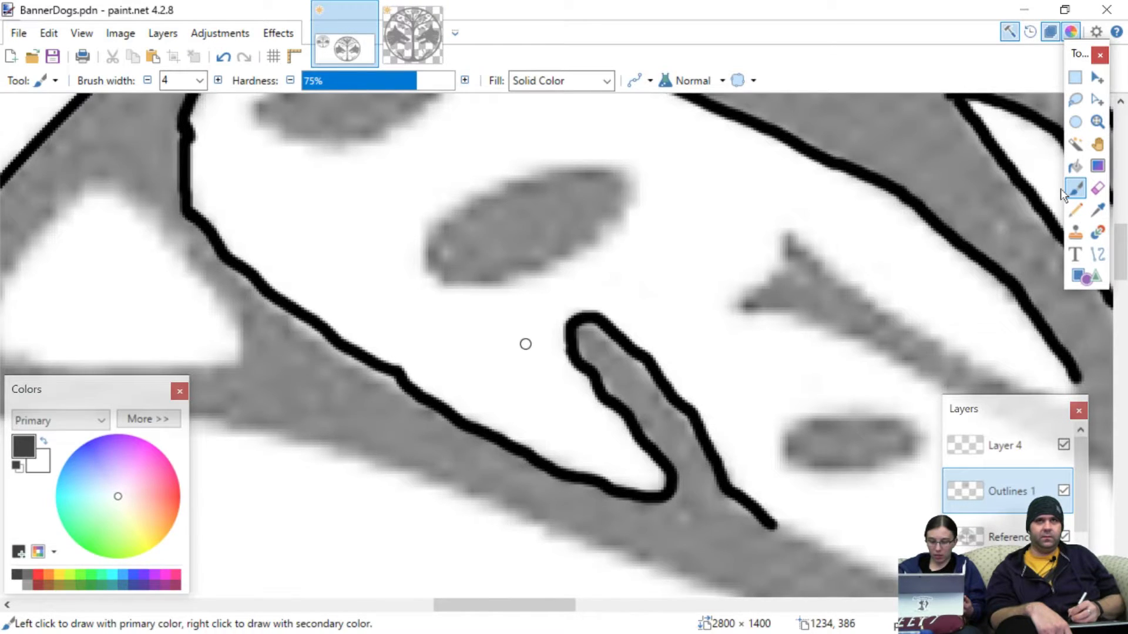
pyautogui.scroll(-3, 513, 329)
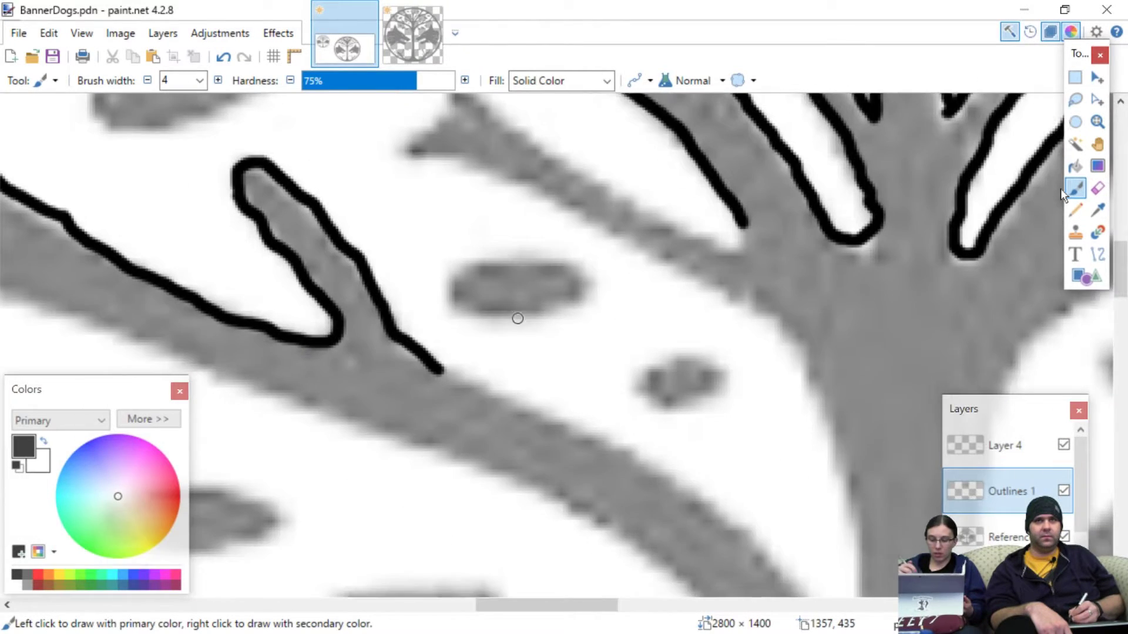
# - Continue the large left opening's outline from the thin offshoot's base along the branch's upper edge to near the trunk
pyautogui.hscroll(5, 511, 317)
pyautogui.hscroll(-5, 506, 306)
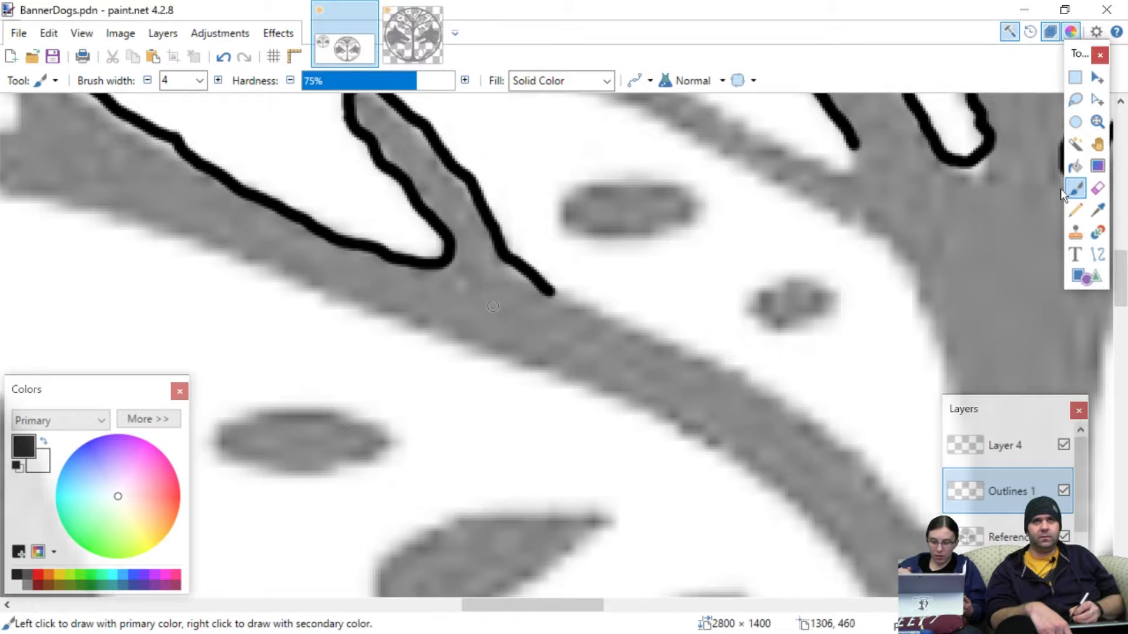
pyautogui.hotkey('ctrl', 'z')
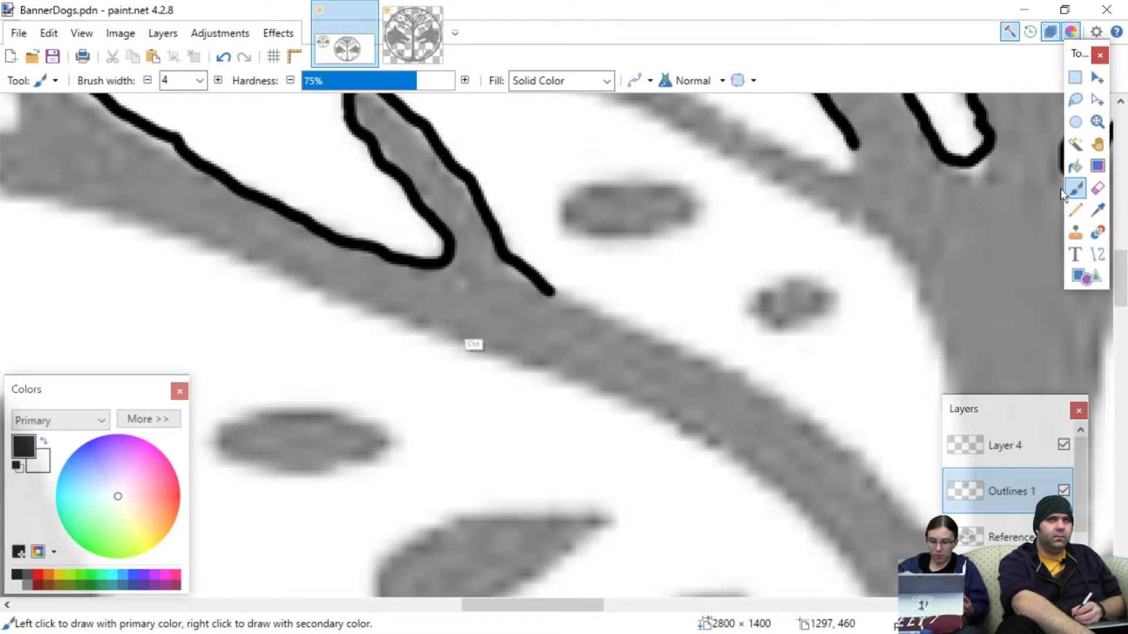
pyautogui.moveTo(553, 290)
pyautogui.mouseDown()
pyautogui.moveTo(727, 356)
pyautogui.moveTo(864, 475)
pyautogui.mouseUp()
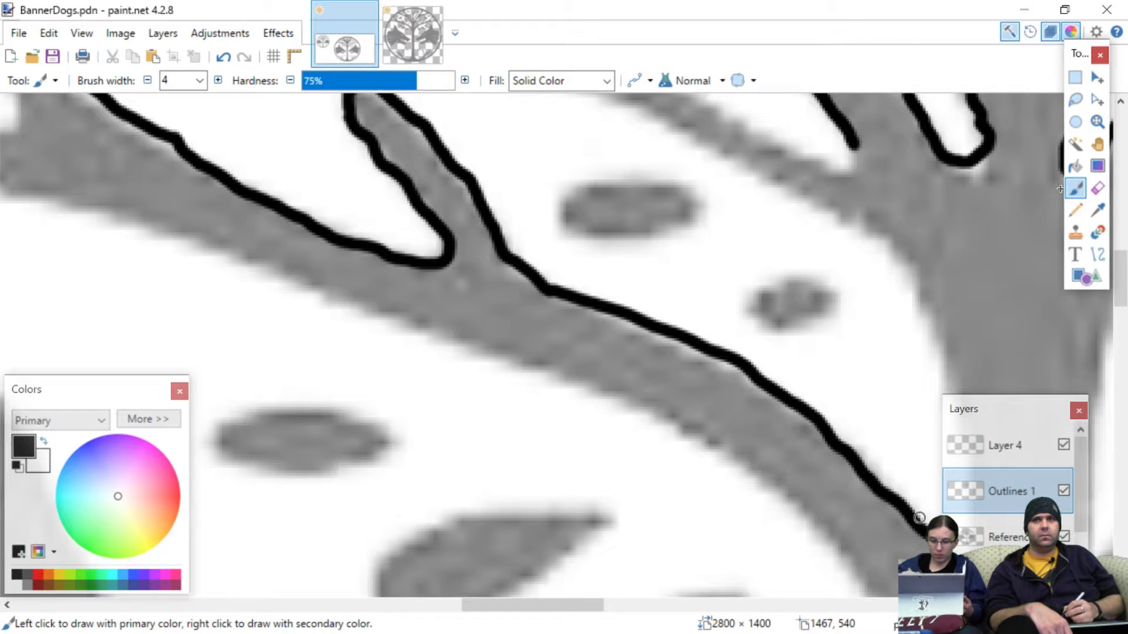
pyautogui.hscroll(10, 671, 413)
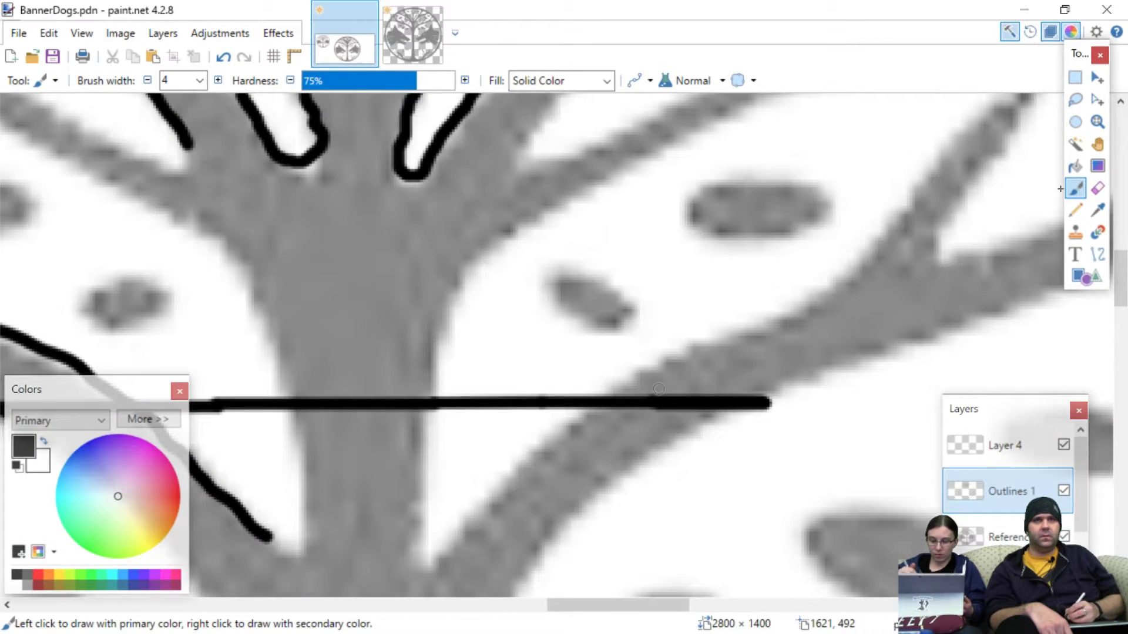
pyautogui.hotkey('ctrl', 'z')
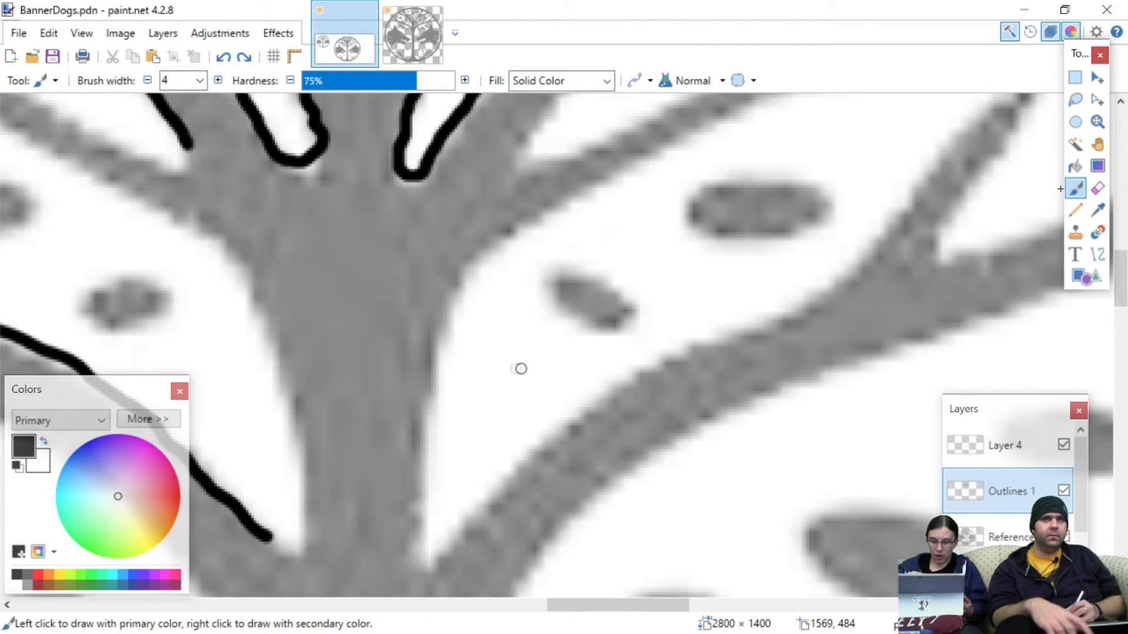
pyautogui.hscroll(-10, 518, 368)
pyautogui.scroll(-3, 503, 366)
pyautogui.hscroll(8, 503, 366)
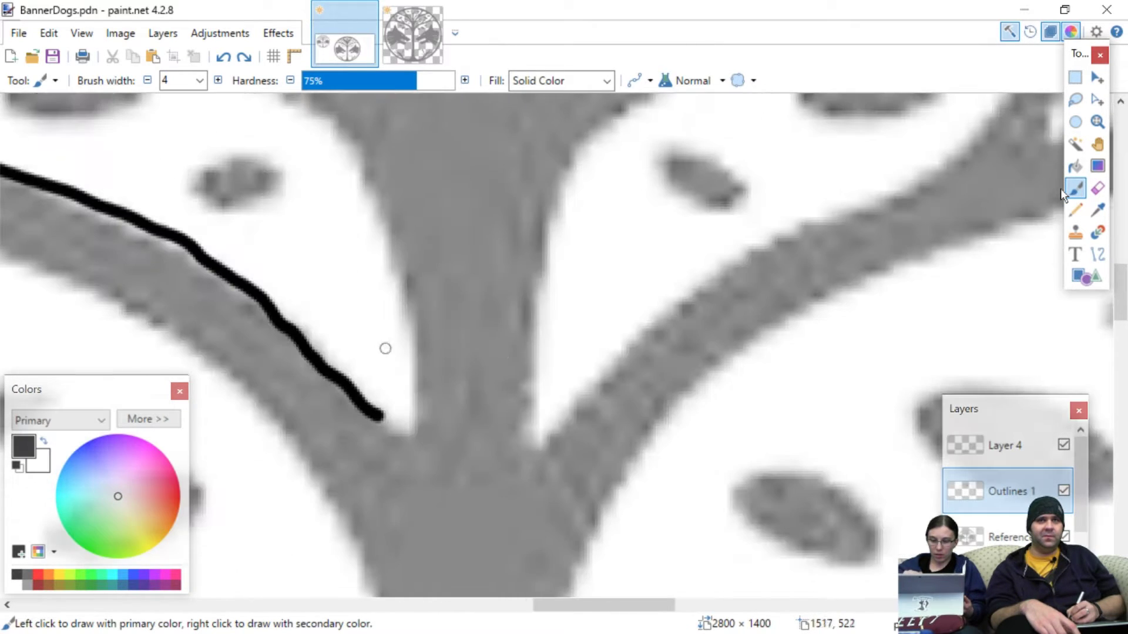
pyautogui.moveTo(380, 416)
pyautogui.mouseDown()
pyautogui.moveTo(412, 423)
pyautogui.moveTo(415, 321)
pyautogui.moveTo(363, 212)
pyautogui.mouseUp()
pyautogui.hotkey('ctrl', 'z')
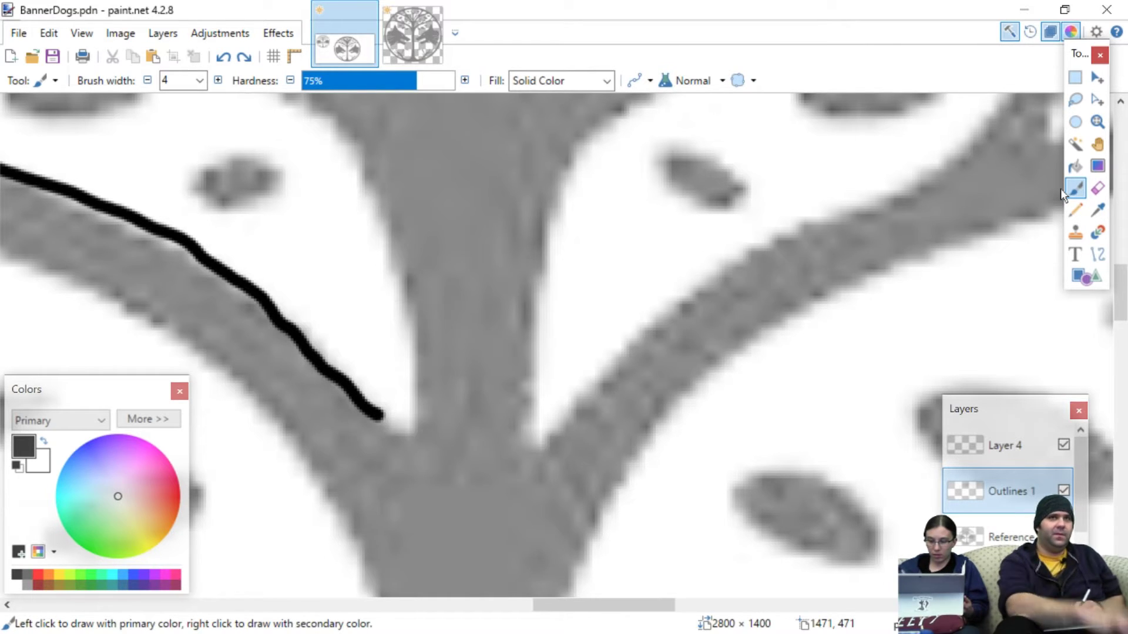
pyautogui.moveTo(394, 295)
pyautogui.mouseDown()
pyautogui.moveTo(410, 340)
pyautogui.moveTo(407, 428)
pyautogui.mouseUp()
pyautogui.hotkey('ctrl', 'z')
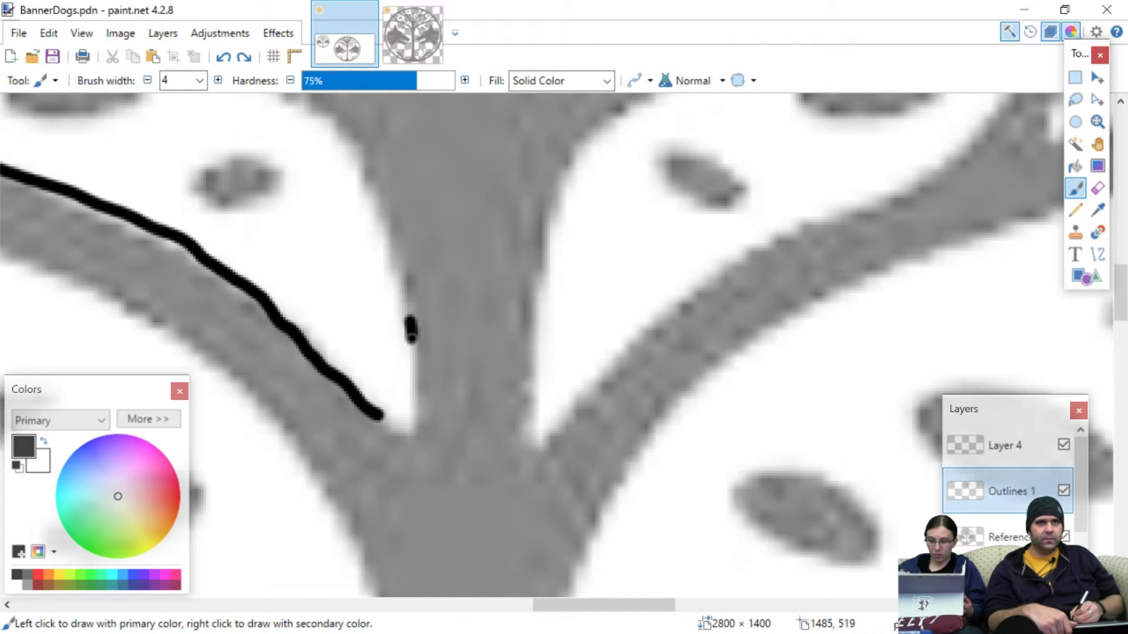
pyautogui.moveTo(411, 378)
pyautogui.mouseDown()
pyautogui.moveTo(411, 431)
pyautogui.moveTo(416, 419)
pyautogui.mouseUp()
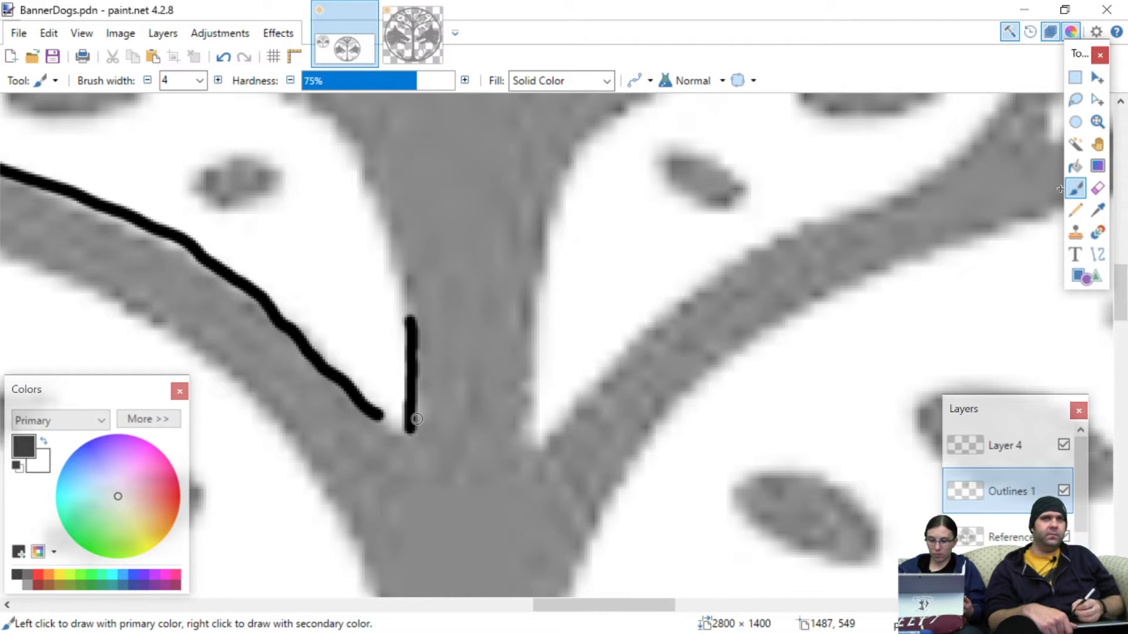
pyautogui.hotkey('ctrl', 'z')
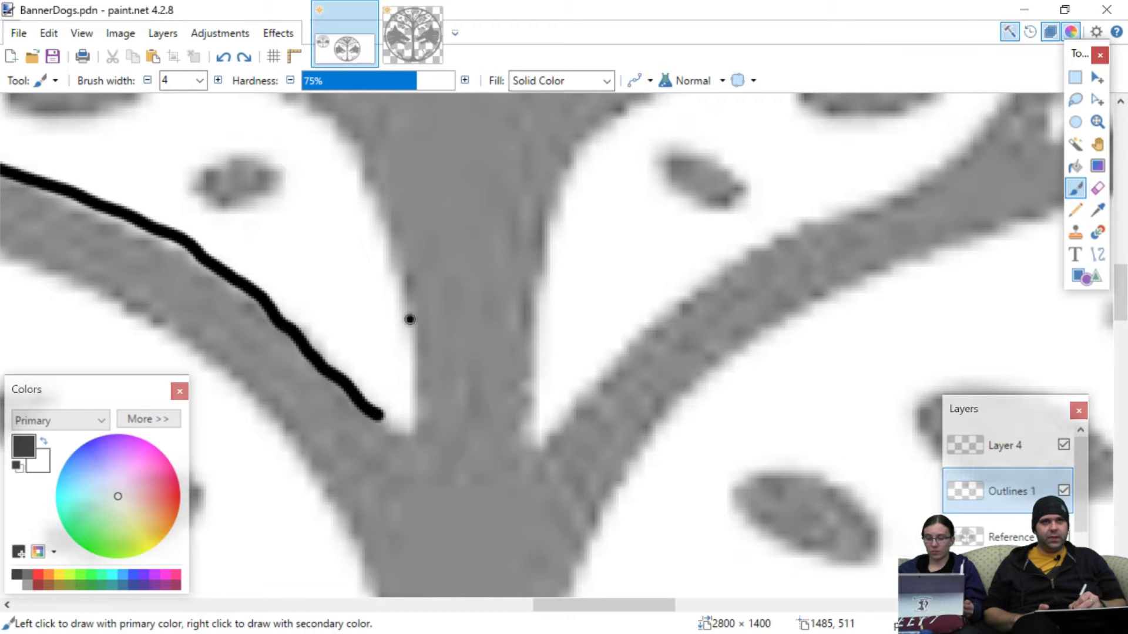
pyautogui.moveTo(411, 335); pyautogui.dragTo(415, 431)
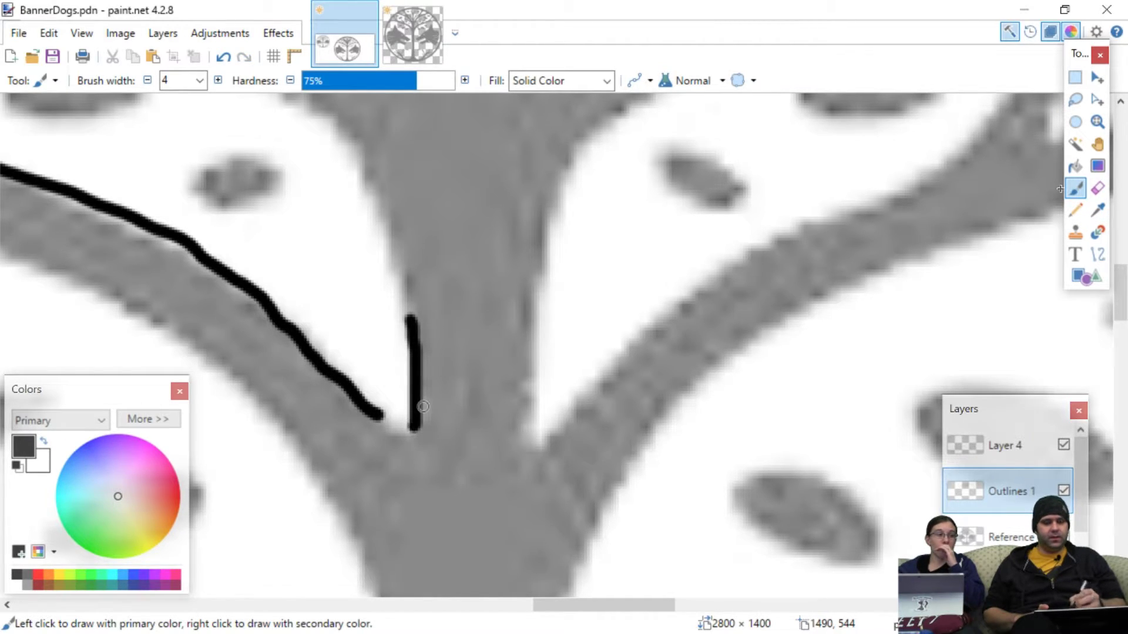
pyautogui.click(332, 218)
pyautogui.moveTo(333, 219)
pyautogui.mouseDown()
pyautogui.moveTo(346, 257)
pyautogui.moveTo(340, 325)
pyautogui.mouseUp()
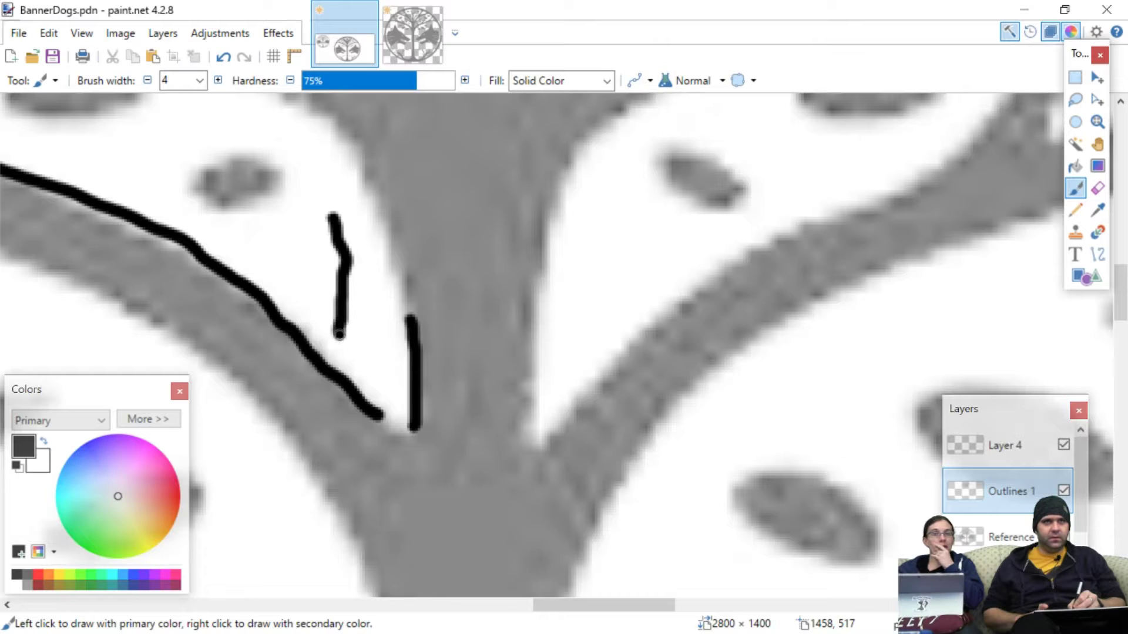
pyautogui.hotkey('ctrl', 'z')
pyautogui.hotkey('ctrl', 'z')
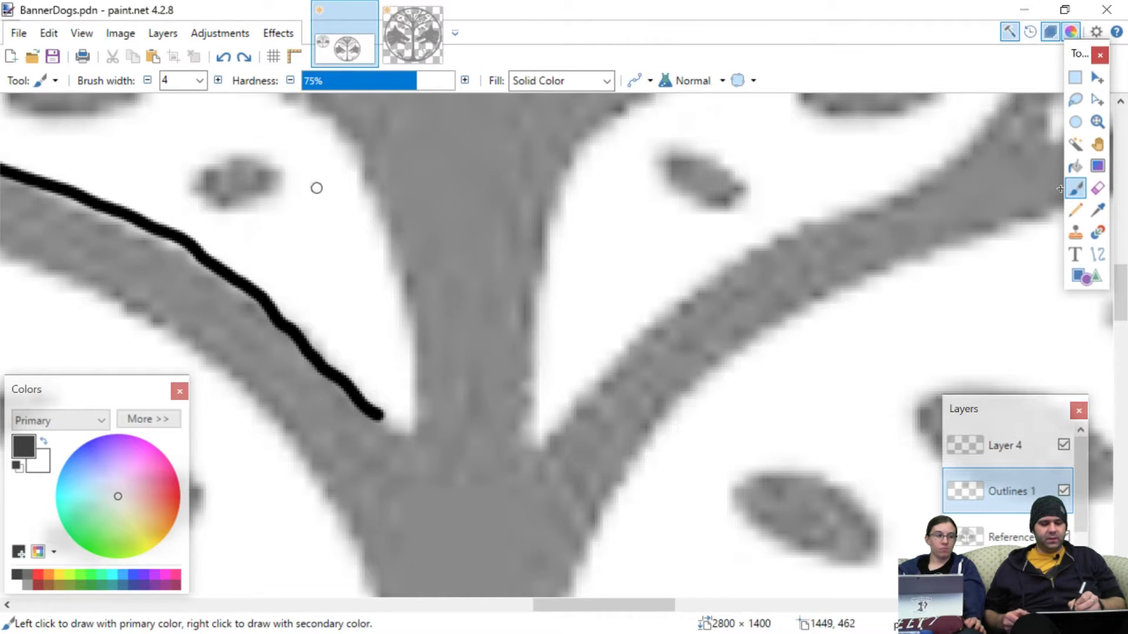
pyautogui.click(284, 182)
pyautogui.moveTo(284, 182); pyautogui.dragTo(291, 254)
pyautogui.hotkey('ctrl', 'z')
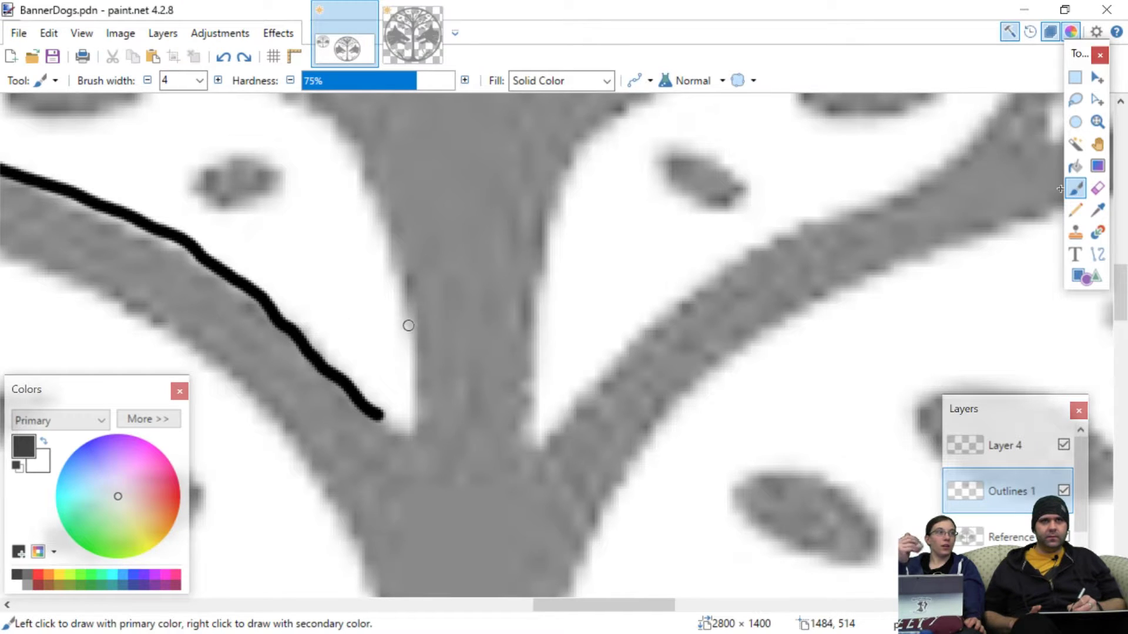
pyautogui.moveTo(405, 320)
pyautogui.mouseDown()
pyautogui.moveTo(411, 412)
pyautogui.moveTo(403, 422)
pyautogui.moveTo(382, 413)
pyautogui.mouseUp()
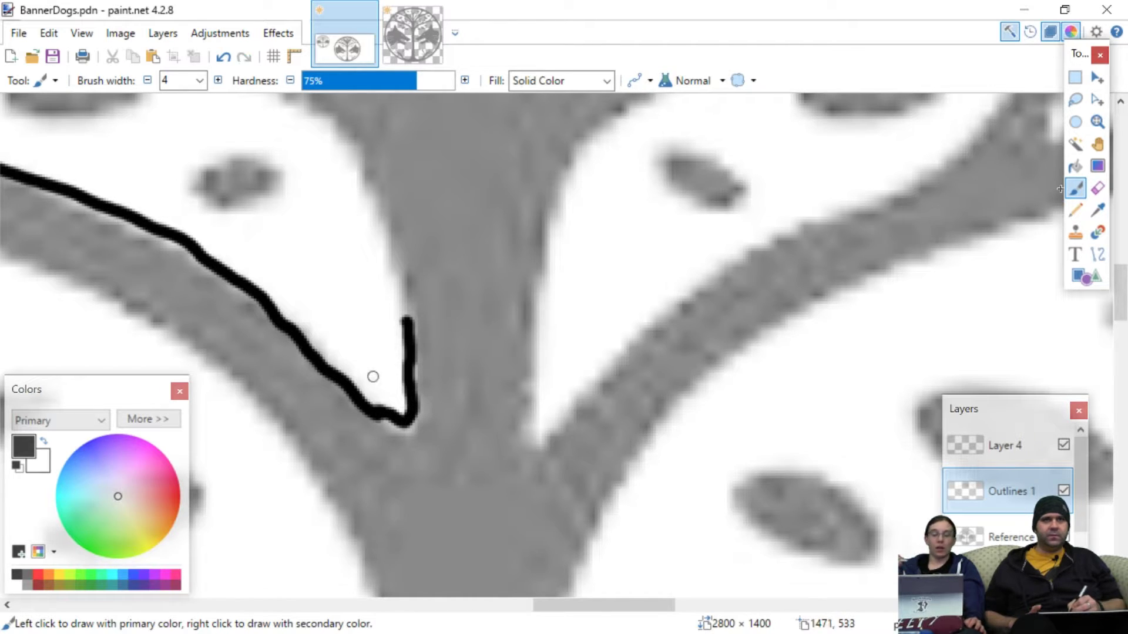
pyautogui.hotkey('ctrl', 'z')
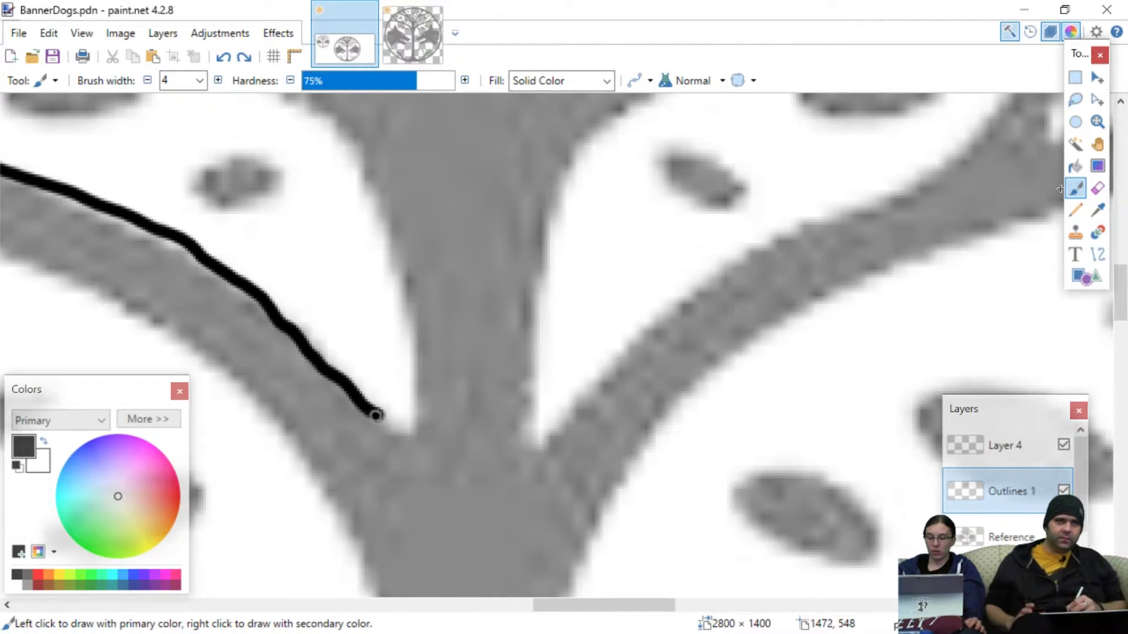
# - Trace around the opening's pointed lower corner and up the trunk's left edge to the underside of the forked twig
pyautogui.moveTo(380, 414)
pyautogui.mouseDown()
pyautogui.moveTo(406, 430)
pyautogui.moveTo(414, 418)
pyautogui.moveTo(408, 316)
pyautogui.mouseUp()
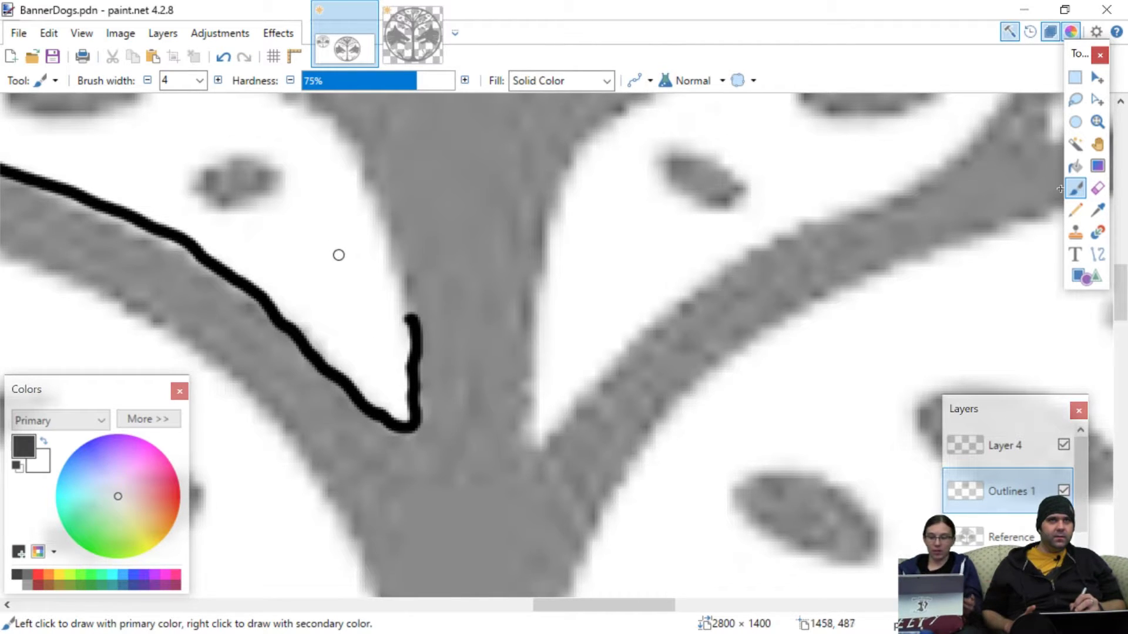
pyautogui.scroll(5, 338, 255)
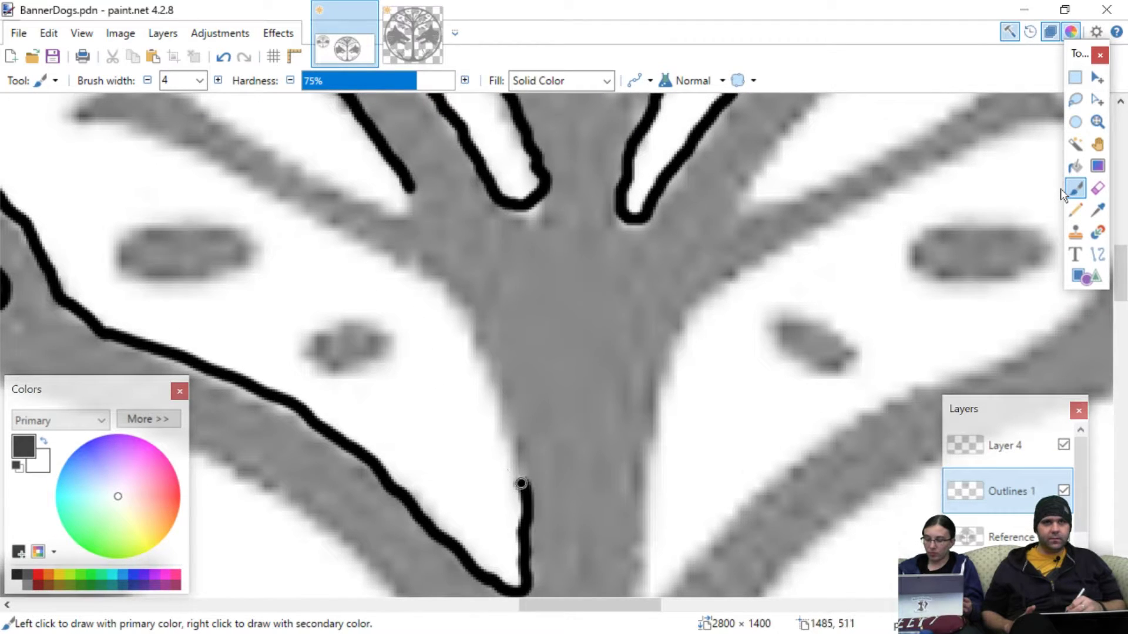
pyautogui.moveTo(522, 485)
pyautogui.mouseDown()
pyautogui.moveTo(480, 348)
pyautogui.moveTo(438, 297)
pyautogui.moveTo(387, 267)
pyautogui.moveTo(395, 272)
pyautogui.mouseUp()
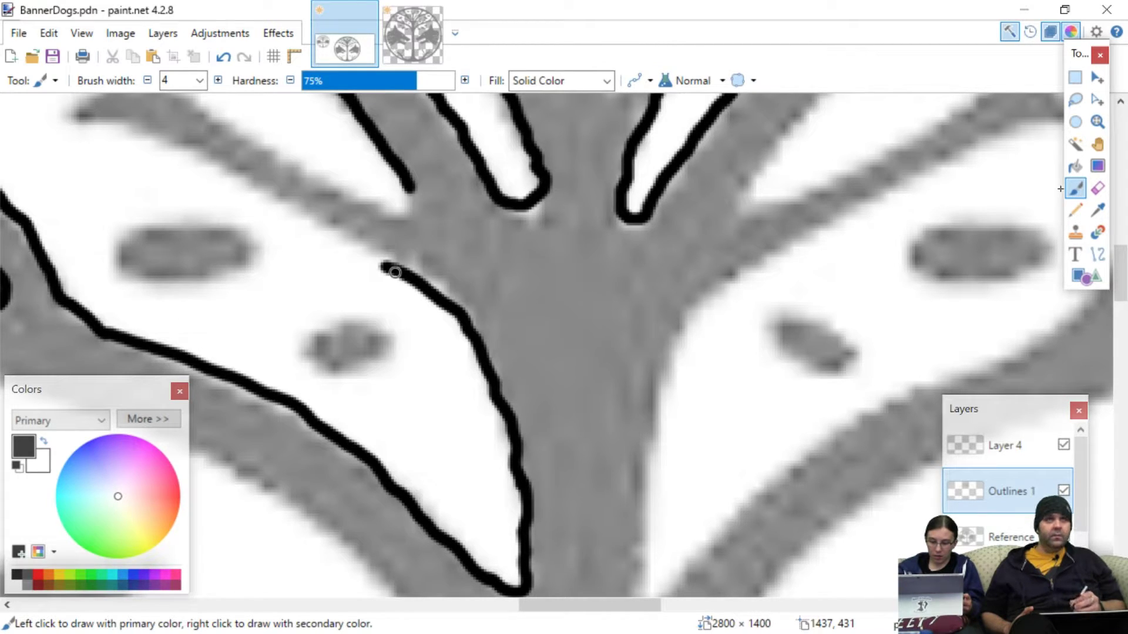
# - Extend the outline from the trunk along the forked twig's lower edge, stopping short of its tip
pyautogui.scroll(-2, 385, 345)
pyautogui.scroll(2, 285, 345)
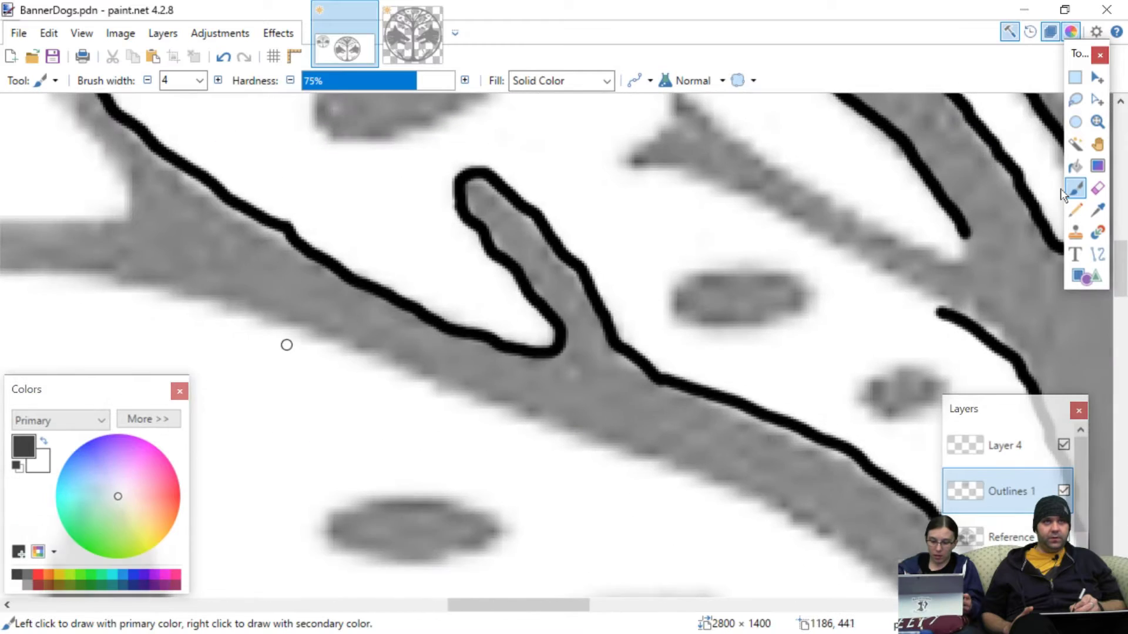
pyautogui.scroll(2, 277, 349)
pyautogui.scroll(-1, 273, 353)
pyautogui.scroll(1, 285, 360)
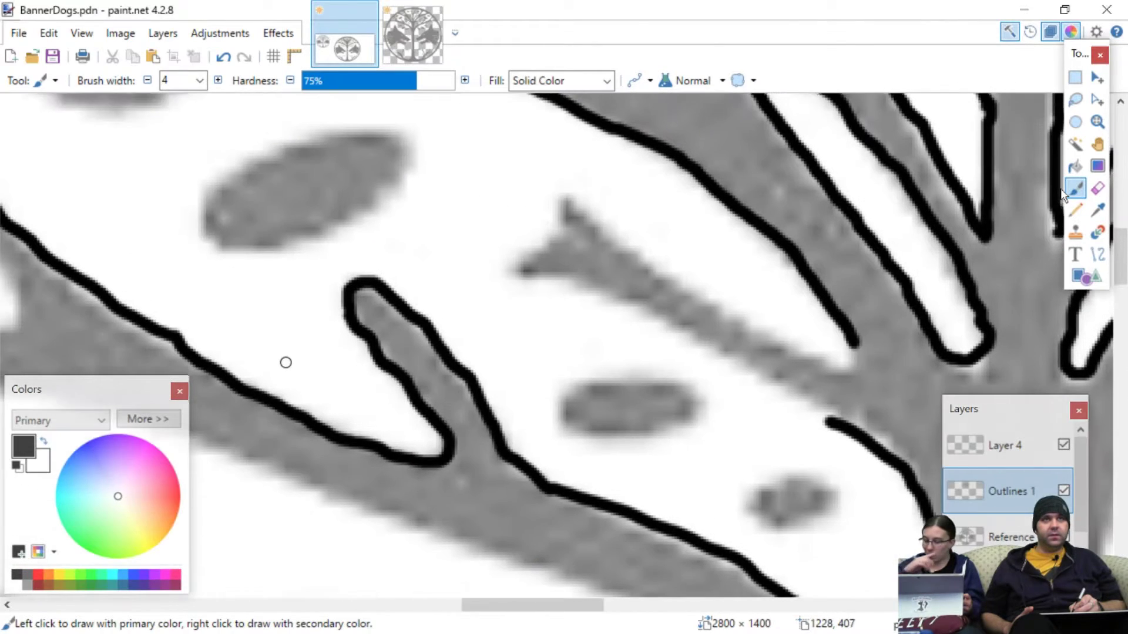
pyautogui.scroll(1, 280, 361)
pyautogui.hscroll(2, 411, 361)
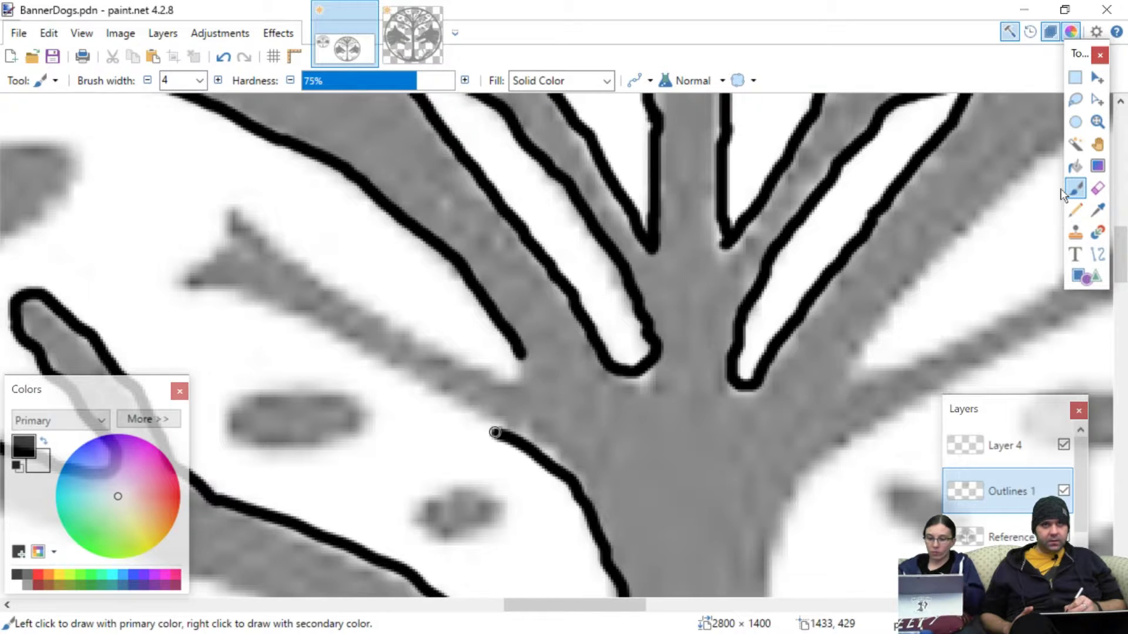
pyautogui.moveTo(497, 433)
pyautogui.mouseDown()
pyautogui.moveTo(416, 375)
pyautogui.moveTo(298, 318)
pyautogui.mouseUp()
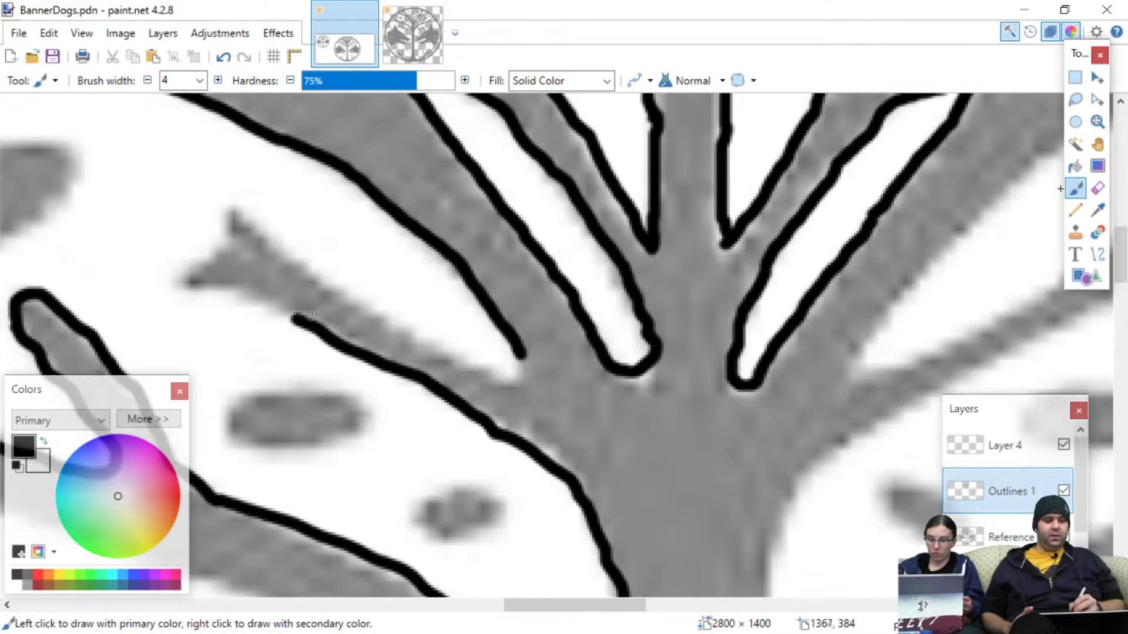
# - Trace around the twig's forked tip and back along its upper edge, joining the open line end at the trunk
pyautogui.hscroll(-6, 244, 290)
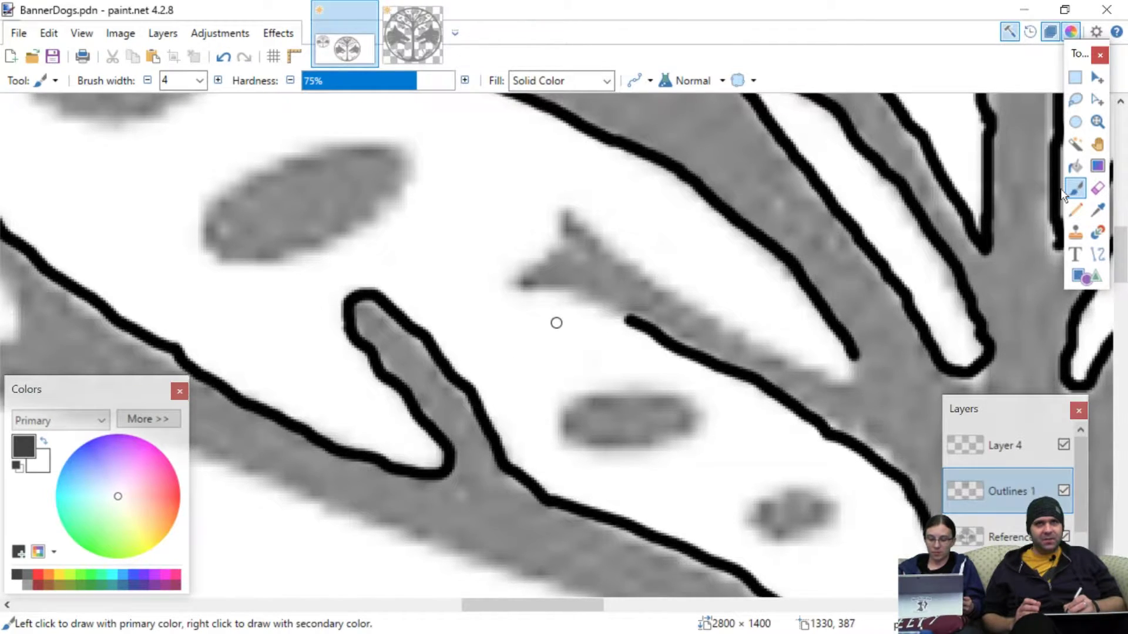
pyautogui.scroll(3, 555, 329)
pyautogui.hscroll(3, 553, 333)
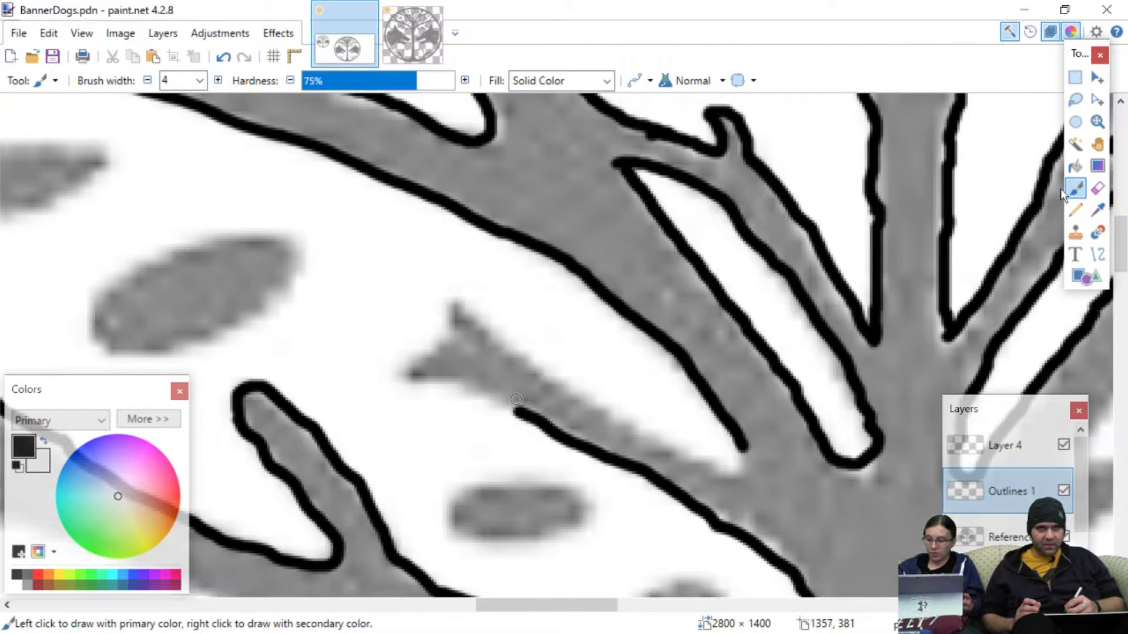
pyautogui.moveTo(516, 411)
pyautogui.mouseDown()
pyautogui.moveTo(391, 375)
pyautogui.moveTo(440, 342)
pyautogui.moveTo(452, 300)
pyautogui.moveTo(468, 301)
pyautogui.moveTo(574, 380)
pyautogui.mouseUp()
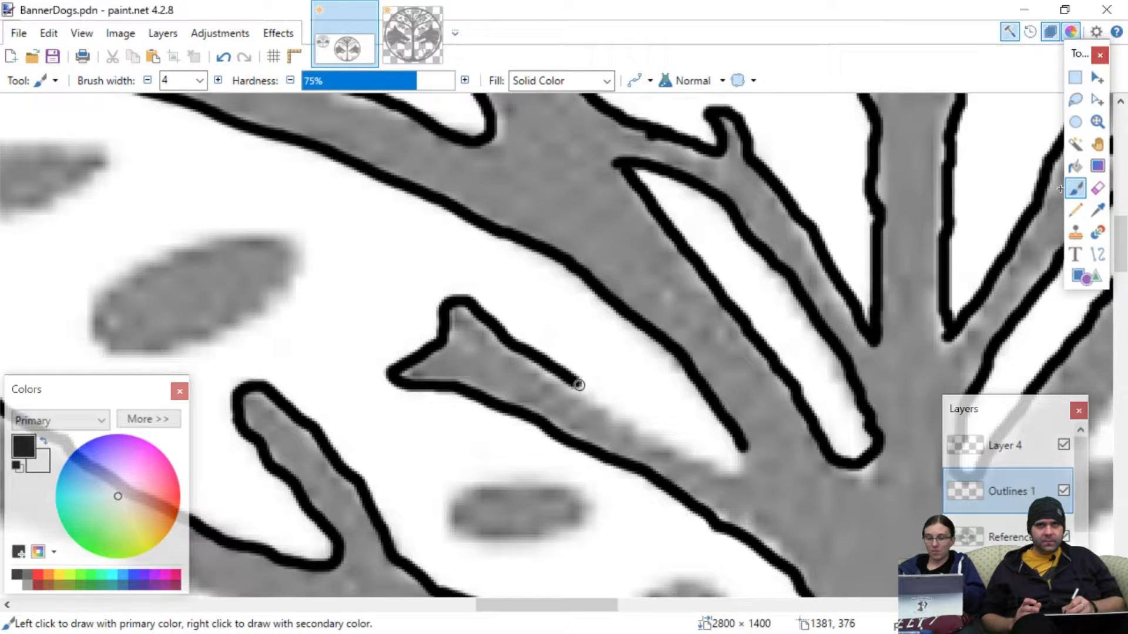
pyautogui.moveTo(579, 385)
pyautogui.mouseDown()
pyautogui.moveTo(726, 465)
pyautogui.moveTo(748, 451)
pyautogui.mouseUp()
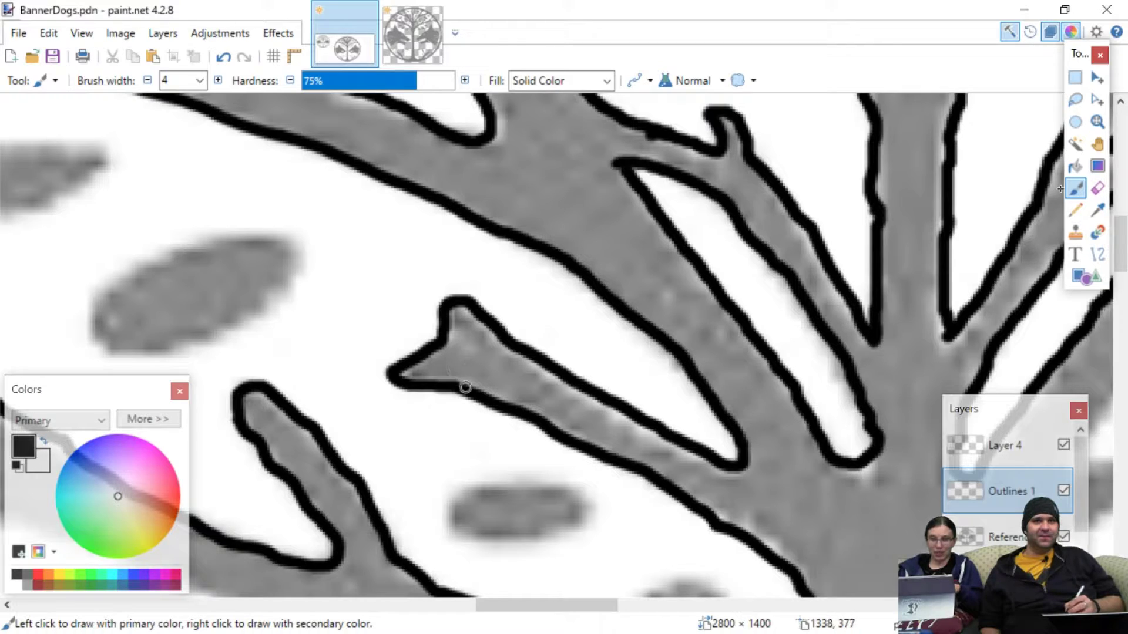
# - Outline the two small leaves between the forked twig and the branch below it with closed loops
pyautogui.scroll(-5, 468, 421)
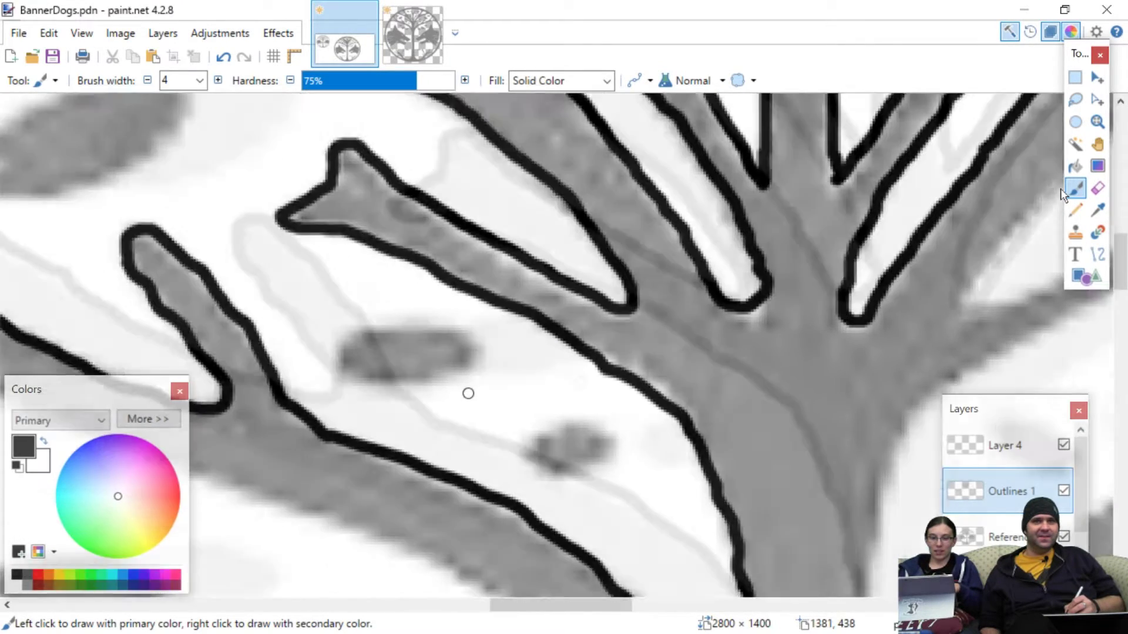
pyautogui.hscroll(3, 471, 387)
pyautogui.scroll(-2, 470, 387)
pyautogui.hscroll(-5, 471, 388)
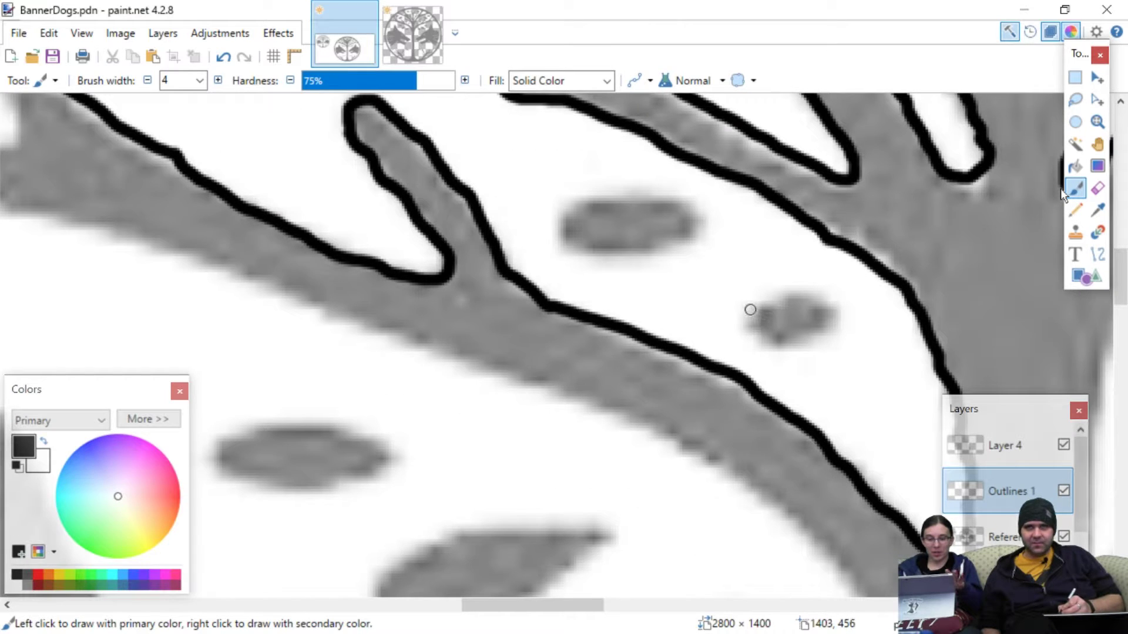
pyautogui.moveTo(751, 313)
pyautogui.mouseDown()
pyautogui.moveTo(793, 299)
pyautogui.moveTo(836, 310)
pyautogui.moveTo(825, 340)
pyautogui.moveTo(798, 350)
pyautogui.moveTo(756, 343)
pyautogui.moveTo(744, 319)
pyautogui.mouseUp()
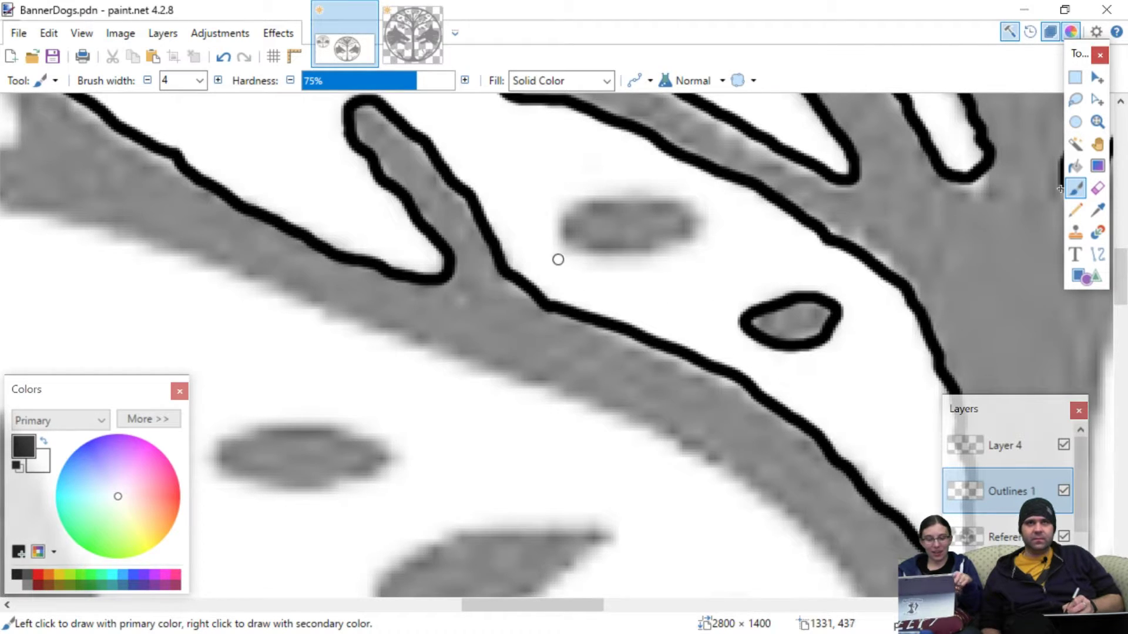
pyautogui.moveTo(571, 254)
pyautogui.mouseDown()
pyautogui.moveTo(663, 249)
pyautogui.moveTo(699, 242)
pyautogui.moveTo(711, 225)
pyautogui.moveTo(649, 193)
pyautogui.moveTo(563, 202)
pyautogui.moveTo(554, 222)
pyautogui.moveTo(570, 251)
pyautogui.mouseUp()
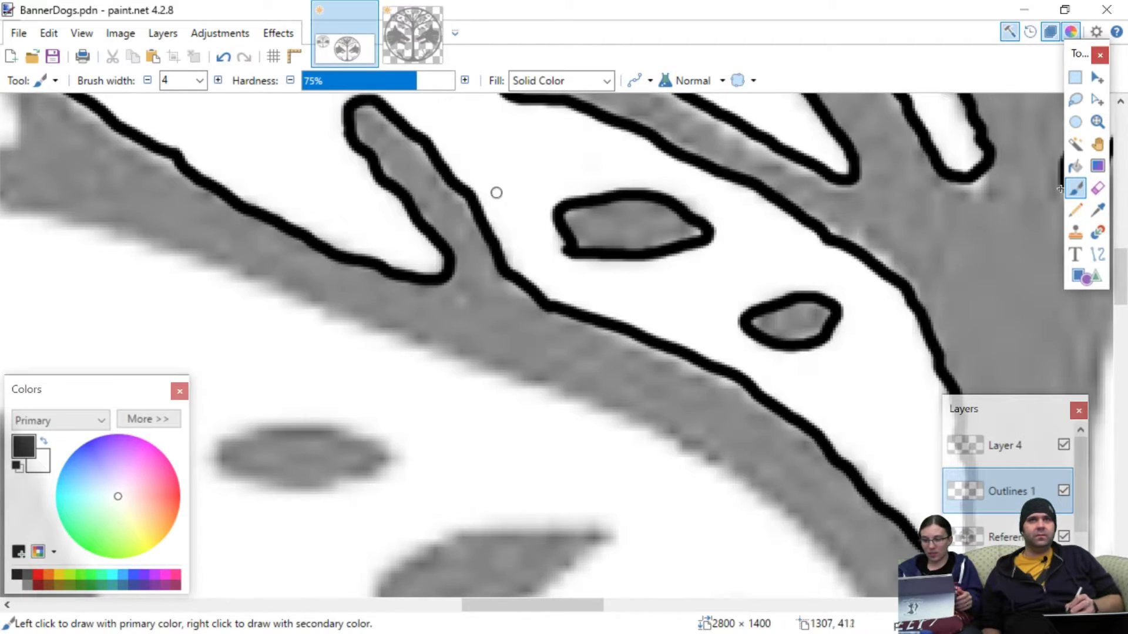
# - Outline the small upper leaf near the rounded outer end of the large left opening with a closed loop
pyautogui.scroll(5, 494, 192)
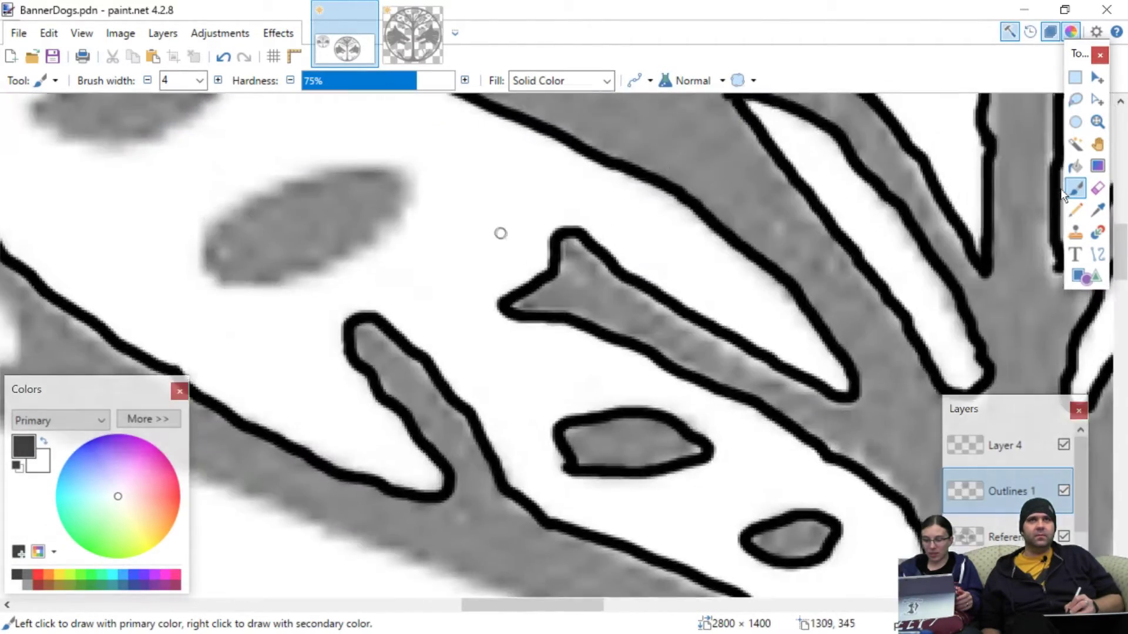
pyautogui.scroll(3, 500, 233)
pyautogui.hscroll(-4, 500, 233)
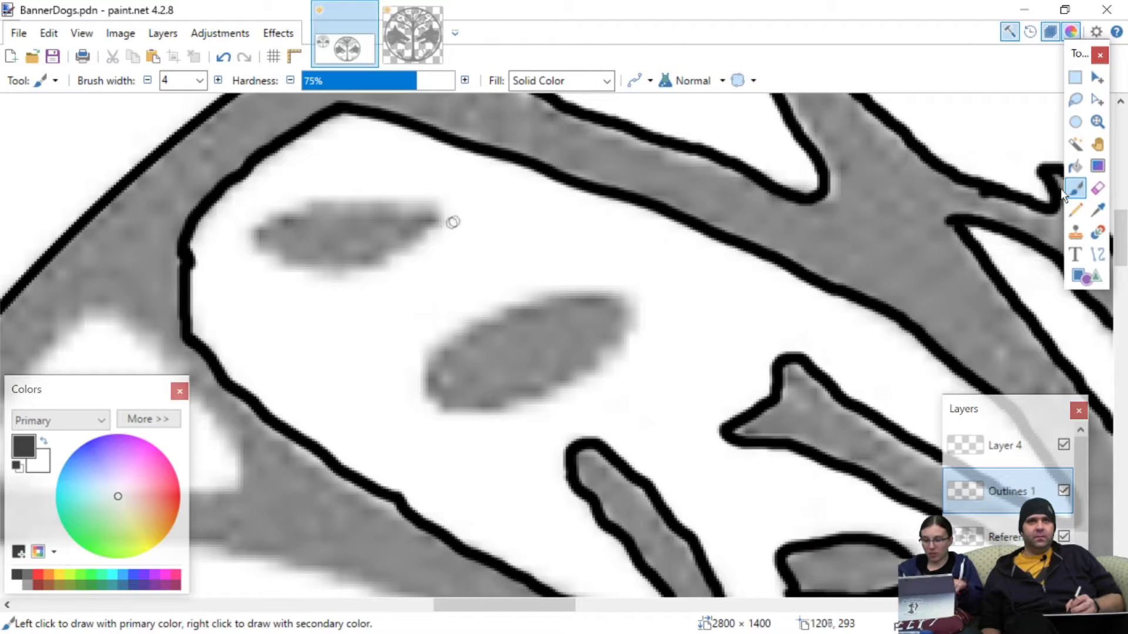
pyautogui.moveTo(377, 264)
pyautogui.mouseDown()
pyautogui.moveTo(431, 244)
pyautogui.moveTo(438, 219)
pyautogui.moveTo(427, 206)
pyautogui.moveTo(267, 204)
pyautogui.mouseUp()
pyautogui.hotkey('ctrl', 'z')
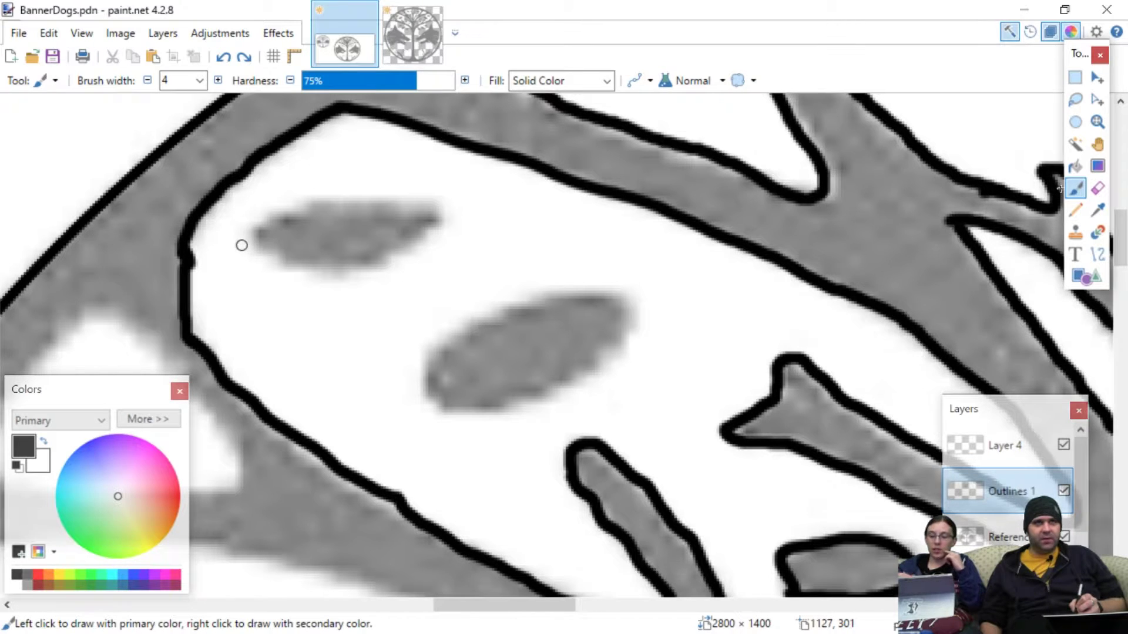
pyautogui.moveTo(258, 246)
pyautogui.mouseDown()
pyautogui.moveTo(315, 267)
pyautogui.moveTo(378, 269)
pyautogui.moveTo(449, 222)
pyautogui.mouseUp()
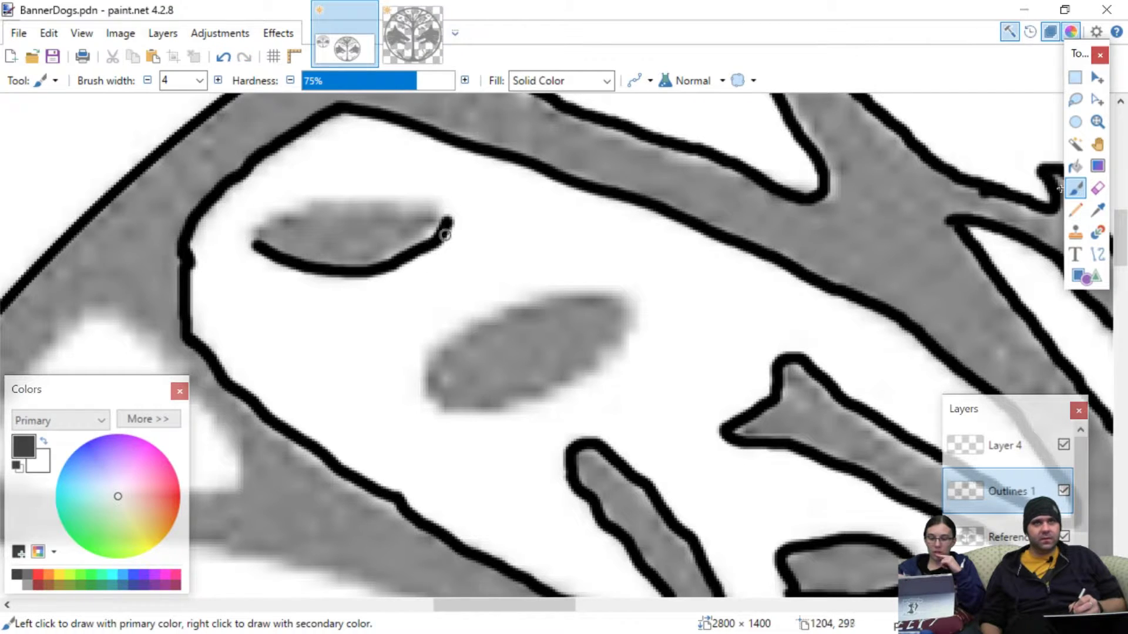
pyautogui.moveTo(448, 222)
pyautogui.mouseDown()
pyautogui.moveTo(449, 210)
pyautogui.moveTo(383, 193)
pyautogui.moveTo(297, 200)
pyautogui.moveTo(267, 212)
pyautogui.moveTo(257, 244)
pyautogui.mouseUp()
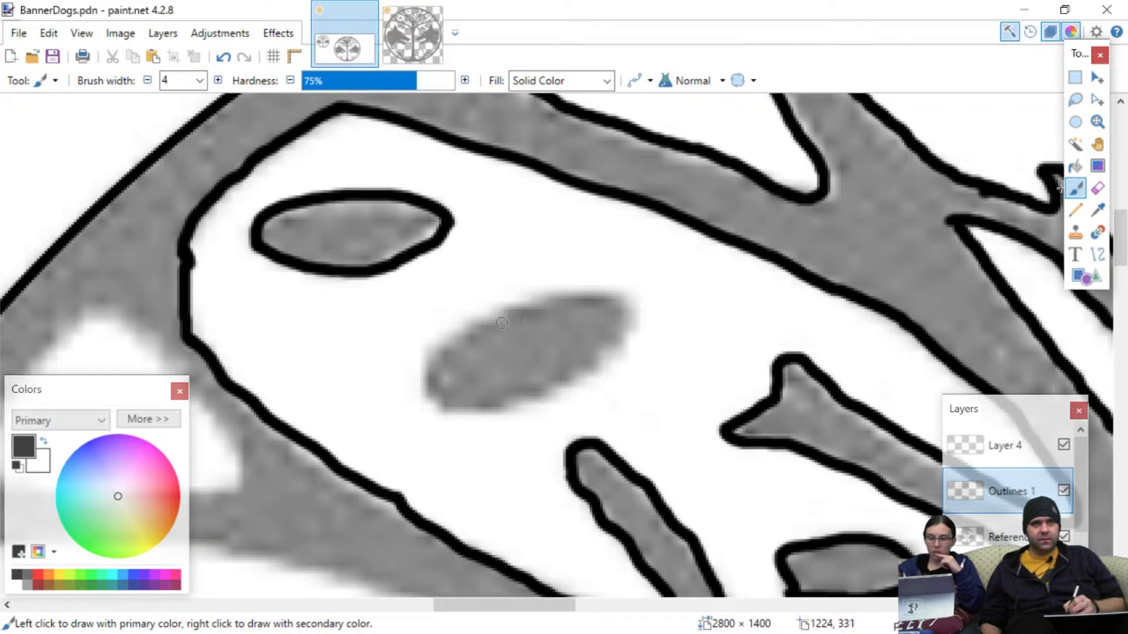
# - Outline the larger slanted leaf just below the upper leaf in the large left opening with a closed loop
pyautogui.moveTo(475, 321); pyautogui.dragTo(556, 299)
pyautogui.moveTo(599, 298)
pyautogui.mouseDown()
pyautogui.moveTo(623, 299)
pyautogui.moveTo(632, 338)
pyautogui.moveTo(600, 367)
pyautogui.moveTo(495, 402)
pyautogui.moveTo(431, 397)
pyautogui.mouseUp()
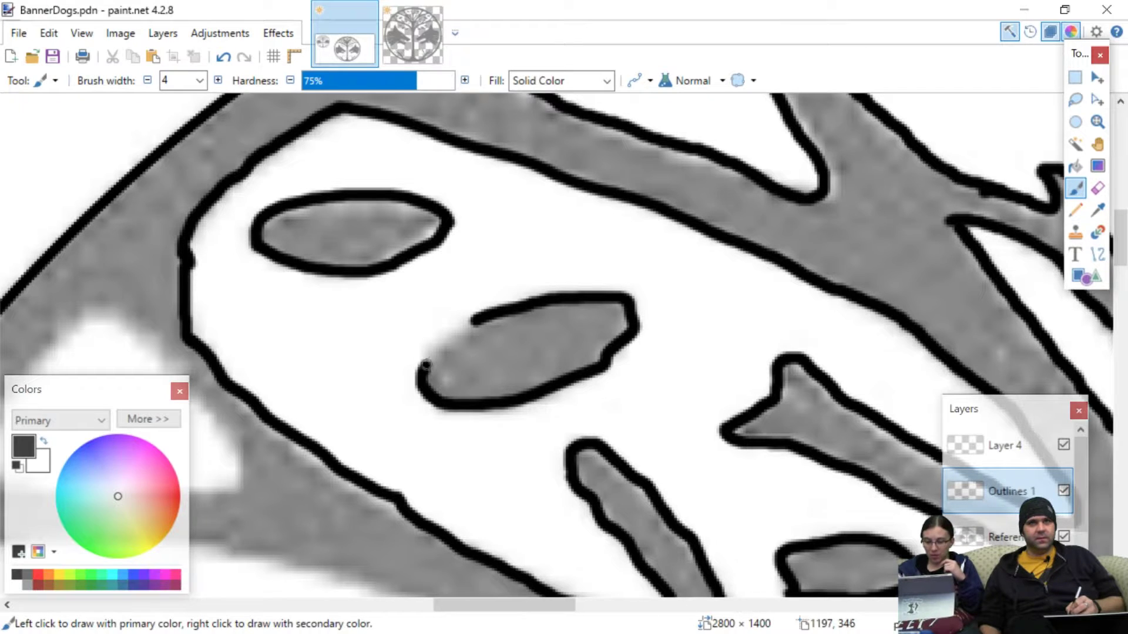
pyautogui.moveTo(429, 352); pyautogui.dragTo(466, 326)
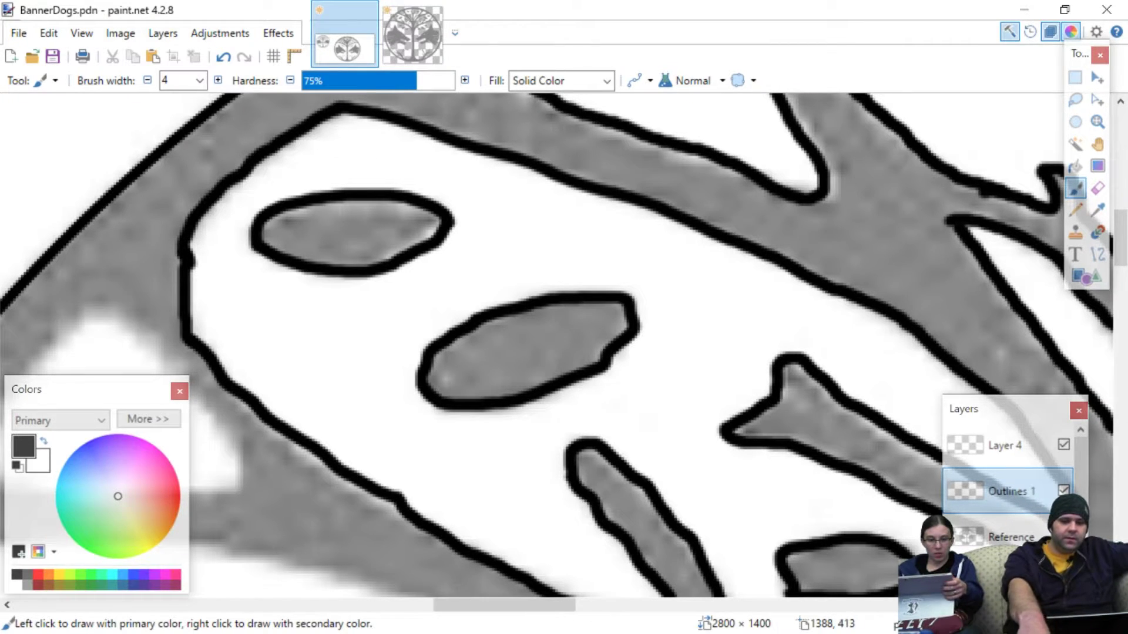
# - Trace a closed outline around the small triangular opening between the left rim and the lower branch
pyautogui.scroll(-3, 550, 332)
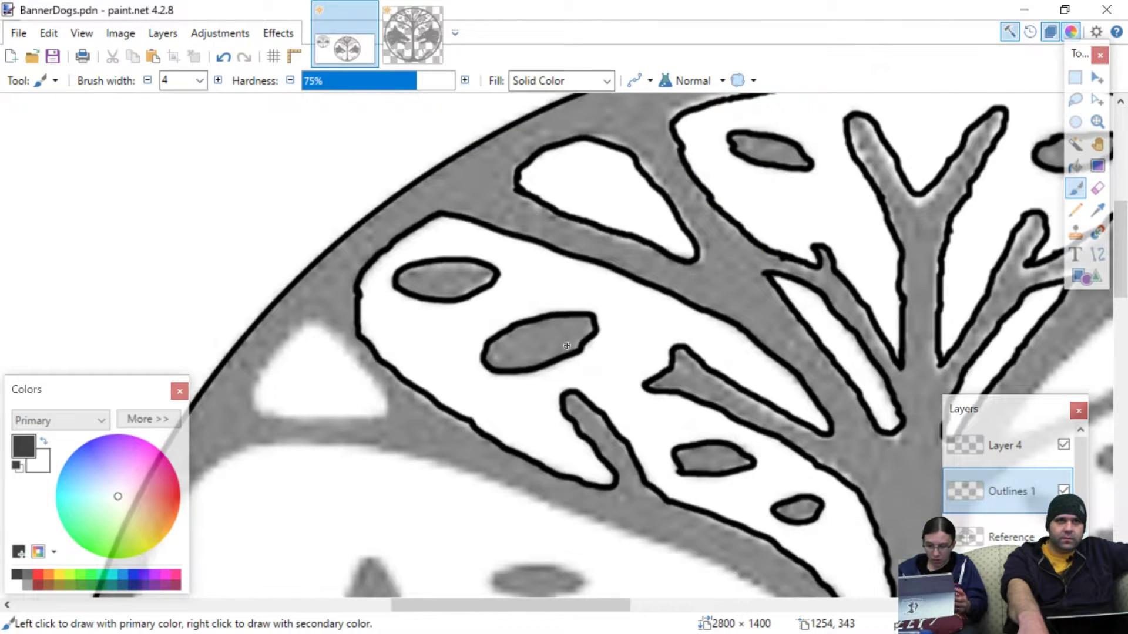
pyautogui.scroll(3, 287, 370)
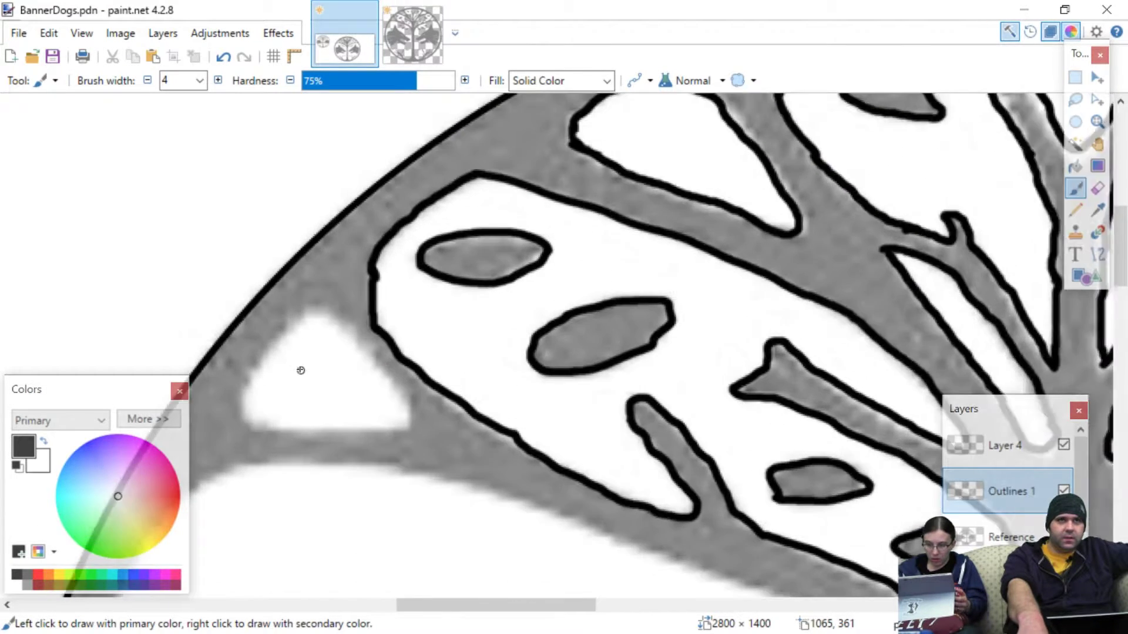
pyautogui.moveTo(323, 370); pyautogui.dragTo(575, 360)
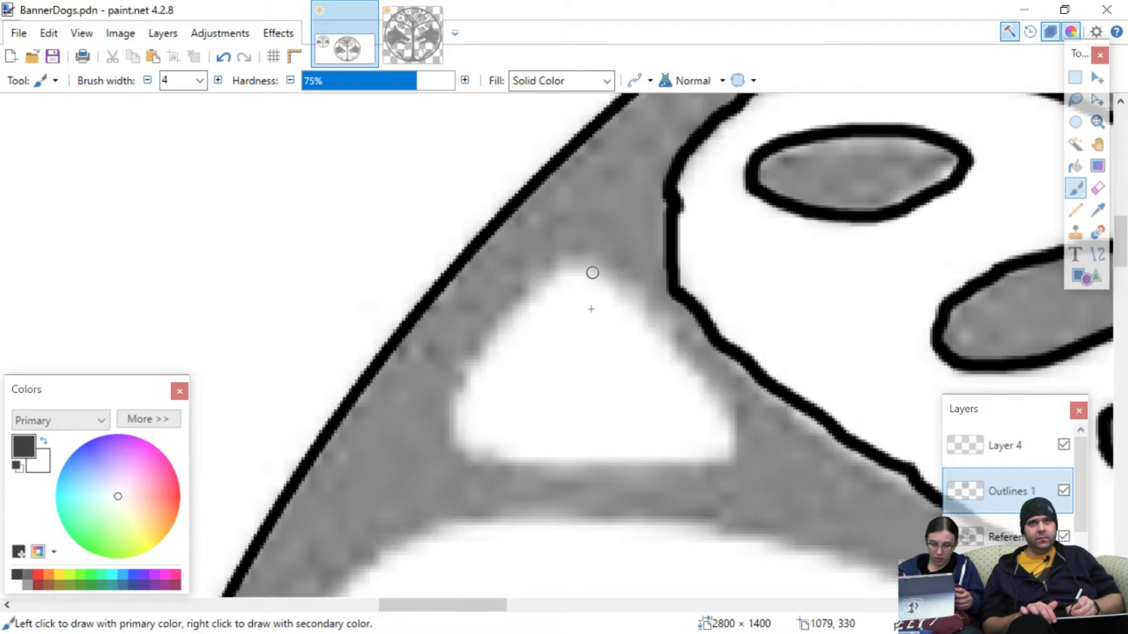
pyautogui.moveTo(599, 272)
pyautogui.mouseDown()
pyautogui.moveTo(724, 417)
pyautogui.moveTo(725, 451)
pyautogui.moveTo(644, 456)
pyautogui.mouseUp()
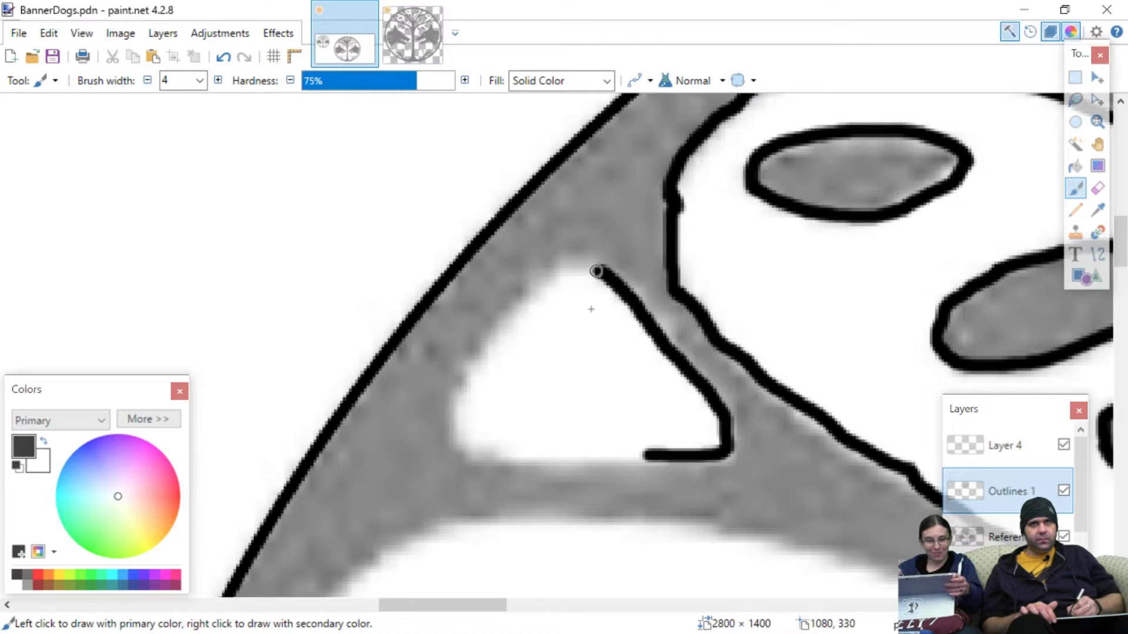
pyautogui.moveTo(597, 270)
pyautogui.mouseDown()
pyautogui.moveTo(558, 269)
pyautogui.moveTo(491, 339)
pyautogui.moveTo(491, 329)
pyautogui.mouseUp()
pyautogui.hotkey('ctrl', 'z')
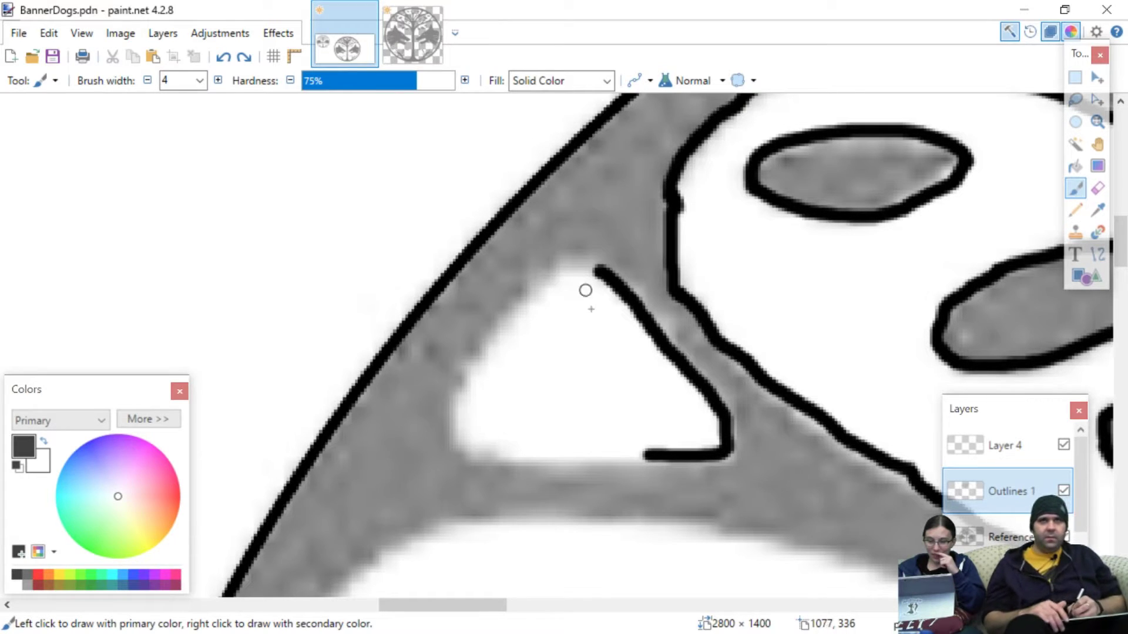
pyautogui.moveTo(597, 271)
pyautogui.mouseDown()
pyautogui.moveTo(568, 269)
pyautogui.moveTo(491, 339)
pyautogui.moveTo(469, 381)
pyautogui.moveTo(460, 444)
pyautogui.moveTo(528, 459)
pyautogui.mouseUp()
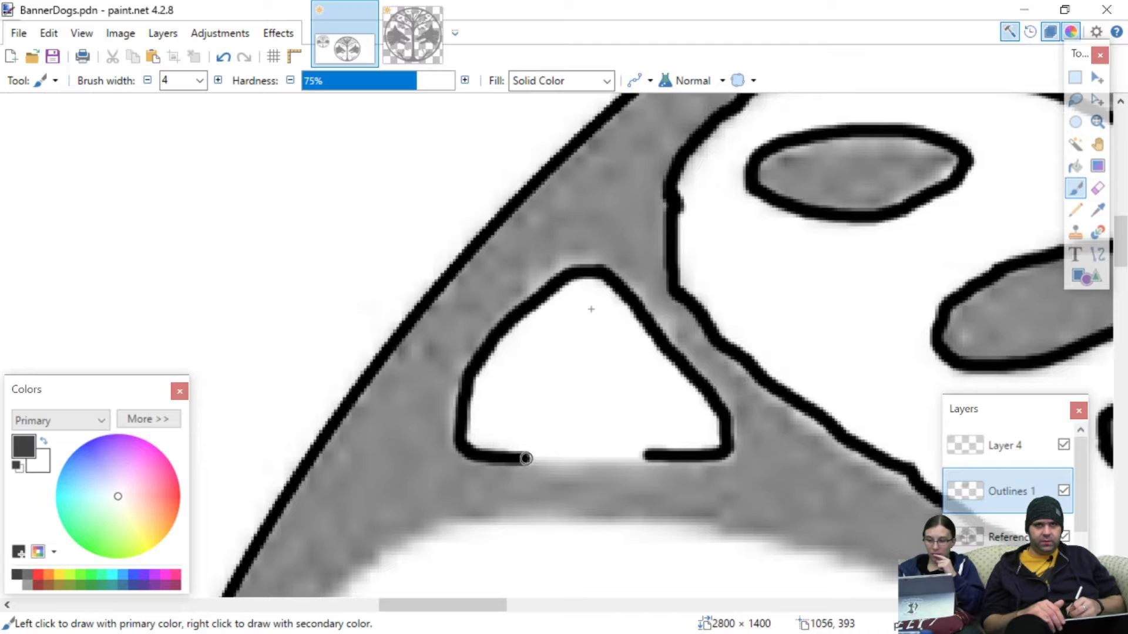
pyautogui.moveTo(526, 460); pyautogui.dragTo(649, 456)
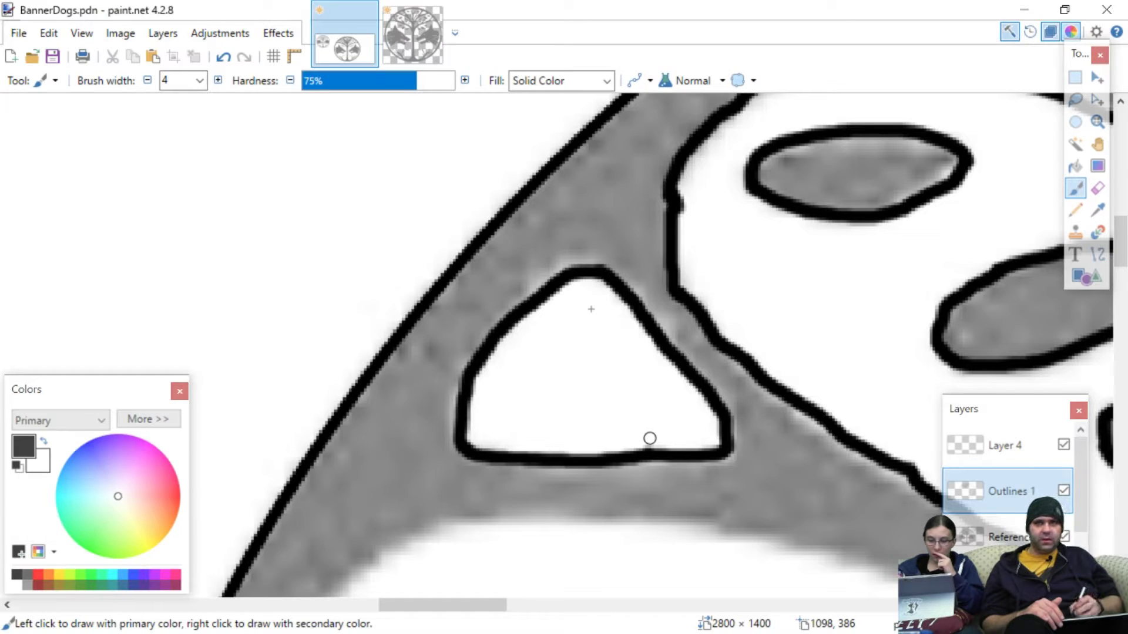
# - Trace a closed outline around the rounded triangular opening to the right of the central crown, below the outer rim
pyautogui.hscroll(10, 582, 395)
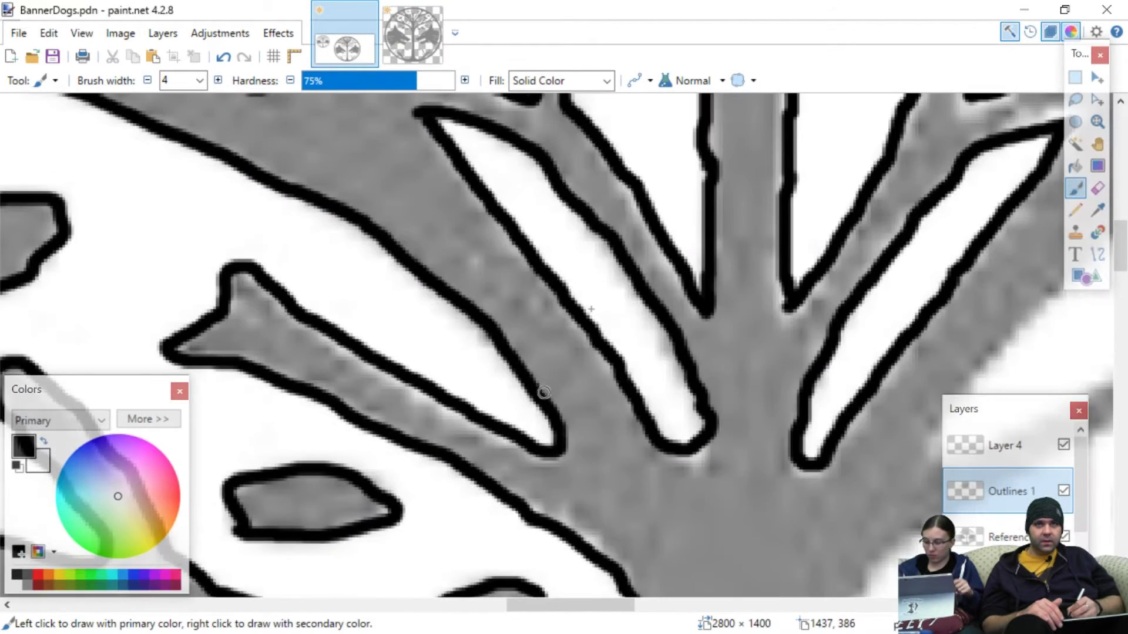
pyautogui.scroll(4, 530, 414)
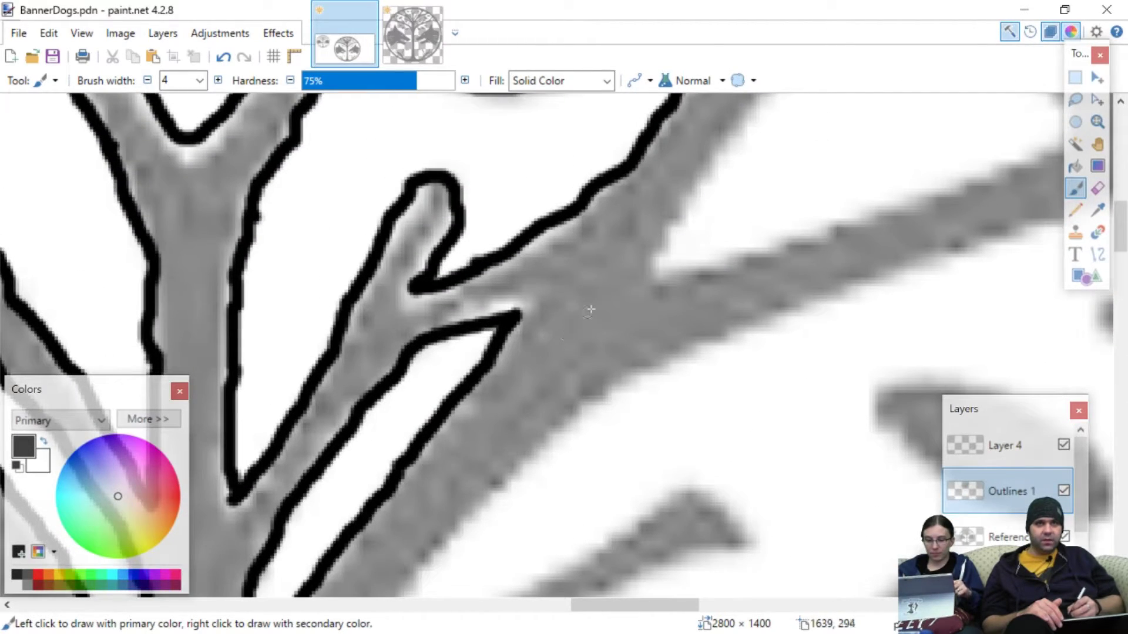
pyautogui.hscroll(8, 591, 309)
pyautogui.scroll(7, 591, 309)
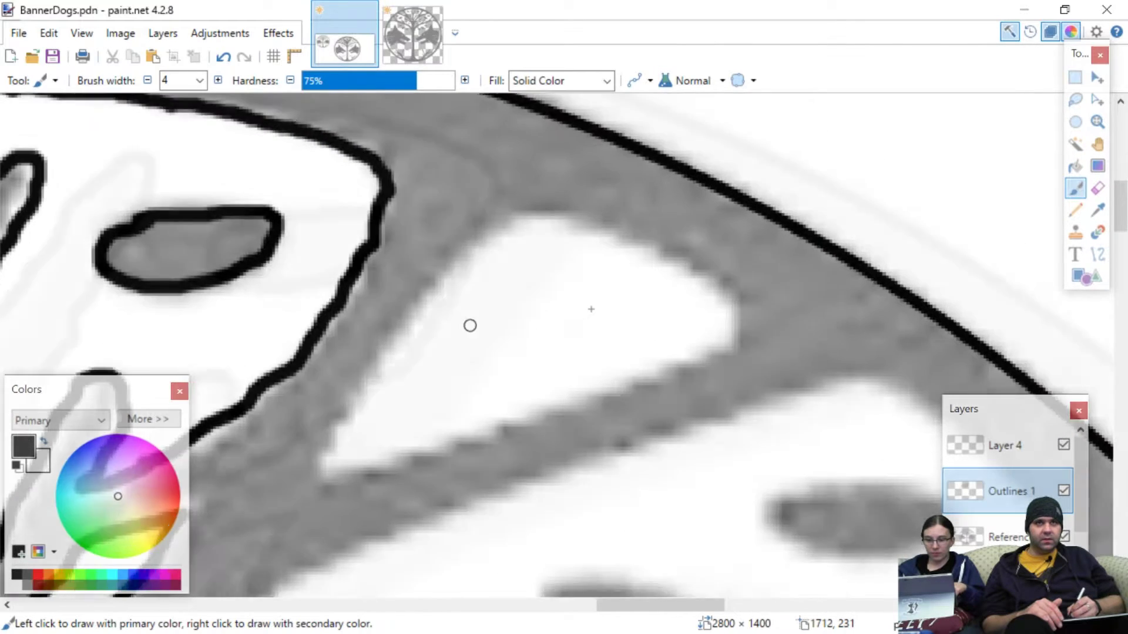
pyautogui.scroll(3, 591, 309)
pyautogui.hscroll(2, 591, 309)
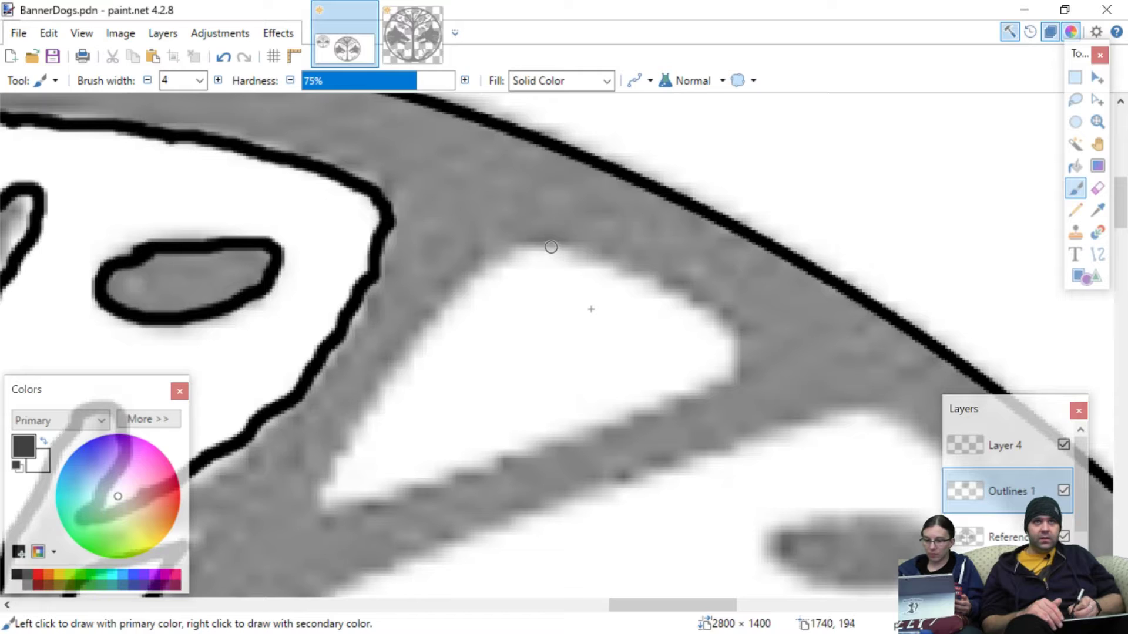
pyautogui.moveTo(556, 249)
pyautogui.mouseDown()
pyautogui.moveTo(679, 298)
pyautogui.moveTo(732, 336)
pyautogui.moveTo(733, 363)
pyautogui.moveTo(675, 393)
pyautogui.mouseUp()
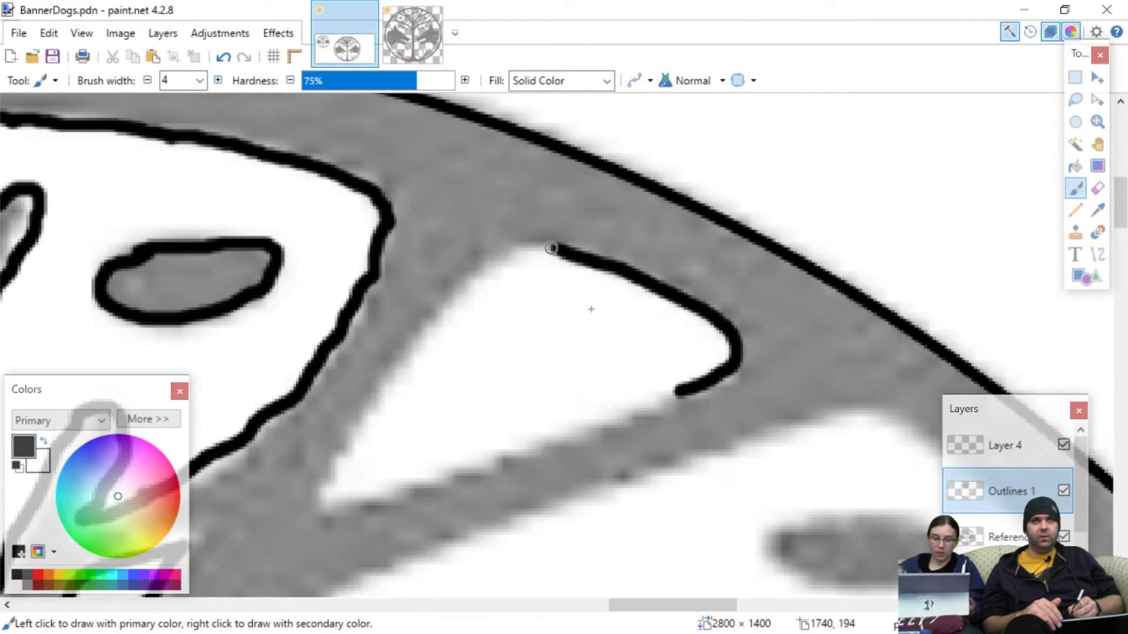
pyautogui.moveTo(555, 251)
pyautogui.mouseDown()
pyautogui.moveTo(454, 279)
pyautogui.moveTo(464, 282)
pyautogui.moveTo(363, 409)
pyautogui.moveTo(321, 493)
pyautogui.moveTo(329, 502)
pyautogui.moveTo(368, 494)
pyautogui.mouseUp()
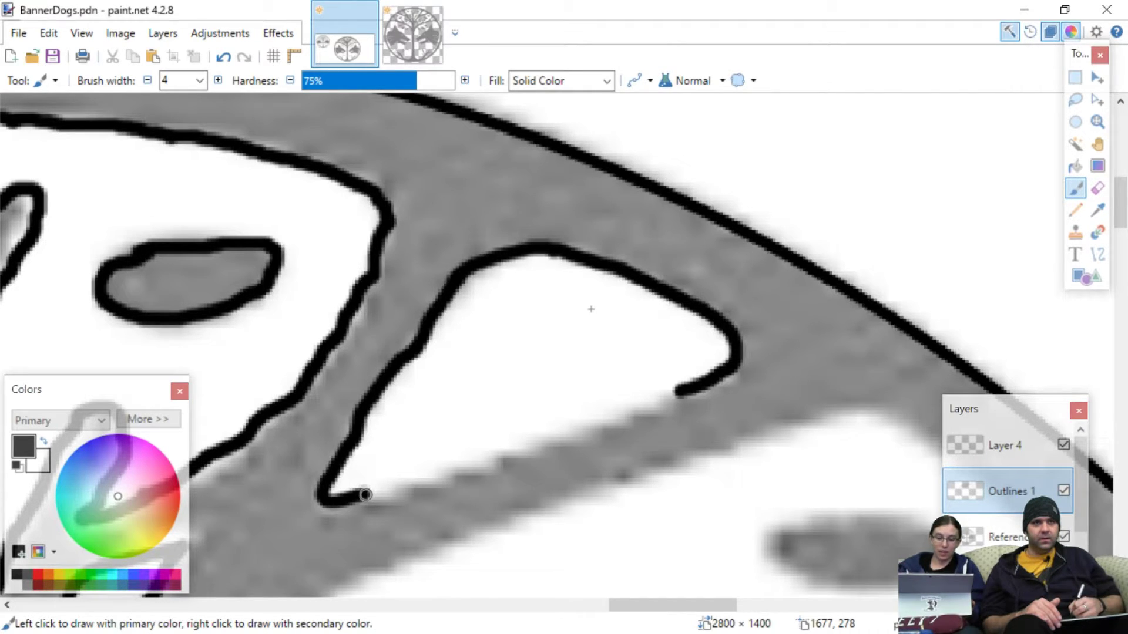
pyautogui.moveTo(363, 496); pyautogui.dragTo(561, 439)
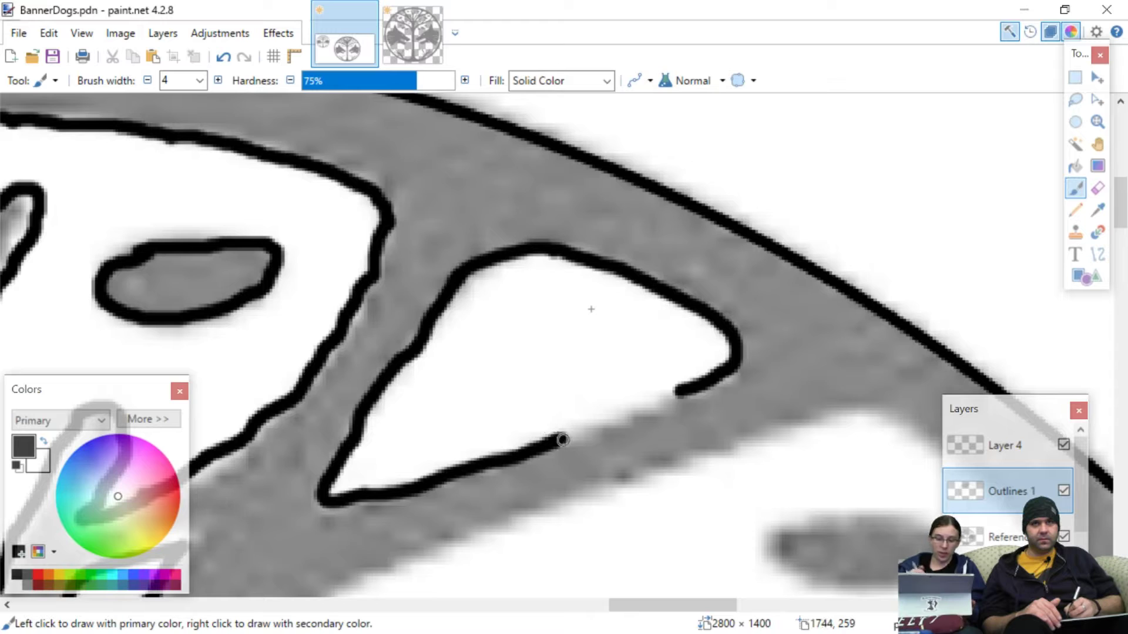
pyautogui.moveTo(564, 439); pyautogui.dragTo(671, 390)
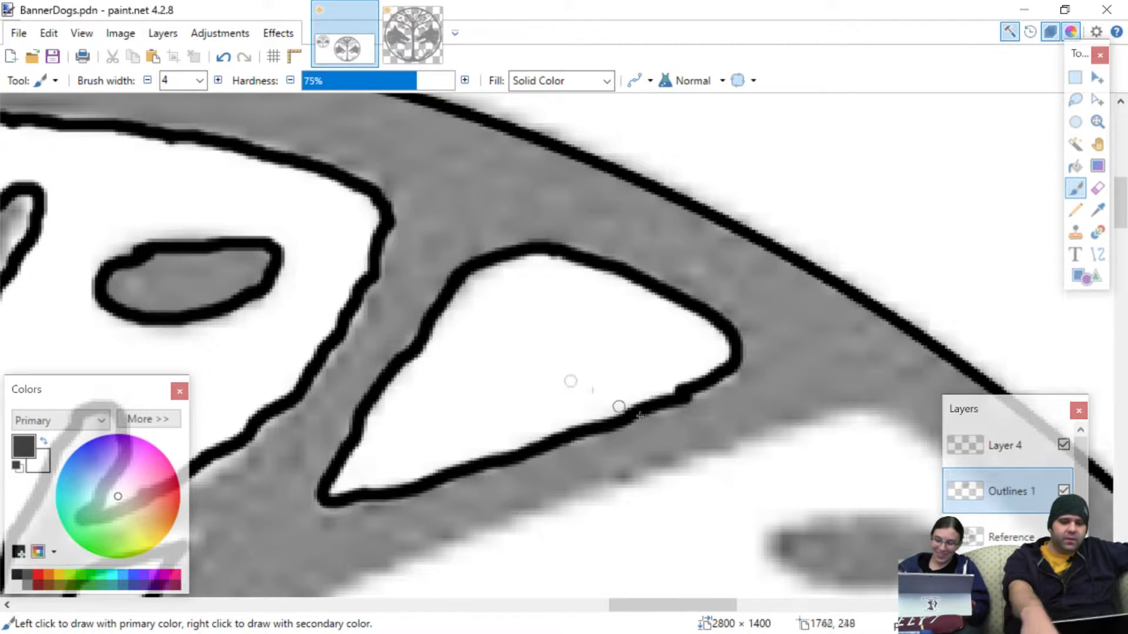
# - Examine the whole emblem to compare the traced openings with the areas of the reference still lacking outlines
pyautogui.scroll(-3, 425, 322)
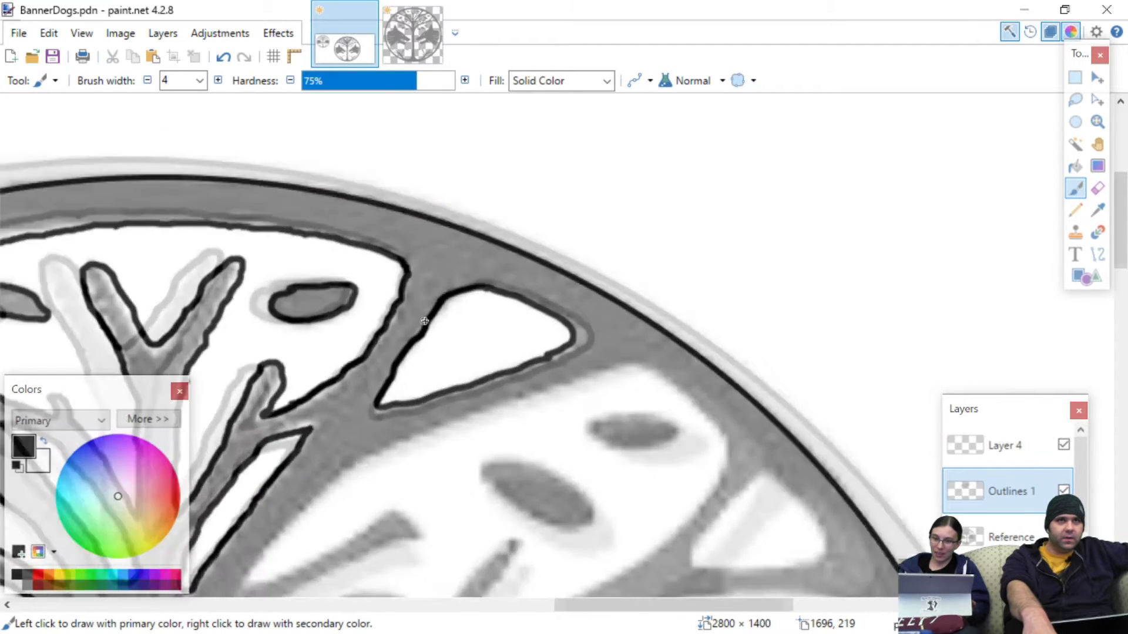
pyautogui.scroll(-2, 455, 344)
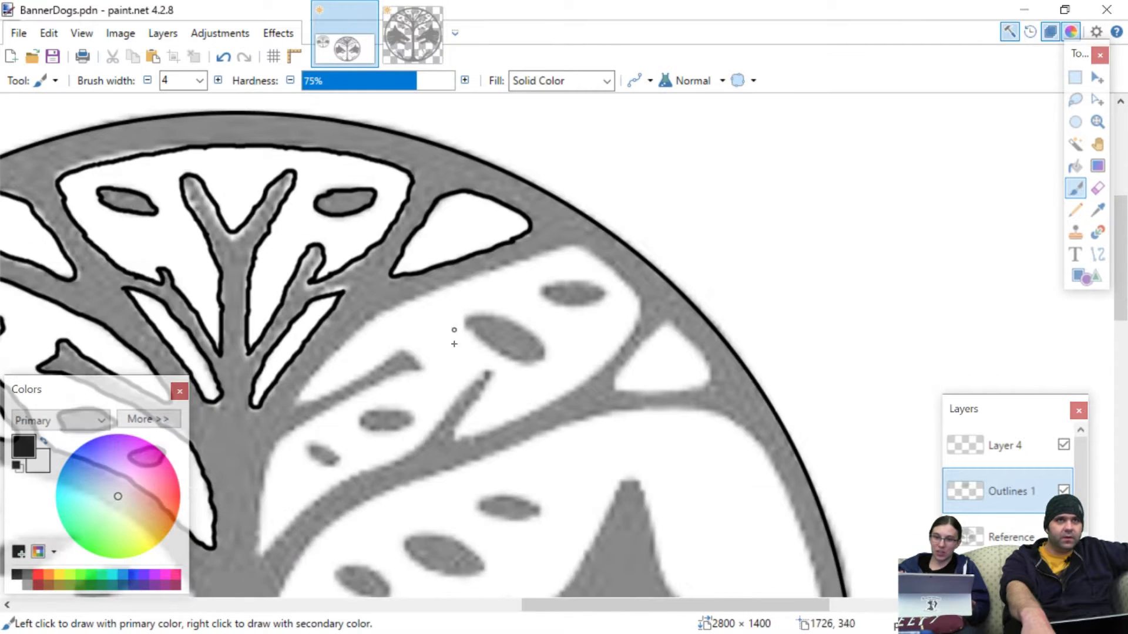
pyautogui.scroll(-2, 466, 511)
pyautogui.scroll(-4, 466, 498)
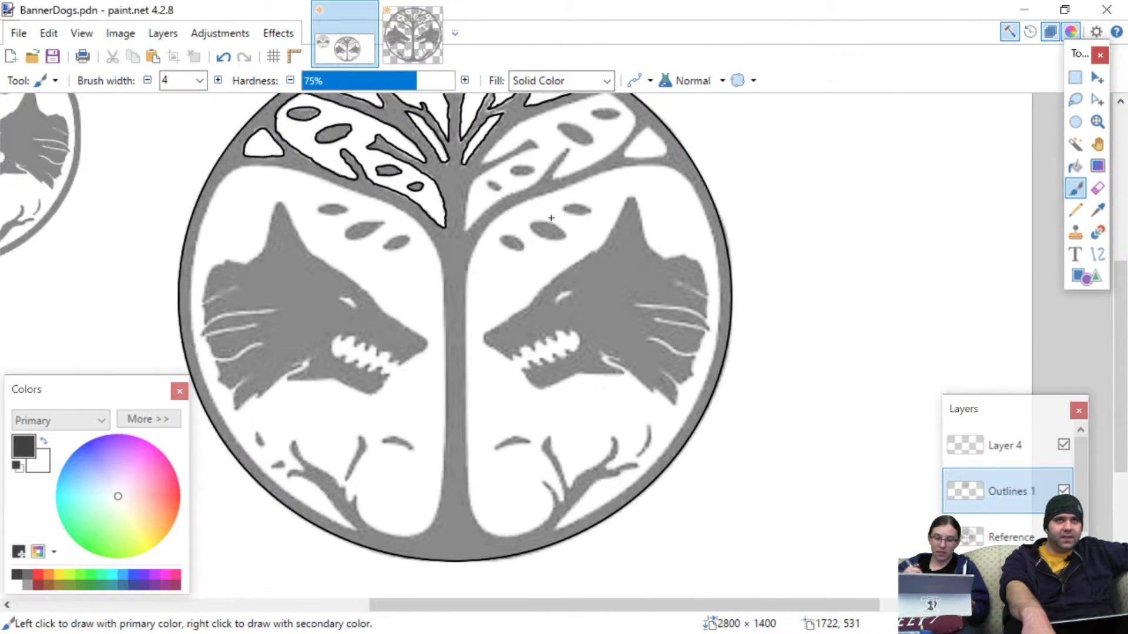
pyautogui.moveTo(551, 218); pyautogui.dragTo(559, 267)
pyautogui.scroll(-1, 558, 265)
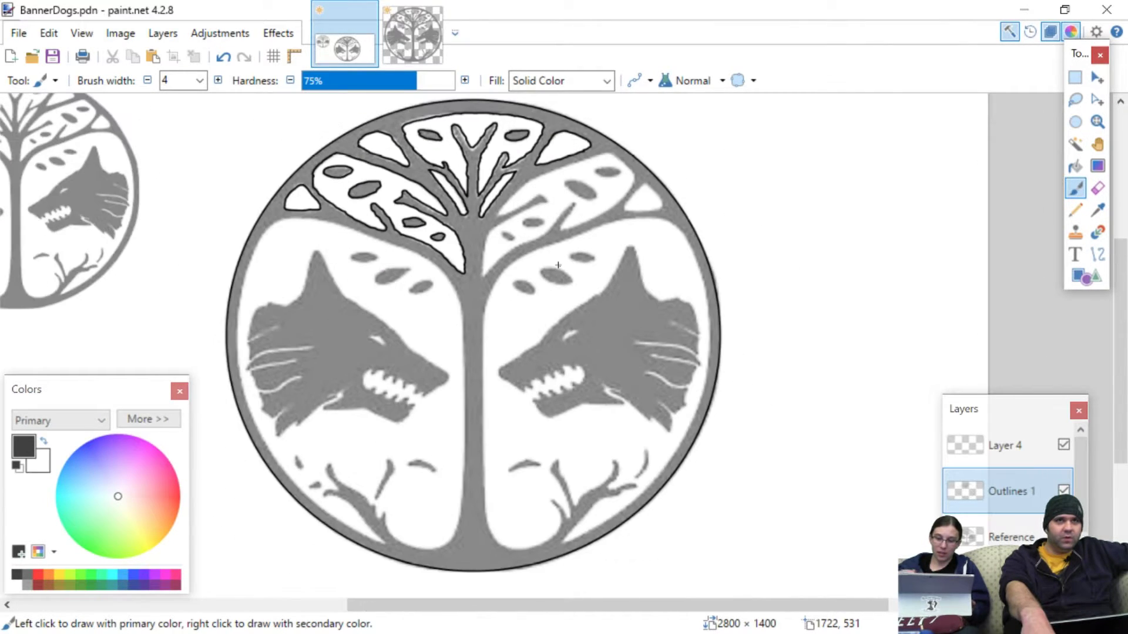
pyautogui.moveTo(516, 174); pyautogui.dragTo(490, 210)
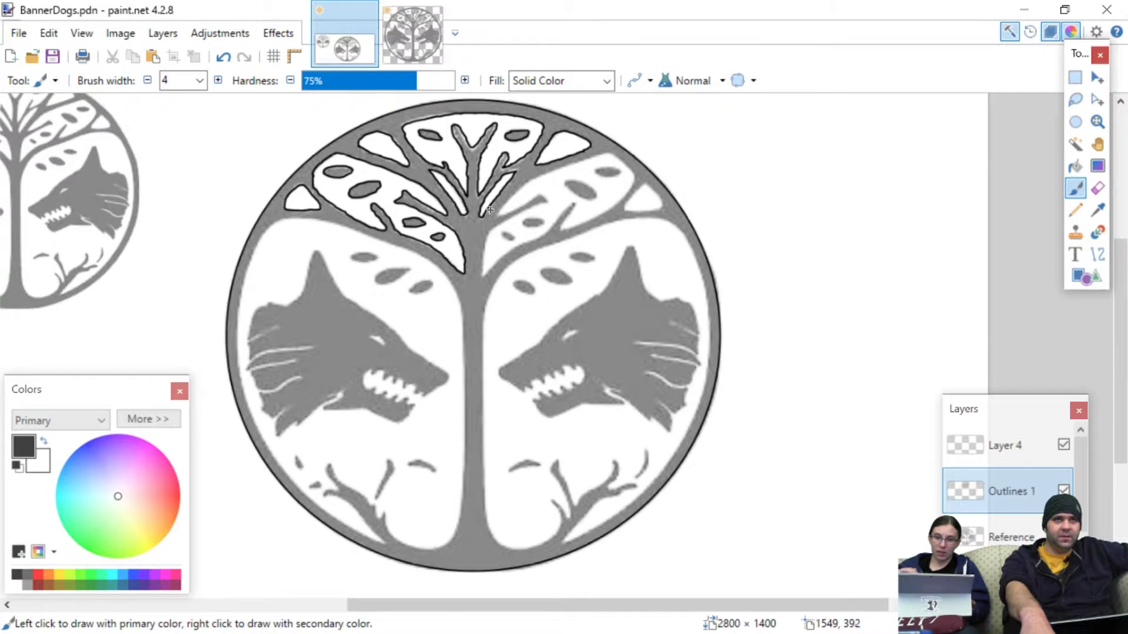
# - Trace the large right opening's inner corner and the flared twig, around its tip and partway back along its lower edge
pyautogui.scroll(3, 480, 269)
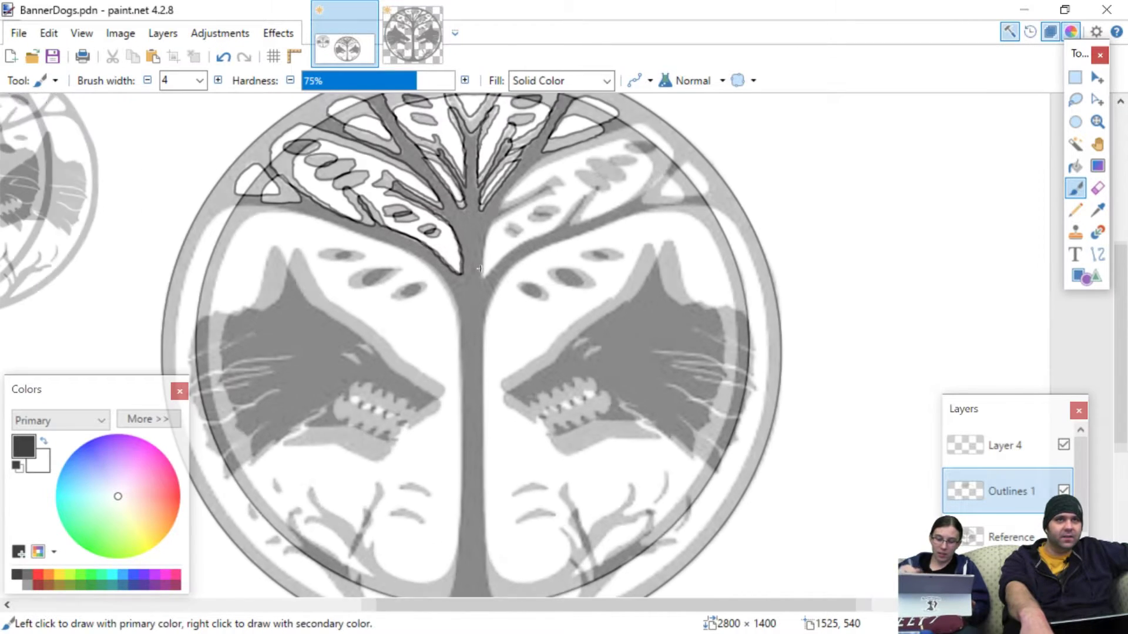
pyautogui.scroll(-2, 481, 269)
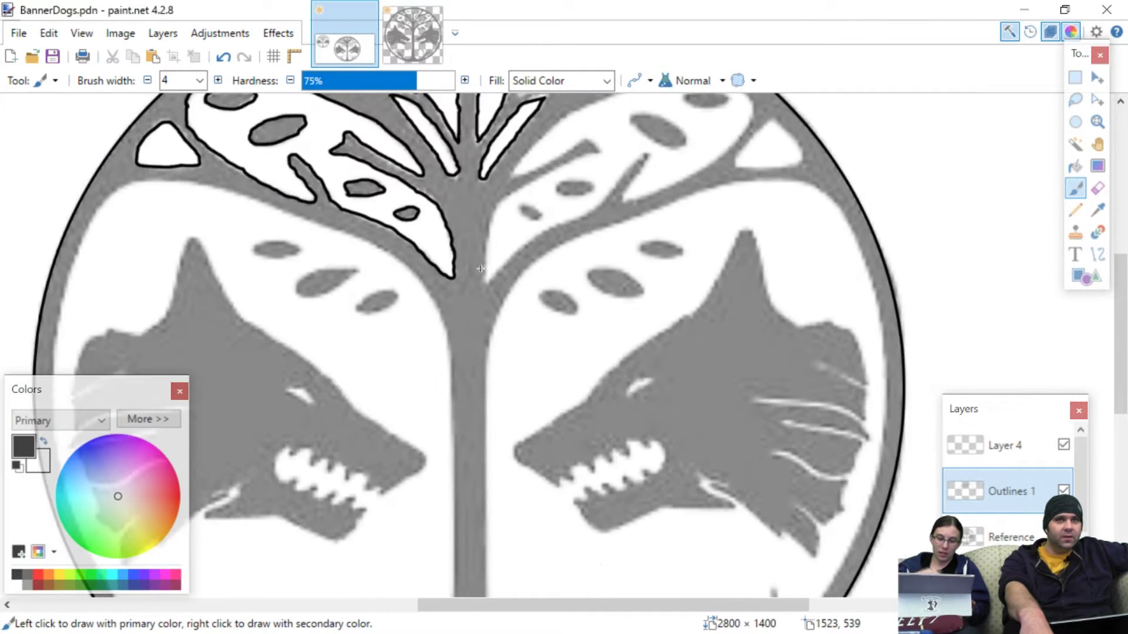
pyautogui.scroll(3, 481, 268)
pyautogui.moveTo(519, 244); pyautogui.dragTo(411, 522)
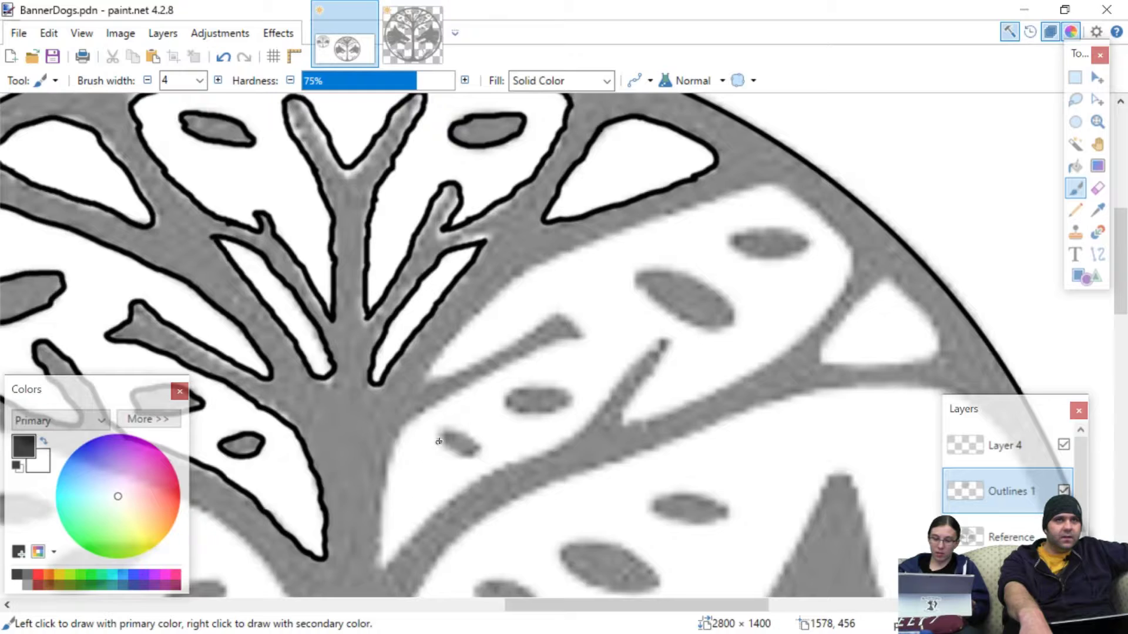
pyautogui.scroll(1, 439, 441)
pyautogui.scroll(2, 619, 287)
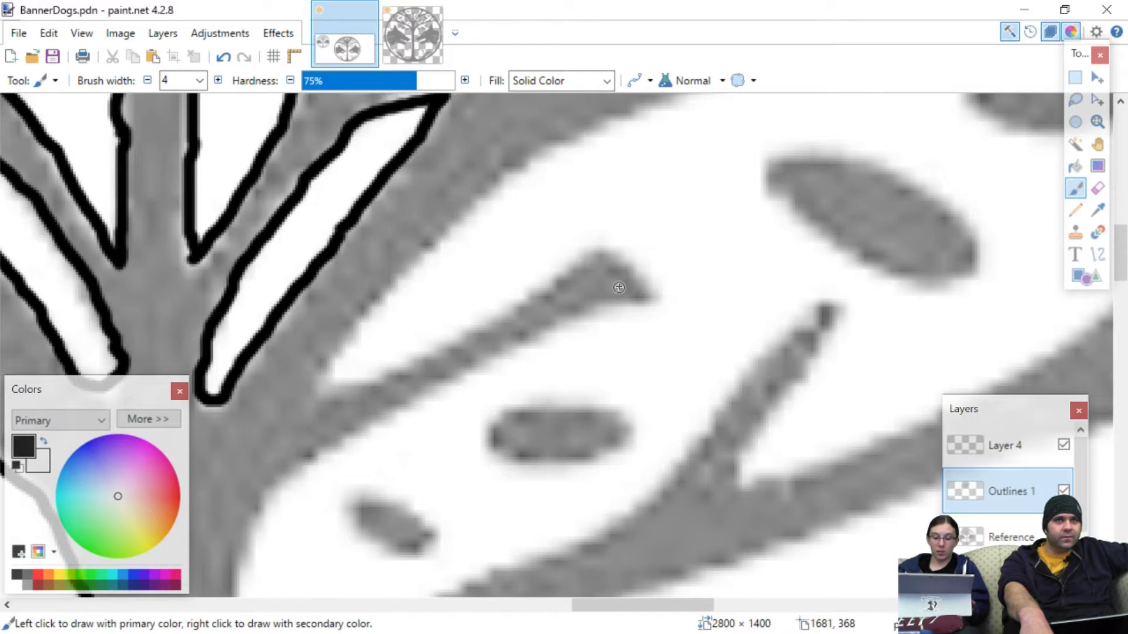
pyautogui.moveTo(637, 269); pyautogui.dragTo(594, 385)
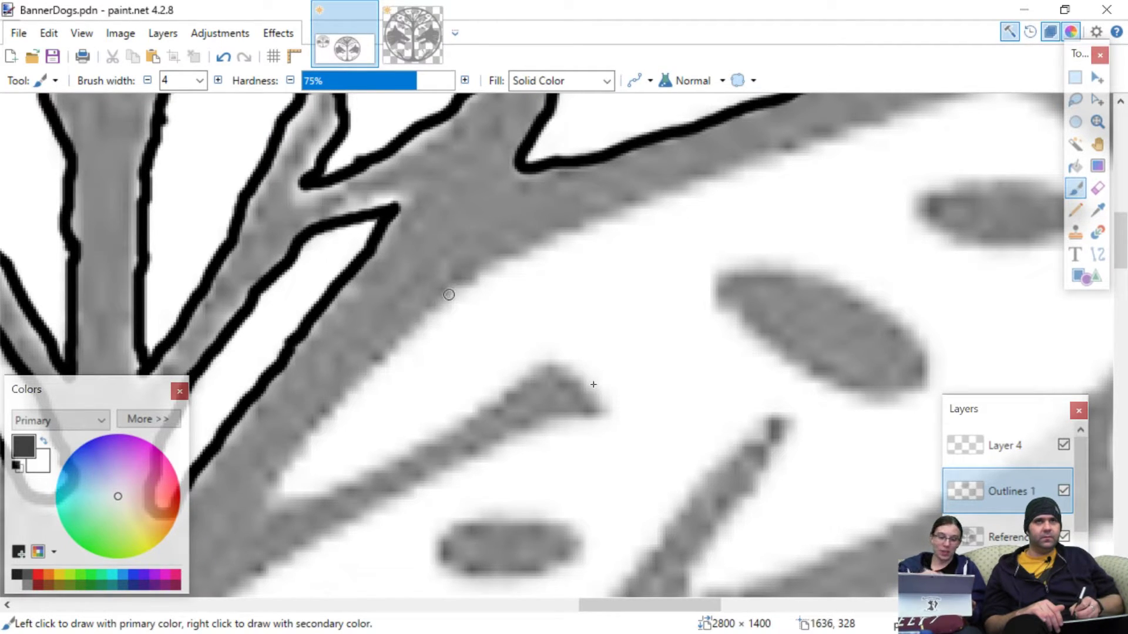
pyautogui.moveTo(434, 313)
pyautogui.mouseDown()
pyautogui.moveTo(354, 374)
pyautogui.moveTo(278, 465)
pyautogui.moveTo(276, 491)
pyautogui.moveTo(330, 494)
pyautogui.moveTo(396, 466)
pyautogui.moveTo(541, 363)
pyautogui.mouseUp()
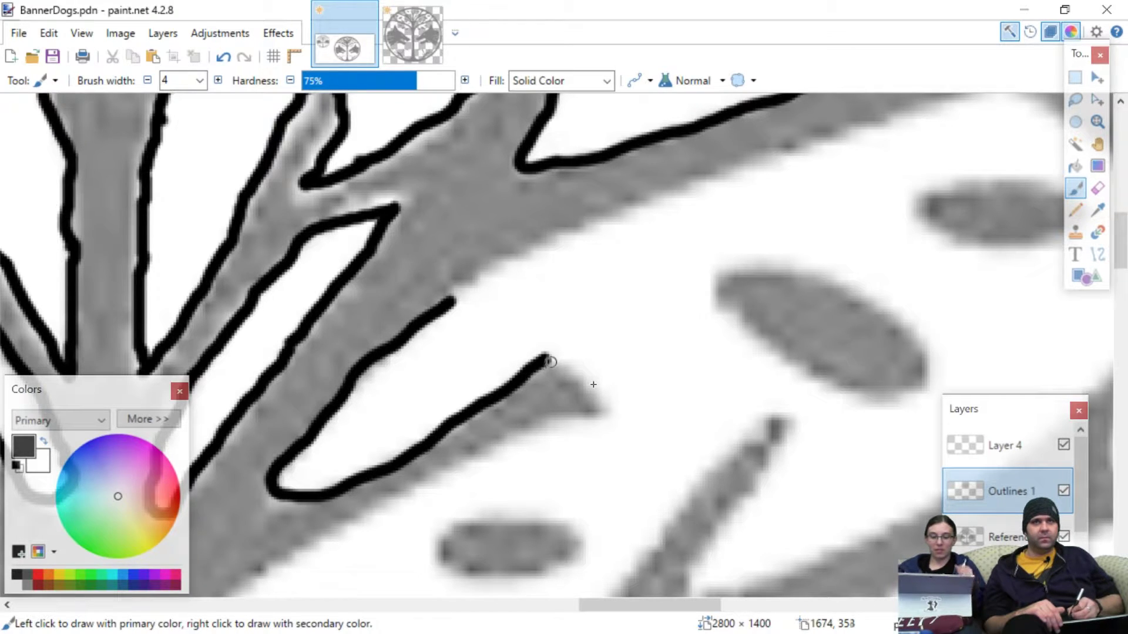
pyautogui.moveTo(553, 357)
pyautogui.mouseDown()
pyautogui.moveTo(600, 400)
pyautogui.moveTo(597, 413)
pyautogui.moveTo(545, 424)
pyautogui.moveTo(432, 483)
pyautogui.mouseUp()
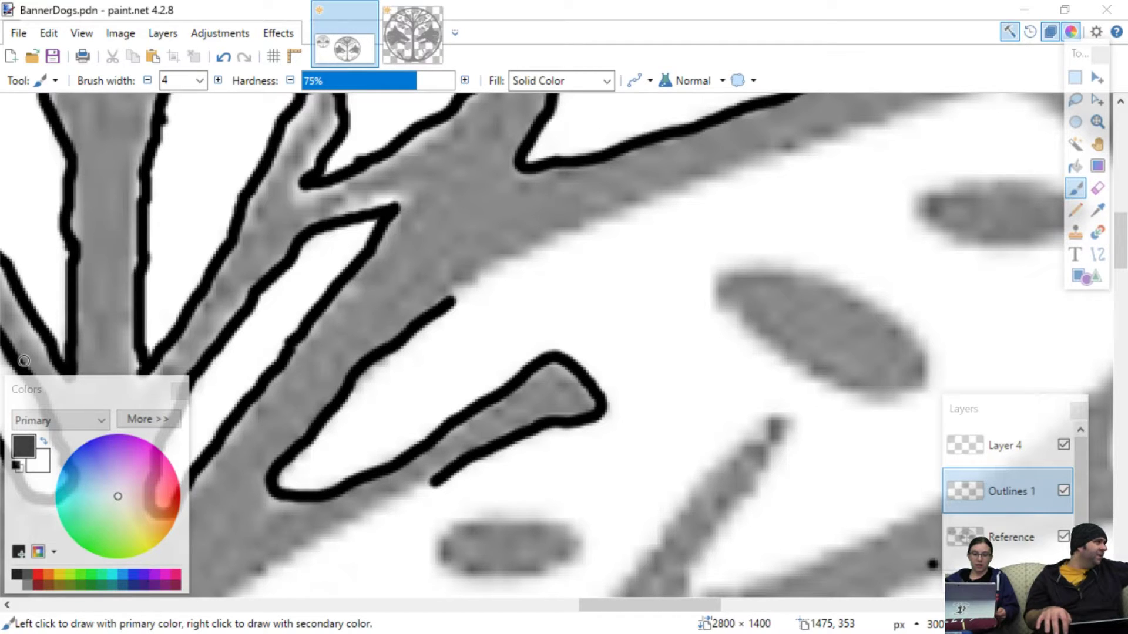
# - Open the saladin man 1.PNG sketch from the file browser, return to BannerDogs.pdn and save it
pyautogui.press('super+e')
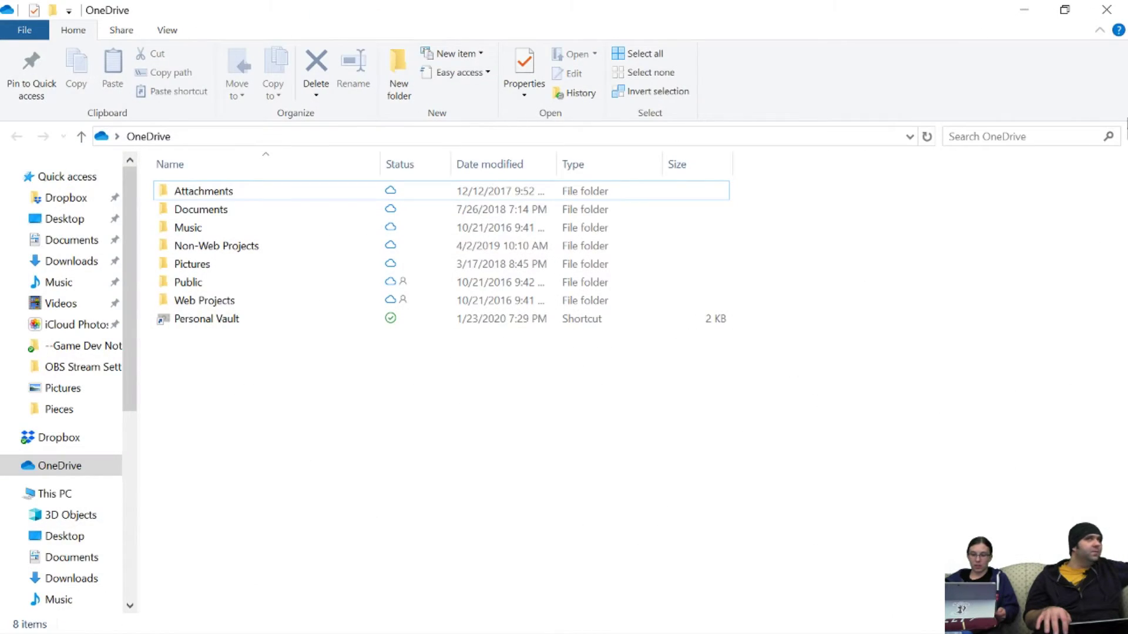
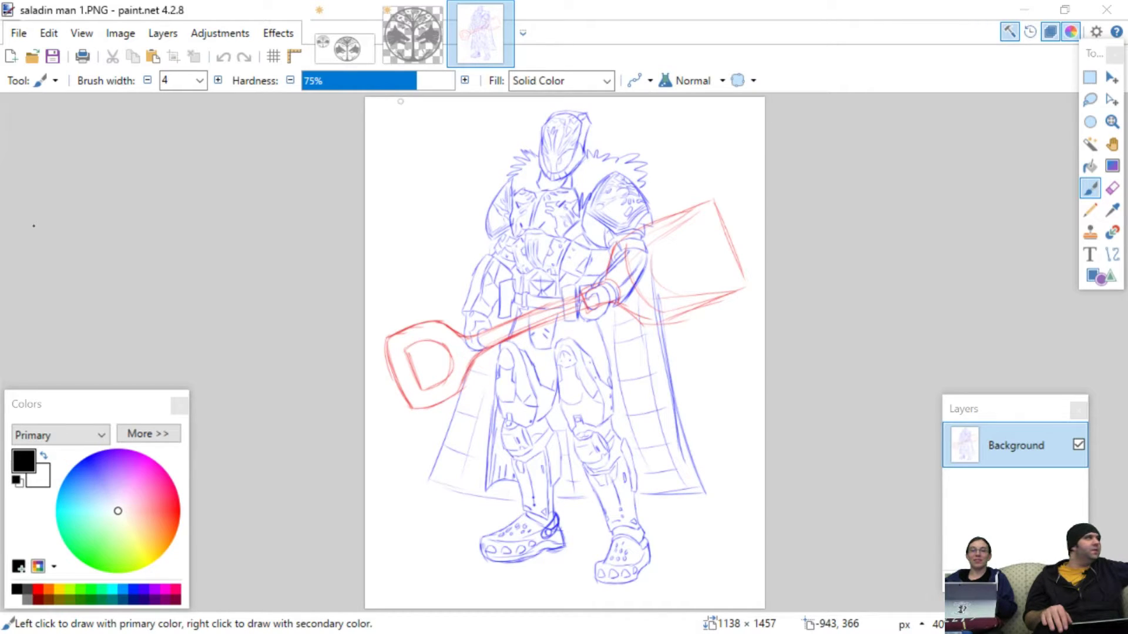
pyautogui.click(322, 53)
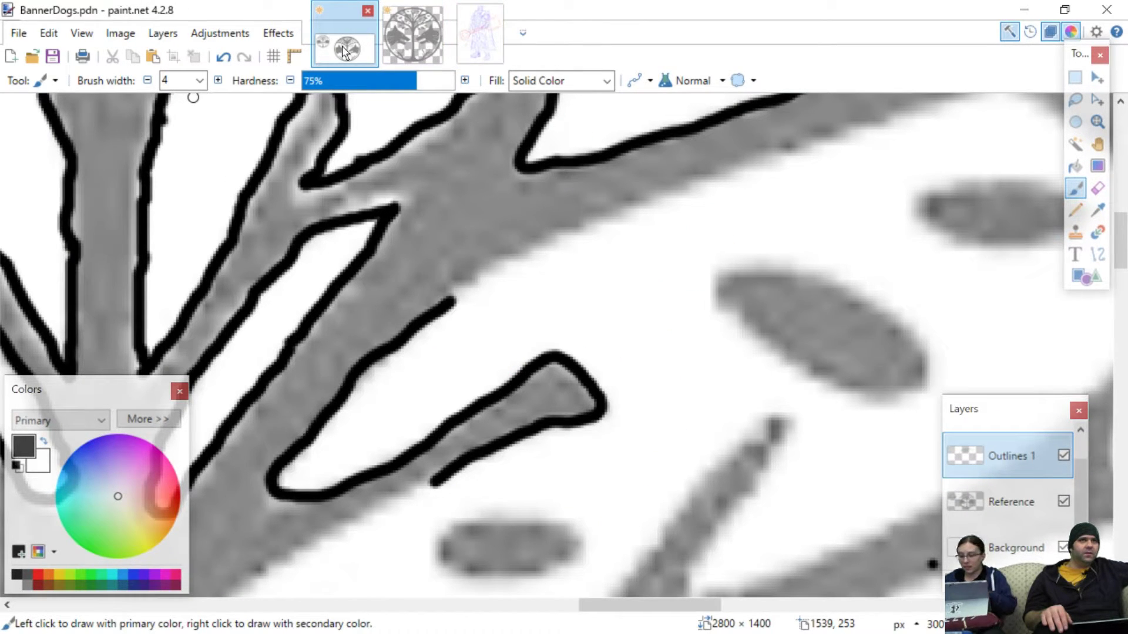
pyautogui.hotkey('ctrl', 's')
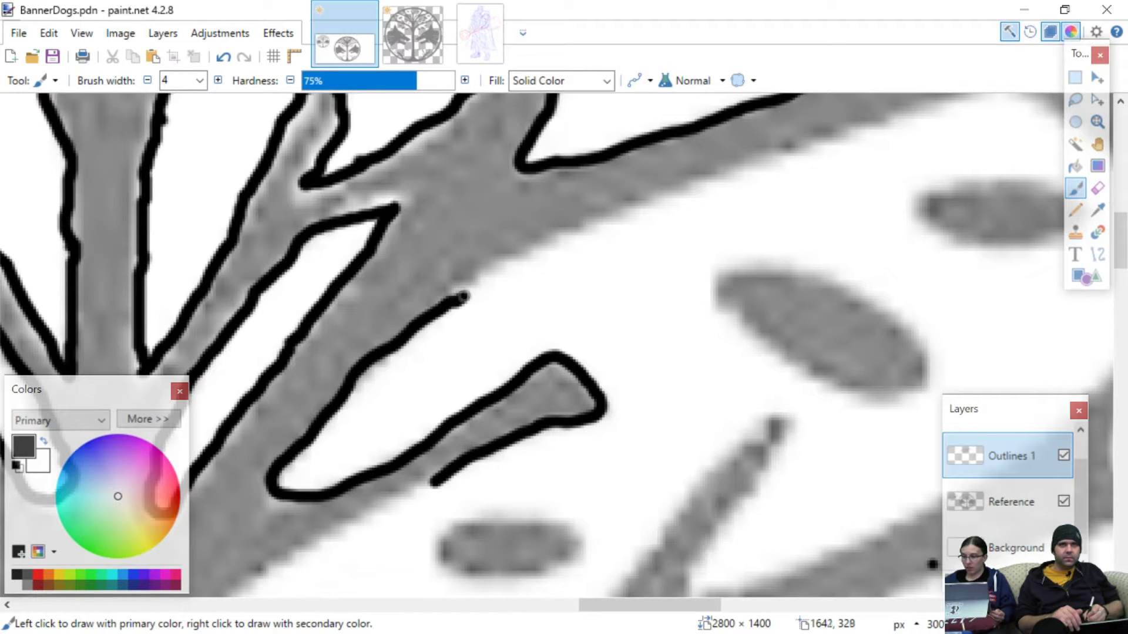
# - Trace the large right opening's upper edge out to the rim, around its rounded outer corner and partway down
pyautogui.moveTo(477, 289)
pyautogui.mouseDown()
pyautogui.moveTo(584, 235)
pyautogui.moveTo(871, 137)
pyautogui.mouseUp()
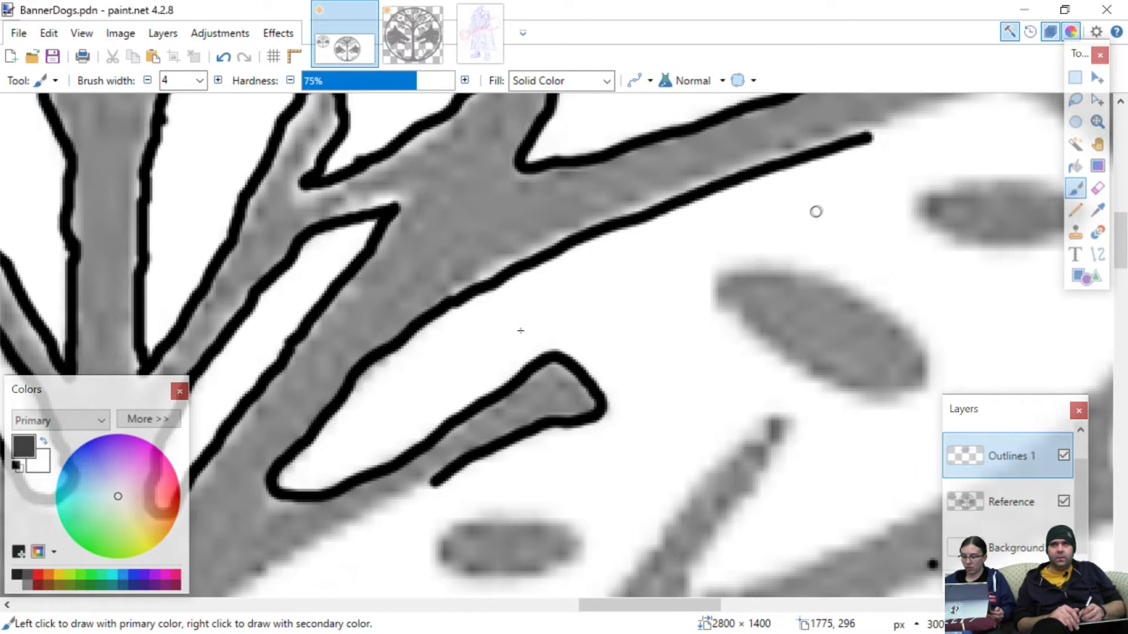
pyautogui.scroll(2, 820, 206)
pyautogui.hscroll(5, 820, 207)
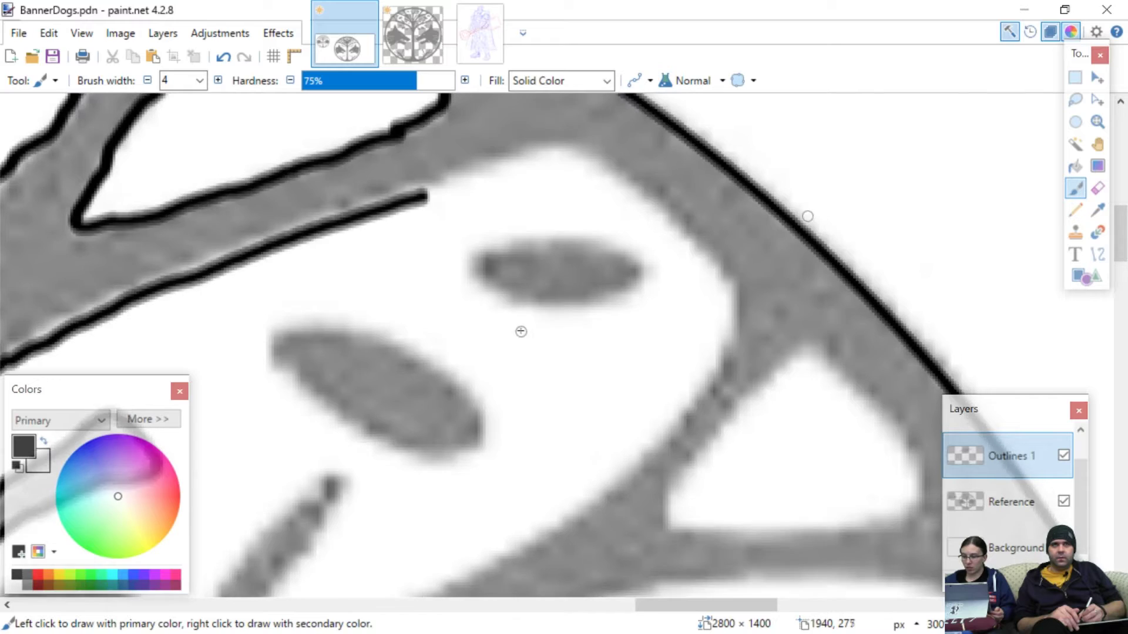
pyautogui.scroll(1, 813, 222)
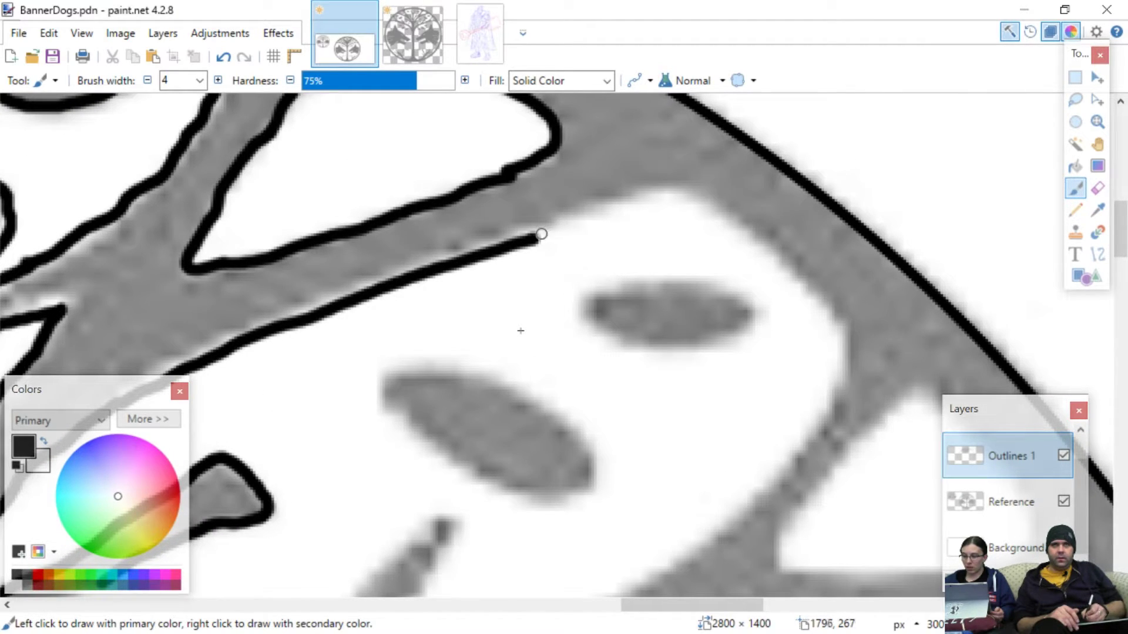
pyautogui.moveTo(534, 238)
pyautogui.mouseDown()
pyautogui.moveTo(645, 201)
pyautogui.moveTo(676, 198)
pyautogui.moveTo(725, 219)
pyautogui.moveTo(827, 309)
pyautogui.moveTo(840, 357)
pyautogui.moveTo(828, 370)
pyautogui.mouseUp()
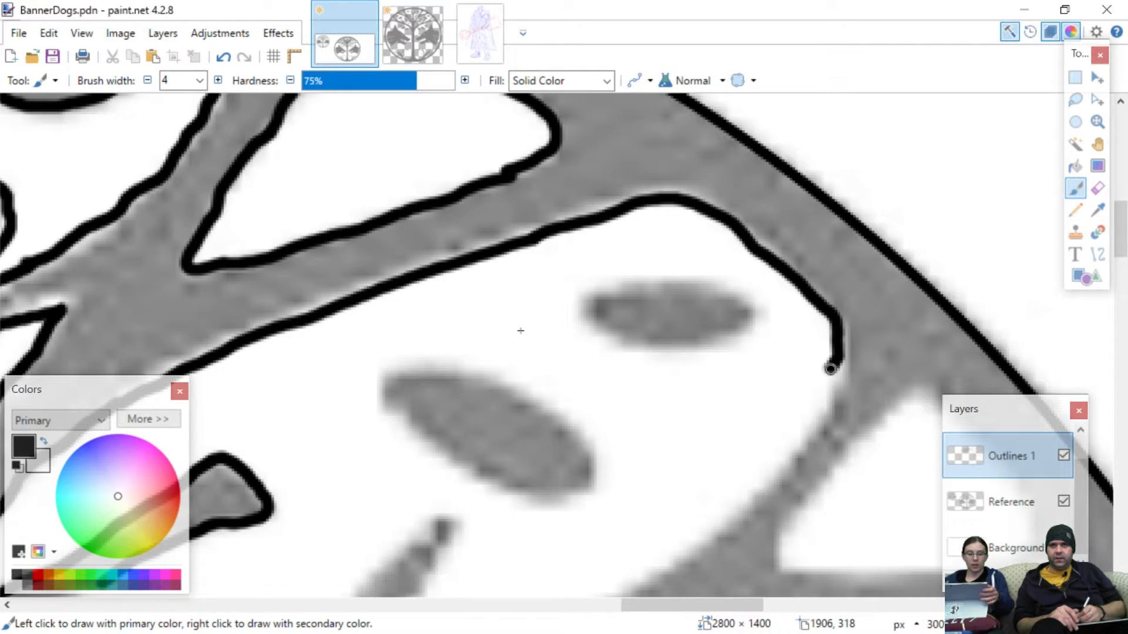
pyautogui.moveTo(830, 377); pyautogui.dragTo(778, 455)
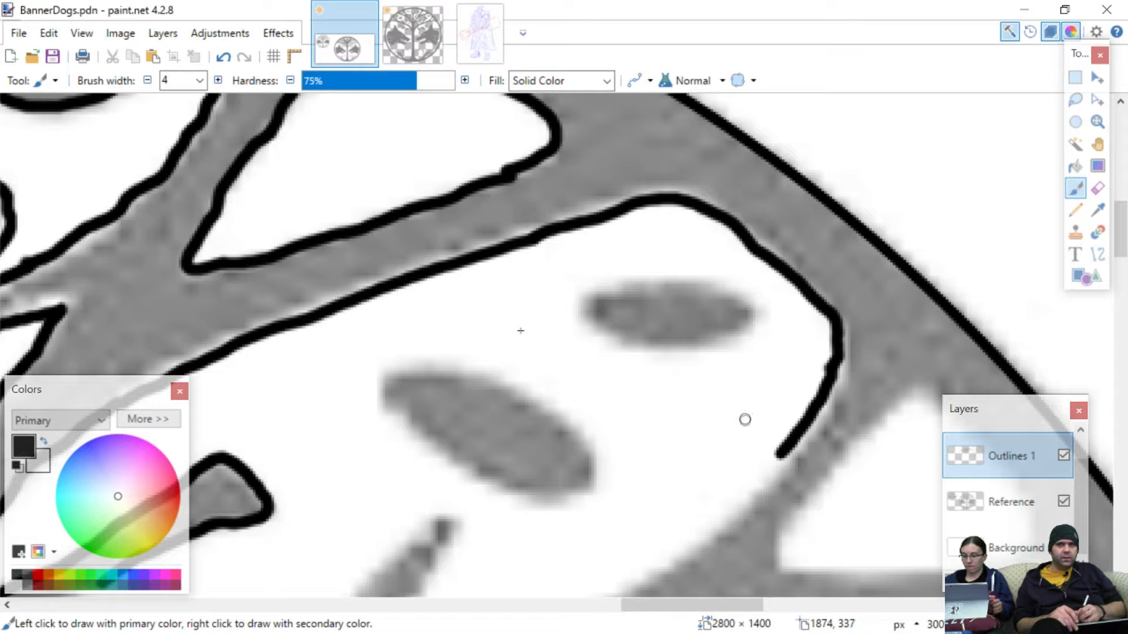
# - Erase the stray black dot on the branch below the large right opening and return to the Paintbrush
pyautogui.scroll(-3, 757, 419)
pyautogui.hscroll(-4, 756, 420)
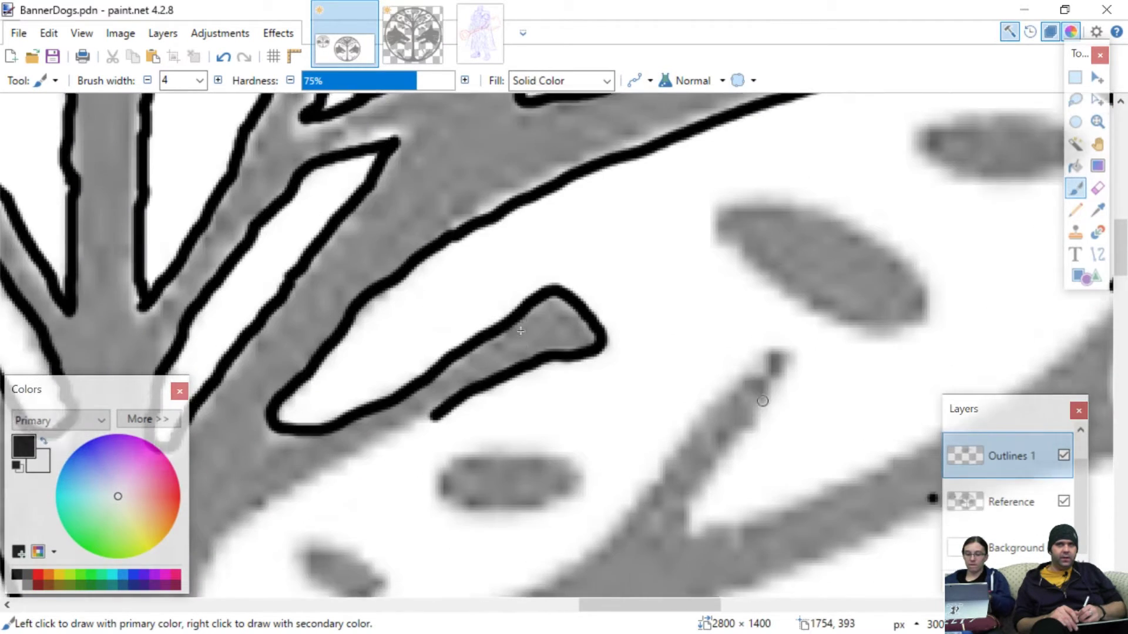
pyautogui.hscroll(4, 757, 394)
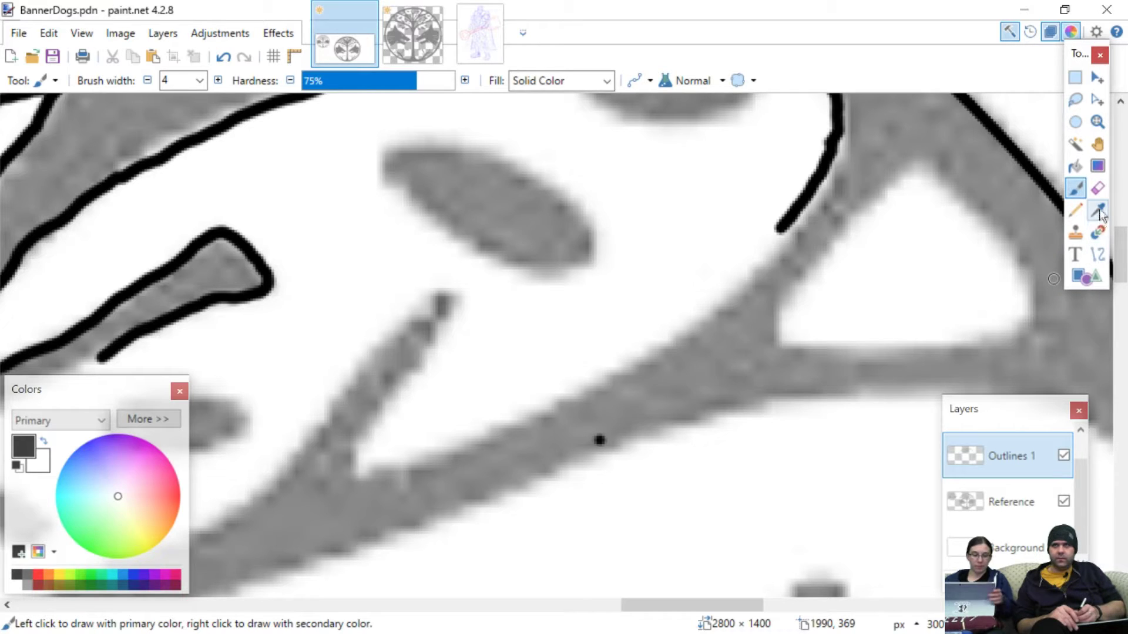
pyautogui.click(1098, 188)
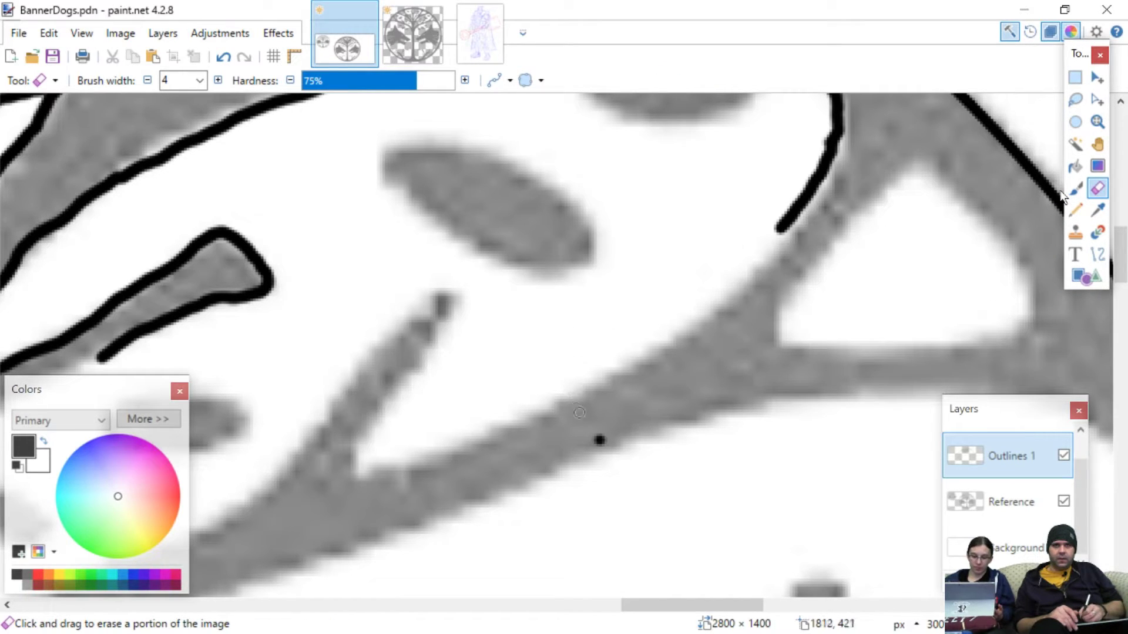
pyautogui.moveTo(602, 441); pyautogui.dragTo(598, 445)
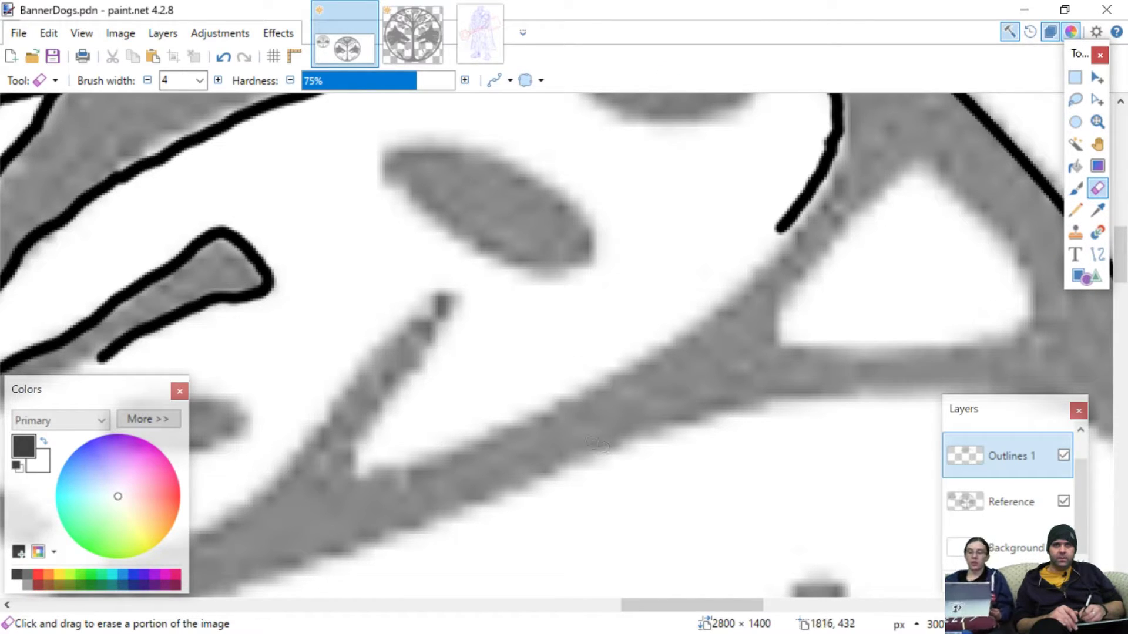
pyautogui.click(1076, 188)
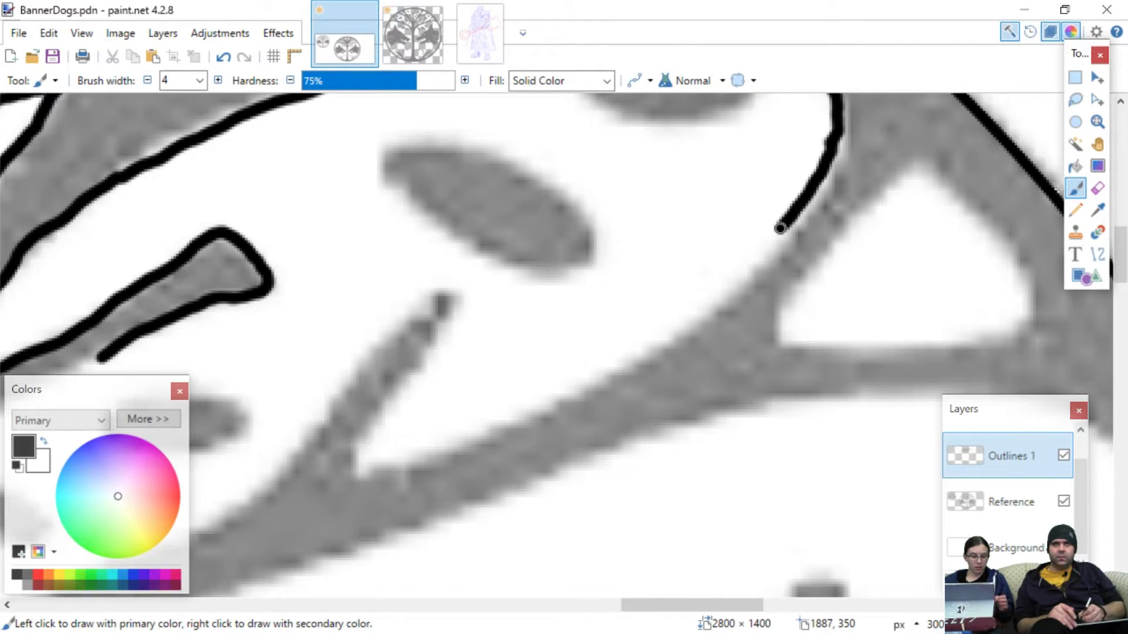
# - Trace the large right opening's lower edge inward, around the pointed corner and up the narrow twig's outer side
pyautogui.moveTo(772, 236)
pyautogui.mouseDown()
pyautogui.moveTo(729, 285)
pyautogui.moveTo(602, 365)
pyautogui.mouseUp()
pyautogui.hotkey('ctrl', 'z')
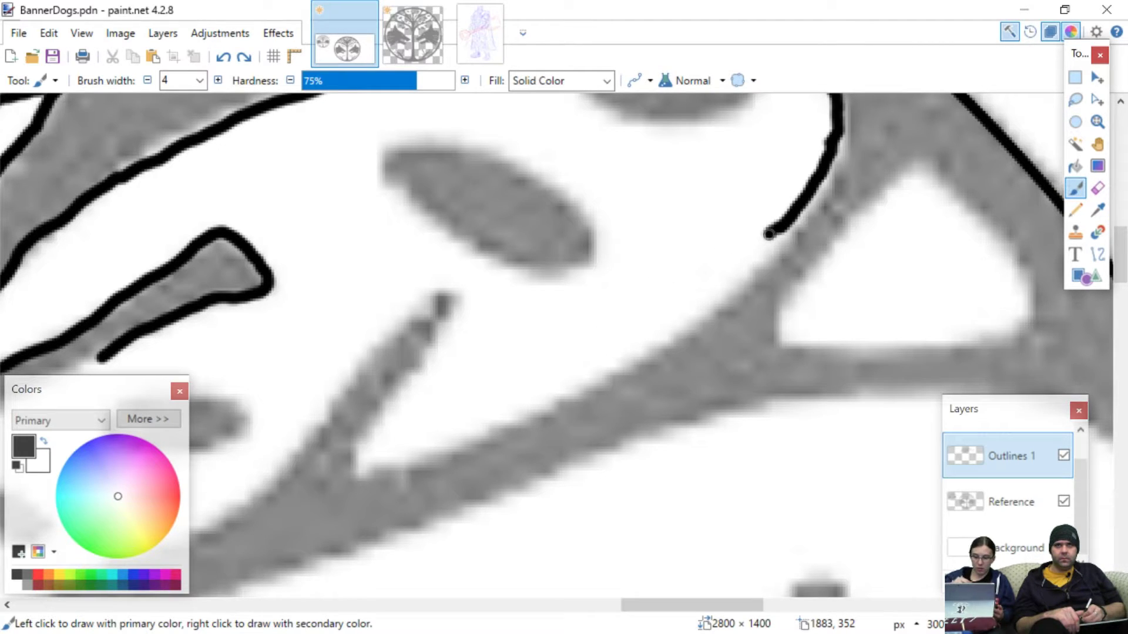
pyautogui.moveTo(772, 233)
pyautogui.mouseDown()
pyautogui.moveTo(717, 300)
pyautogui.moveTo(570, 375)
pyautogui.mouseUp()
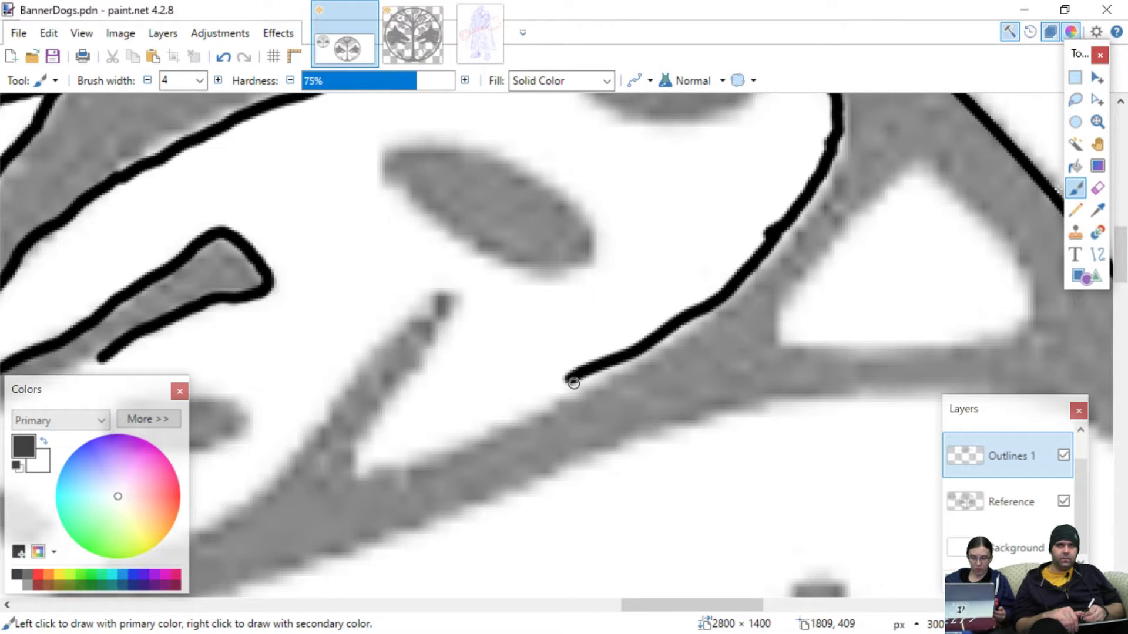
pyautogui.moveTo(571, 385); pyautogui.dragTo(478, 416)
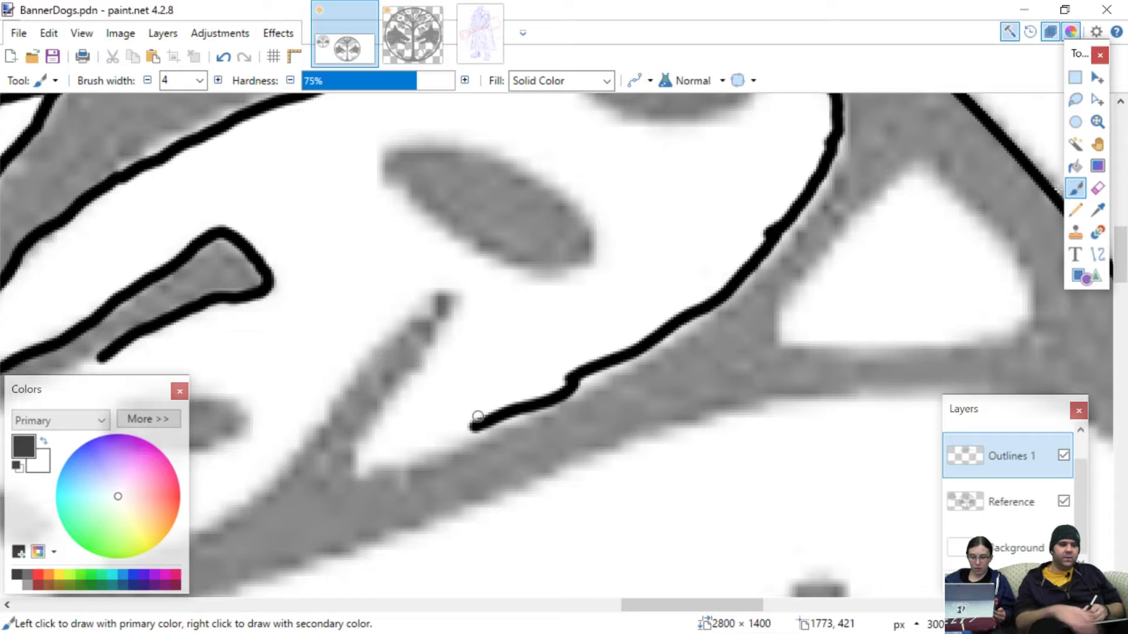
pyautogui.hotkey('ctrl', 'z')
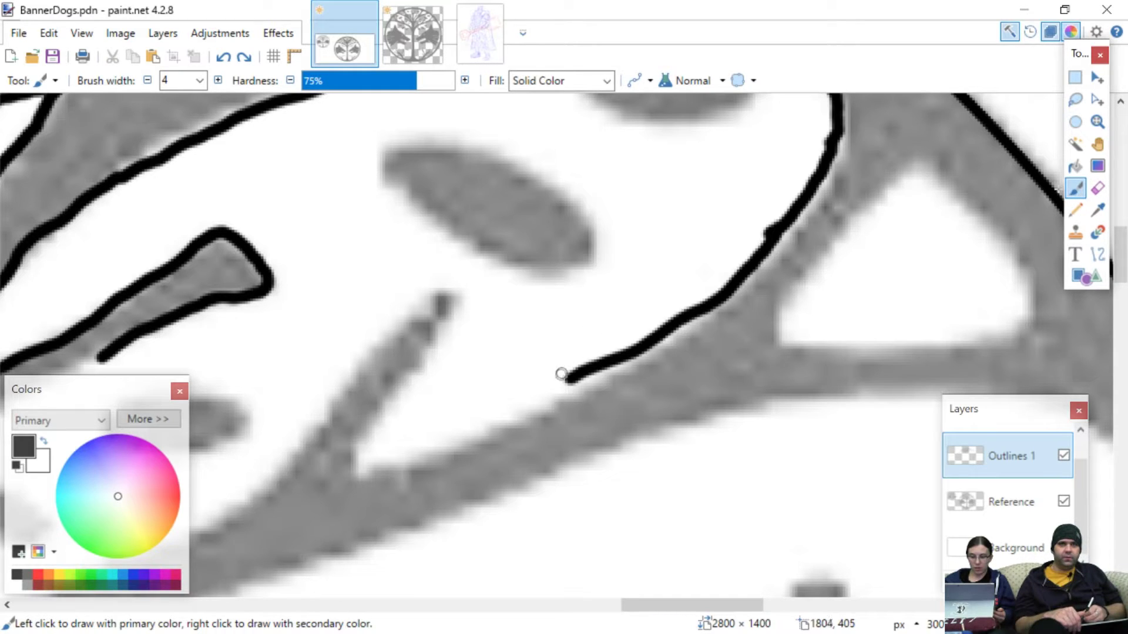
pyautogui.moveTo(569, 382); pyautogui.dragTo(464, 426)
pyautogui.hotkey('ctrl', 'z')
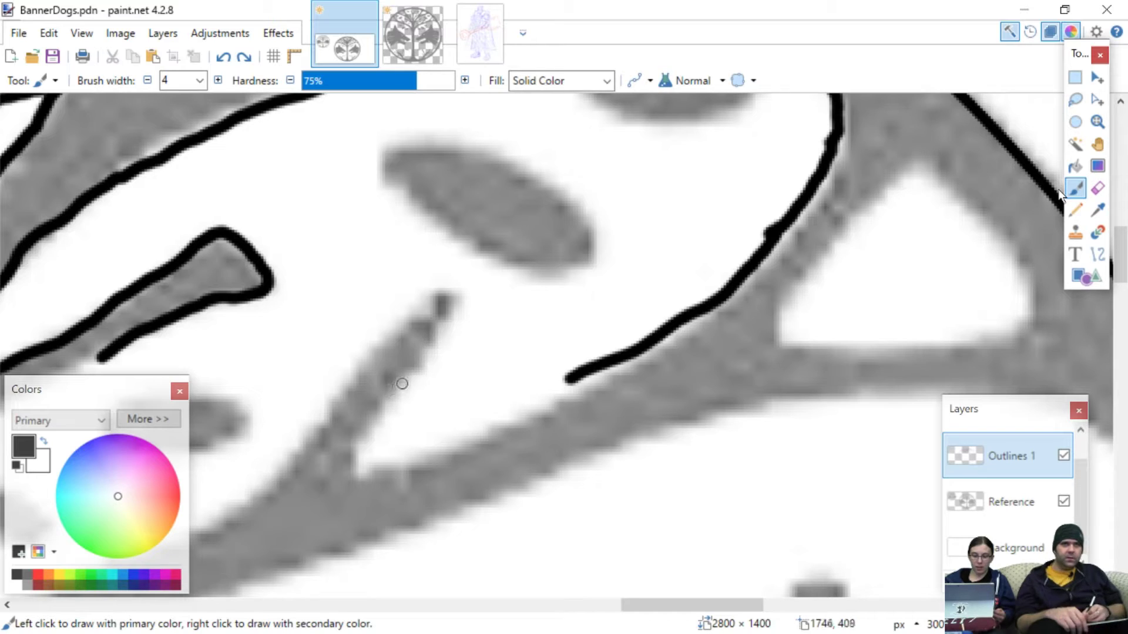
pyautogui.moveTo(460, 319)
pyautogui.mouseDown()
pyautogui.moveTo(376, 406)
pyautogui.moveTo(355, 460)
pyautogui.moveTo(445, 441)
pyautogui.moveTo(563, 385)
pyautogui.moveTo(553, 383)
pyautogui.mouseUp()
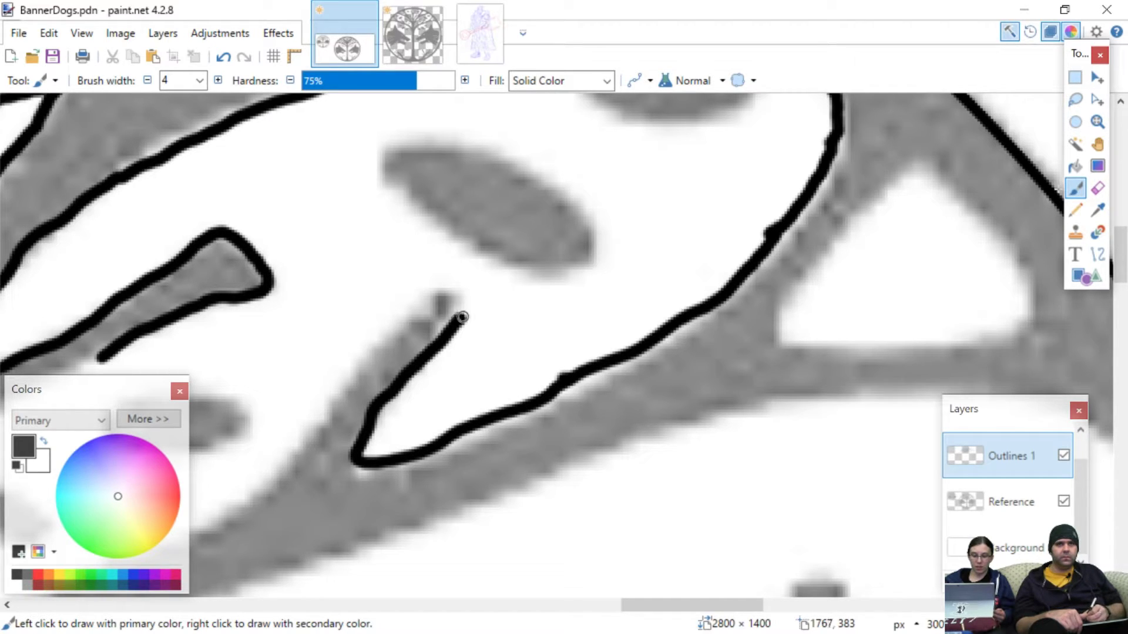
# - Trace around the narrow twig's tip, down its inner side and onto the upper edge of the lower branch
pyautogui.moveTo(467, 315)
pyautogui.mouseDown()
pyautogui.moveTo(464, 294)
pyautogui.moveTo(424, 289)
pyautogui.moveTo(378, 336)
pyautogui.mouseUp()
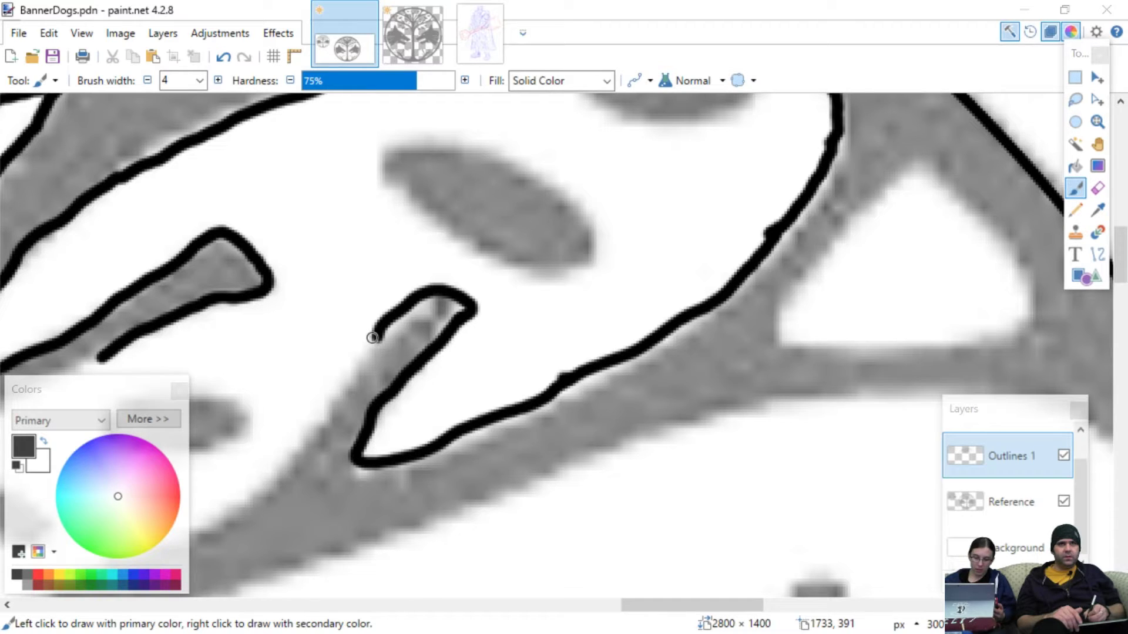
pyautogui.moveTo(379, 338); pyautogui.dragTo(289, 459)
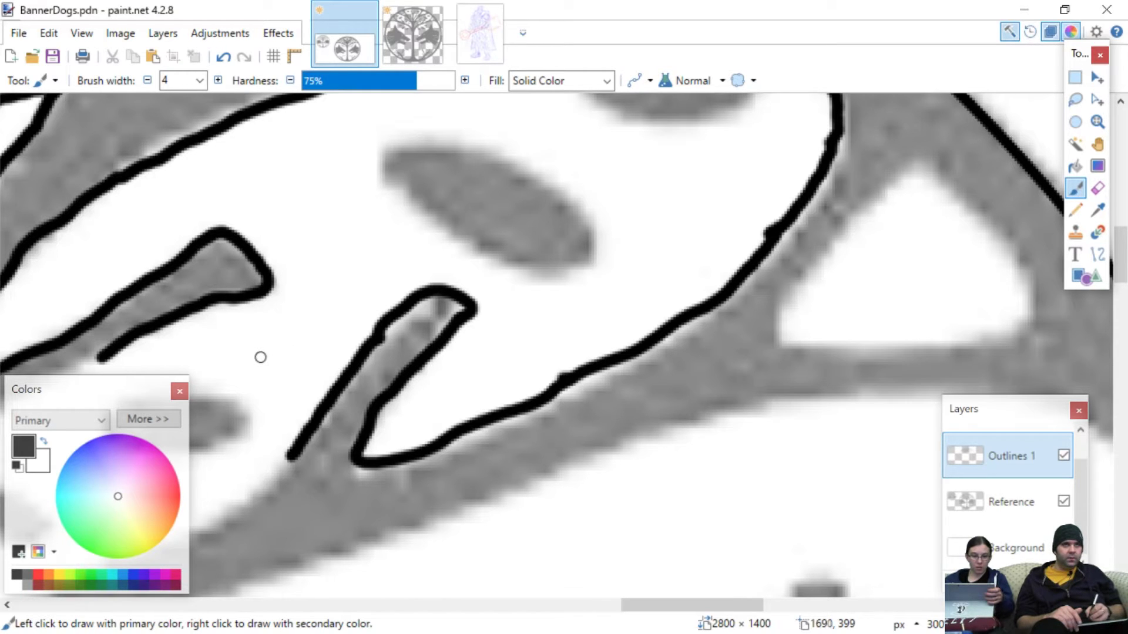
pyautogui.hscroll(-10, 262, 358)
pyautogui.scroll(-3, 263, 358)
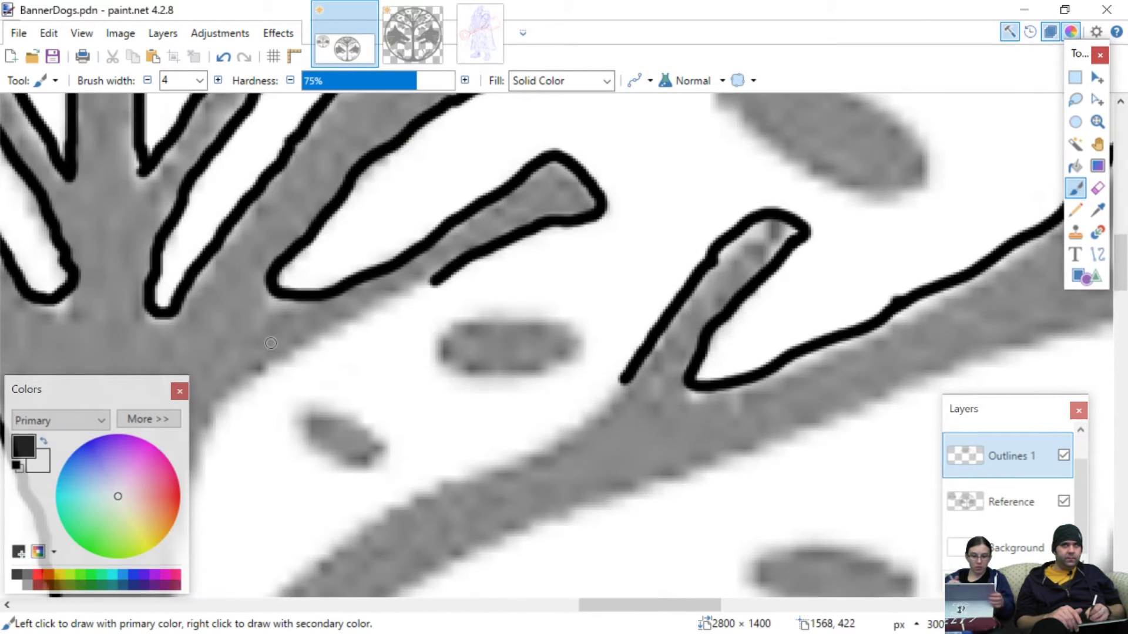
pyautogui.hscroll(4, 279, 334)
pyautogui.scroll(-1, 279, 334)
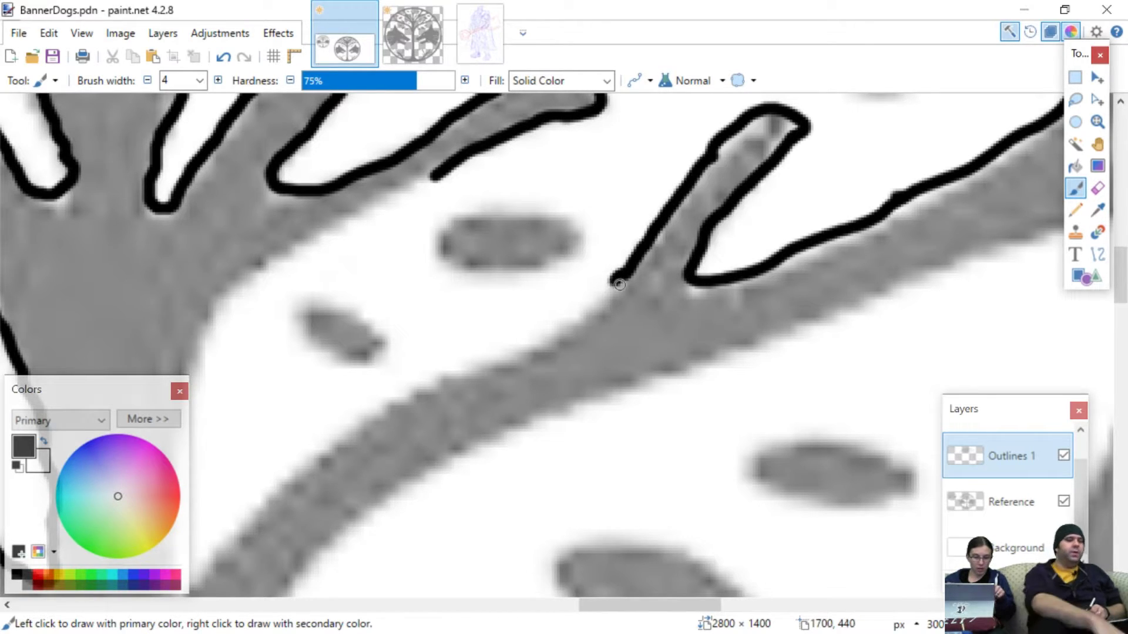
pyautogui.hotkey('ctrl', 'z')
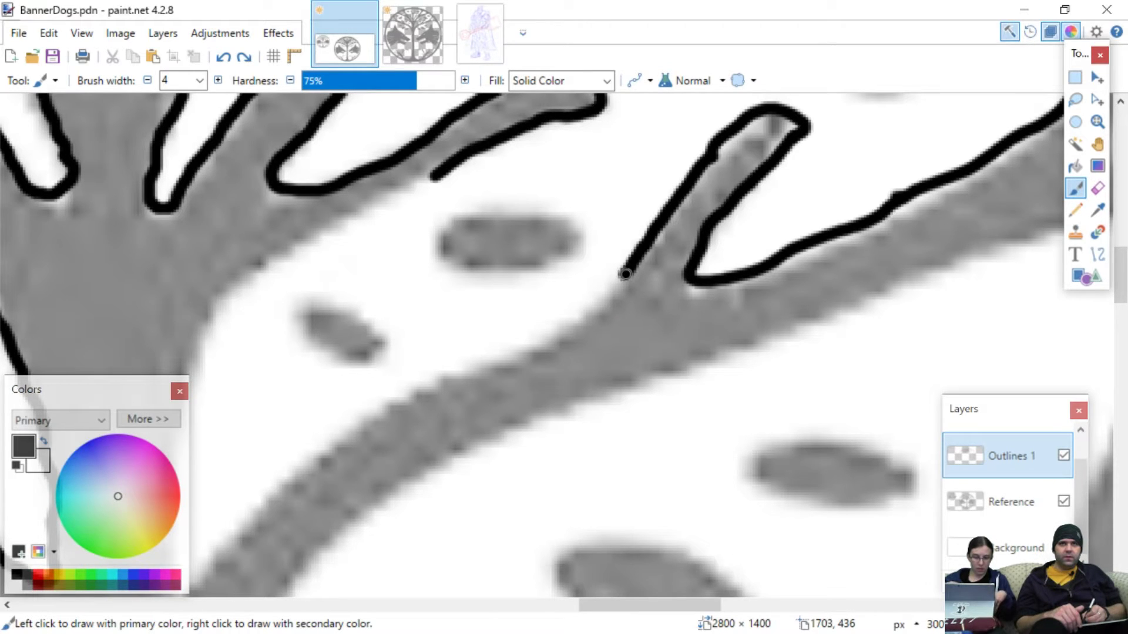
pyautogui.moveTo(616, 284); pyautogui.dragTo(512, 344)
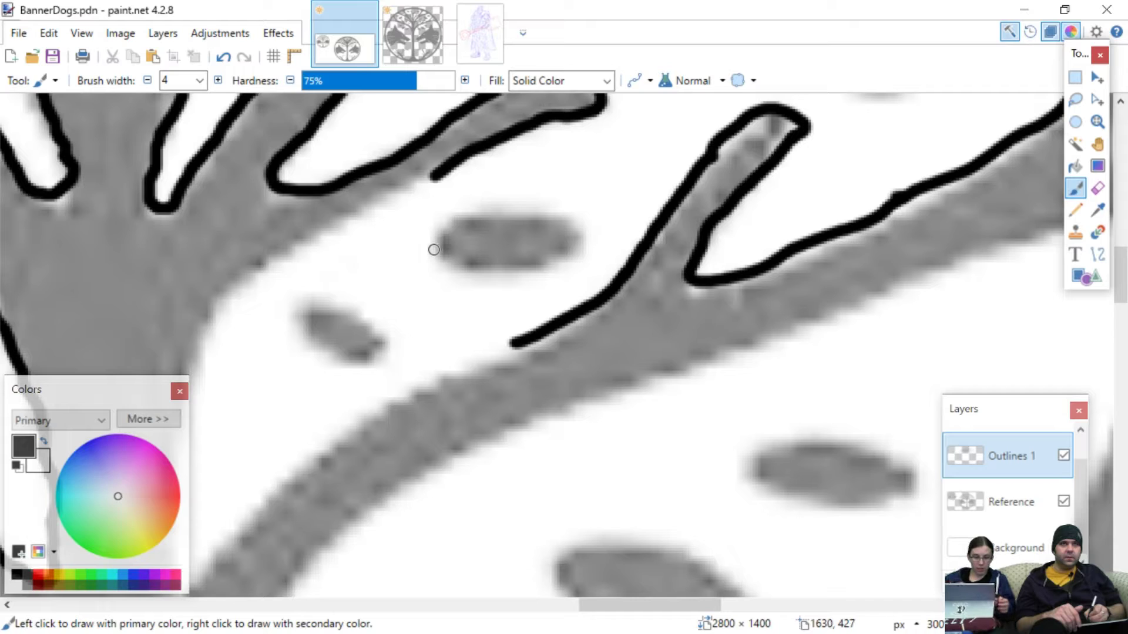
# - Trace closed outlines around the two small leaves between the flared twig and the lower right branch
pyautogui.moveTo(434, 251)
pyautogui.mouseDown()
pyautogui.moveTo(507, 276)
pyautogui.moveTo(592, 237)
pyautogui.moveTo(545, 217)
pyautogui.moveTo(479, 211)
pyautogui.moveTo(439, 223)
pyautogui.moveTo(429, 246)
pyautogui.mouseUp()
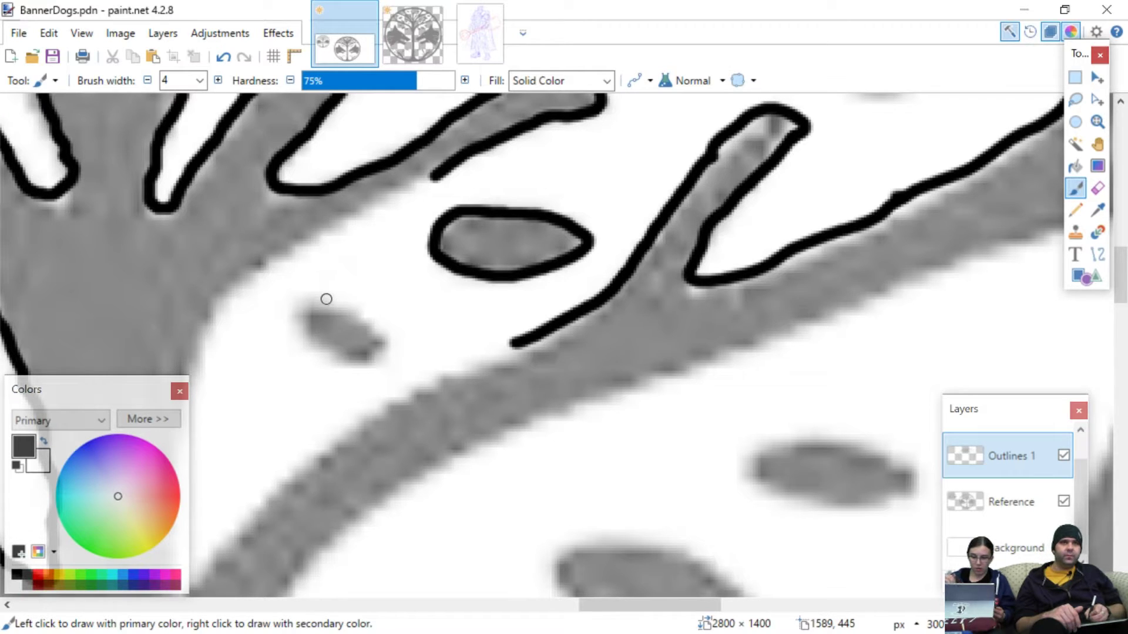
pyautogui.moveTo(327, 298)
pyautogui.mouseDown()
pyautogui.moveTo(379, 327)
pyautogui.moveTo(374, 360)
pyautogui.moveTo(318, 347)
pyautogui.moveTo(301, 311)
pyautogui.moveTo(322, 299)
pyautogui.mouseUp()
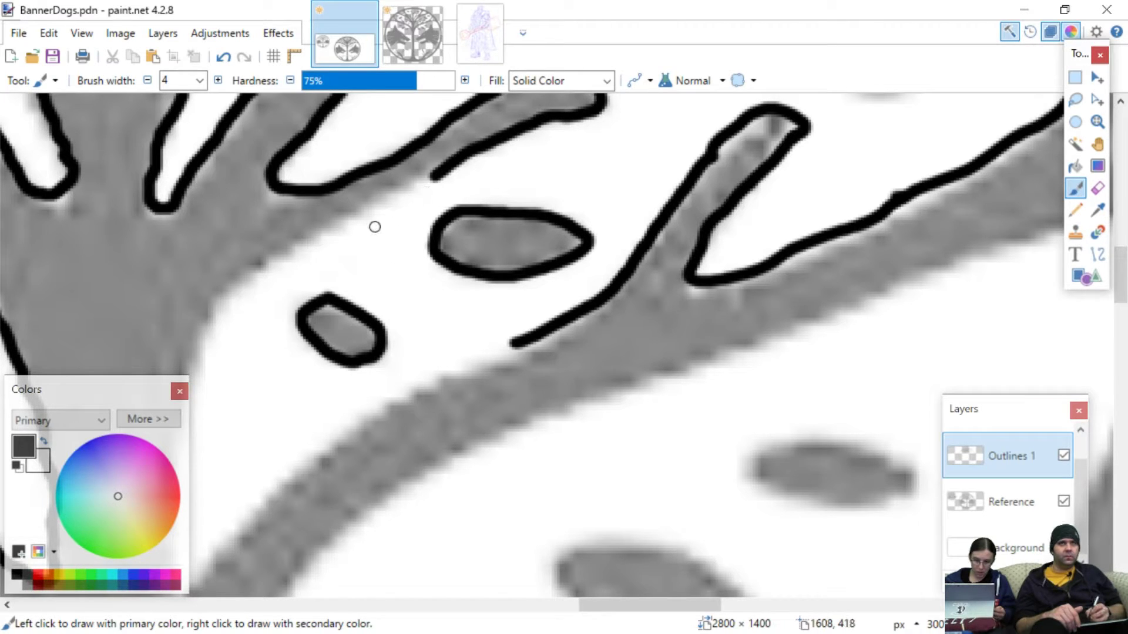
# - Extend the flared twig's lower outline inward along the branch underside to the trunk
pyautogui.scroll(3, 376, 225)
pyautogui.hscroll(-3, 377, 225)
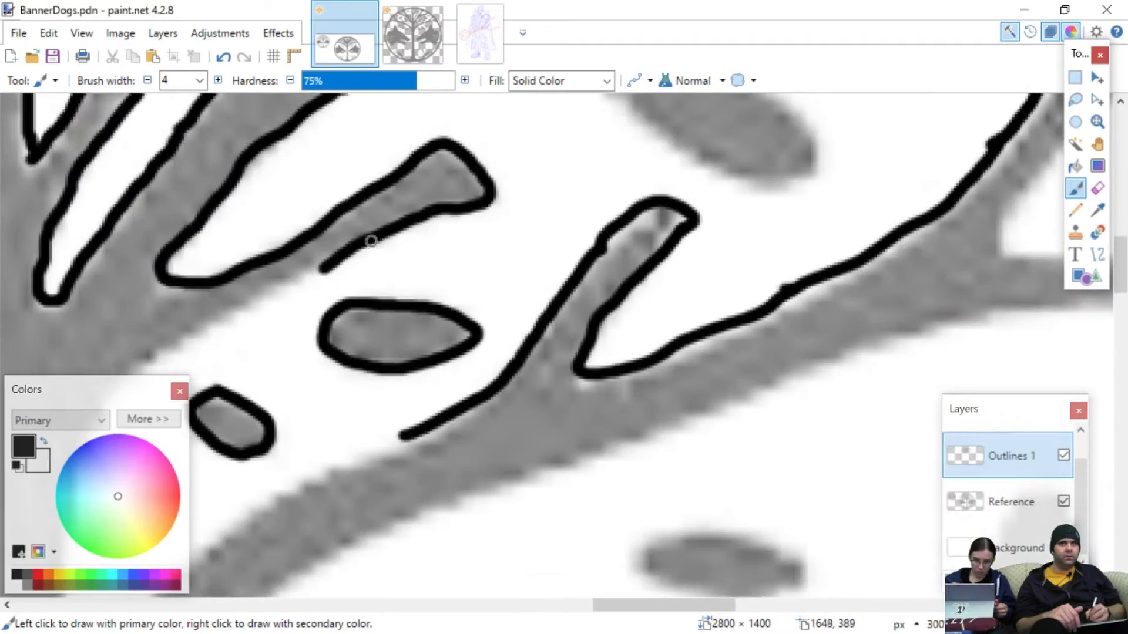
pyautogui.scroll(2, 384, 253)
pyautogui.hscroll(3, 384, 250)
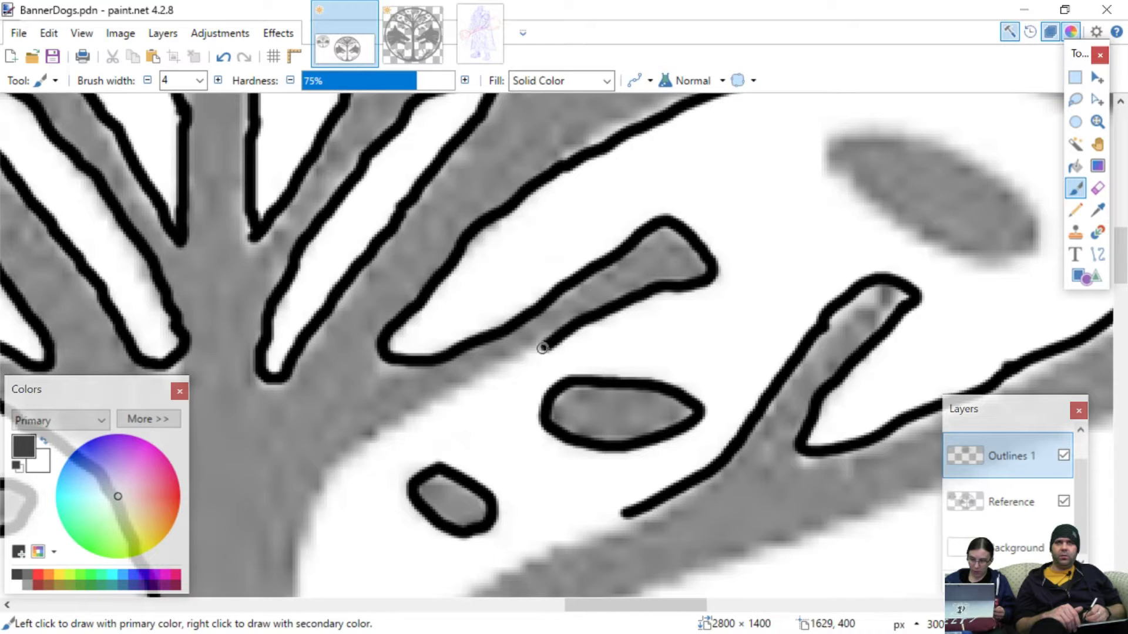
pyautogui.moveTo(539, 350); pyautogui.dragTo(346, 463)
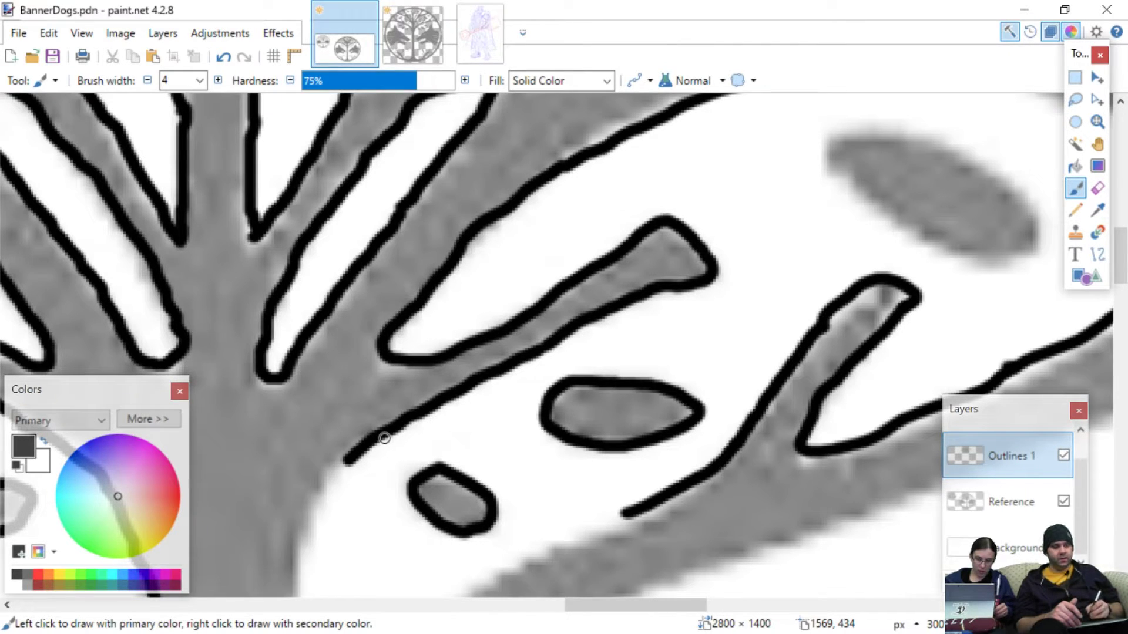
# - Extend the opening's outline from the flared twig's underside down the upper part of the trunk's right edge
pyautogui.hscroll(-5, 152, 382)
pyautogui.scroll(-1, 153, 382)
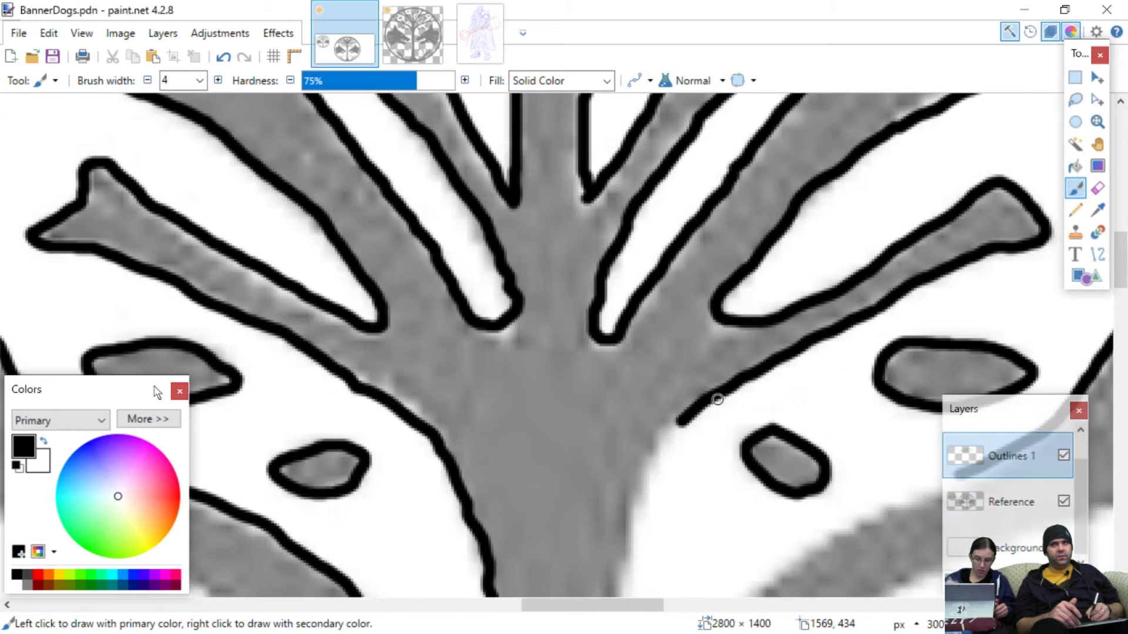
pyautogui.hscroll(5, 153, 381)
pyautogui.scroll(-2, 153, 382)
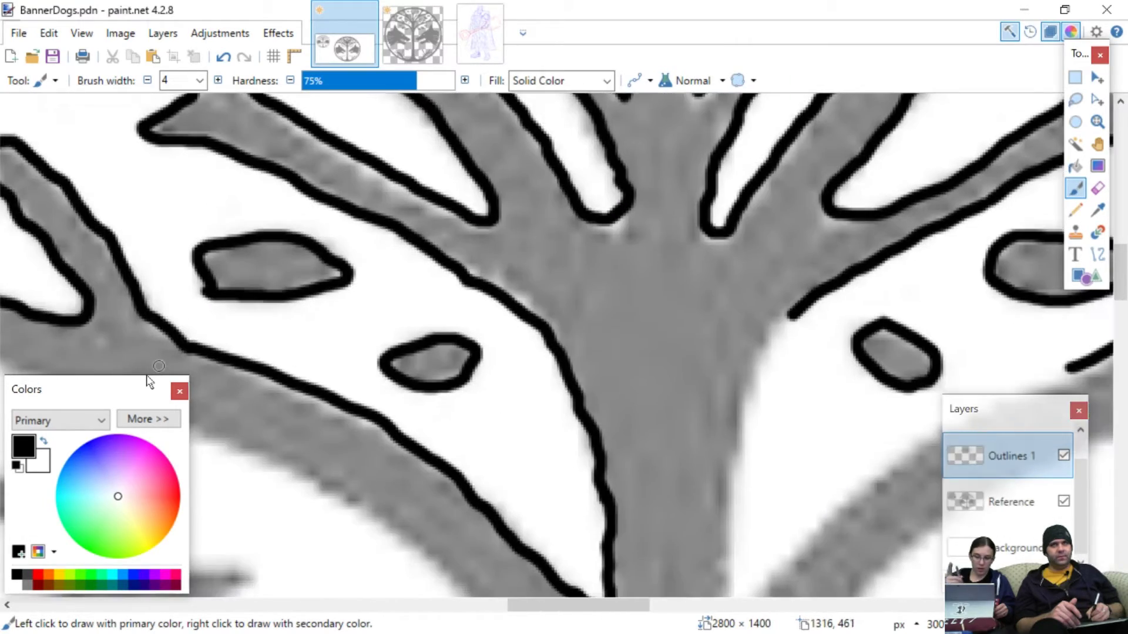
pyautogui.hscroll(-2, 148, 382)
pyautogui.scroll(-1, 148, 382)
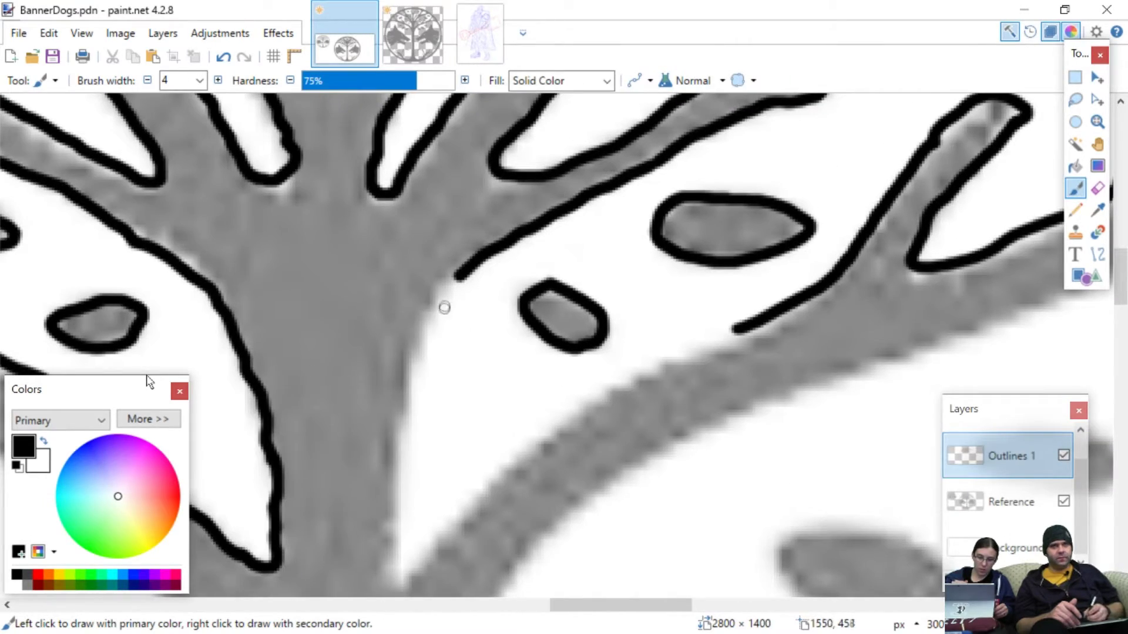
pyautogui.moveTo(457, 278)
pyautogui.mouseDown()
pyautogui.moveTo(415, 358)
pyautogui.moveTo(401, 456)
pyautogui.mouseUp()
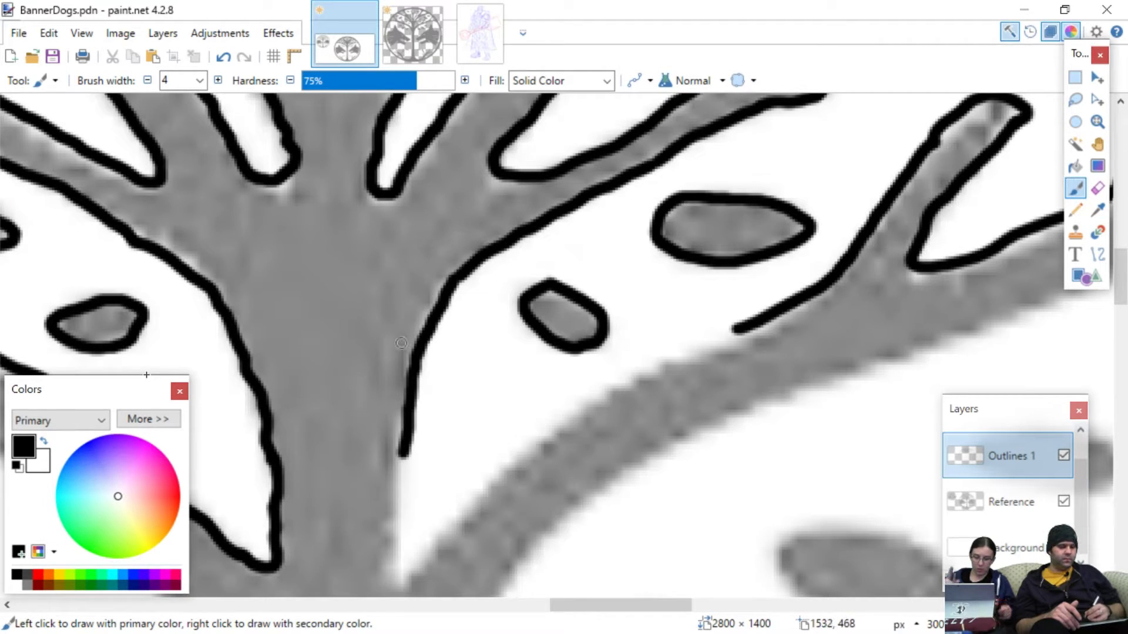
# - Close the large right opening by tracing down the trunk, around its pointed bottom corner and up along the lower branch to the existing outline
pyautogui.scroll(-2, 147, 379)
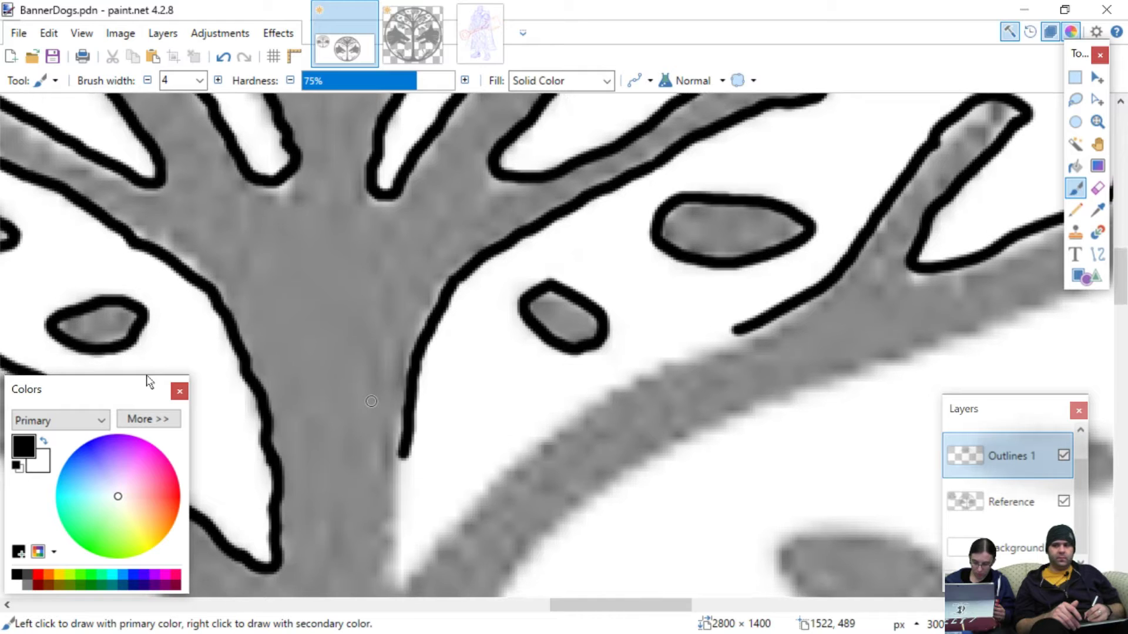
pyautogui.scroll(-5, 150, 381)
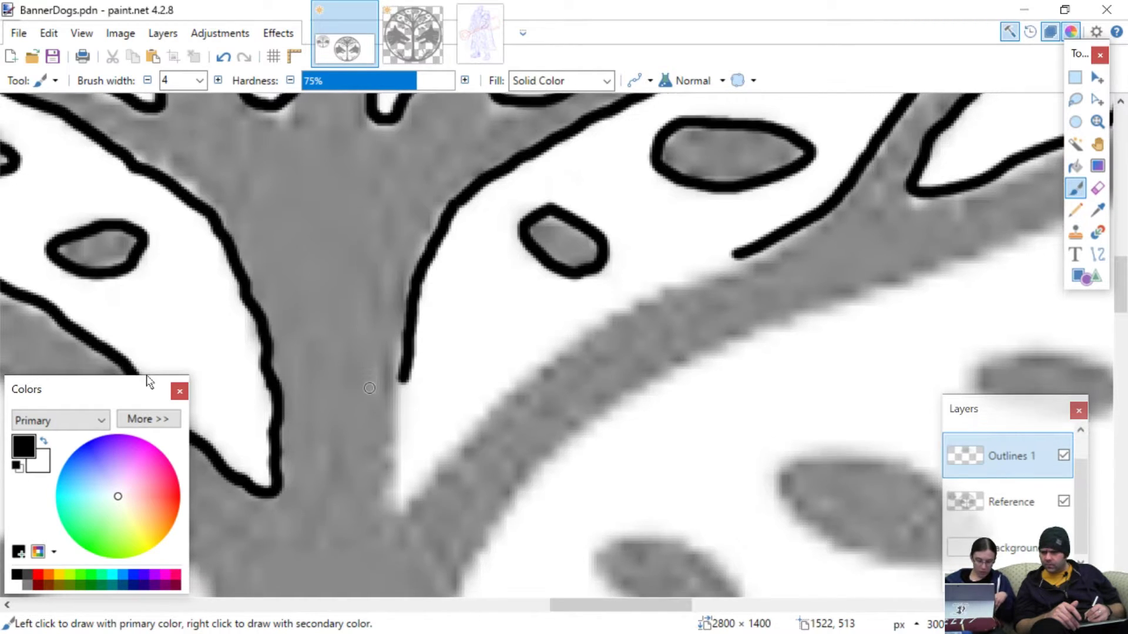
pyautogui.hscroll(-3, 150, 382)
pyautogui.hscroll(4, 148, 382)
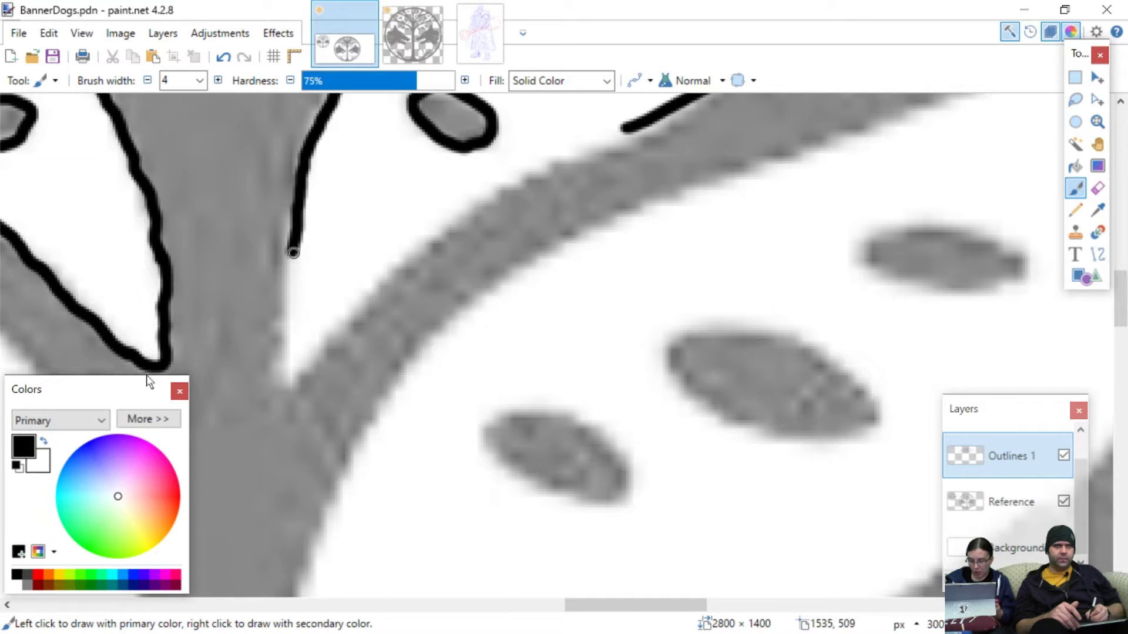
pyautogui.moveTo(292, 252)
pyautogui.mouseDown()
pyautogui.moveTo(293, 365)
pyautogui.moveTo(312, 361)
pyautogui.moveTo(381, 272)
pyautogui.moveTo(411, 259)
pyautogui.mouseUp()
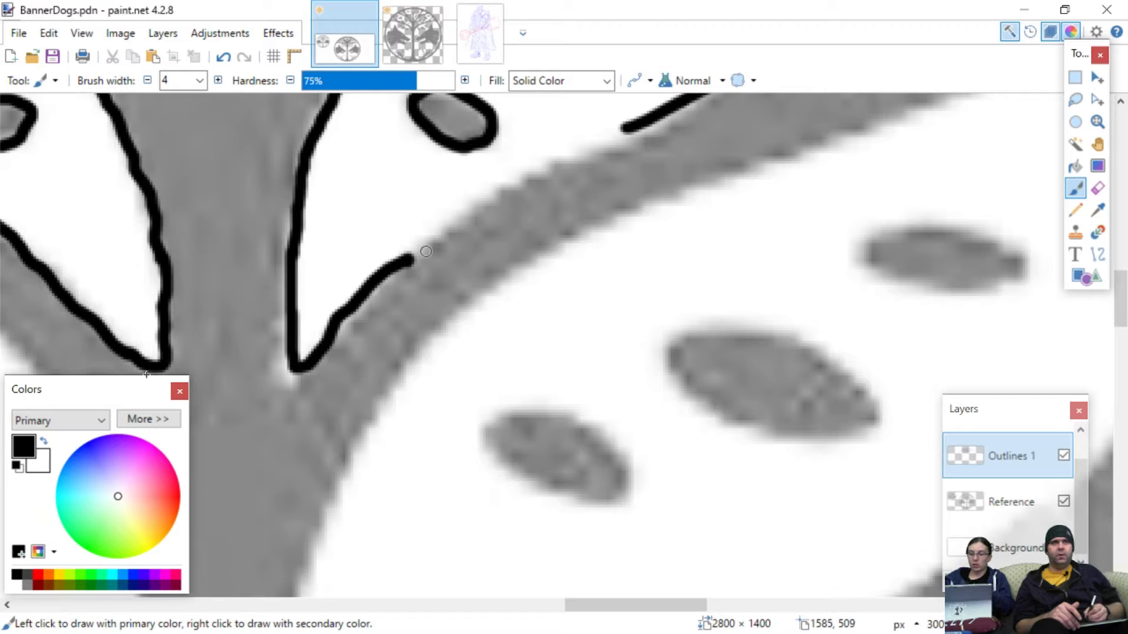
pyautogui.moveTo(410, 259)
pyautogui.mouseDown()
pyautogui.moveTo(508, 186)
pyautogui.moveTo(625, 135)
pyautogui.mouseUp()
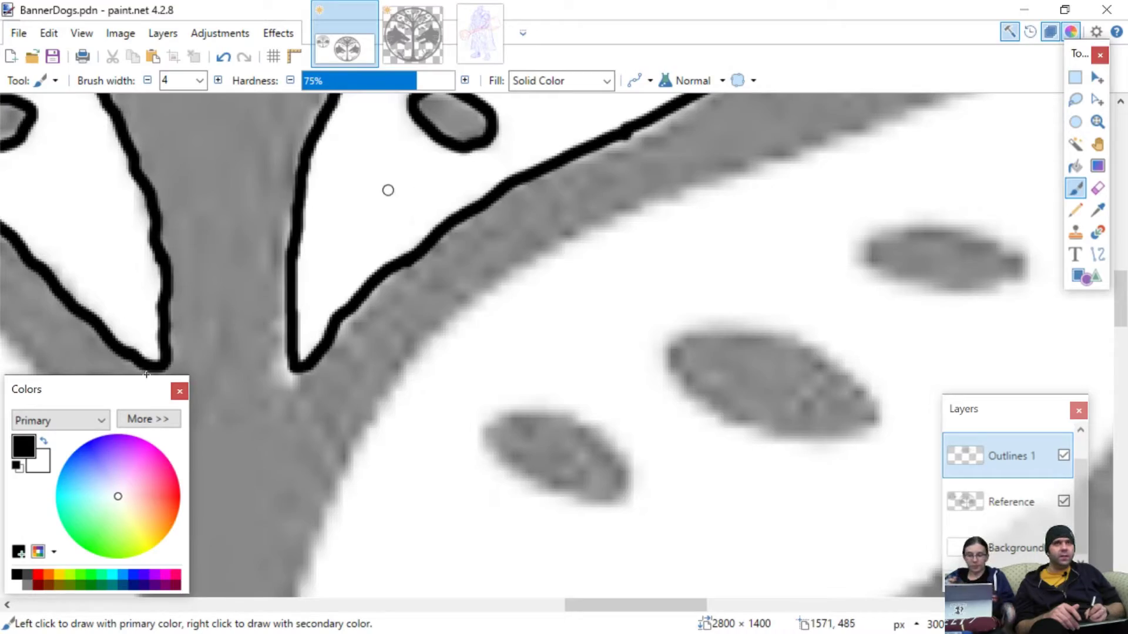
# - Examine the traced tree outlines from the crown to the trunk and compare them with the untraced areas around both wolves
pyautogui.hscroll(-6, 151, 383)
pyautogui.scroll(4, 151, 382)
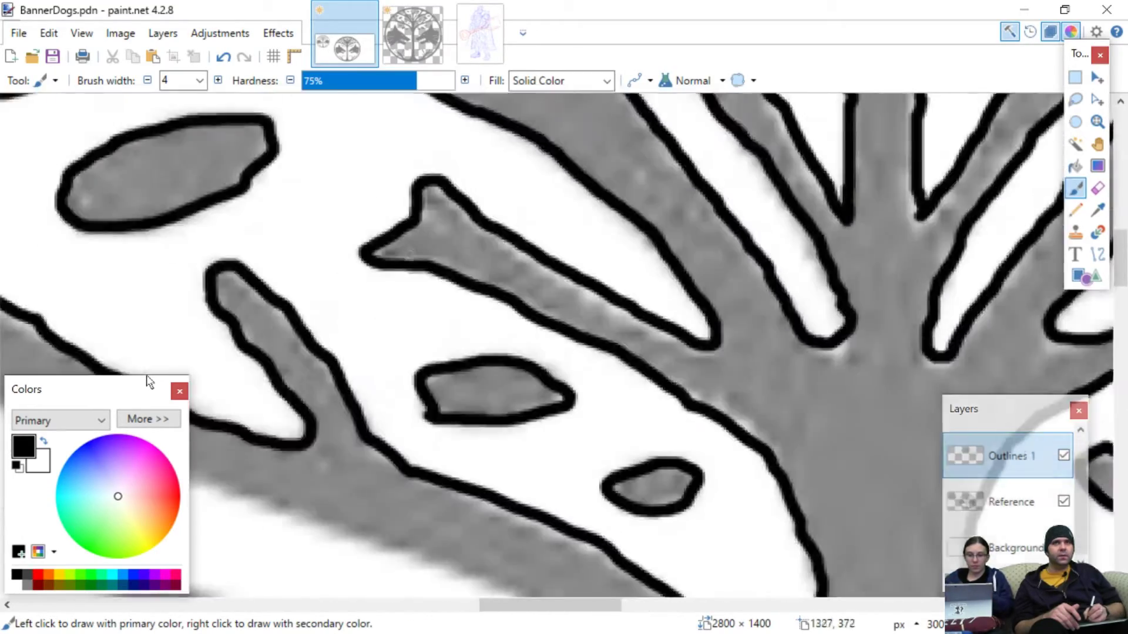
pyautogui.hscroll(5, 400, 258)
pyautogui.scroll(3, 400, 258)
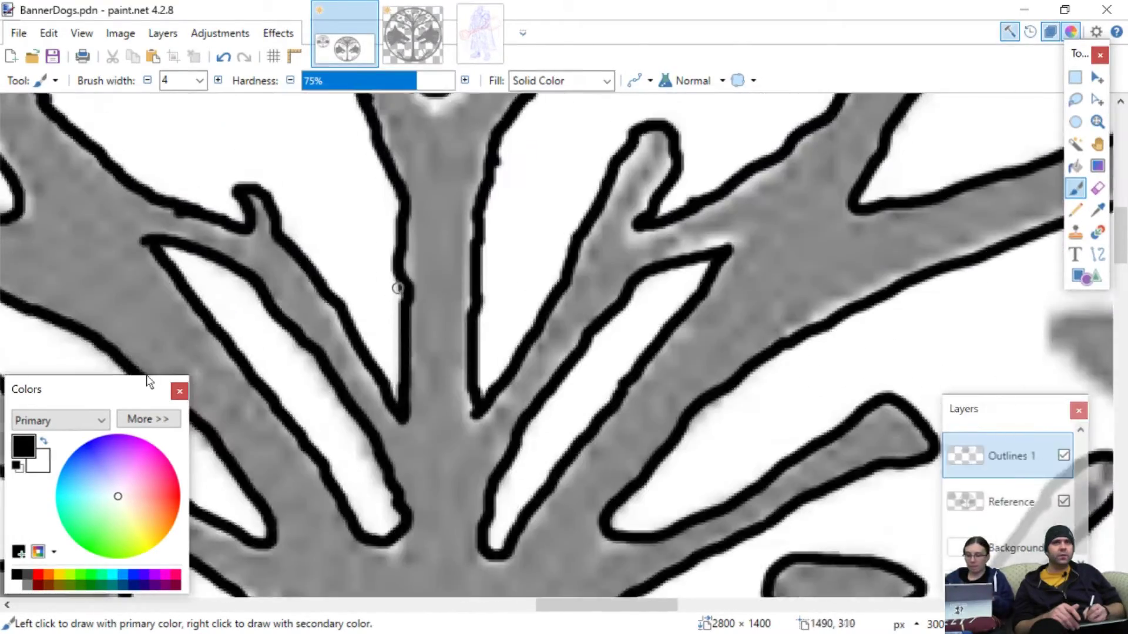
pyautogui.scroll(3, 398, 288)
pyautogui.hscroll(3, 398, 294)
pyautogui.hscroll(-3, 398, 306)
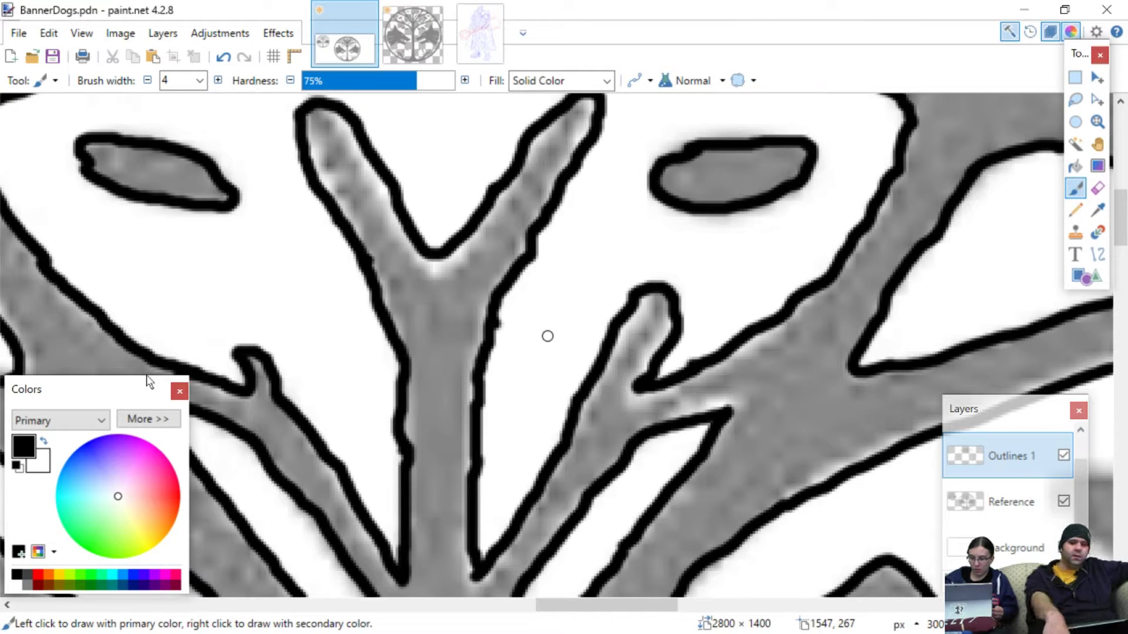
pyautogui.scroll(-4, 404, 343)
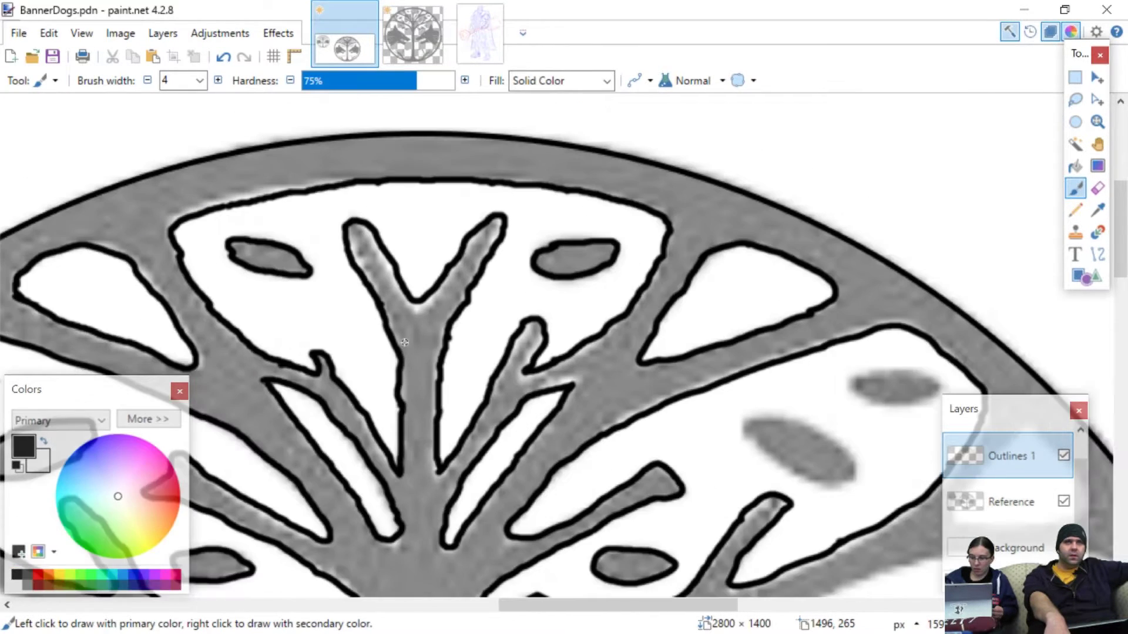
pyautogui.scroll(-2, 404, 342)
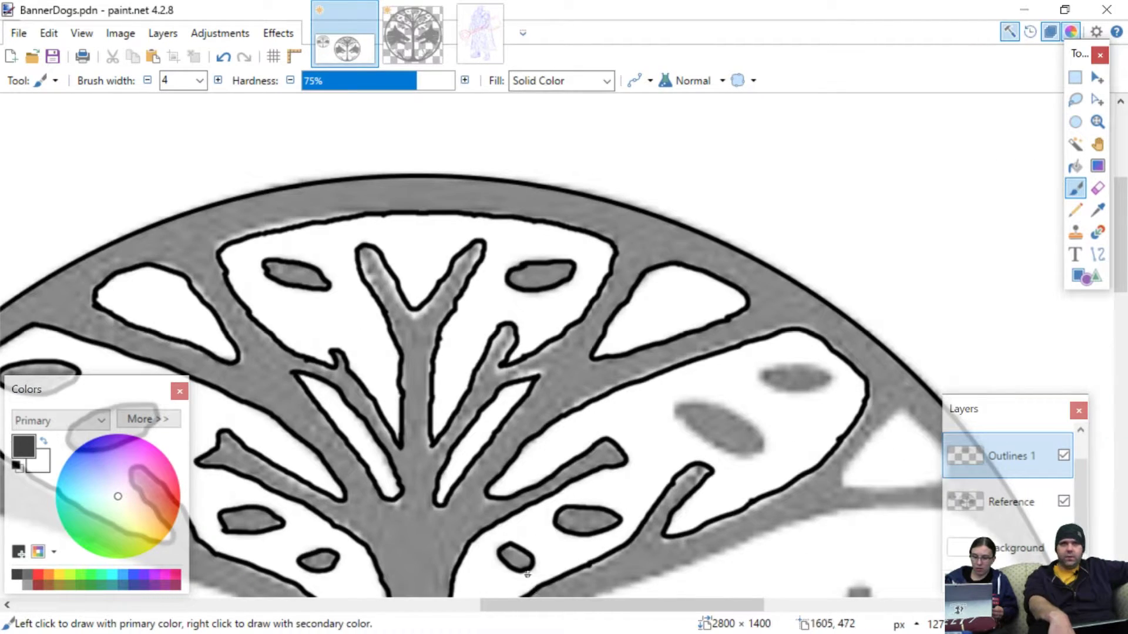
pyautogui.moveTo(527, 574)
pyautogui.mouseDown()
pyautogui.moveTo(527, 427)
pyautogui.moveTo(584, 328)
pyautogui.moveTo(683, 365)
pyautogui.moveTo(761, 299)
pyautogui.moveTo(771, 264)
pyautogui.moveTo(529, 94)
pyautogui.moveTo(497, 182)
pyautogui.mouseUp()
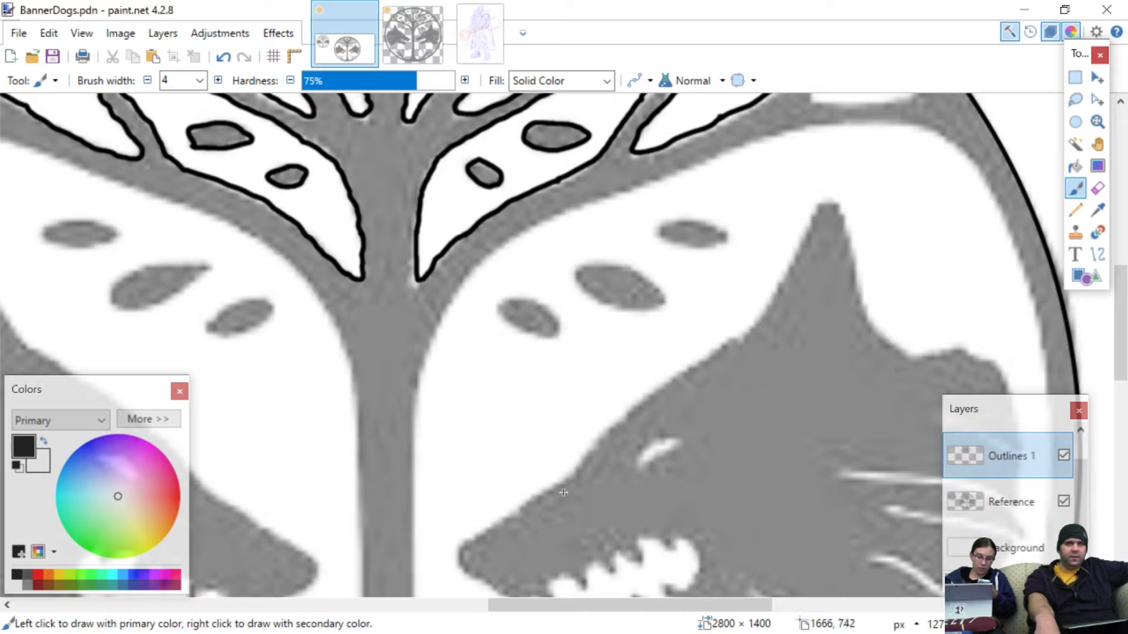
pyautogui.scroll(-2, 524, 478)
pyautogui.moveTo(524, 524)
pyautogui.mouseDown()
pyautogui.moveTo(534, 156)
pyautogui.moveTo(553, 473)
pyautogui.moveTo(517, 571)
pyautogui.moveTo(498, 572)
pyautogui.mouseUp()
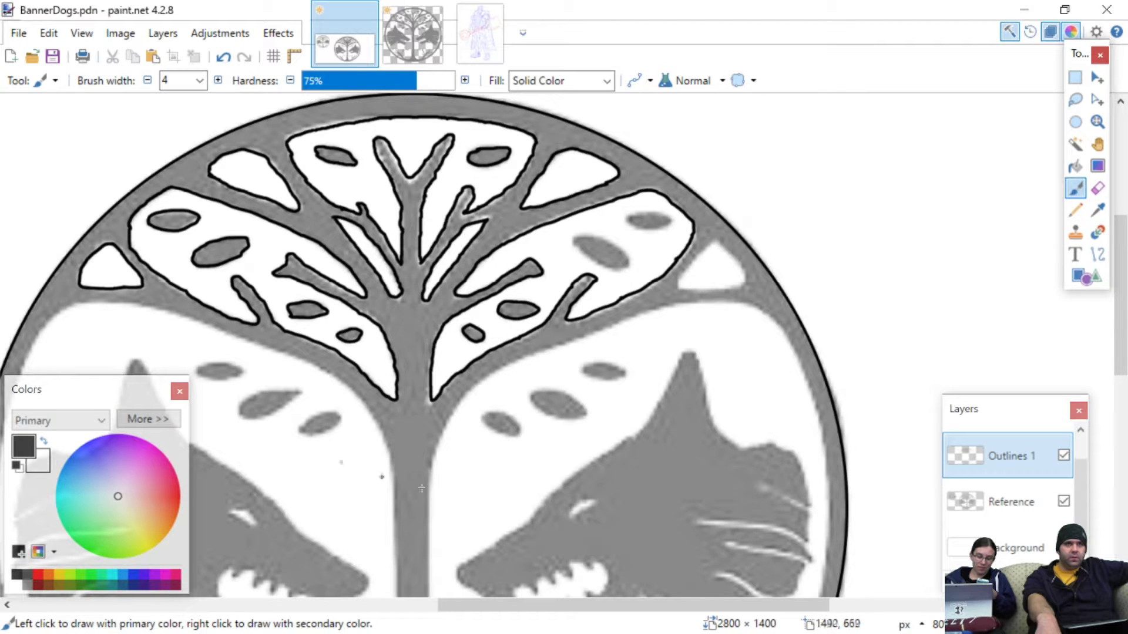
# - Trace a closed outline around the small triangular opening between the lower right branch and the outer ring
pyautogui.scroll(4, 587, 481)
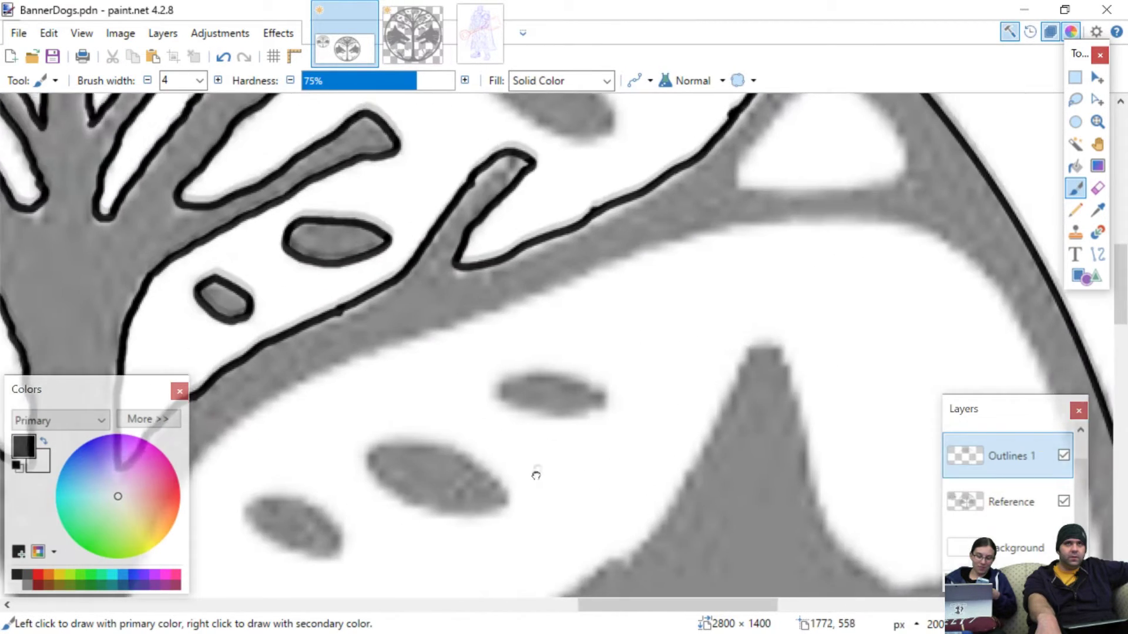
pyautogui.moveTo(536, 475); pyautogui.dragTo(403, 570)
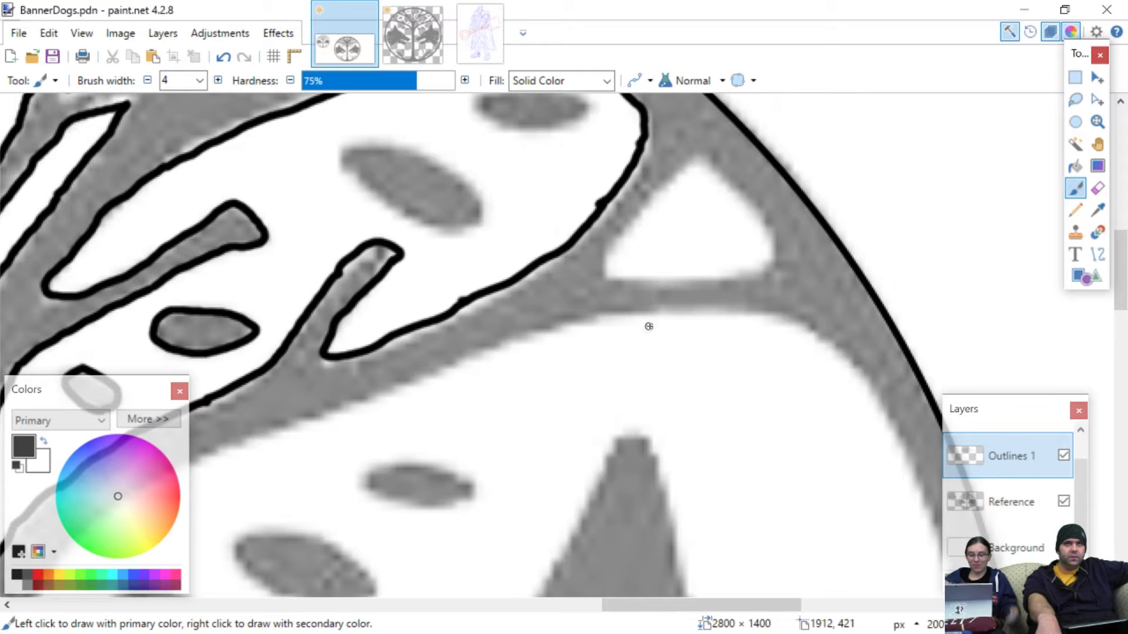
pyautogui.scroll(2, 649, 322)
pyautogui.moveTo(600, 449); pyautogui.dragTo(511, 597)
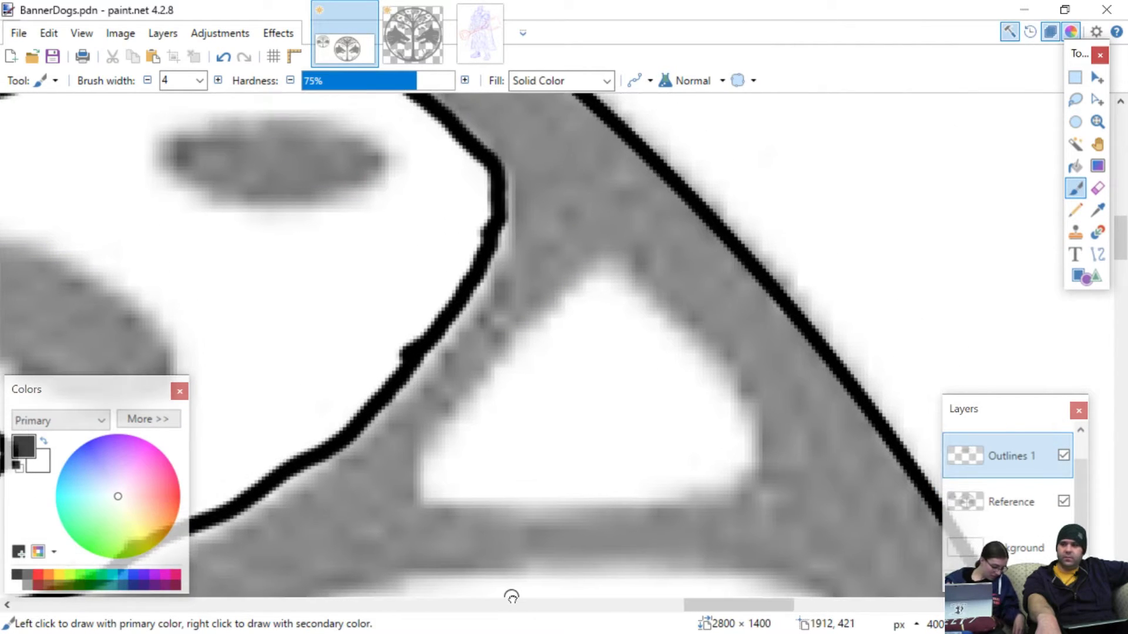
pyautogui.moveTo(549, 417); pyautogui.dragTo(444, 350)
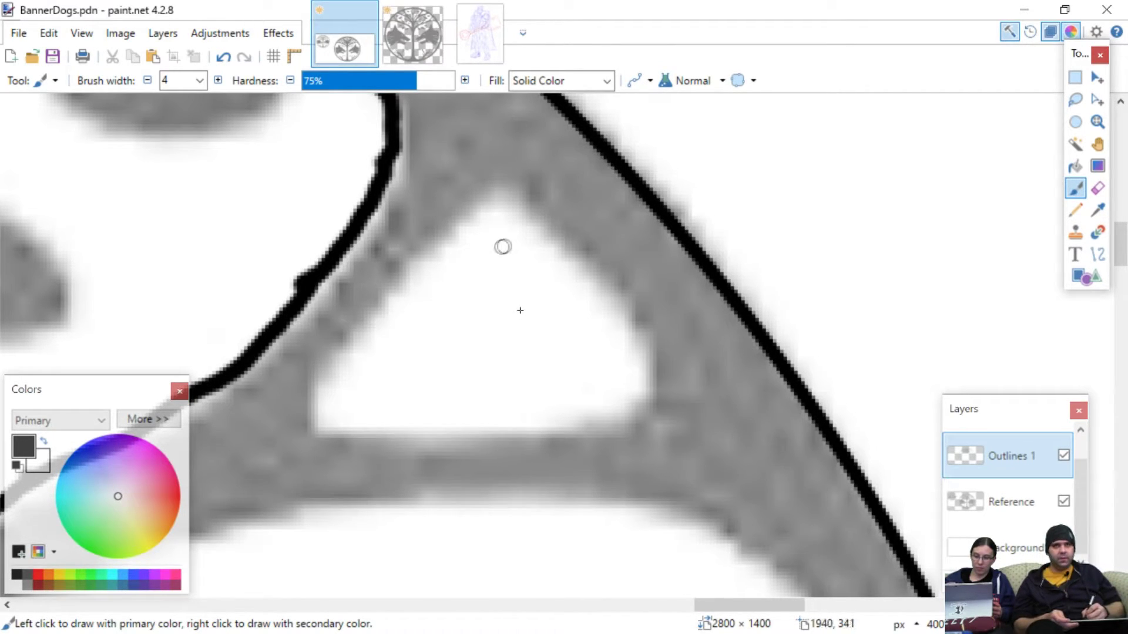
pyautogui.moveTo(504, 207)
pyautogui.mouseDown()
pyautogui.moveTo(609, 288)
pyautogui.moveTo(644, 360)
pyautogui.moveTo(643, 397)
pyautogui.moveTo(625, 413)
pyautogui.moveTo(533, 430)
pyautogui.mouseUp()
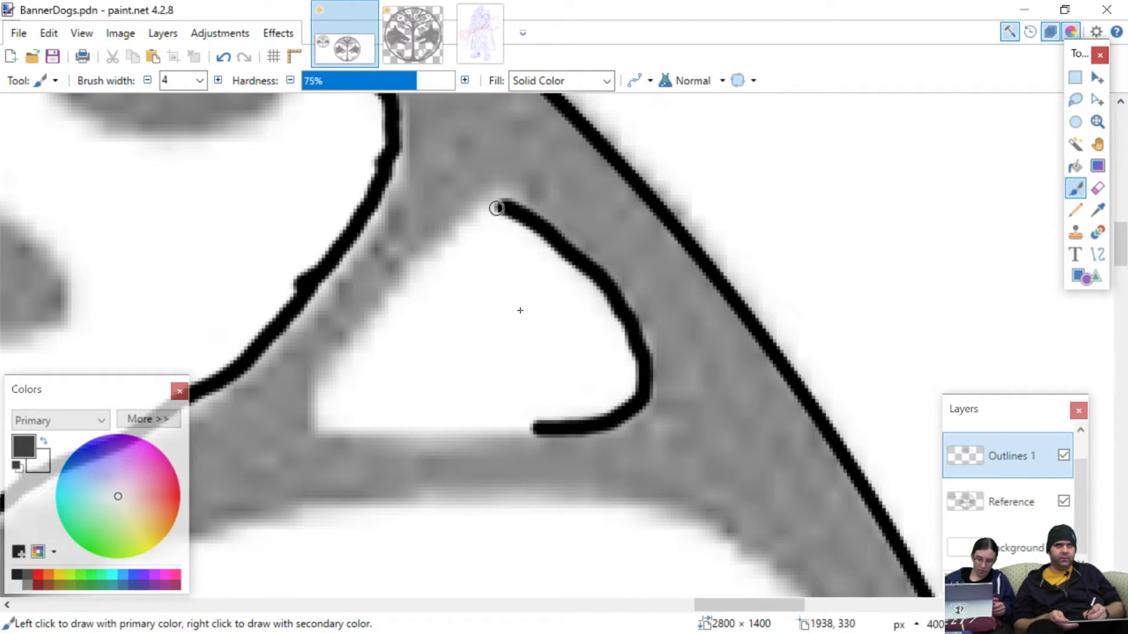
pyautogui.moveTo(499, 210)
pyautogui.mouseDown()
pyautogui.moveTo(358, 329)
pyautogui.moveTo(307, 413)
pyautogui.moveTo(352, 433)
pyautogui.moveTo(532, 430)
pyautogui.mouseUp()
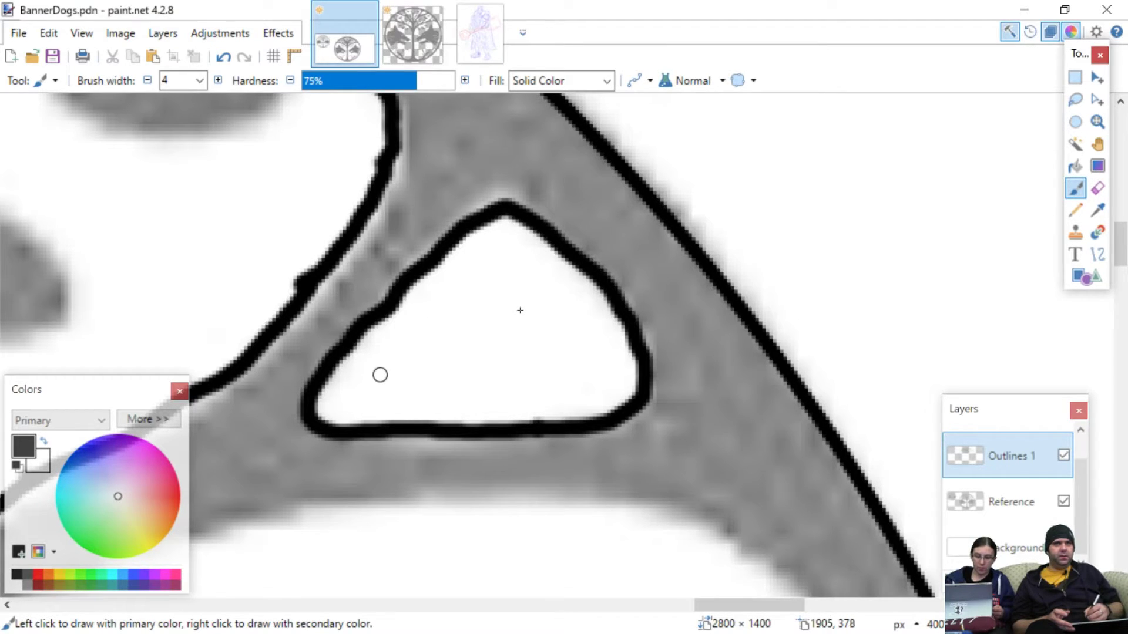
pyautogui.scroll(-5, 378, 375)
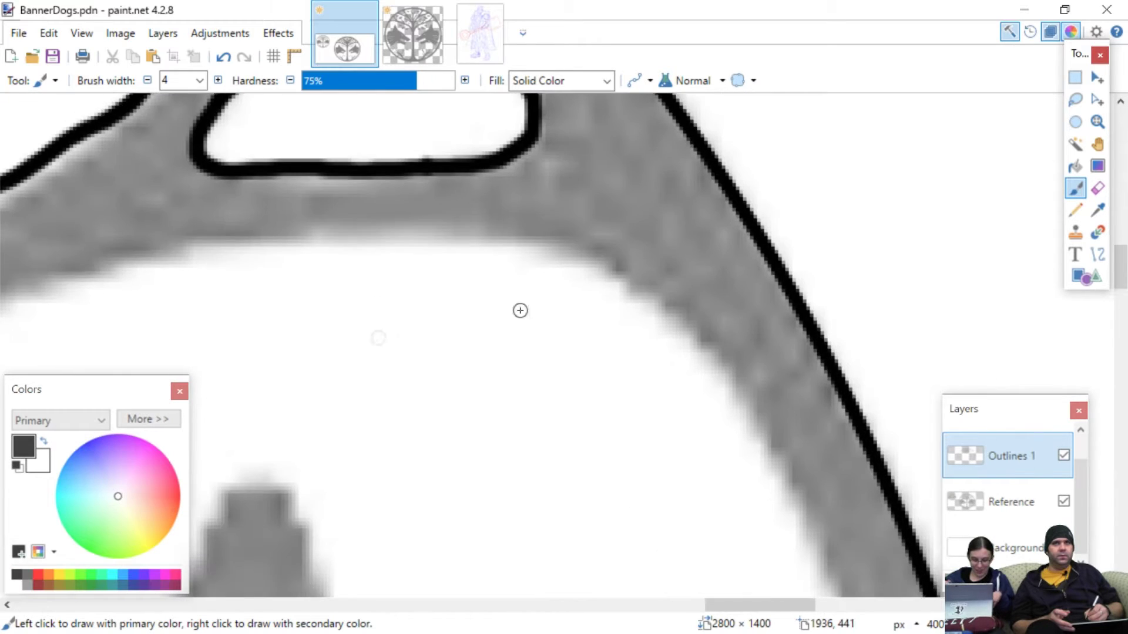
pyautogui.scroll(-2, 379, 331)
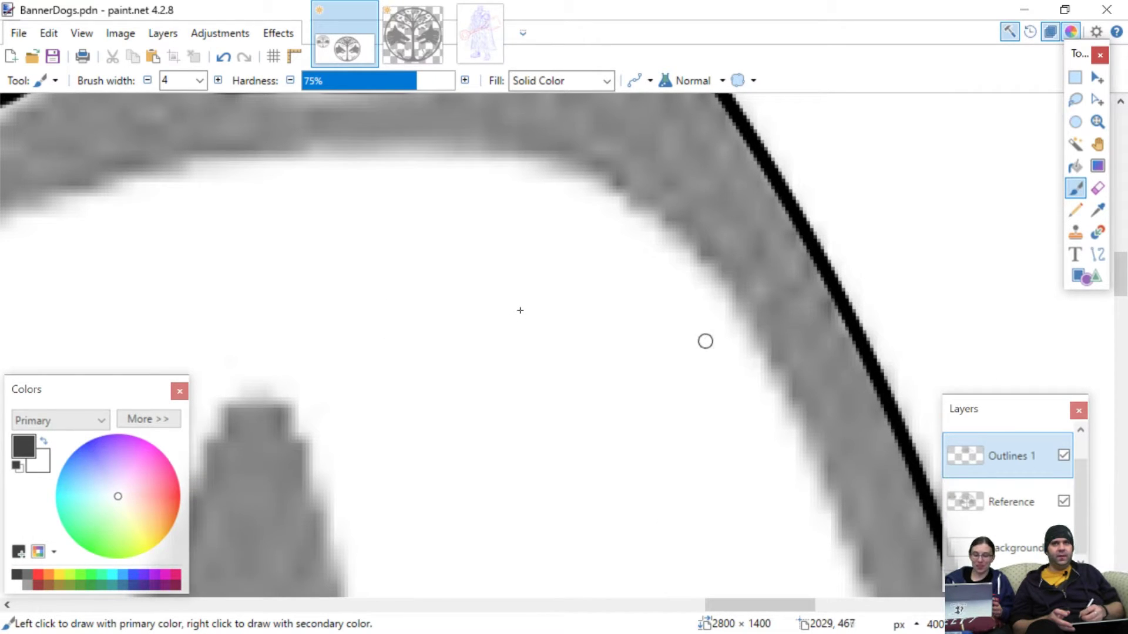
pyautogui.moveTo(768, 382)
pyautogui.mouseDown()
pyautogui.moveTo(716, 293)
pyautogui.moveTo(644, 219)
pyautogui.moveTo(572, 178)
pyautogui.moveTo(502, 166)
pyautogui.mouseUp()
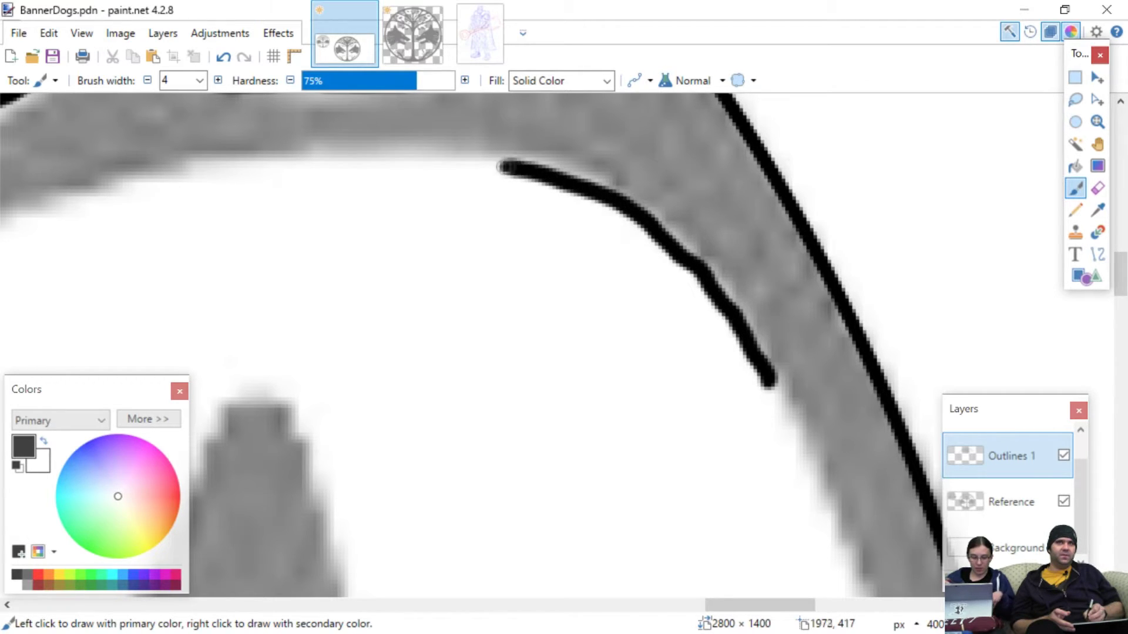
pyautogui.hscroll(10, 503, 166)
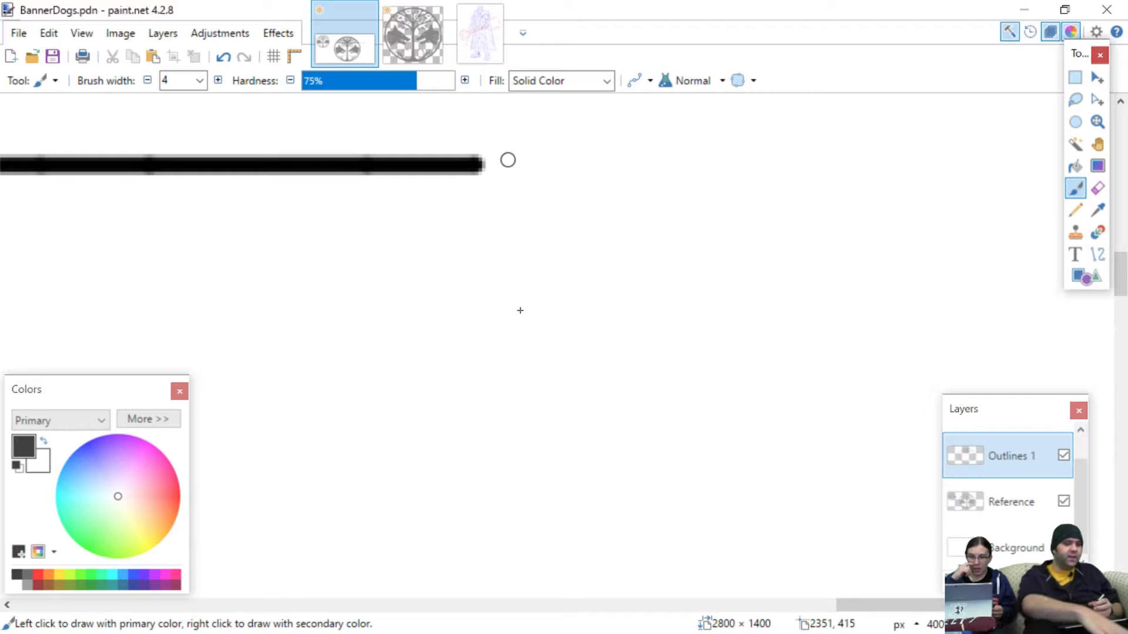
pyautogui.hotkey('ctrl', 'z')
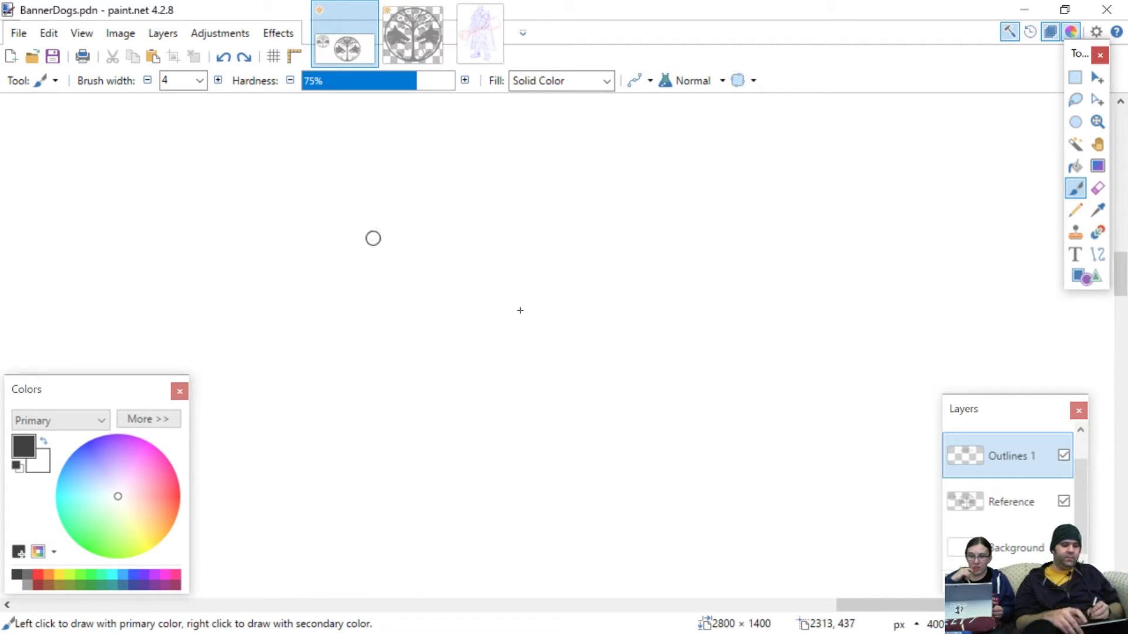
# - Trace the curved upper right edge of the right wolf's opening, from the outer ring to below the triangular opening
pyautogui.hscroll(-10, 520, 311)
pyautogui.hscroll(3, 328, 295)
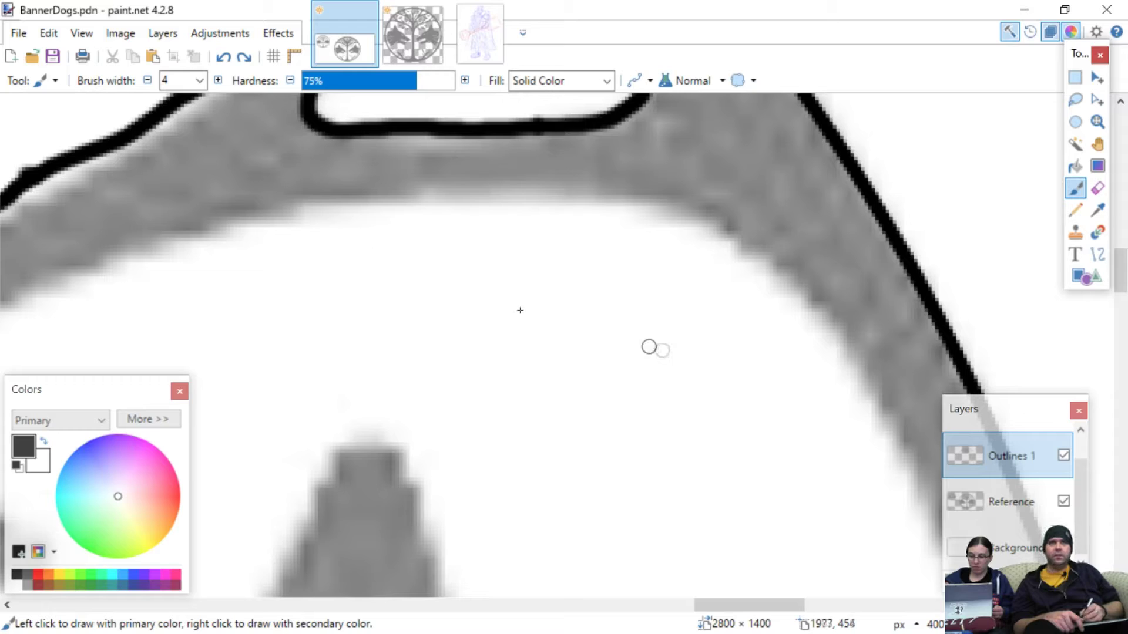
pyautogui.moveTo(715, 237)
pyautogui.mouseDown()
pyautogui.moveTo(832, 325)
pyautogui.moveTo(891, 473)
pyautogui.mouseUp()
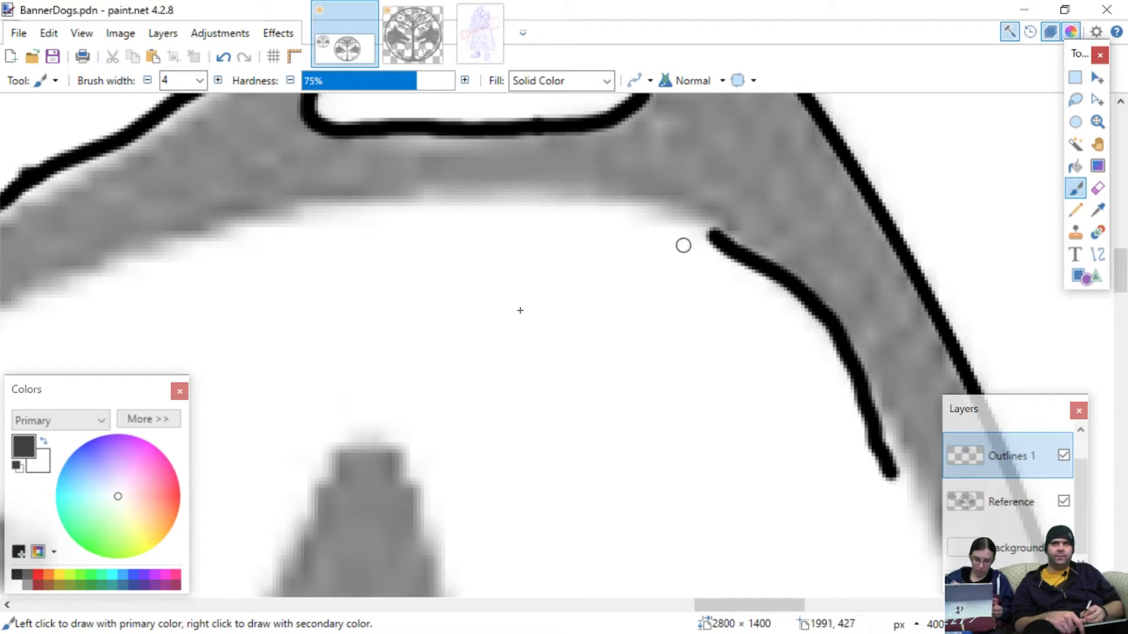
pyautogui.moveTo(713, 235)
pyautogui.mouseDown()
pyautogui.moveTo(653, 211)
pyautogui.moveTo(545, 203)
pyautogui.mouseUp()
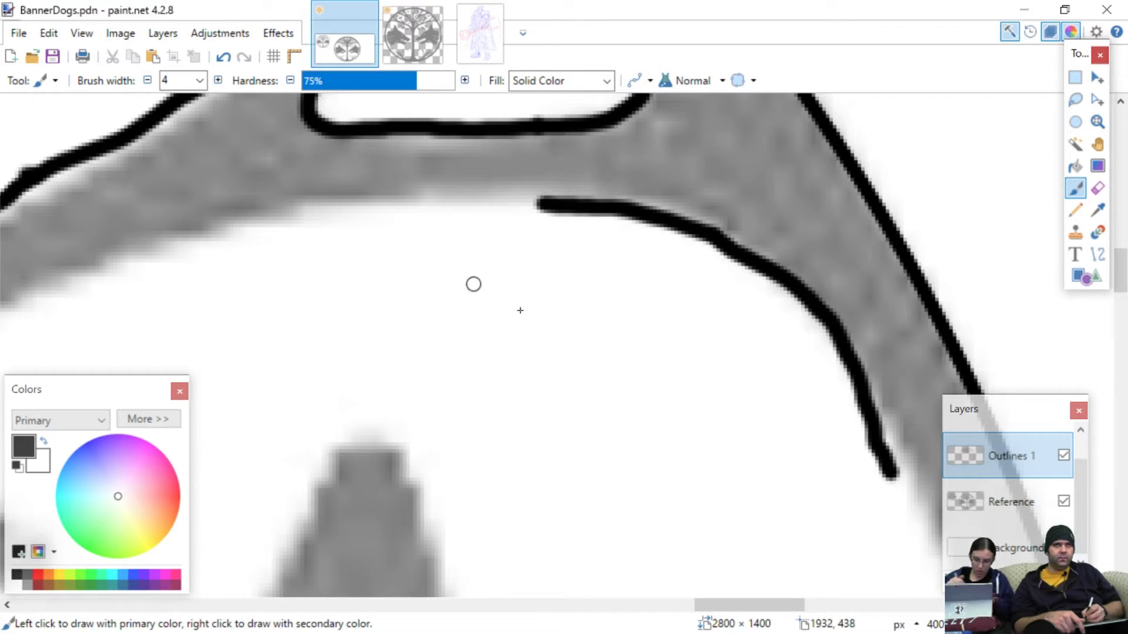
# - Extend the wolf opening's upper outline inward along the lower right branch's underside toward the base of the narrow twig
pyautogui.hscroll(-5, 487, 285)
pyautogui.hscroll(2, 486, 285)
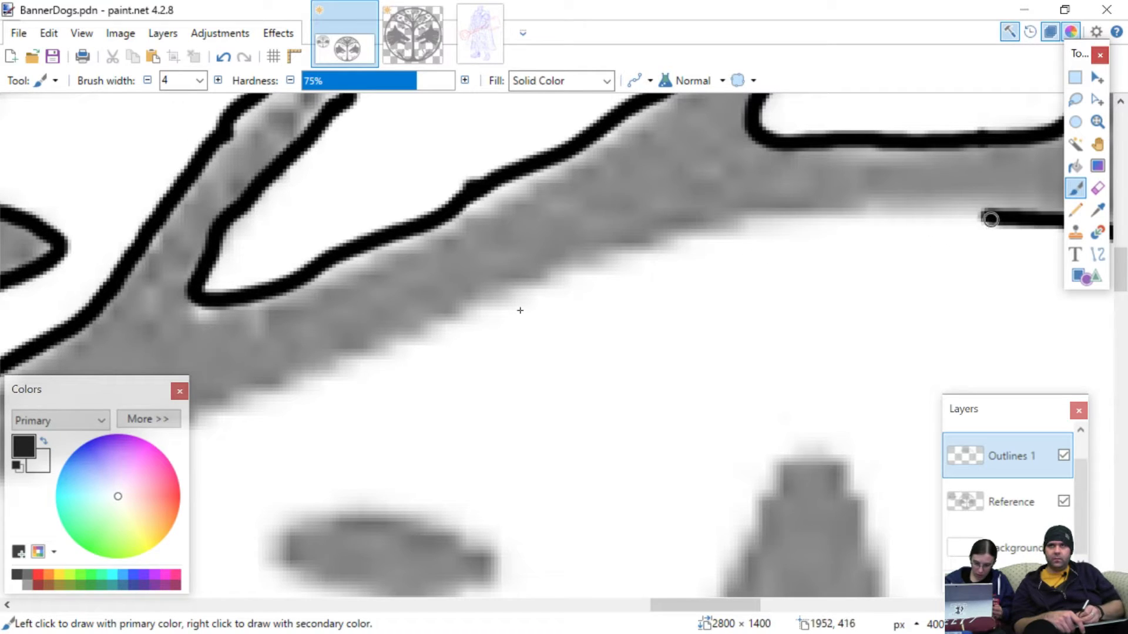
pyautogui.moveTo(977, 217)
pyautogui.mouseDown()
pyautogui.moveTo(770, 224)
pyautogui.moveTo(587, 262)
pyautogui.moveTo(552, 283)
pyautogui.mouseUp()
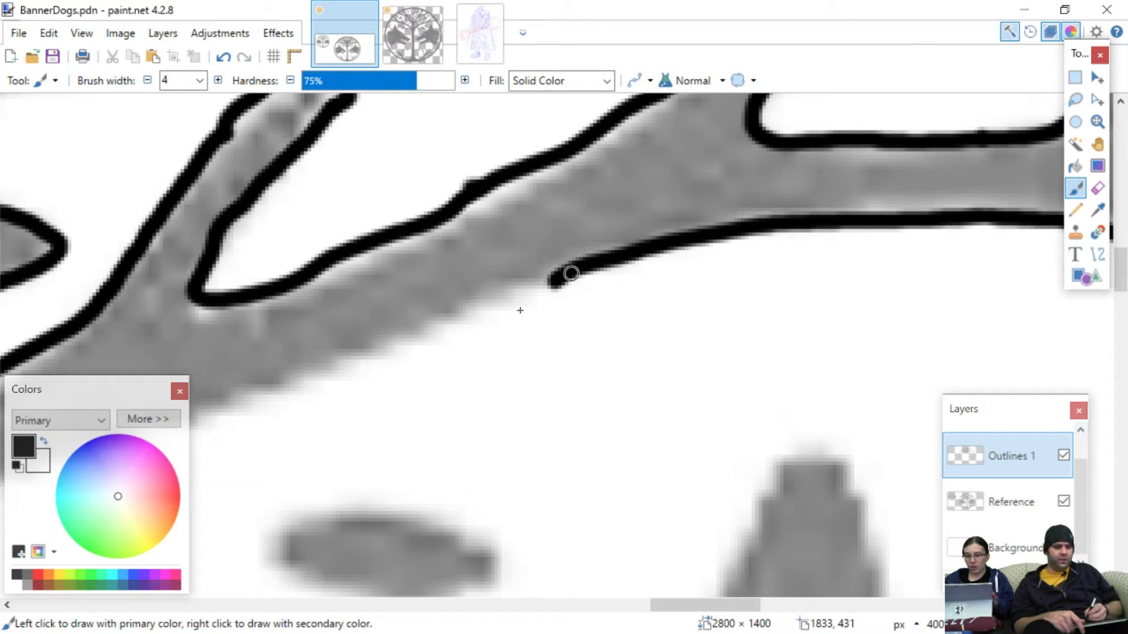
pyautogui.scroll(2, 448, 316)
pyautogui.hscroll(5, 448, 316)
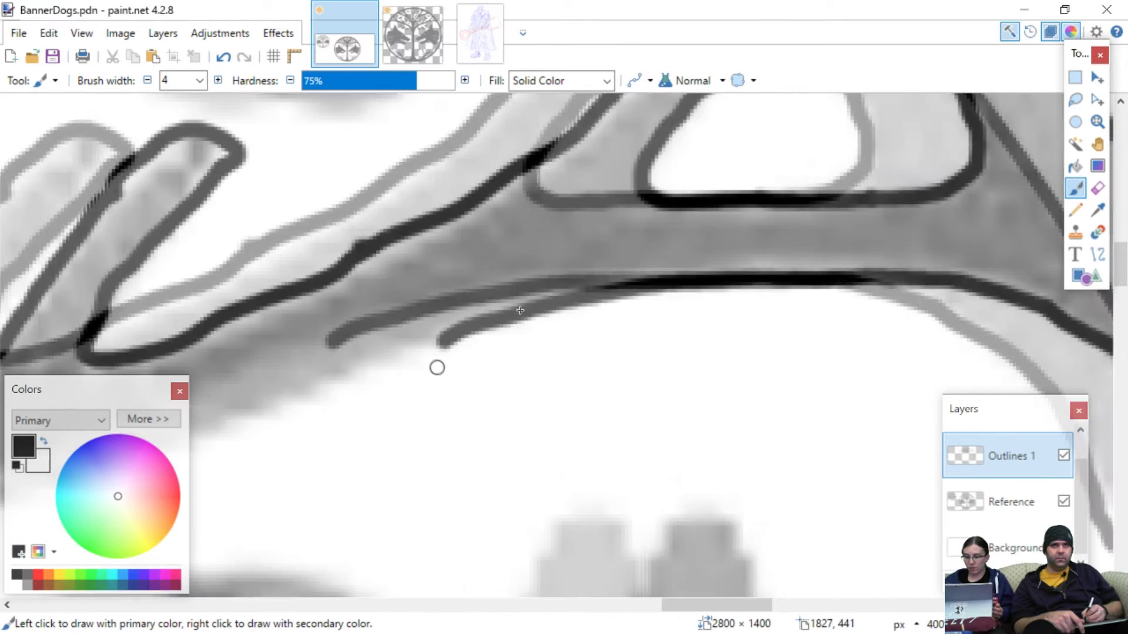
pyautogui.hscroll(-5, 393, 368)
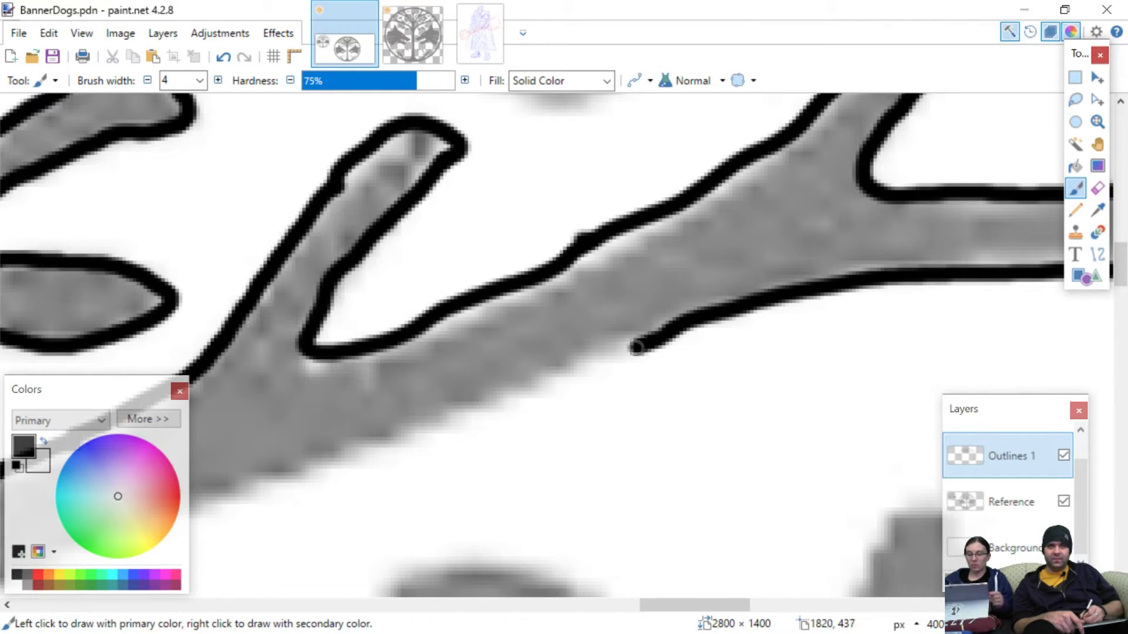
pyautogui.moveTo(637, 348); pyautogui.dragTo(510, 397)
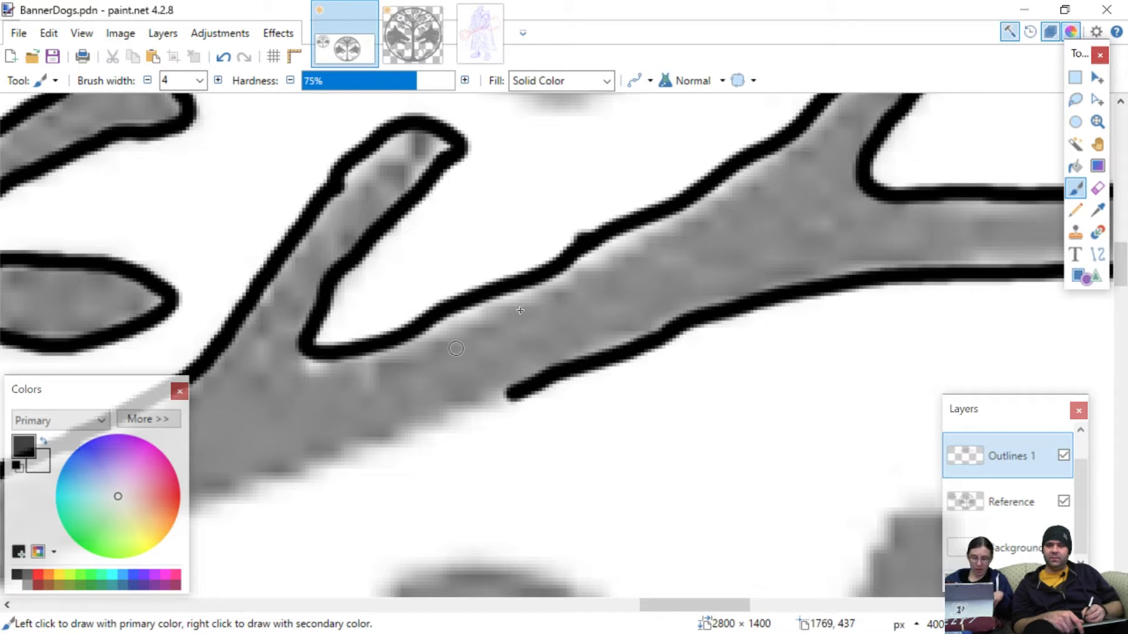
# - Extend the outline along the lower right branch's underside, past the base of the narrow twig and inward toward the trunk
pyautogui.hscroll(-5, 520, 310)
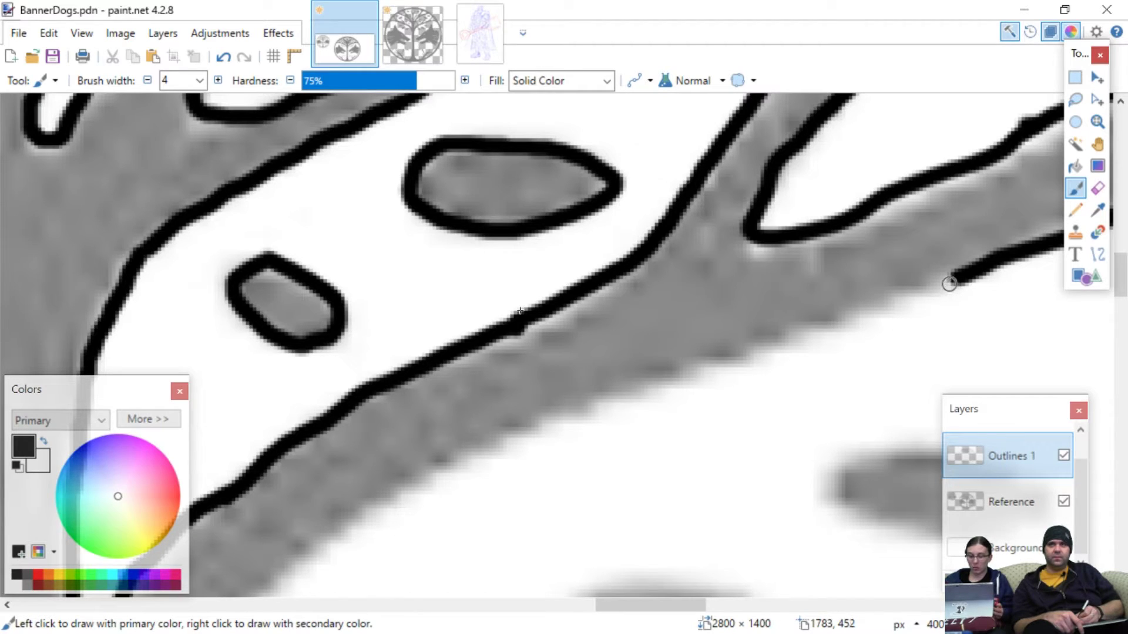
pyautogui.moveTo(947, 284); pyautogui.dragTo(699, 376)
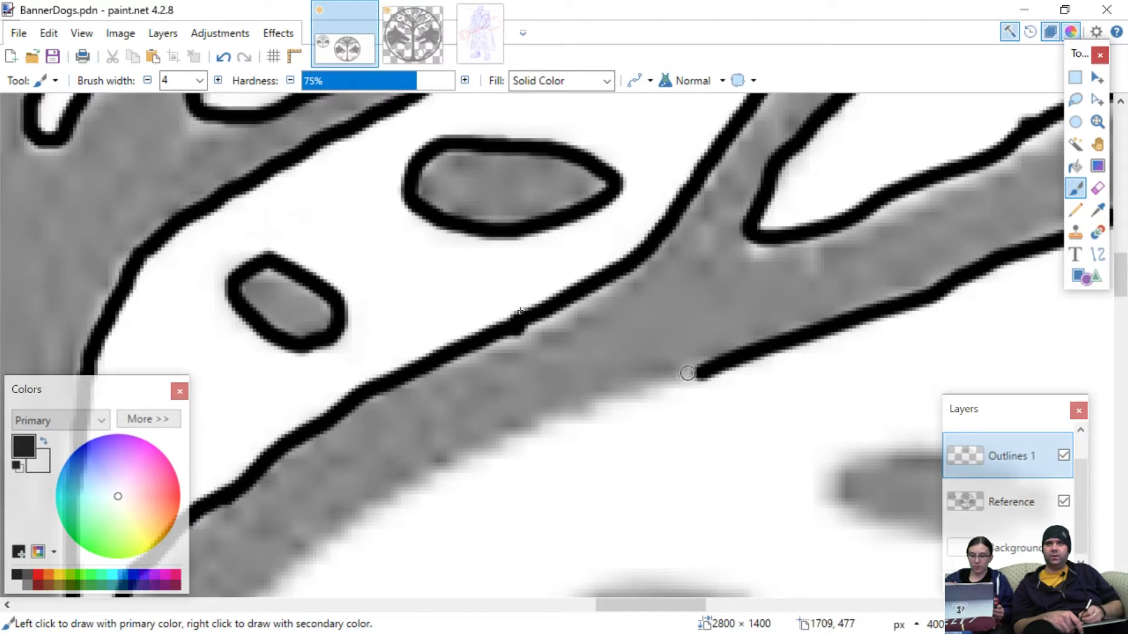
pyautogui.moveTo(697, 378); pyautogui.dragTo(503, 457)
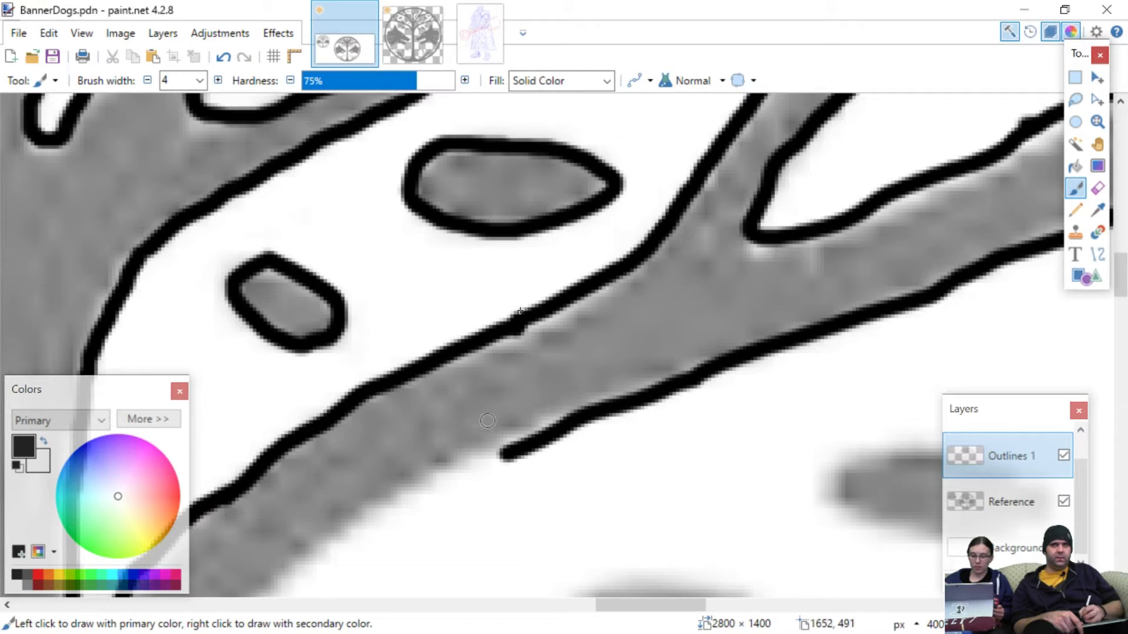
pyautogui.scroll(-5, 470, 417)
pyautogui.hscroll(-1, 470, 417)
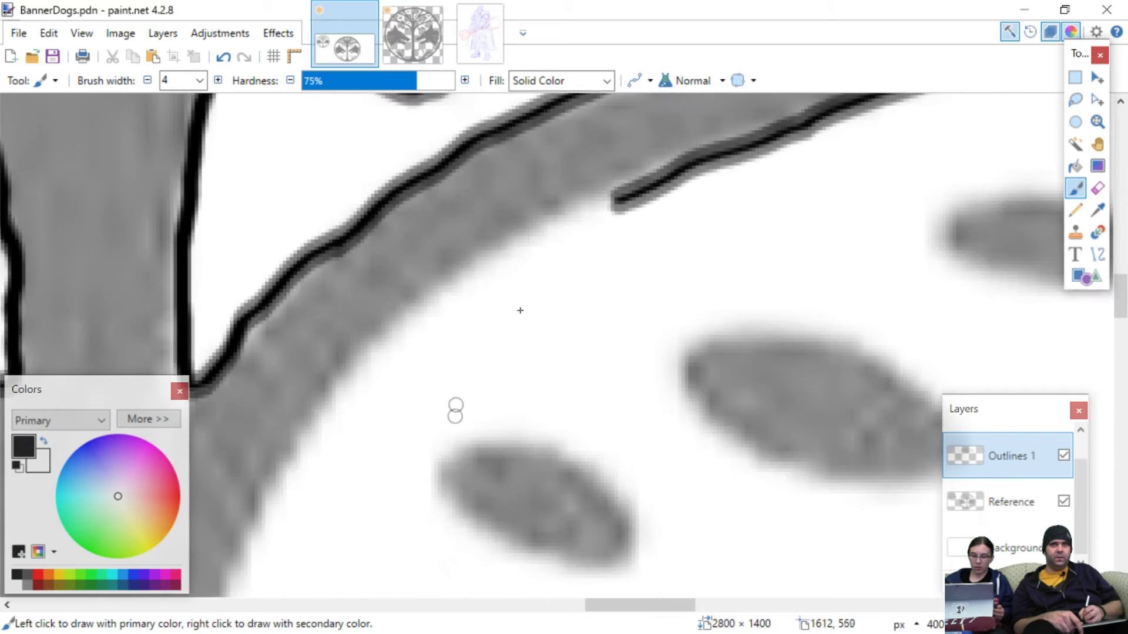
pyautogui.scroll(-2, 464, 399)
pyautogui.hscroll(-2, 465, 400)
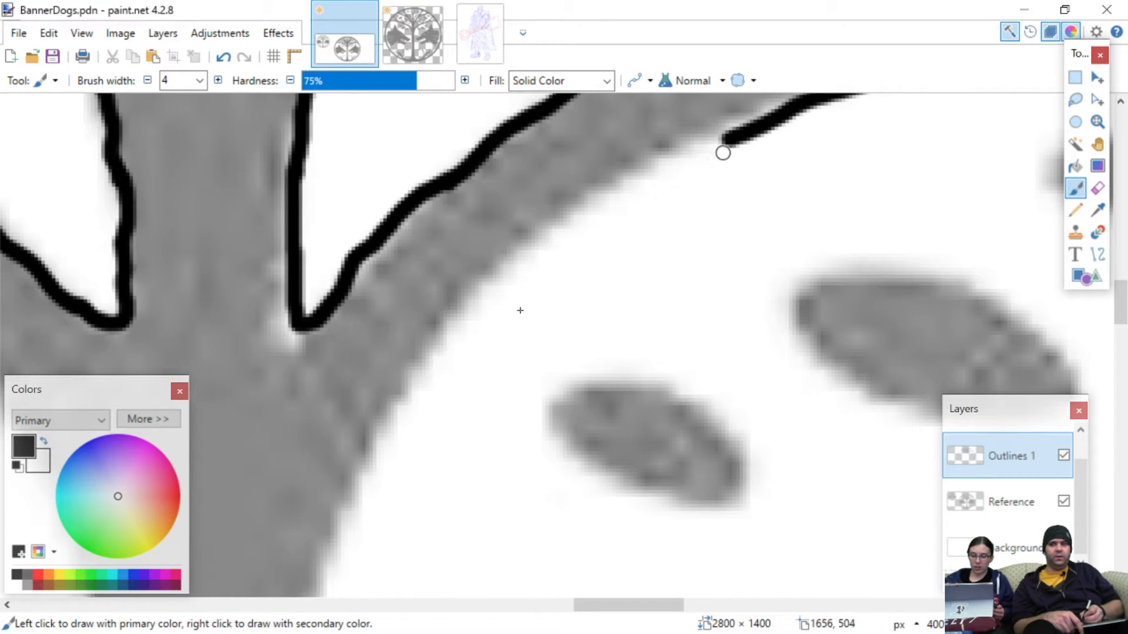
pyautogui.moveTo(724, 145)
pyautogui.mouseDown()
pyautogui.moveTo(574, 215)
pyautogui.moveTo(455, 324)
pyautogui.mouseUp()
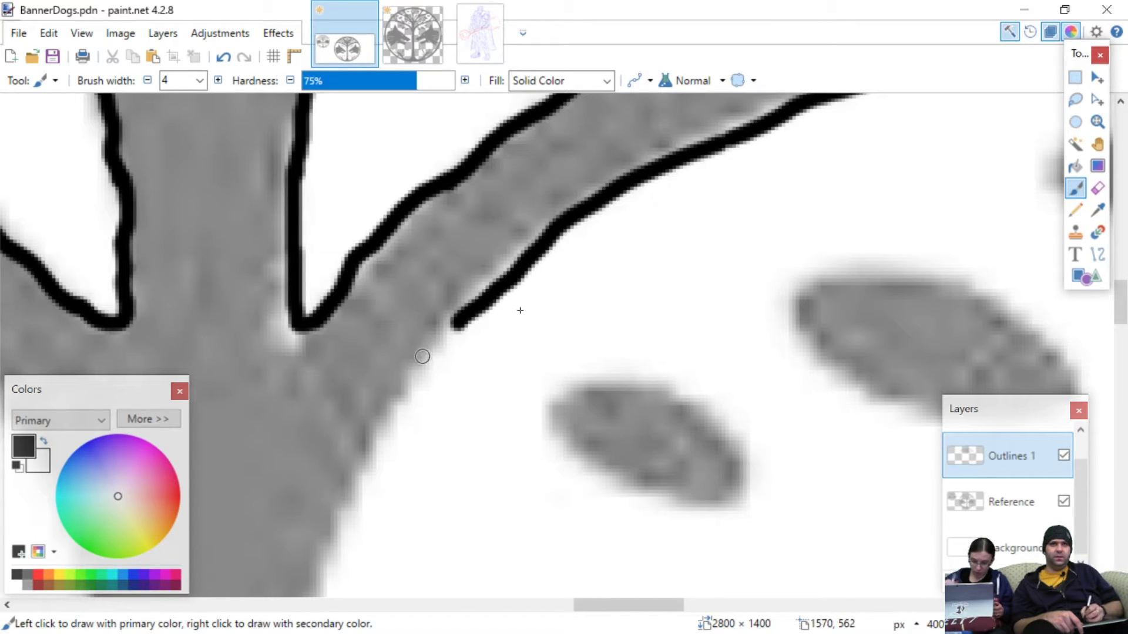
# - Continue the right branch's lower outline down the flared right edge of the trunk to where the trunk straightens
pyautogui.scroll(-5, 418, 387)
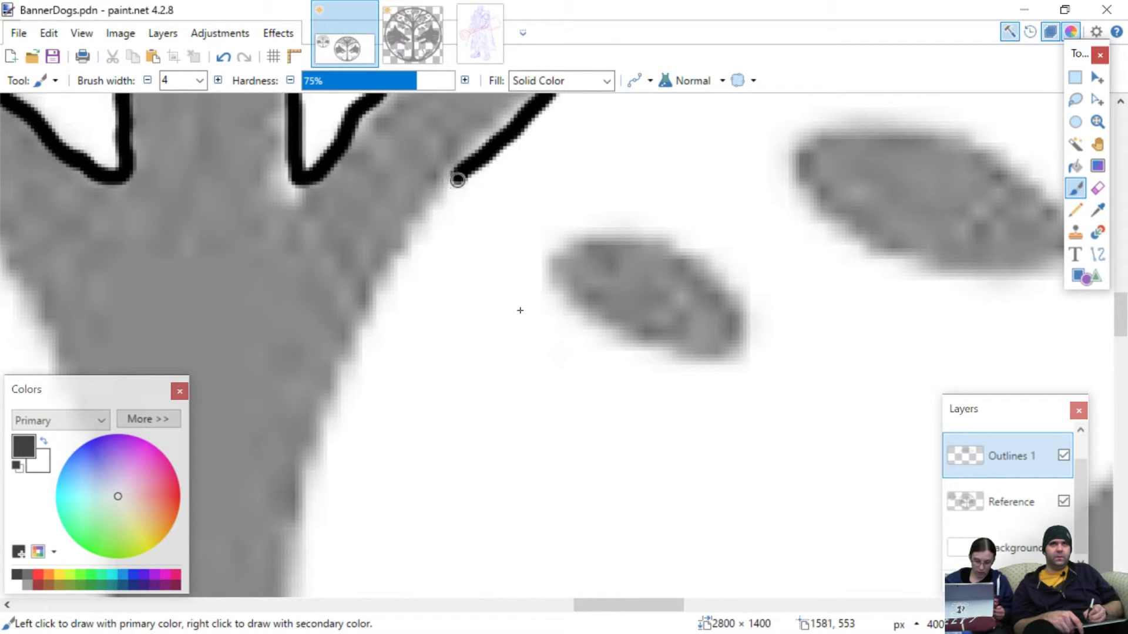
pyautogui.moveTo(457, 180); pyautogui.dragTo(323, 436)
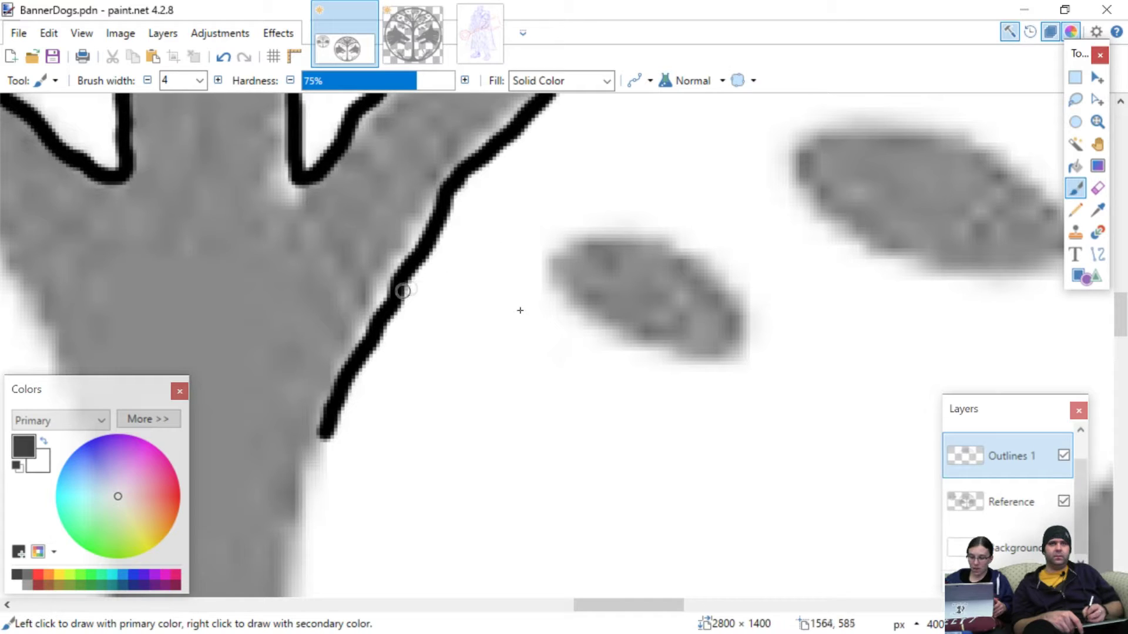
pyautogui.hscroll(-5, 305, 327)
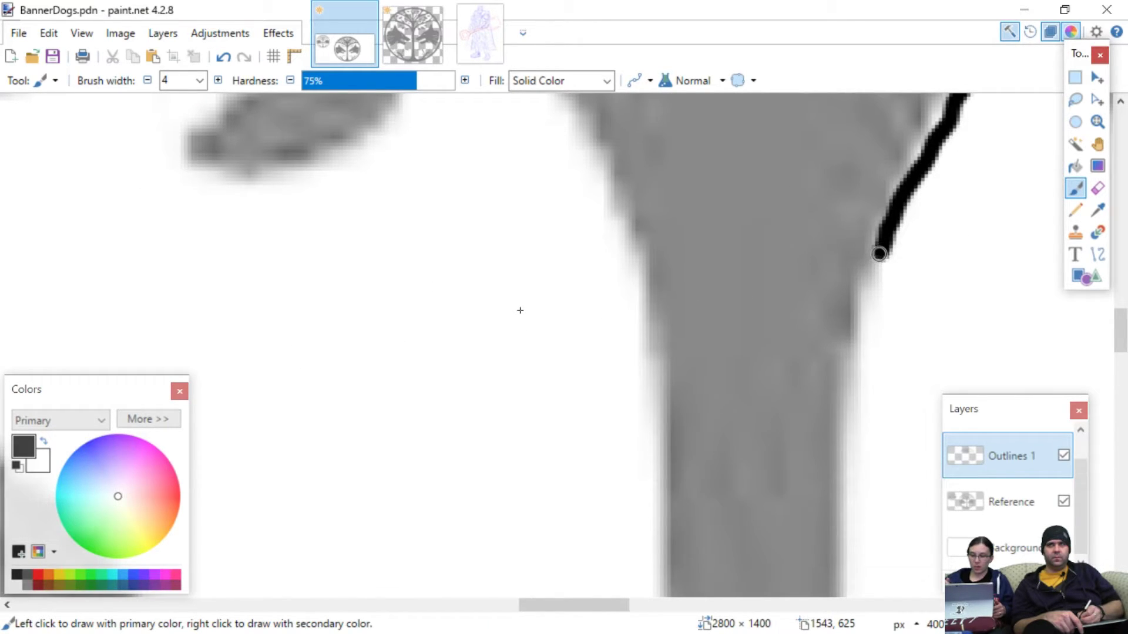
pyautogui.moveTo(869, 286); pyautogui.dragTo(860, 389)
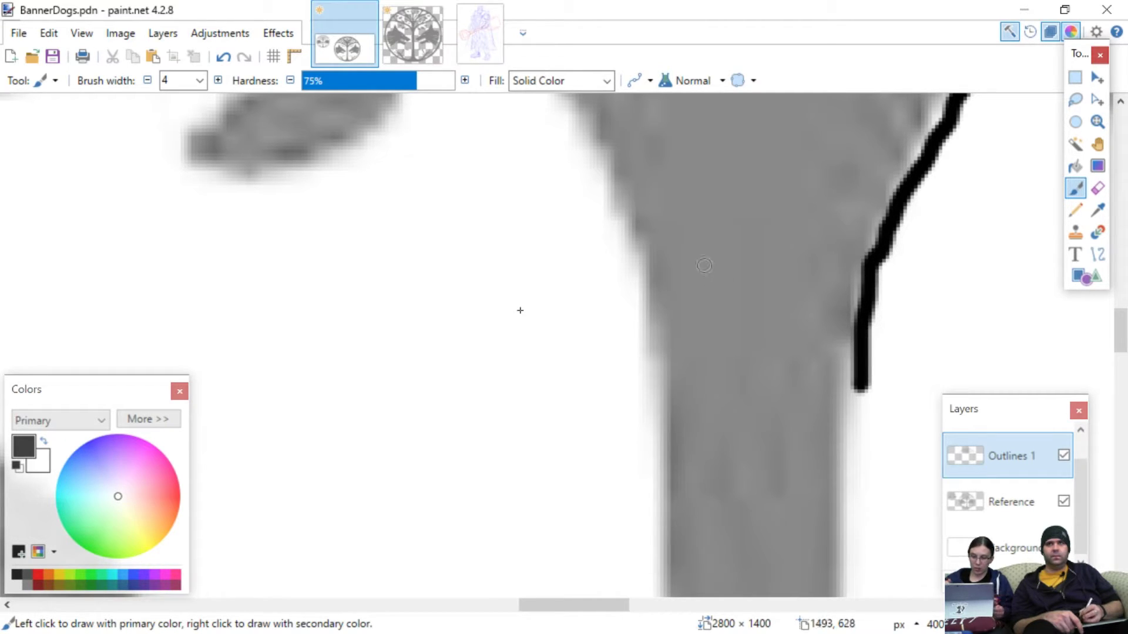
# - Trace the trunk's left edge upward from its straight section, around the flare onto the lower left branch's underside
pyautogui.moveTo(653, 389); pyautogui.dragTo(616, 204)
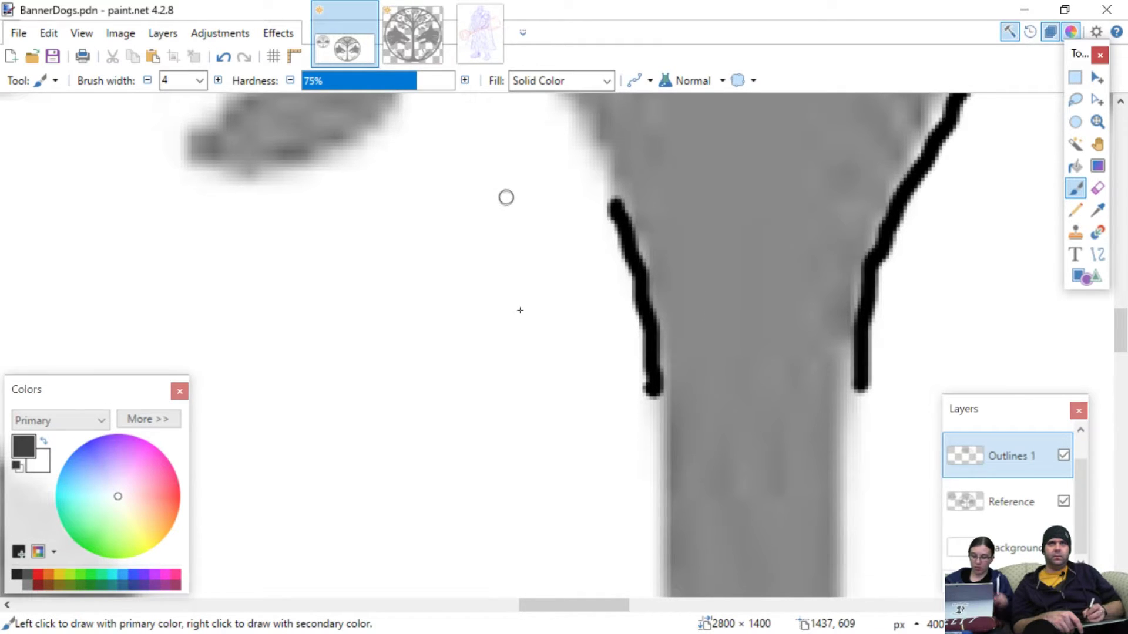
pyautogui.scroll(3, 505, 214)
pyautogui.hscroll(-3, 503, 221)
pyautogui.hscroll(2, 486, 229)
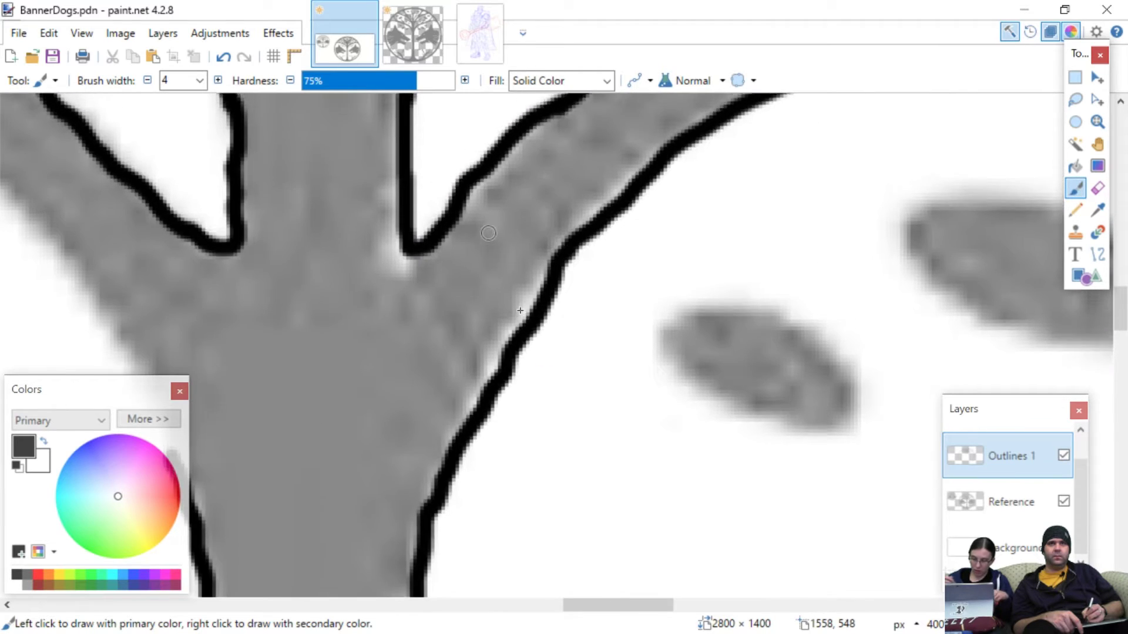
pyautogui.hscroll(-5, 529, 264)
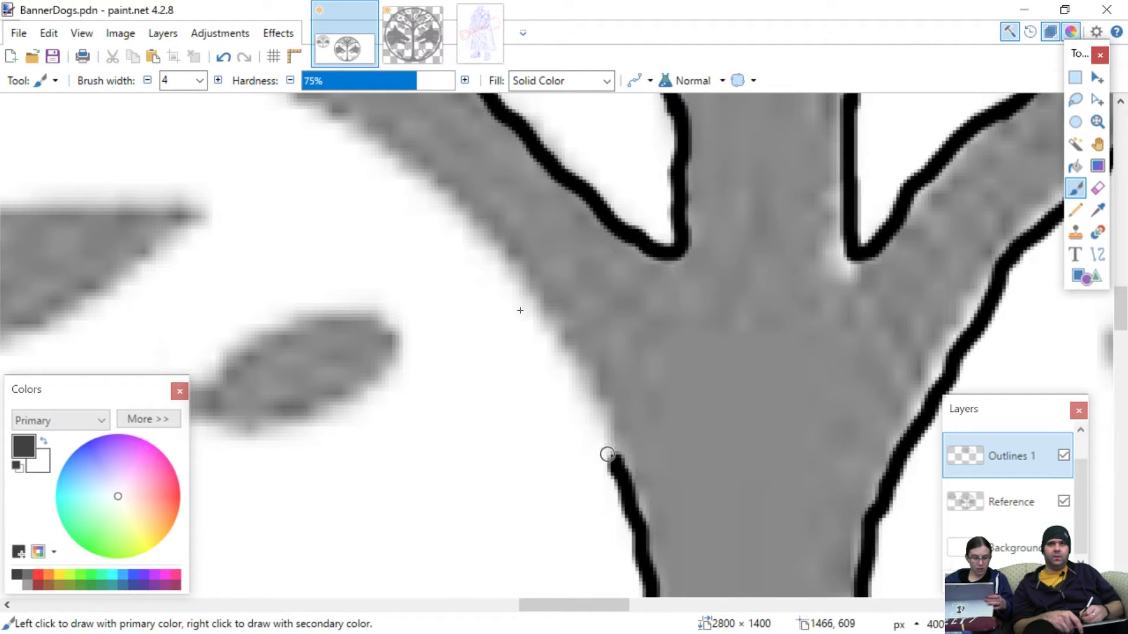
pyautogui.moveTo(616, 457)
pyautogui.mouseDown()
pyautogui.moveTo(596, 372)
pyautogui.moveTo(563, 325)
pyautogui.moveTo(458, 234)
pyautogui.mouseUp()
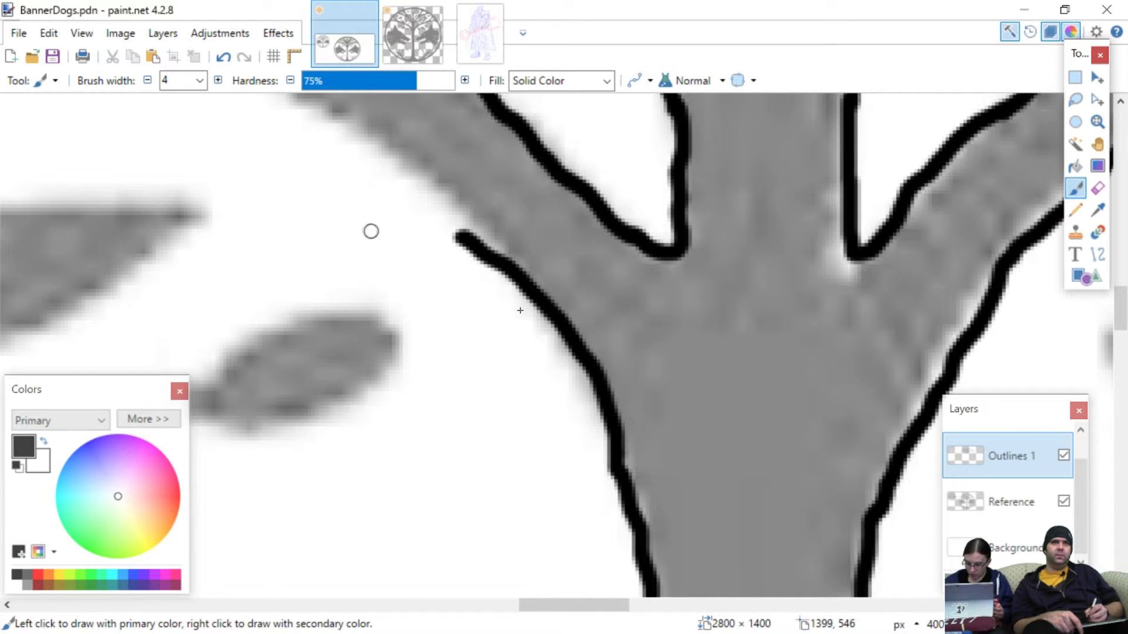
# - Extend the outline outward along the lower left branch's underside until it passes below the base of the narrow twig
pyautogui.scroll(3, 371, 232)
pyautogui.hscroll(5, 371, 247)
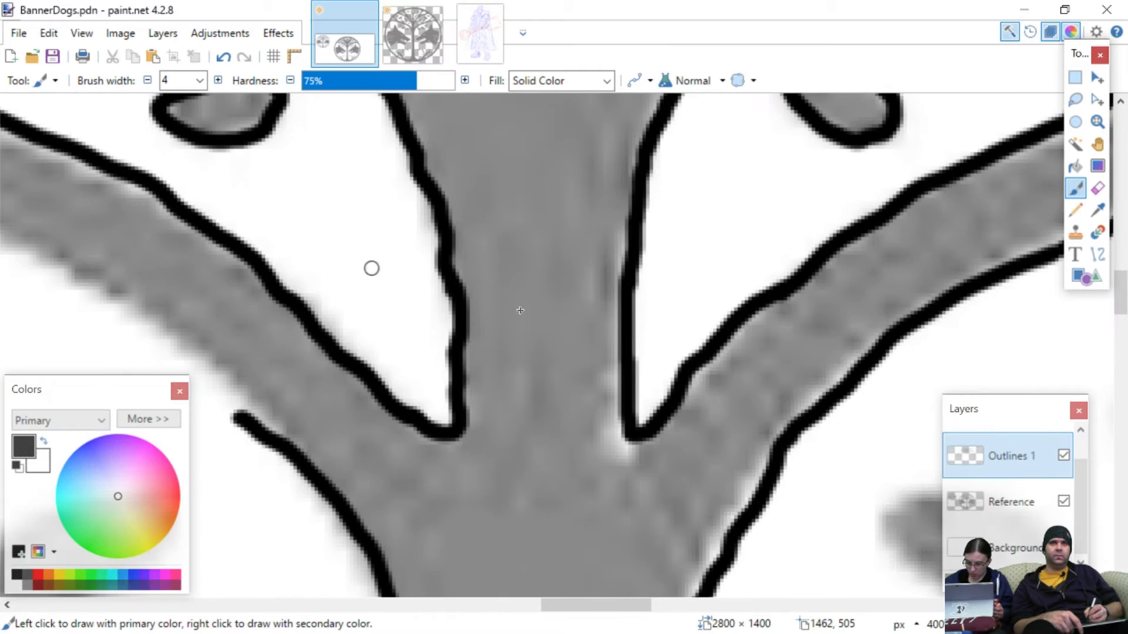
pyautogui.hscroll(-3, 342, 268)
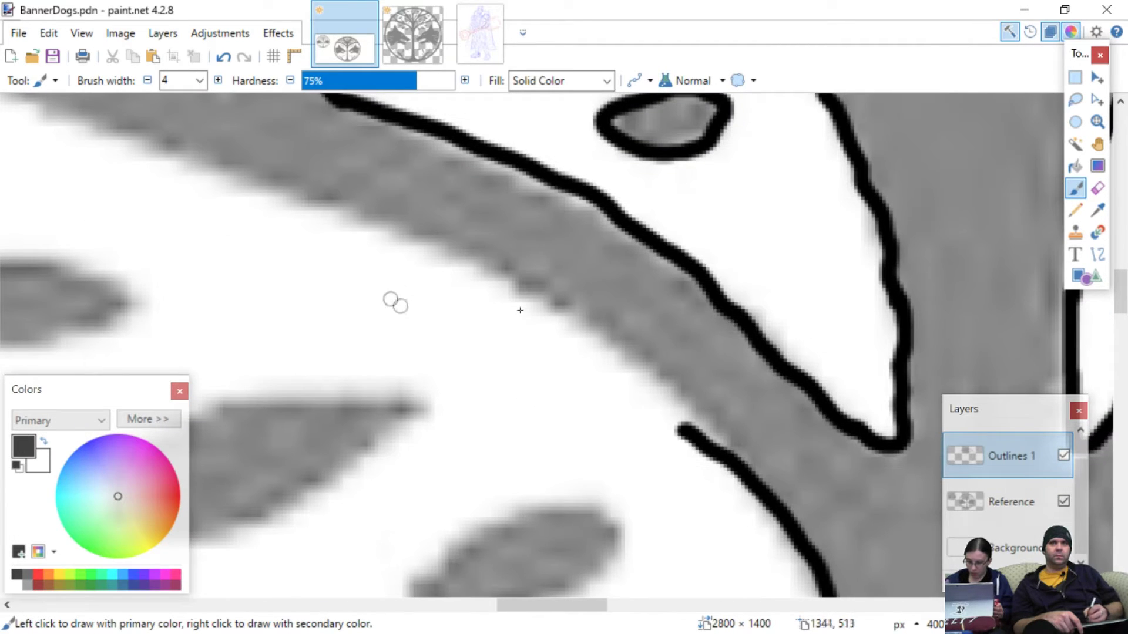
pyautogui.moveTo(681, 432)
pyautogui.mouseDown()
pyautogui.moveTo(538, 313)
pyautogui.moveTo(403, 249)
pyautogui.mouseUp()
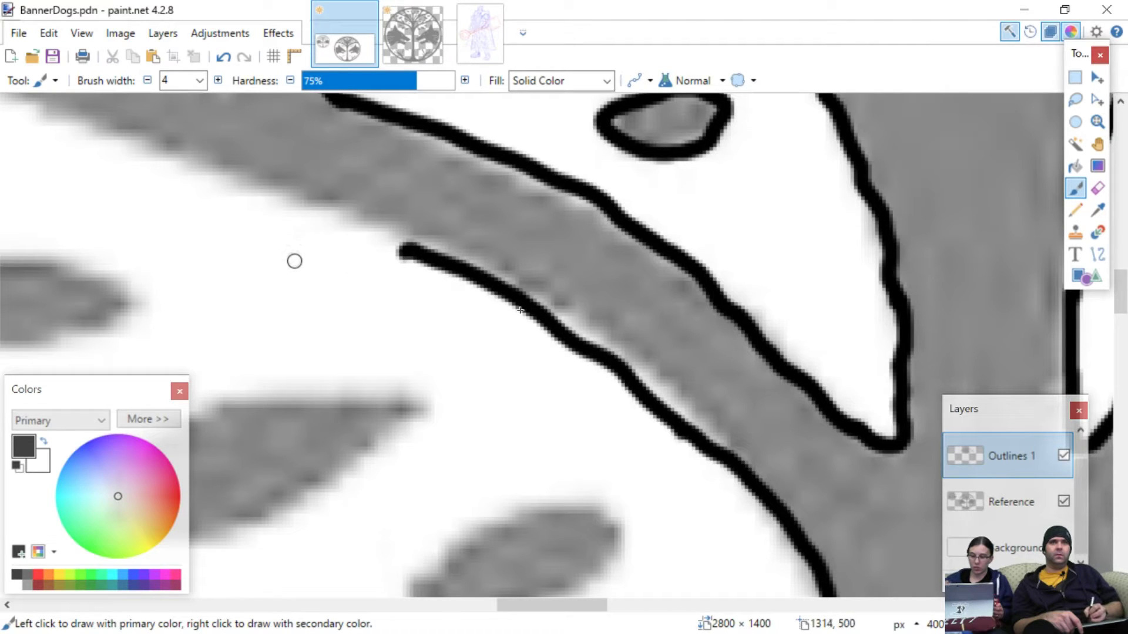
pyautogui.scroll(3, 295, 261)
pyautogui.hscroll(-2, 291, 276)
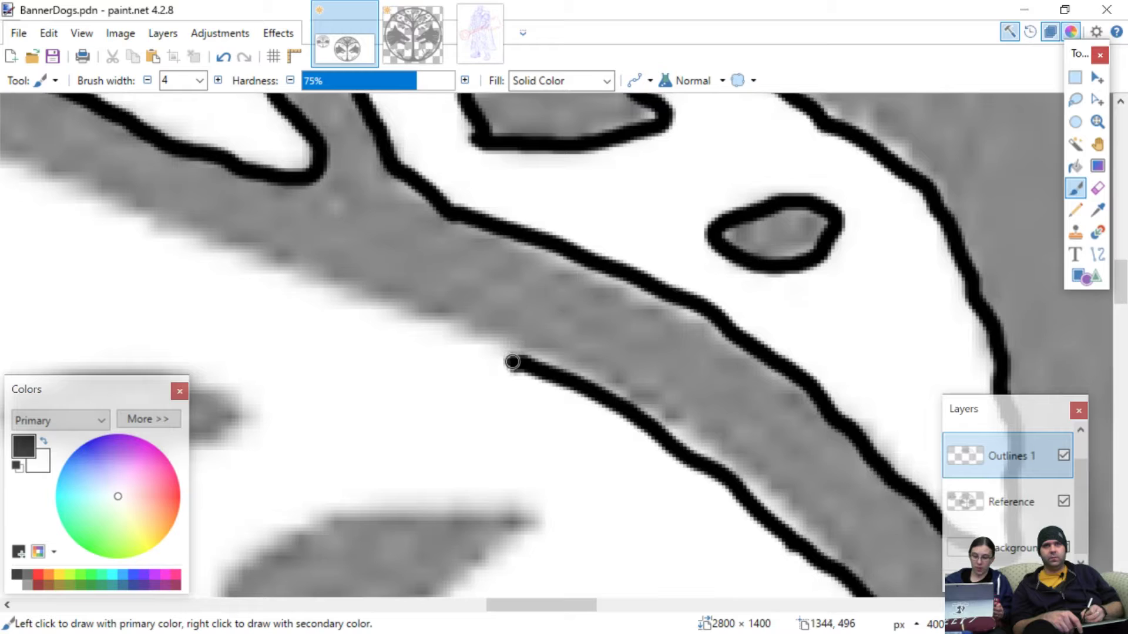
pyautogui.moveTo(509, 362); pyautogui.dragTo(260, 267)
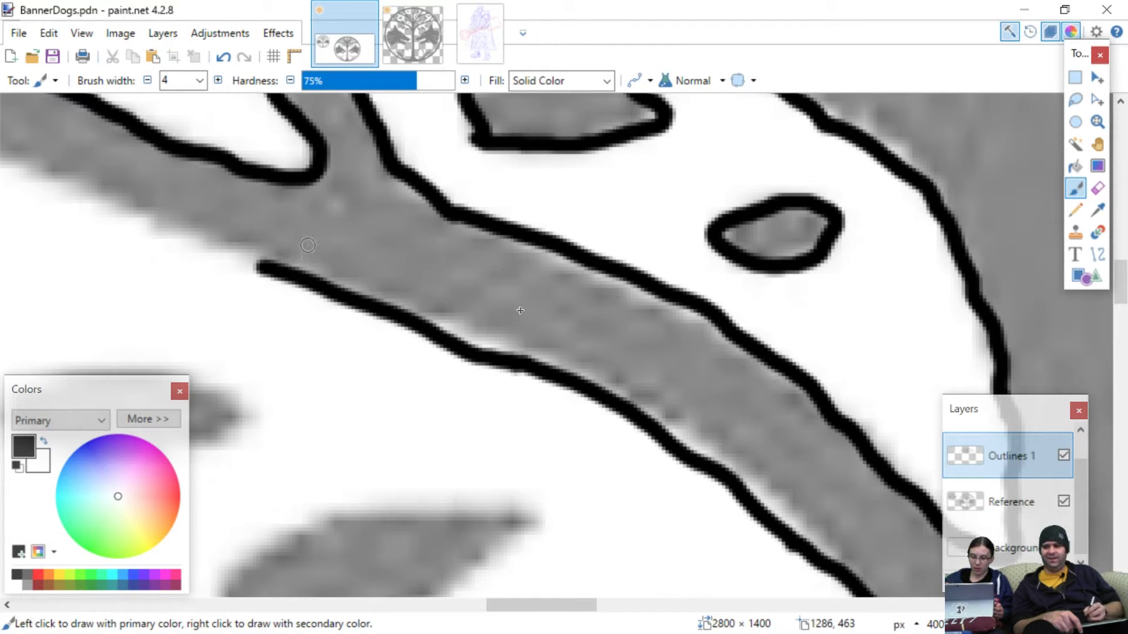
# - Continue the lower left branch's underside outline beneath the small flat-bottomed opening to the start of the outer ring's curve
pyautogui.hscroll(-8, 265, 235)
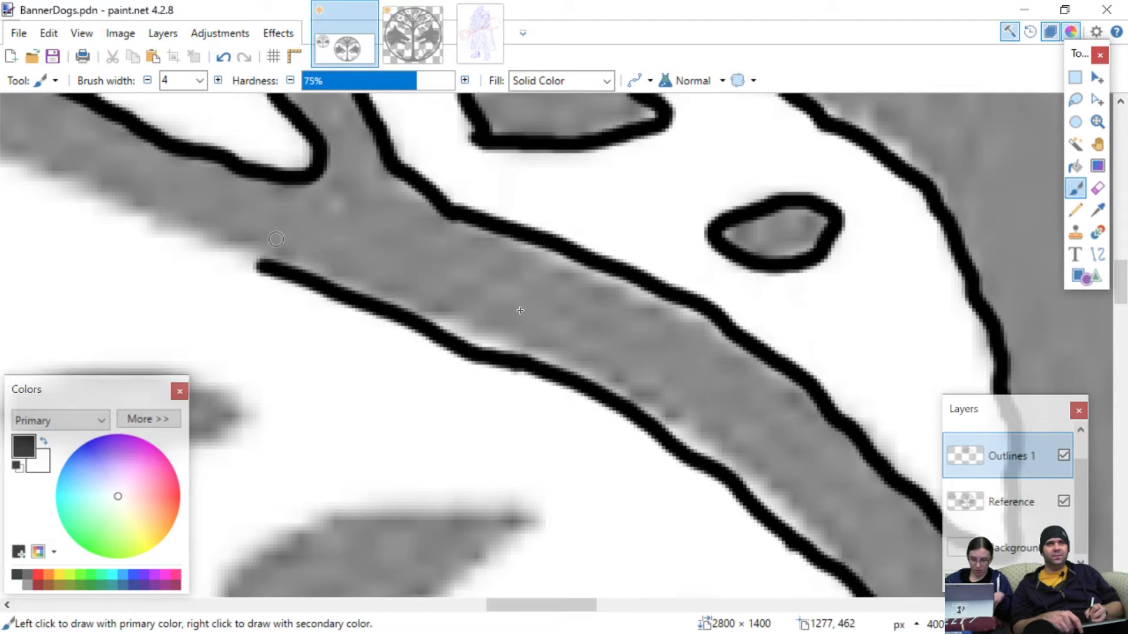
pyautogui.scroll(2, 285, 240)
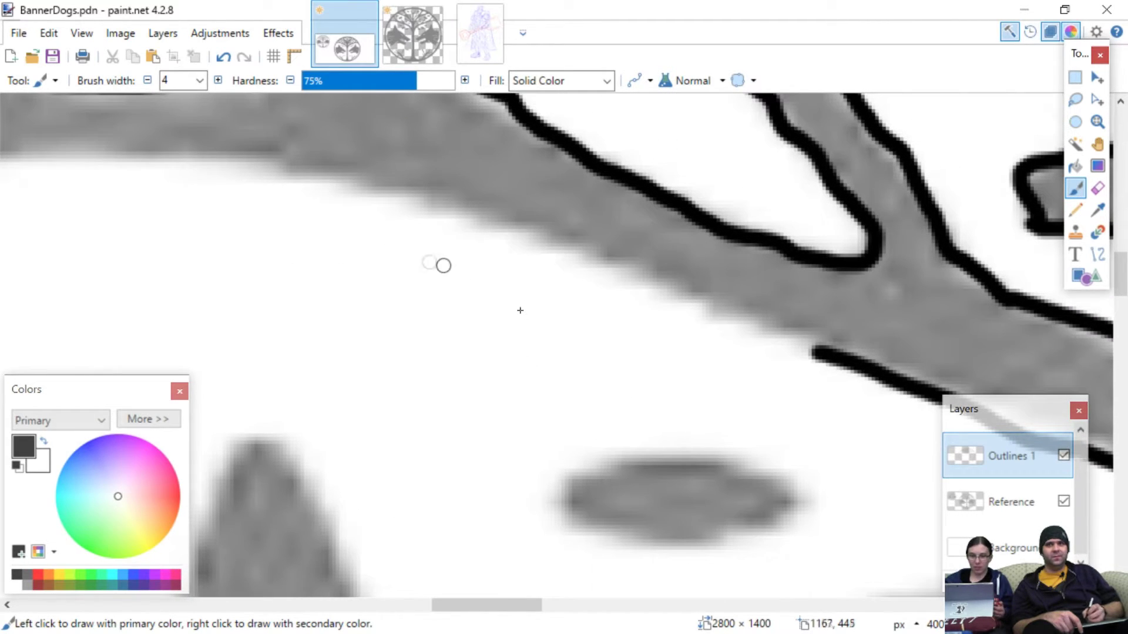
pyautogui.moveTo(816, 352)
pyautogui.mouseDown()
pyautogui.moveTo(580, 262)
pyautogui.moveTo(549, 261)
pyautogui.mouseUp()
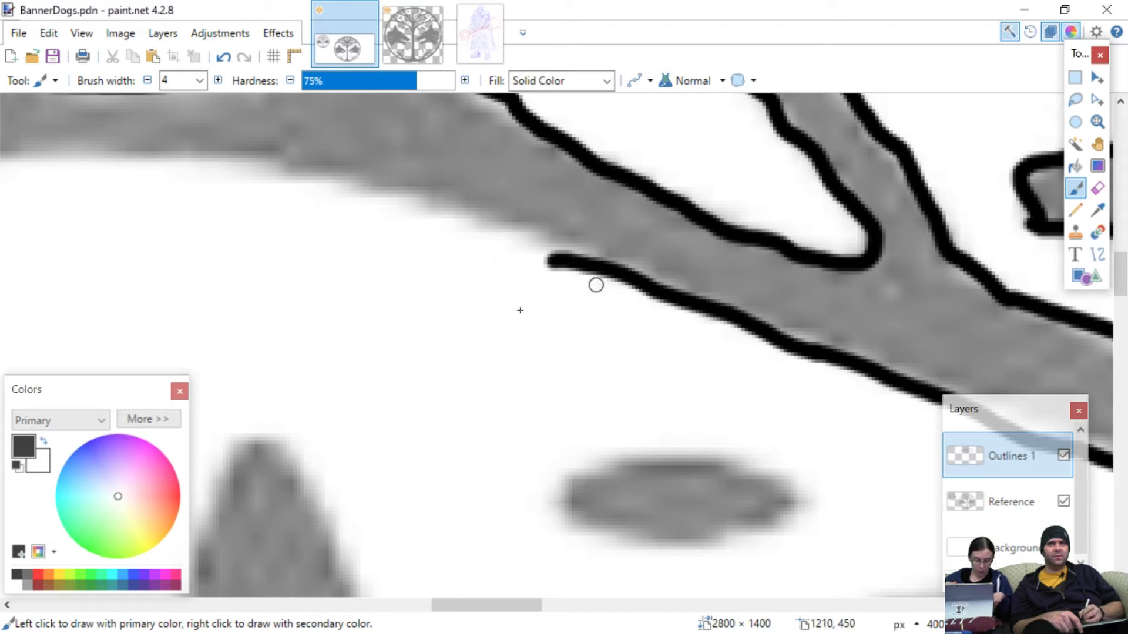
pyautogui.hscroll(4, 465, 292)
pyautogui.scroll(2, 463, 291)
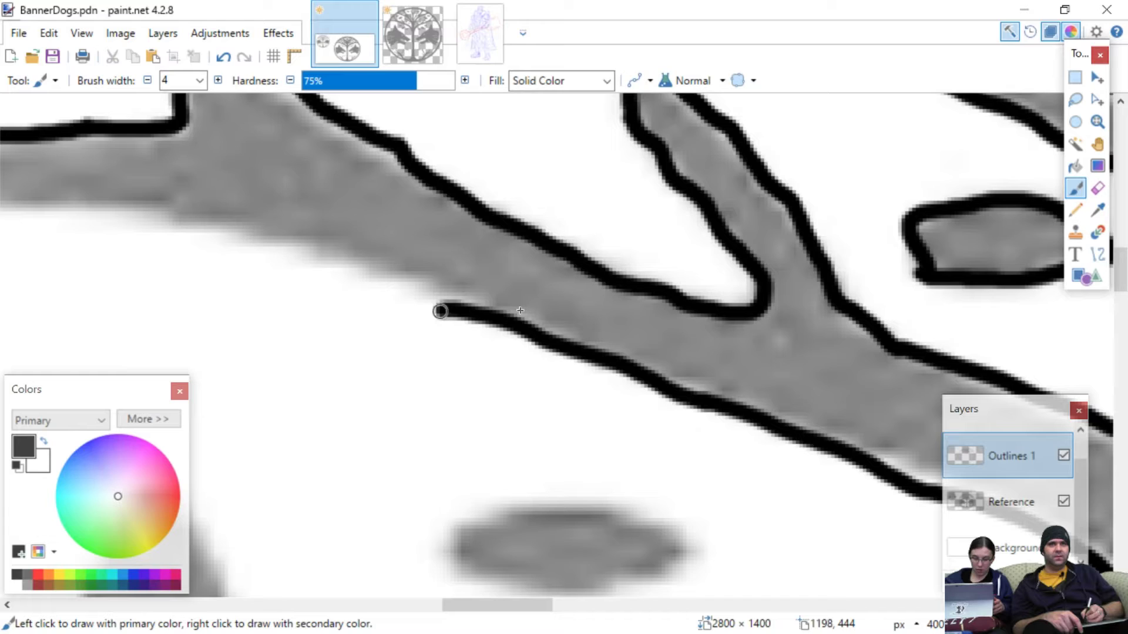
pyautogui.moveTo(436, 309); pyautogui.dragTo(227, 243)
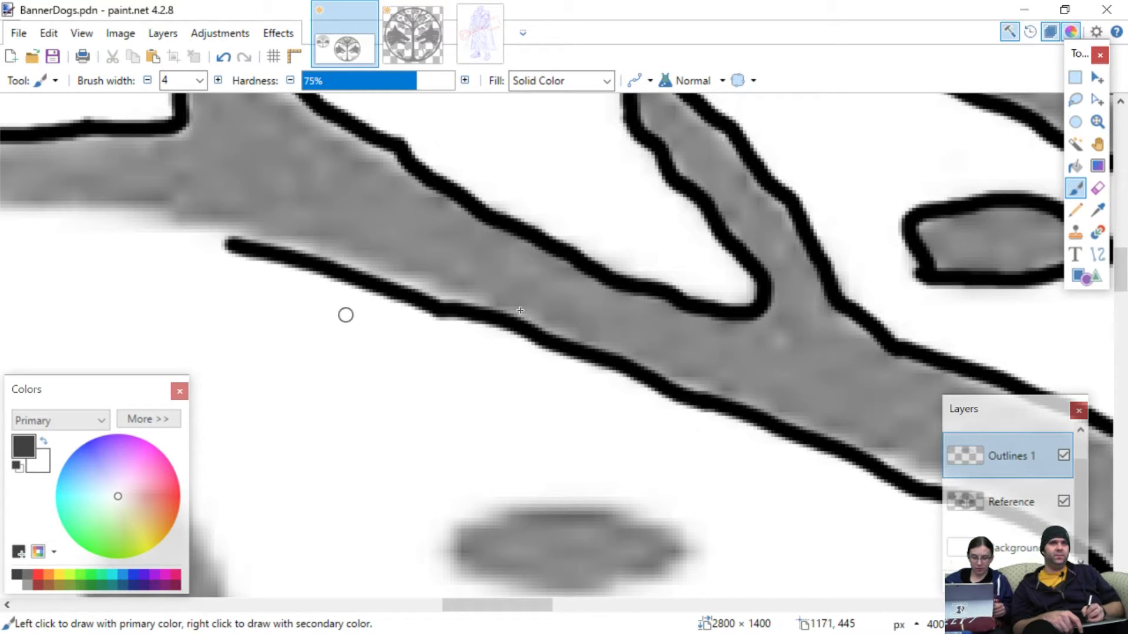
pyautogui.hscroll(-5, 347, 323)
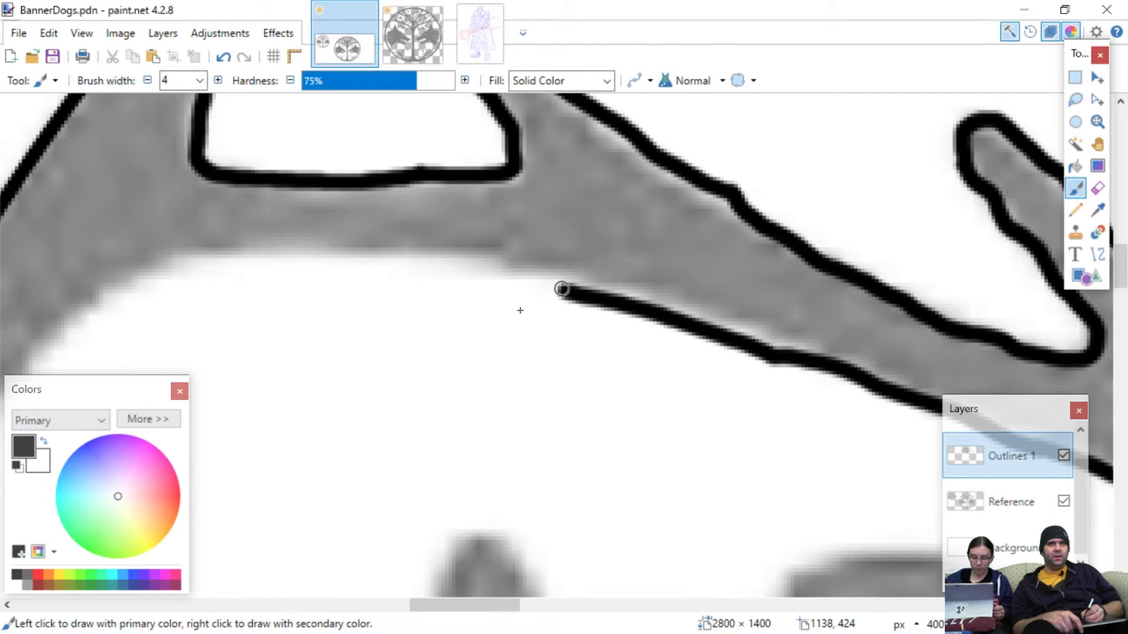
pyautogui.moveTo(560, 292)
pyautogui.mouseDown()
pyautogui.moveTo(373, 263)
pyautogui.moveTo(238, 266)
pyautogui.moveTo(135, 286)
pyautogui.mouseUp()
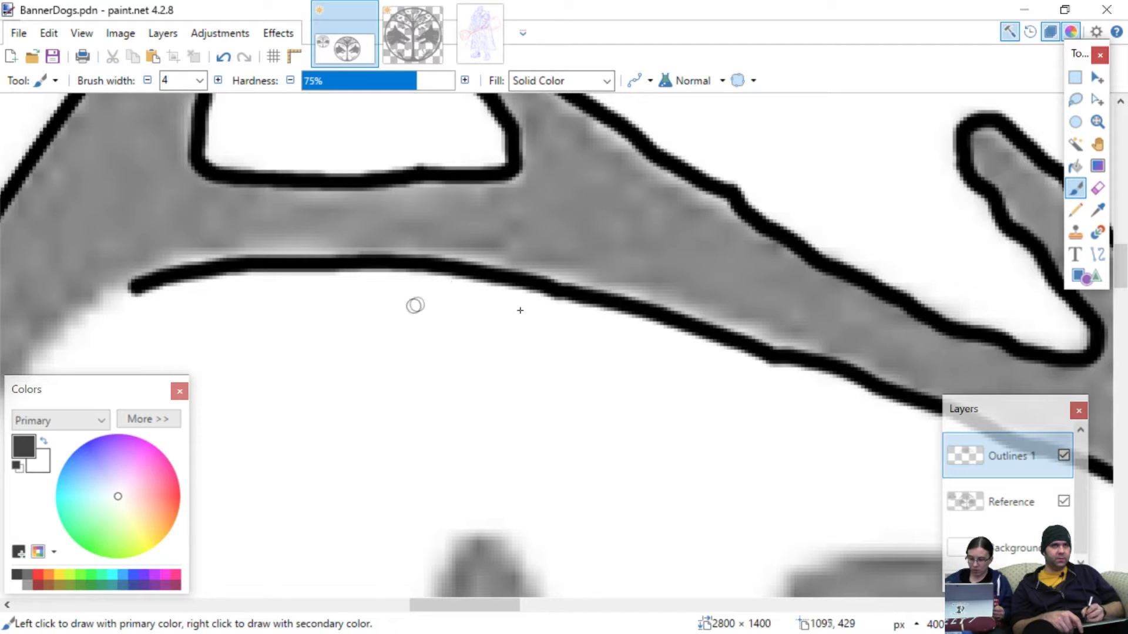
# - Continue the black outline from the left branch's lower edge around onto the inner edge of the surrounding ring
pyautogui.hscroll(-10, 368, 336)
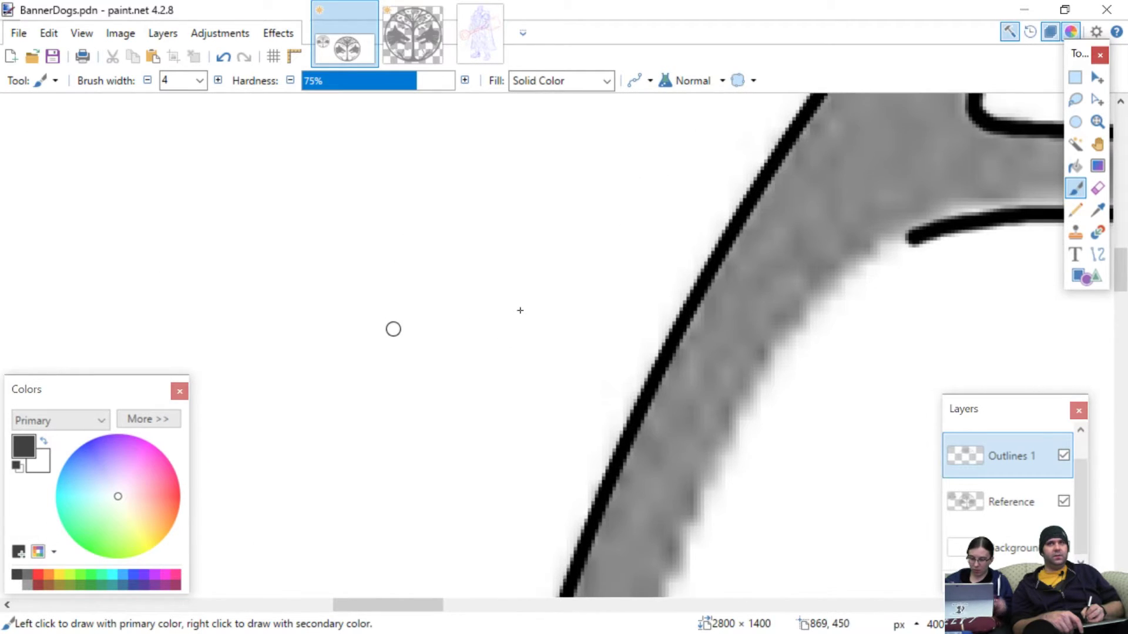
pyautogui.hscroll(4, 393, 325)
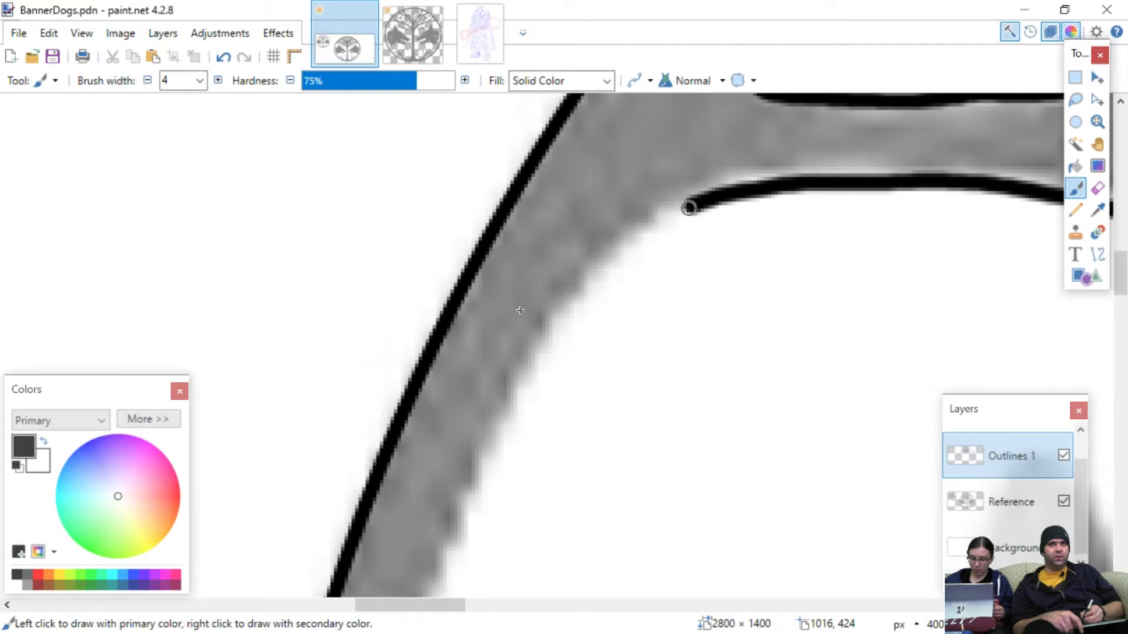
pyautogui.moveTo(684, 210)
pyautogui.mouseDown()
pyautogui.moveTo(600, 290)
pyautogui.moveTo(552, 359)
pyautogui.mouseUp()
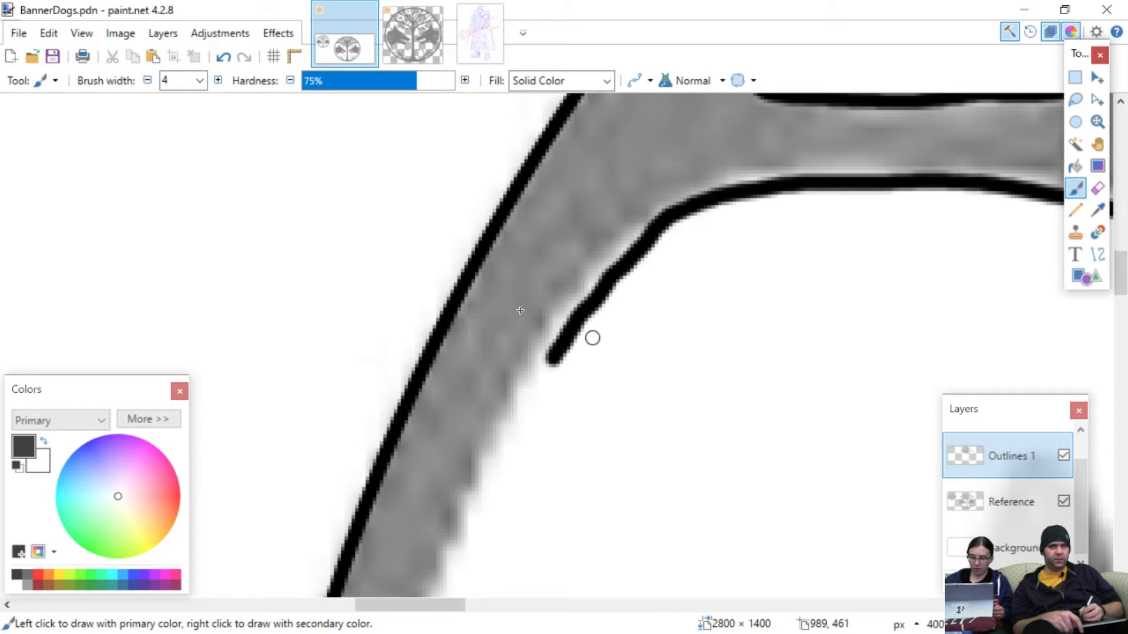
# - Look over the untraced inner edge of the ring and the two wolf heads on either side of the trunk
pyautogui.scroll(-5, 520, 411)
pyautogui.hscroll(3, 519, 400)
pyautogui.hscroll(-8, 524, 388)
pyautogui.scroll(-5, 533, 384)
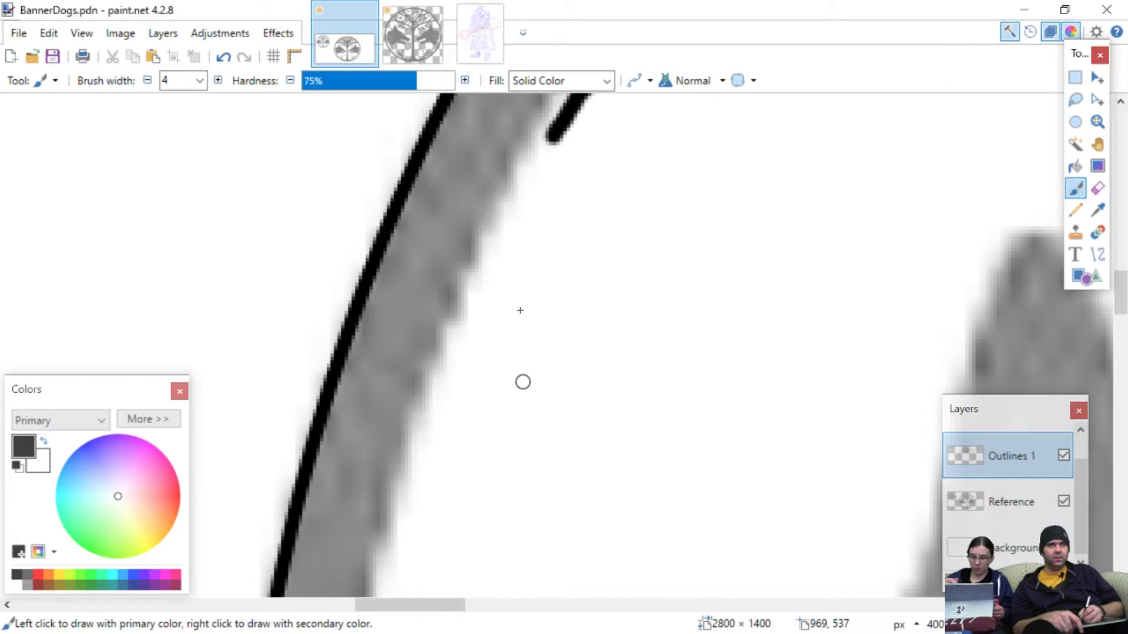
pyautogui.hscroll(-3, 534, 353)
pyautogui.hscroll(5, 537, 329)
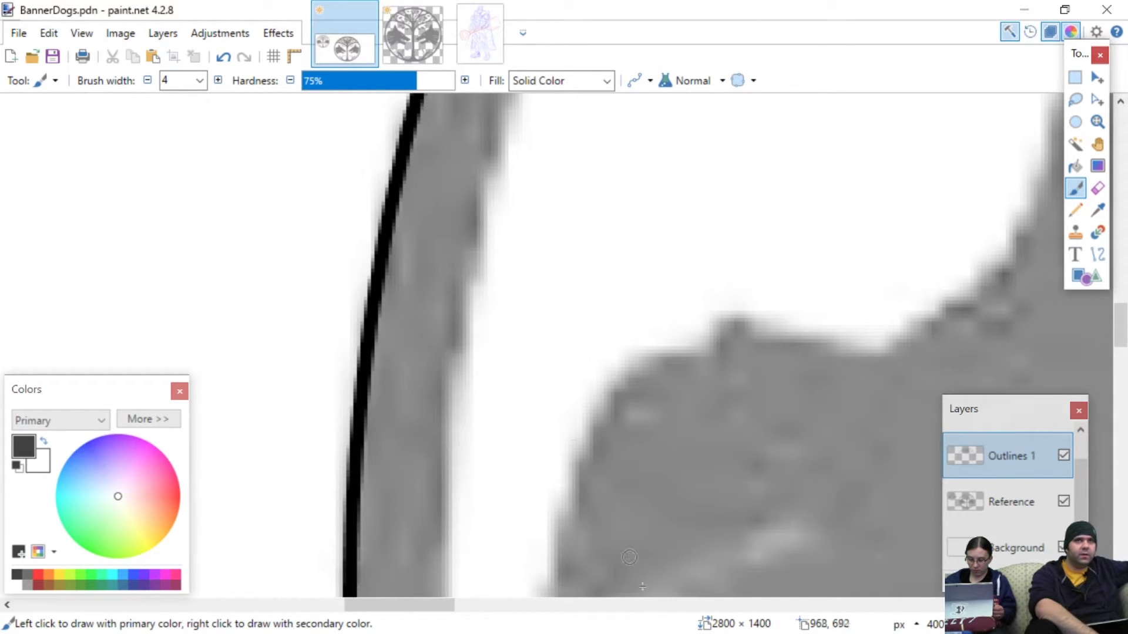
pyautogui.scroll(-5, 549, 310)
pyautogui.scroll(-2, 631, 347)
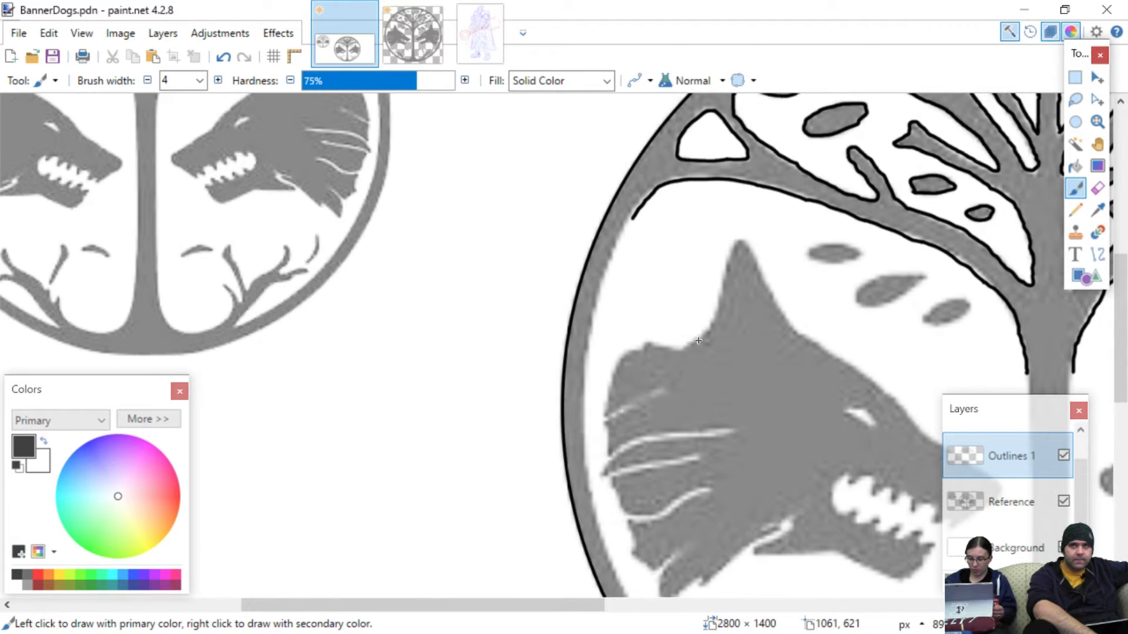
pyautogui.moveTo(703, 339); pyautogui.dragTo(236, 306)
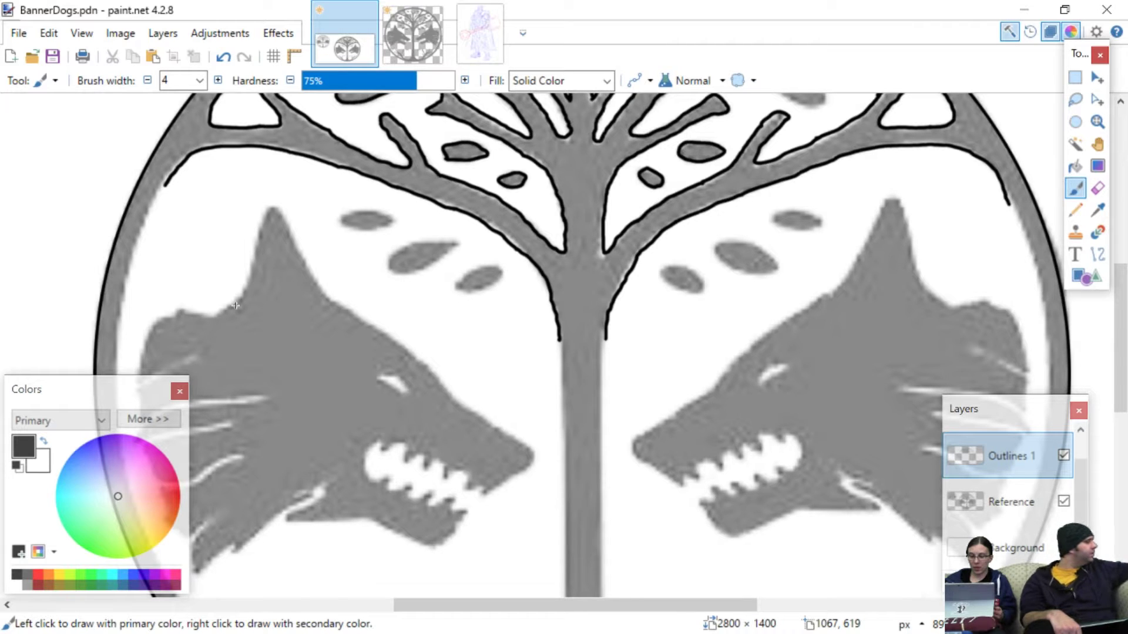
# - Outline the three leaves between the left wolf's head and the branch in black on the Outlines 1 layer
pyautogui.scroll(5, 440, 423)
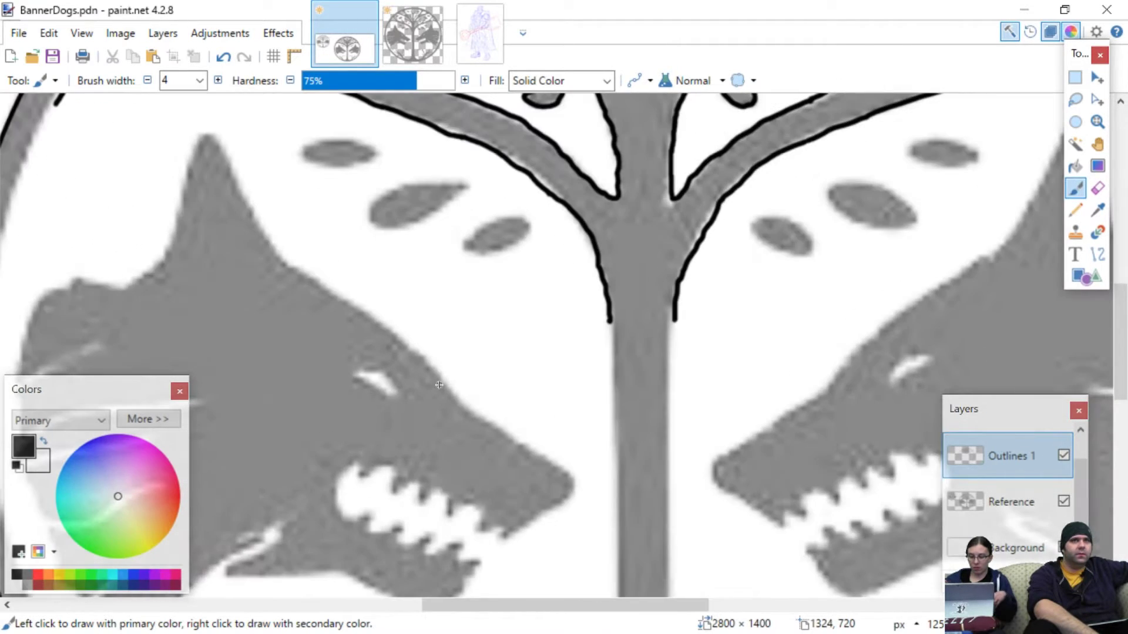
pyautogui.scroll(1, 474, 307)
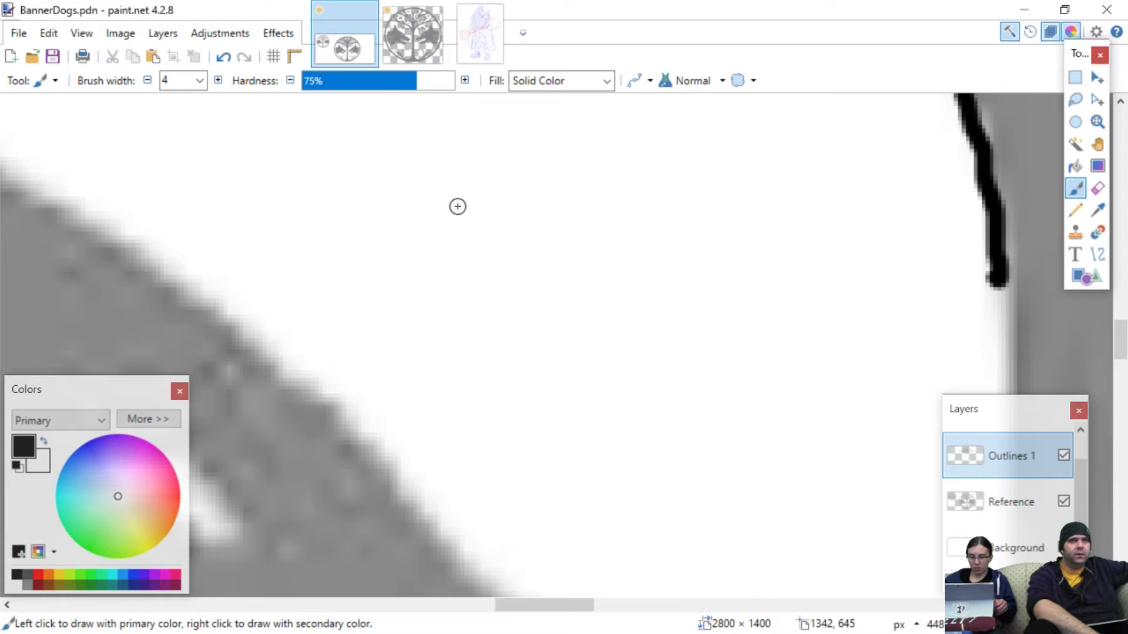
pyautogui.scroll(2, 448, 355)
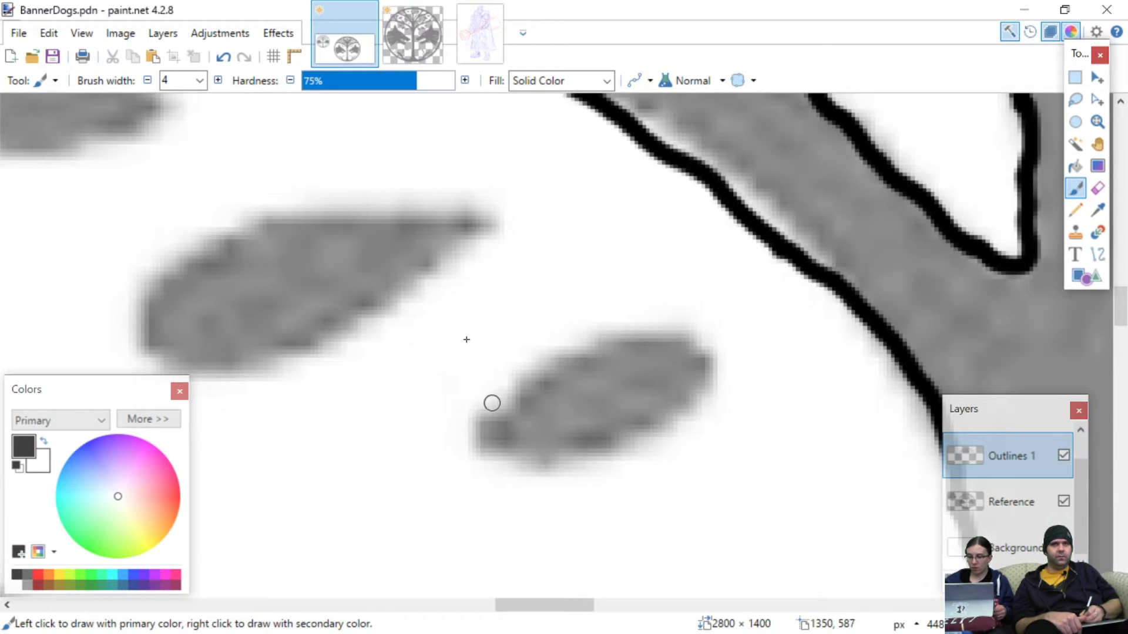
pyautogui.moveTo(497, 400)
pyautogui.mouseDown()
pyautogui.moveTo(545, 367)
pyautogui.moveTo(641, 336)
pyautogui.moveTo(699, 344)
pyautogui.moveTo(718, 377)
pyautogui.moveTo(704, 403)
pyautogui.moveTo(647, 440)
pyautogui.moveTo(554, 458)
pyautogui.moveTo(503, 460)
pyautogui.moveTo(471, 438)
pyautogui.moveTo(497, 399)
pyautogui.mouseUp()
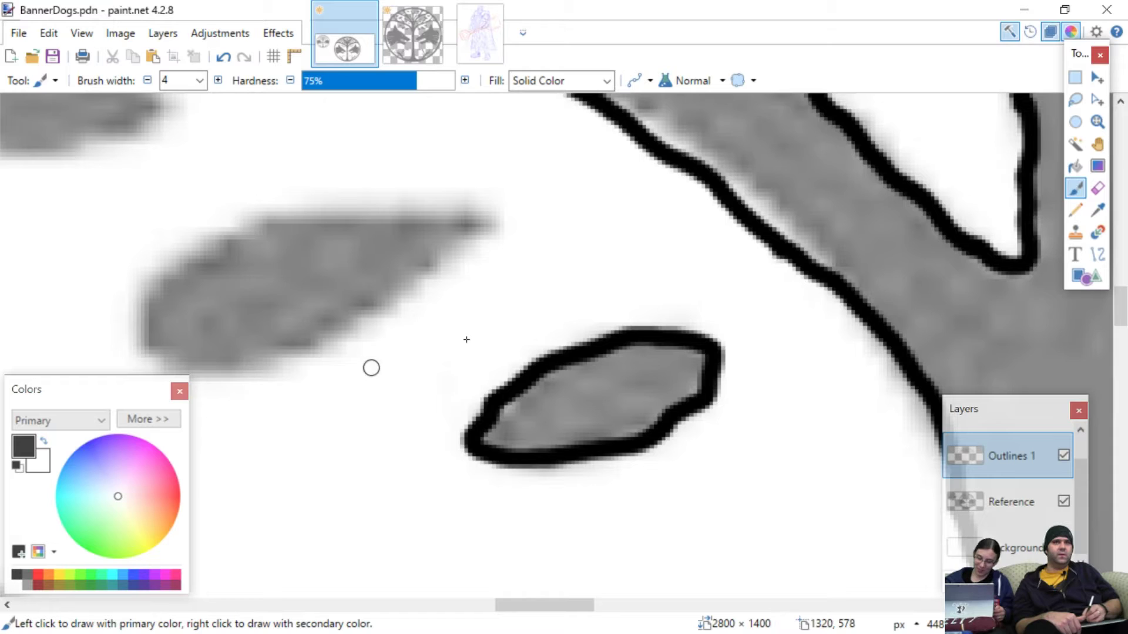
pyautogui.moveTo(303, 357)
pyautogui.mouseDown()
pyautogui.moveTo(437, 285)
pyautogui.moveTo(490, 244)
pyautogui.moveTo(497, 223)
pyautogui.moveTo(262, 219)
pyautogui.moveTo(219, 235)
pyautogui.moveTo(158, 284)
pyautogui.moveTo(144, 338)
pyautogui.moveTo(159, 358)
pyautogui.moveTo(224, 379)
pyautogui.moveTo(296, 356)
pyautogui.mouseUp()
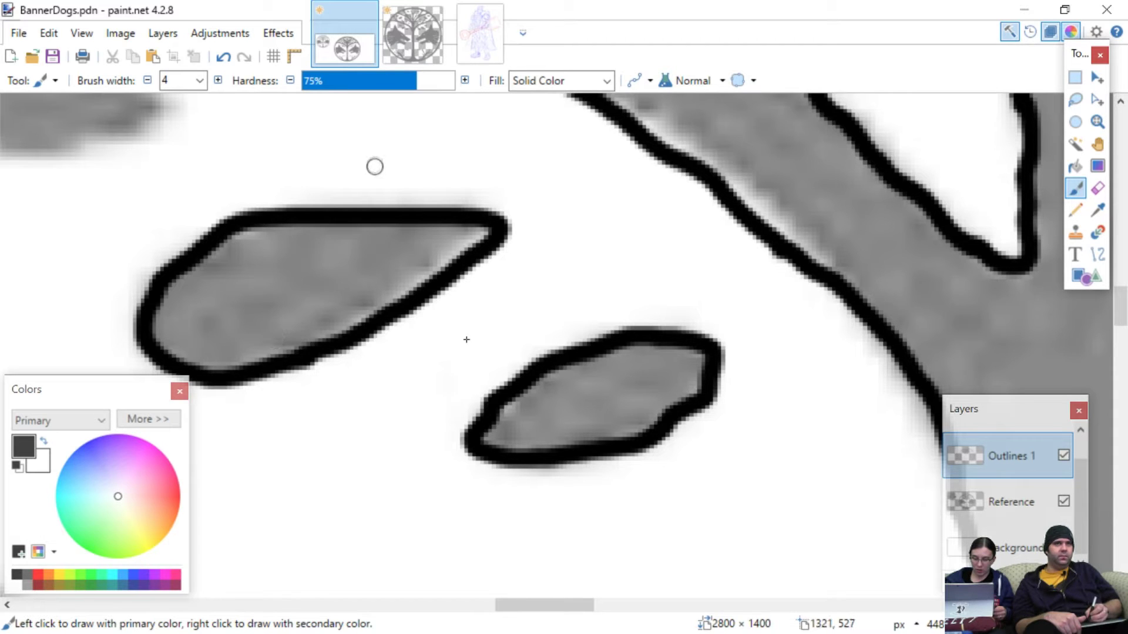
pyautogui.scroll(3, 338, 175)
pyautogui.hscroll(-5, 337, 174)
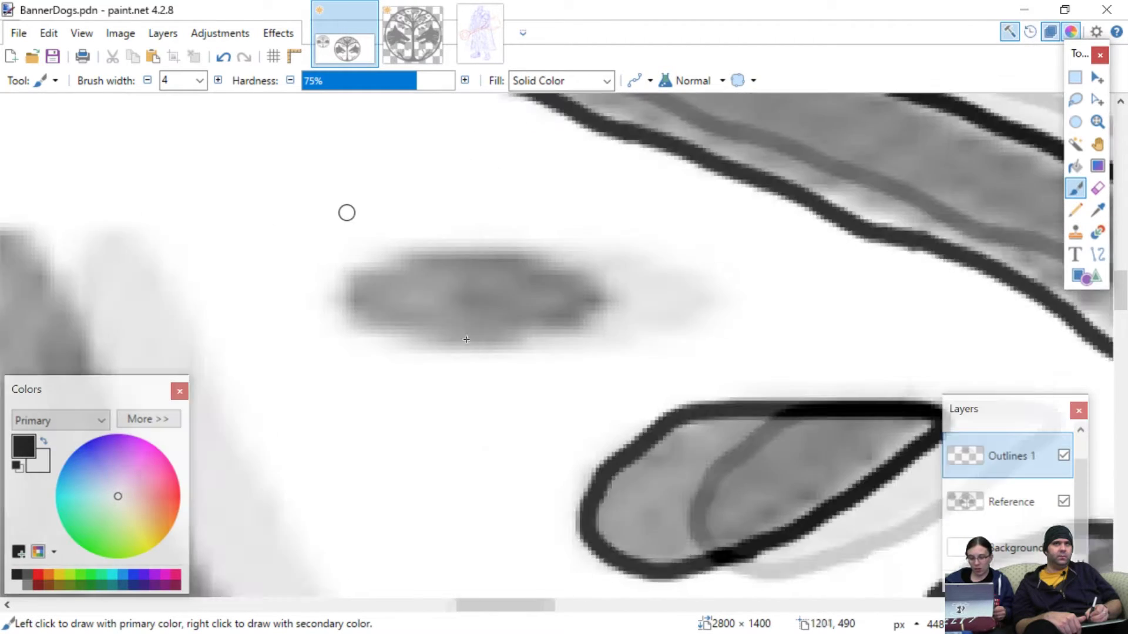
pyautogui.scroll(2, 347, 217)
pyautogui.hscroll(-4, 351, 222)
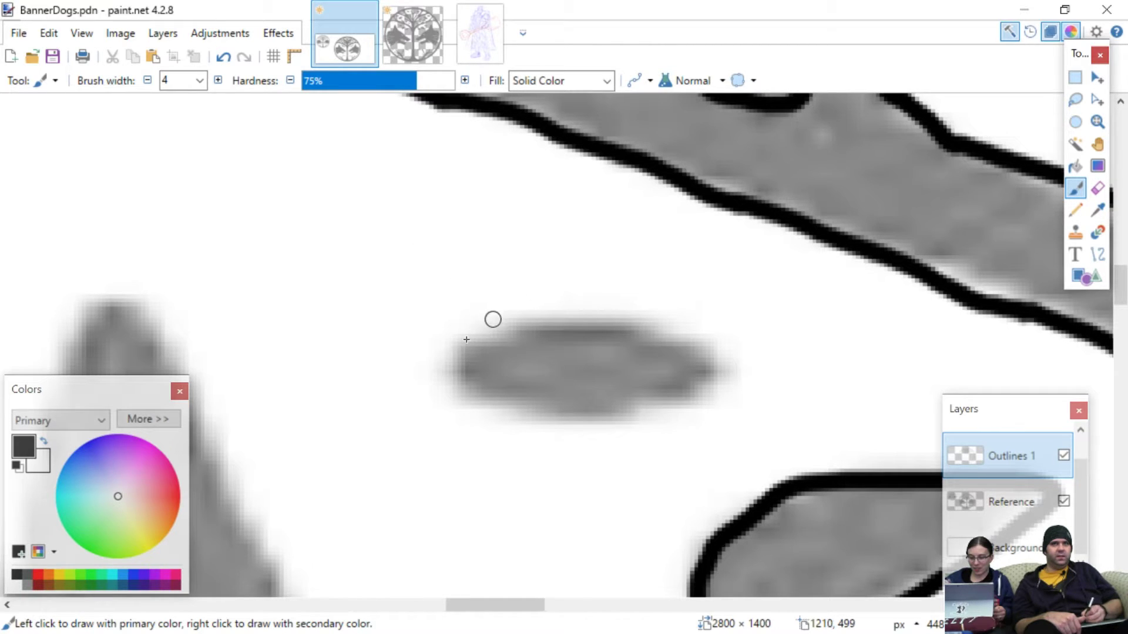
pyautogui.moveTo(493, 329)
pyautogui.mouseDown()
pyautogui.moveTo(635, 329)
pyautogui.moveTo(713, 354)
pyautogui.moveTo(718, 381)
pyautogui.moveTo(651, 407)
pyautogui.moveTo(549, 415)
pyautogui.moveTo(453, 379)
pyautogui.moveTo(452, 363)
pyautogui.moveTo(505, 336)
pyautogui.mouseUp()
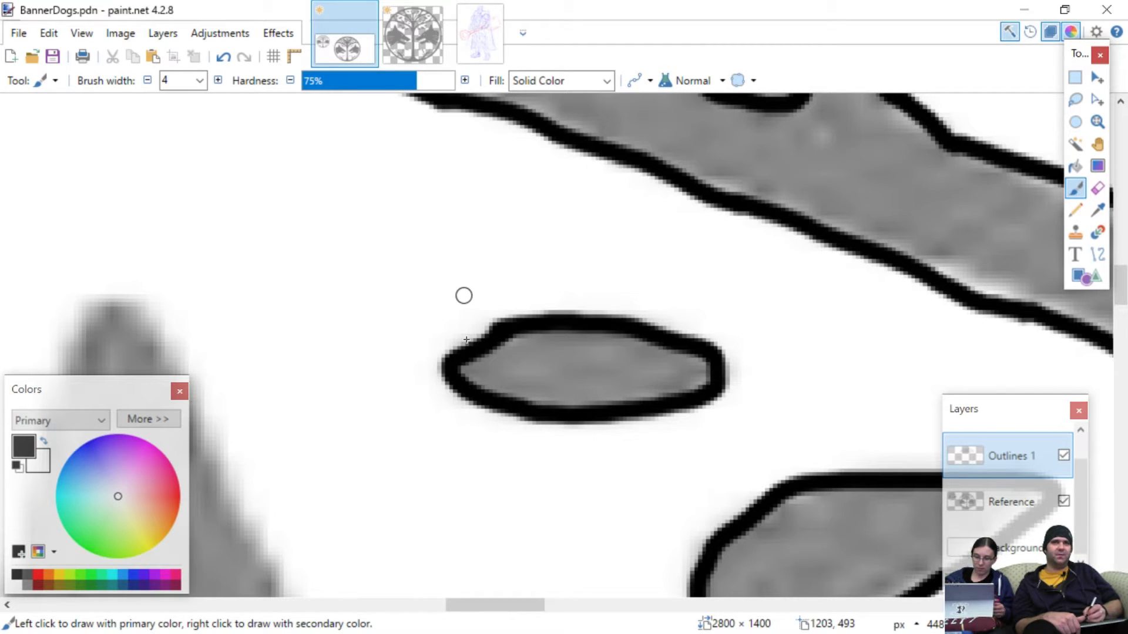
# - Outline the leaf nearest the right wolf's ear with a closed black brush stroke
pyautogui.hscroll(-5, 466, 340)
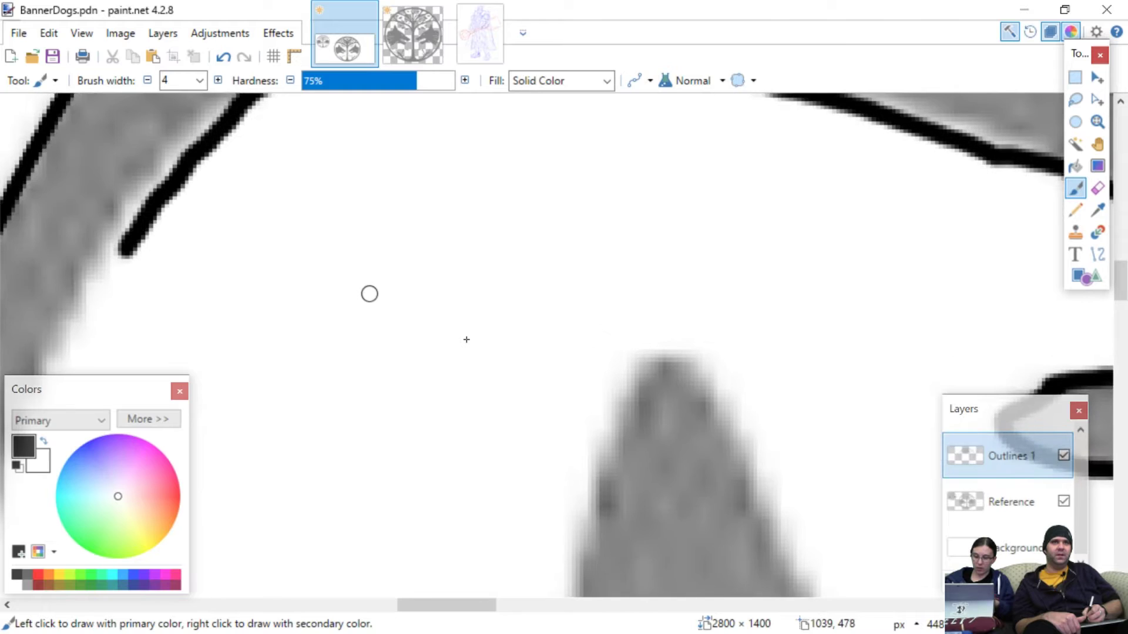
pyautogui.scroll(-3, 467, 339)
pyautogui.hscroll(5, 466, 340)
pyautogui.scroll(-3, 466, 339)
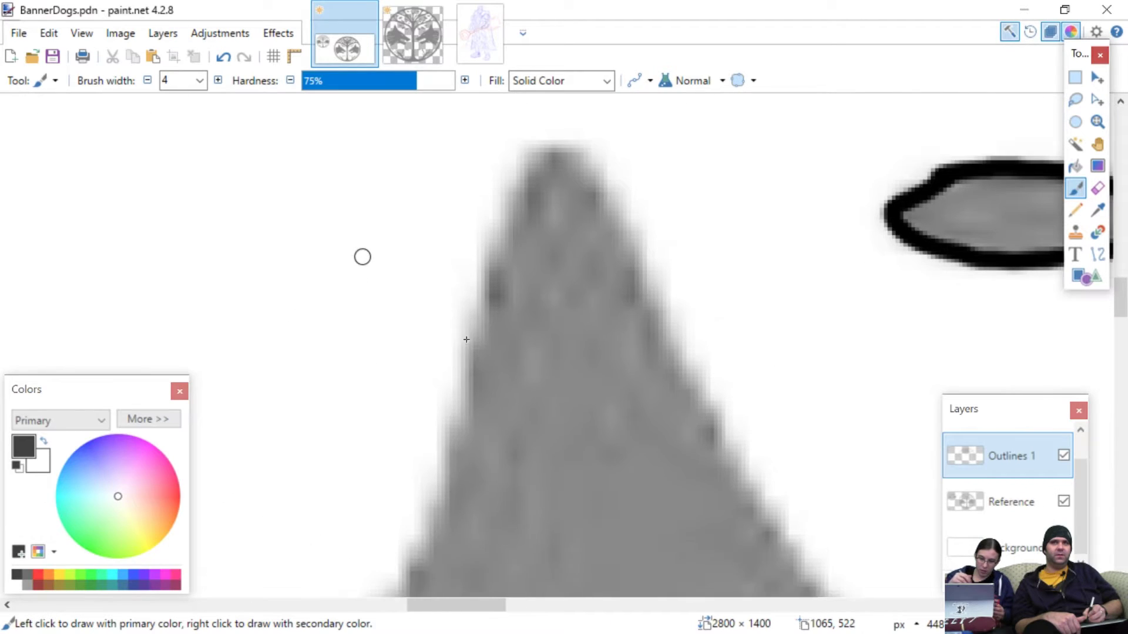
pyautogui.scroll(3, 466, 340)
pyautogui.hscroll(3, 467, 340)
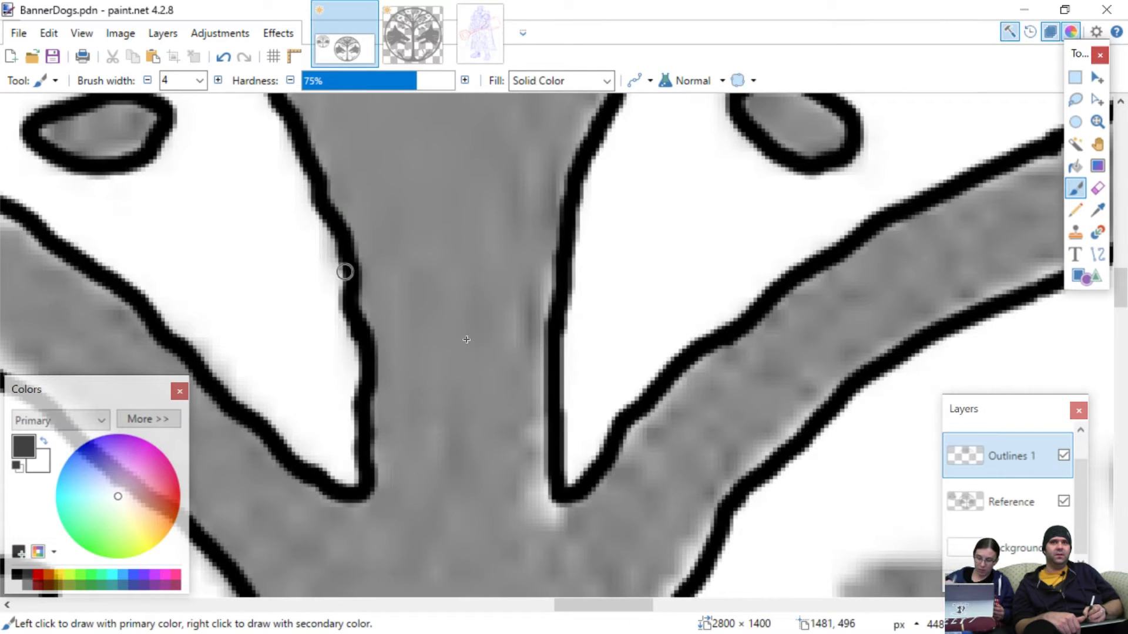
pyautogui.hscroll(5, 467, 340)
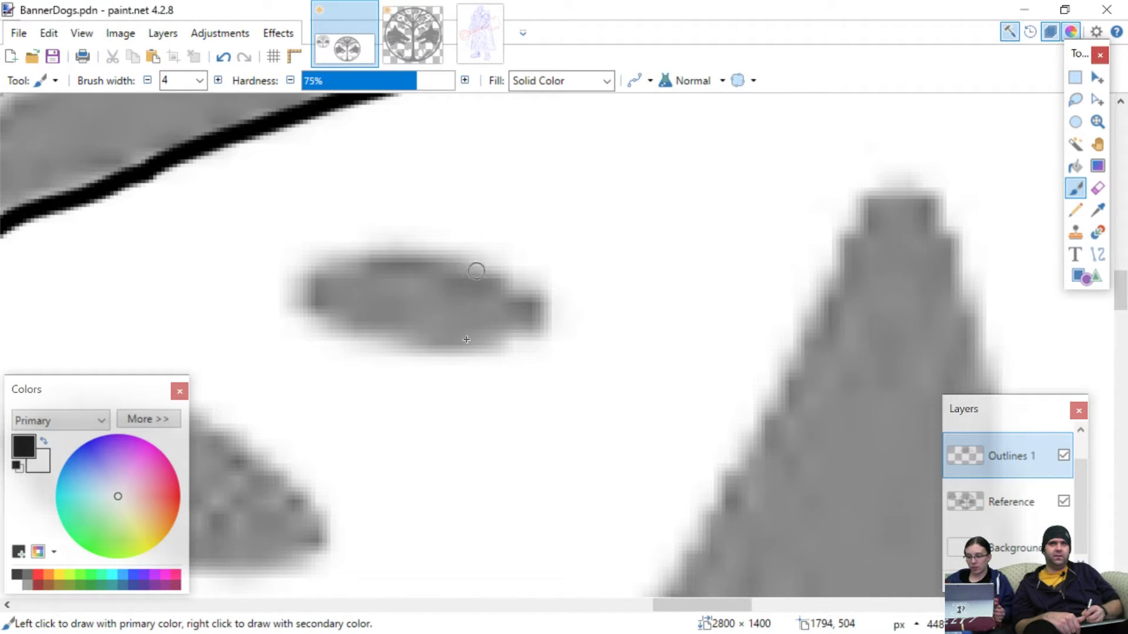
pyautogui.moveTo(435, 252)
pyautogui.mouseDown()
pyautogui.moveTo(526, 277)
pyautogui.moveTo(560, 317)
pyautogui.moveTo(524, 347)
pyautogui.moveTo(473, 352)
pyautogui.moveTo(339, 325)
pyautogui.moveTo(290, 296)
pyautogui.moveTo(298, 275)
pyautogui.moveTo(326, 260)
pyautogui.moveTo(422, 249)
pyautogui.moveTo(417, 273)
pyautogui.mouseUp()
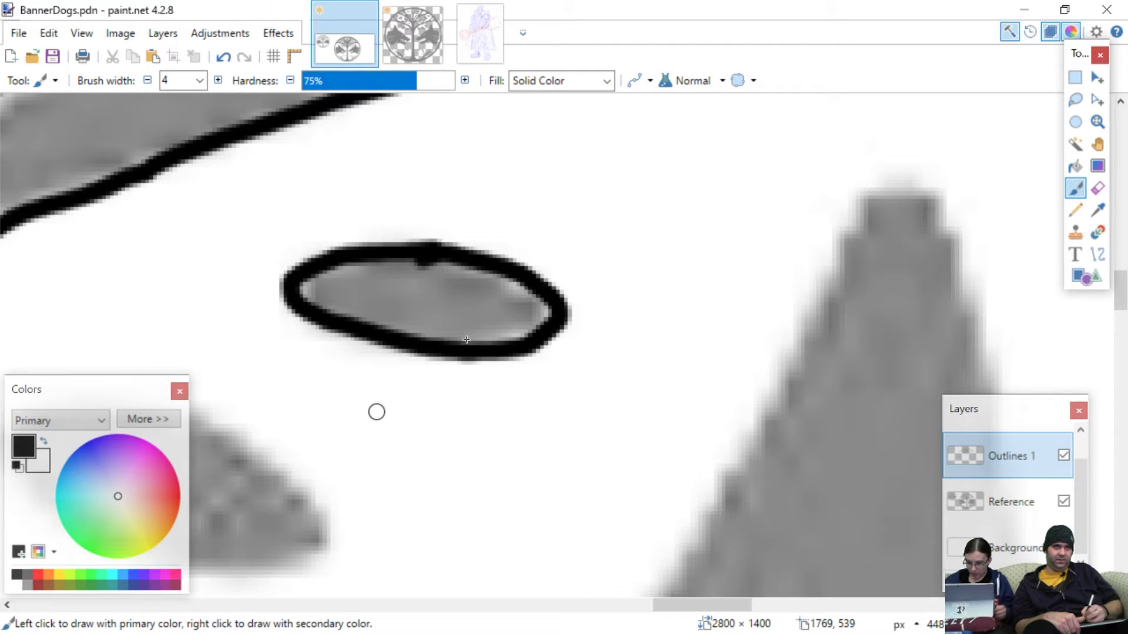
# - Outline the two remaining leaves between the right wolf's head and the trunk with closed black strokes
pyautogui.hscroll(-10, 377, 412)
pyautogui.scroll(-3, 377, 411)
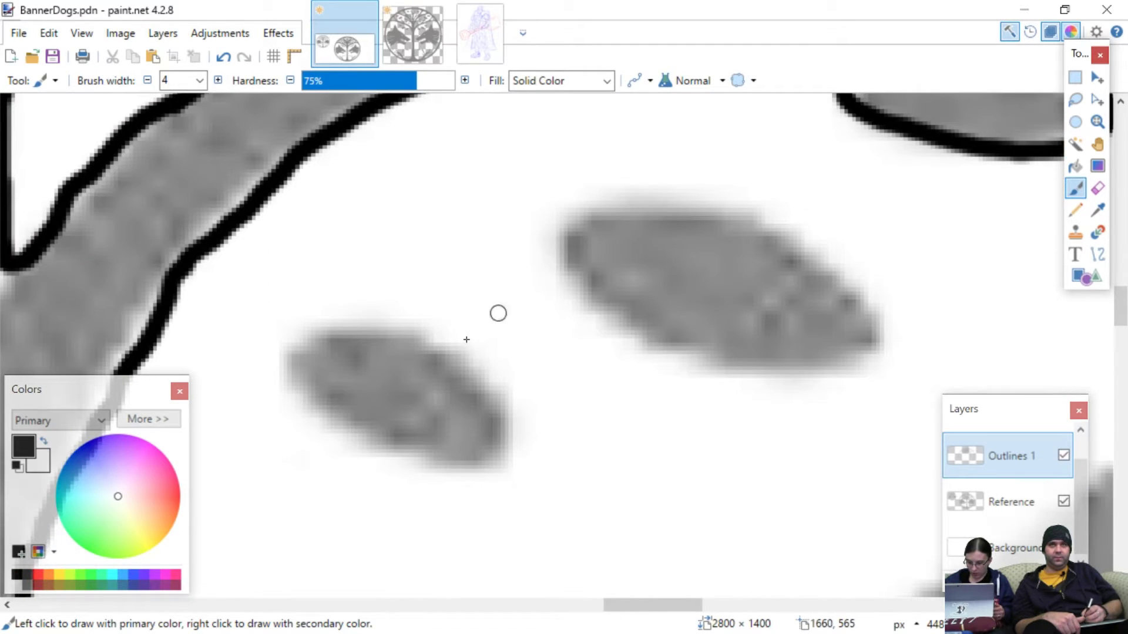
pyautogui.moveTo(563, 297)
pyautogui.mouseDown()
pyautogui.moveTo(648, 350)
pyautogui.moveTo(770, 380)
pyautogui.moveTo(855, 371)
pyautogui.moveTo(888, 341)
pyautogui.moveTo(812, 254)
pyautogui.moveTo(740, 210)
pyautogui.moveTo(703, 205)
pyautogui.moveTo(554, 216)
pyautogui.moveTo(551, 236)
pyautogui.moveTo(590, 306)
pyautogui.mouseUp()
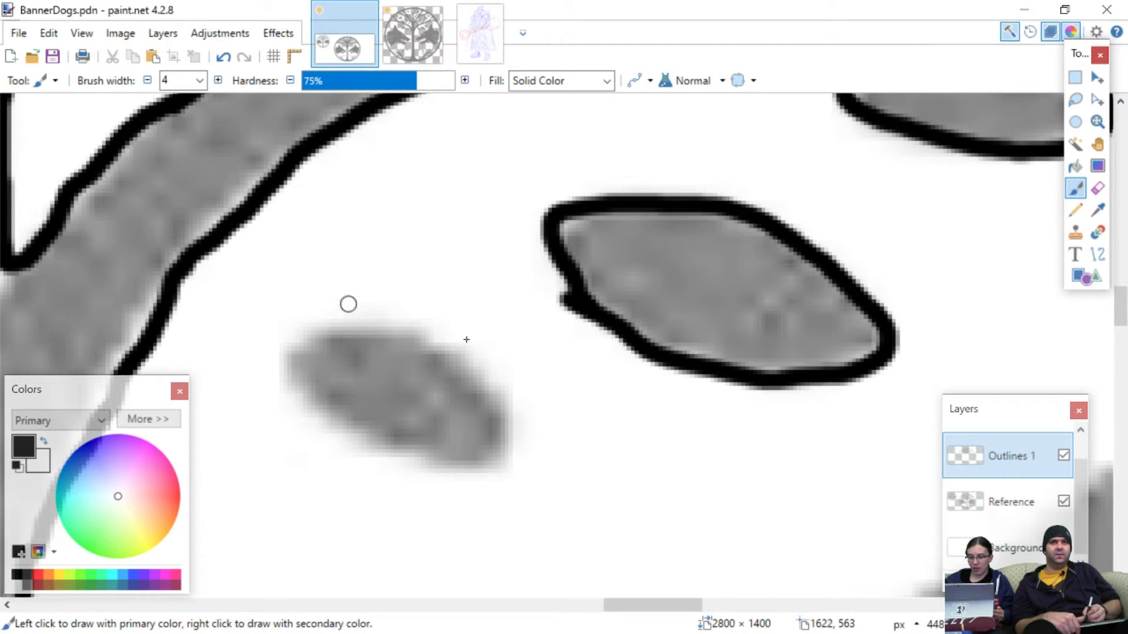
pyautogui.moveTo(331, 335)
pyautogui.mouseDown()
pyautogui.moveTo(439, 328)
pyautogui.moveTo(493, 384)
pyautogui.moveTo(512, 420)
pyautogui.moveTo(502, 455)
pyautogui.moveTo(473, 479)
pyautogui.moveTo(419, 469)
pyautogui.moveTo(352, 428)
pyautogui.moveTo(294, 373)
pyautogui.moveTo(332, 334)
pyautogui.mouseUp()
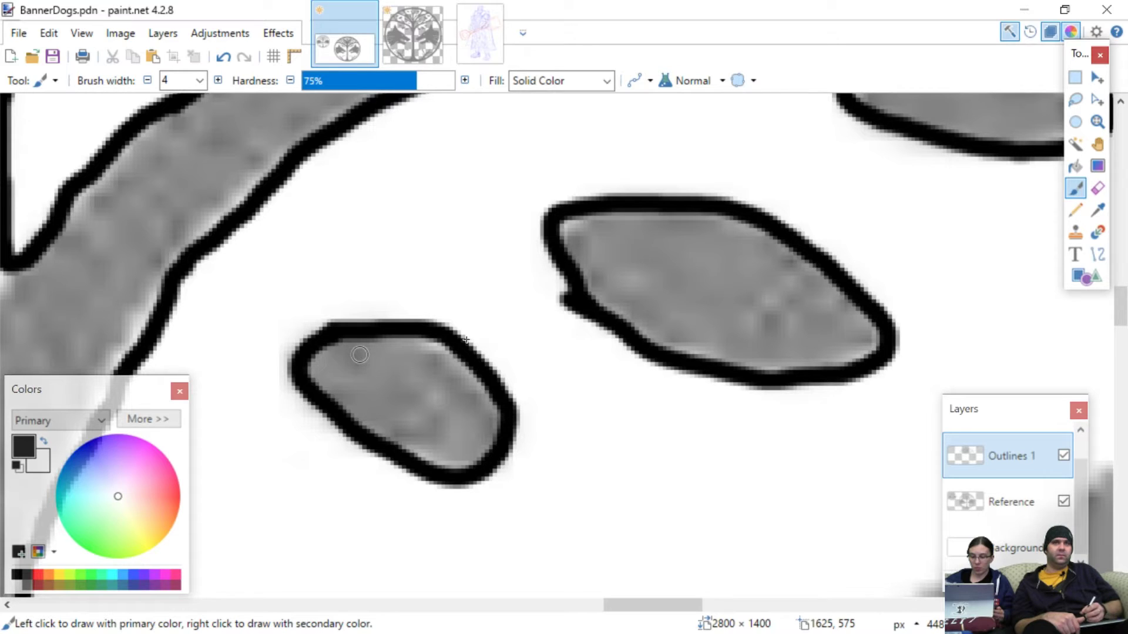
# - Locate the open ends of the trunk outline beneath the lowest branches
pyautogui.hscroll(10, 498, 355)
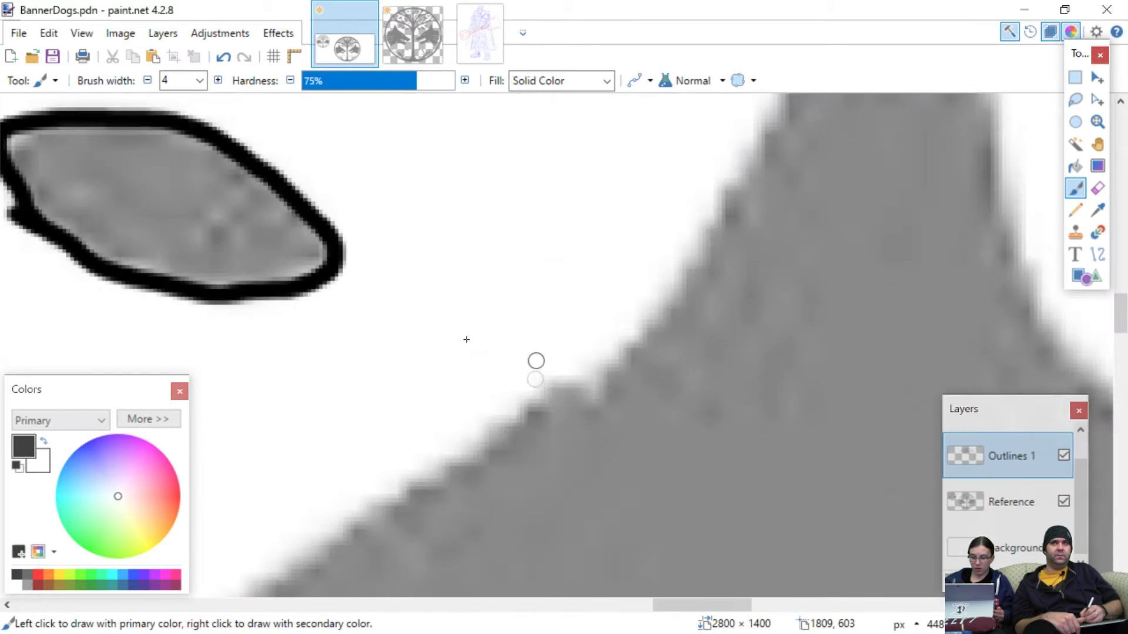
pyautogui.hscroll(-10, 549, 432)
pyautogui.scroll(-3, 547, 411)
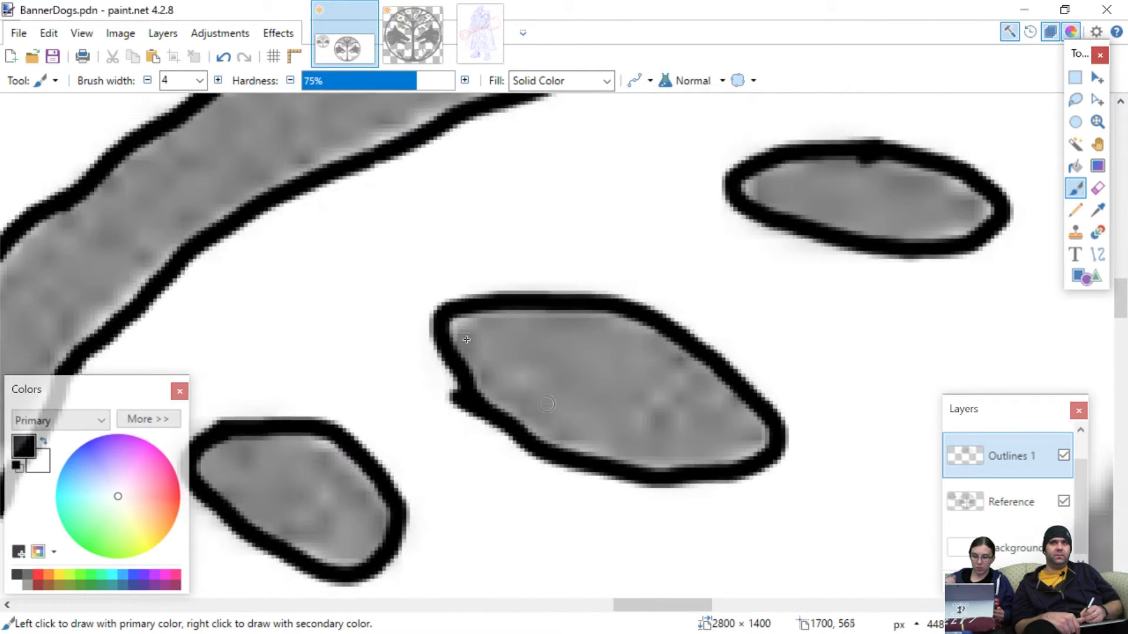
pyautogui.hscroll(-3, 541, 379)
pyautogui.scroll(-5, 561, 366)
pyautogui.hscroll(-5, 561, 366)
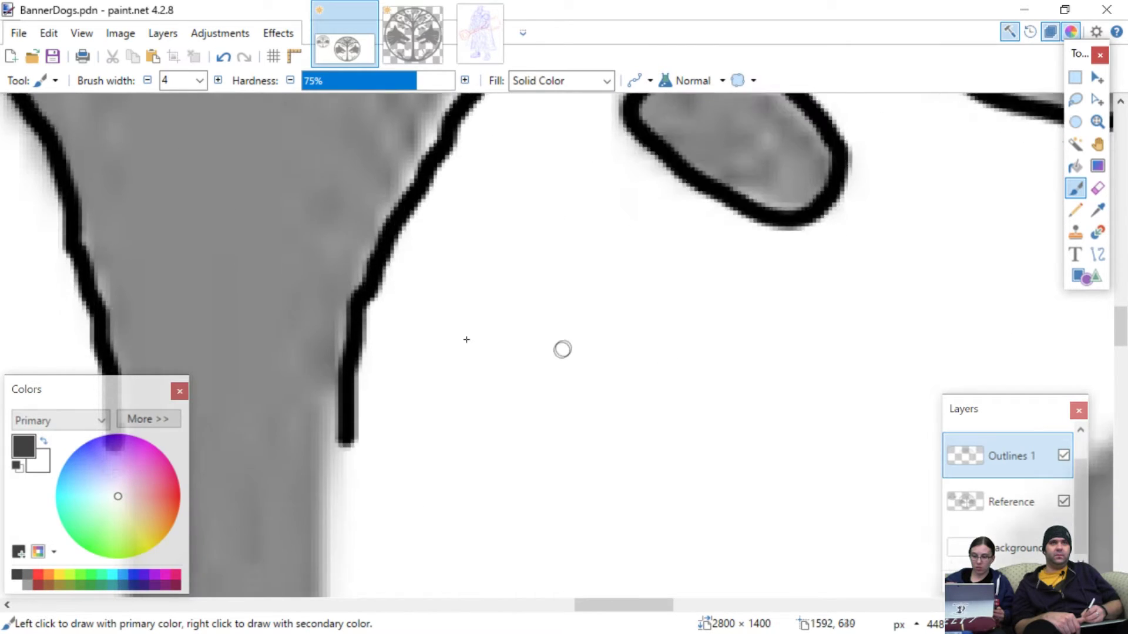
pyautogui.scroll(-3, 567, 314)
pyautogui.hscroll(-3, 567, 314)
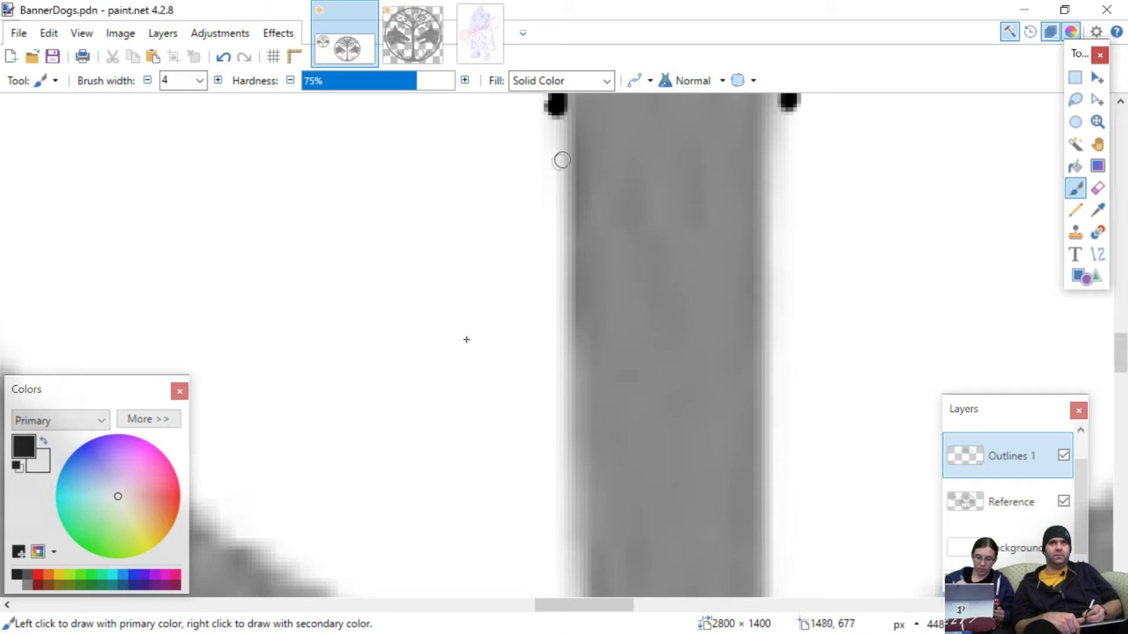
pyautogui.moveTo(556, 132)
pyautogui.mouseDown()
pyautogui.moveTo(559, 320)
pyautogui.moveTo(543, 422)
pyautogui.mouseUp()
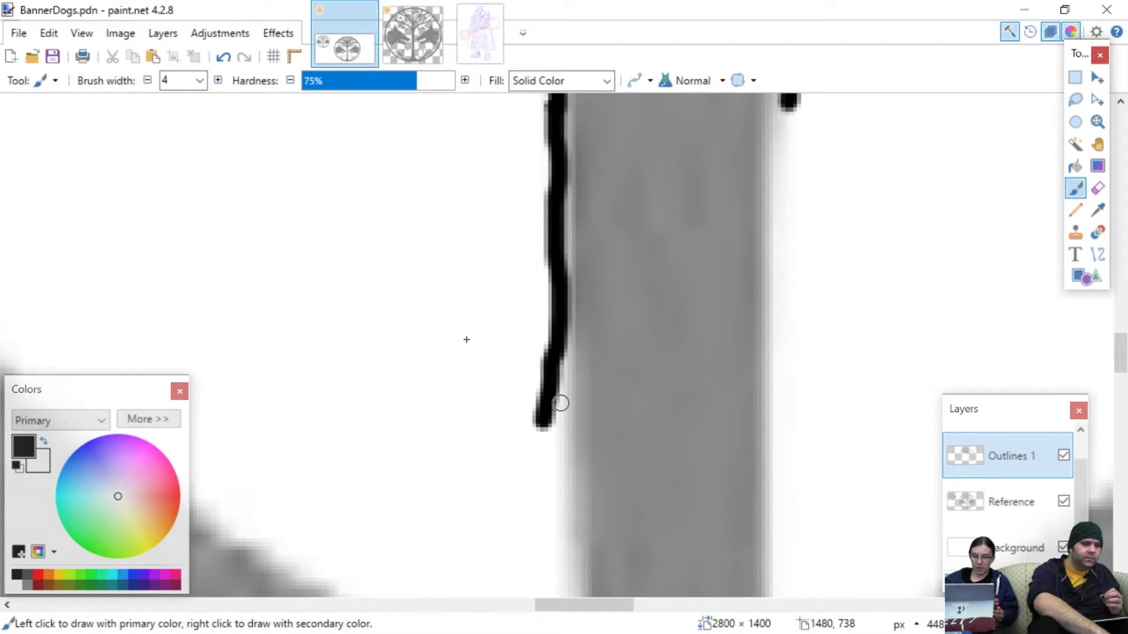
pyautogui.hotkey('ctrl', 'z')
pyautogui.moveTo(224, 257); pyautogui.dragTo(295, 222)
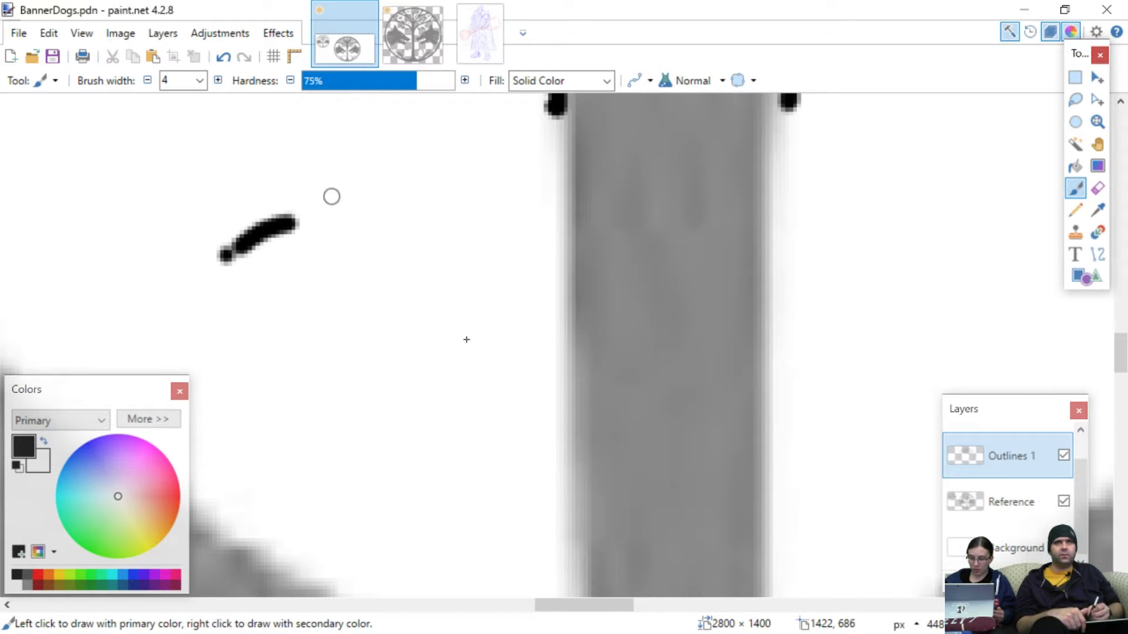
pyautogui.hotkey('ctrl', 'z')
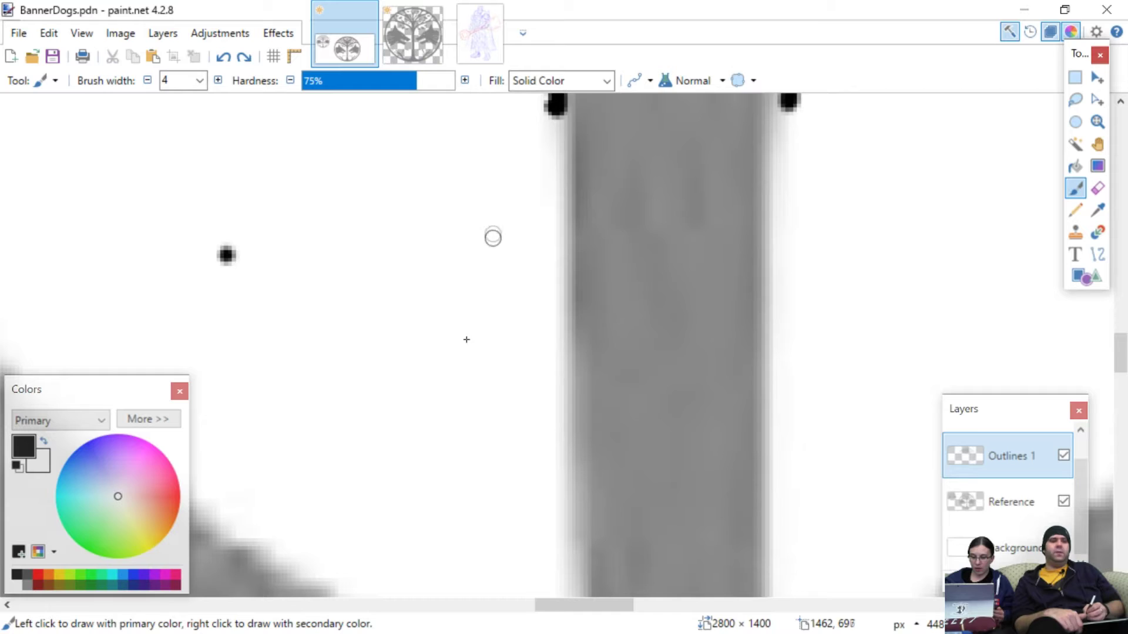
pyautogui.hotkey('ctrl', 'z')
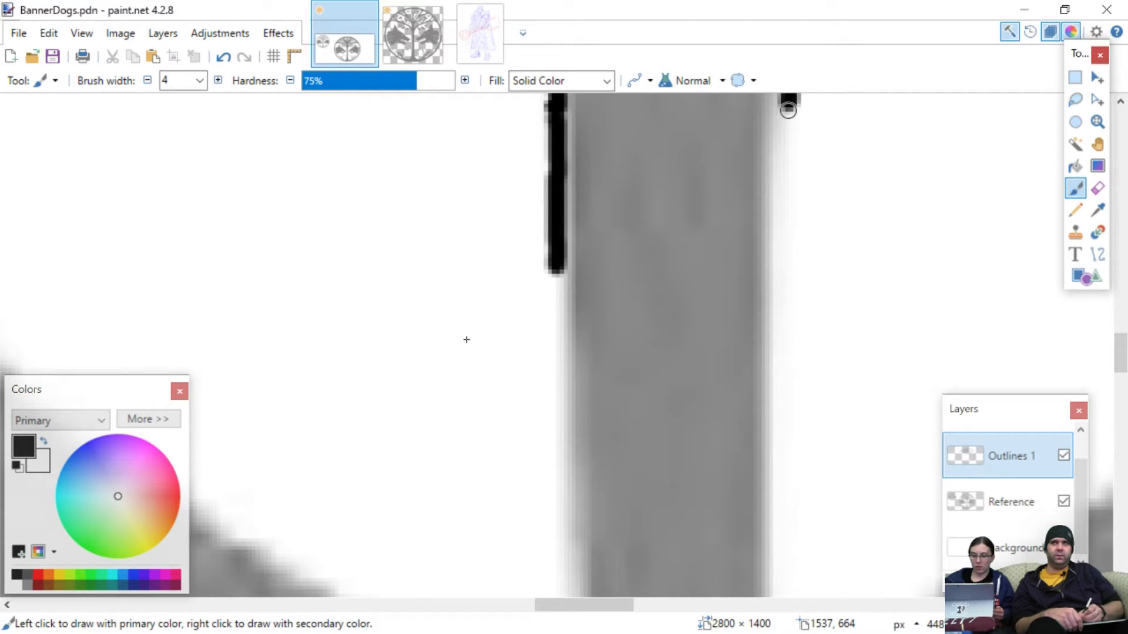
# - Extend the black outlines down both sides of the trunk beneath the lowest branches, ending them at roughly the same height
pyautogui.moveTo(785, 125); pyautogui.dragTo(785, 135)
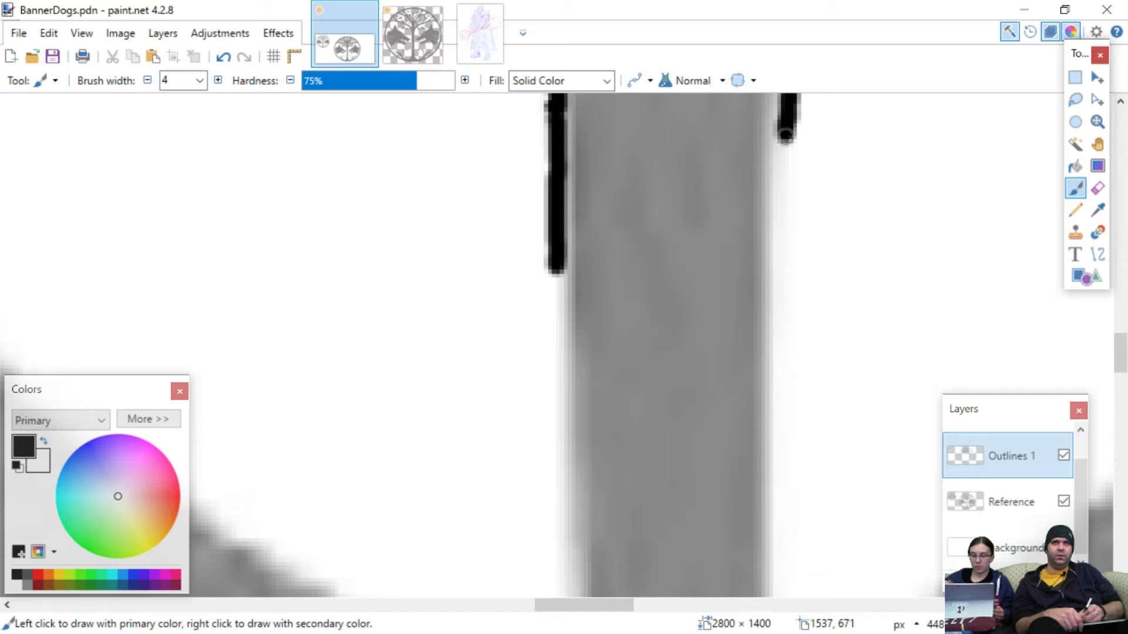
pyautogui.moveTo(786, 189); pyautogui.dragTo(781, 270)
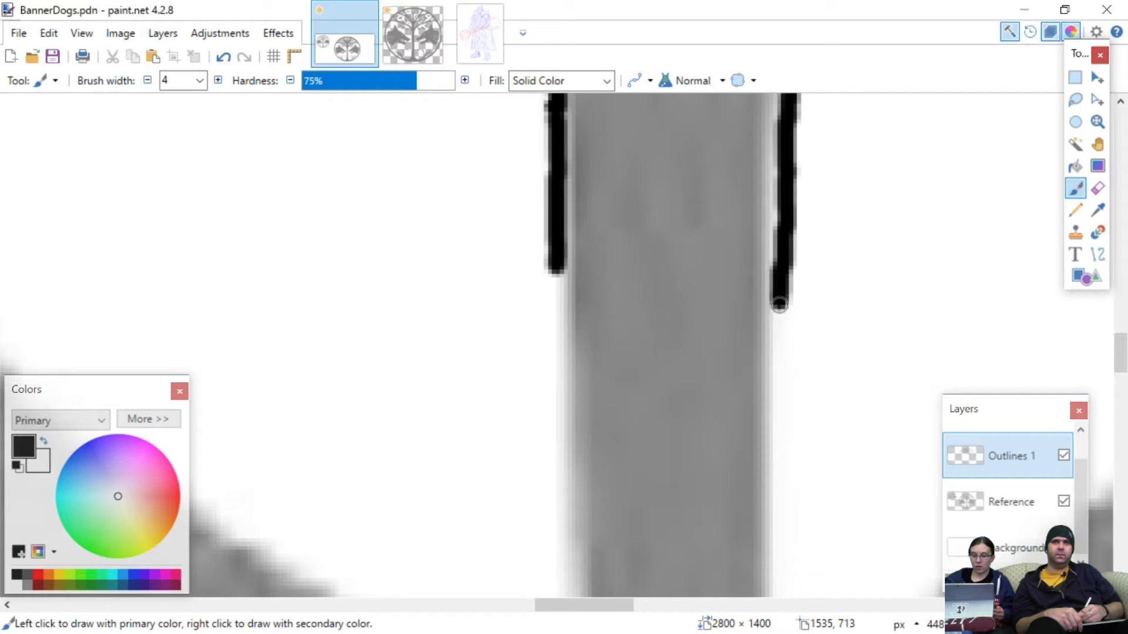
pyautogui.moveTo(779, 322); pyautogui.dragTo(779, 340)
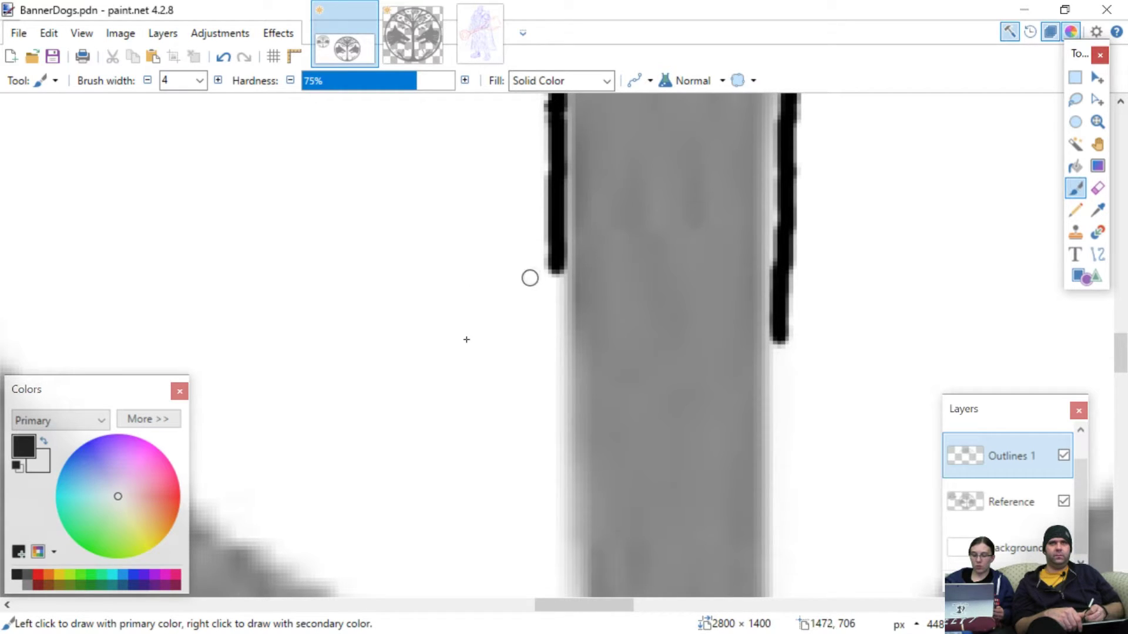
pyautogui.moveTo(555, 272); pyautogui.dragTo(555, 324)
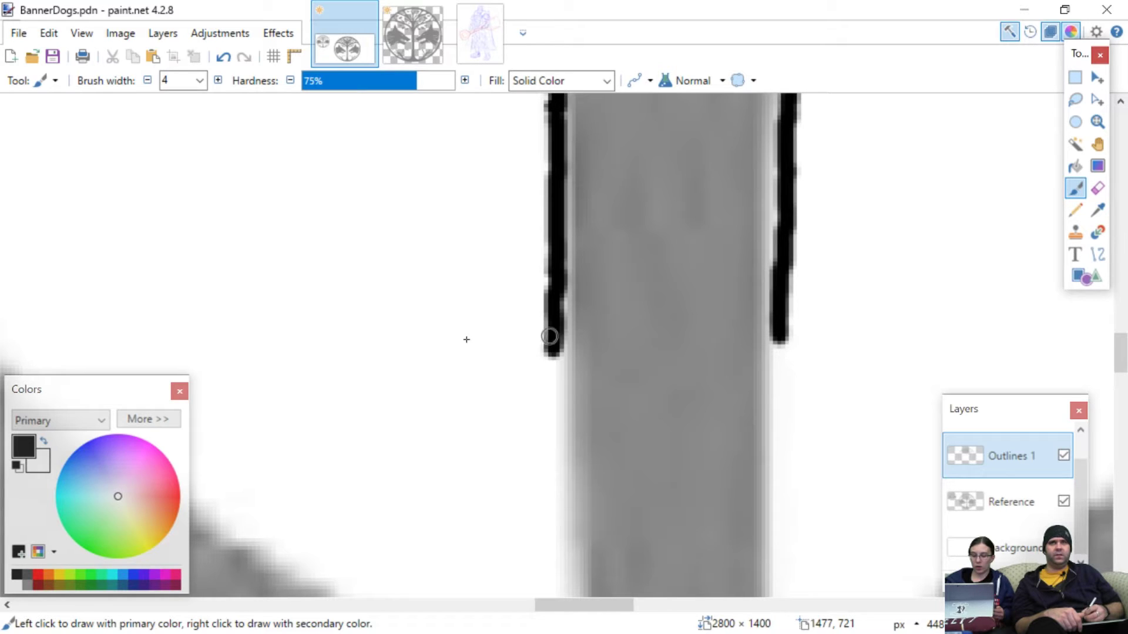
pyautogui.scroll(-4, 546, 390)
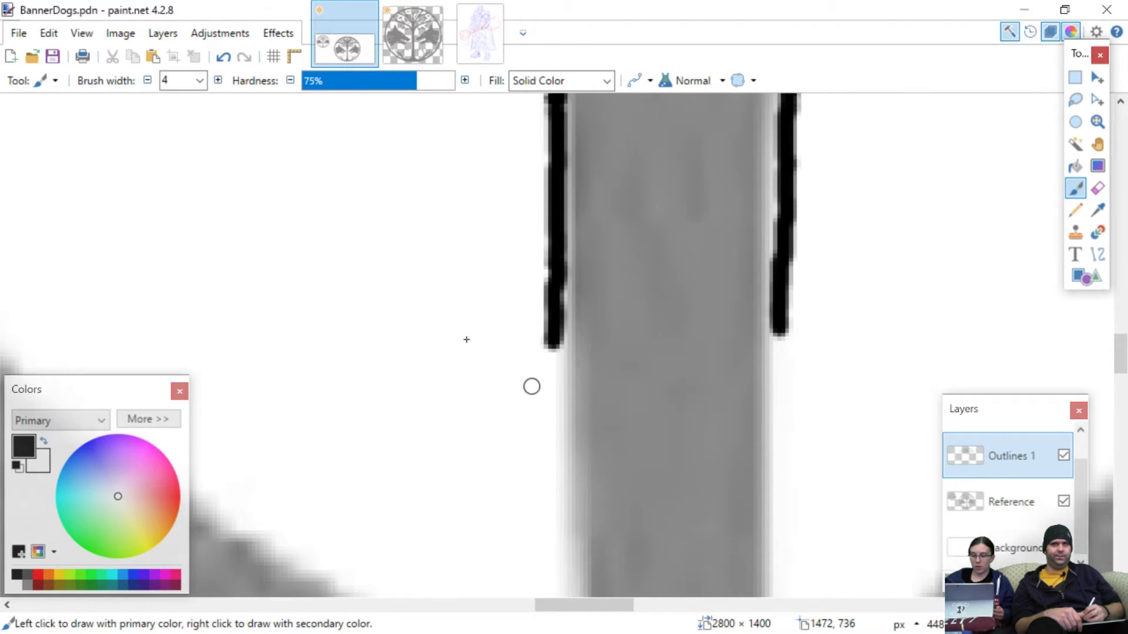
pyautogui.hscroll(-2, 536, 358)
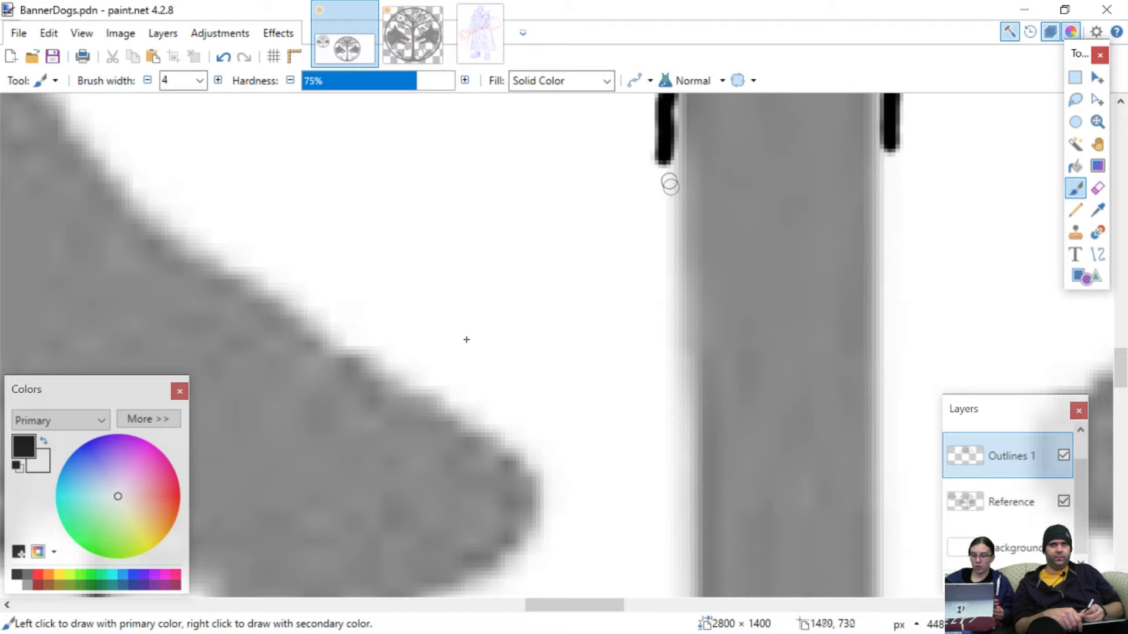
pyautogui.moveTo(665, 159); pyautogui.dragTo(669, 486)
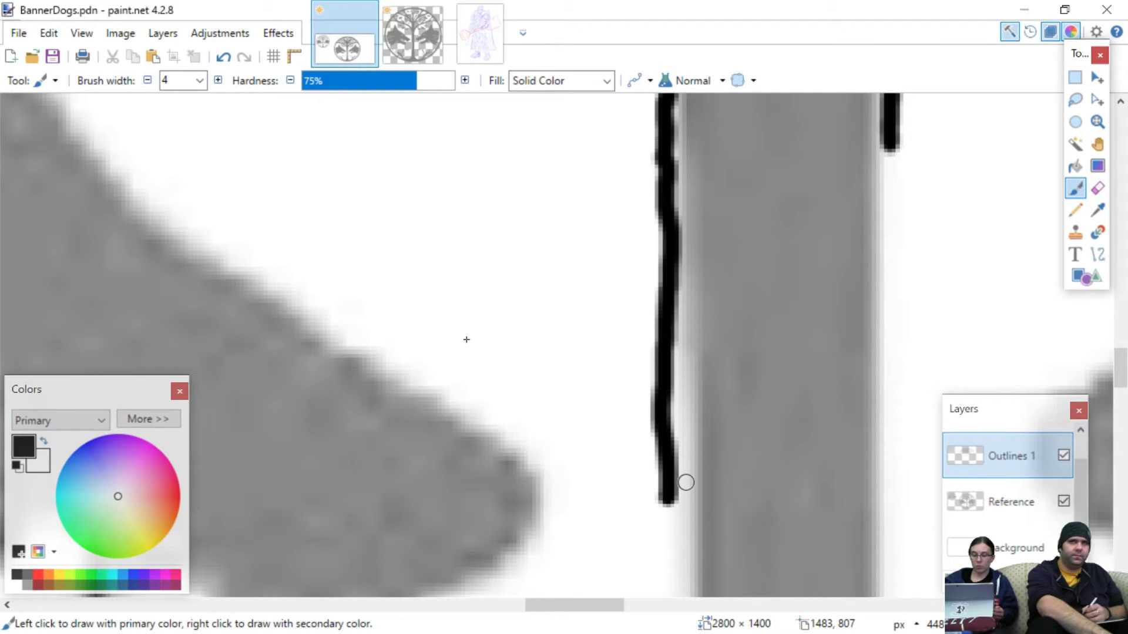
pyautogui.hotkey('ctrl', 'z')
pyautogui.moveTo(578, 310); pyautogui.dragTo(616, 293)
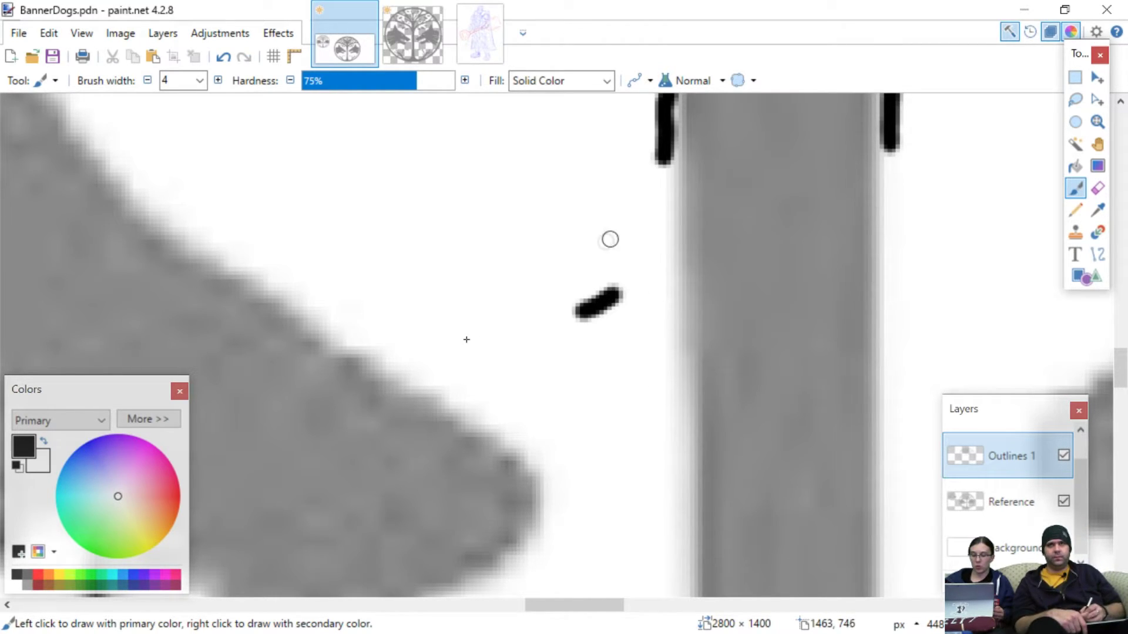
pyautogui.hotkey('ctrl', 'z')
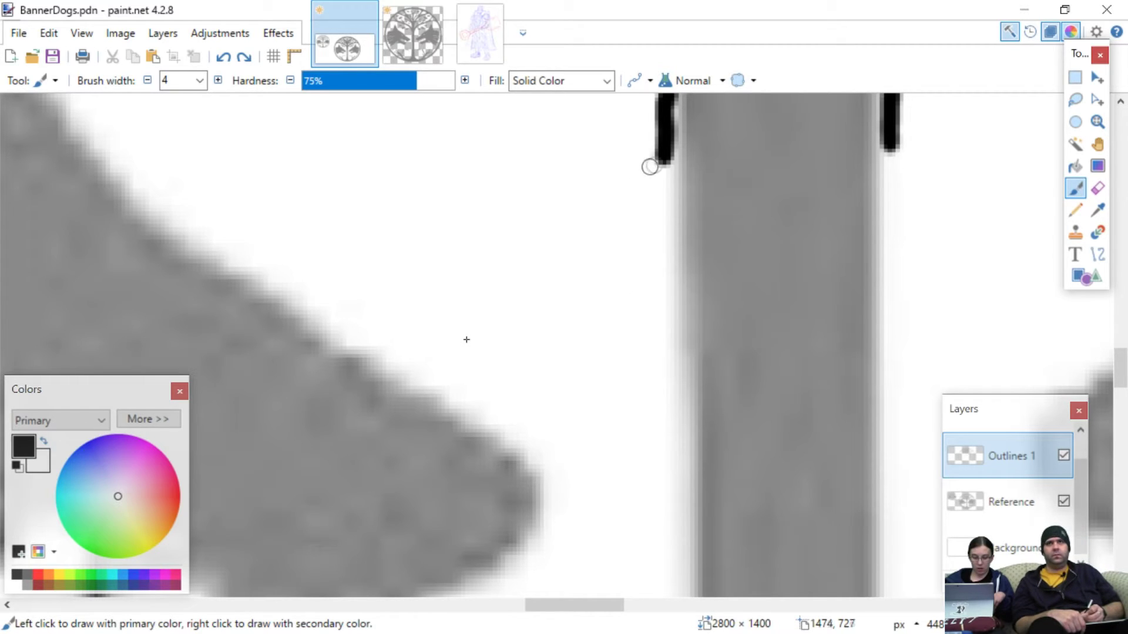
# - Continue the trunk's left outline in black past the left wolf's snout down to the level of its lower jaw
pyautogui.moveTo(671, 161); pyautogui.dragTo(669, 483)
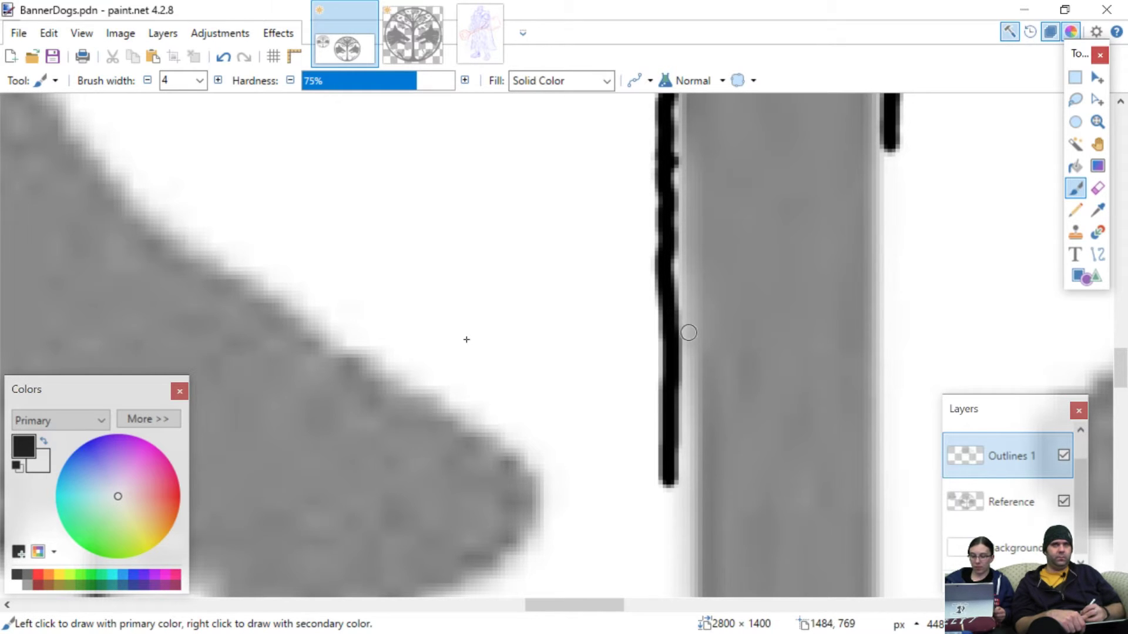
pyautogui.scroll(-5, 670, 376)
pyautogui.hscroll(10, 670, 329)
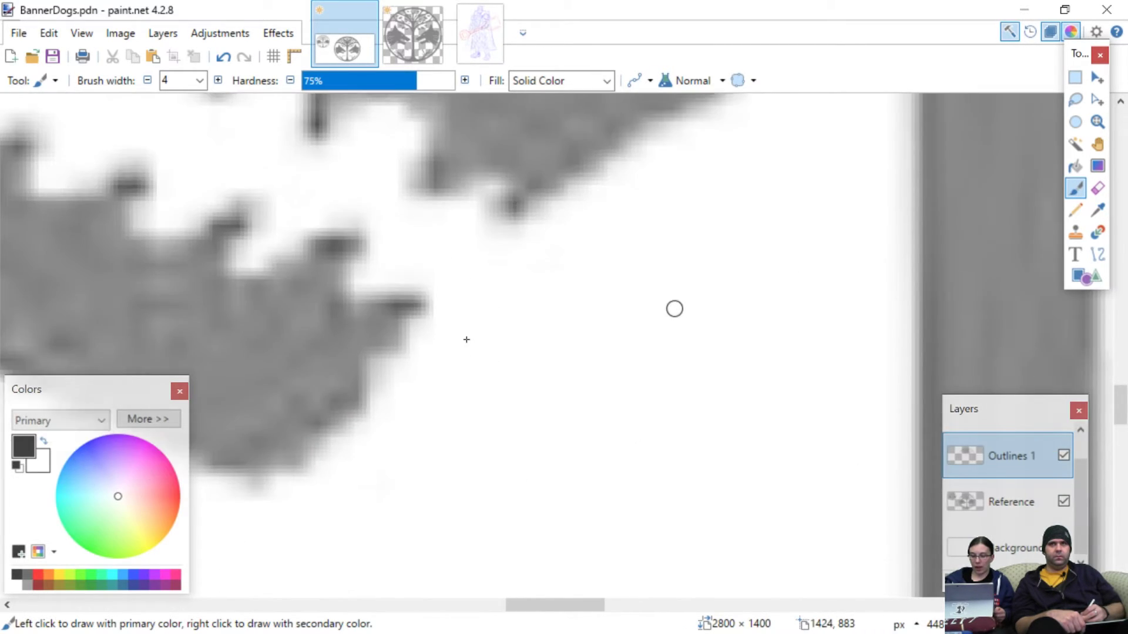
pyautogui.scroll(3, 653, 303)
pyautogui.hscroll(-8, 664, 323)
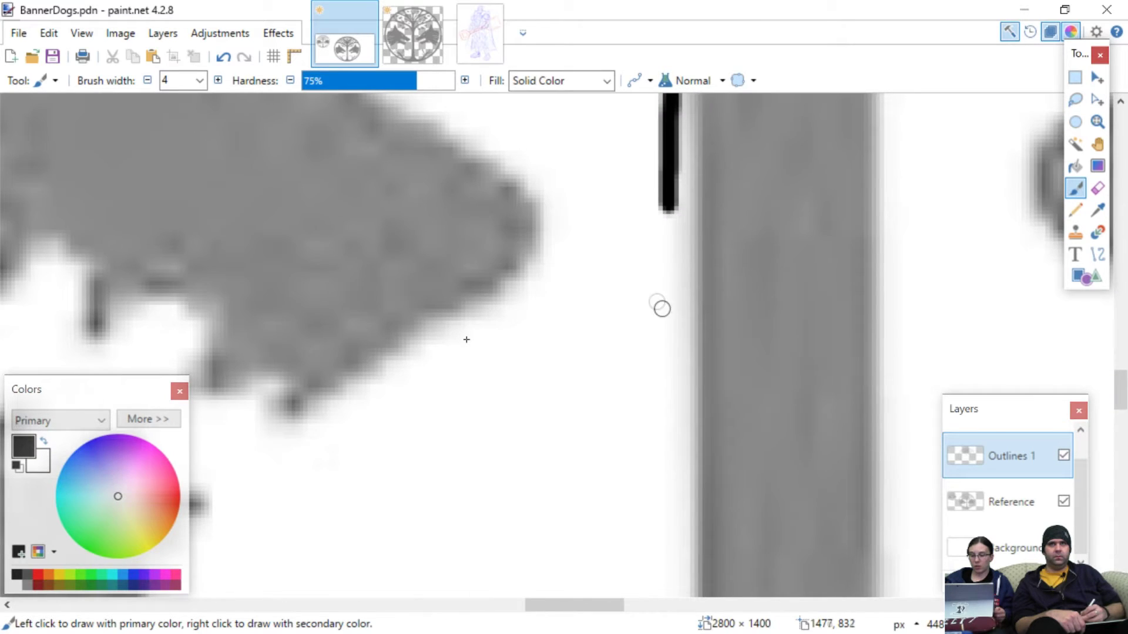
pyautogui.moveTo(670, 226); pyautogui.dragTo(670, 584)
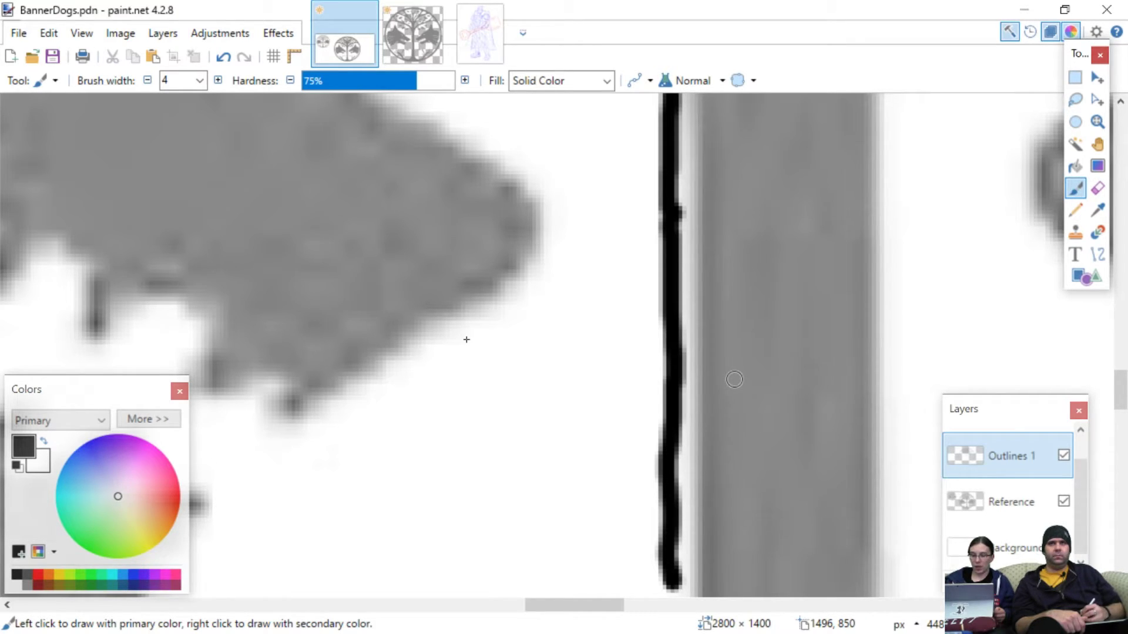
# - Try to extend the trunk's left outline with a black stroke below the level of the left wolf's jaw
pyautogui.scroll(-6, 734, 379)
pyautogui.hscroll(-3, 652, 411)
pyautogui.hscroll(3, 649, 370)
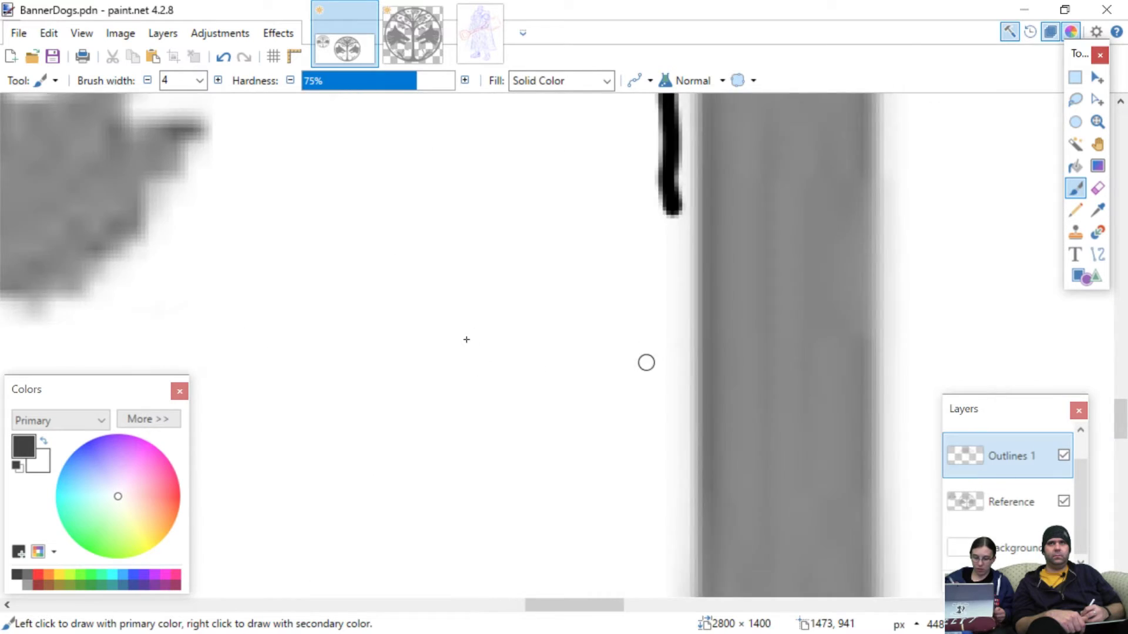
pyautogui.hscroll(3, 646, 363)
pyautogui.scroll(-1, 636, 331)
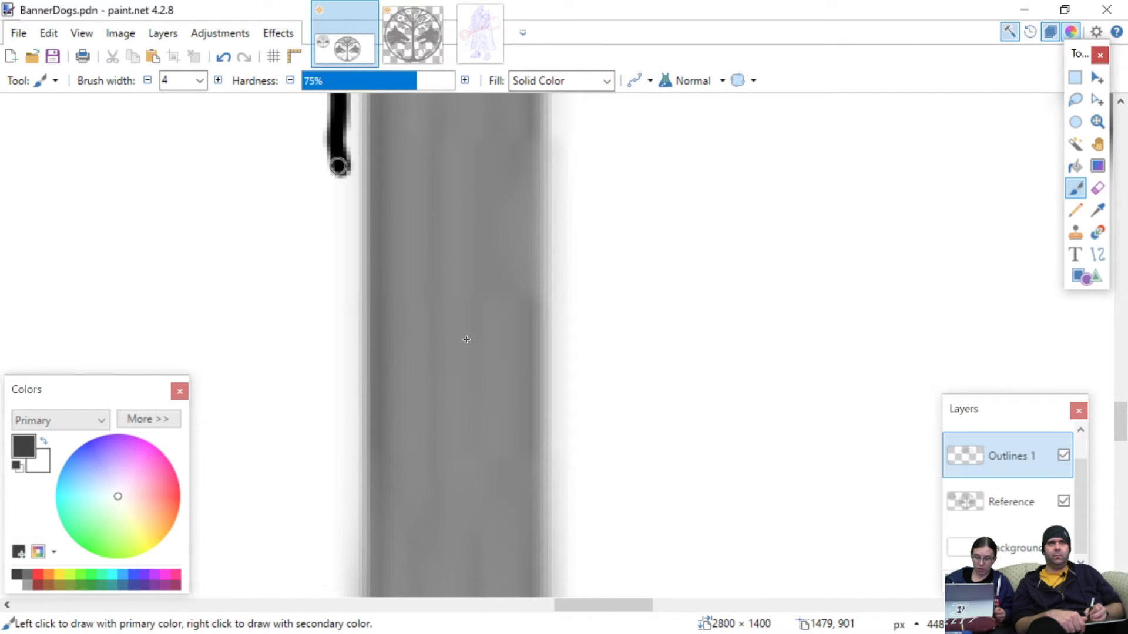
pyautogui.moveTo(341, 176); pyautogui.dragTo(351, 407)
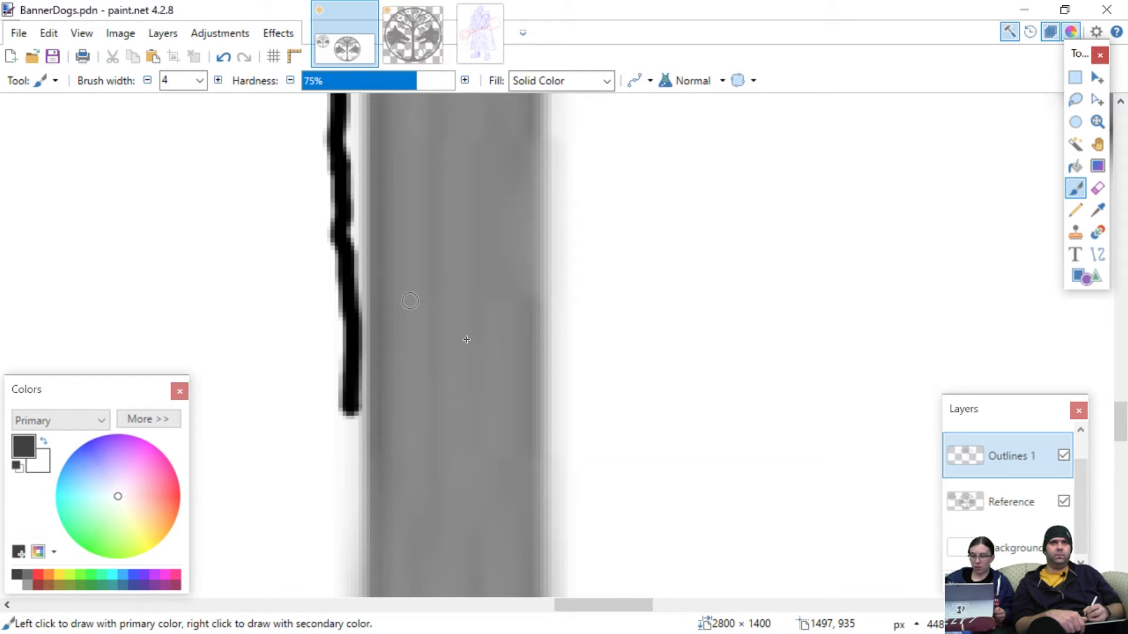
# - Examine the trunk's left outline against the rest of the emblem, from the wolves down to the lower branches
pyautogui.scroll(-10, 418, 364)
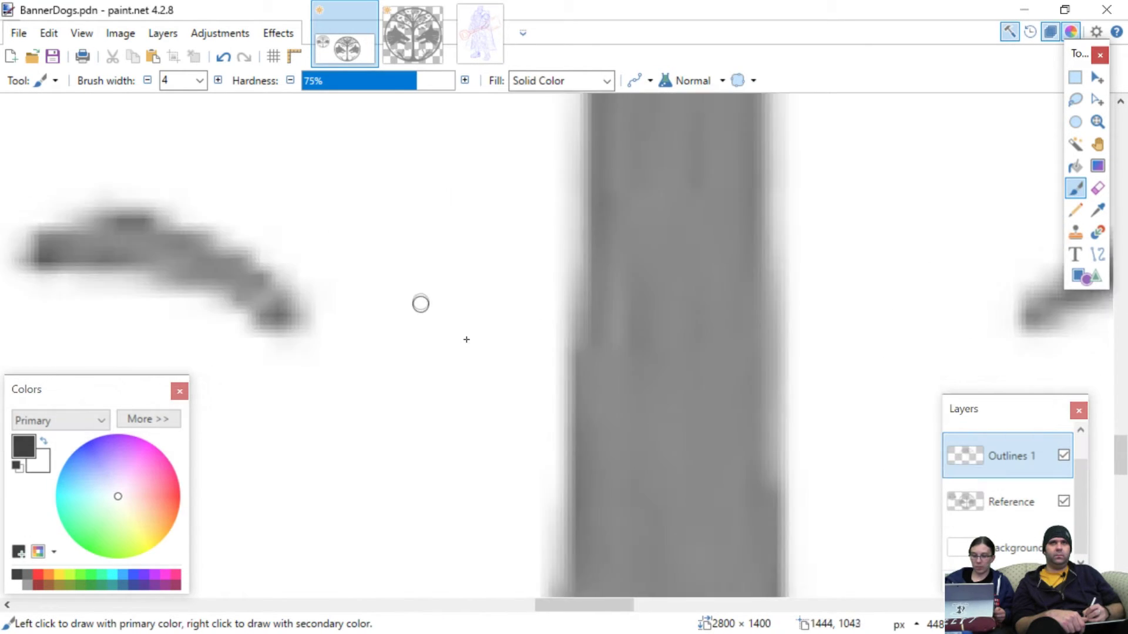
pyautogui.hscroll(2, 415, 282)
pyautogui.scroll(10, 411, 264)
pyautogui.hscroll(-3, 428, 348)
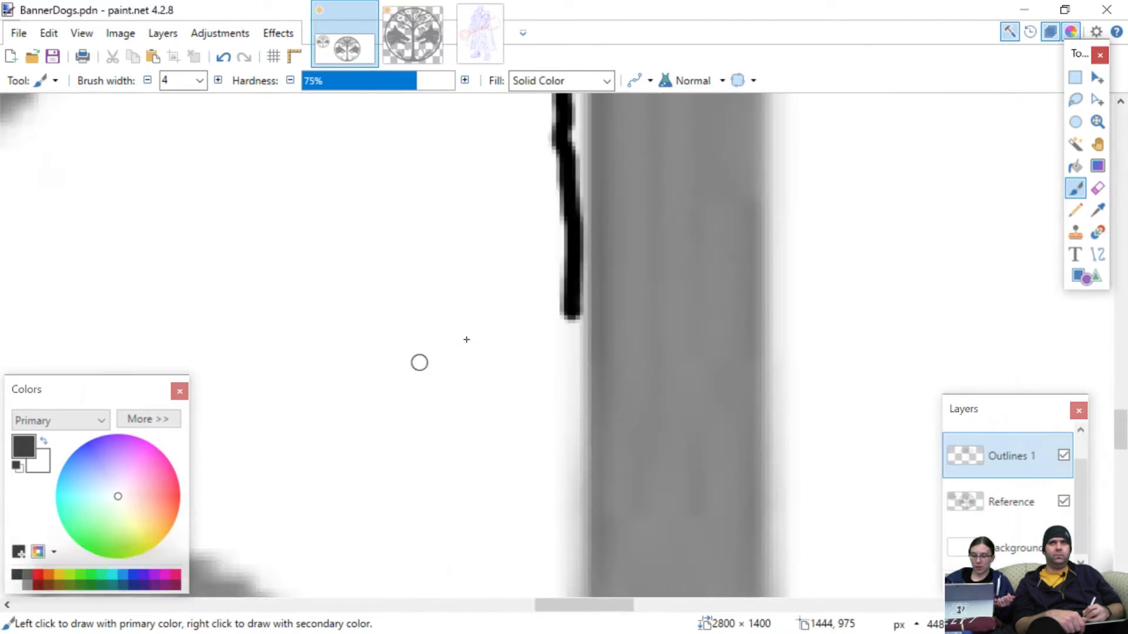
pyautogui.hscroll(3, 418, 363)
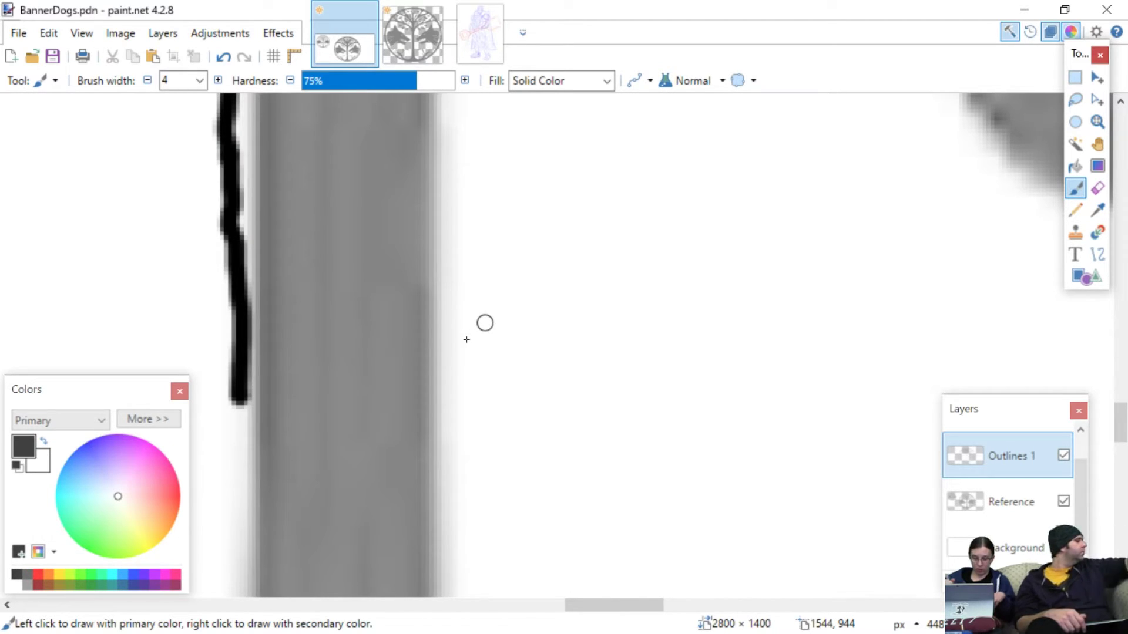
pyautogui.scroll(-8, 467, 339)
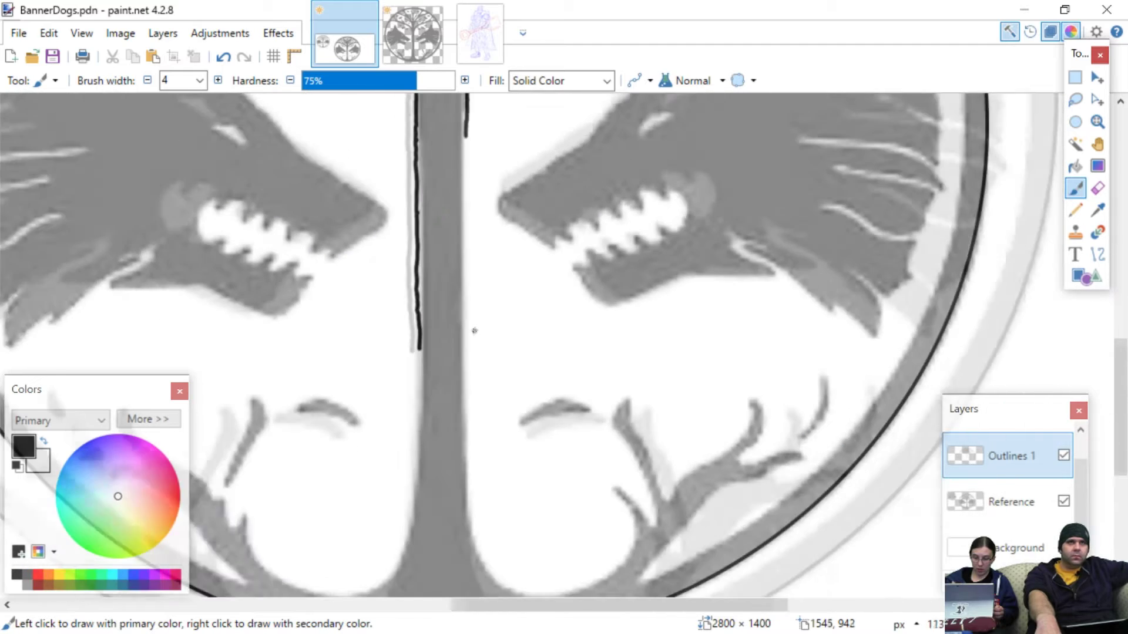
pyautogui.scroll(-1, 479, 325)
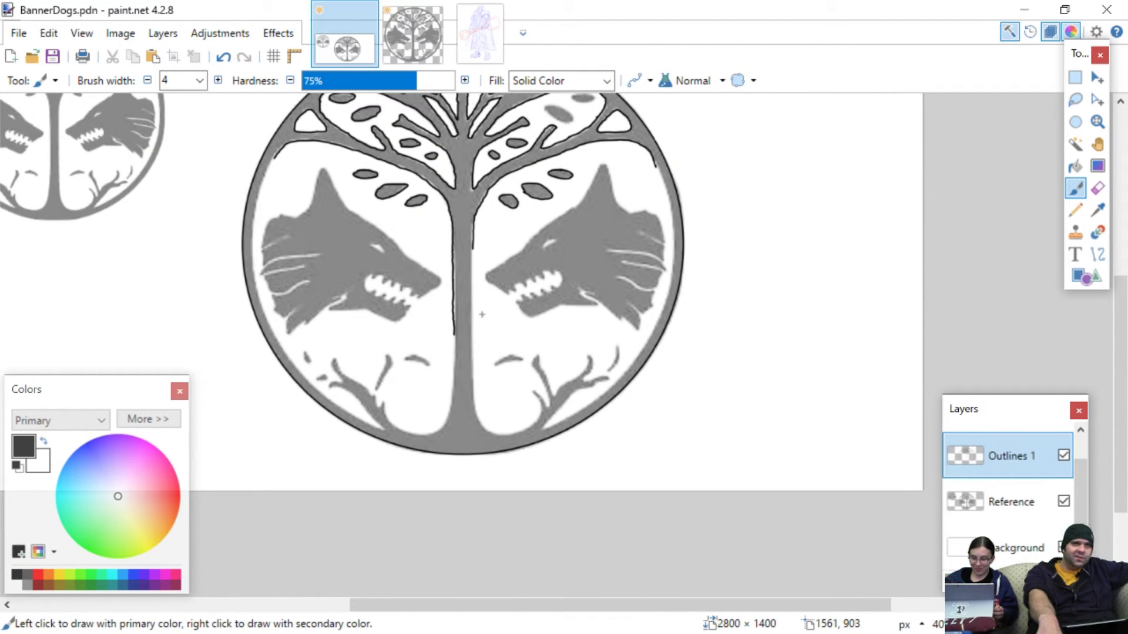
pyautogui.scroll(4, 482, 310)
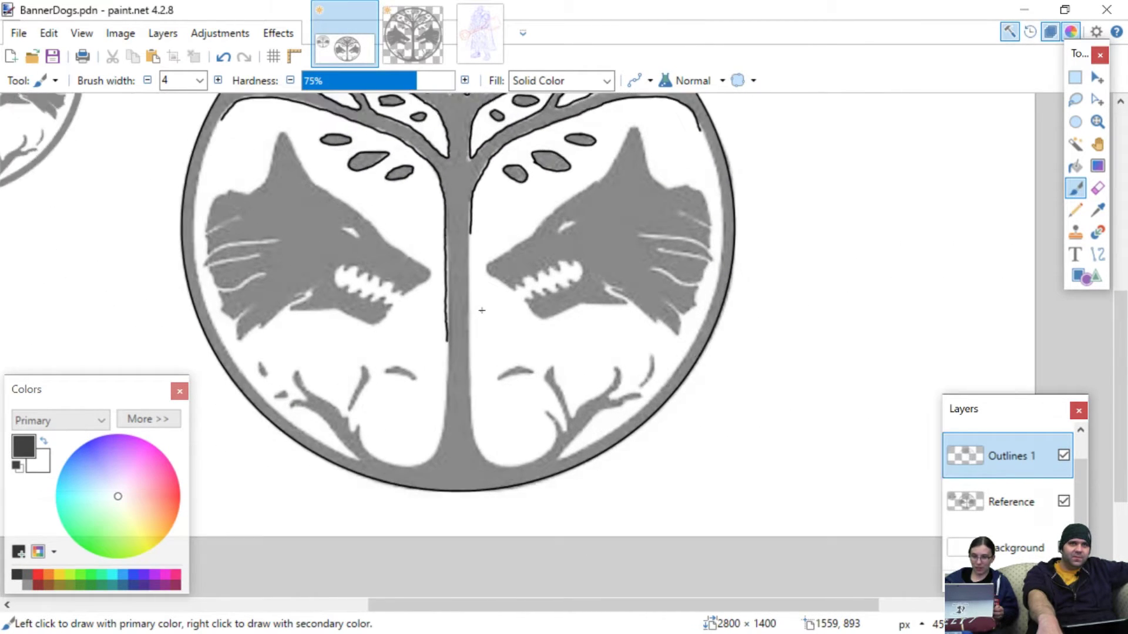
pyautogui.scroll(4, 482, 310)
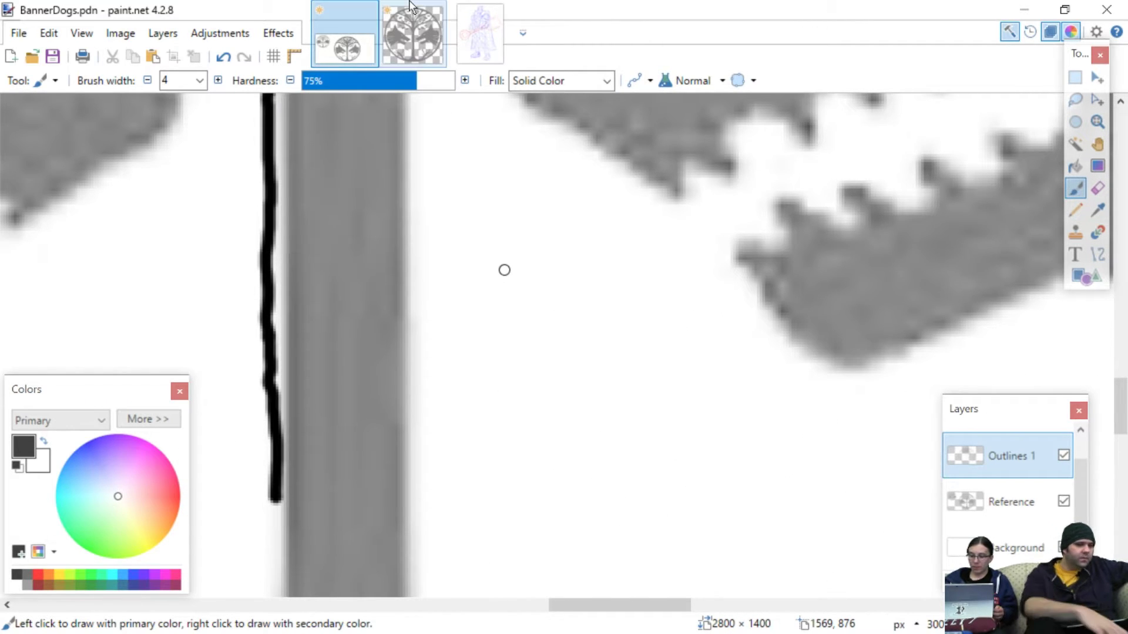
# - Undo the last stroke on the trunk's left outline and redraw it straight down along the trunk edge
pyautogui.hotkey('ctrl', 'z')
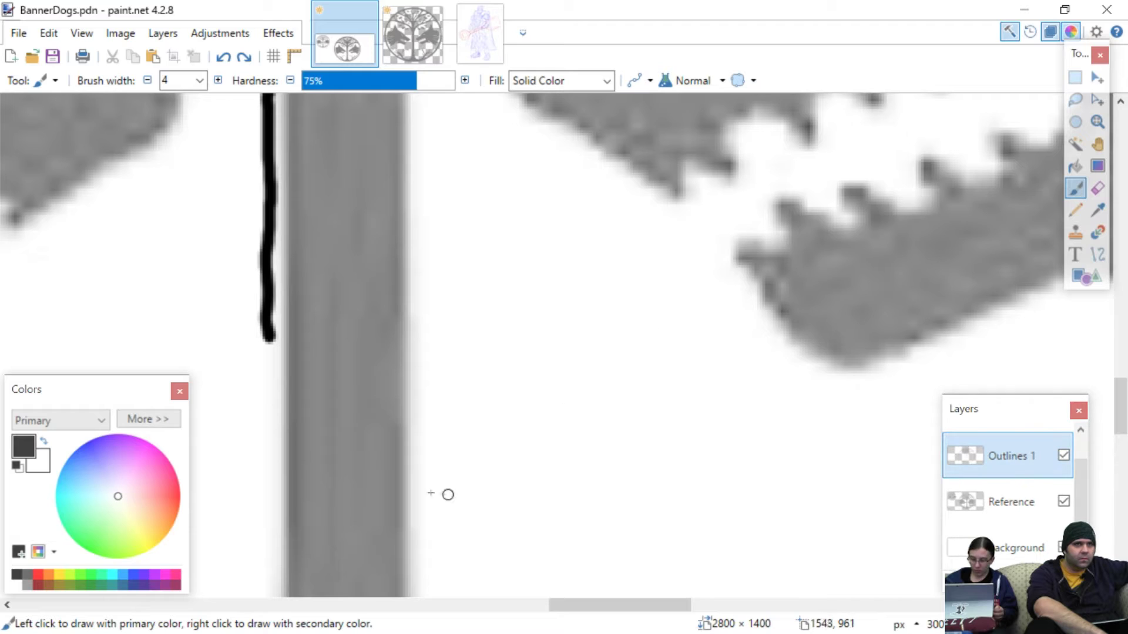
pyautogui.scroll(2, 325, 502)
pyautogui.scroll(2, 325, 502)
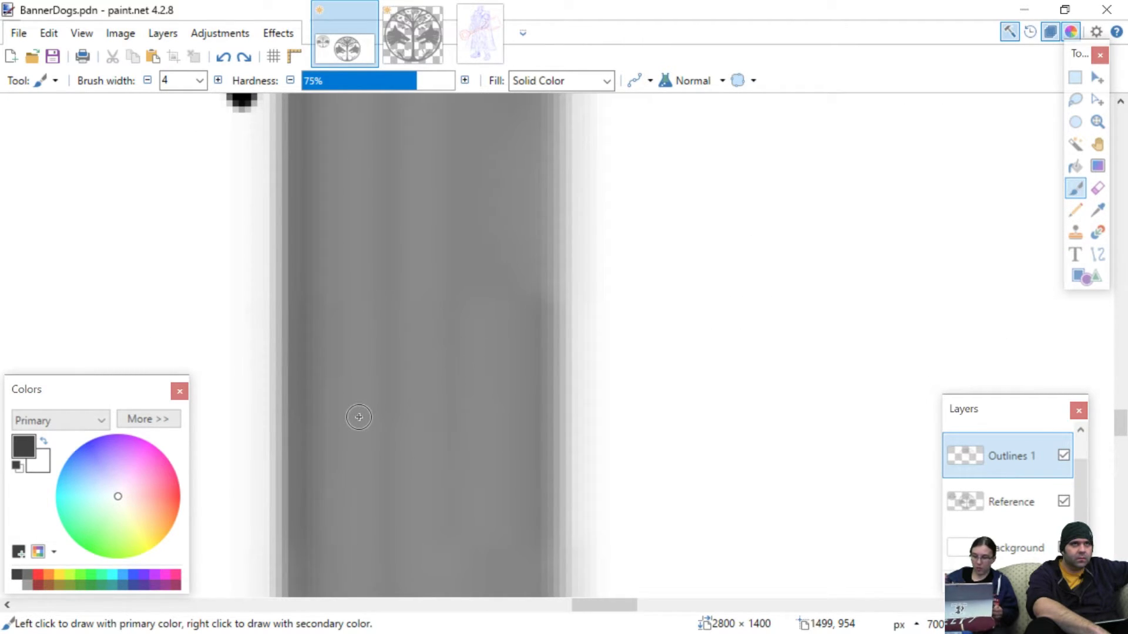
pyautogui.moveTo(378, 415); pyautogui.dragTo(415, 438)
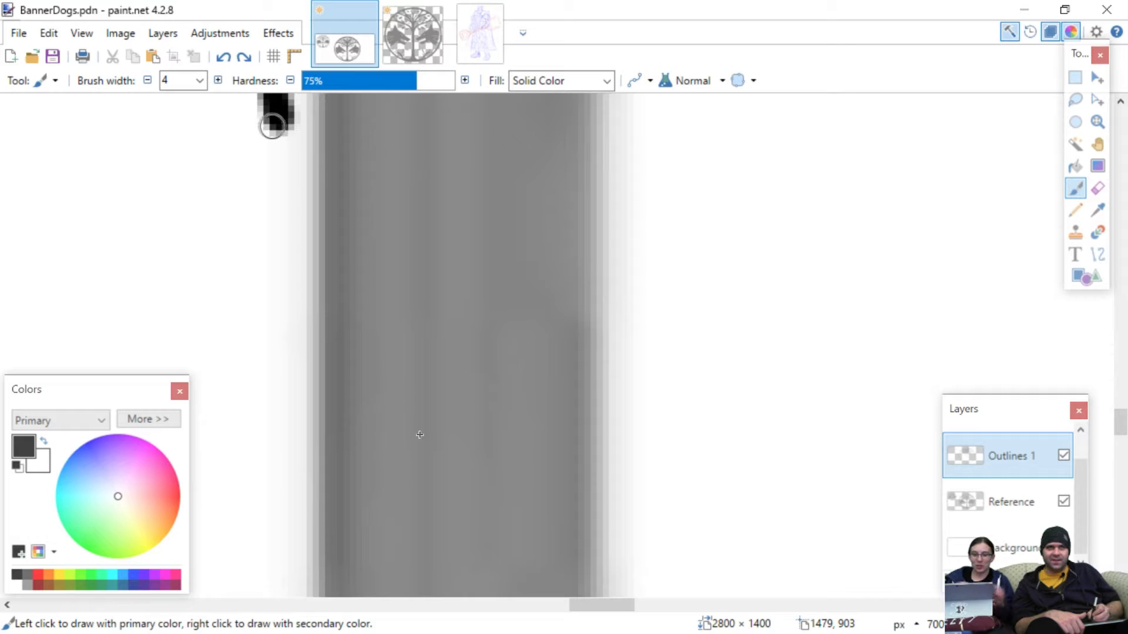
pyautogui.moveTo(276, 127); pyautogui.dragTo(283, 294)
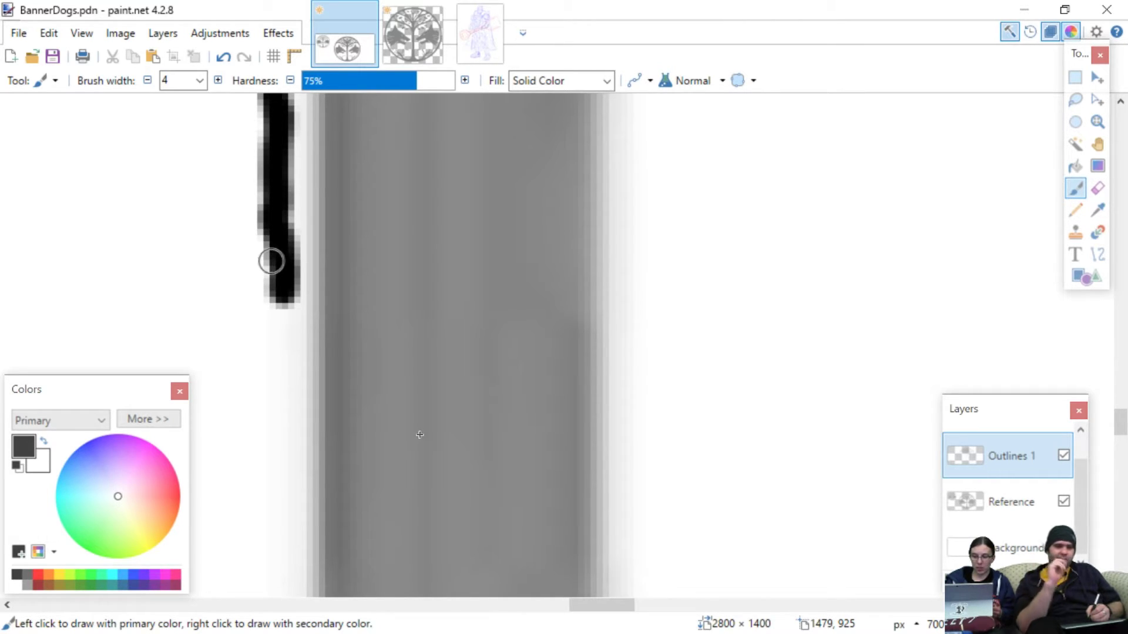
pyautogui.hotkey('ctrl', 'z')
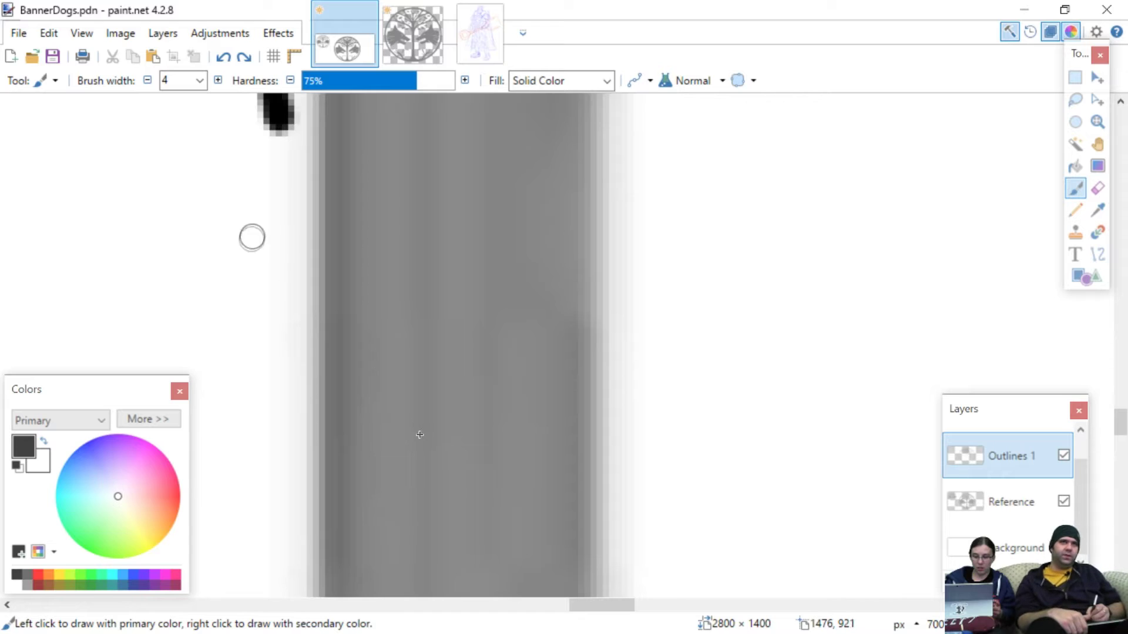
pyautogui.moveTo(273, 125)
pyautogui.mouseDown()
pyautogui.moveTo(278, 370)
pyautogui.moveTo(278, 343)
pyautogui.mouseUp()
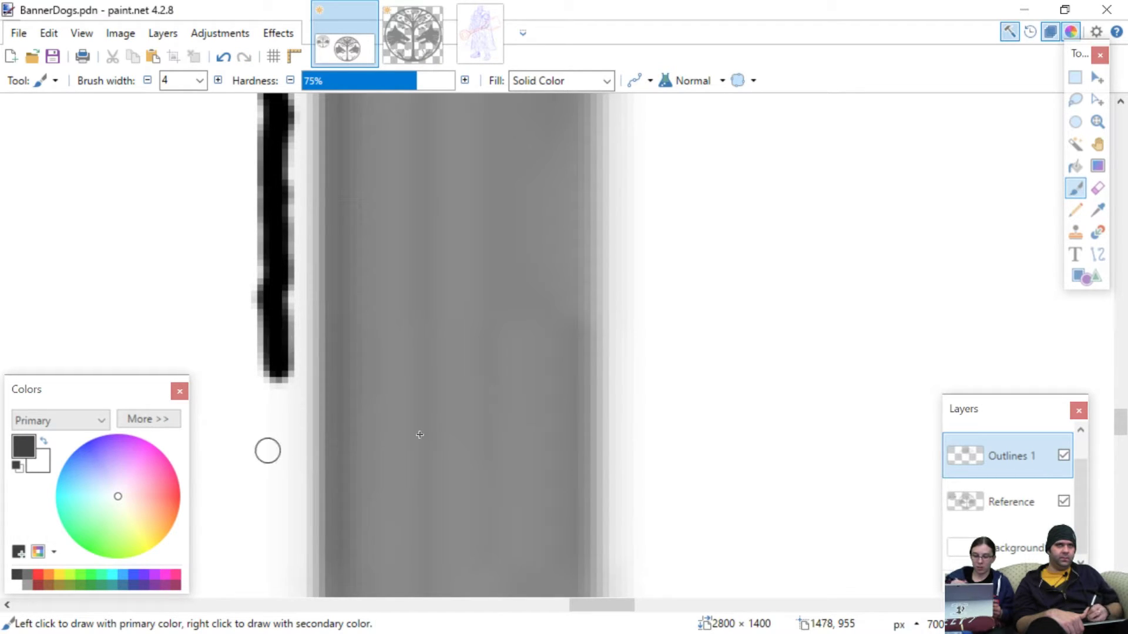
# - Extend the trunk's left outline with another black stroke along the narrow section below the wolves' jaws
pyautogui.hscroll(-3, 266, 450)
pyautogui.scroll(-3, 264, 434)
pyautogui.hscroll(5, 262, 423)
pyautogui.scroll(-1, 261, 421)
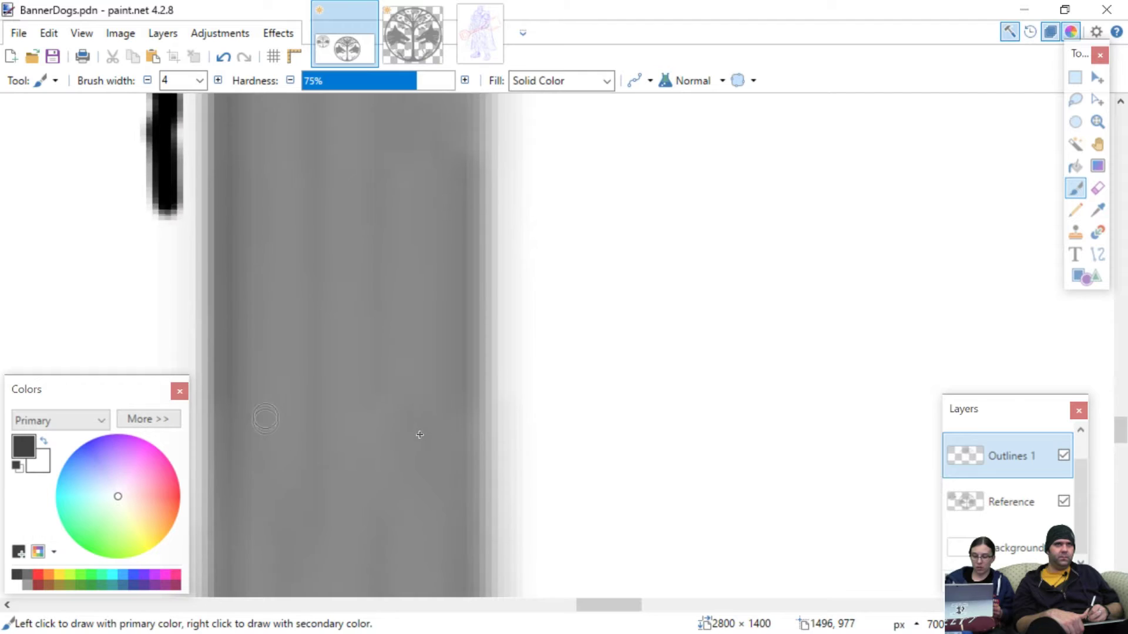
pyautogui.hscroll(-5, 264, 414)
pyautogui.scroll(-1, 270, 409)
pyautogui.hscroll(2, 268, 414)
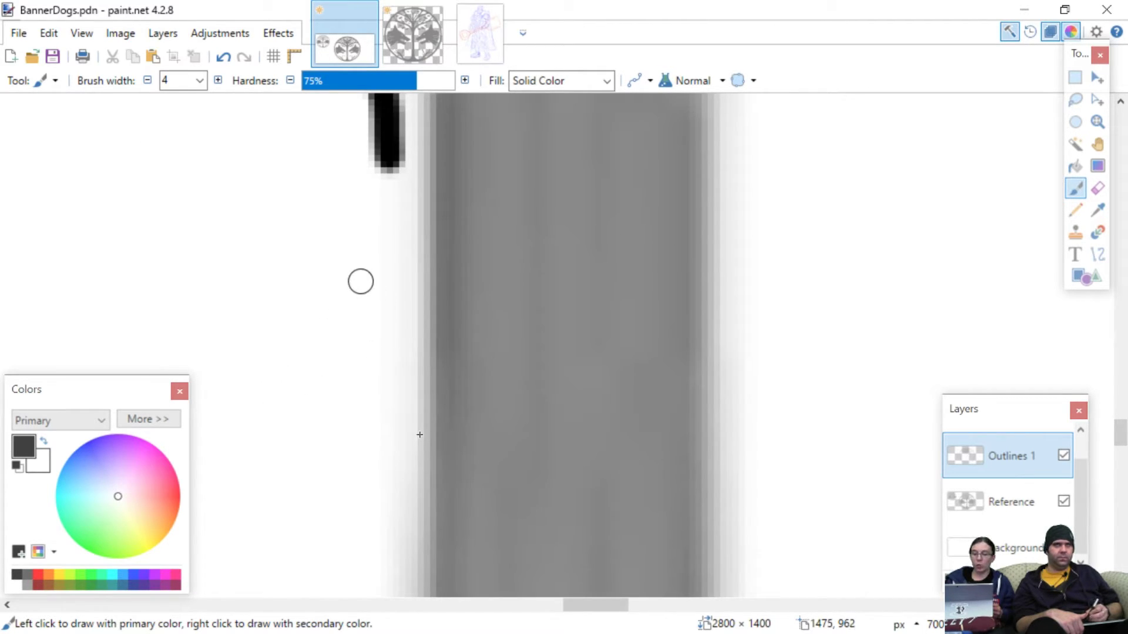
pyautogui.moveTo(382, 164); pyautogui.dragTo(394, 411)
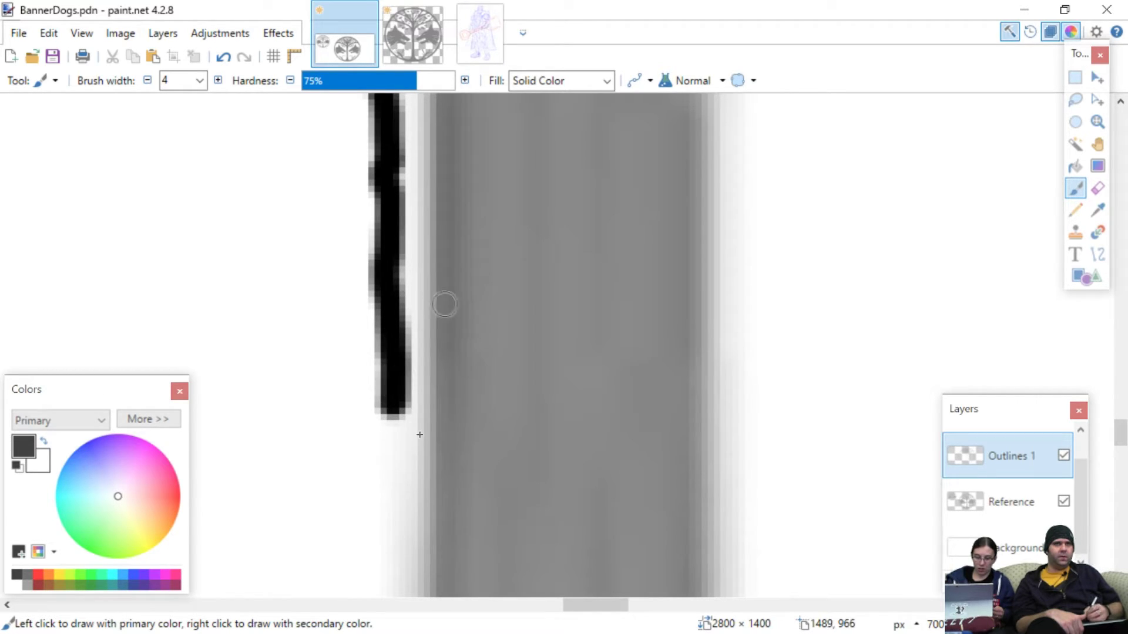
# - Continue the black outline down the trunk's left edge toward the level of the small curved twig shapes
pyautogui.hotkey('ctrl', 'z')
pyautogui.hotkey('ctrl', 'z')
pyautogui.hotkey('ctrl', 'z')
pyautogui.hotkey('ctrl', 'z')
pyautogui.hotkey('ctrl', 'z')
pyautogui.hotkey('ctrl', 'z')
pyautogui.hotkey('ctrl', 'z')
pyautogui.hotkey('ctrl', 'z')
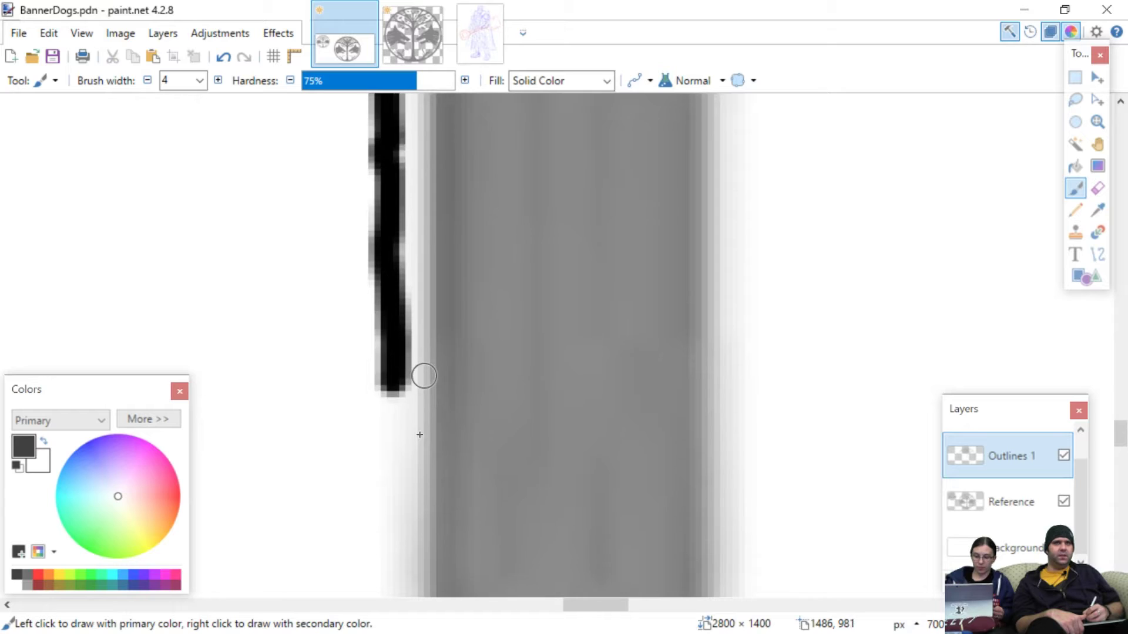
pyautogui.hotkey('ctrl', 'z')
pyautogui.hotkey('ctrl', 'z')
pyautogui.hotkey('ctrl', 'z')
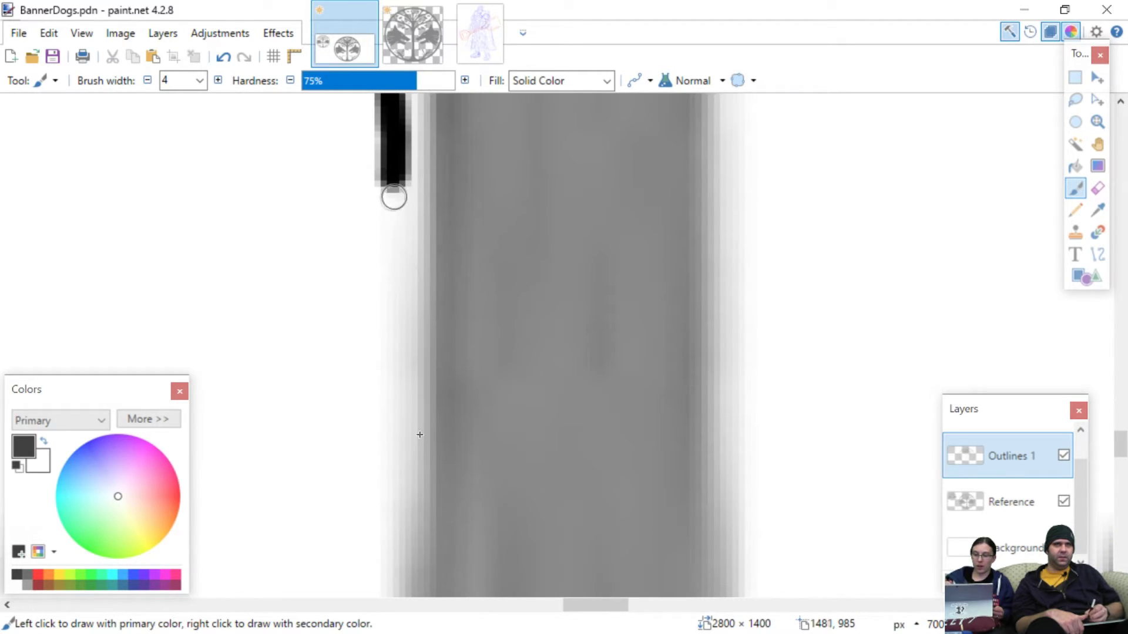
pyautogui.moveTo(393, 185); pyautogui.dragTo(393, 449)
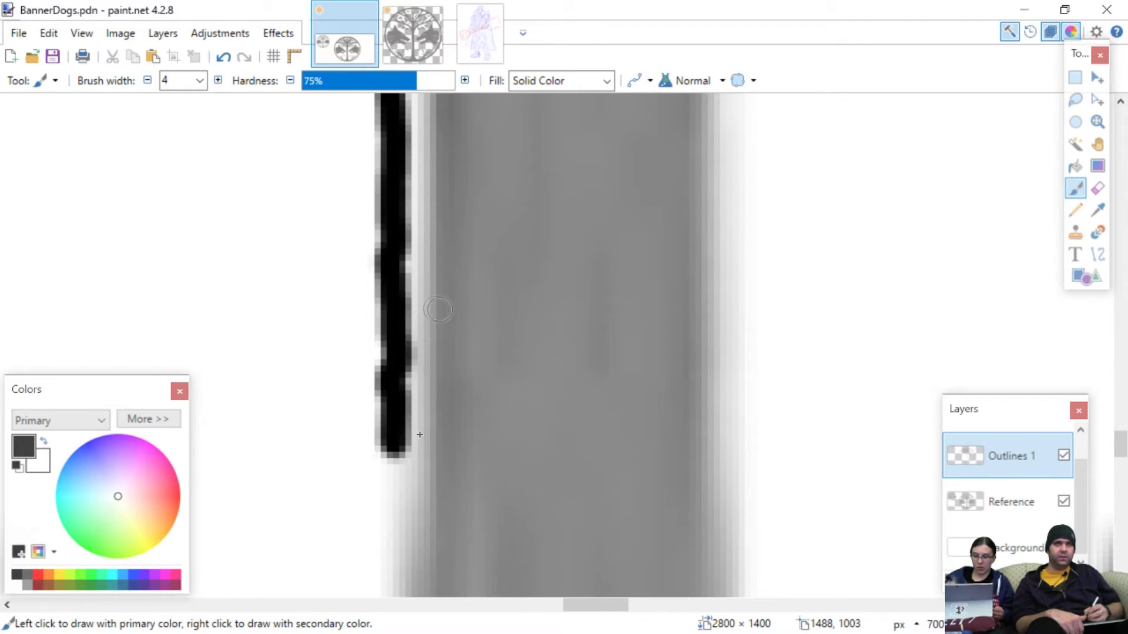
# - Extend the trunk's left outline downward, undoing the first stroke and redrawing it straight along the trunk edge
pyautogui.scroll(-5, 455, 394)
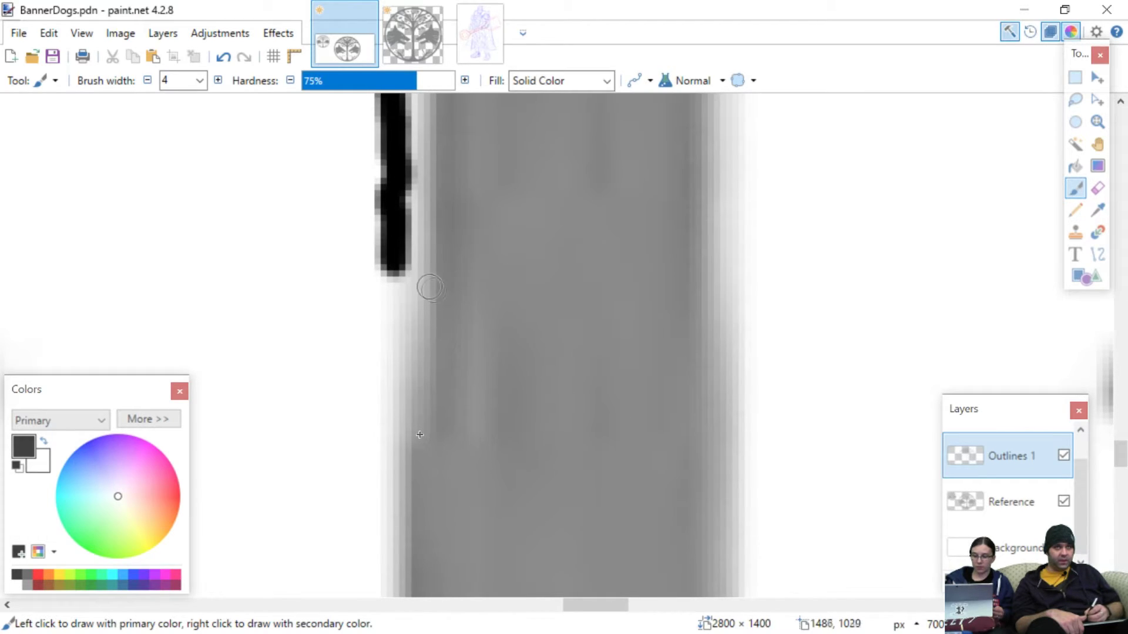
pyautogui.moveTo(393, 273); pyautogui.dragTo(390, 387)
pyautogui.hotkey('ctrl', 'z')
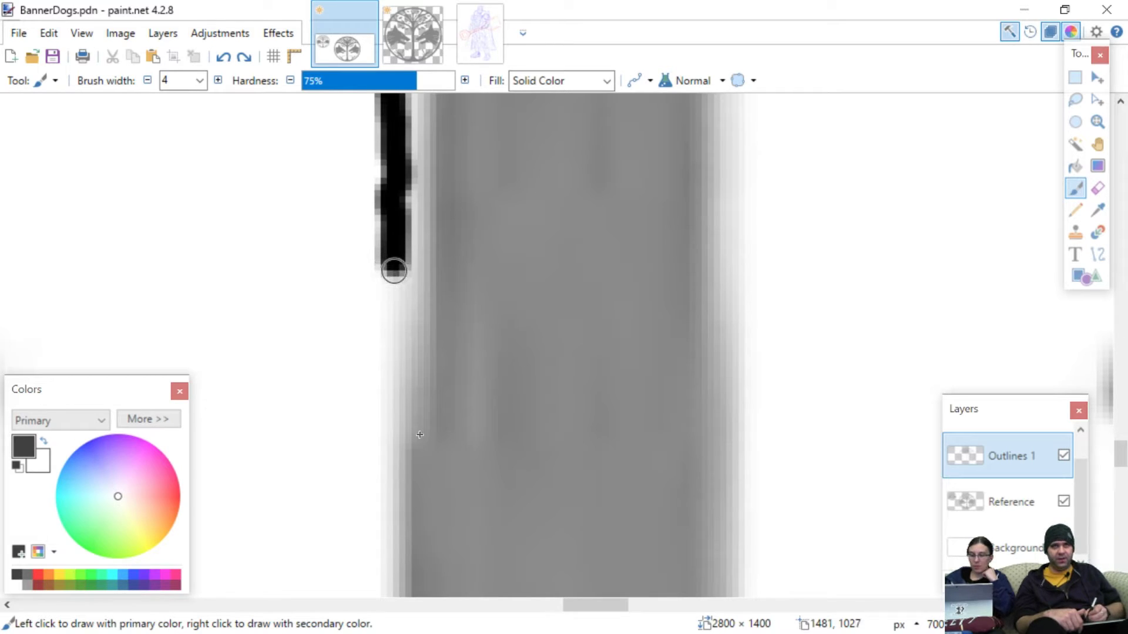
pyautogui.moveTo(393, 269); pyautogui.dragTo(398, 357)
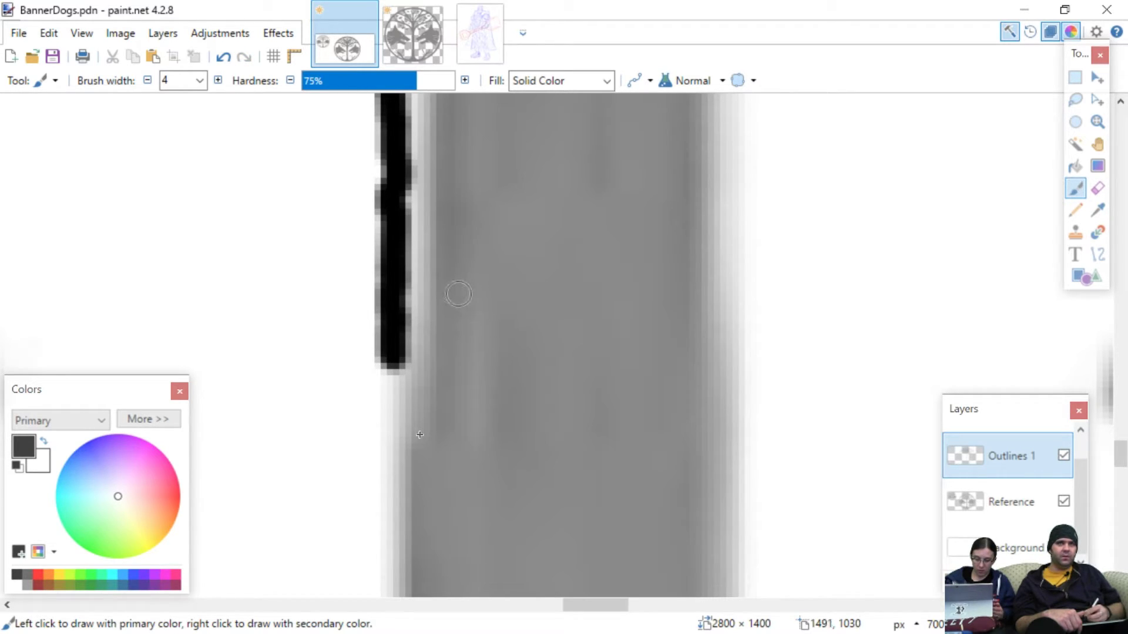
pyautogui.hotkey('ctrl', 'z')
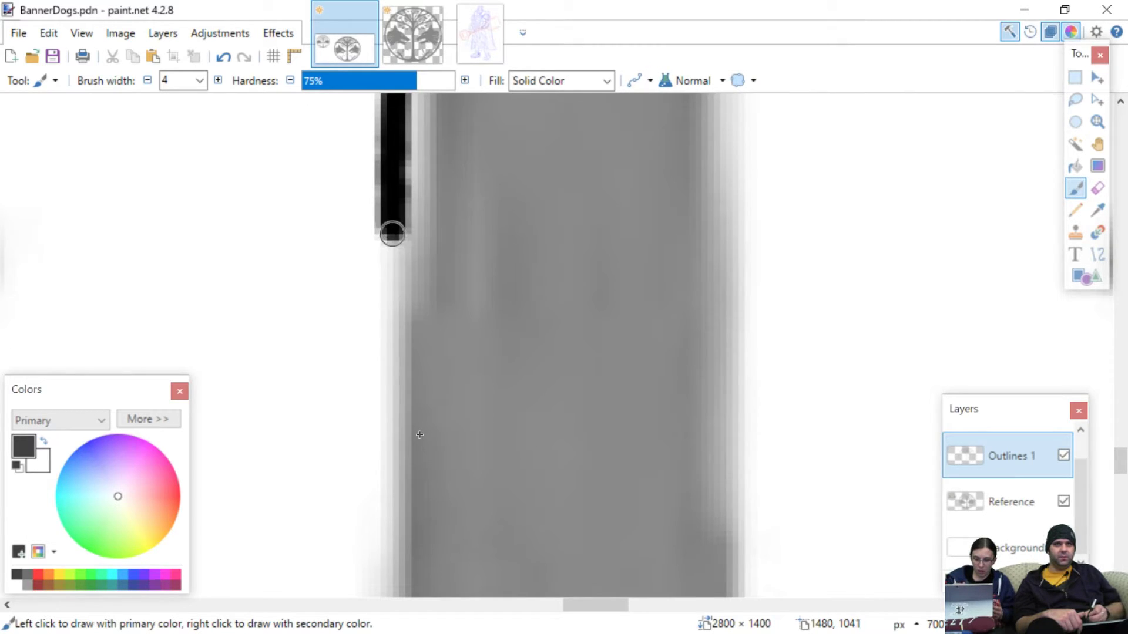
# - Undo the short slanted stroke on the trunk's left outline and replace it with a longer vertical one
pyautogui.moveTo(393, 233)
pyautogui.mouseDown()
pyautogui.moveTo(397, 282)
pyautogui.moveTo(385, 269)
pyautogui.mouseUp()
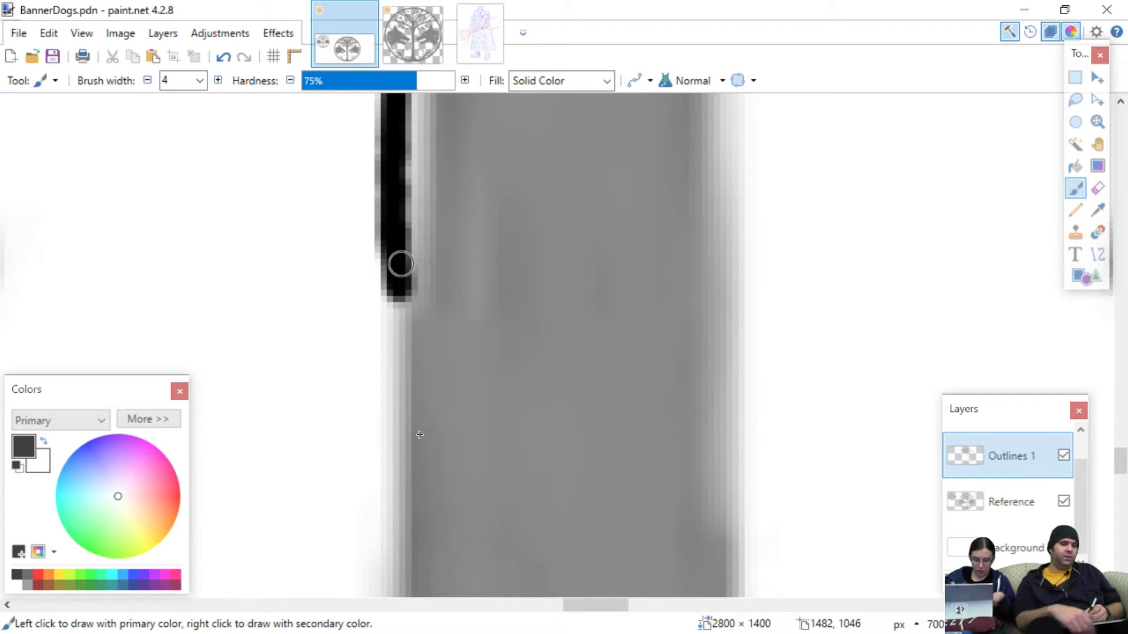
pyautogui.hotkey('ctrl', 'z')
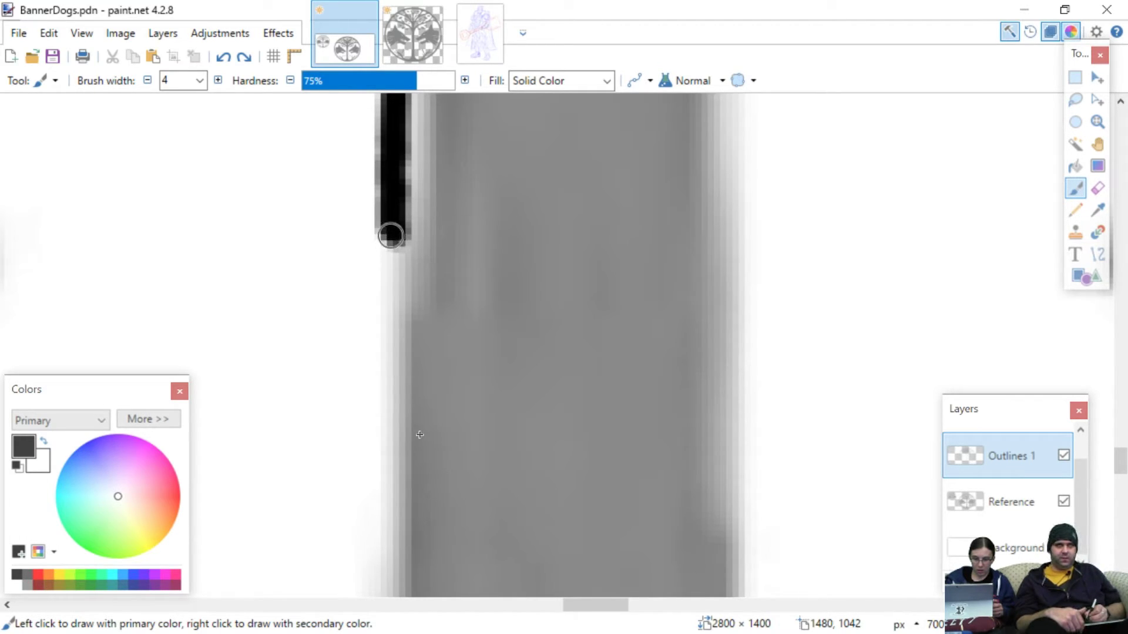
pyautogui.moveTo(391, 249); pyautogui.dragTo(394, 400)
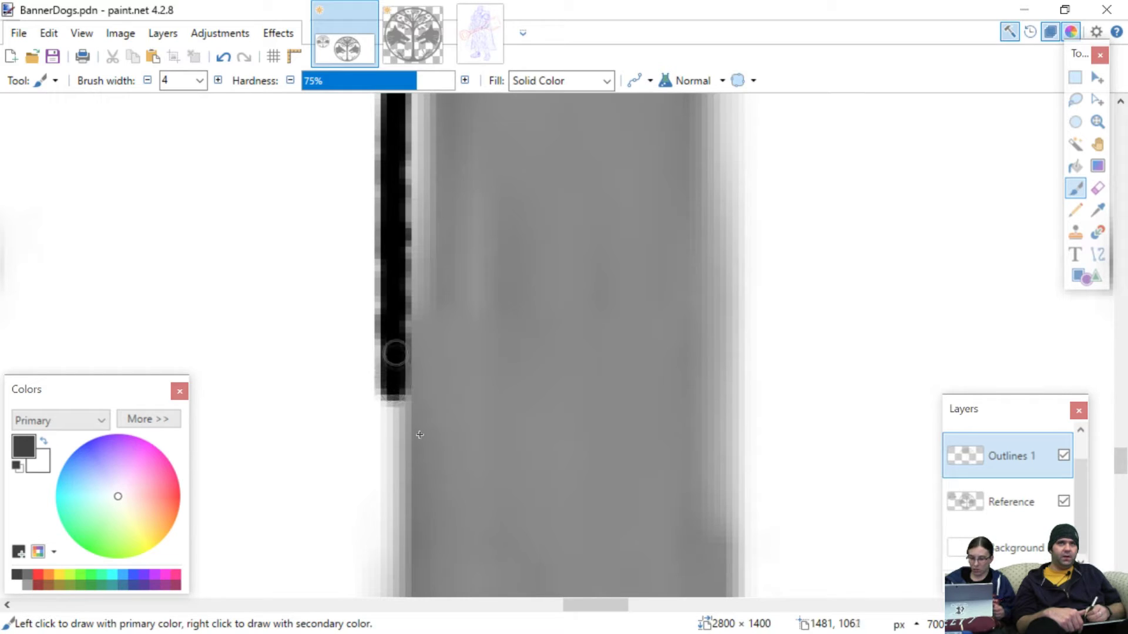
# - Continue the trunk's left outline down in black strokes to where the trunk widens, angling the end outward
pyautogui.scroll(-4, 455, 399)
pyautogui.hscroll(-3, 455, 399)
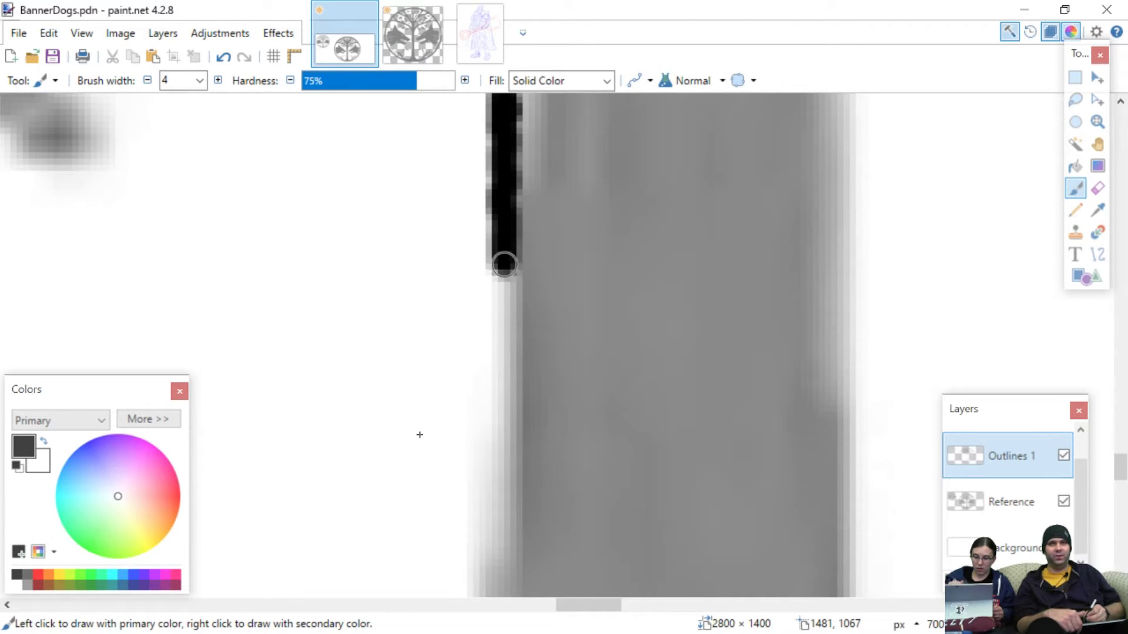
pyautogui.moveTo(503, 275); pyautogui.dragTo(506, 354)
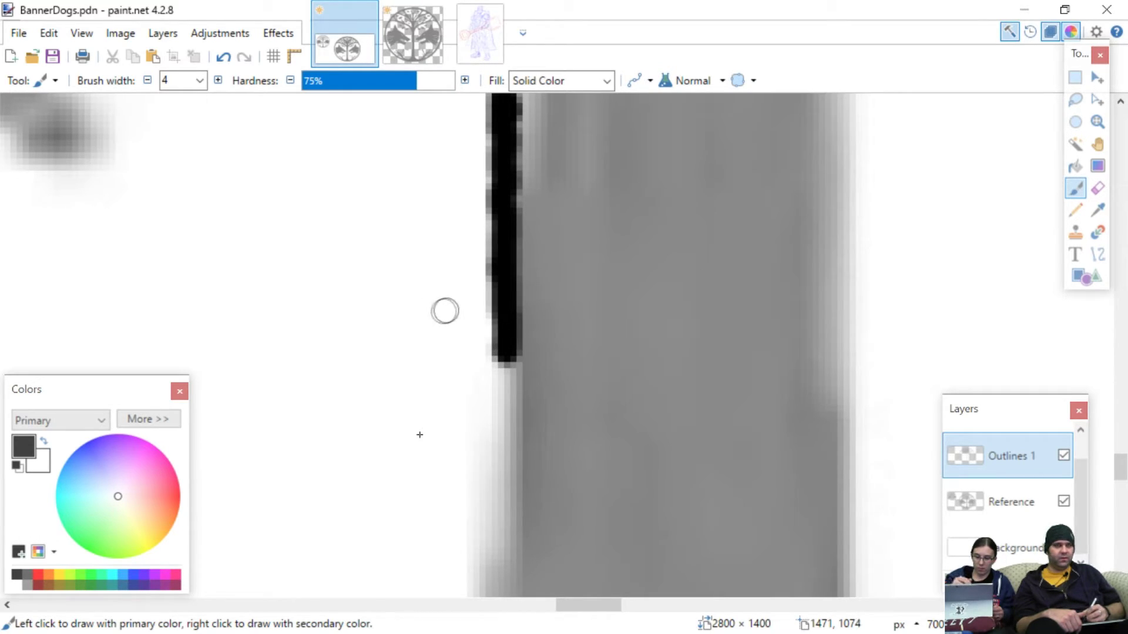
pyautogui.scroll(-3, 464, 383)
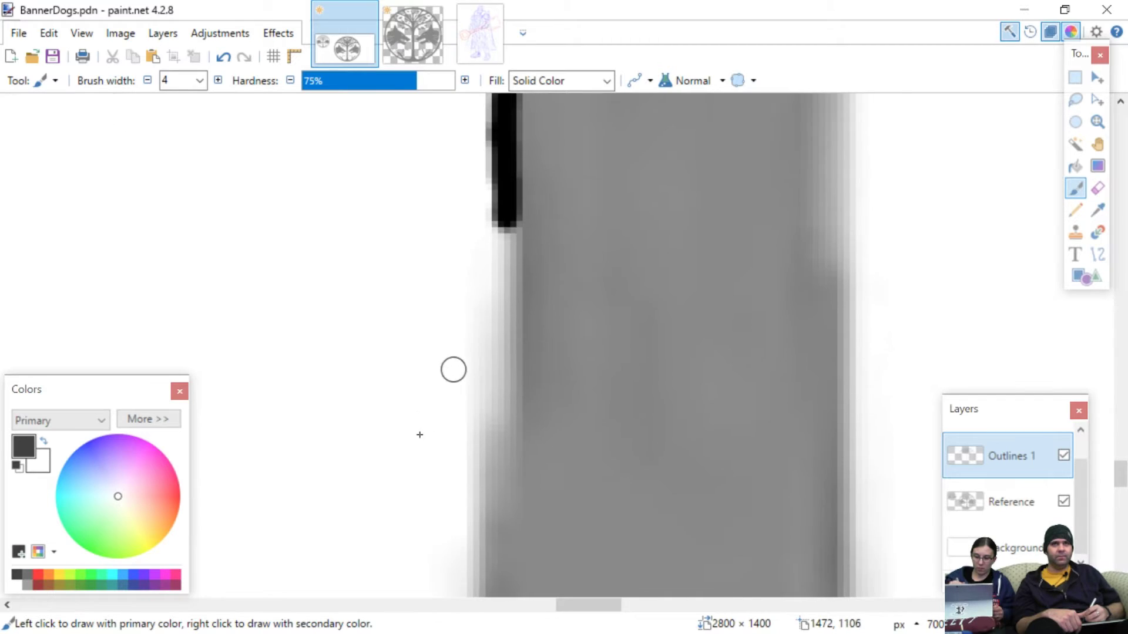
pyautogui.hscroll(3, 453, 370)
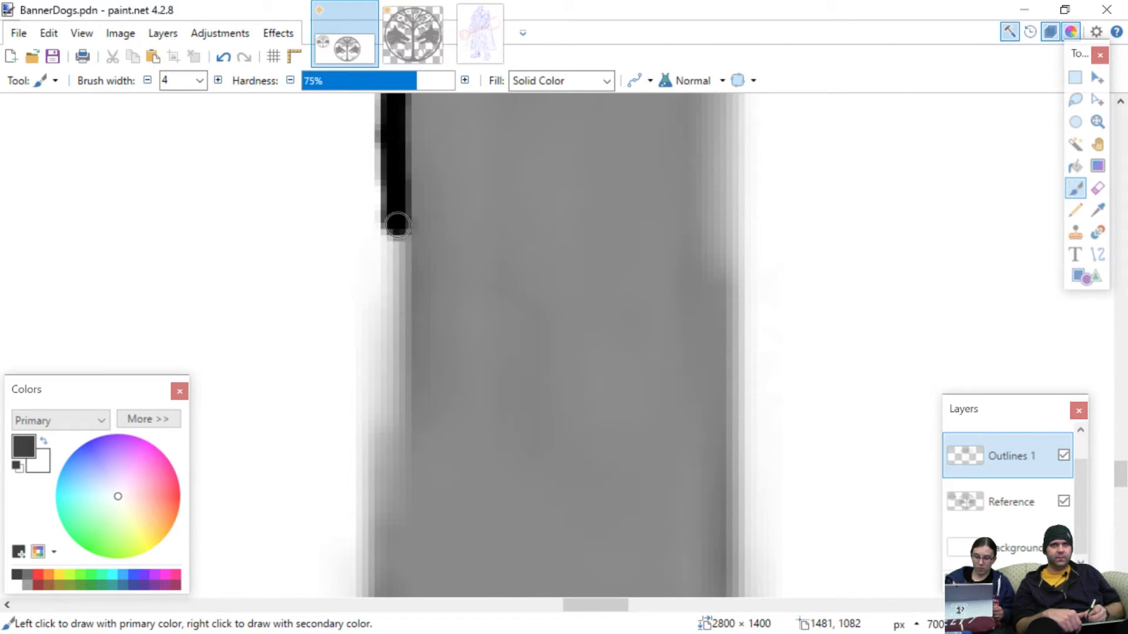
pyautogui.moveTo(396, 226); pyautogui.dragTo(399, 302)
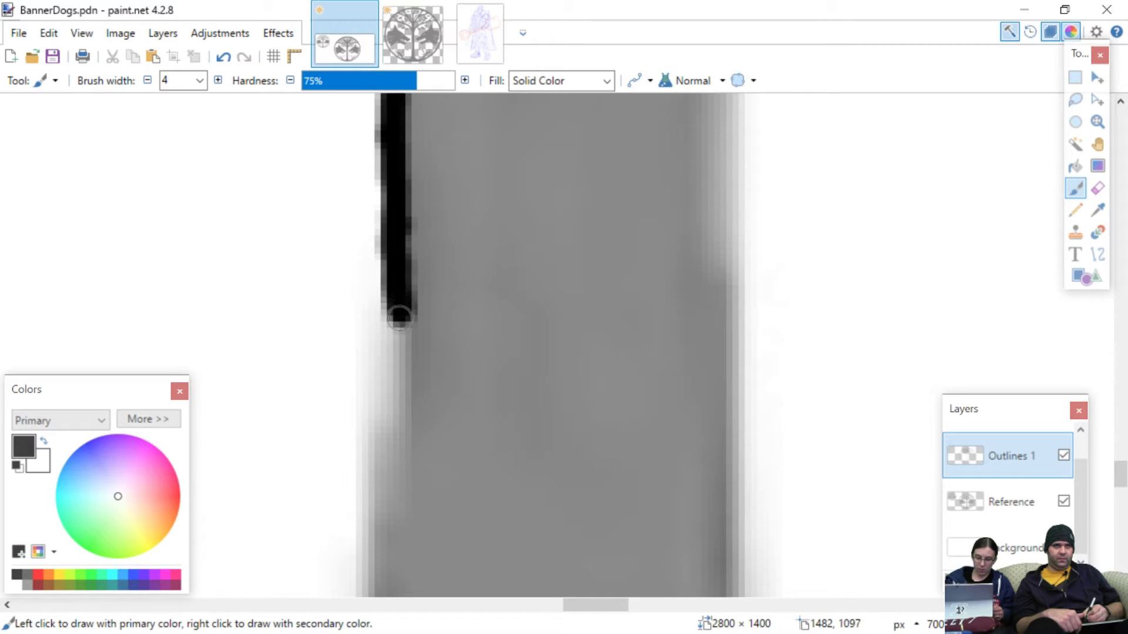
pyautogui.moveTo(396, 317)
pyautogui.mouseDown()
pyautogui.moveTo(398, 403)
pyautogui.moveTo(375, 453)
pyautogui.mouseUp()
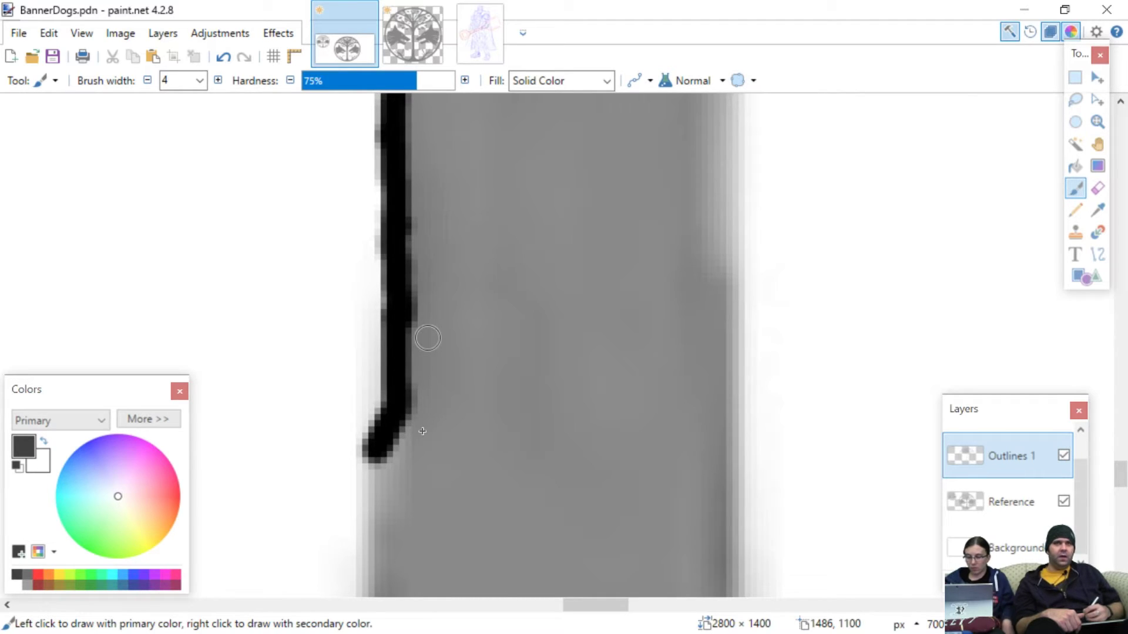
# - Trace the left edge of the widening trunk base, curving the black outline outward toward the lower left branch
pyautogui.scroll(-5, 423, 431)
pyautogui.hscroll(-4, 447, 426)
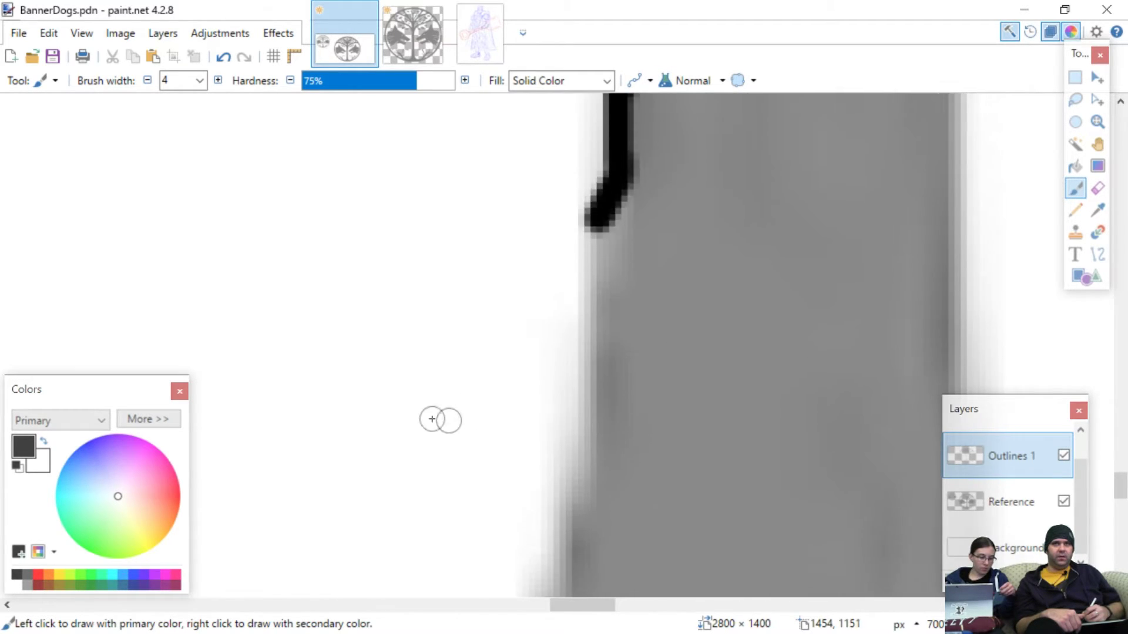
pyautogui.hscroll(2, 440, 420)
pyautogui.moveTo(487, 203)
pyautogui.mouseDown()
pyautogui.moveTo(476, 221)
pyautogui.moveTo(479, 381)
pyautogui.moveTo(435, 490)
pyautogui.mouseUp()
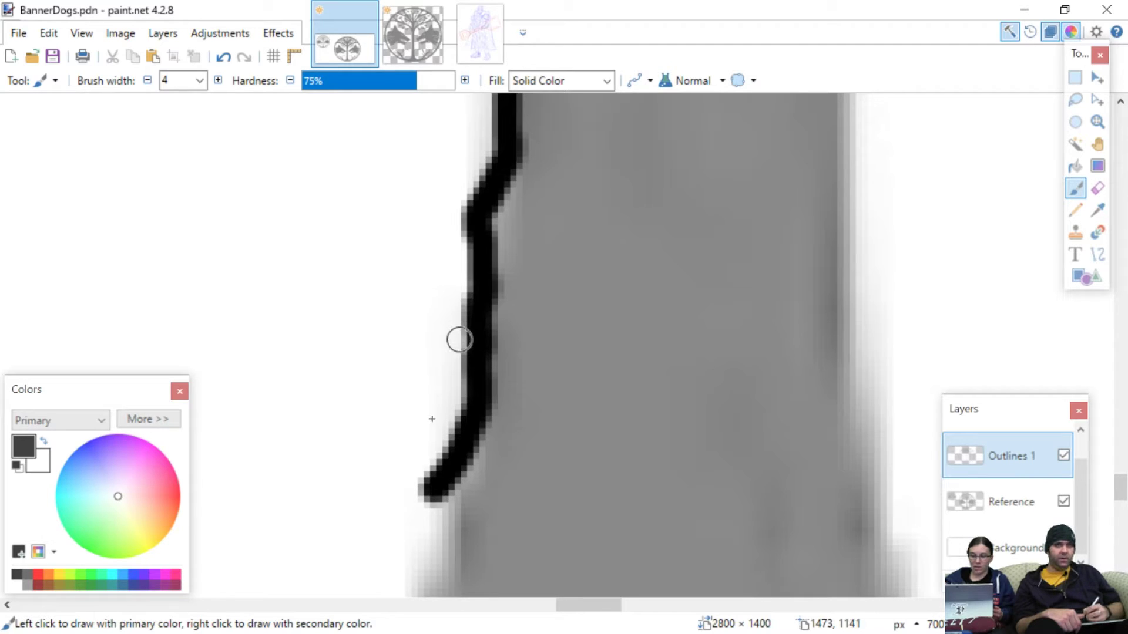
pyautogui.scroll(-5, 432, 419)
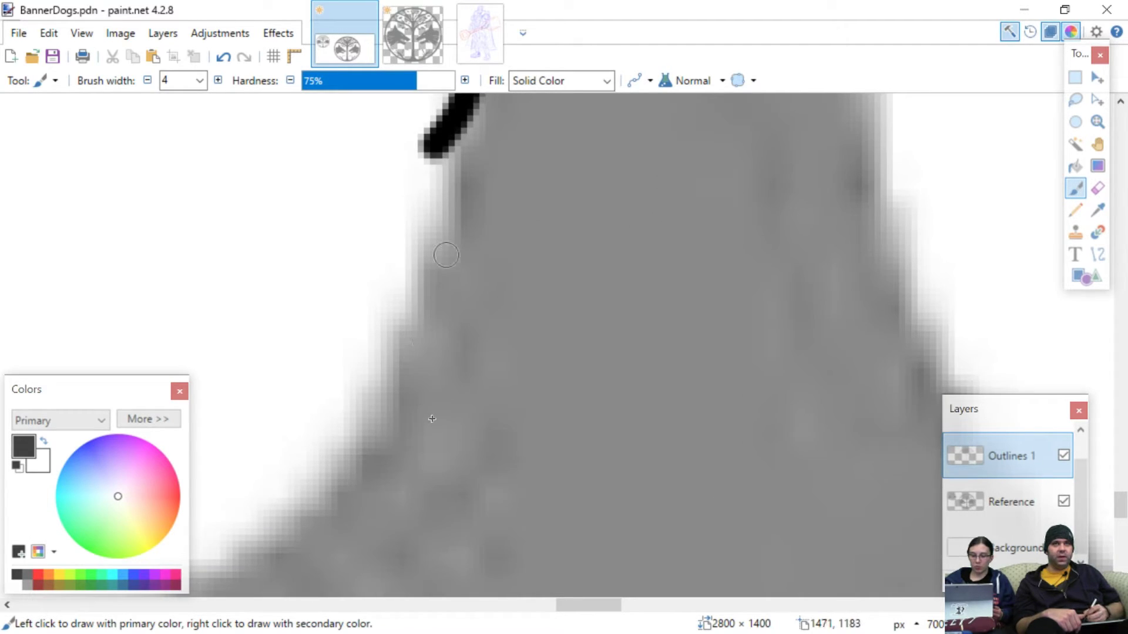
pyautogui.moveTo(436, 148)
pyautogui.mouseDown()
pyautogui.moveTo(445, 230)
pyautogui.moveTo(394, 355)
pyautogui.moveTo(317, 456)
pyautogui.moveTo(235, 514)
pyautogui.mouseUp()
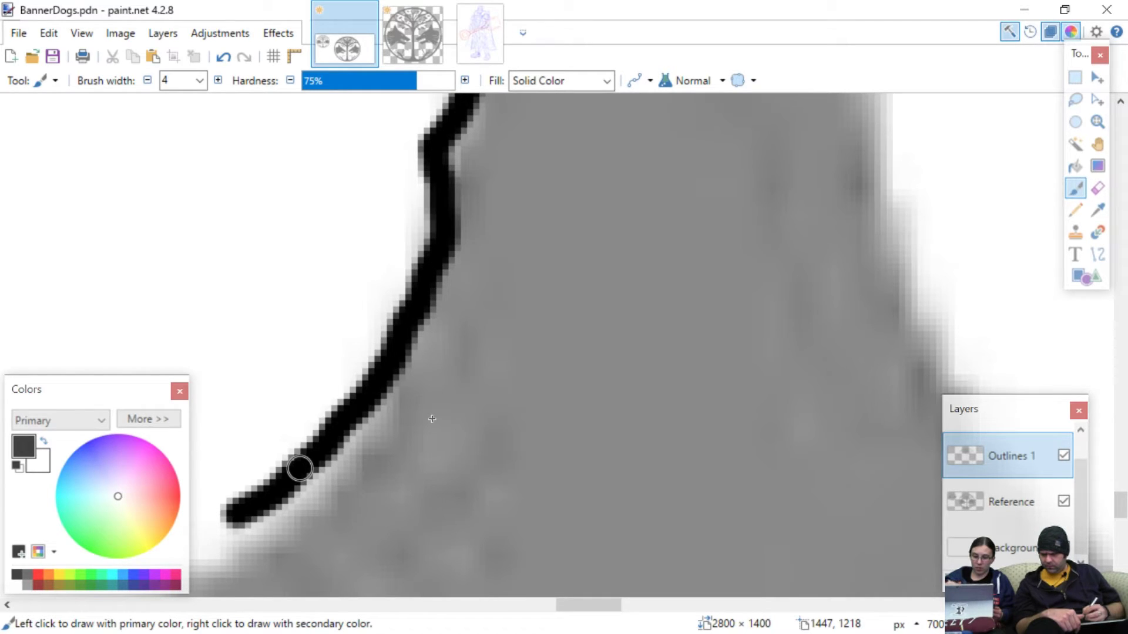
# - Trace the black outline across the bowl-shaped curve beside the trunk base and up the inner edge of the lower left branch
pyautogui.hscroll(-5, 433, 419)
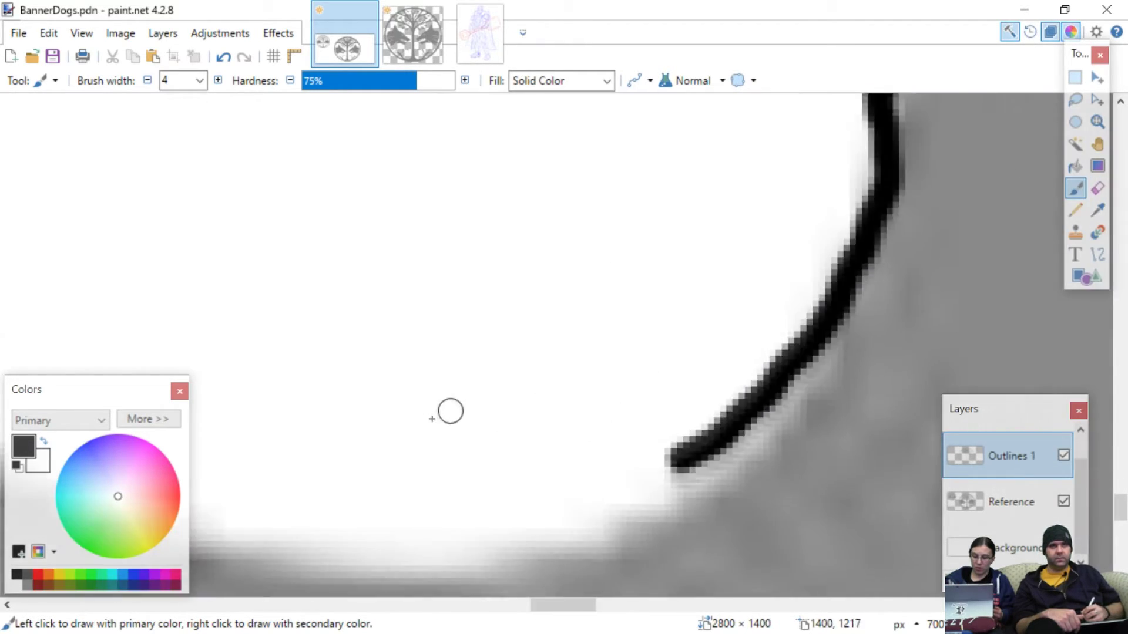
pyautogui.scroll(-3, 432, 419)
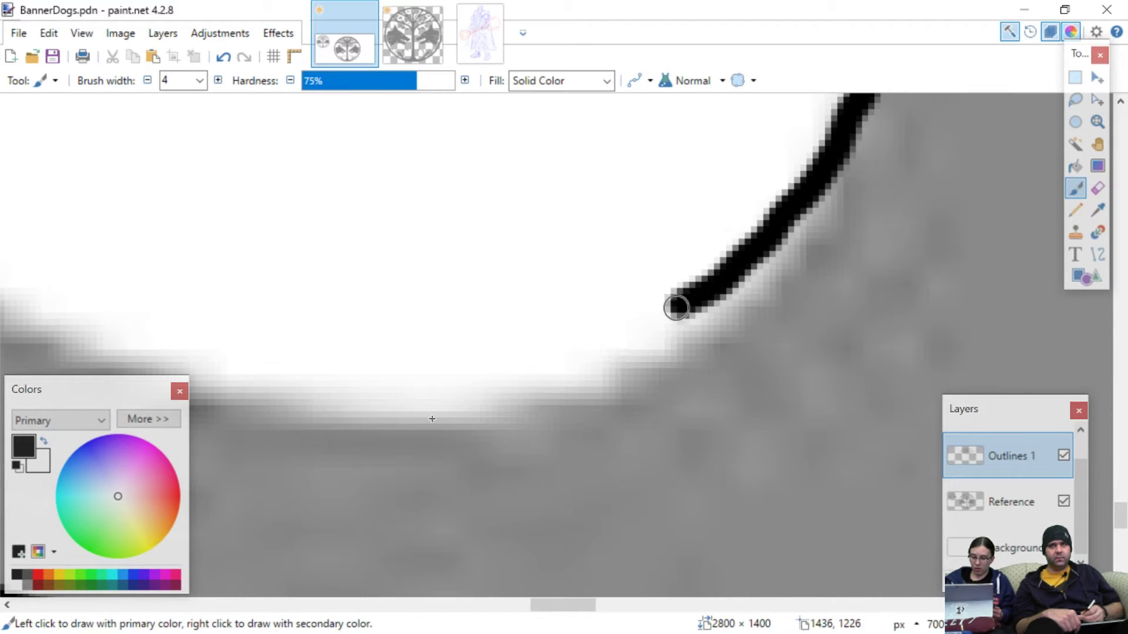
pyautogui.moveTo(681, 305)
pyautogui.mouseDown()
pyautogui.moveTo(650, 345)
pyautogui.moveTo(610, 365)
pyautogui.moveTo(529, 392)
pyautogui.moveTo(426, 398)
pyautogui.moveTo(343, 389)
pyautogui.moveTo(15, 298)
pyautogui.mouseUp()
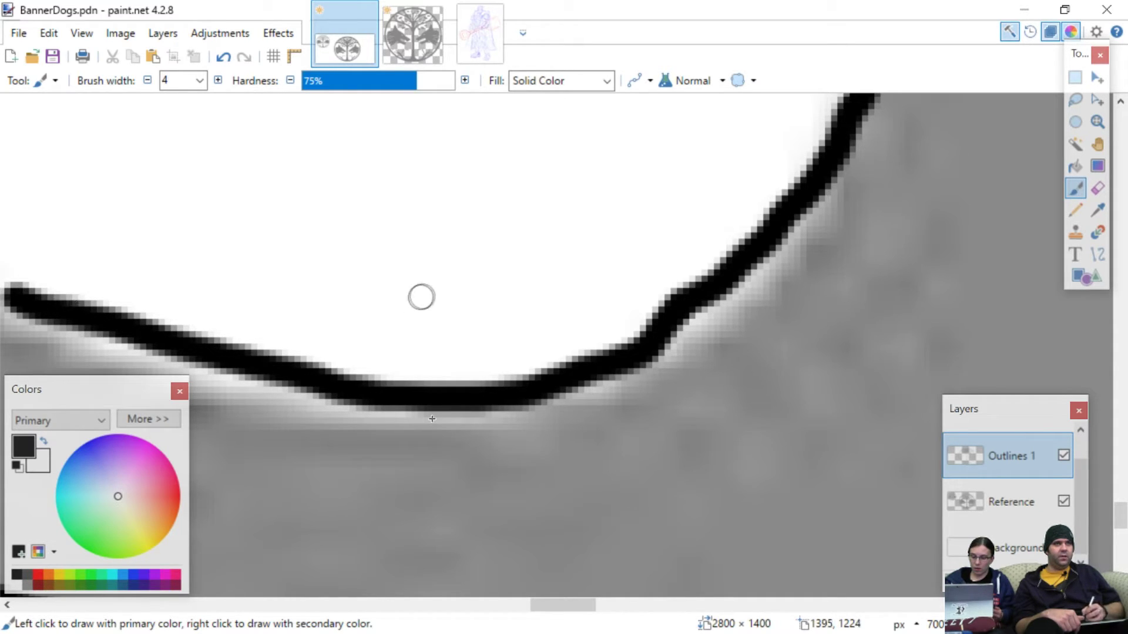
pyautogui.hscroll(-10, 361, 266)
pyautogui.scroll(3, 360, 265)
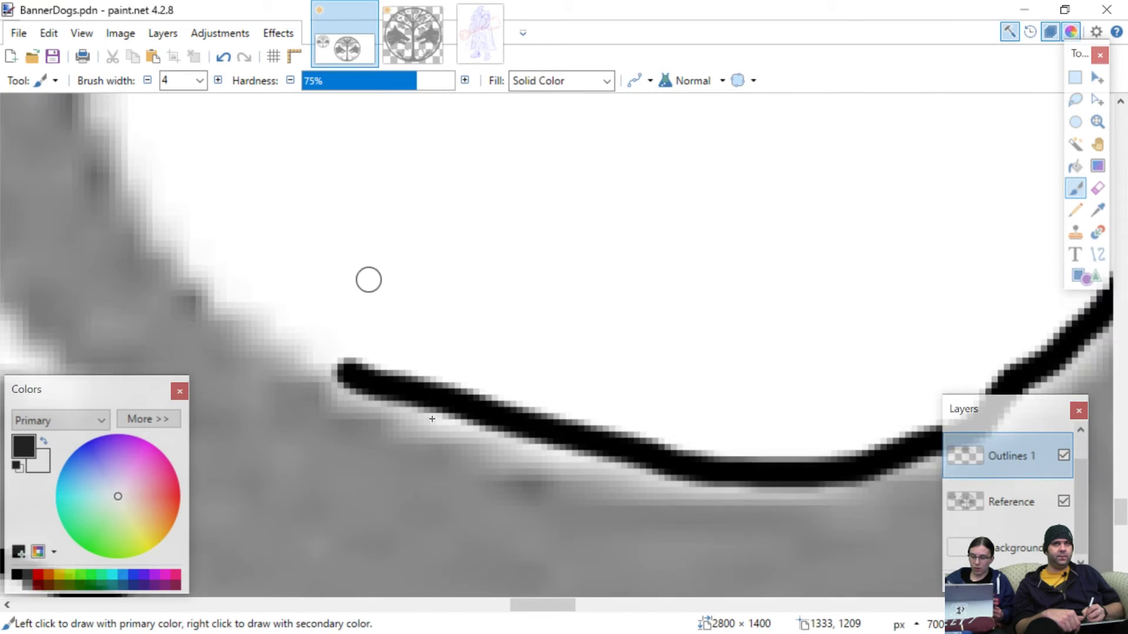
pyautogui.hscroll(-2, 376, 289)
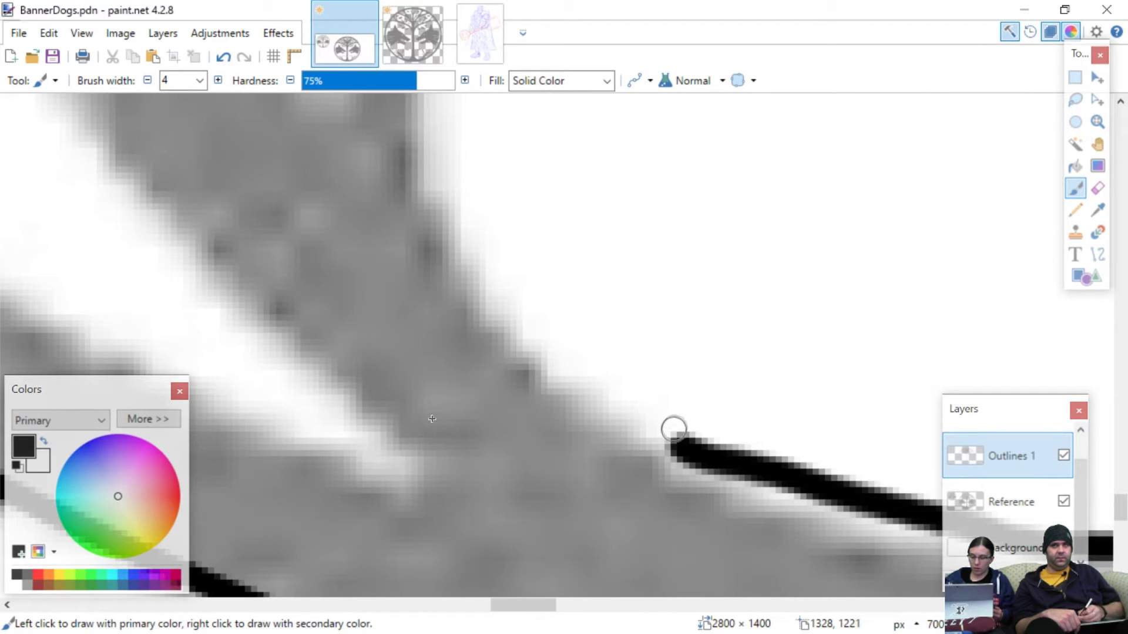
pyautogui.moveTo(673, 447)
pyautogui.mouseDown()
pyautogui.moveTo(479, 268)
pyautogui.moveTo(457, 238)
pyautogui.moveTo(455, 205)
pyautogui.mouseUp()
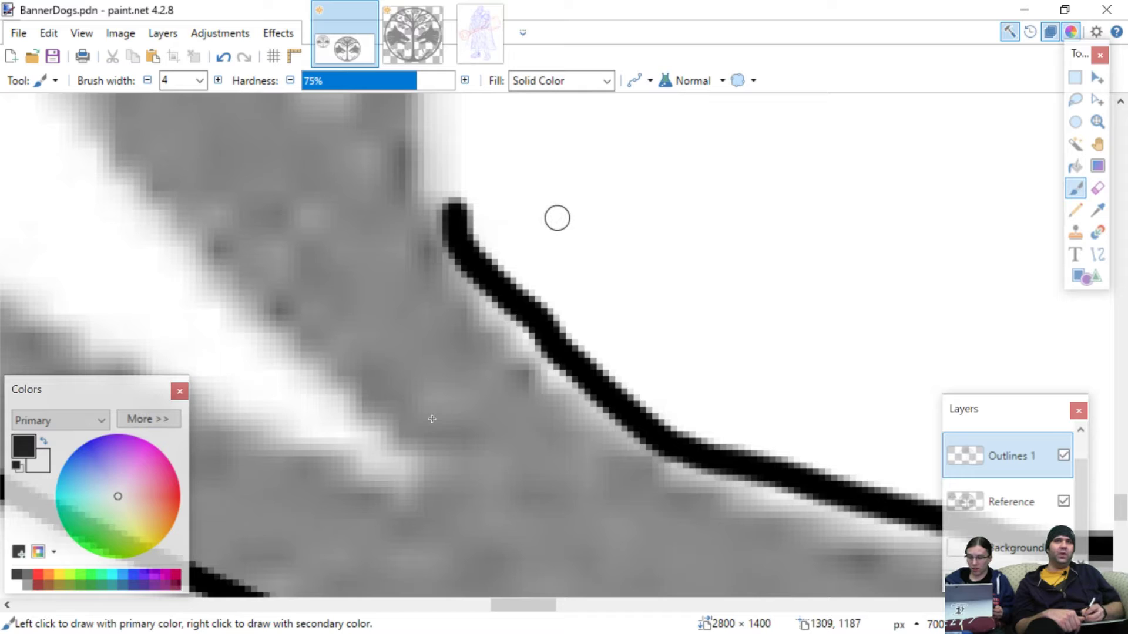
# - Outline the small pointed spur and notch on the lower left branch, continuing along the stepped edge above them
pyautogui.scroll(5, 557, 219)
pyautogui.hscroll(-4, 558, 253)
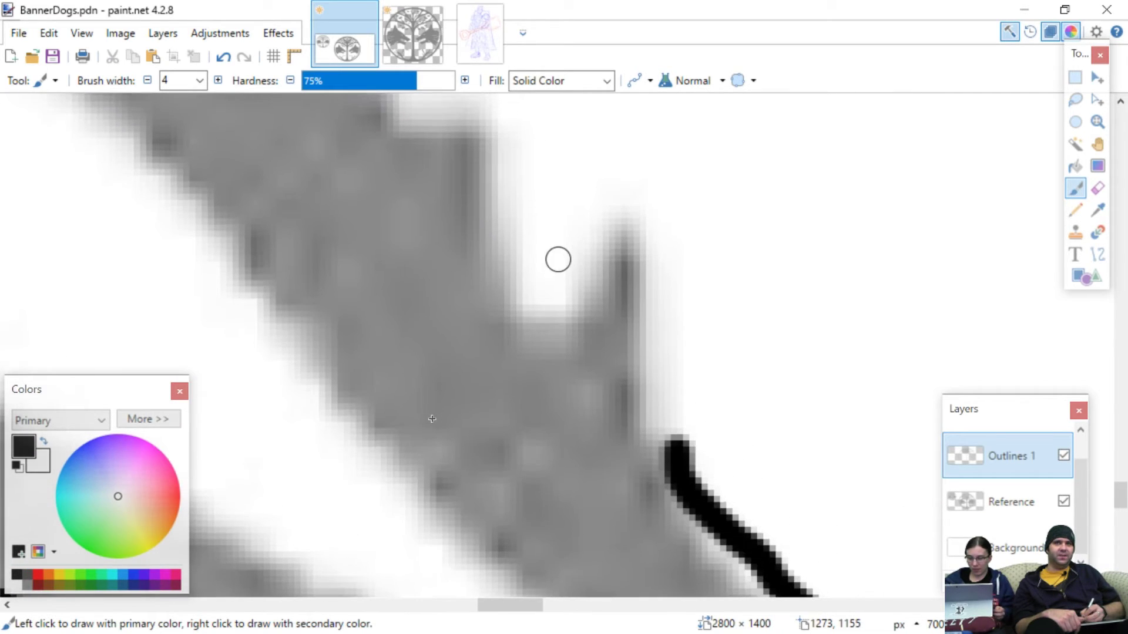
pyautogui.moveTo(676, 449)
pyautogui.mouseDown()
pyautogui.moveTo(671, 335)
pyautogui.moveTo(653, 225)
pyautogui.moveTo(638, 216)
pyautogui.moveTo(604, 227)
pyautogui.moveTo(569, 293)
pyautogui.moveTo(550, 298)
pyautogui.moveTo(510, 257)
pyautogui.moveTo(521, 156)
pyautogui.moveTo(496, 124)
pyautogui.mouseUp()
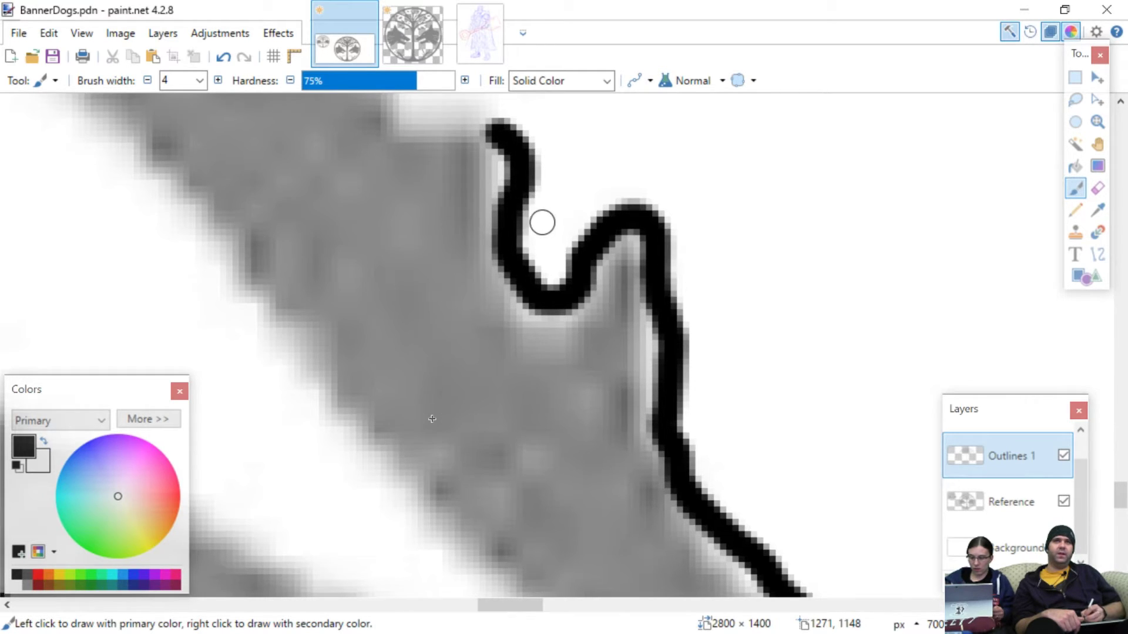
pyautogui.scroll(5, 544, 255)
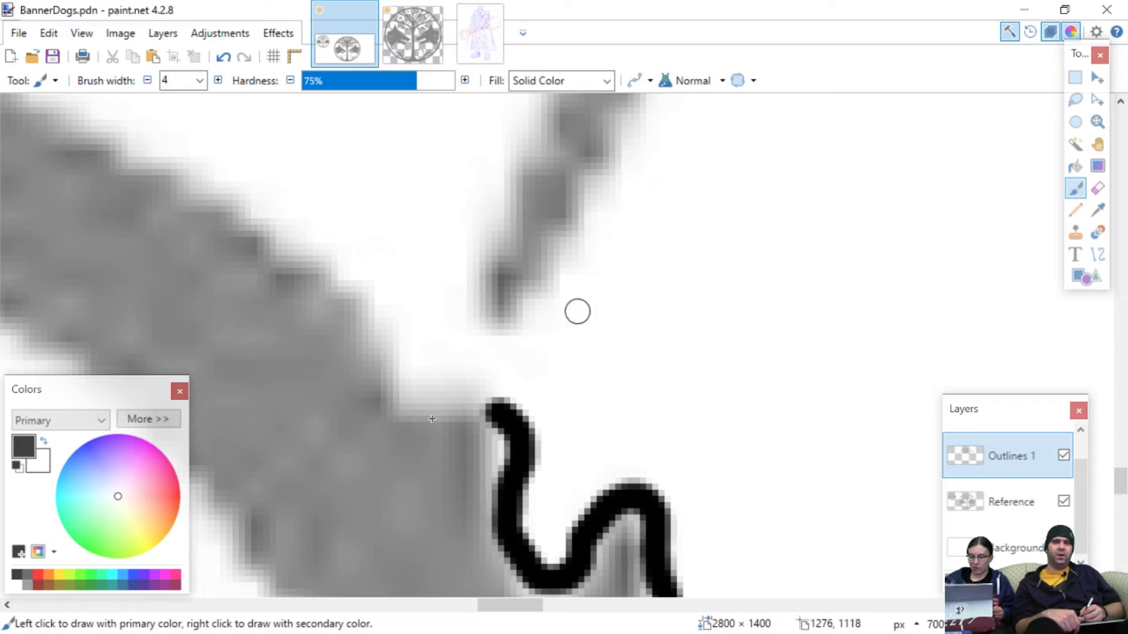
pyautogui.moveTo(489, 410)
pyautogui.mouseDown()
pyautogui.moveTo(412, 388)
pyautogui.moveTo(385, 312)
pyautogui.moveTo(292, 241)
pyautogui.mouseUp()
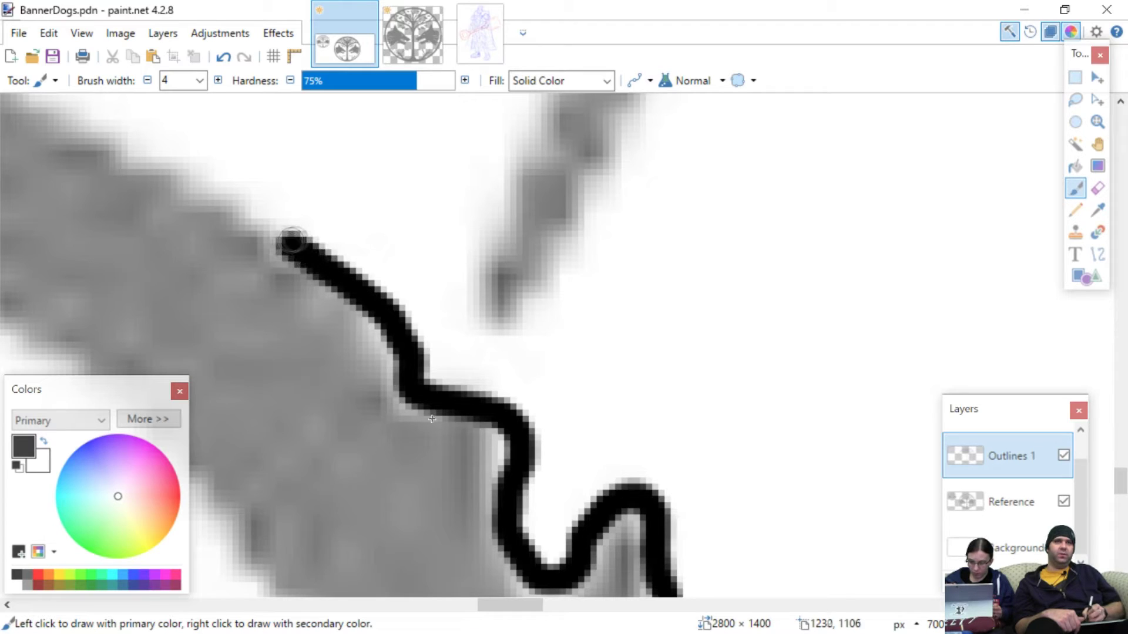
# - Trace the branch's upper edge to its end and outline around the rounded tip to the fork below it
pyautogui.scroll(5, 371, 214)
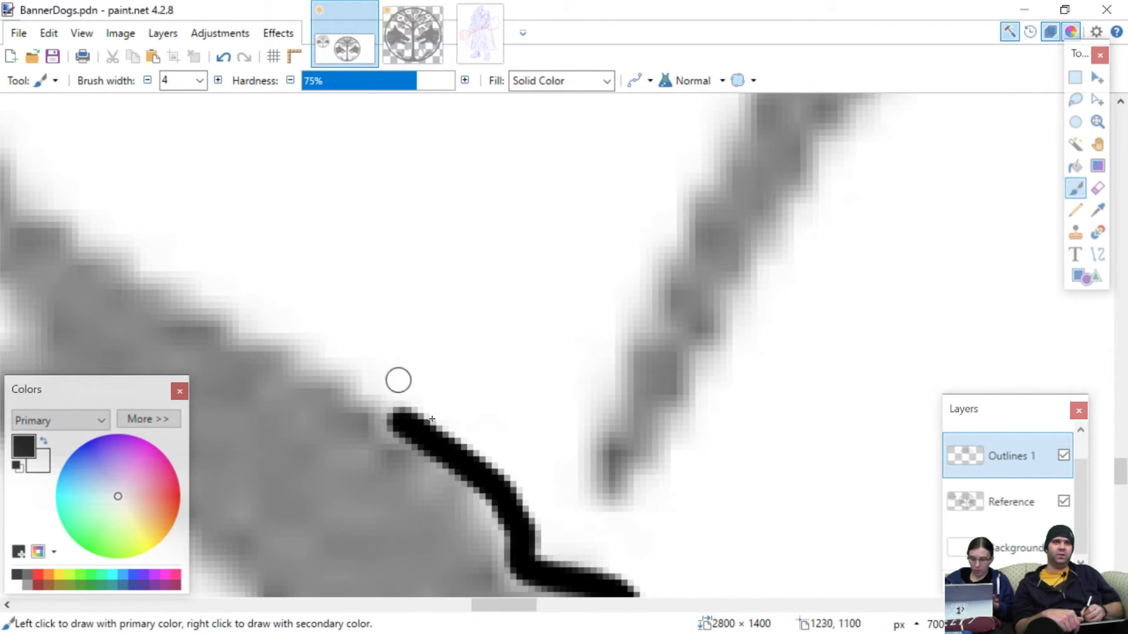
pyautogui.moveTo(393, 418)
pyautogui.mouseDown()
pyautogui.moveTo(341, 399)
pyautogui.moveTo(182, 293)
pyautogui.mouseUp()
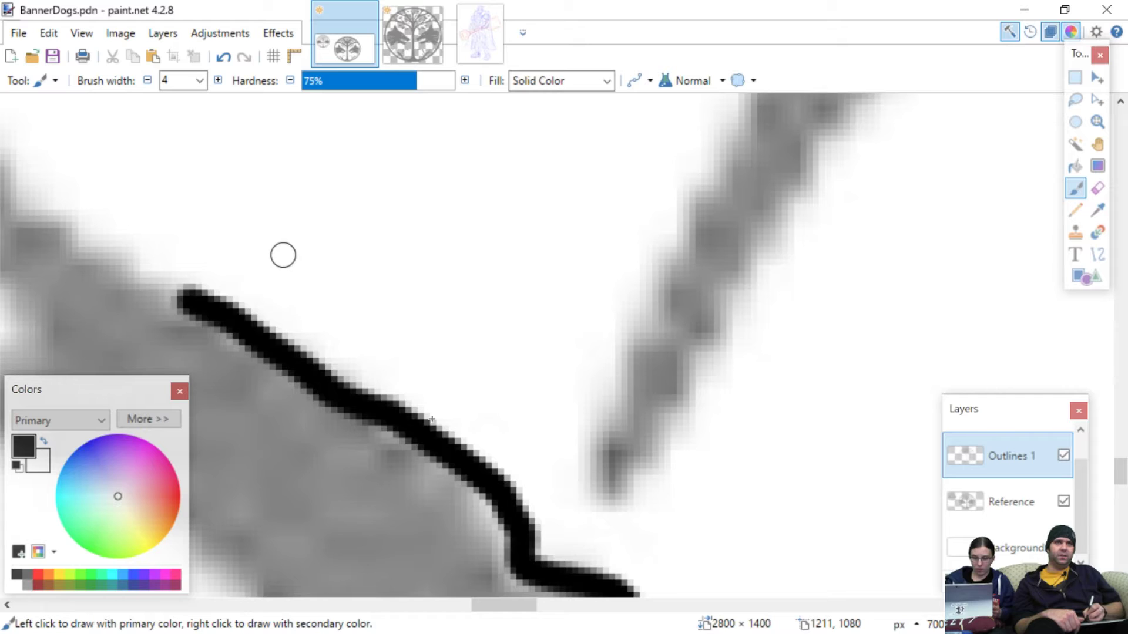
pyautogui.hscroll(-6, 283, 255)
pyautogui.scroll(3, 284, 255)
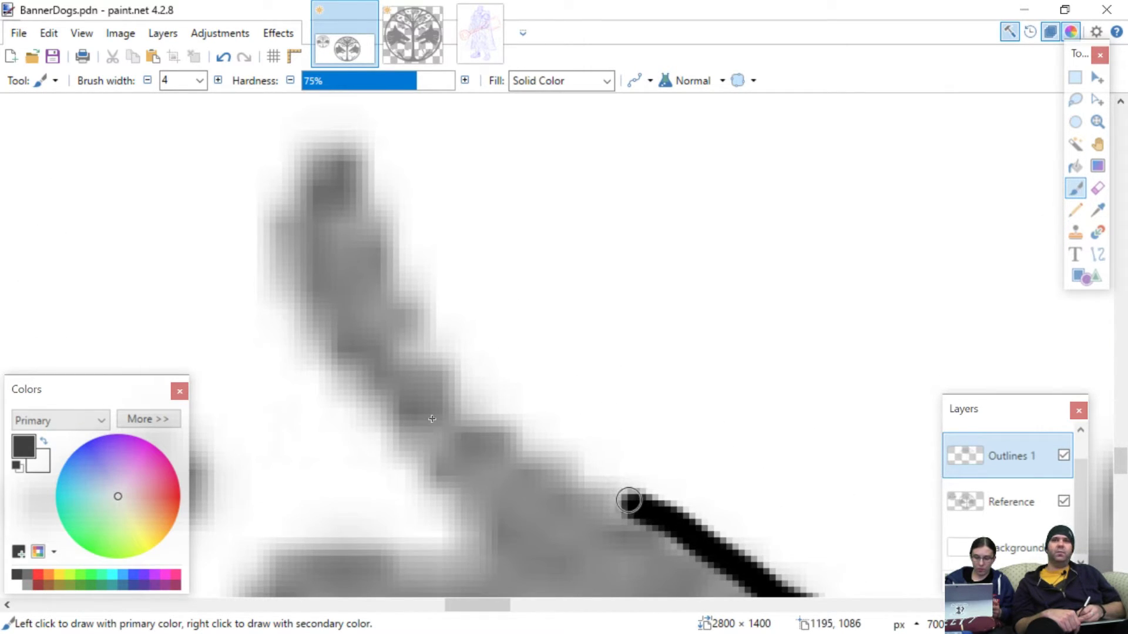
pyautogui.moveTo(628, 499)
pyautogui.mouseDown()
pyautogui.moveTo(590, 464)
pyautogui.moveTo(526, 435)
pyautogui.moveTo(476, 384)
pyautogui.moveTo(401, 268)
pyautogui.moveTo(369, 170)
pyautogui.moveTo(342, 142)
pyautogui.moveTo(301, 141)
pyautogui.moveTo(273, 195)
pyautogui.moveTo(269, 258)
pyautogui.moveTo(464, 532)
pyautogui.moveTo(327, 517)
pyautogui.mouseUp()
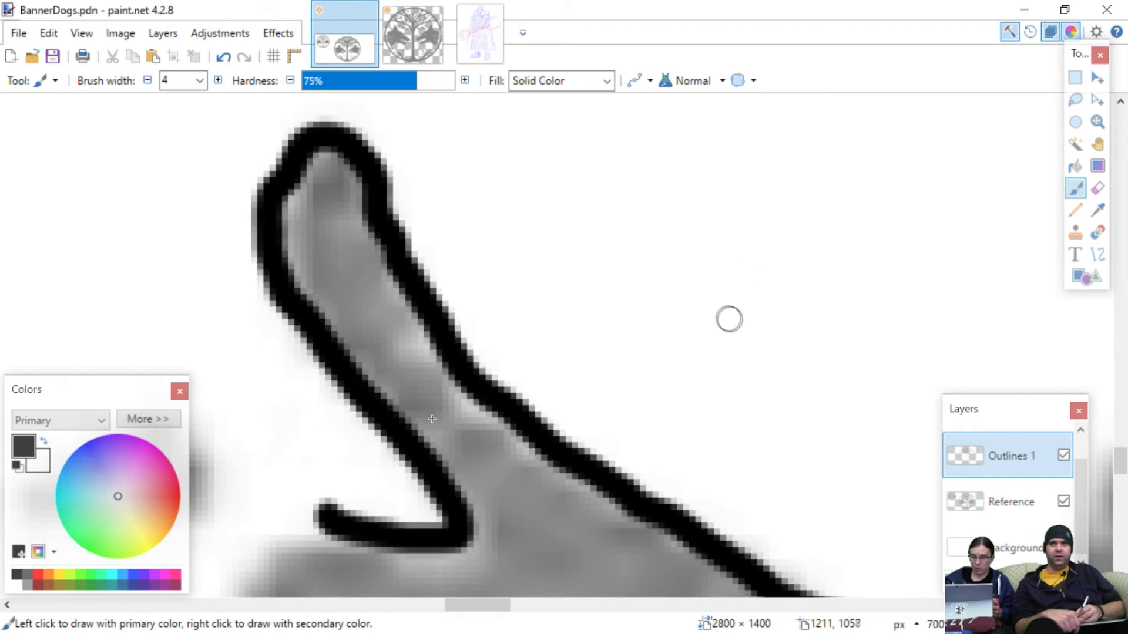
pyautogui.hscroll(5, 711, 317)
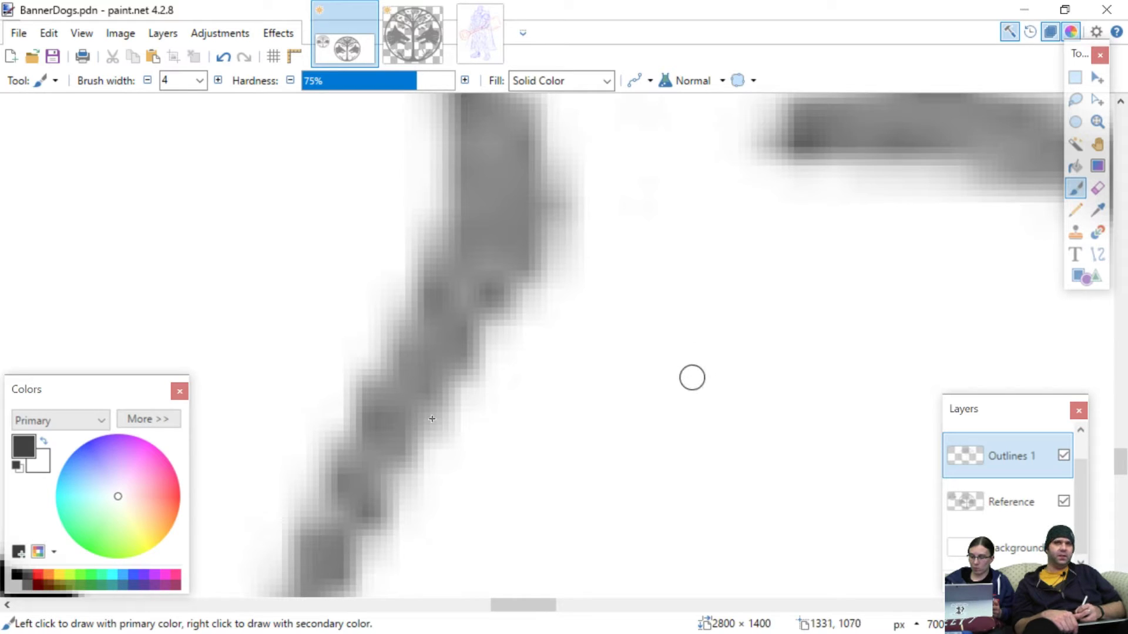
pyautogui.hscroll(-2, 609, 423)
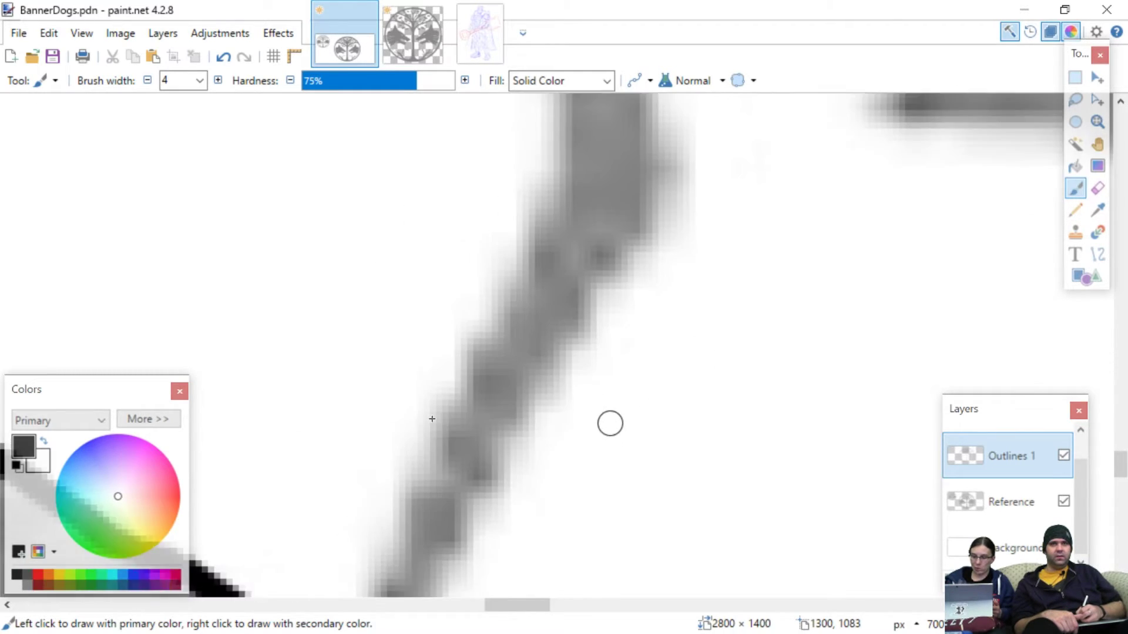
pyautogui.scroll(-5, 607, 406)
pyautogui.hscroll(2, 607, 371)
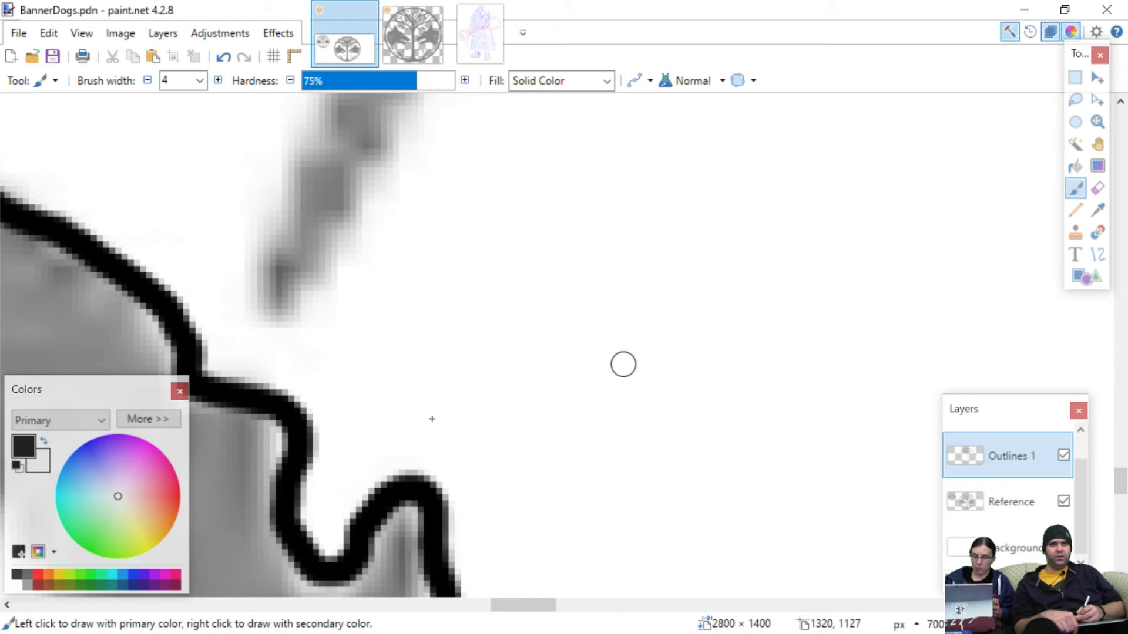
pyautogui.scroll(-4, 647, 394)
pyautogui.hscroll(3, 639, 376)
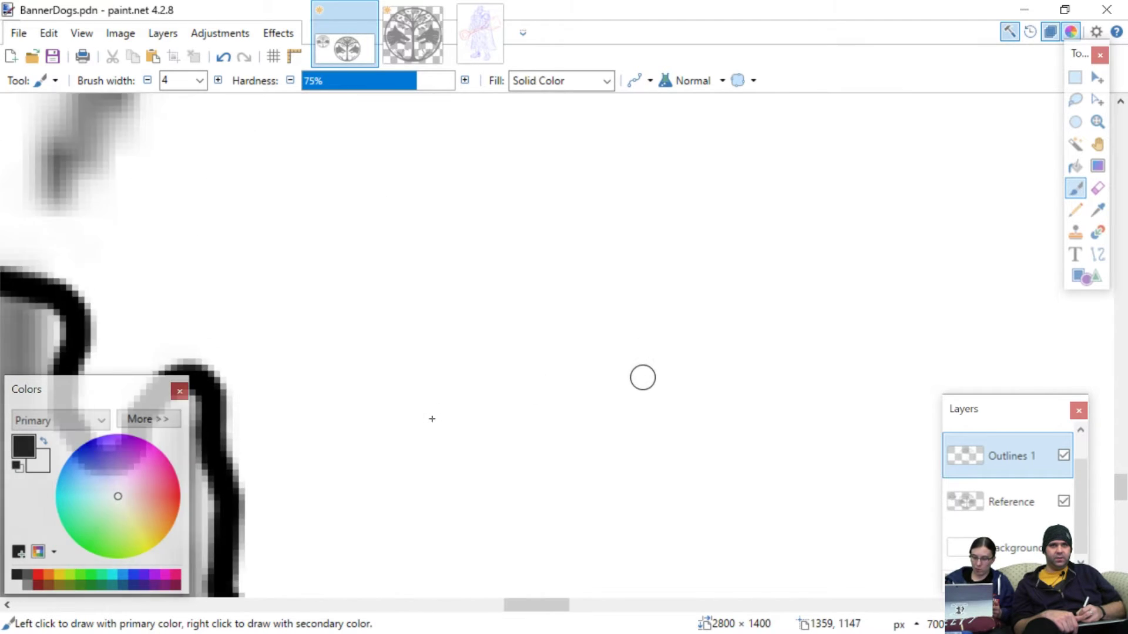
pyautogui.hscroll(-6, 660, 356)
pyautogui.hscroll(-1, 658, 357)
pyautogui.hscroll(5, 649, 367)
pyautogui.scroll(3, 647, 376)
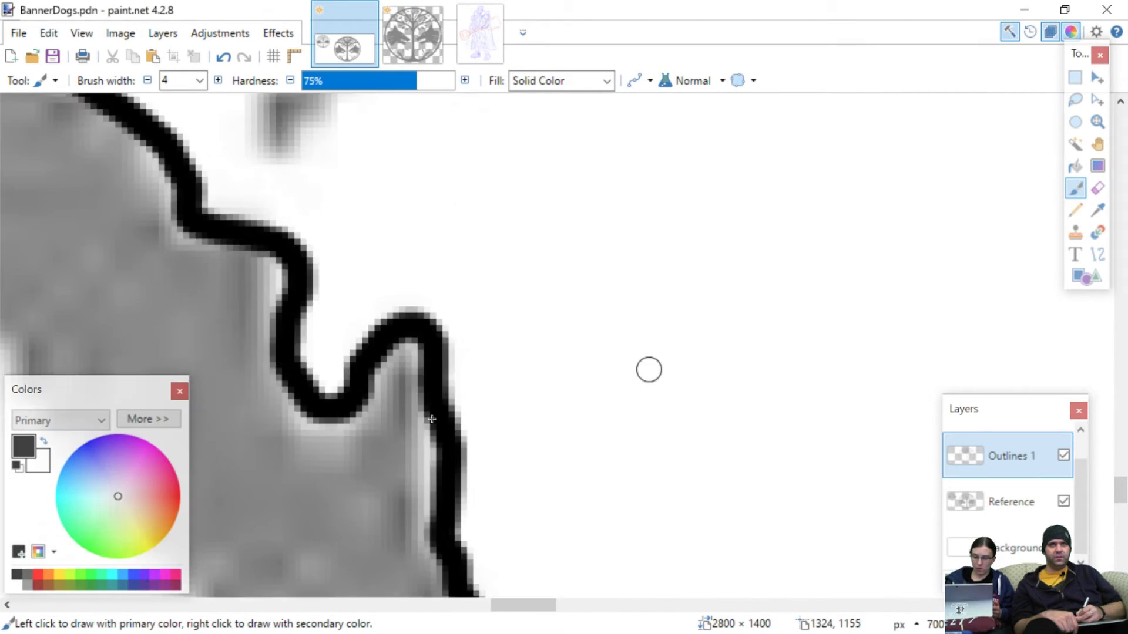
pyautogui.moveTo(542, 287); pyautogui.dragTo(757, 276)
pyautogui.hscroll(-4, 575, 310)
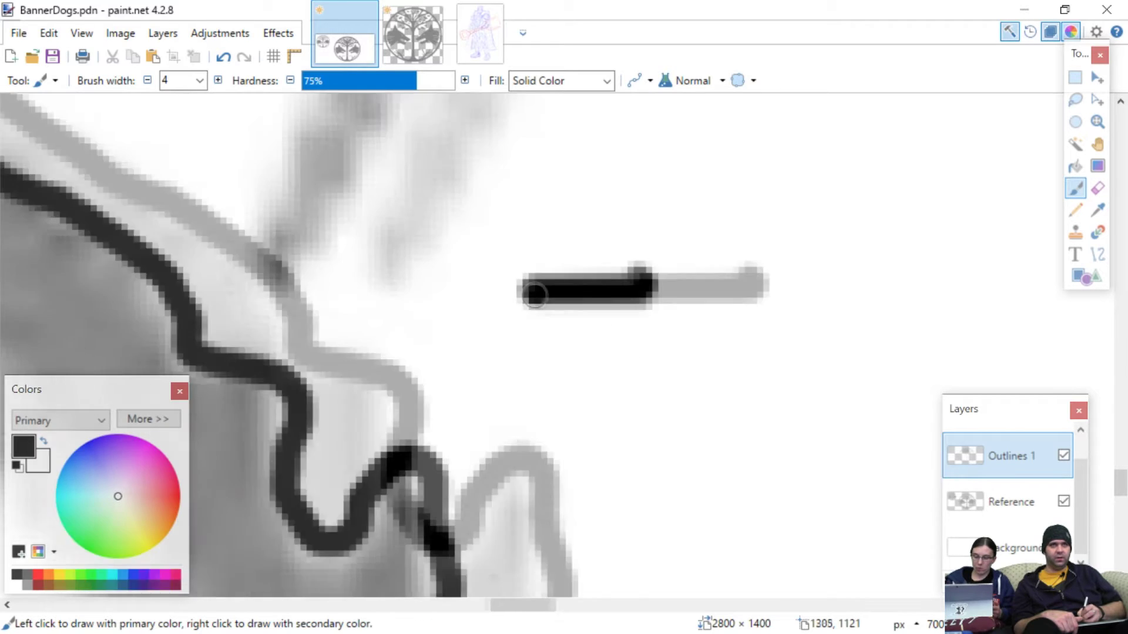
pyautogui.hotkey('ctrl', 'z')
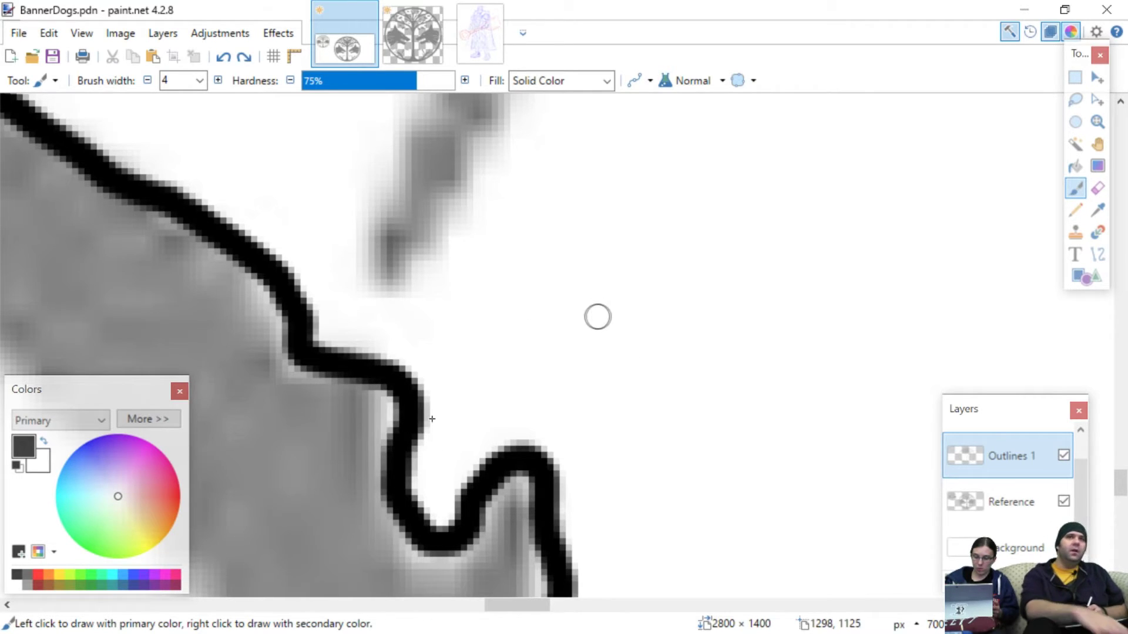
# - Try to outline the narrow detached twig just above the lower left branch, going around its pointed lower end
pyautogui.scroll(5, 567, 292)
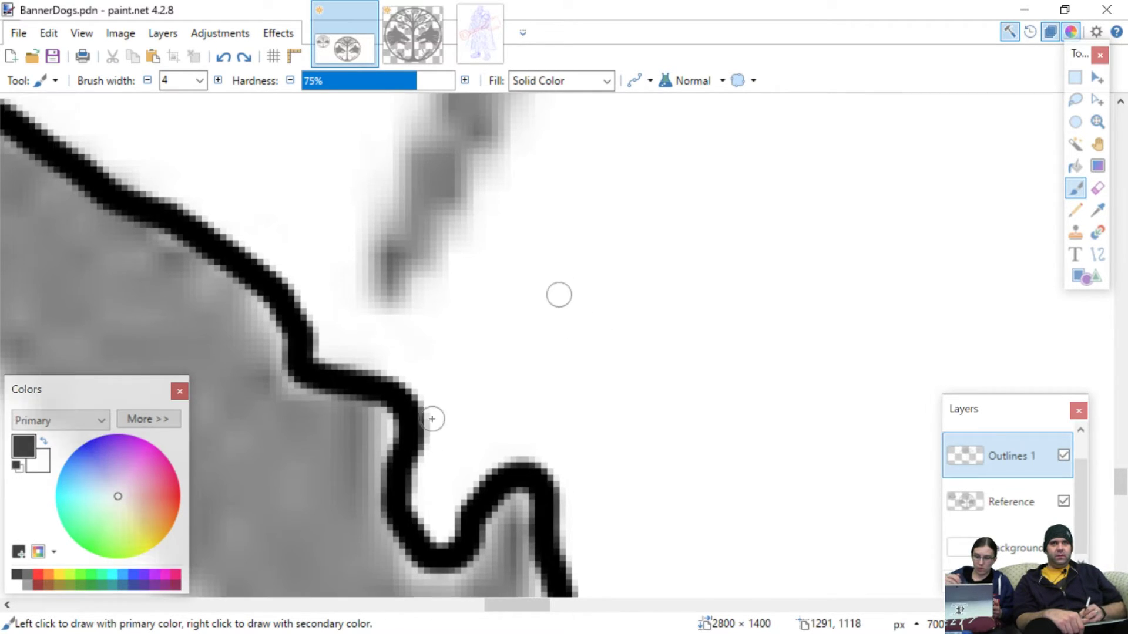
pyautogui.hscroll(5, 558, 299)
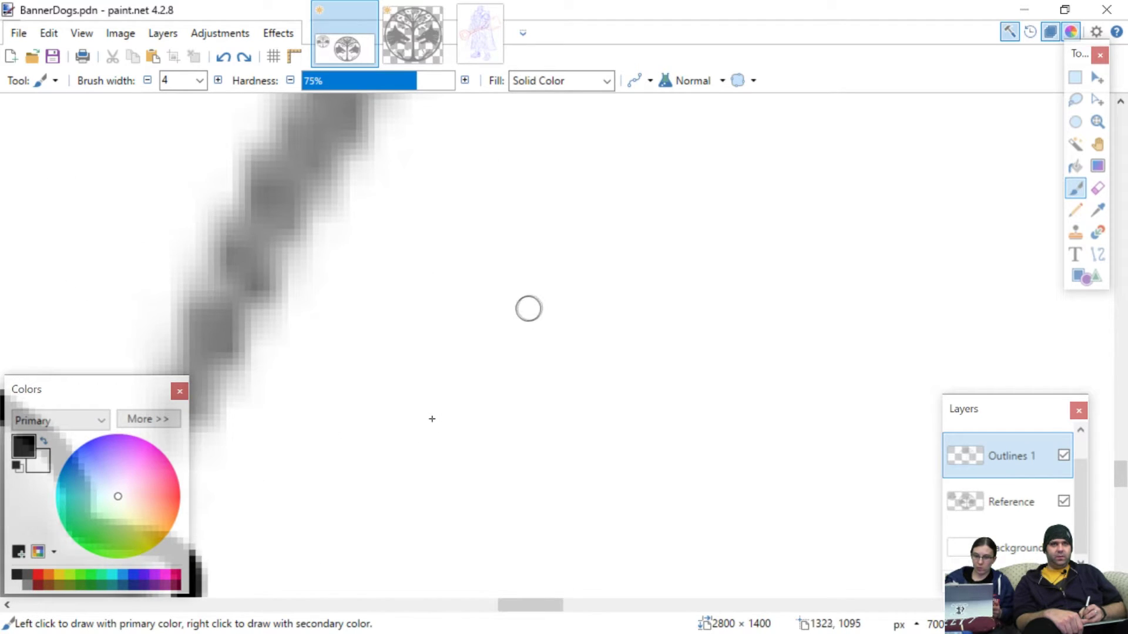
pyautogui.hscroll(-3, 532, 314)
pyautogui.scroll(1, 517, 320)
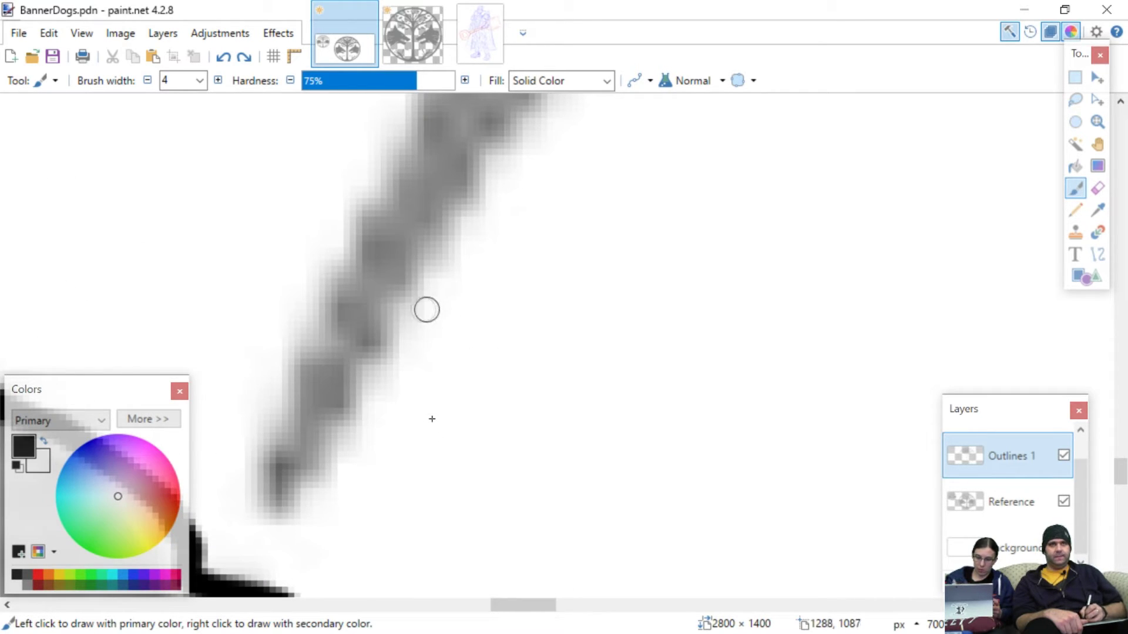
pyautogui.scroll(1, 485, 334)
pyautogui.hscroll(-3, 487, 334)
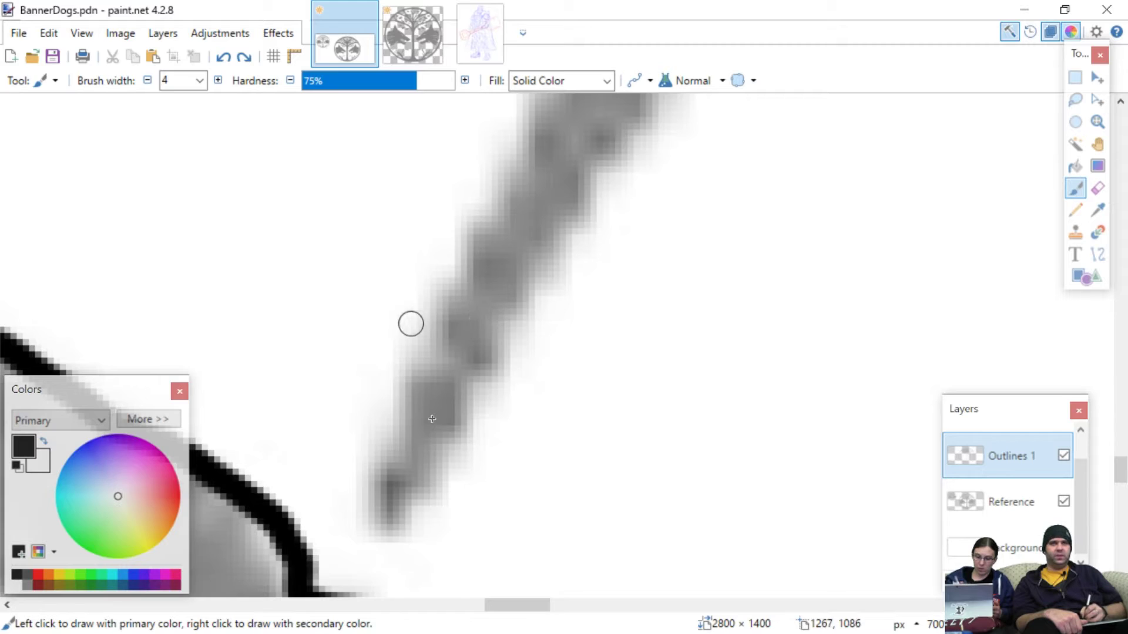
pyautogui.moveTo(510, 153)
pyautogui.mouseDown()
pyautogui.moveTo(481, 180)
pyautogui.moveTo(453, 233)
pyautogui.moveTo(436, 288)
pyautogui.moveTo(372, 399)
pyautogui.moveTo(339, 501)
pyautogui.moveTo(353, 524)
pyautogui.moveTo(401, 538)
pyautogui.moveTo(463, 535)
pyautogui.moveTo(522, 499)
pyautogui.mouseUp()
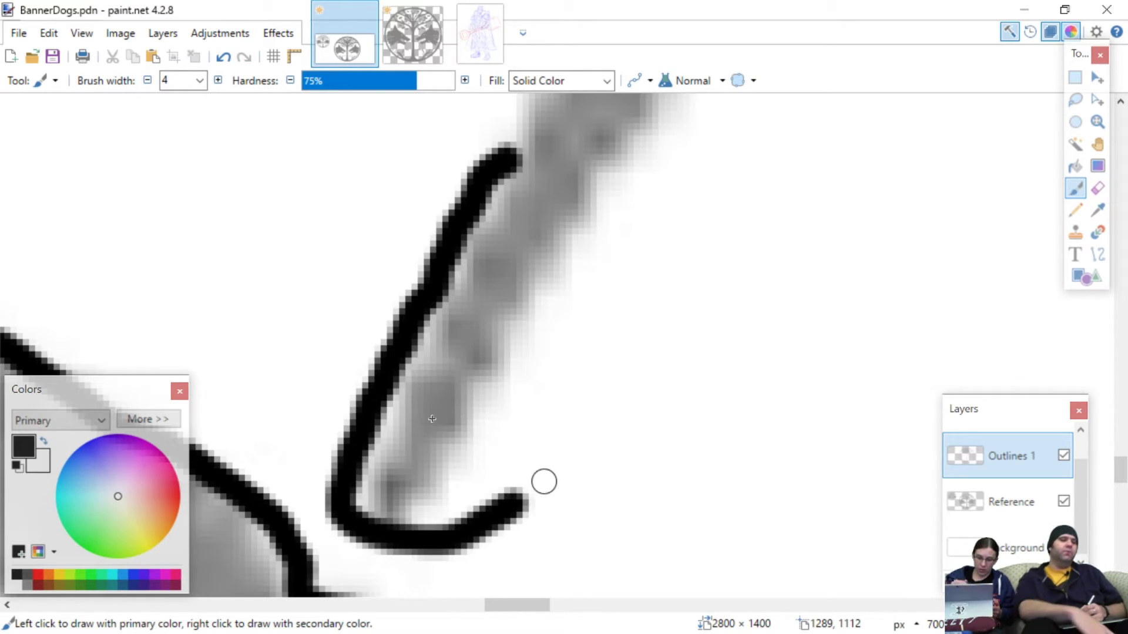
pyautogui.hotkey('ctrl', 'z')
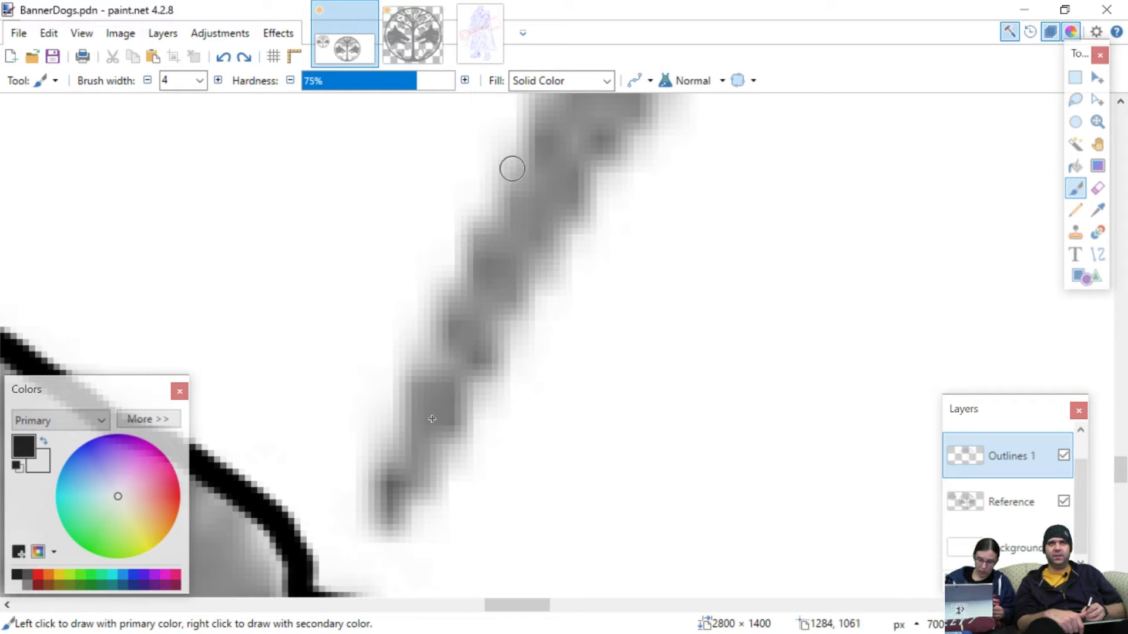
pyautogui.moveTo(513, 131)
pyautogui.mouseDown()
pyautogui.moveTo(460, 245)
pyautogui.moveTo(358, 429)
pyautogui.moveTo(341, 499)
pyautogui.moveTo(357, 525)
pyautogui.moveTo(394, 534)
pyautogui.moveTo(514, 427)
pyautogui.mouseUp()
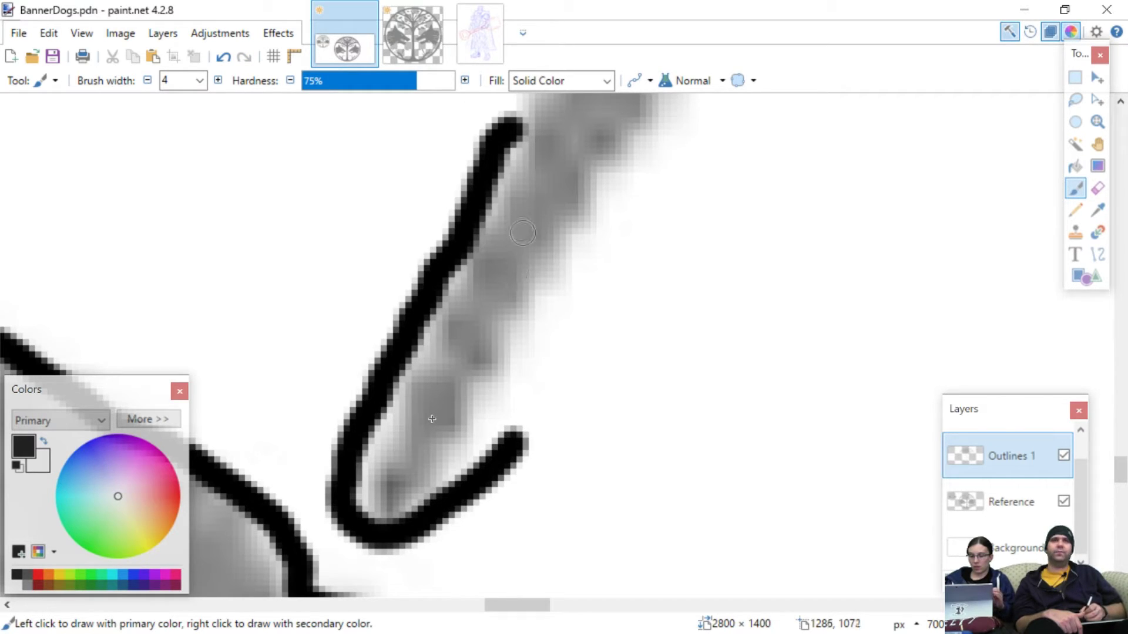
pyautogui.moveTo(513, 436); pyautogui.dragTo(602, 323)
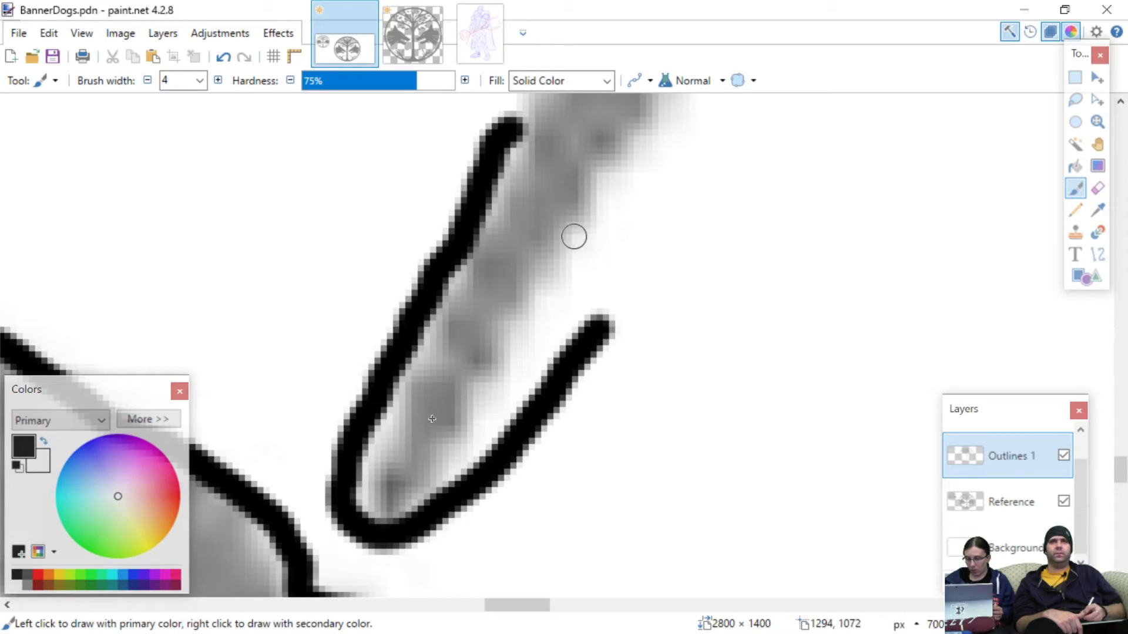
pyautogui.hscroll(5, 601, 220)
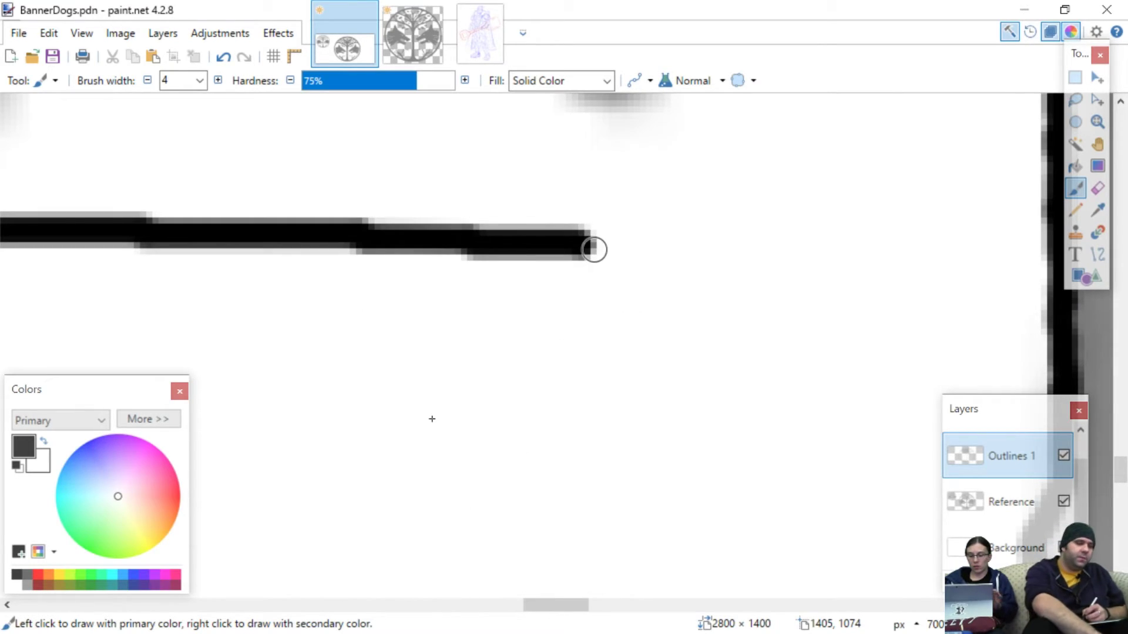
pyautogui.hotkey('ctrl', 'z')
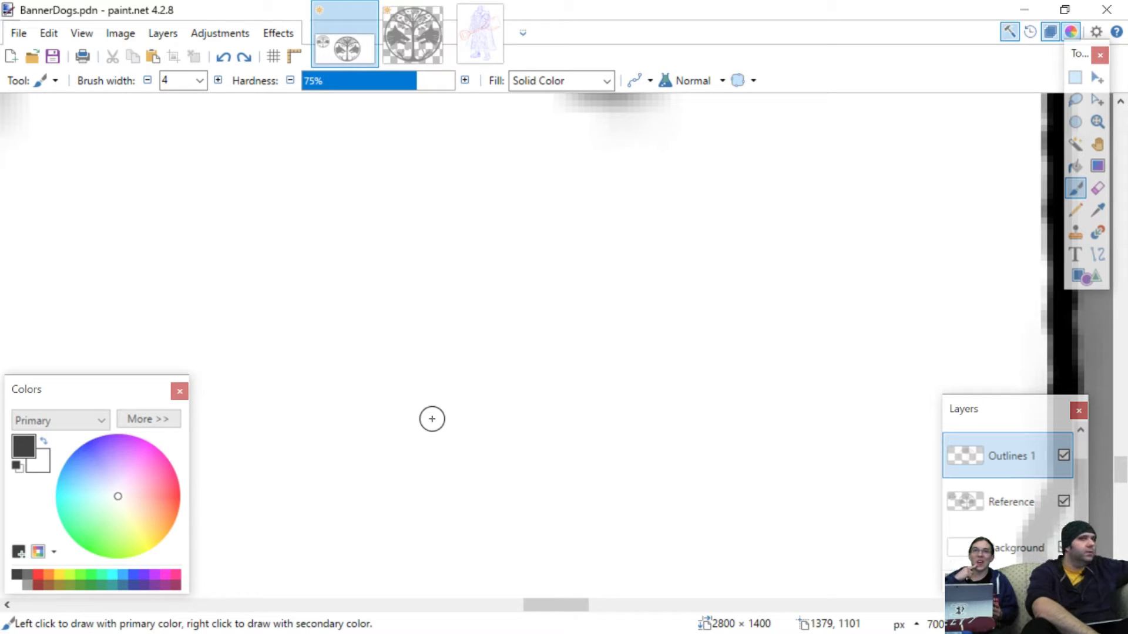
pyautogui.scroll(-3, 426, 400)
pyautogui.moveTo(396, 405)
pyautogui.mouseDown()
pyautogui.moveTo(680, 536)
pyautogui.moveTo(759, 394)
pyautogui.moveTo(760, 405)
pyautogui.mouseUp()
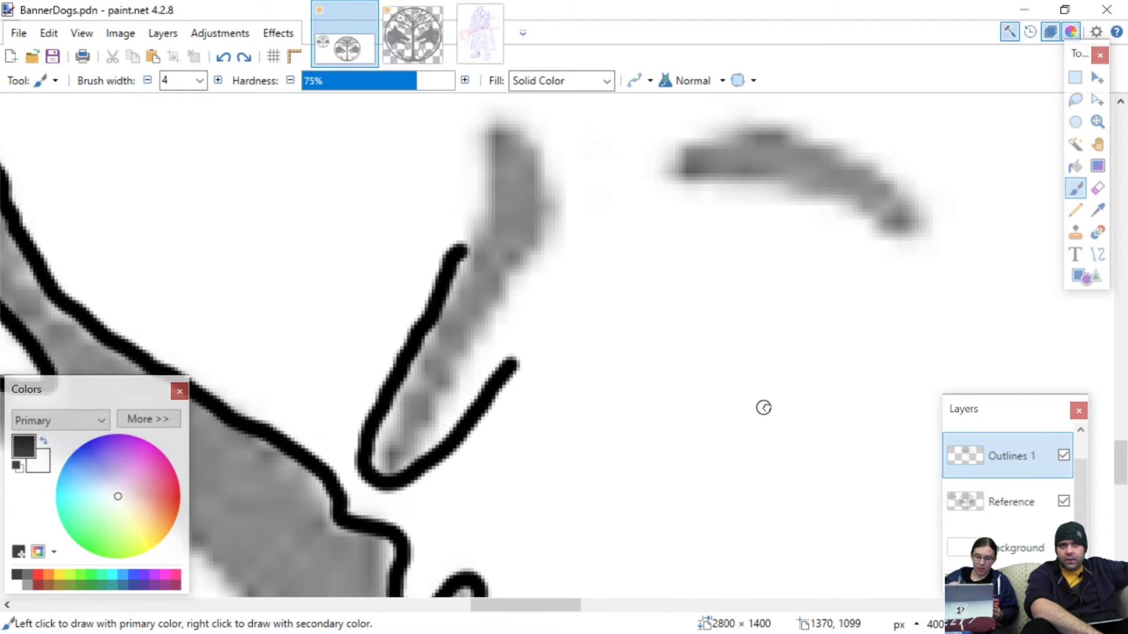
pyautogui.hotkey('ctrl', 'z')
pyautogui.hotkey('ctrl', 'z')
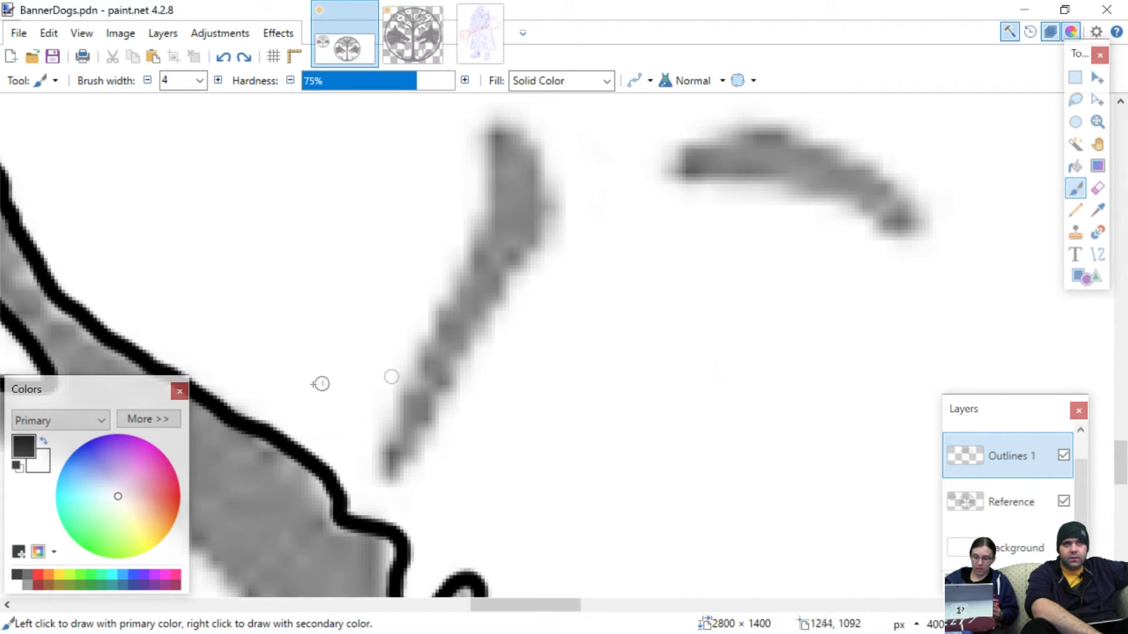
# - Outline the rounded tip of the lower left branch's lower prong and trace the black line partway along the branch's underside
pyautogui.scroll(-5, 419, 316)
pyautogui.scroll(-2, 422, 315)
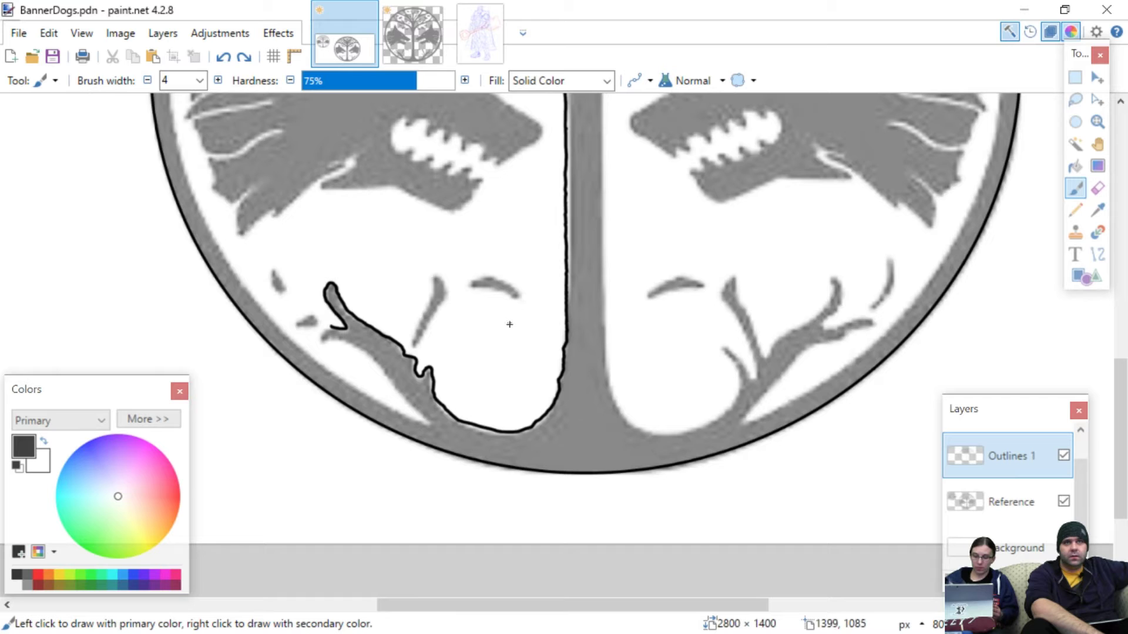
pyautogui.moveTo(514, 328); pyautogui.dragTo(527, 452)
pyautogui.moveTo(523, 523); pyautogui.dragTo(554, 416)
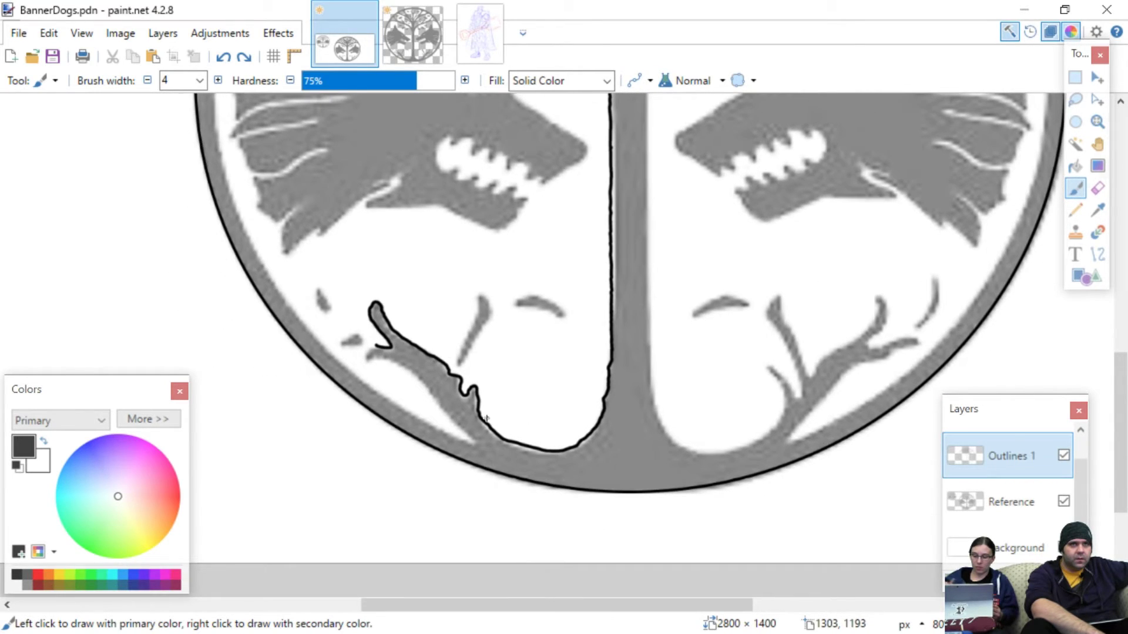
pyautogui.keyDown('ctrl'); pyautogui.scroll(4, 486, 418); pyautogui.keyUp('ctrl')
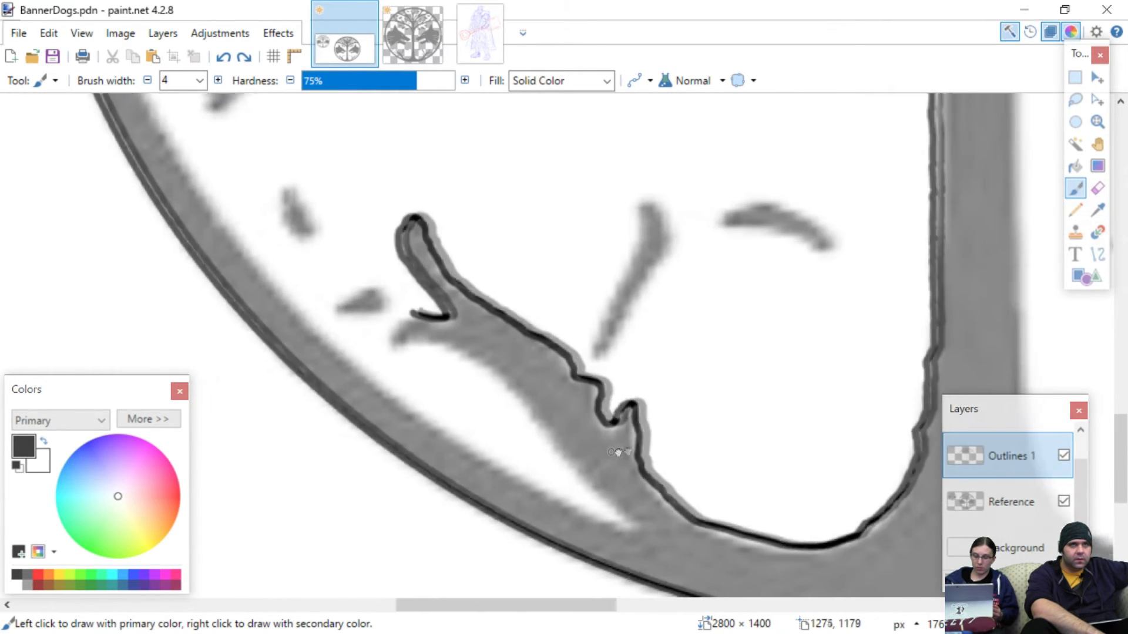
pyautogui.keyDown('ctrl'); pyautogui.scroll(3, 618, 452); pyautogui.keyUp('ctrl')
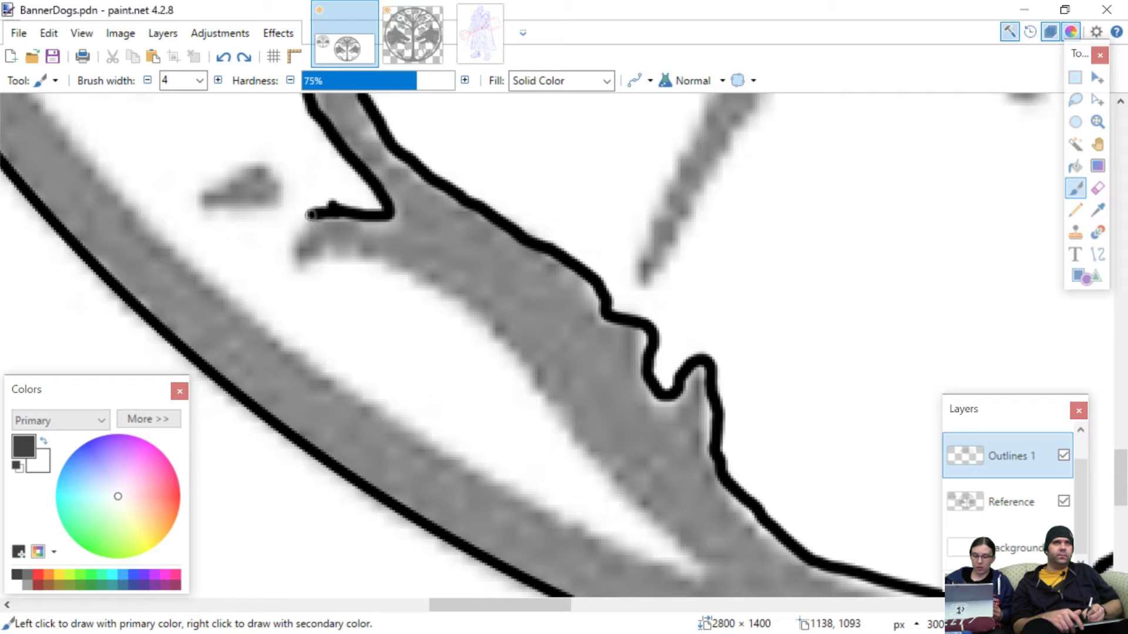
pyautogui.moveTo(289, 254)
pyautogui.mouseDown()
pyautogui.moveTo(401, 269)
pyautogui.moveTo(494, 329)
pyautogui.moveTo(519, 362)
pyautogui.mouseUp()
pyautogui.moveTo(553, 413); pyautogui.dragTo(561, 419)
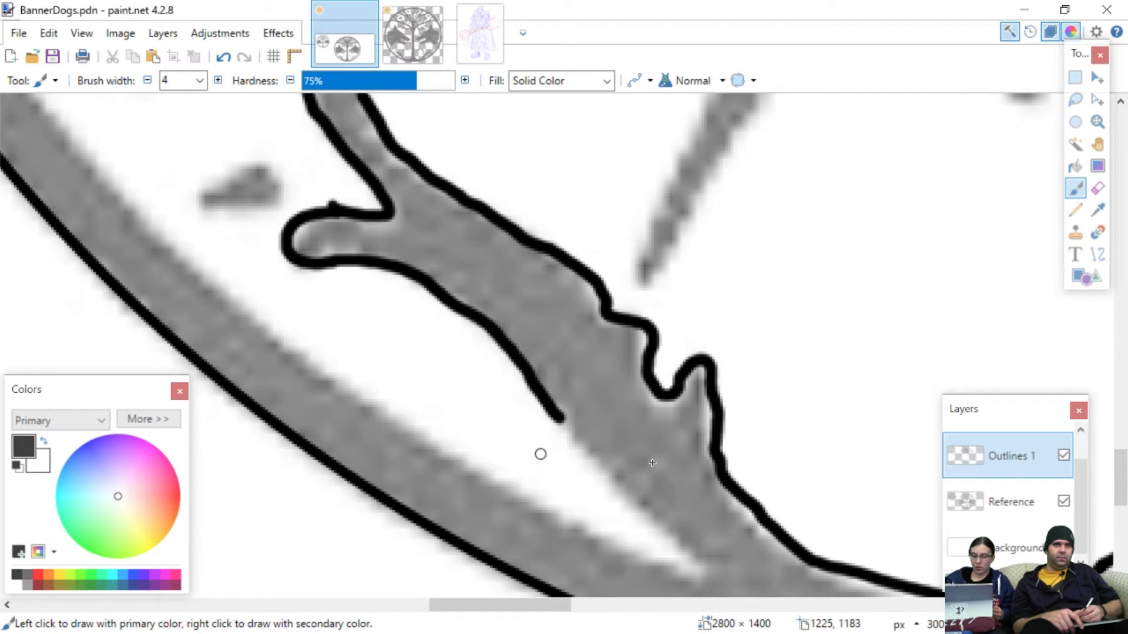
# - Trace the rest of the branch's underside to the sharp corner at the ring, turning back along the ring's inner edge
pyautogui.scroll(-5, 540, 454)
pyautogui.hscroll(10, 534, 441)
pyautogui.hscroll(-7, 528, 428)
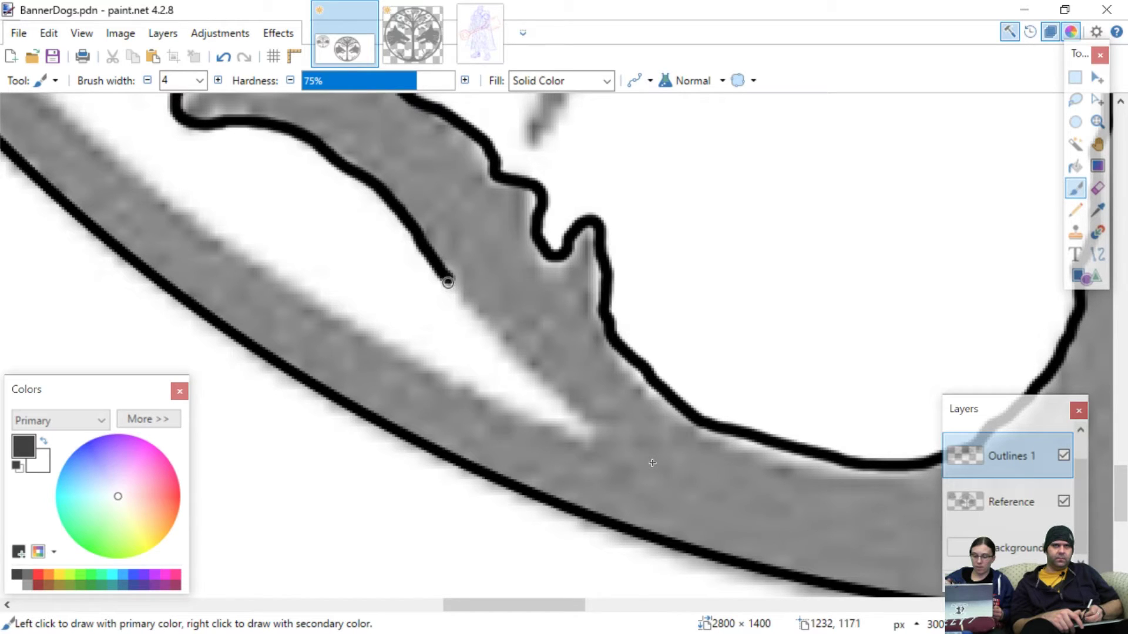
pyautogui.moveTo(490, 317)
pyautogui.mouseDown()
pyautogui.moveTo(591, 437)
pyautogui.moveTo(537, 427)
pyautogui.moveTo(336, 309)
pyautogui.mouseUp()
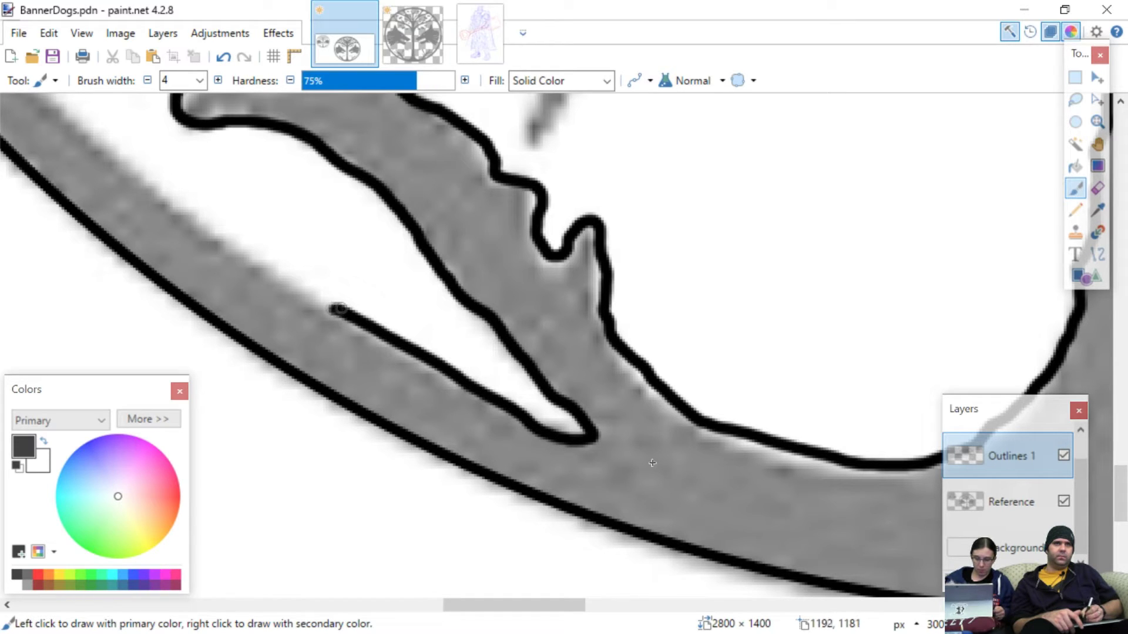
# - Continue the black outline along the ring's inner edge, from beneath the branch to just below its lower prong
pyautogui.hscroll(-5, 347, 265)
pyautogui.scroll(1, 347, 265)
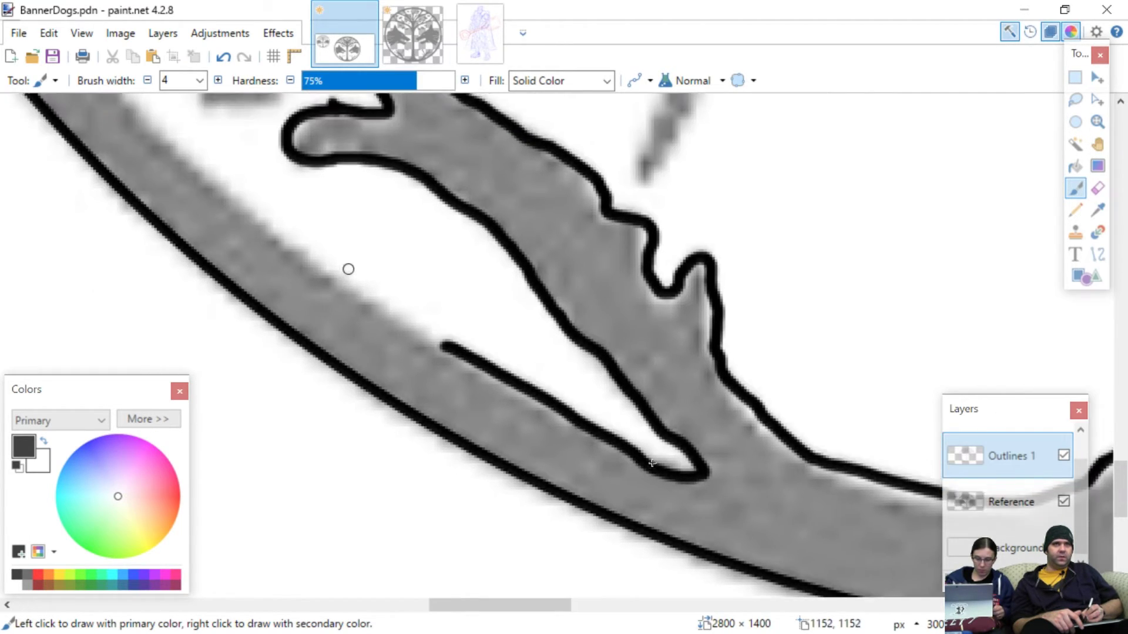
pyautogui.scroll(2, 351, 276)
pyautogui.hscroll(2, 351, 276)
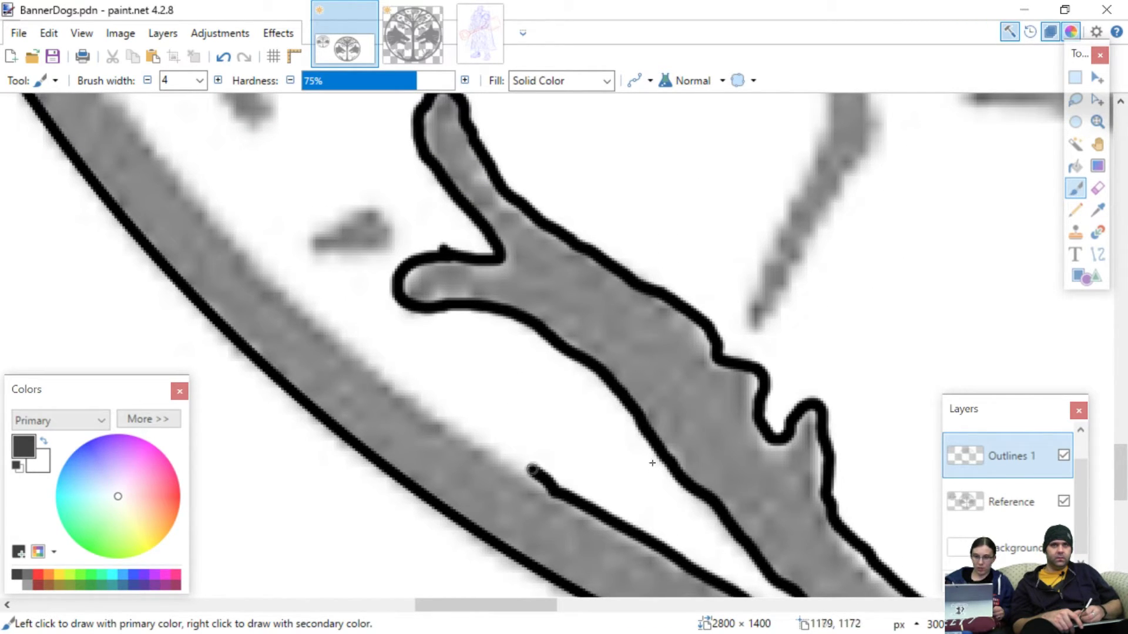
pyautogui.hotkey('ctrl', 'z')
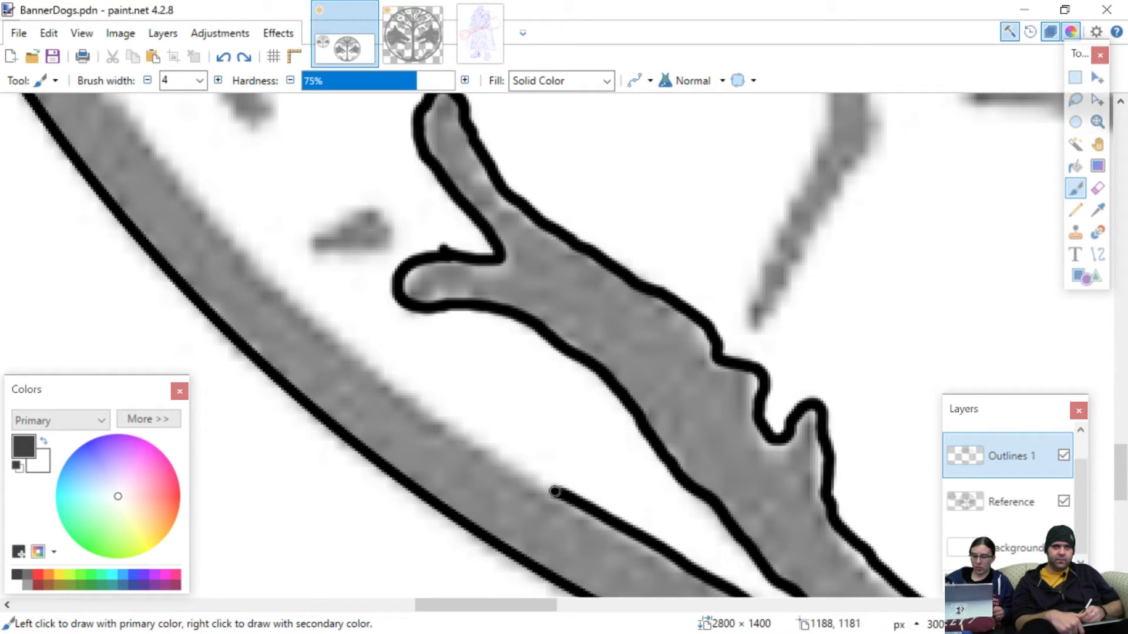
pyautogui.moveTo(555, 491); pyautogui.dragTo(372, 361)
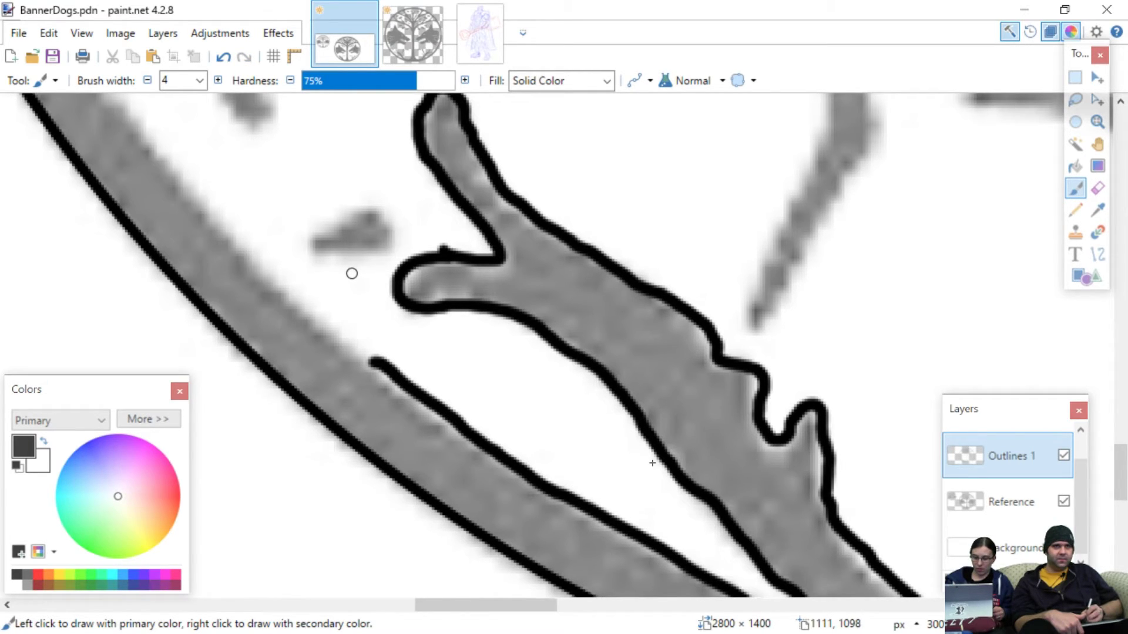
# - Extend the black outline up the ring's lower left inner edge, past the two small detached marks beside the branch
pyautogui.hscroll(-3, 352, 273)
pyautogui.scroll(1, 352, 273)
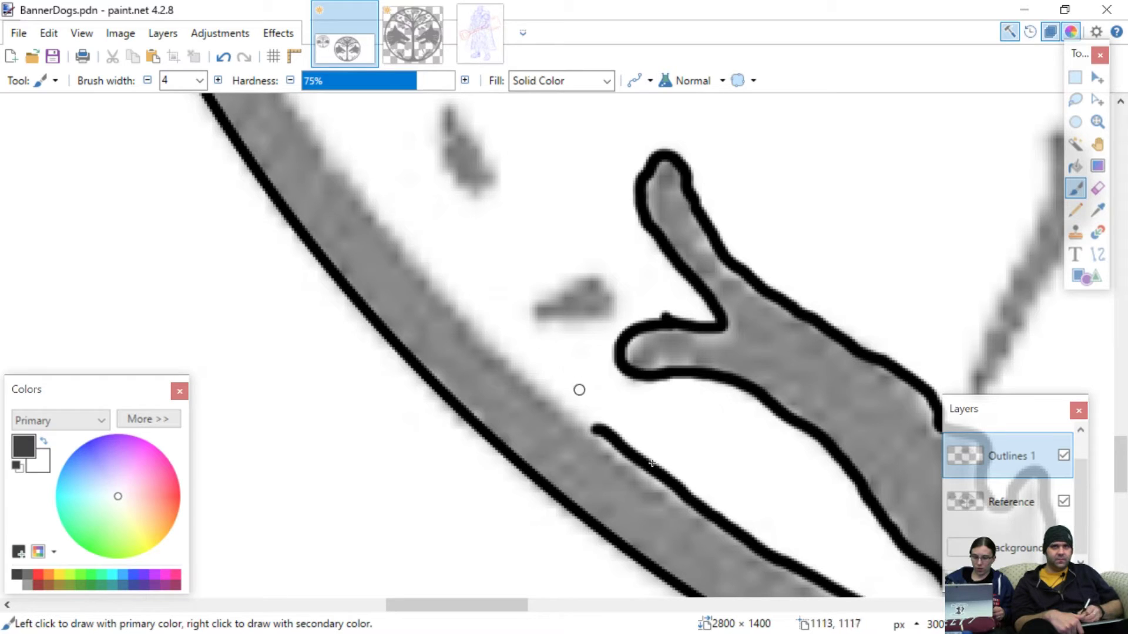
pyautogui.moveTo(597, 429); pyautogui.dragTo(457, 307)
pyautogui.scroll(3, 412, 257)
pyautogui.hscroll(-5, 393, 267)
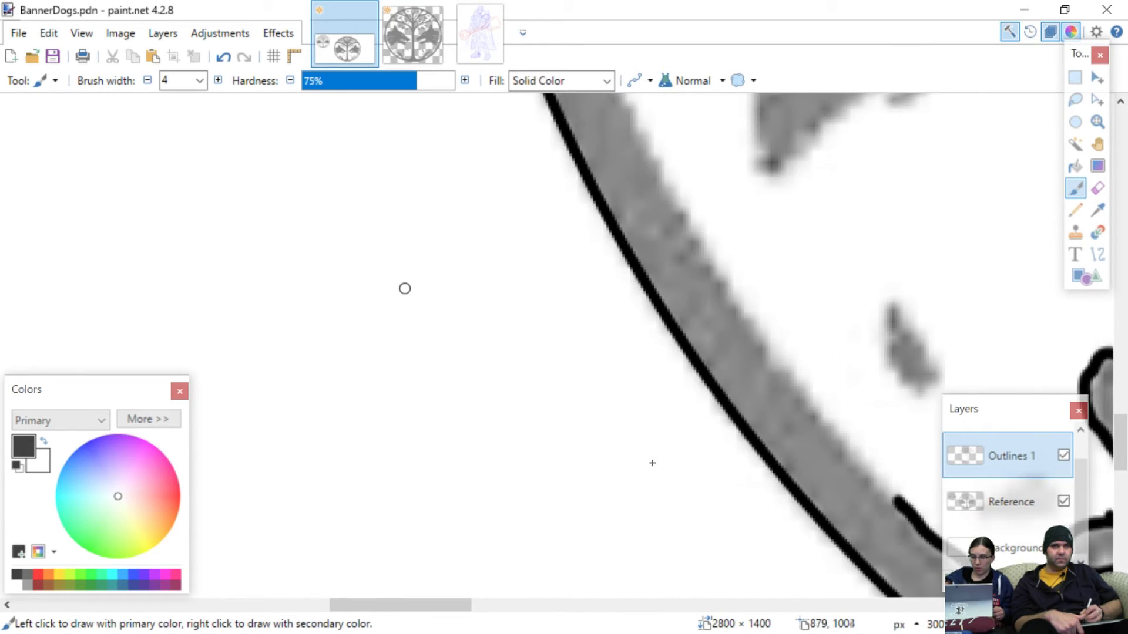
pyautogui.hscroll(4, 405, 288)
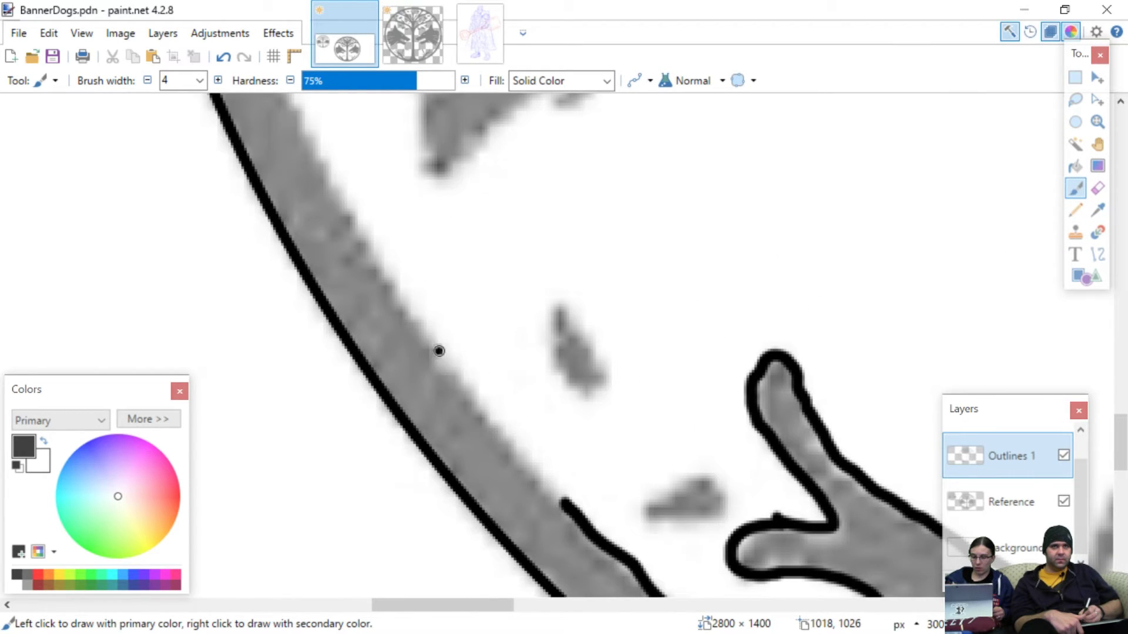
pyautogui.moveTo(439, 351); pyautogui.dragTo(546, 480)
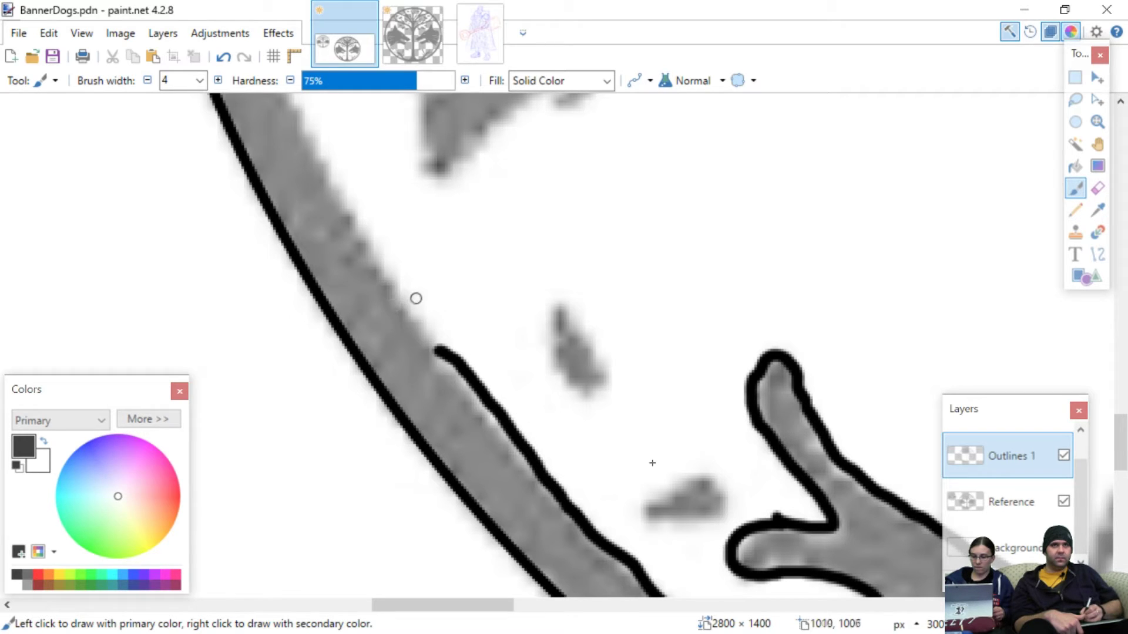
pyautogui.moveTo(436, 344)
pyautogui.mouseDown()
pyautogui.moveTo(403, 314)
pyautogui.moveTo(383, 250)
pyautogui.mouseUp()
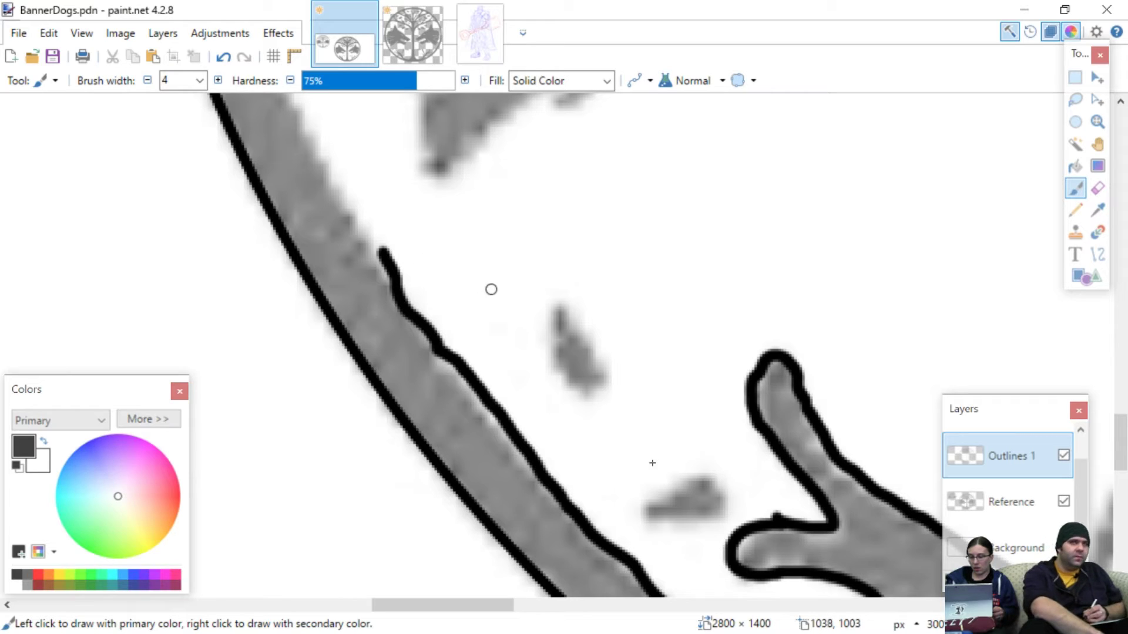
# - Extend the black outline up the ring's lower left inner edge, past the left wolf's lowest fur tip
pyautogui.scroll(-8, 652, 463)
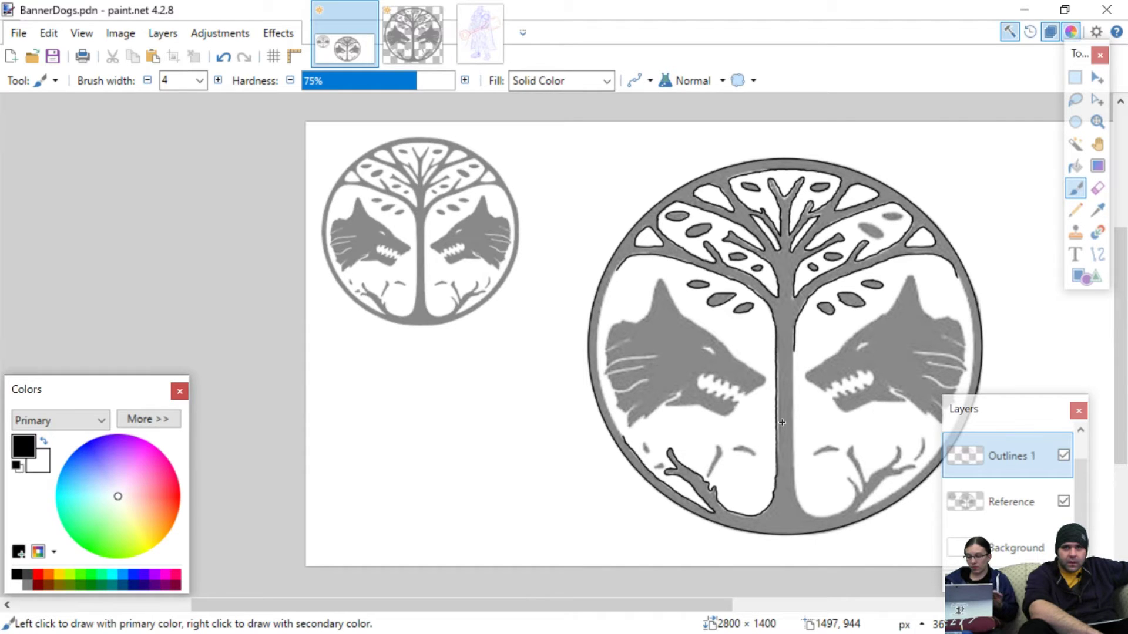
pyautogui.scroll(4, 782, 422)
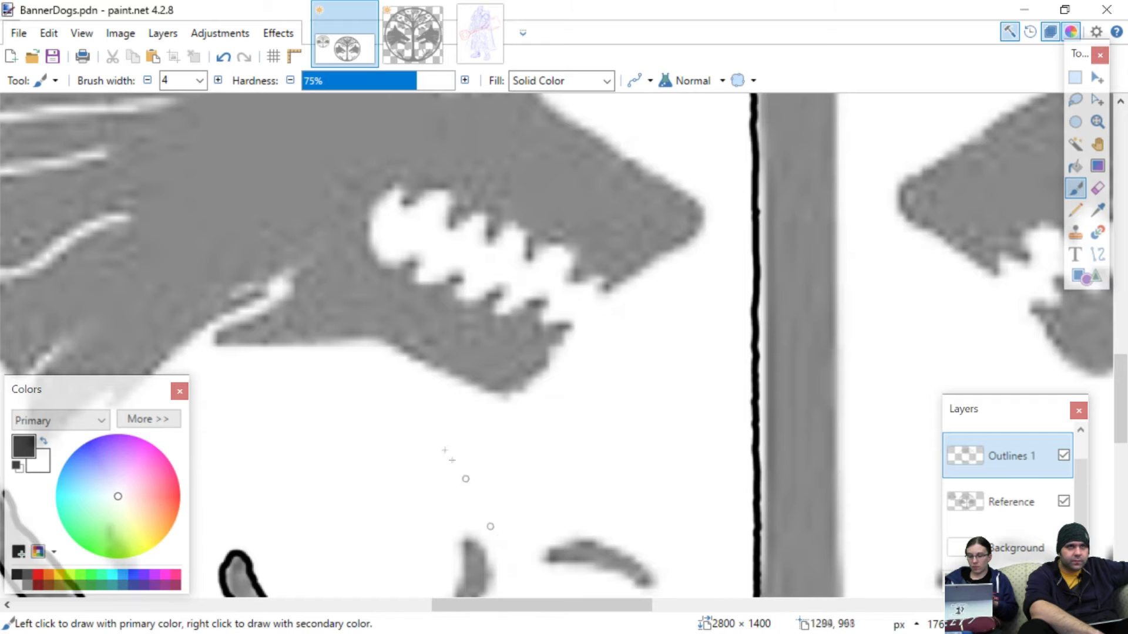
pyautogui.scroll(2, 440, 446)
pyautogui.moveTo(743, 525); pyautogui.dragTo(849, 378)
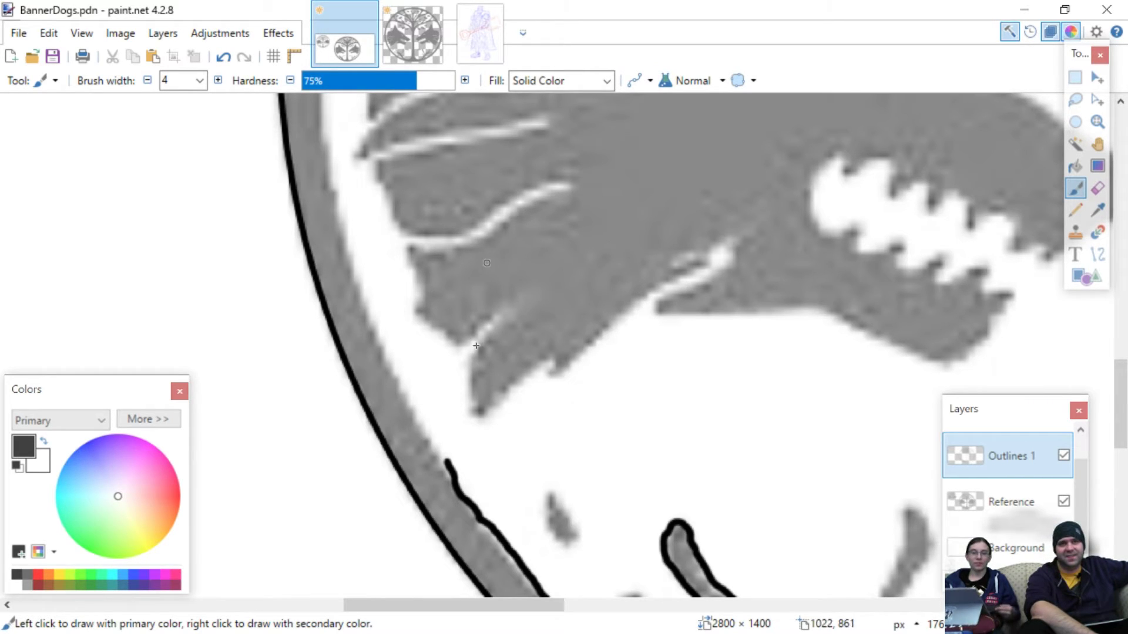
pyautogui.scroll(3, 468, 503)
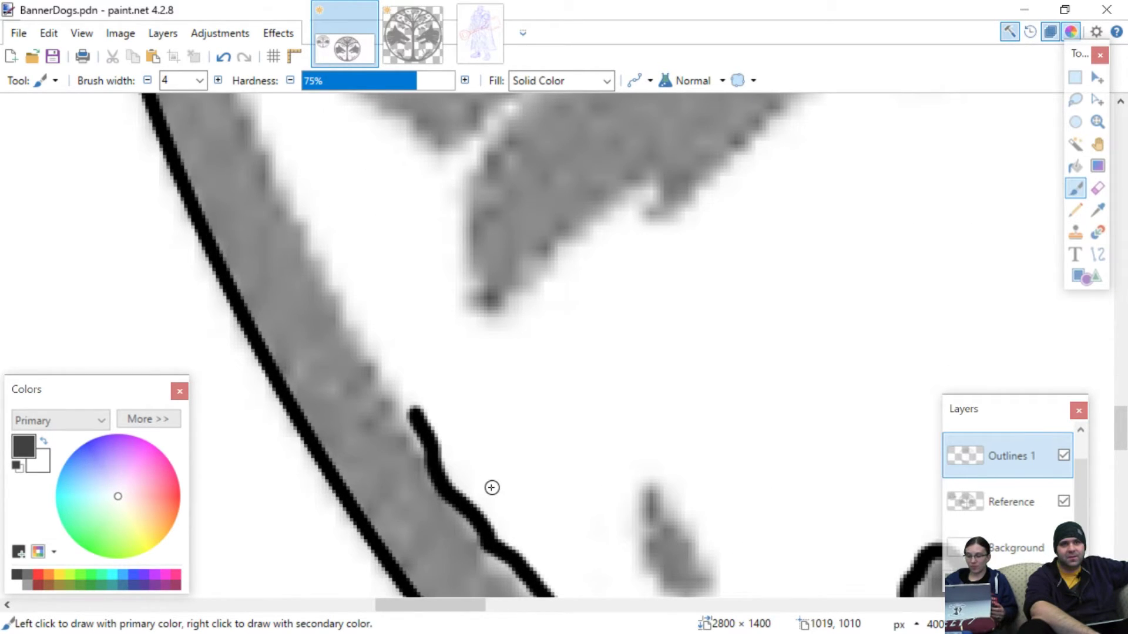
pyautogui.scroll(-5, 491, 486)
pyautogui.scroll(-1, 500, 451)
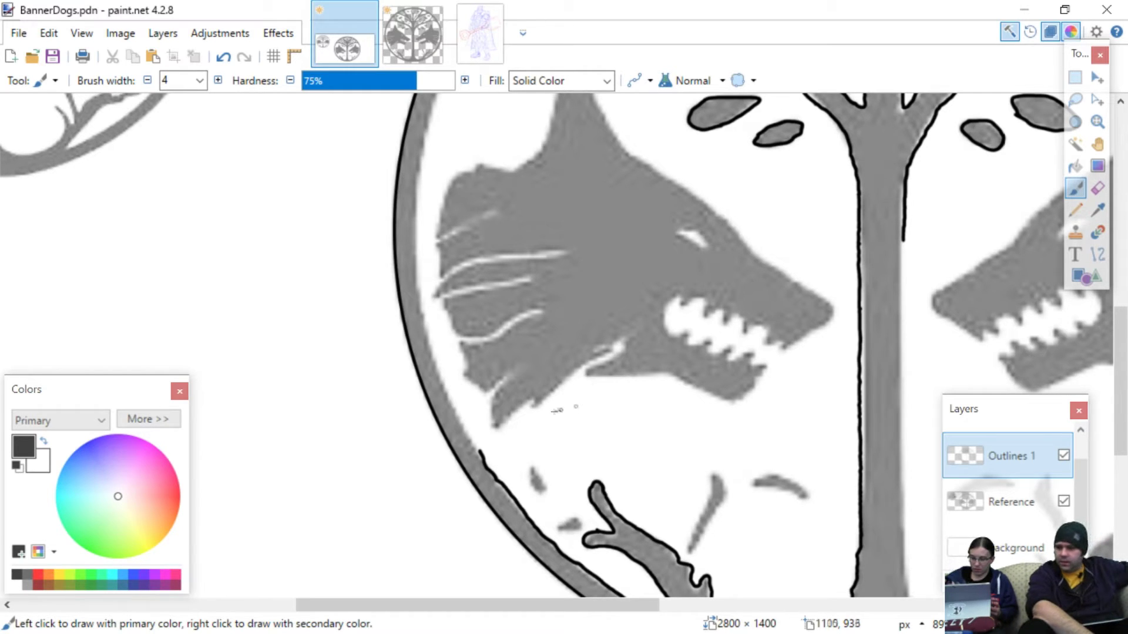
pyautogui.scroll(4, 494, 419)
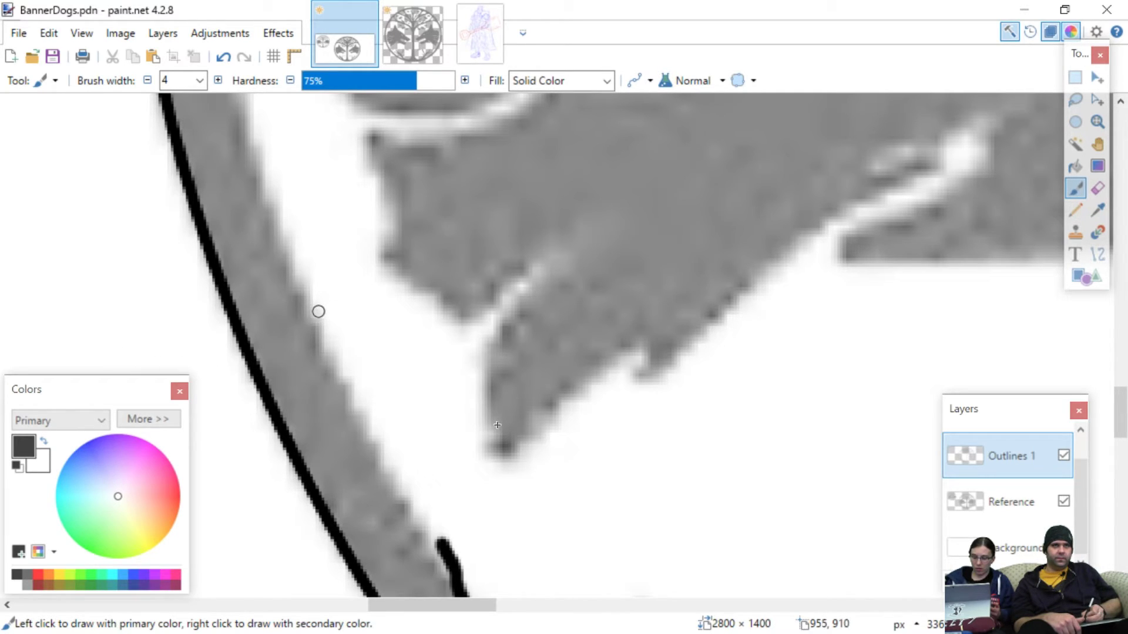
pyautogui.moveTo(317, 318); pyautogui.dragTo(418, 499)
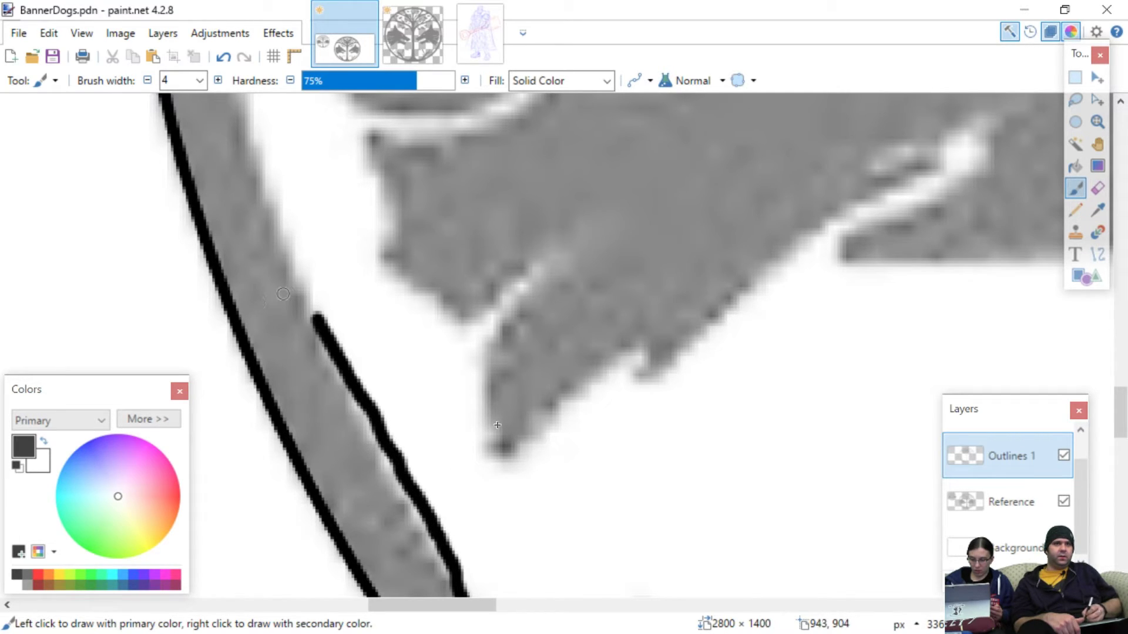
pyautogui.scroll(2, 497, 424)
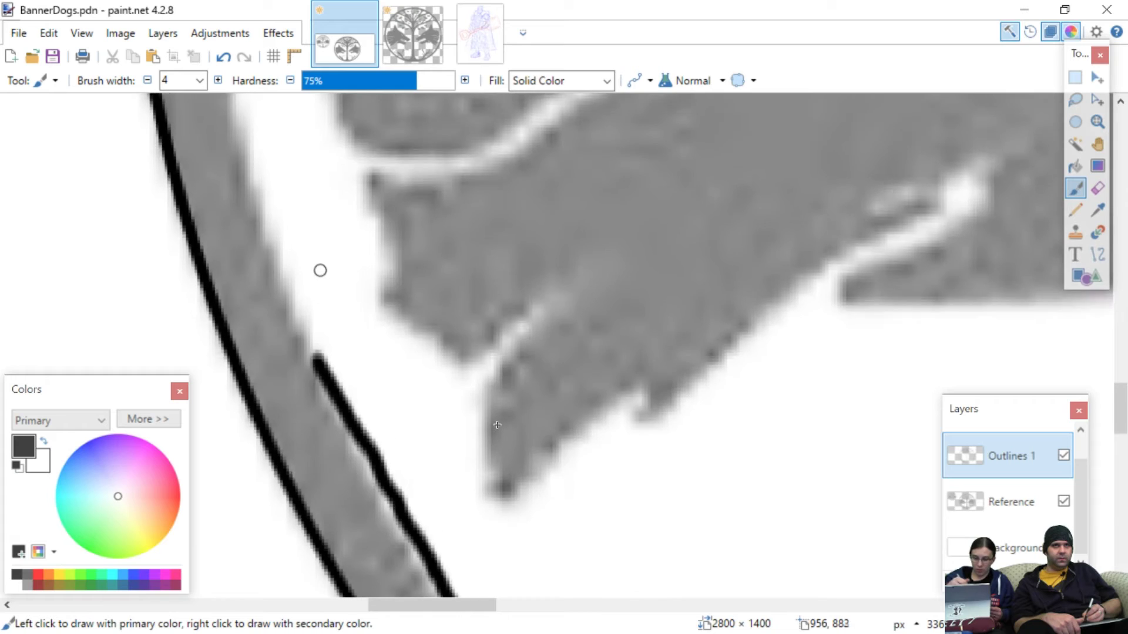
pyautogui.hscroll(-3, 497, 425)
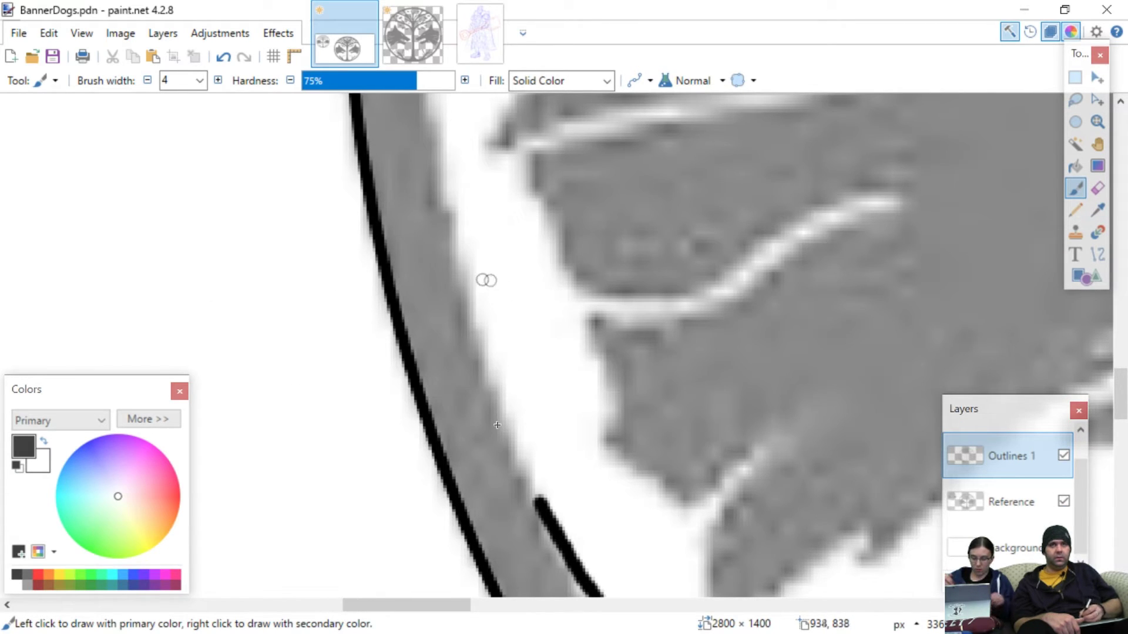
pyautogui.moveTo(460, 256); pyautogui.dragTo(523, 411)
pyautogui.hotkey('ctrl', 'z')
pyautogui.click(463, 277)
pyautogui.hotkey('ctrl', 'z')
pyautogui.hotkey('ctrl', 'z')
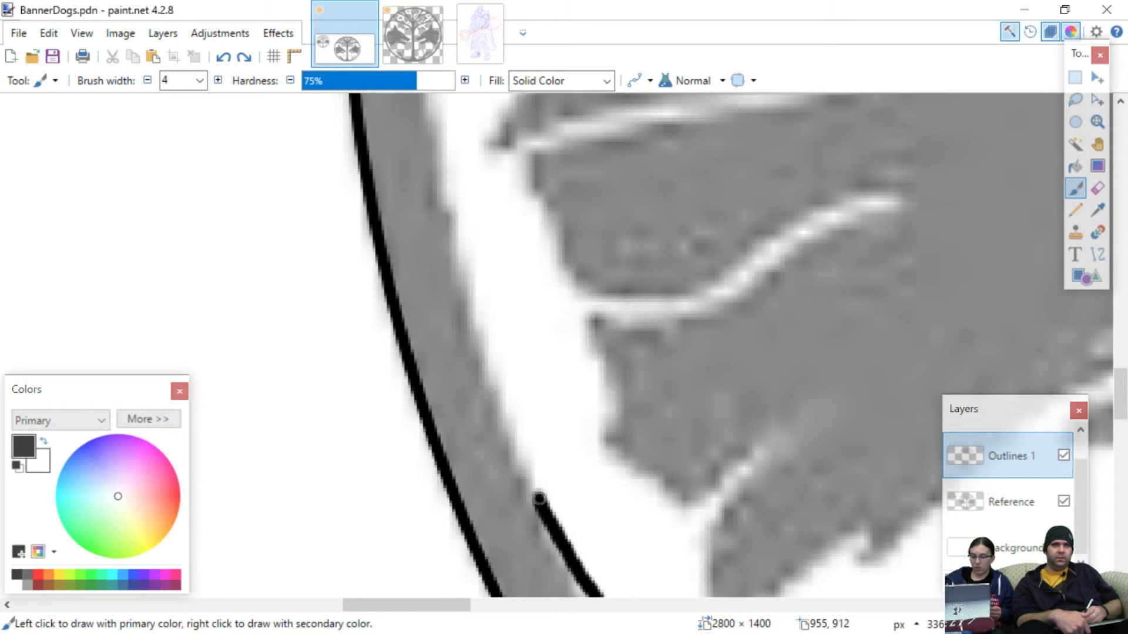
pyautogui.moveTo(526, 461); pyautogui.dragTo(511, 415)
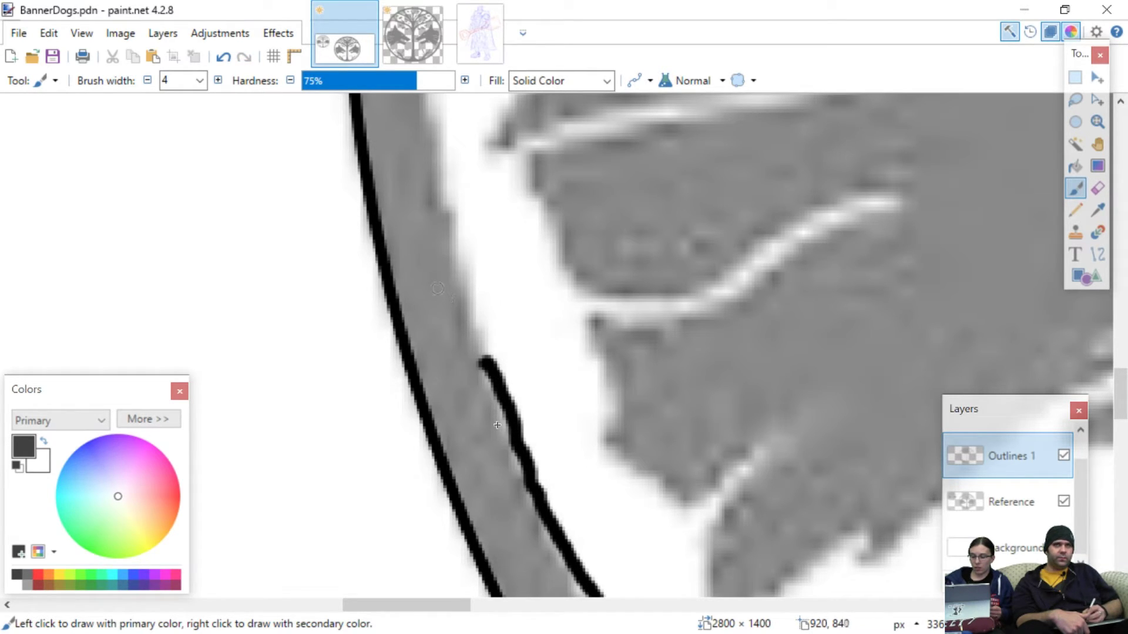
pyautogui.scroll(3, 447, 310)
pyautogui.hscroll(5, 438, 320)
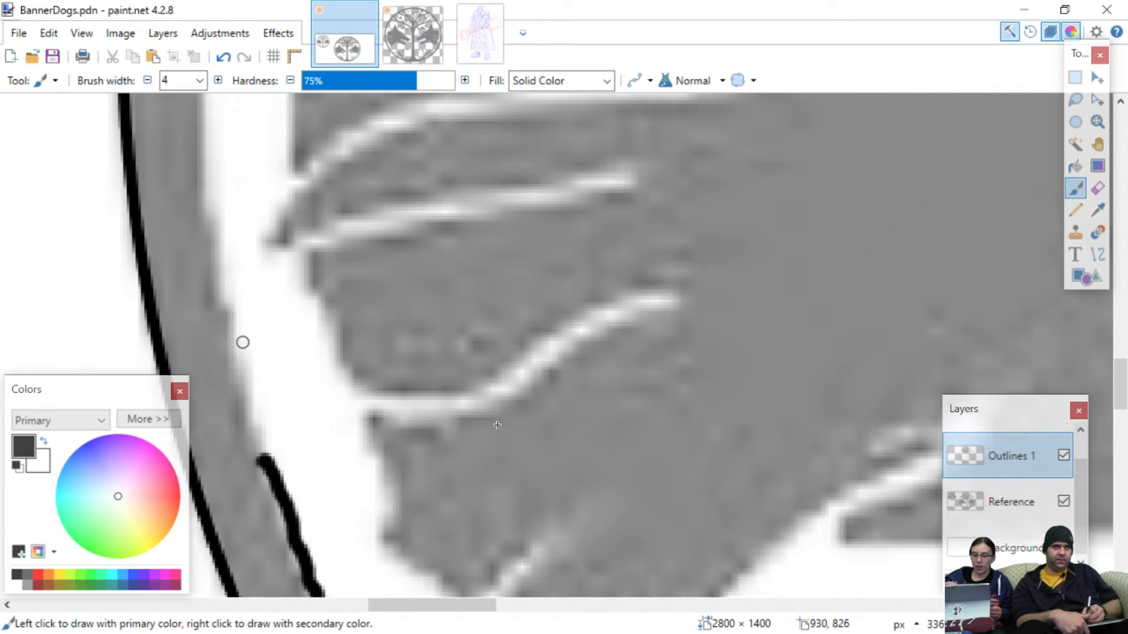
pyautogui.moveTo(236, 356); pyautogui.dragTo(251, 389)
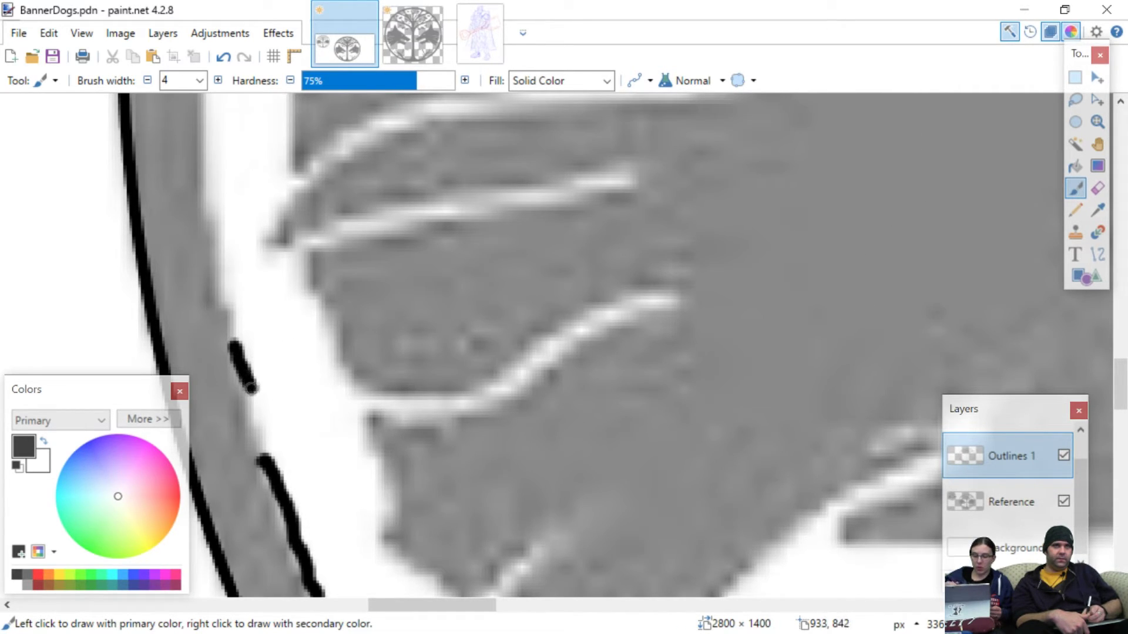
pyautogui.moveTo(262, 428); pyautogui.dragTo(269, 453)
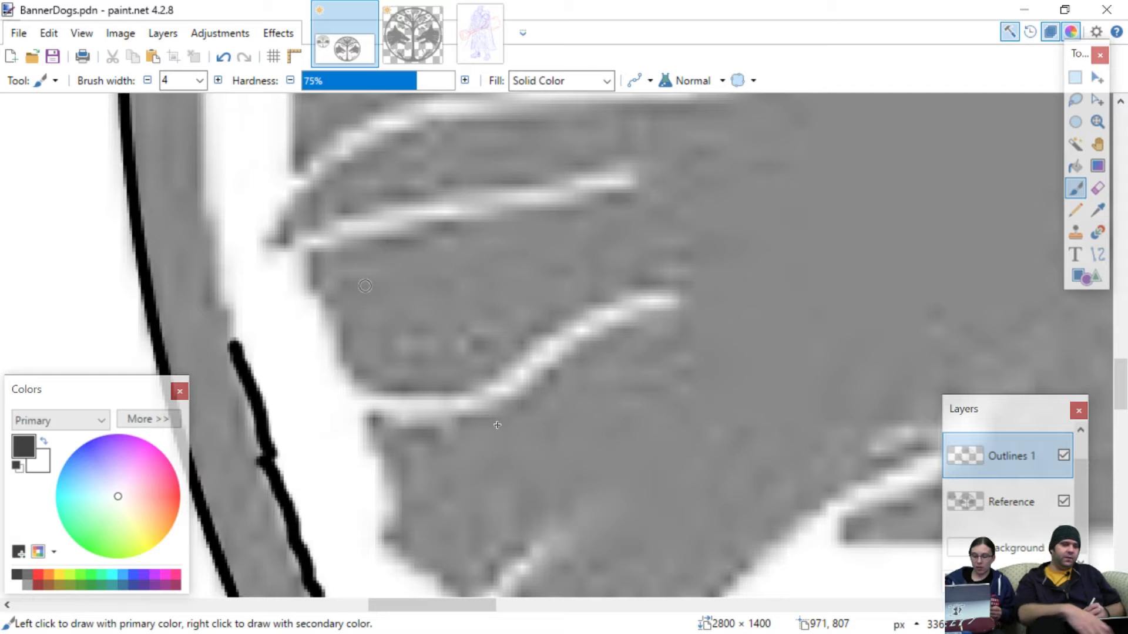
pyautogui.hotkey('ctrl', 'z')
pyautogui.hotkey('ctrl', 'z')
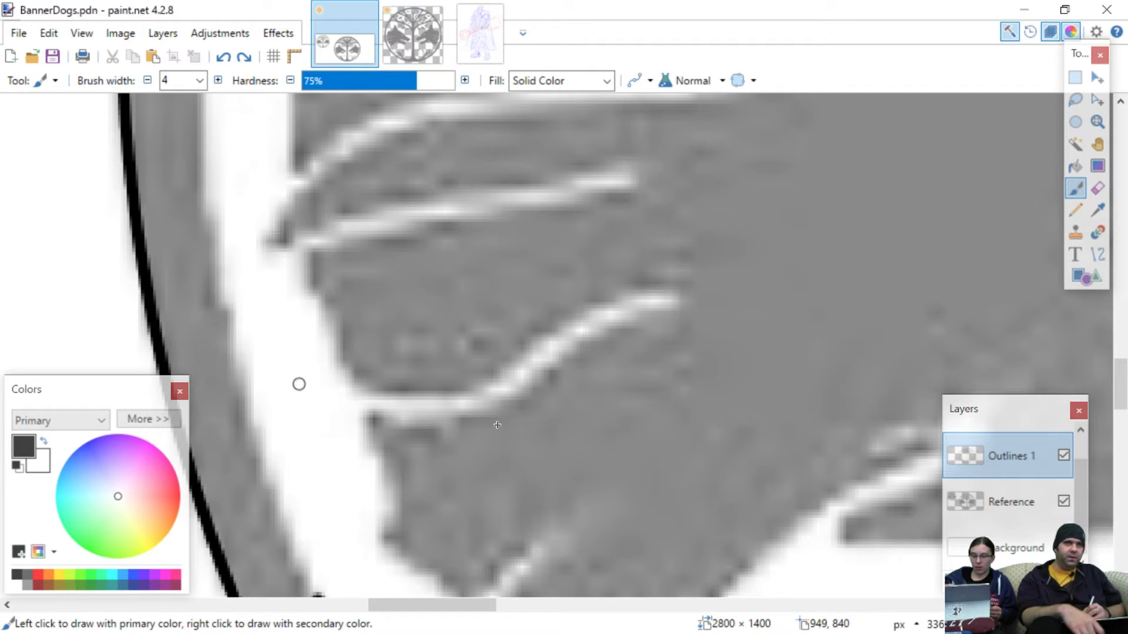
# - Trace the outline further up the ring's left inner edge, to about level with the wolf's lower white mane streak
pyautogui.hscroll(-5, 497, 425)
pyautogui.scroll(-3, 497, 425)
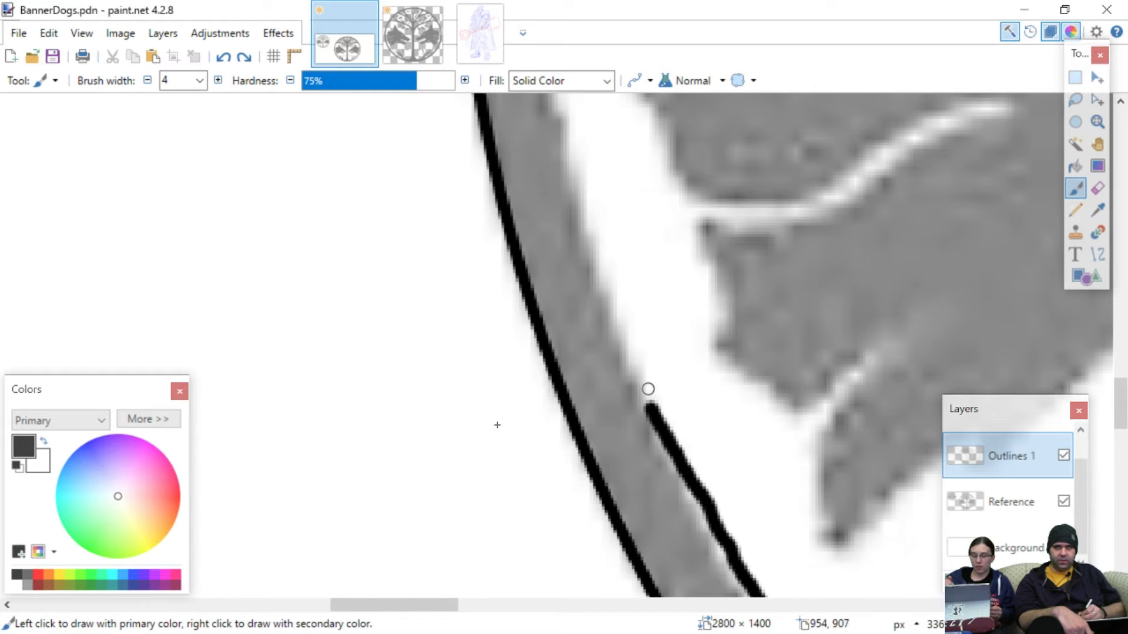
pyautogui.moveTo(640, 390); pyautogui.dragTo(616, 318)
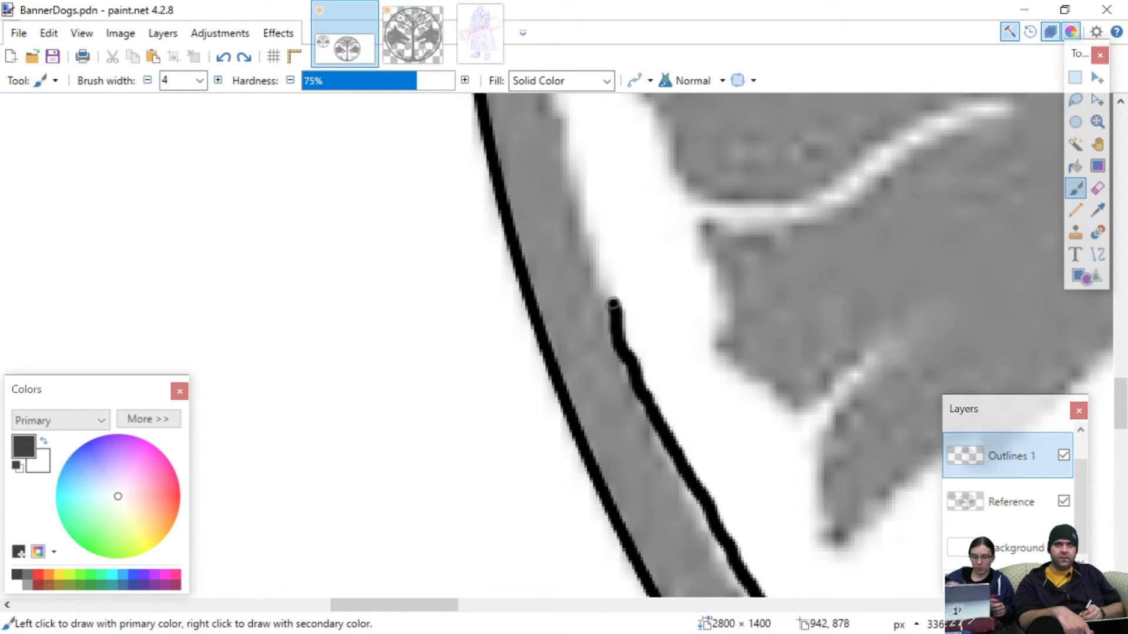
pyautogui.hscroll(2, 563, 290)
pyautogui.scroll(3, 562, 297)
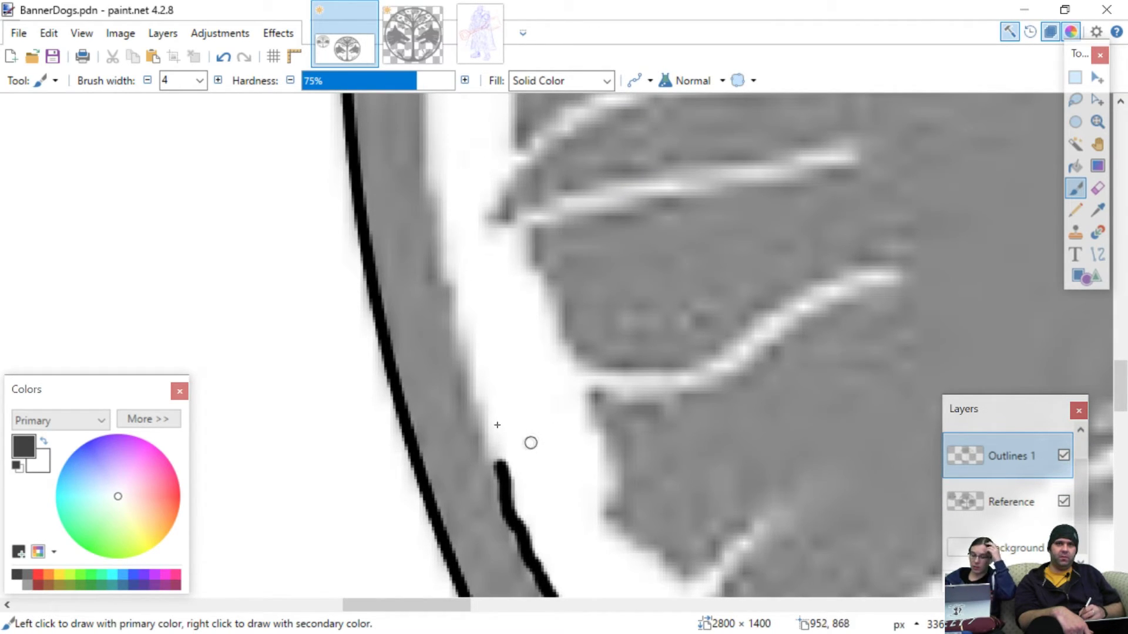
pyautogui.moveTo(500, 460); pyautogui.dragTo(477, 358)
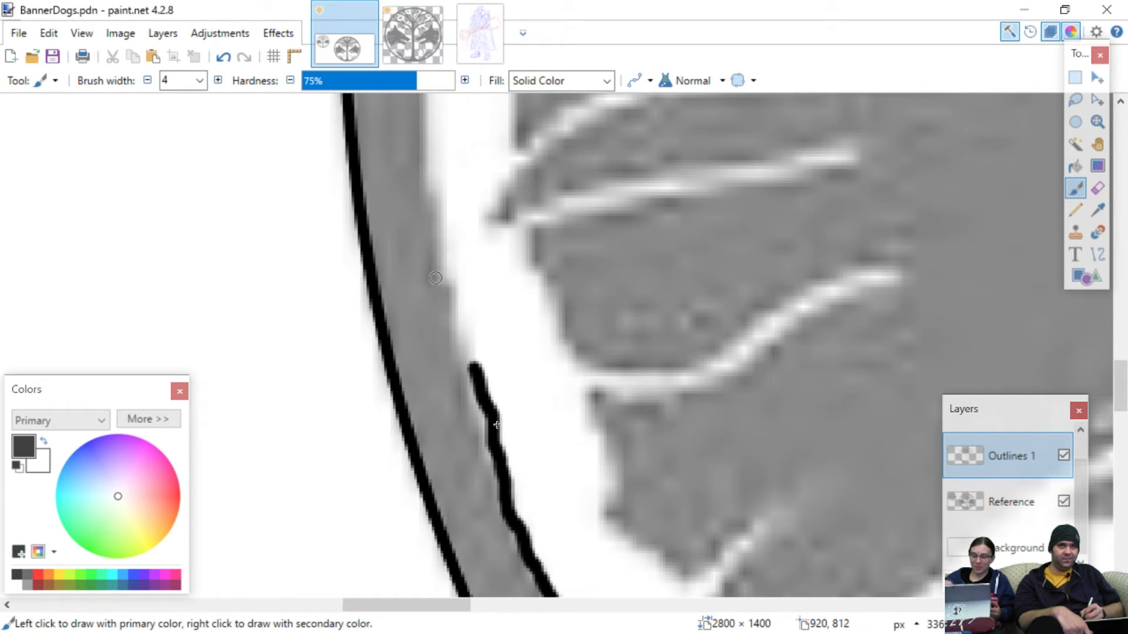
# - Continue the black line up the ring's left inner edge, just past the fur point where the two middle mane streaks meet
pyautogui.hscroll(3, 497, 425)
pyautogui.scroll(2, 497, 424)
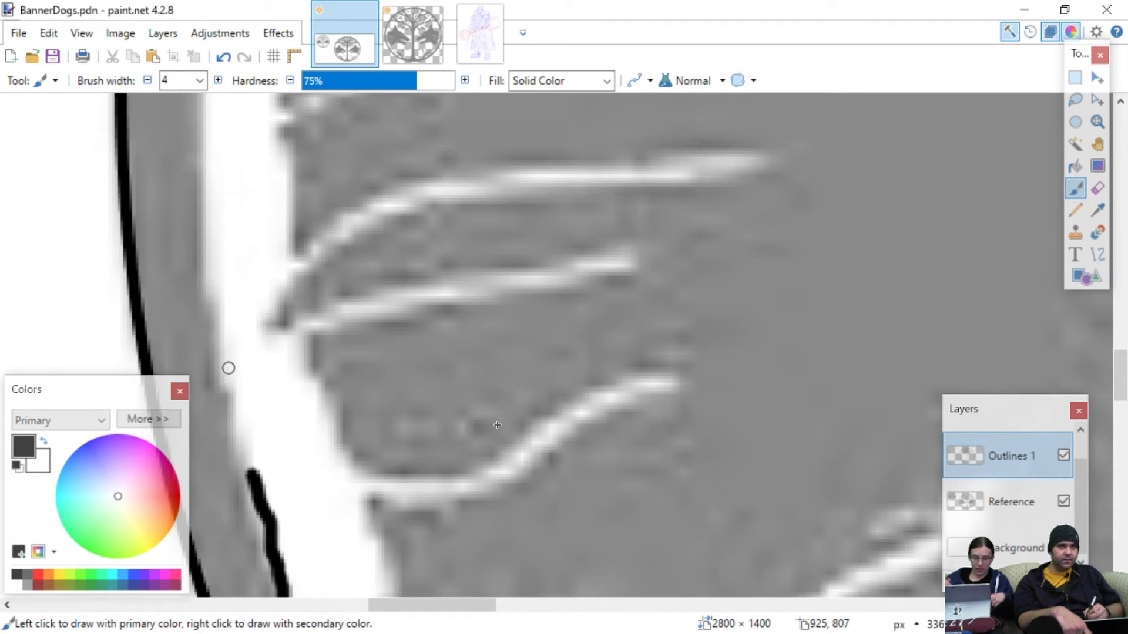
pyautogui.moveTo(225, 373); pyautogui.dragTo(245, 444)
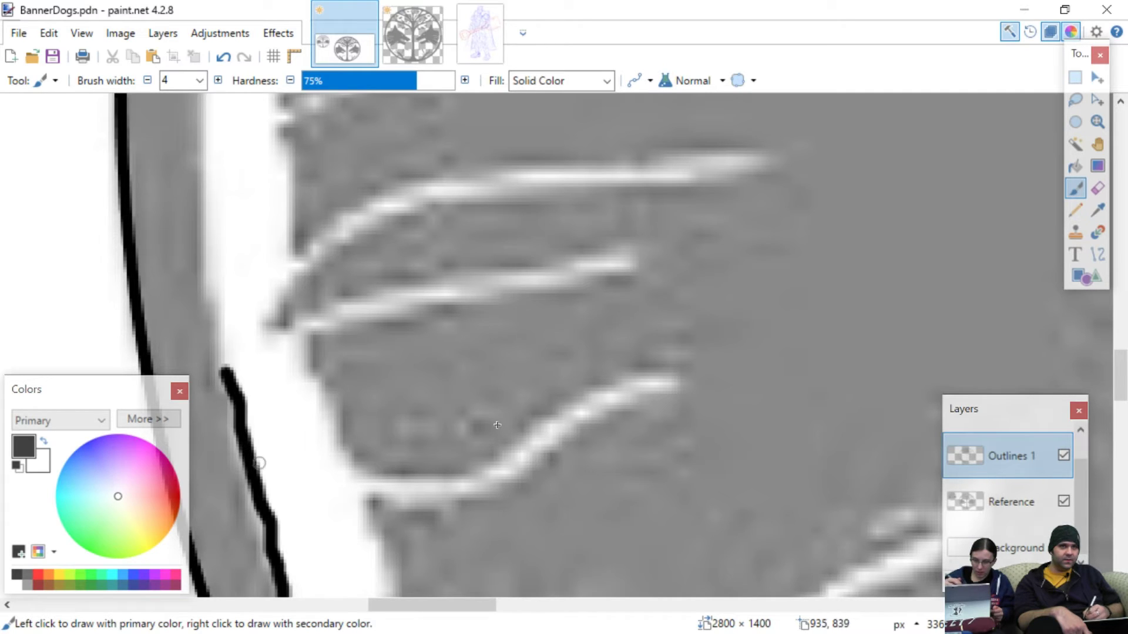
pyautogui.moveTo(209, 244); pyautogui.dragTo(228, 362)
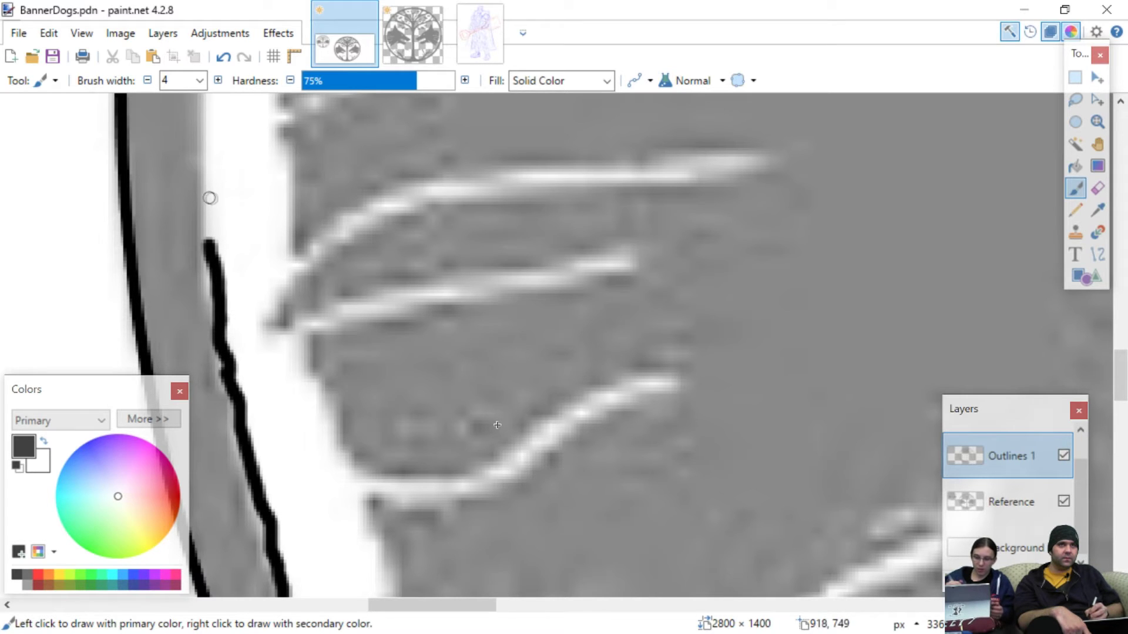
pyautogui.scroll(3, 222, 227)
pyautogui.hscroll(-5, 222, 239)
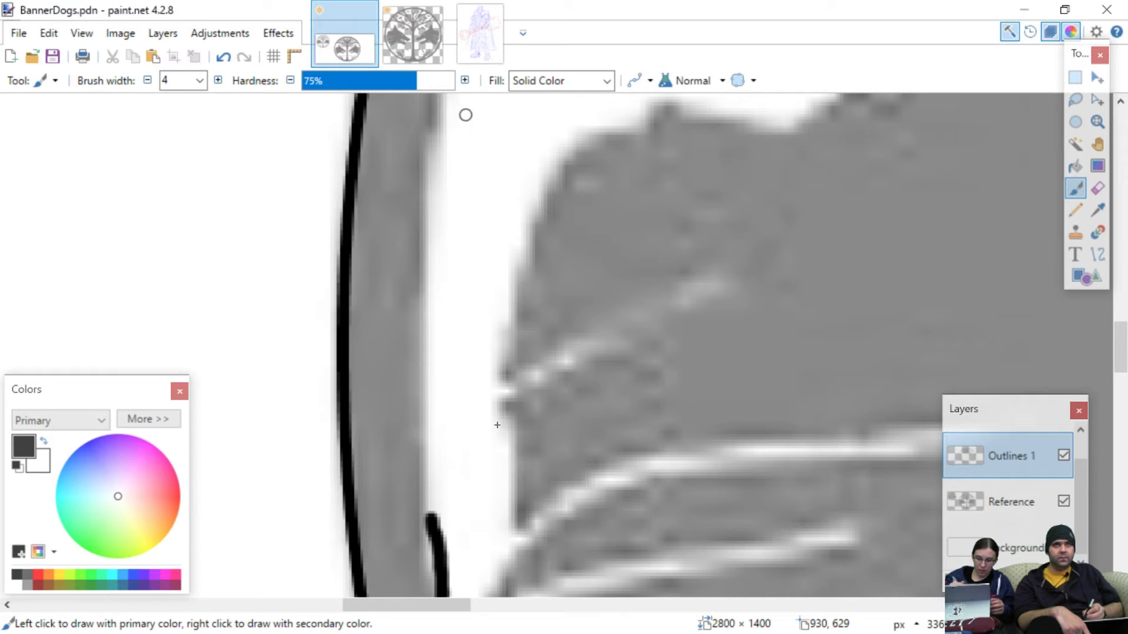
pyautogui.moveTo(463, 119)
pyautogui.mouseDown()
pyautogui.moveTo(445, 161)
pyautogui.moveTo(453, 182)
pyautogui.mouseUp()
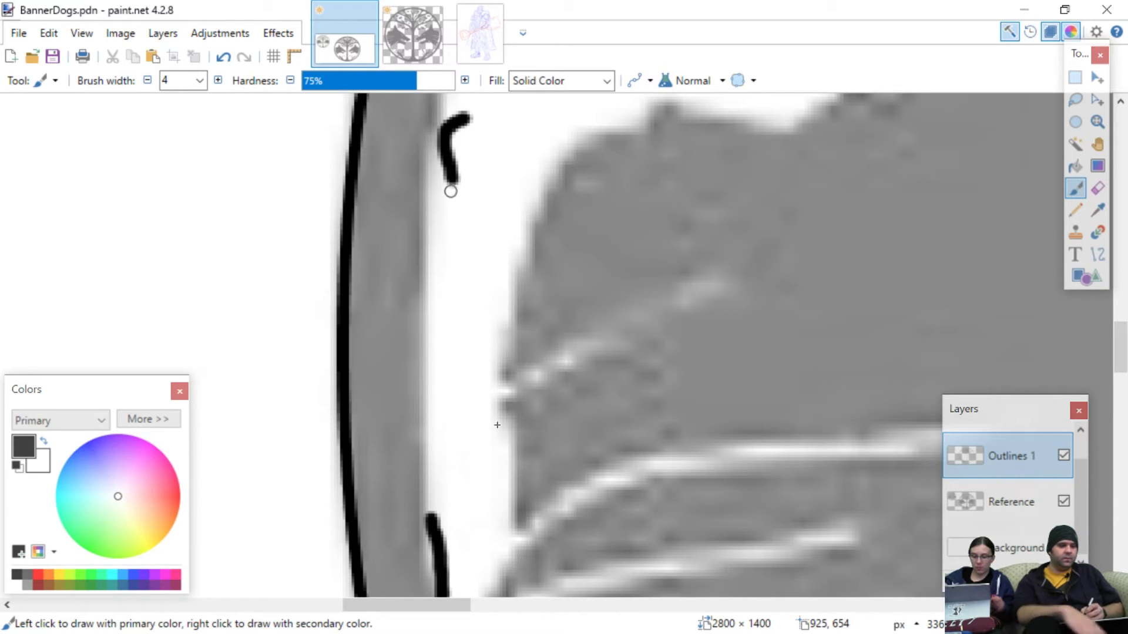
pyautogui.hotkey('ctrl', 'z')
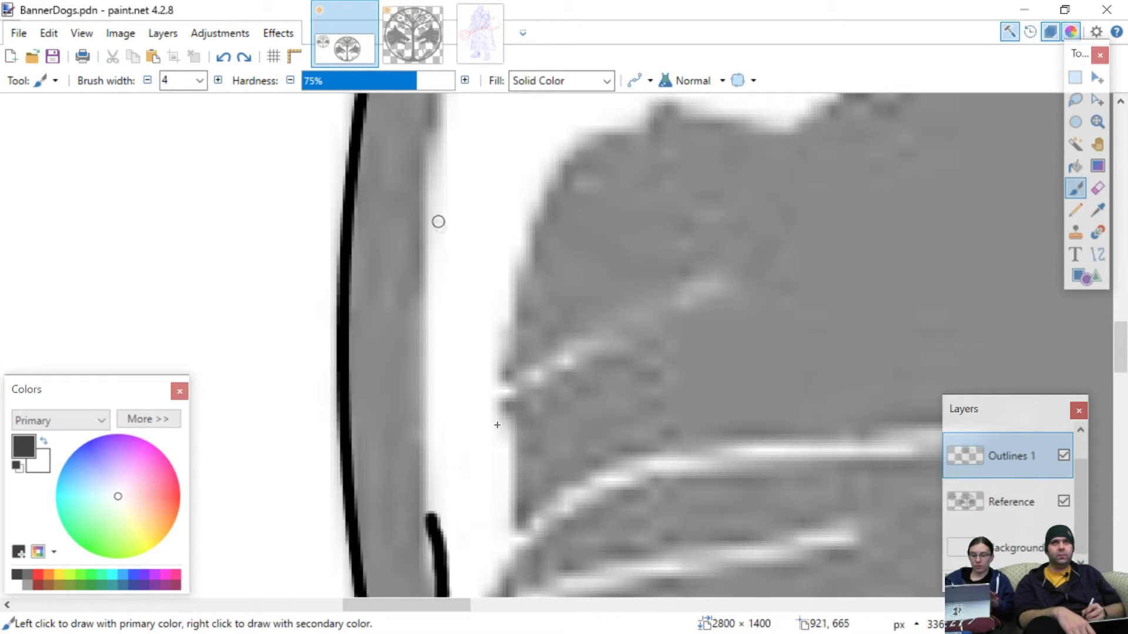
# - Extend the outline's open upper left end down the ring's inner edge, to about level with the left wolf's ear
pyautogui.hscroll(5, 462, 195)
pyautogui.scroll(5, 464, 247)
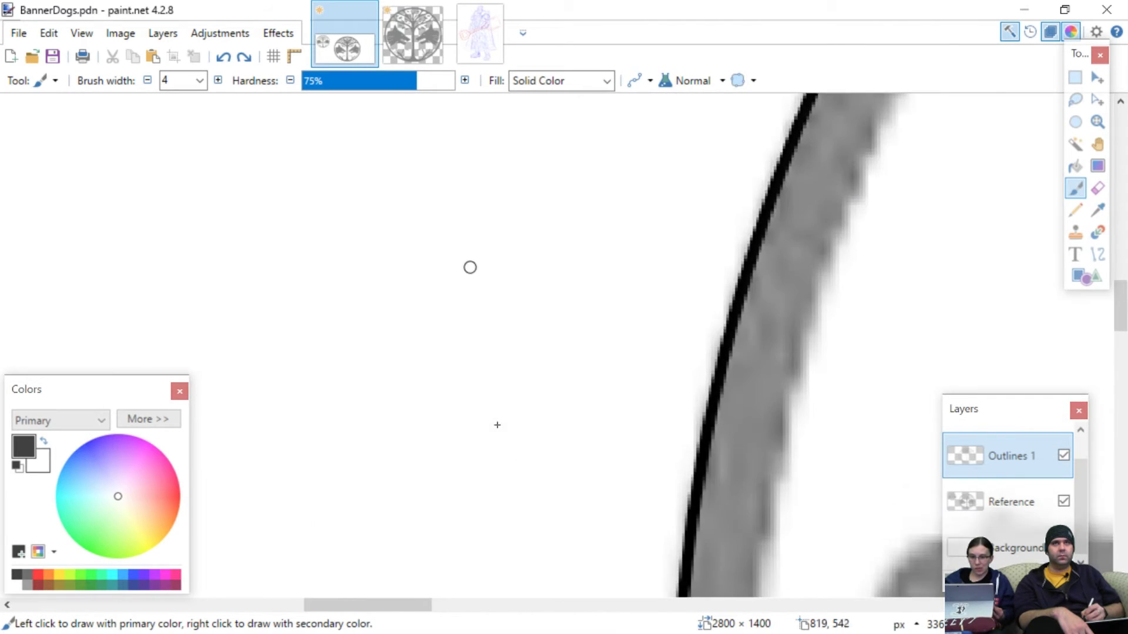
pyautogui.scroll(2, 437, 289)
pyautogui.hscroll(-5, 447, 294)
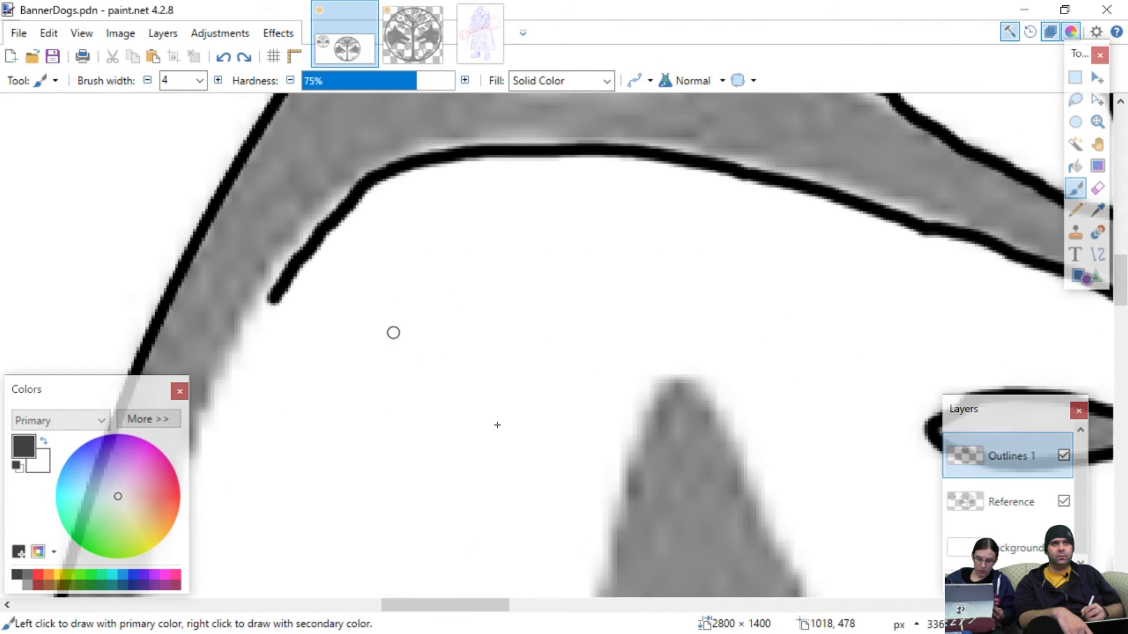
pyautogui.hscroll(-5, 411, 334)
pyautogui.scroll(-2, 411, 329)
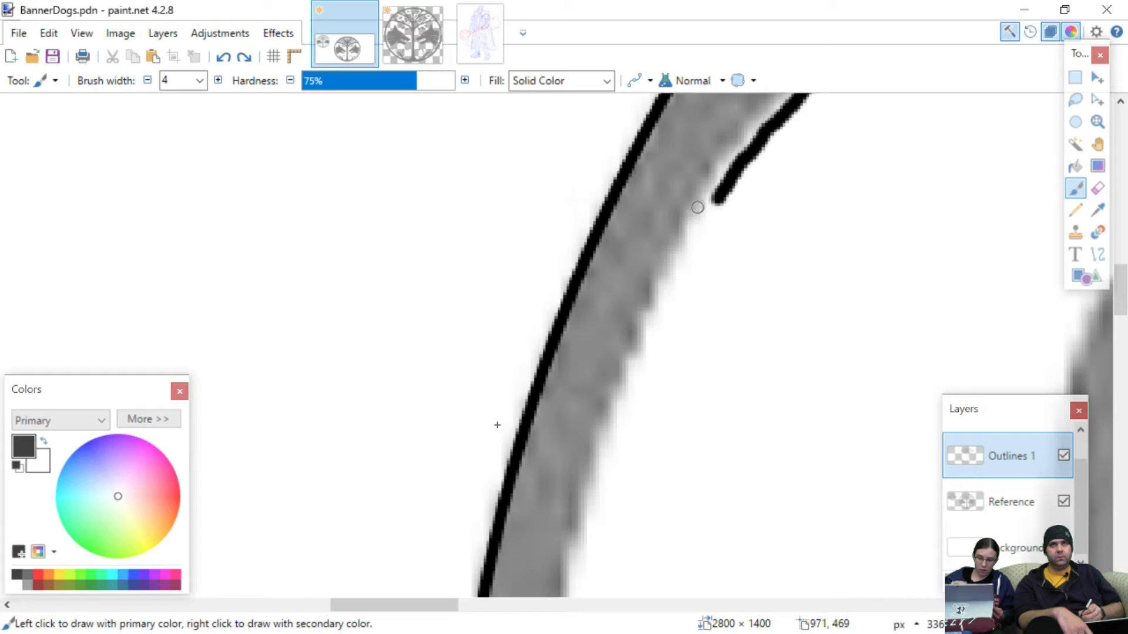
pyautogui.moveTo(717, 202)
pyautogui.mouseDown()
pyautogui.moveTo(694, 226)
pyautogui.moveTo(639, 365)
pyautogui.mouseUp()
# - Trace a short further stretch down the ring's upper left inner edge, redoing the first stroke that strays off the edge
pyautogui.scroll(-6, 623, 397)
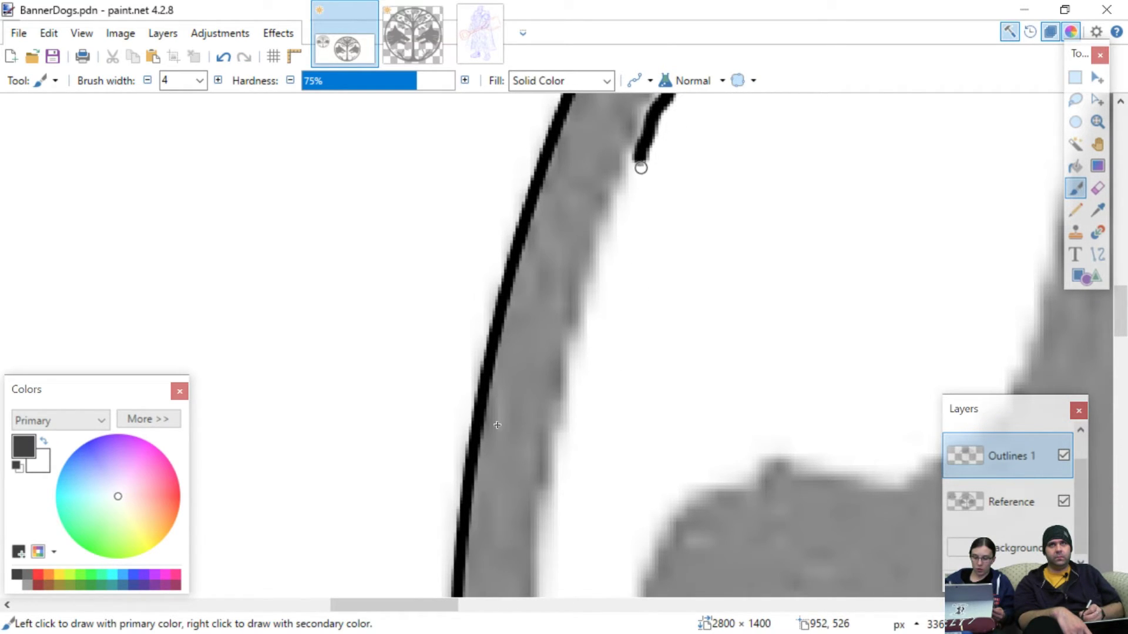
pyautogui.moveTo(636, 162)
pyautogui.mouseDown()
pyautogui.moveTo(593, 292)
pyautogui.moveTo(583, 376)
pyautogui.mouseUp()
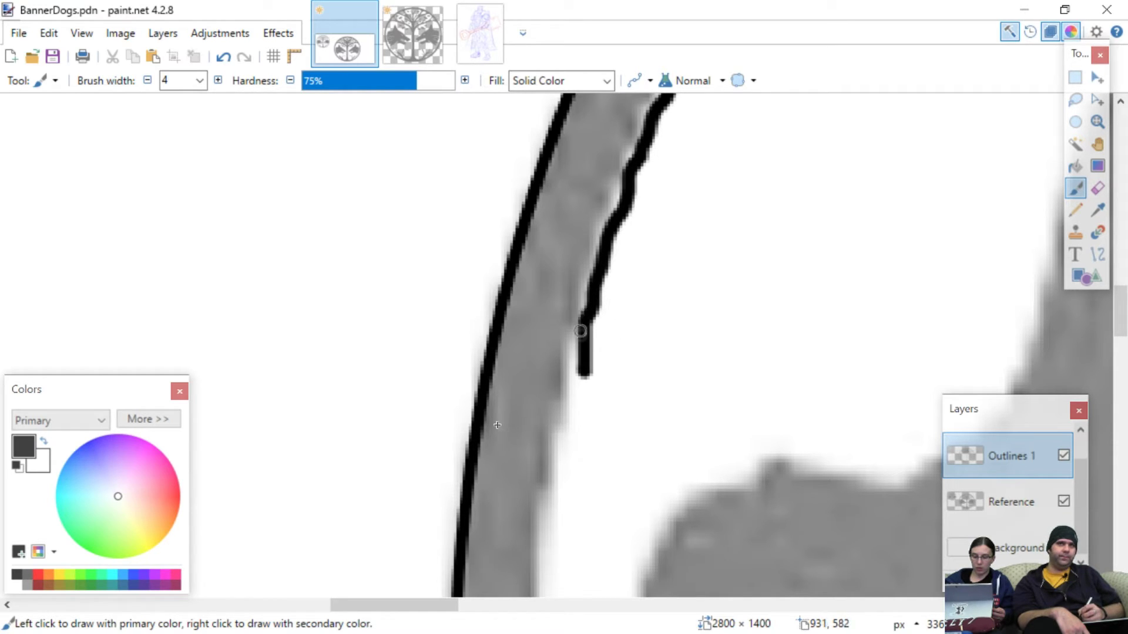
pyautogui.hotkey('ctrl', 'z')
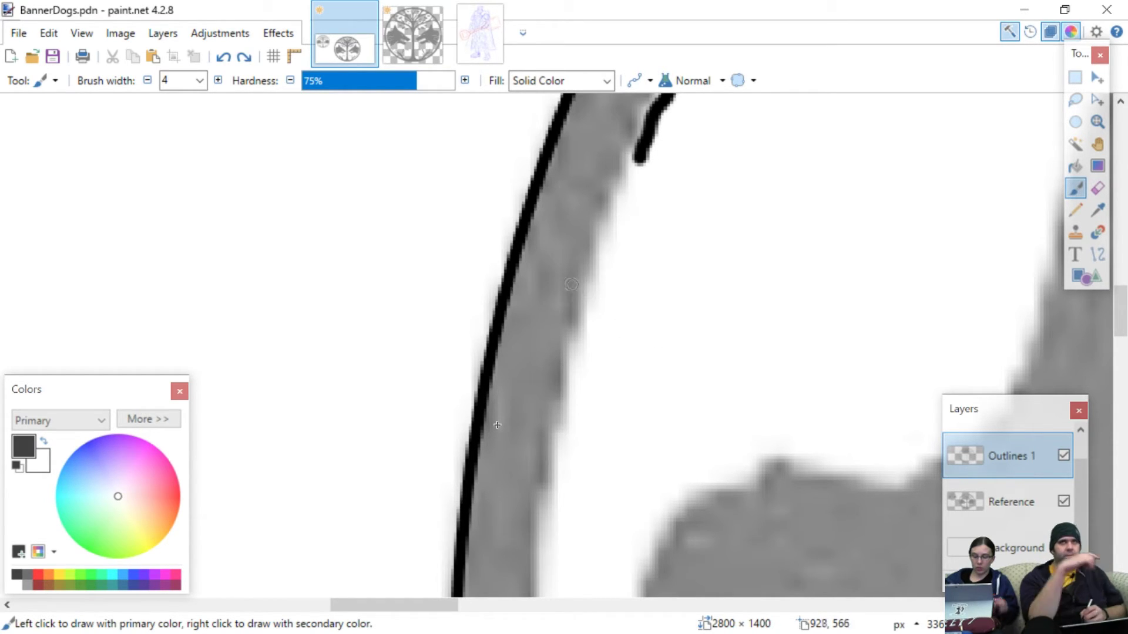
pyautogui.moveTo(641, 160); pyautogui.dragTo(601, 260)
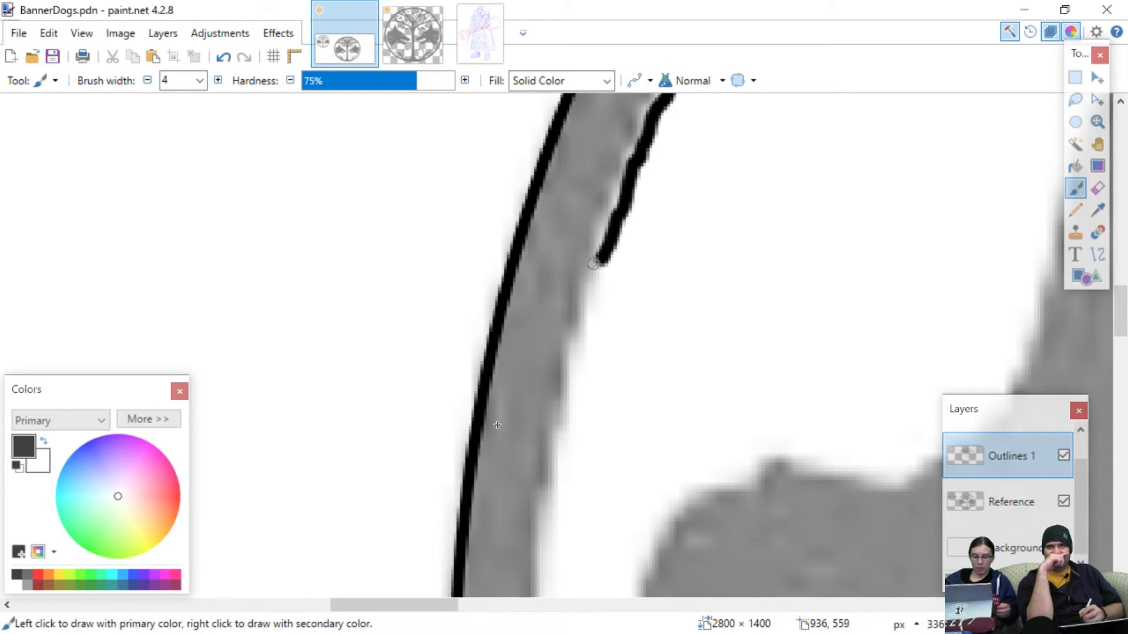
# - Extend the black outline down the ring's upper left inner edge, to about level with the top of the left wolf's mane
pyautogui.scroll(-3, 611, 315)
pyautogui.hscroll(-4, 611, 312)
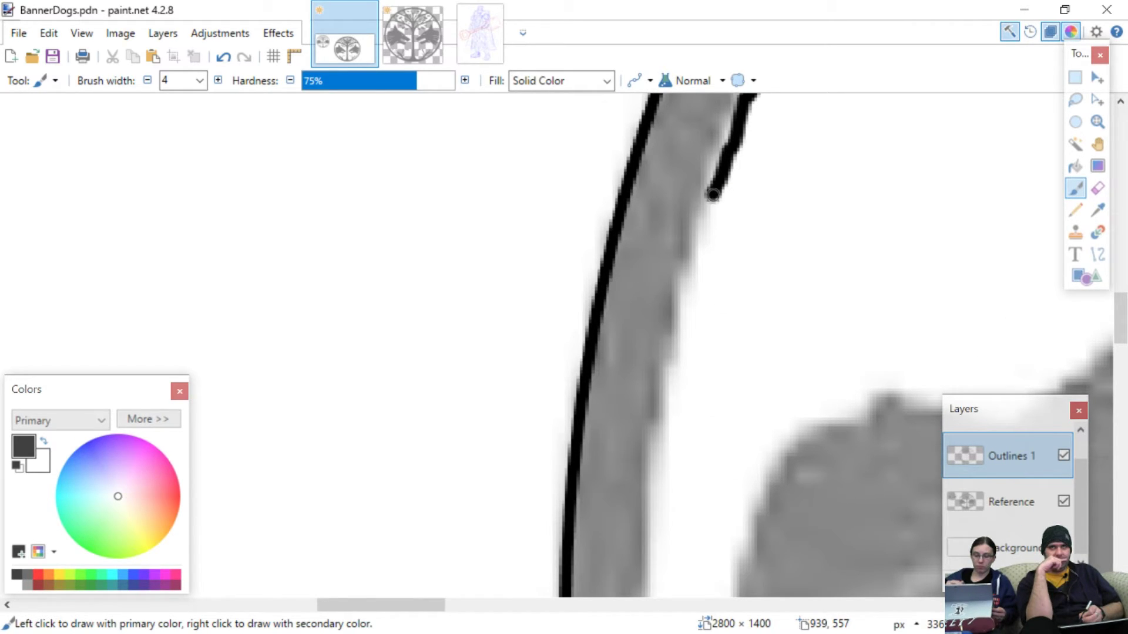
pyautogui.moveTo(708, 220); pyautogui.dragTo(667, 382)
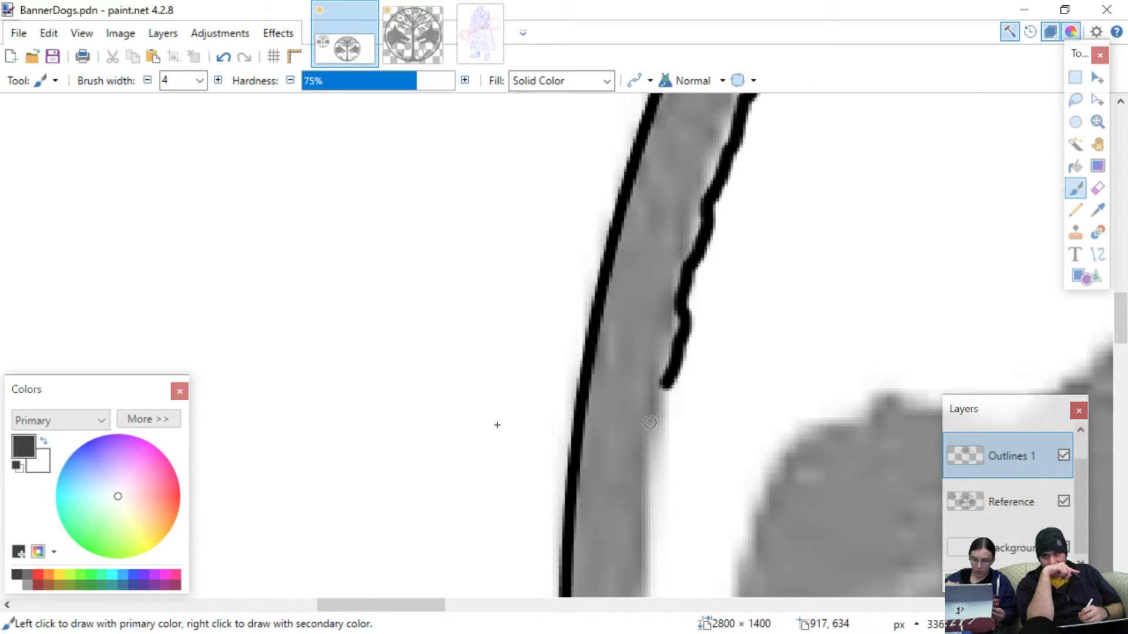
# - Close the remaining gap in the outline along the ring's left inner edge, redoing strokes until one joins the upper and lower ends
pyautogui.scroll(-5, 649, 423)
pyautogui.hscroll(-5, 649, 408)
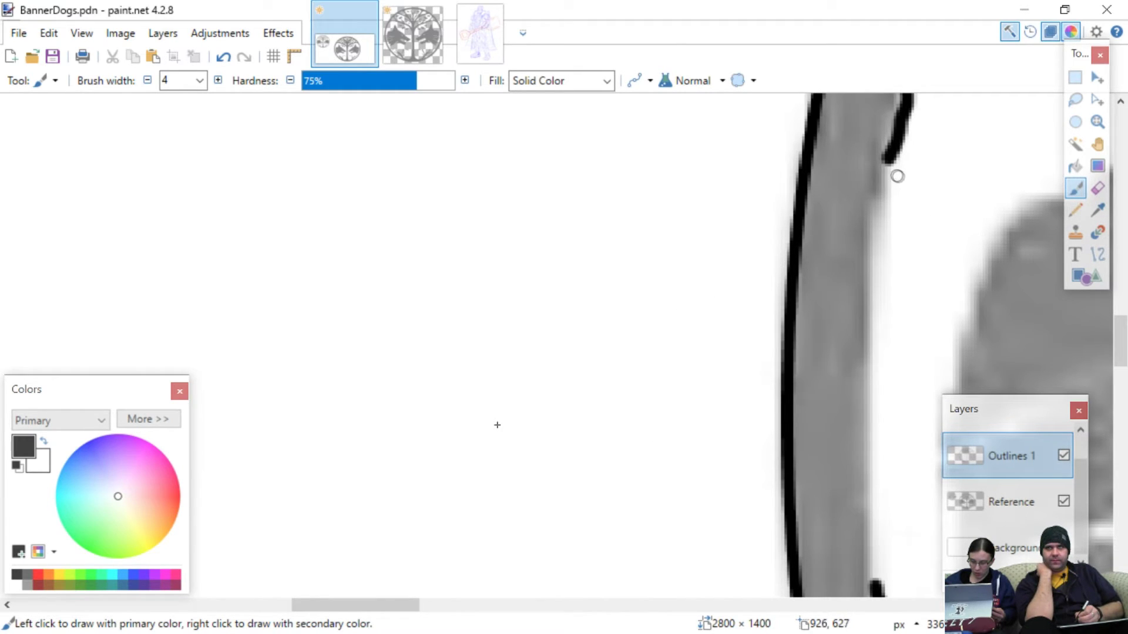
pyautogui.moveTo(886, 160); pyautogui.dragTo(855, 539)
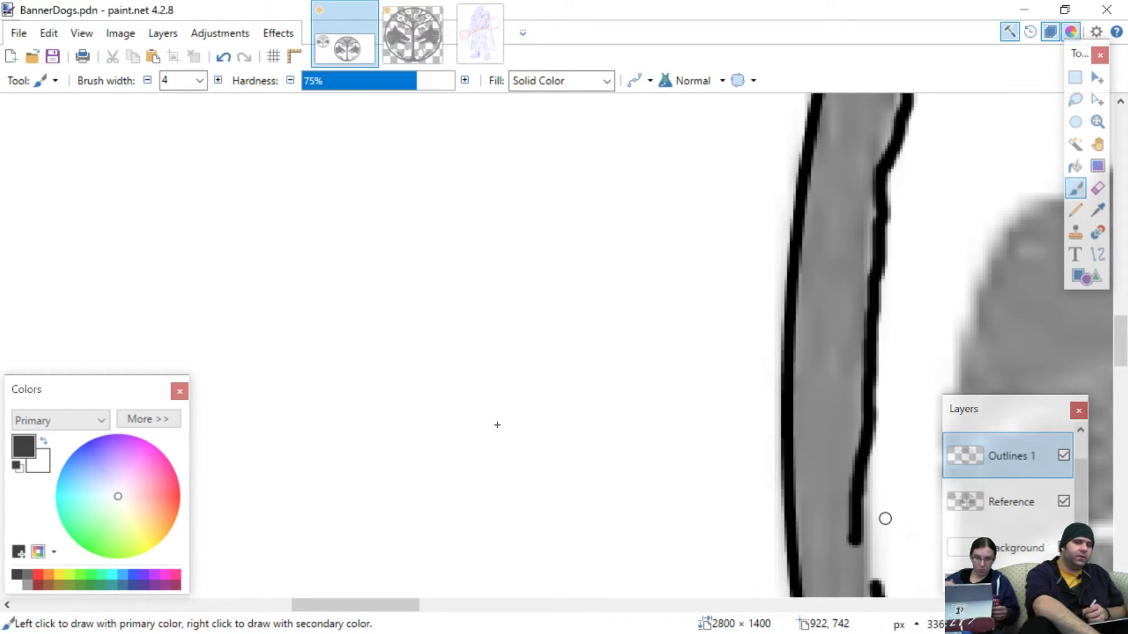
pyautogui.hotkey('ctrl', 'z')
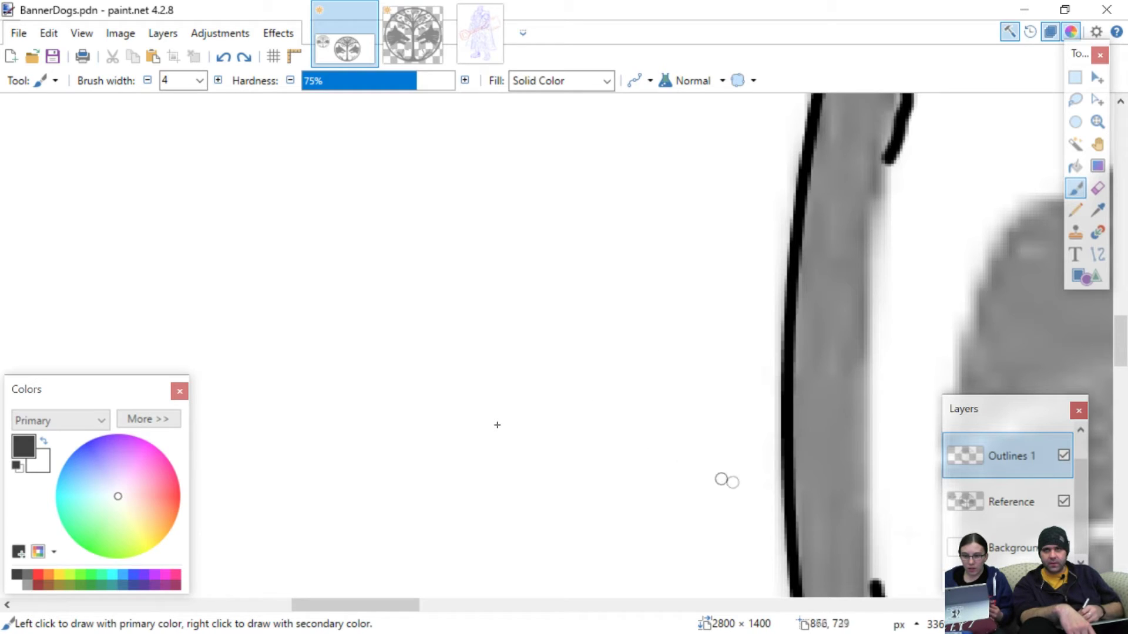
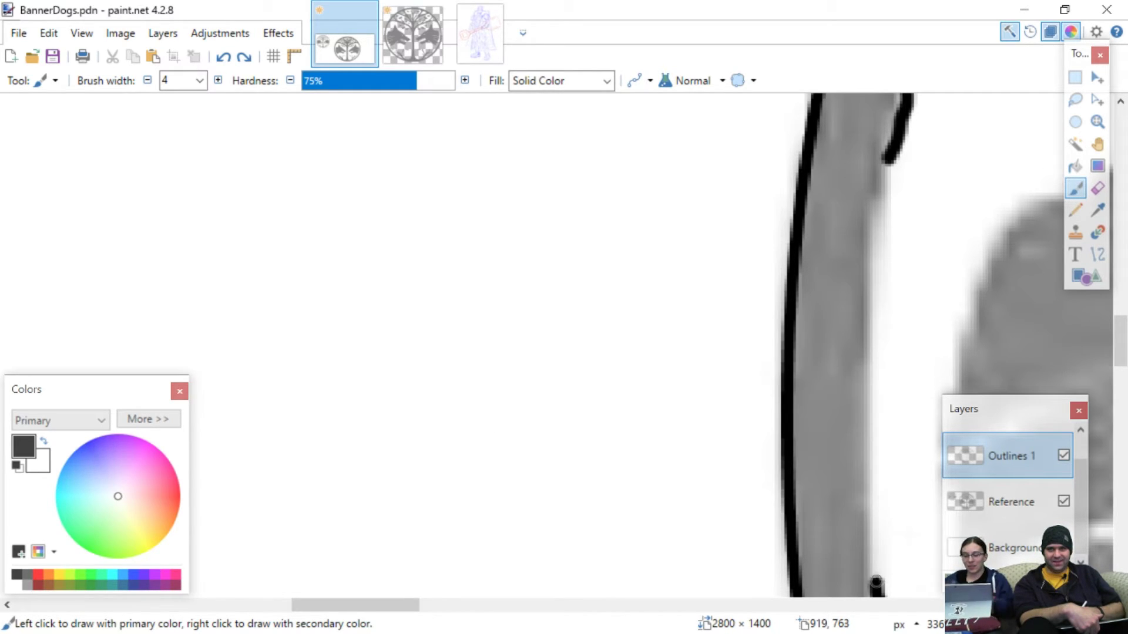
pyautogui.moveTo(880, 567); pyautogui.dragTo(878, 558)
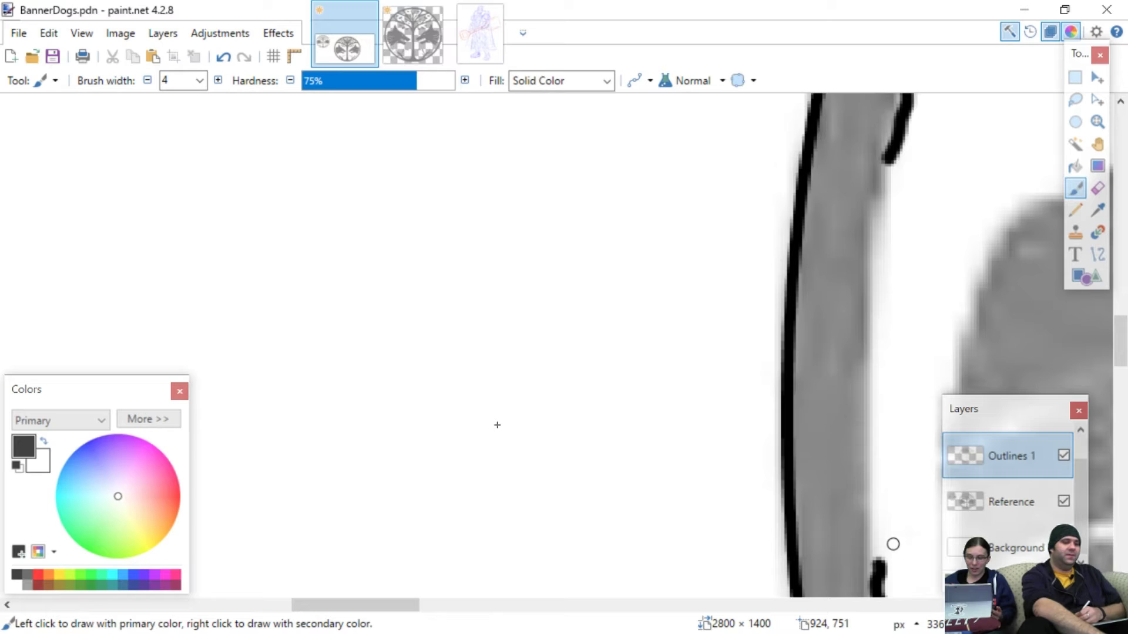
pyautogui.hotkey('ctrl', 'z')
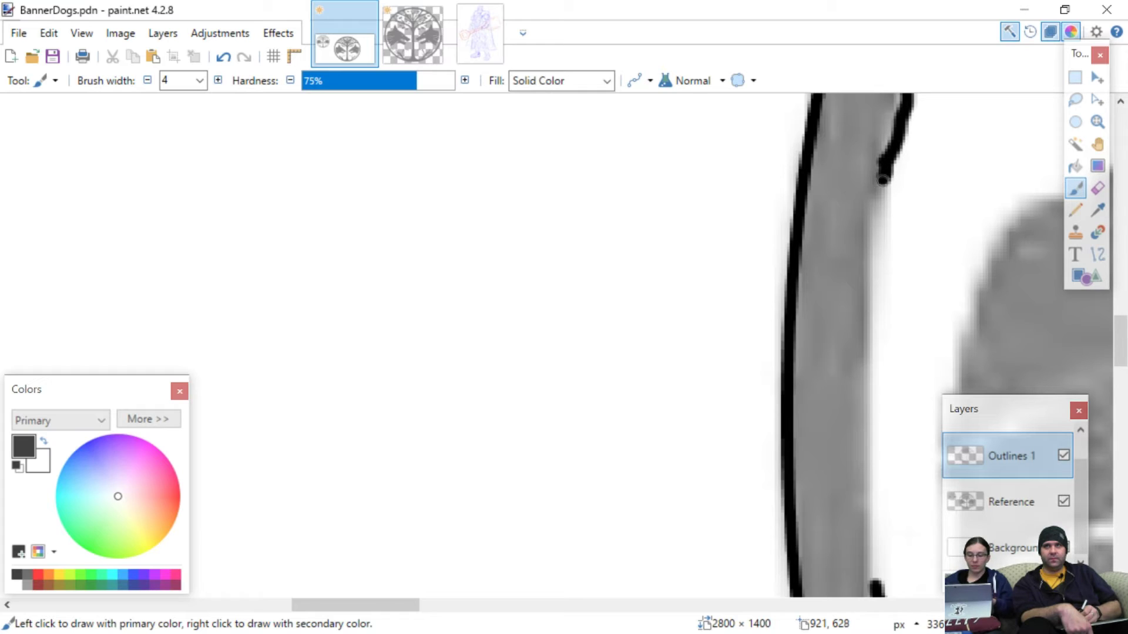
pyautogui.moveTo(883, 180)
pyautogui.mouseDown()
pyautogui.moveTo(861, 551)
pyautogui.moveTo(884, 591)
pyautogui.mouseUp()
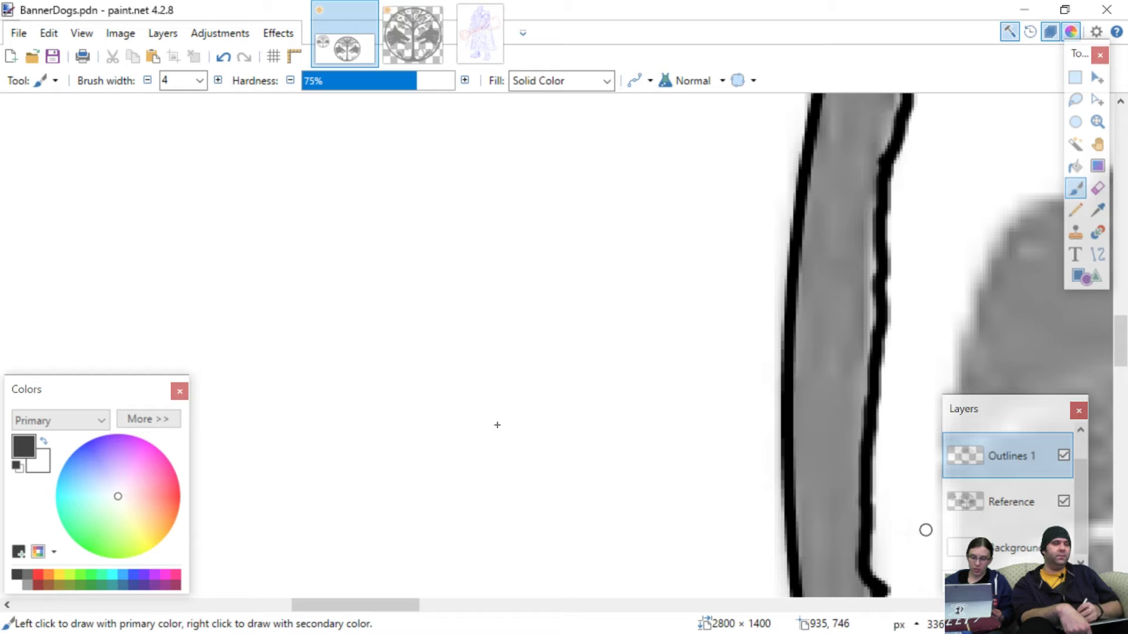
# - Look over the traced emblem and check which outlines on its right half are still open, up to the ring's upper right inner edge
pyautogui.moveTo(753, 310)
pyautogui.mouseDown()
pyautogui.moveTo(765, 368)
pyautogui.moveTo(715, 361)
pyautogui.moveTo(501, 260)
pyautogui.mouseUp()
pyautogui.scroll(-4, 453, 247)
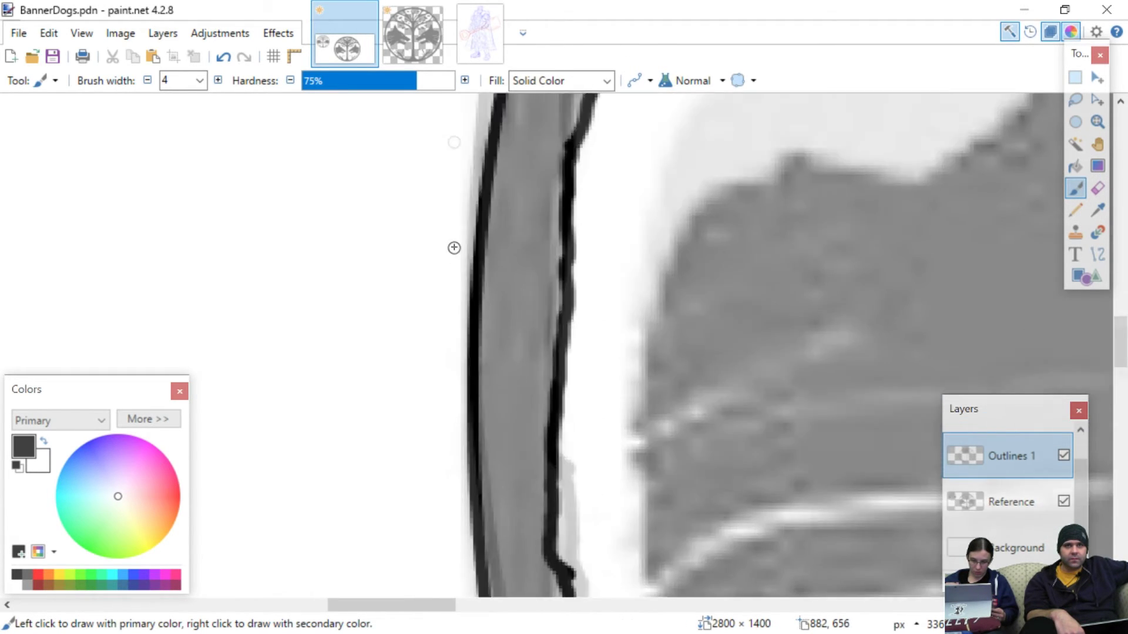
pyautogui.scroll(-4, 508, 241)
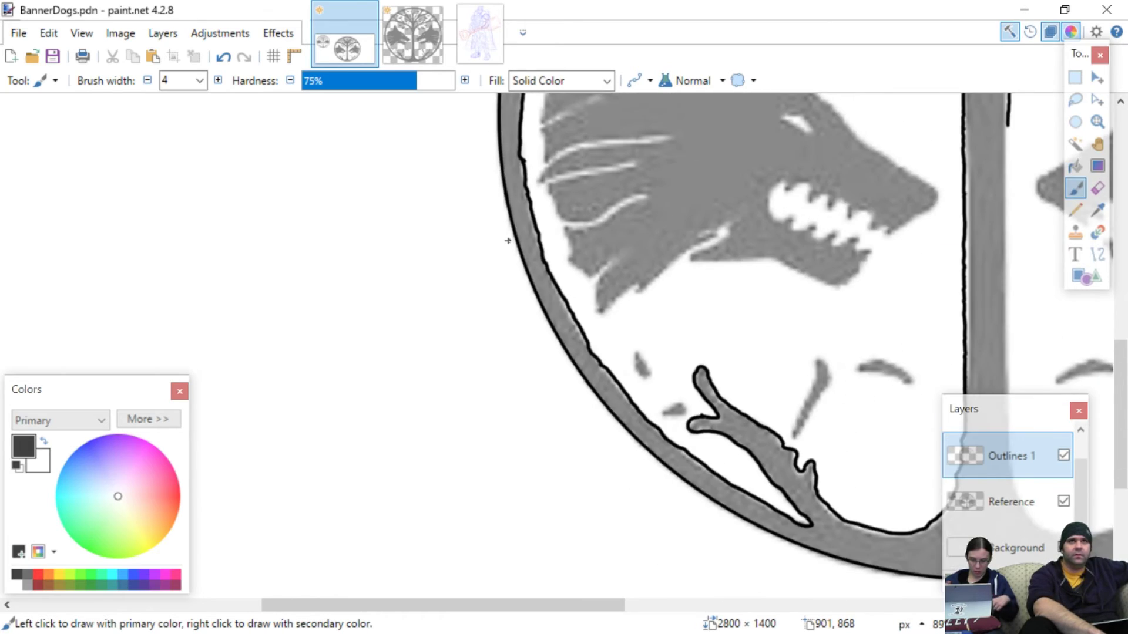
pyautogui.moveTo(811, 150)
pyautogui.mouseDown()
pyautogui.moveTo(707, 235)
pyautogui.moveTo(690, 276)
pyautogui.moveTo(594, 280)
pyautogui.mouseUp()
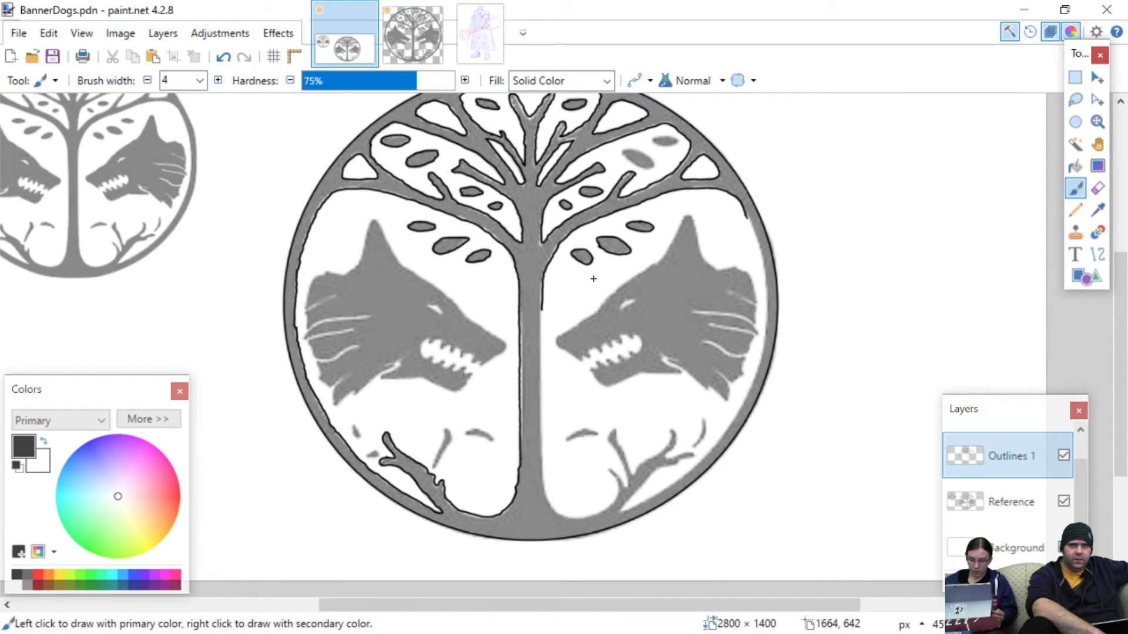
pyautogui.scroll(2, 535, 395)
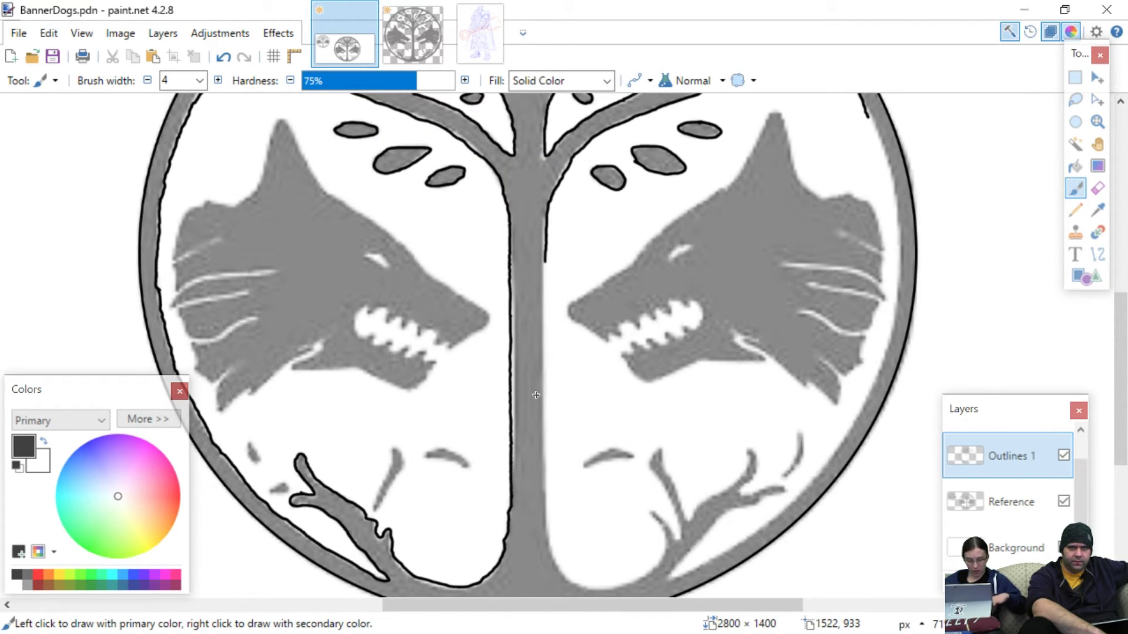
pyautogui.scroll(1, 536, 395)
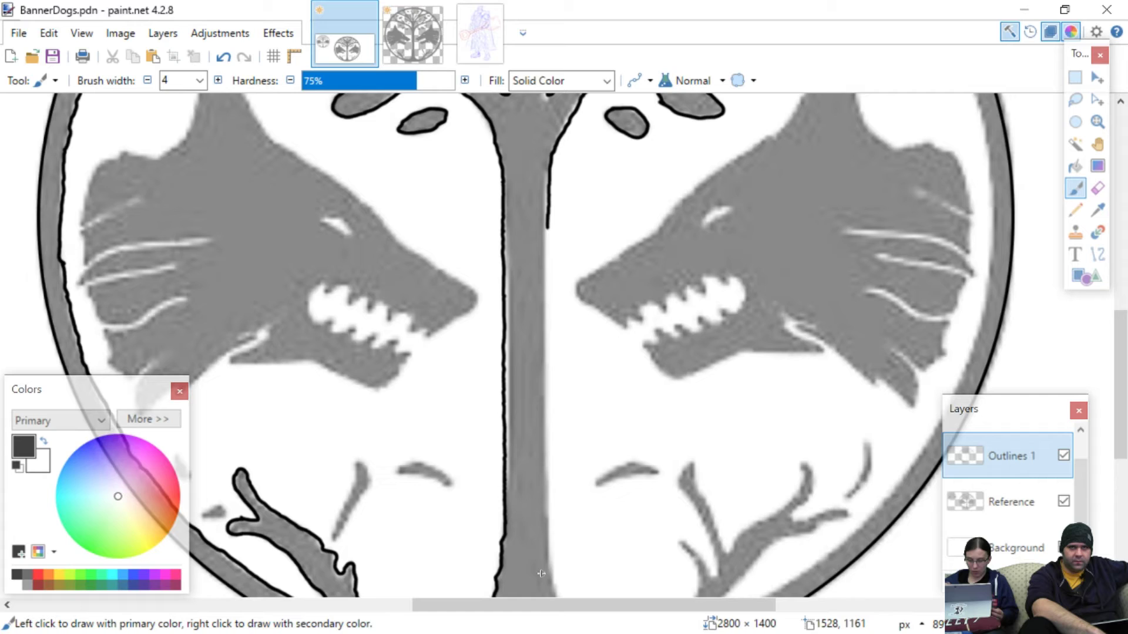
pyautogui.moveTo(586, 560); pyautogui.dragTo(575, 400)
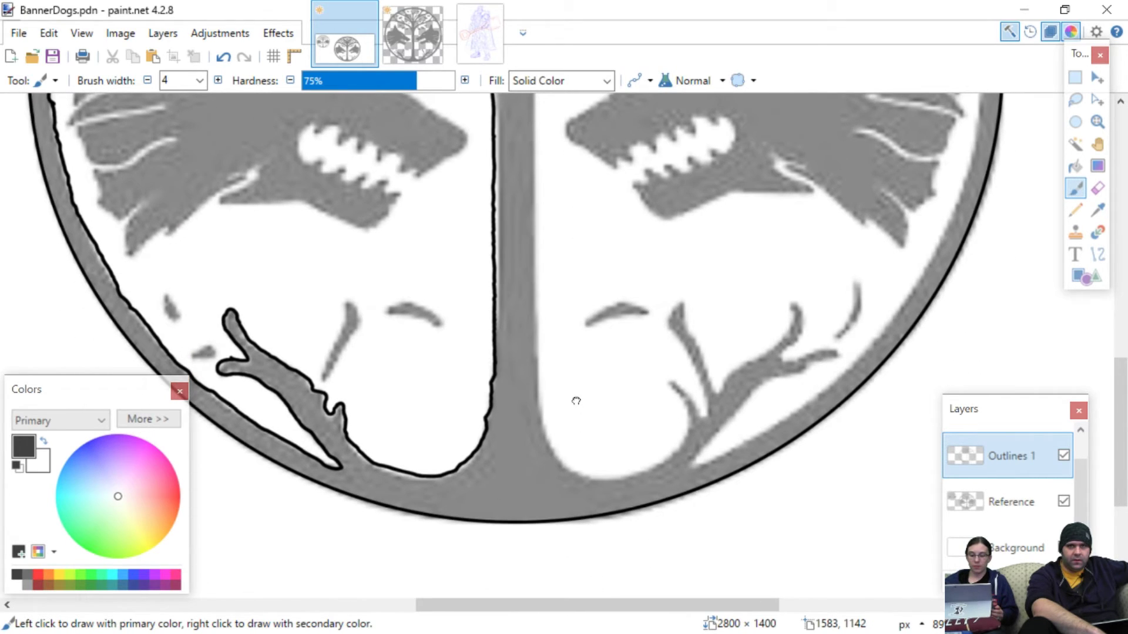
pyautogui.scroll(2, 575, 404)
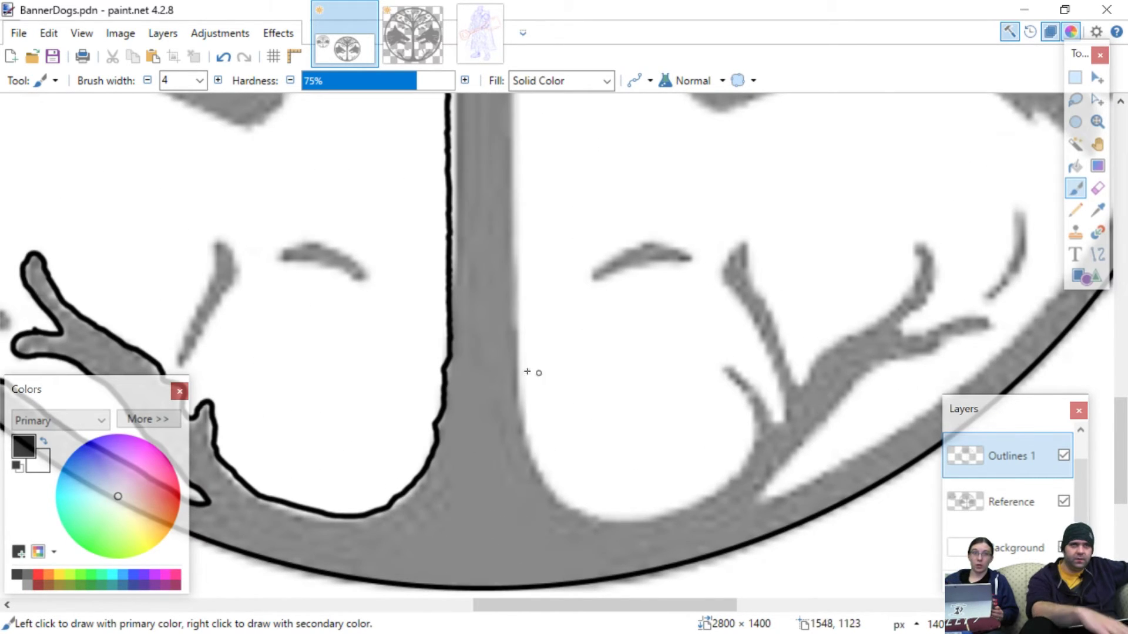
pyautogui.hscroll(-3, 672, 318)
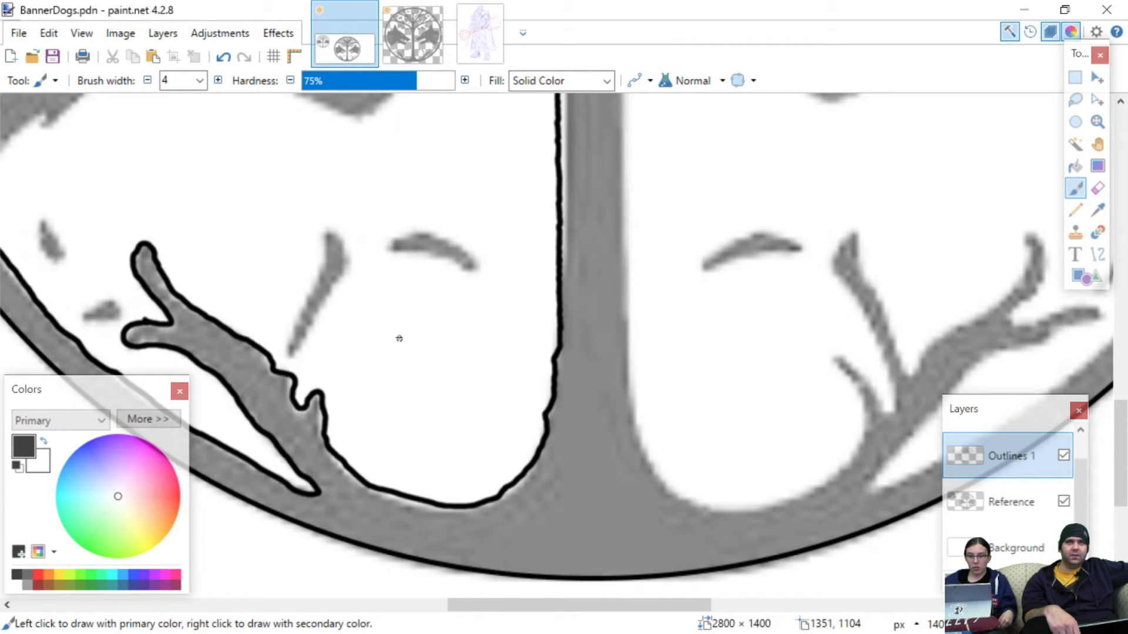
pyautogui.moveTo(816, 340)
pyautogui.mouseDown()
pyautogui.moveTo(599, 358)
pyautogui.moveTo(488, 403)
pyautogui.mouseUp()
pyautogui.moveTo(729, 189)
pyautogui.mouseDown()
pyautogui.moveTo(617, 398)
pyautogui.moveTo(564, 461)
pyautogui.moveTo(569, 449)
pyautogui.mouseUp()
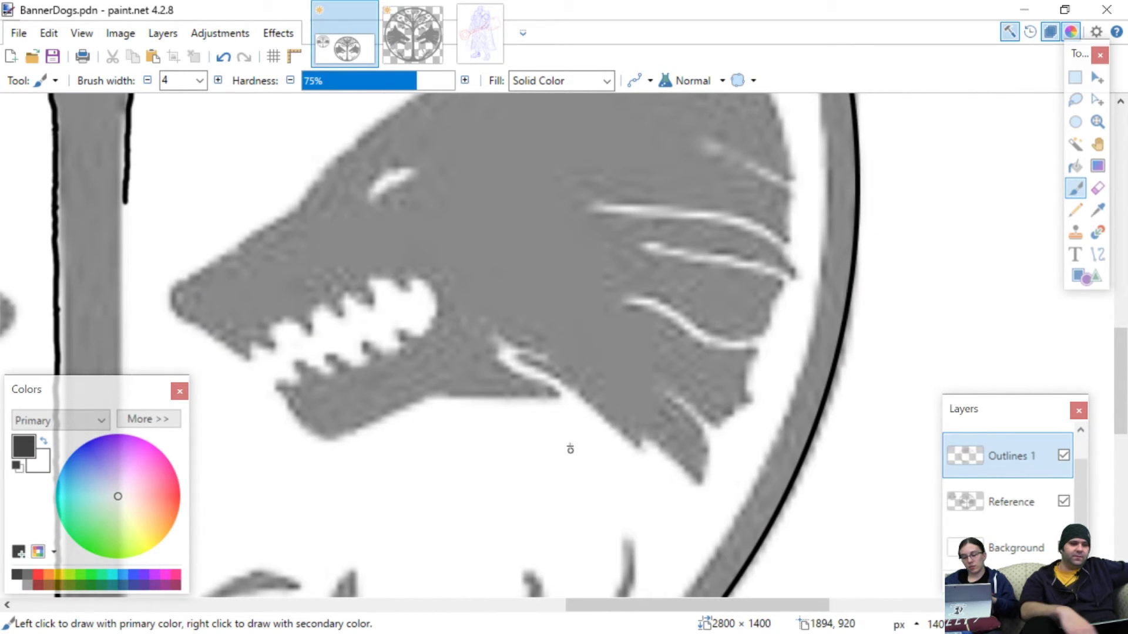
pyautogui.keyDown('ctrl'); pyautogui.scroll(-2, 567, 315); pyautogui.keyUp('ctrl')
pyautogui.moveTo(574, 216); pyautogui.dragTo(540, 427)
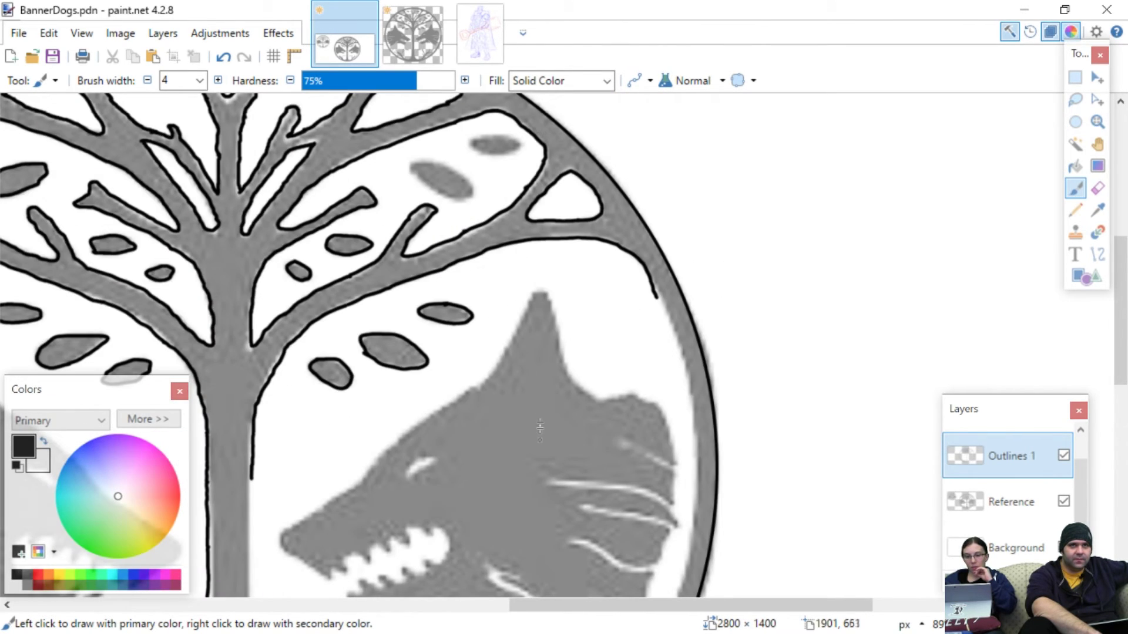
# - Extend the outline's open upper right end down the ring's inner edge, to just above the top of the right wolf's mane
pyautogui.keyDown('ctrl'); pyautogui.scroll(3, 540, 427); pyautogui.keyUp('ctrl')
pyautogui.moveTo(724, 143); pyautogui.dragTo(574, 262)
pyautogui.keyDown('ctrl'); pyautogui.scroll(1, 573, 406); pyautogui.keyUp('ctrl')
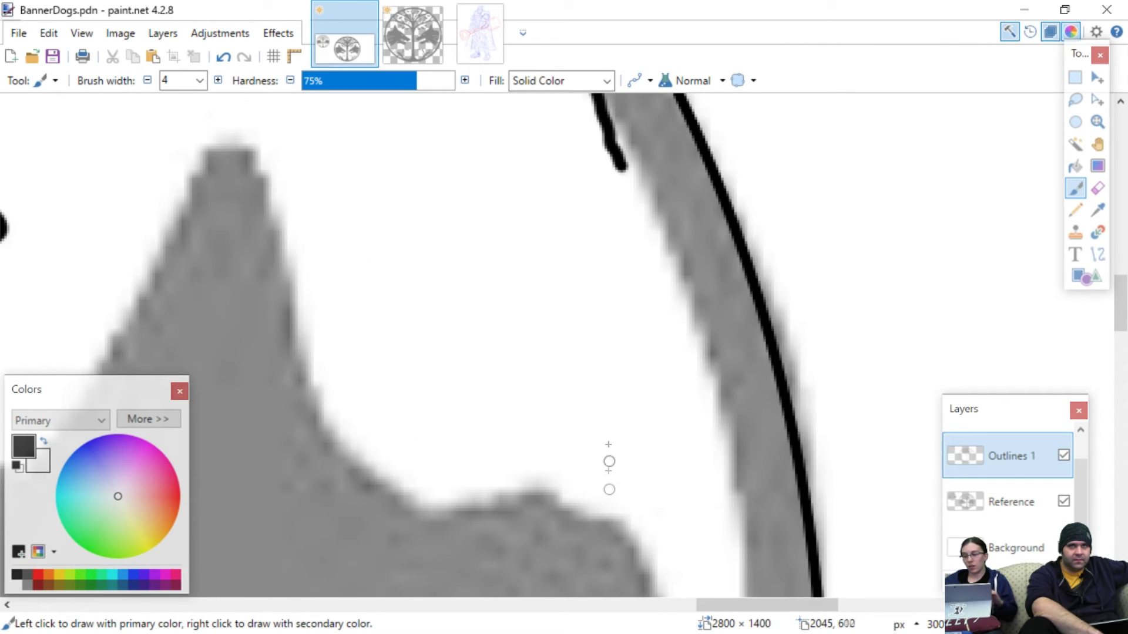
pyautogui.moveTo(601, 372); pyautogui.dragTo(574, 466)
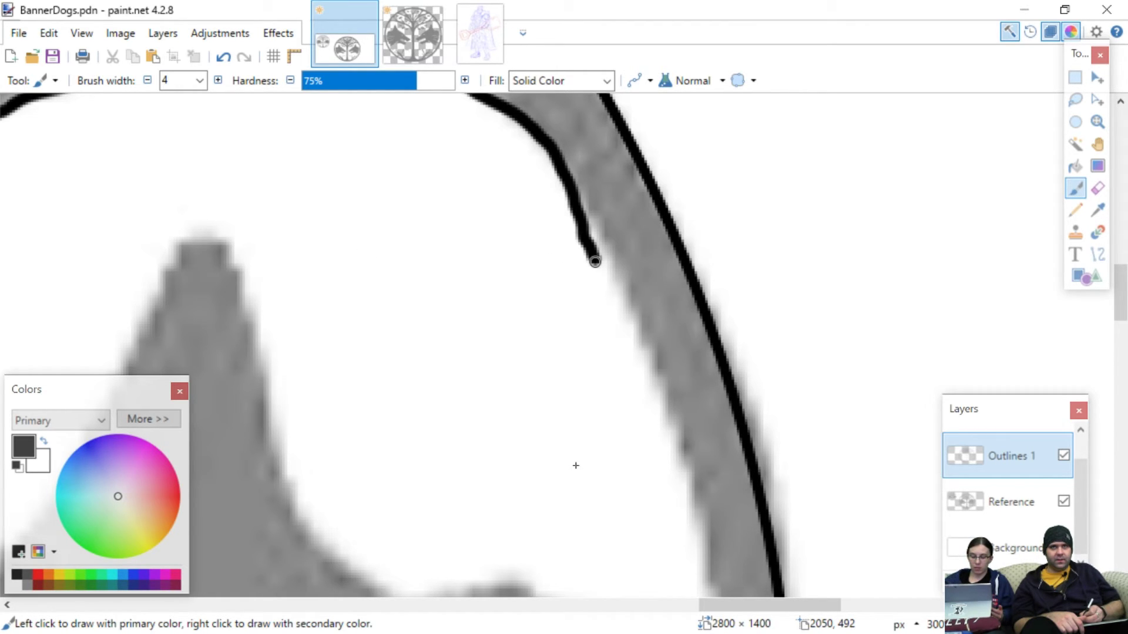
pyautogui.moveTo(595, 262); pyautogui.dragTo(682, 506)
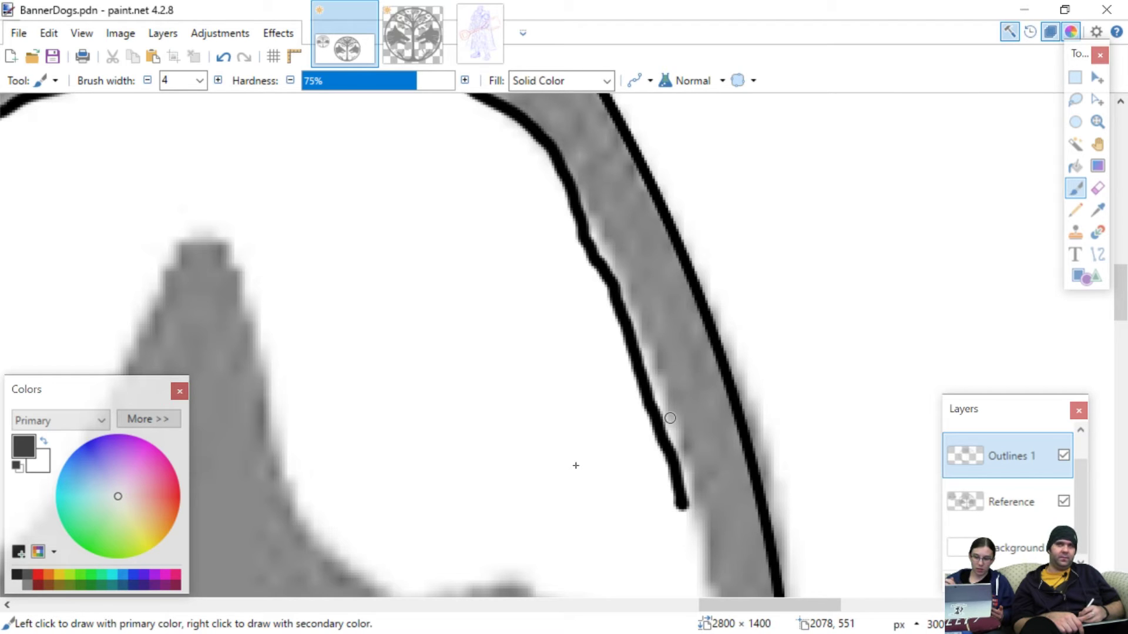
# - Continue the black line down the ring's right inner edge, to about level with the right wolf's uppermost white mane streak
pyautogui.scroll(-5, 575, 465)
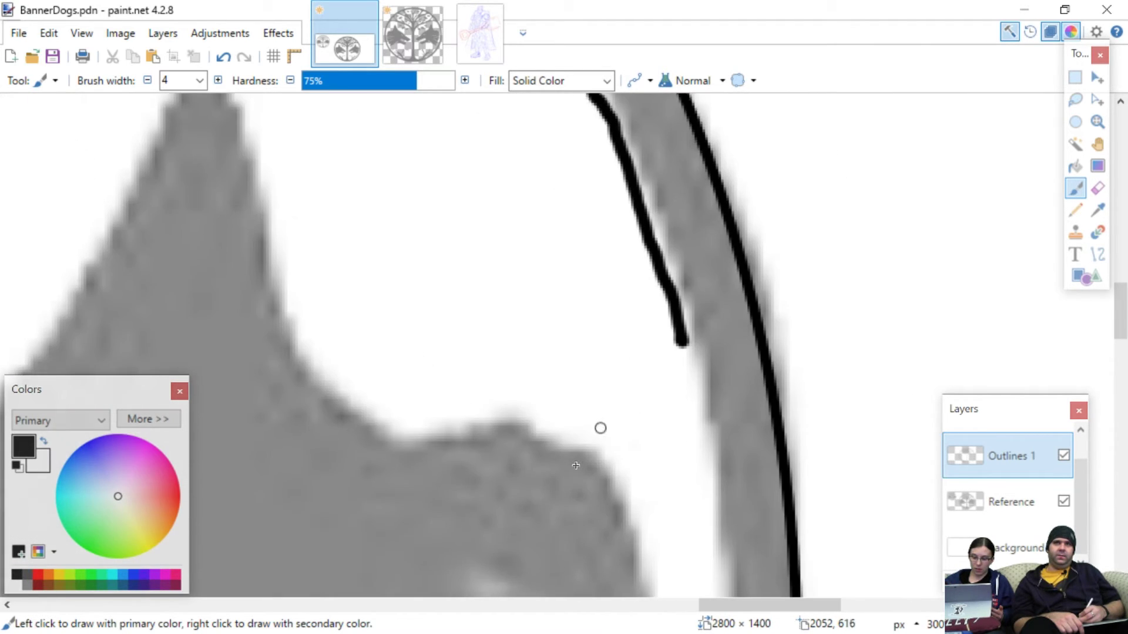
pyautogui.hscroll(-2, 576, 465)
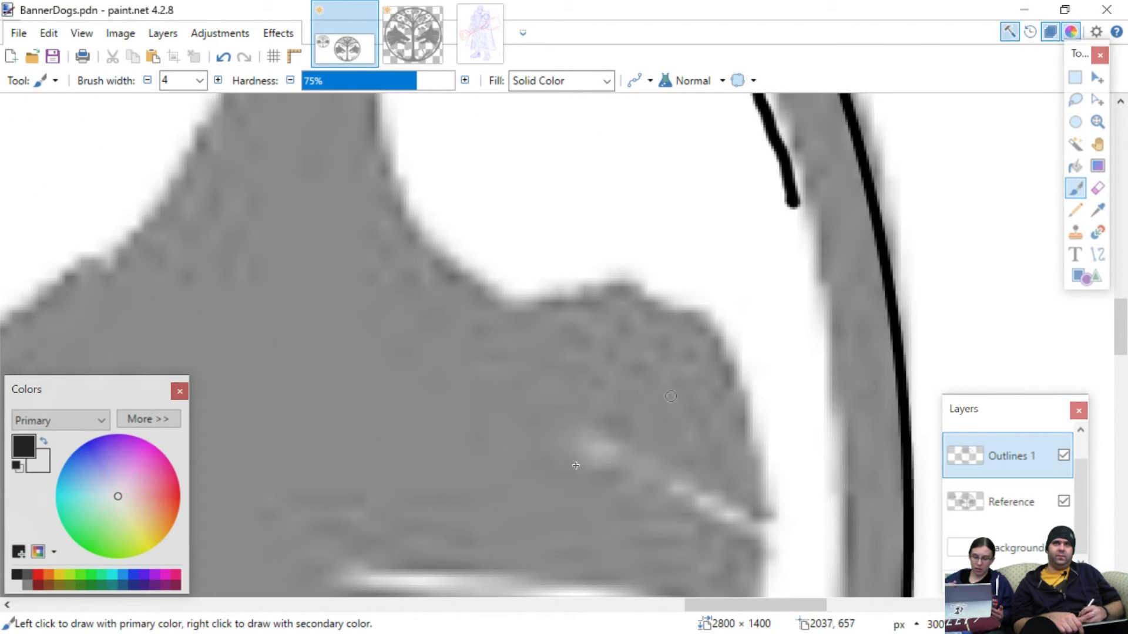
pyautogui.hscroll(3, 576, 465)
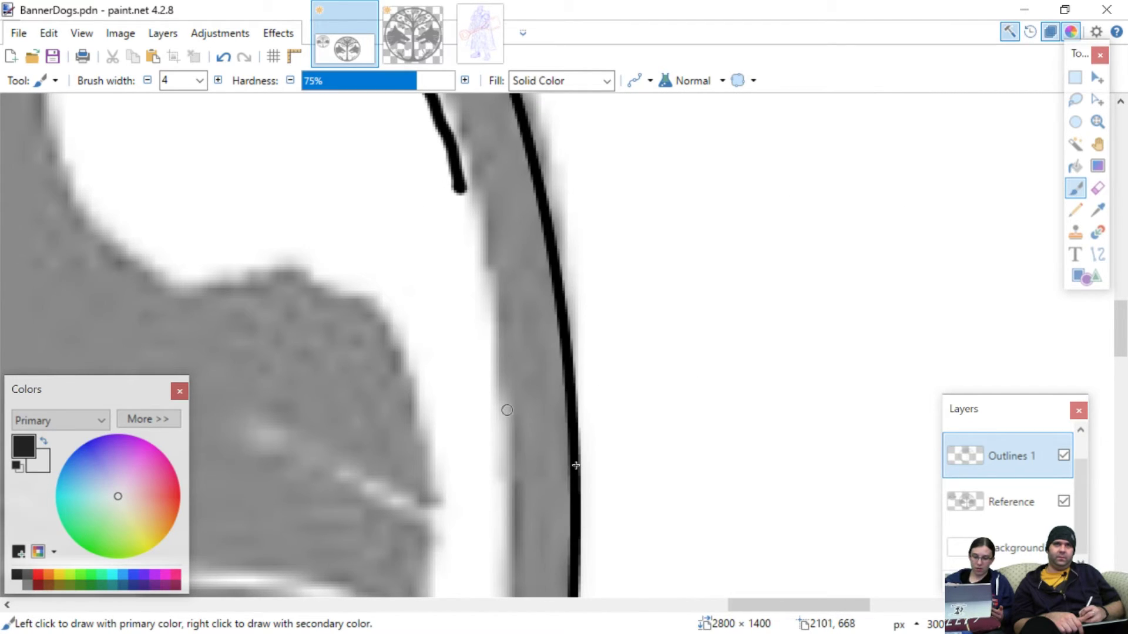
pyautogui.hscroll(-1, 576, 466)
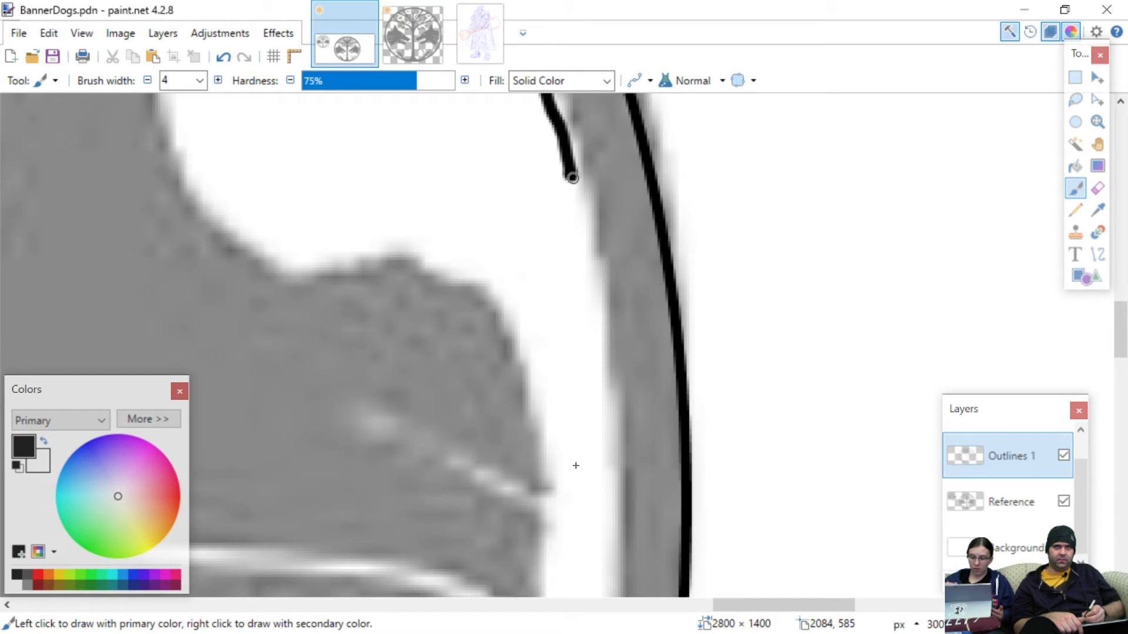
pyautogui.moveTo(575, 182); pyautogui.dragTo(599, 335)
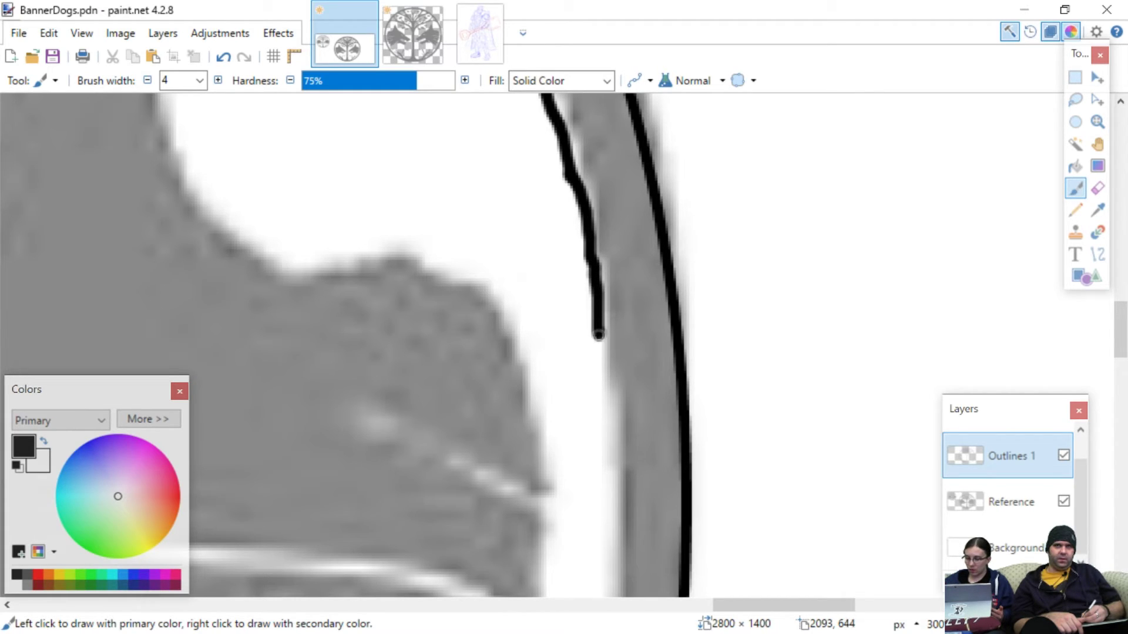
pyautogui.moveTo(605, 402); pyautogui.dragTo(609, 448)
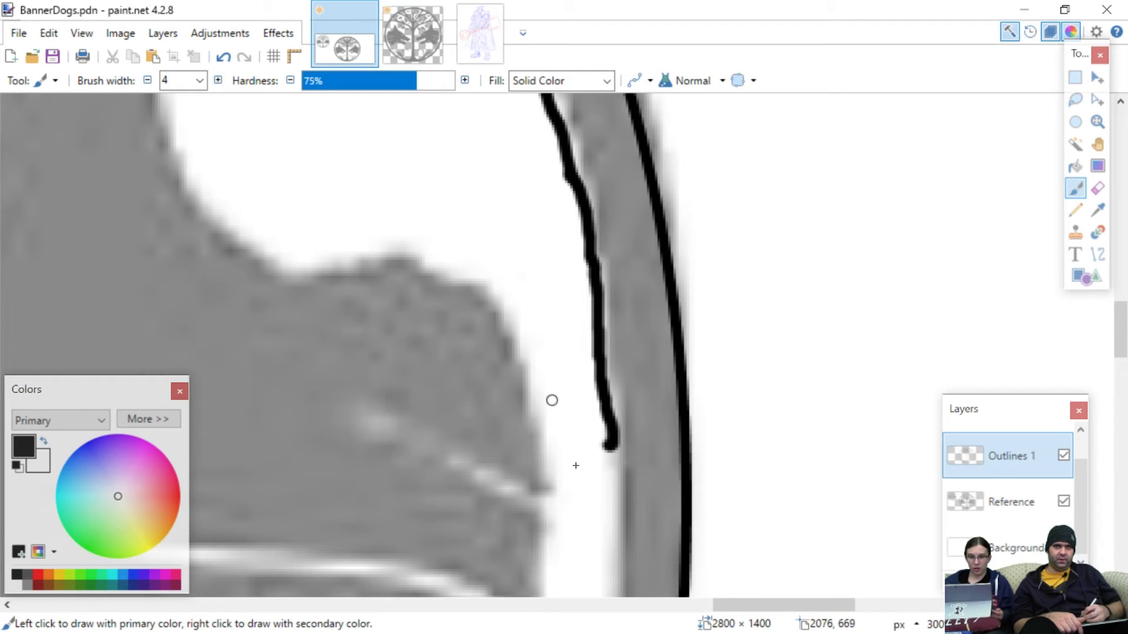
# - Trace the ring's right inner edge further down, just past the fur point where the two middle mane streaks meet
pyautogui.scroll(-5, 551, 399)
pyautogui.hscroll(-5, 552, 400)
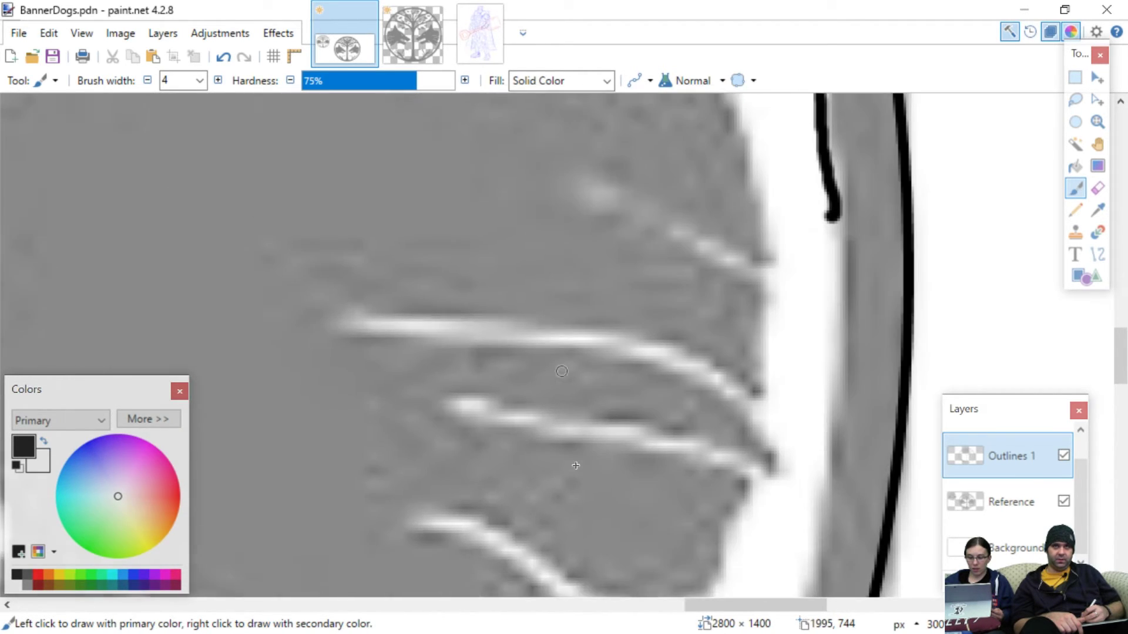
pyautogui.scroll(-1, 561, 371)
pyautogui.hscroll(5, 561, 372)
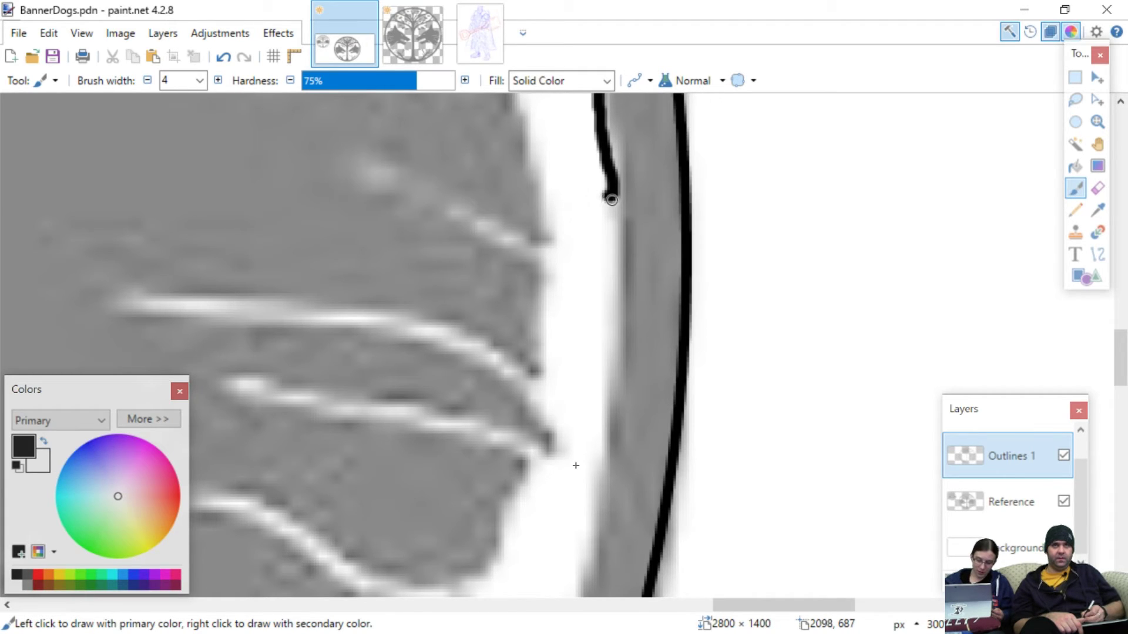
pyautogui.moveTo(611, 201)
pyautogui.mouseDown()
pyautogui.moveTo(614, 358)
pyautogui.moveTo(585, 509)
pyautogui.mouseUp()
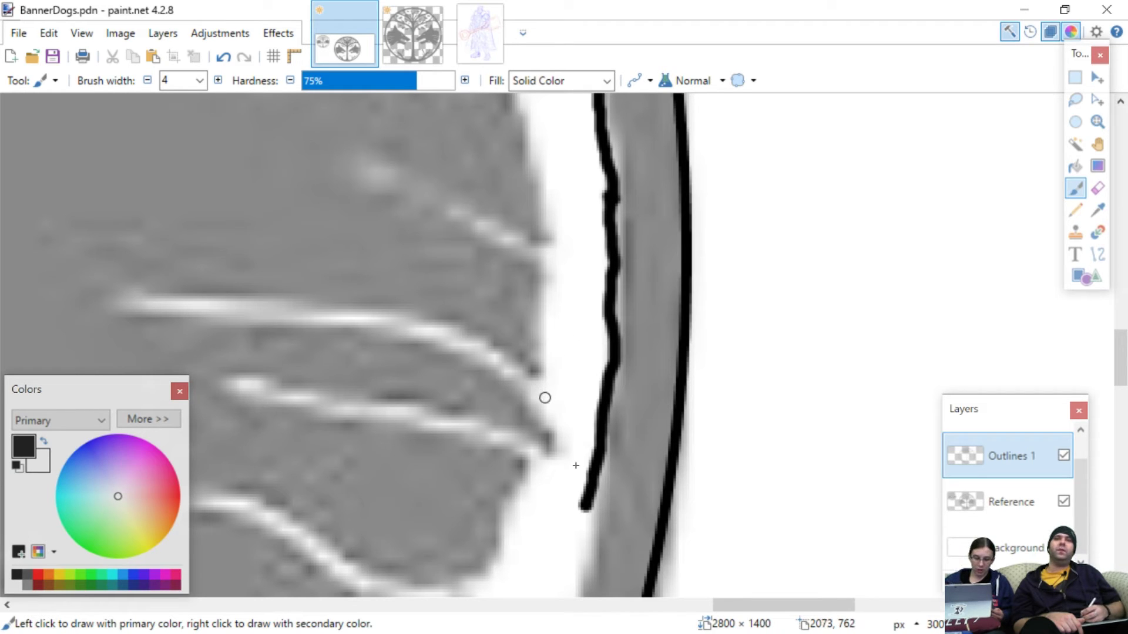
# - Extend the outline down the ring's right inner edge, to just above the fur point below the long curved mane streak
pyautogui.scroll(-5, 536, 428)
pyautogui.hscroll(-2, 539, 398)
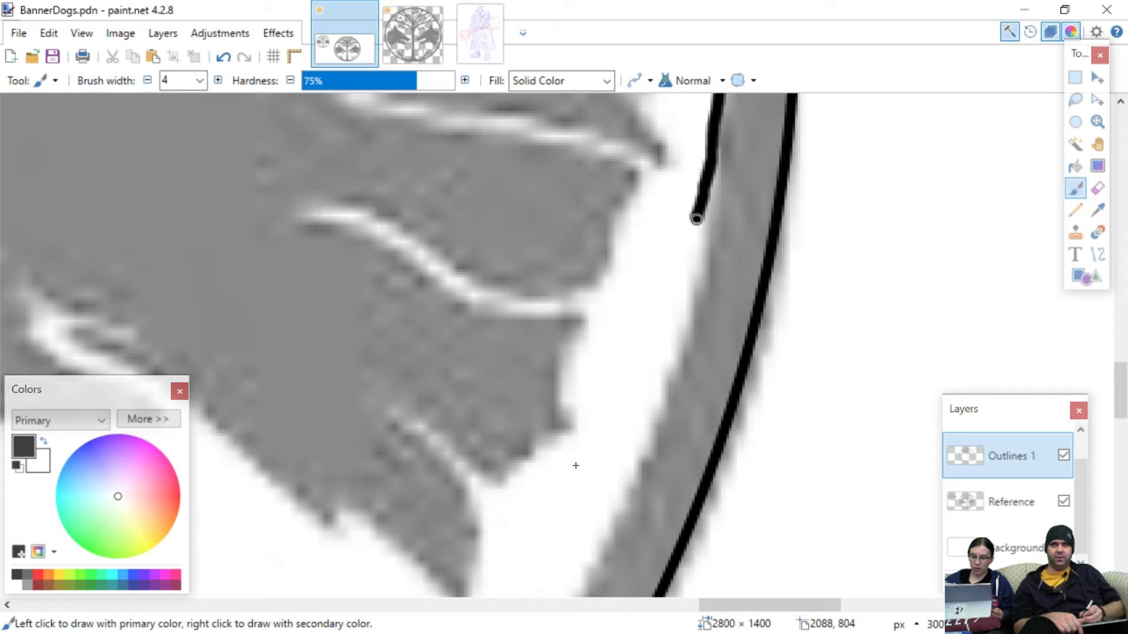
pyautogui.moveTo(697, 219)
pyautogui.mouseDown()
pyautogui.moveTo(689, 308)
pyautogui.moveTo(659, 391)
pyautogui.mouseUp()
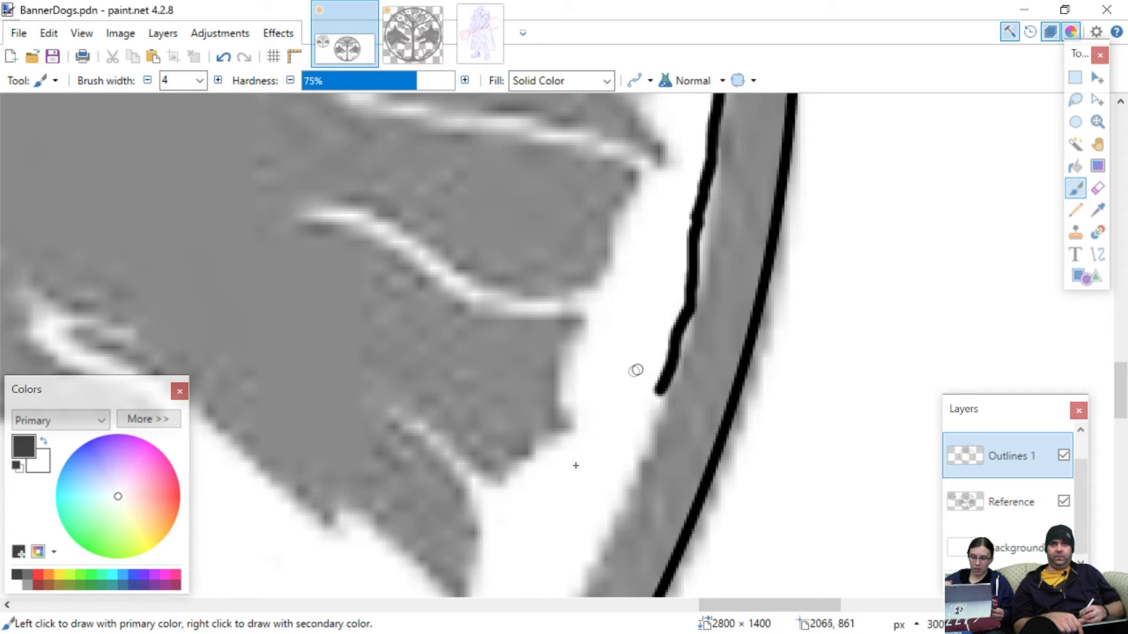
# - Extend the outline down the ring's right inner edge, to about halfway down the right wolf's lowest pointed fur tuft
pyautogui.scroll(-5, 609, 407)
pyautogui.hscroll(-3, 614, 396)
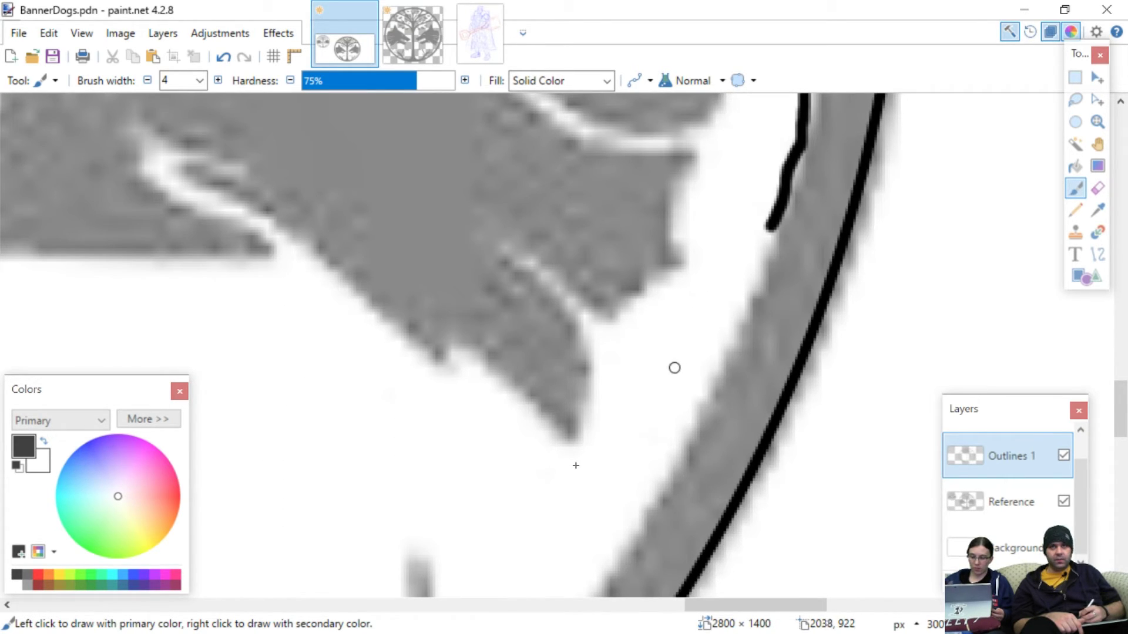
pyautogui.hscroll(9, 664, 368)
pyautogui.moveTo(619, 357); pyautogui.dragTo(731, 356)
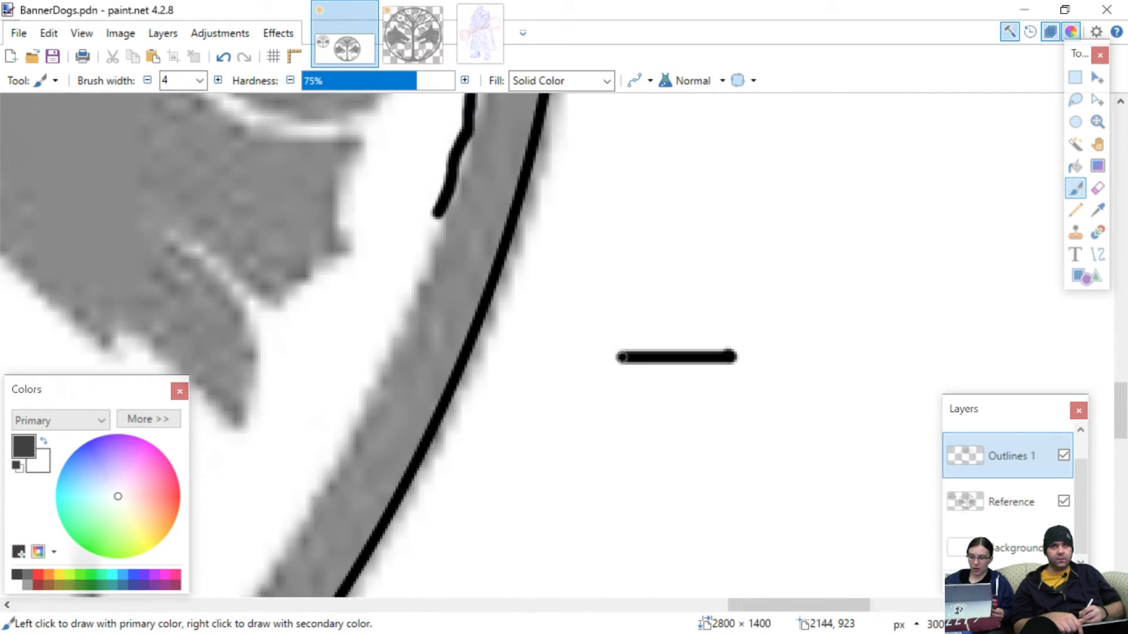
pyautogui.hscroll(-3, 622, 352)
pyautogui.hotkey('ctrl', 'z')
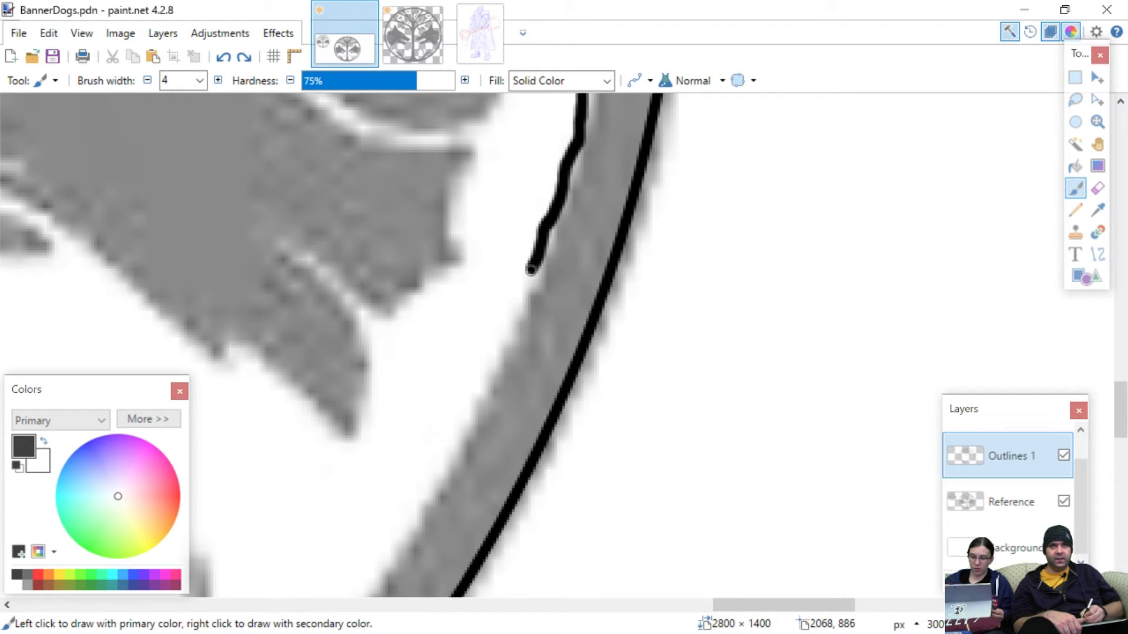
pyautogui.moveTo(511, 322); pyautogui.dragTo(504, 350)
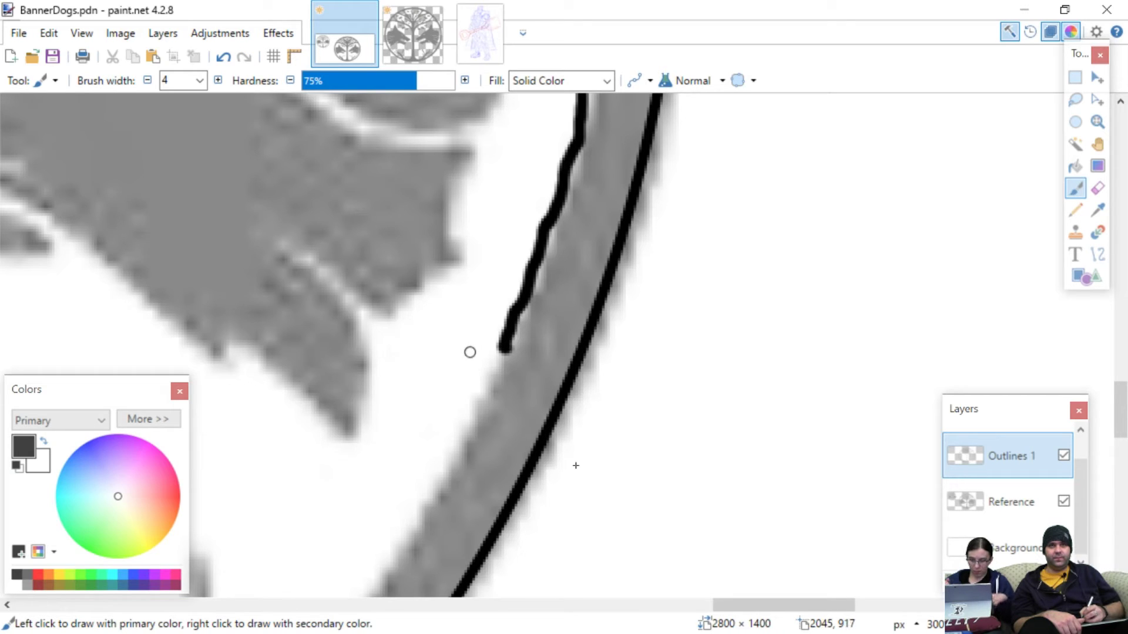
# - Trace the ring's right inner edge past the lowest fur tip, to beside the upper part of the detached thin curved twig
pyautogui.scroll(-3, 470, 352)
pyautogui.hscroll(-5, 471, 347)
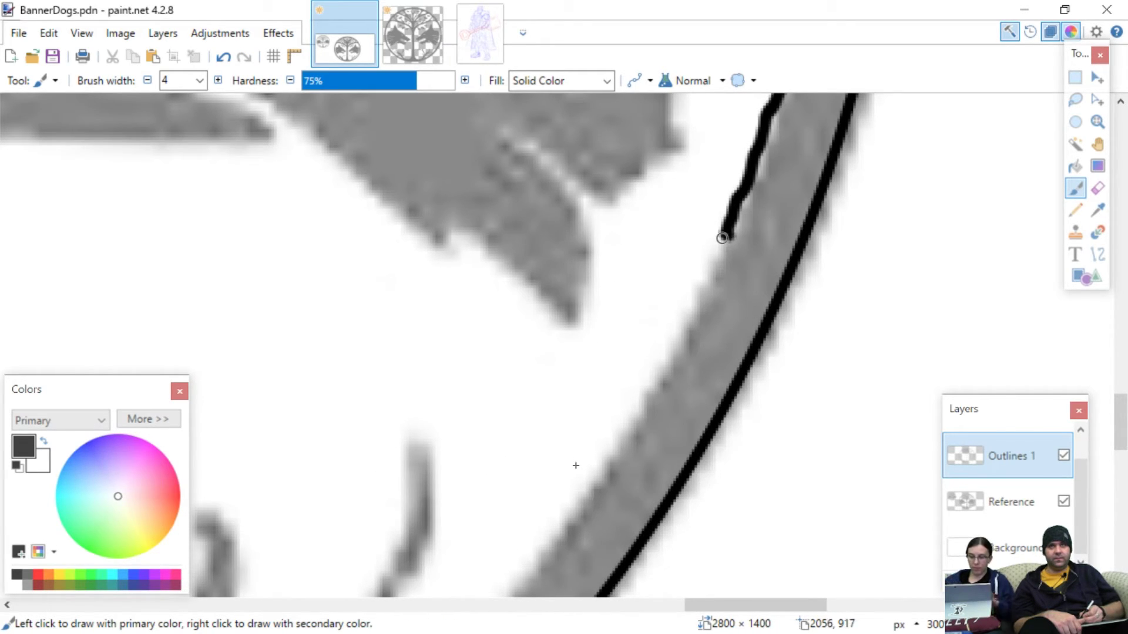
pyautogui.moveTo(722, 238); pyautogui.dragTo(661, 359)
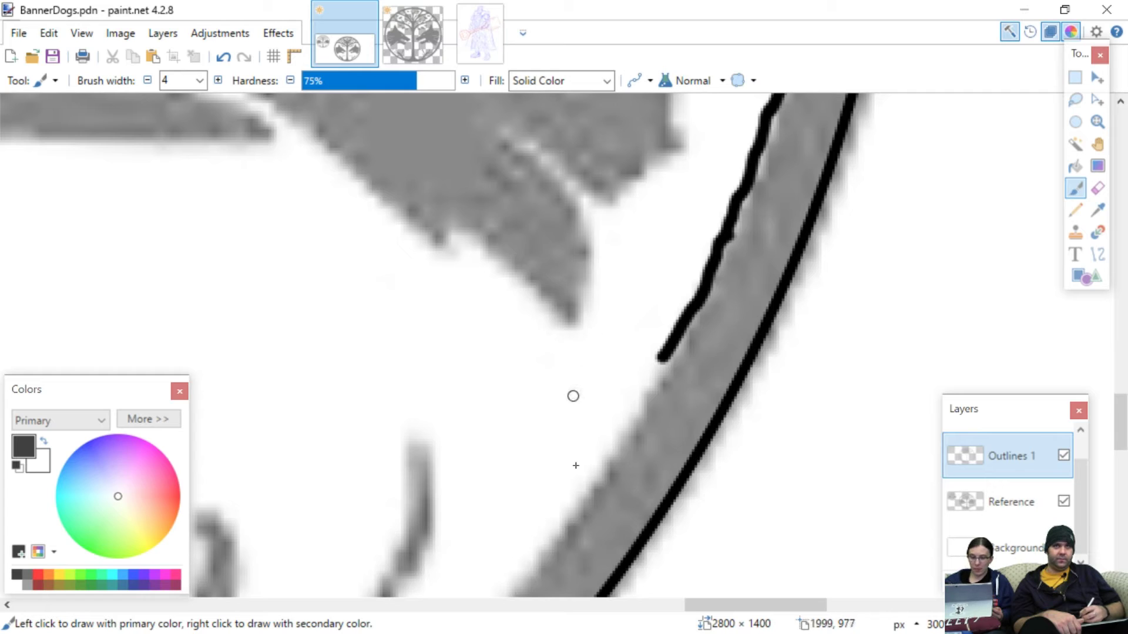
pyautogui.scroll(-5, 535, 415)
pyautogui.hscroll(3, 532, 383)
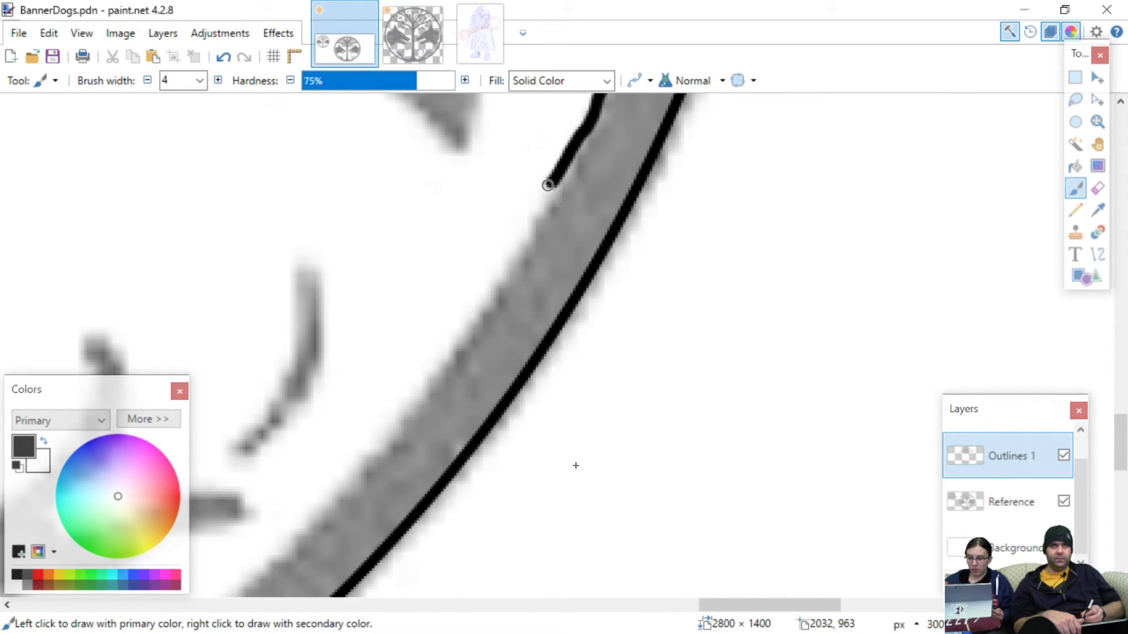
pyautogui.moveTo(548, 184); pyautogui.dragTo(468, 309)
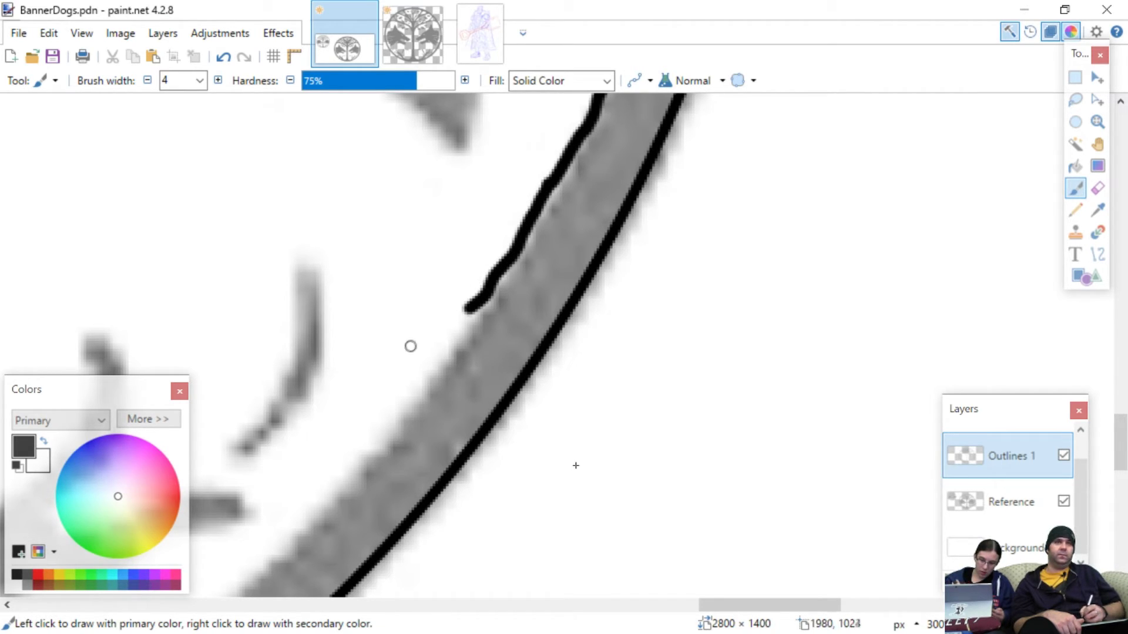
# - Continue the black line down the ring's inner edge, to beside the outer tip of the short lower branch
pyautogui.moveTo(416, 345); pyautogui.dragTo(602, 297)
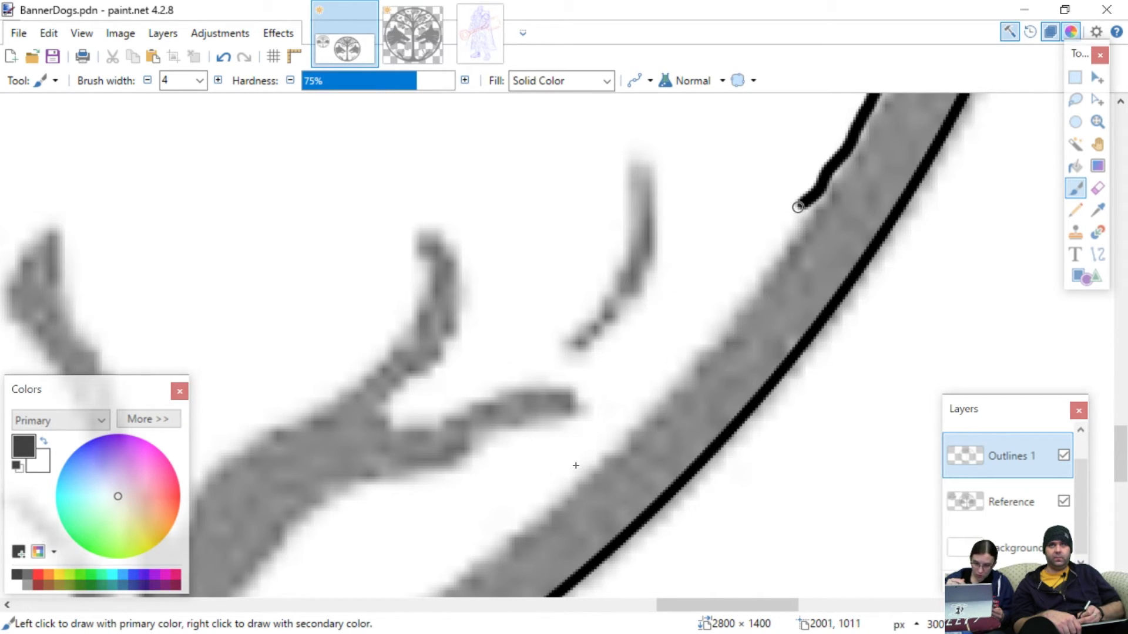
pyautogui.moveTo(798, 212)
pyautogui.mouseDown()
pyautogui.moveTo(751, 293)
pyautogui.moveTo(697, 319)
pyautogui.mouseUp()
pyautogui.hotkey('ctrl', 'z')
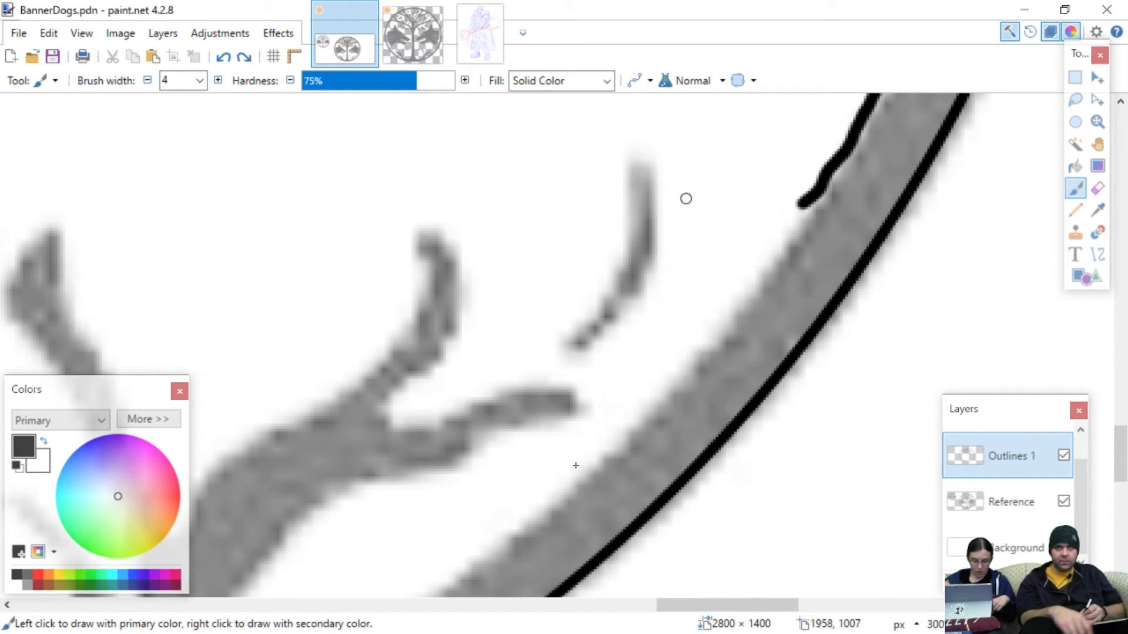
pyautogui.moveTo(796, 208); pyautogui.dragTo(722, 318)
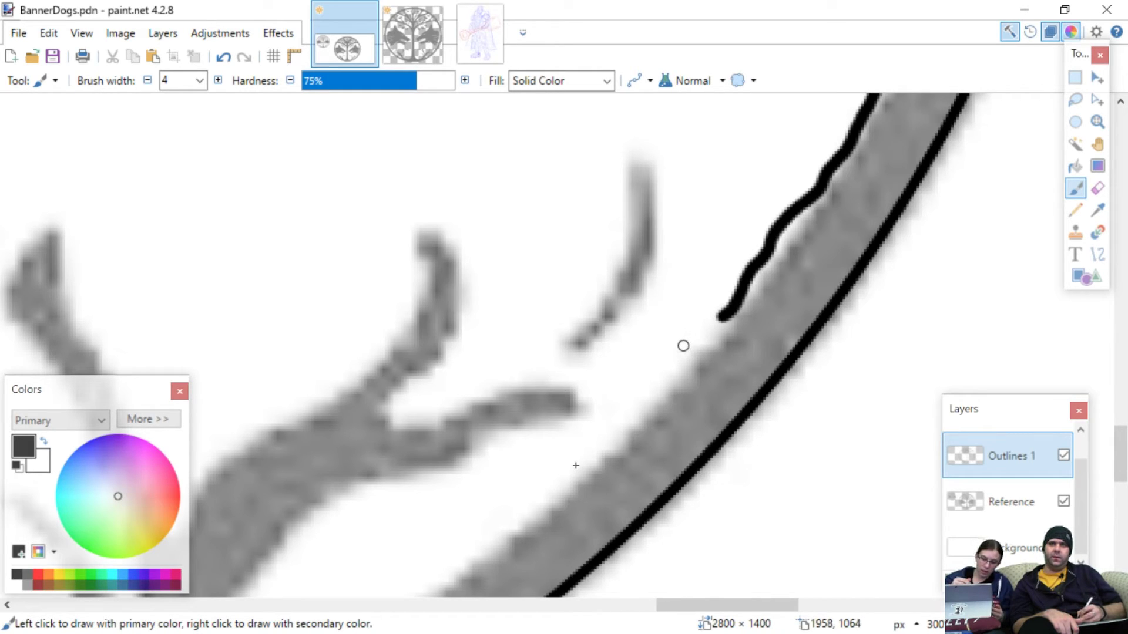
pyautogui.hscroll(5, 657, 358)
pyautogui.scroll(-1, 658, 358)
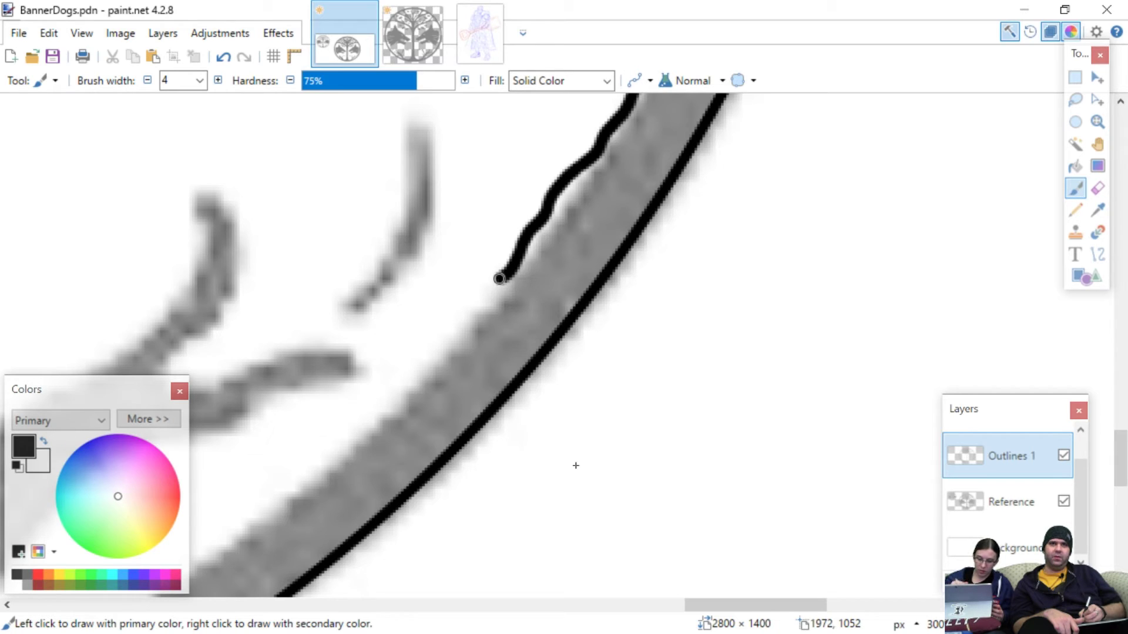
pyautogui.moveTo(499, 279); pyautogui.dragTo(414, 367)
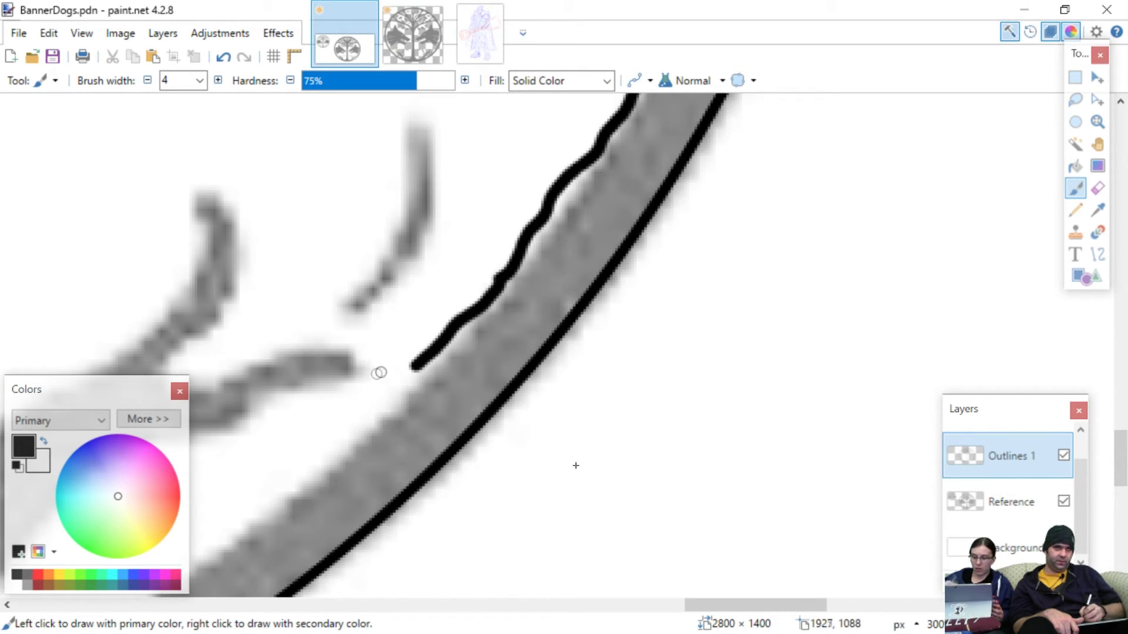
# - Extend the inner ring outline below the short branch, to about midway along the white gap between branch and ring
pyautogui.scroll(-3, 363, 382)
pyautogui.hscroll(-10, 368, 355)
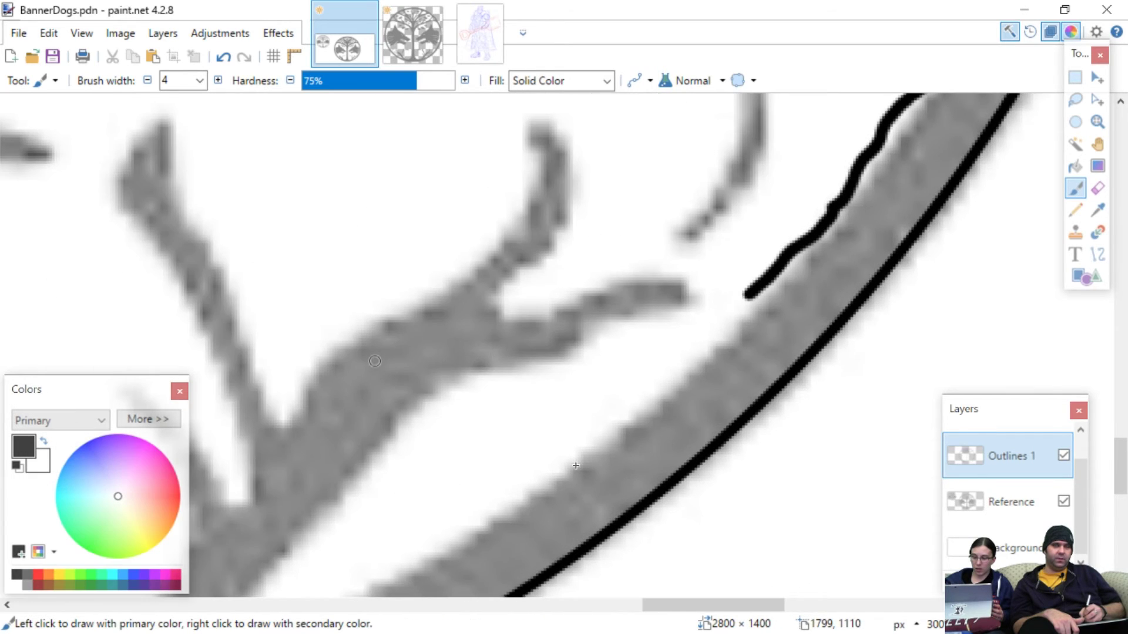
pyautogui.scroll(-2, 375, 350)
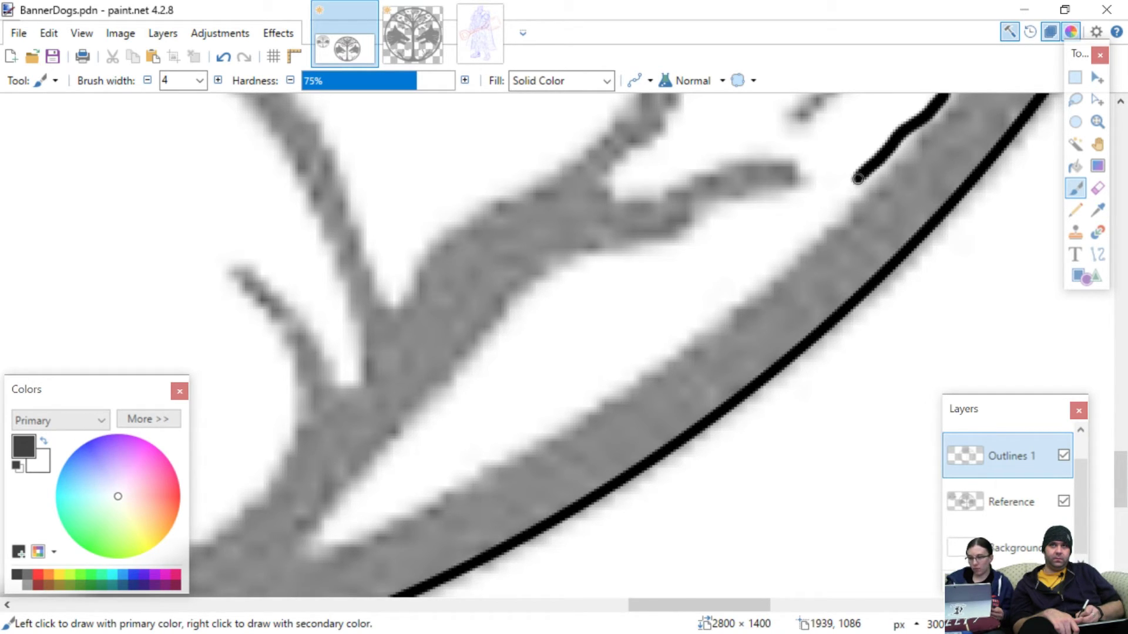
pyautogui.moveTo(844, 200); pyautogui.dragTo(744, 278)
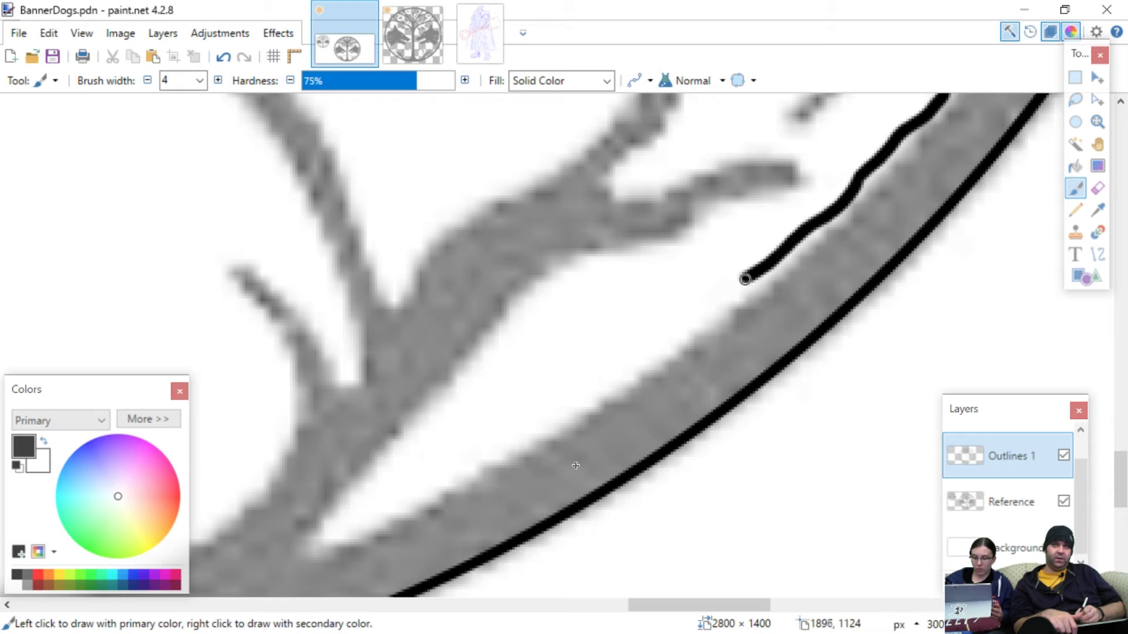
pyautogui.hotkey('ctrl', 'z')
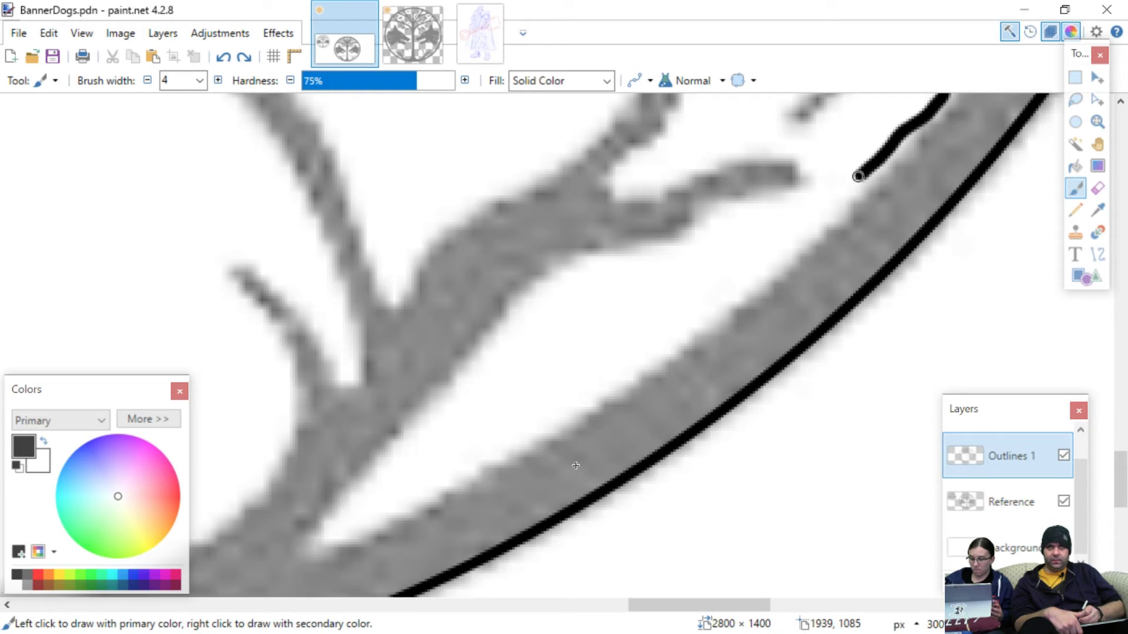
pyautogui.moveTo(853, 190); pyautogui.dragTo(682, 332)
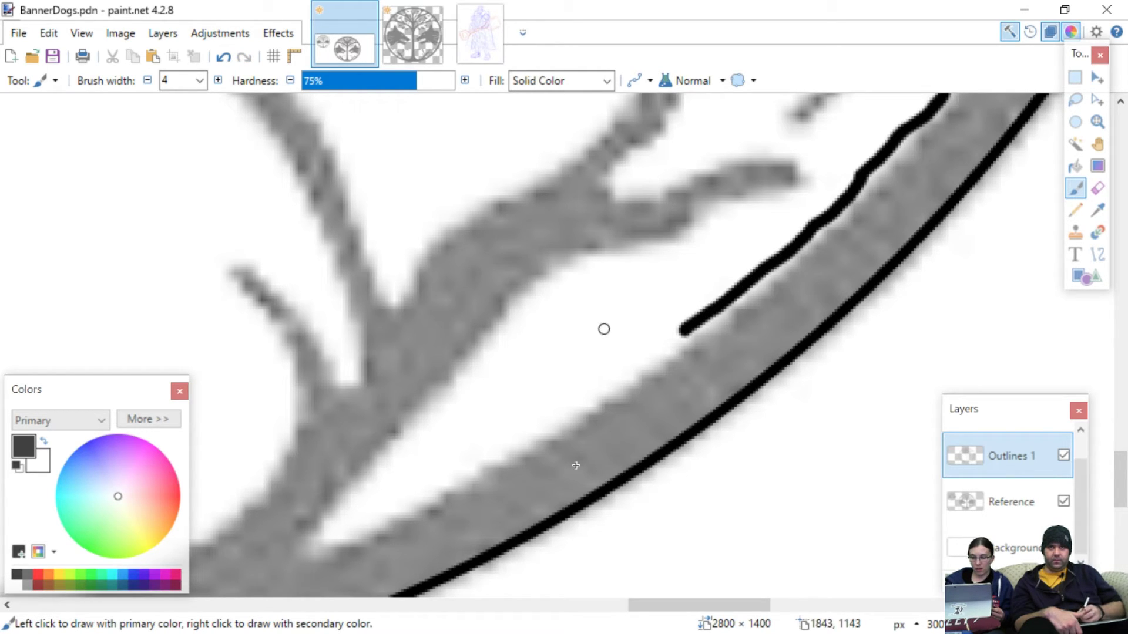
# - Outline the white gap's pointed lower corner and trace the ring's inner edge from there back up toward the open line end
pyautogui.scroll(-3, 576, 466)
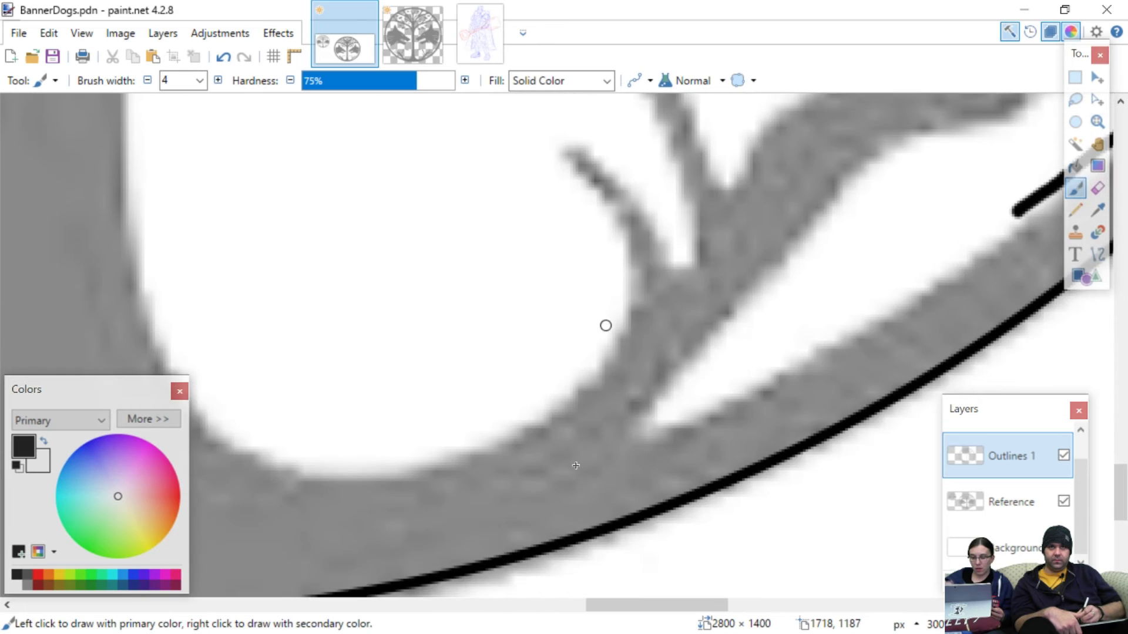
pyautogui.hscroll(3, 576, 466)
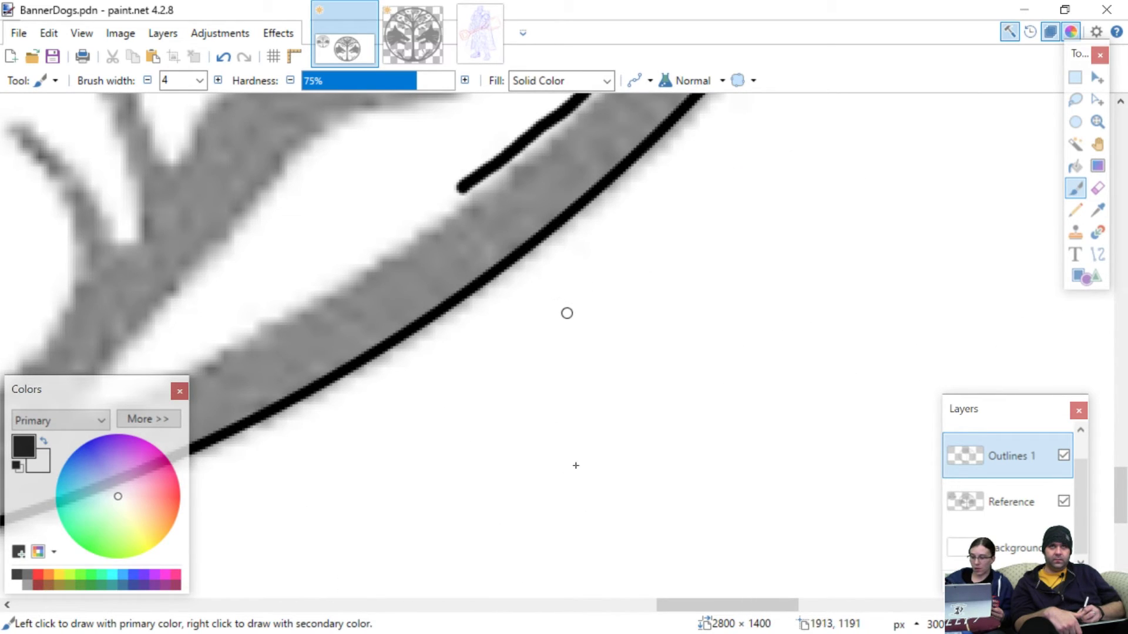
pyautogui.hscroll(-2, 576, 466)
pyautogui.hscroll(-3, 576, 466)
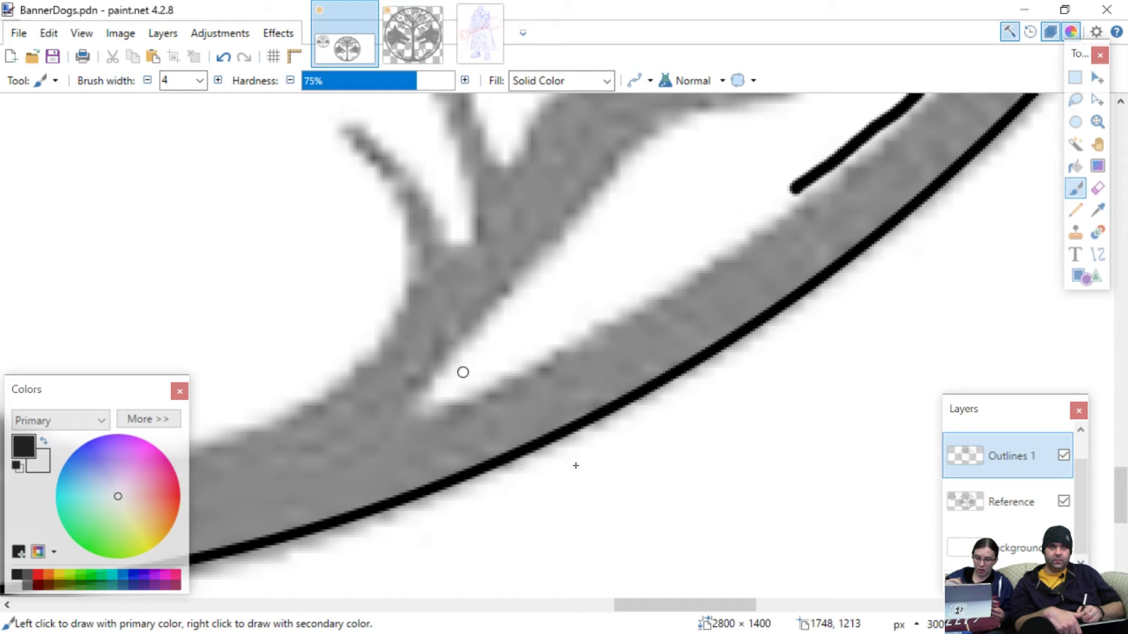
pyautogui.click(447, 374)
pyautogui.moveTo(440, 393)
pyautogui.mouseDown()
pyautogui.moveTo(463, 396)
pyautogui.moveTo(575, 340)
pyautogui.mouseUp()
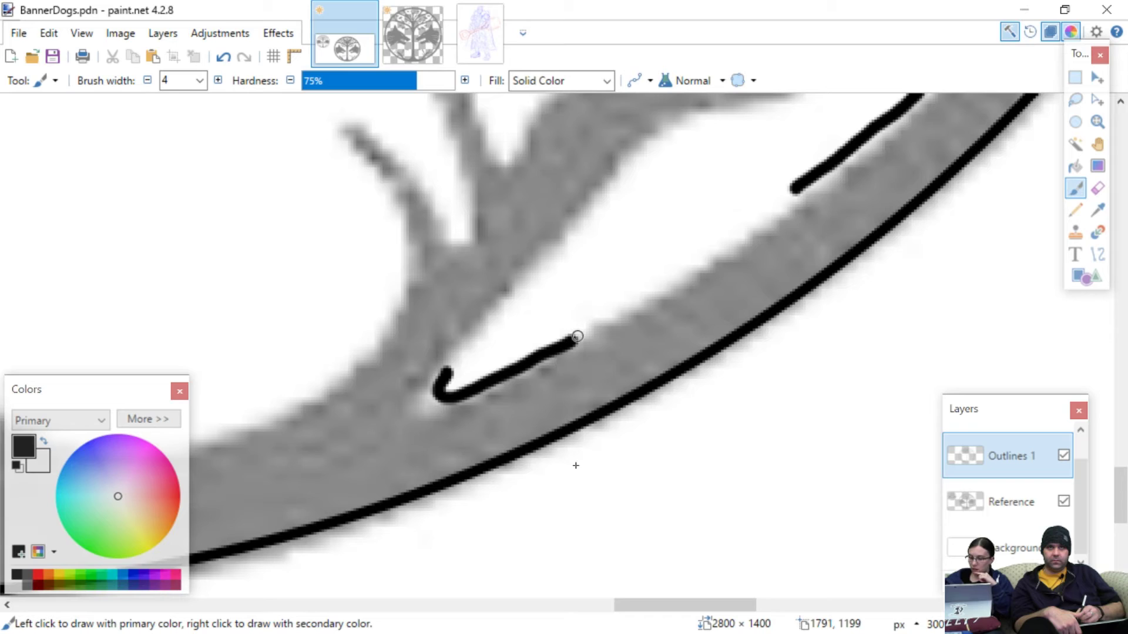
pyautogui.moveTo(576, 339); pyautogui.dragTo(687, 277)
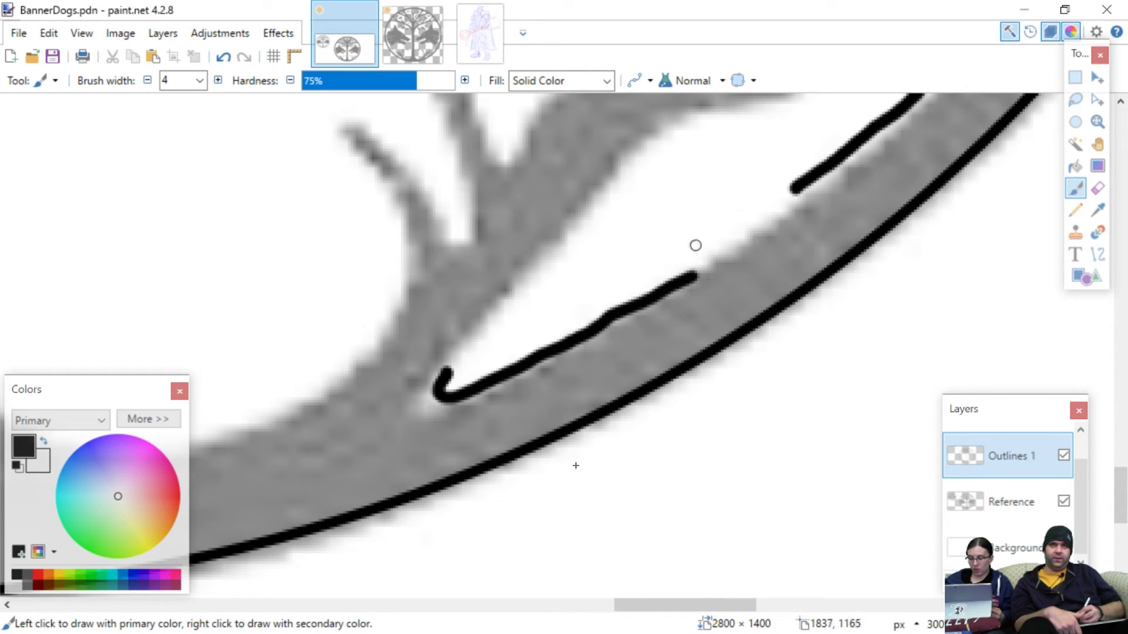
# - Join the two open ends of the inner ring outline along the white gap below the branch
pyautogui.scroll(1, 705, 243)
pyautogui.hscroll(6, 705, 244)
pyautogui.scroll(1, 707, 259)
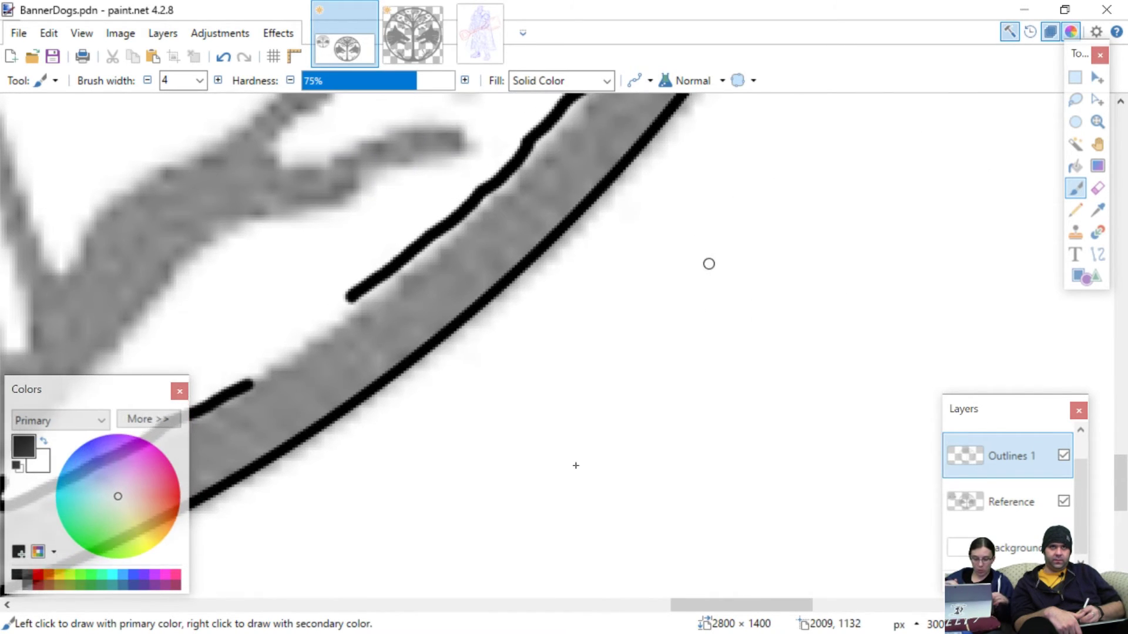
pyautogui.hscroll(-3, 706, 259)
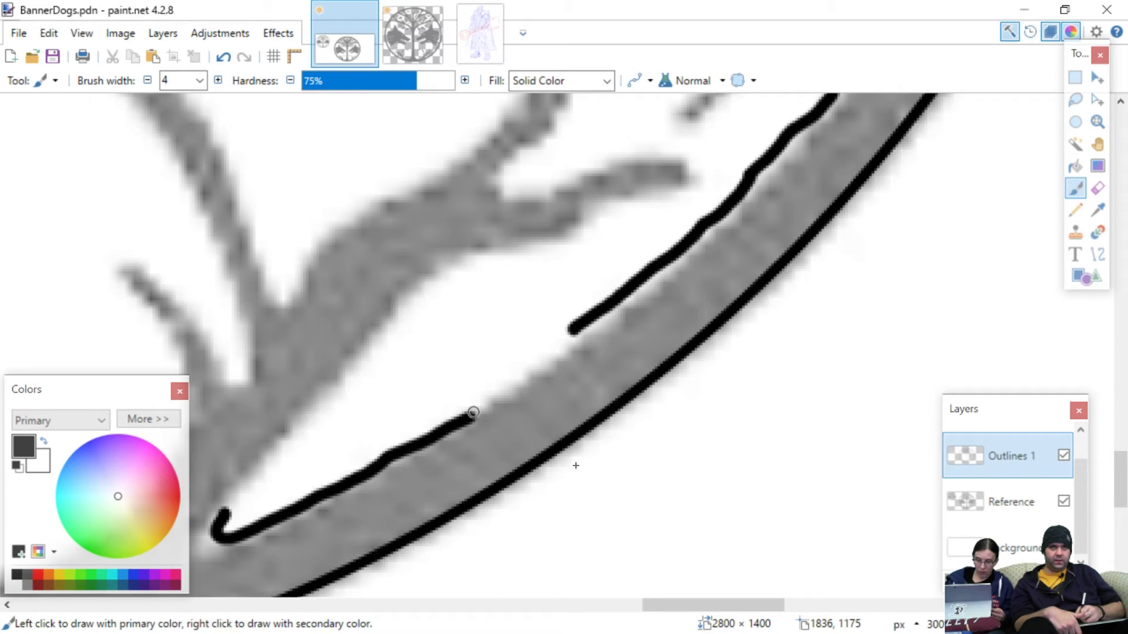
pyautogui.moveTo(476, 411)
pyautogui.mouseDown()
pyautogui.moveTo(573, 332)
pyautogui.moveTo(589, 348)
pyautogui.moveTo(561, 327)
pyautogui.mouseUp()
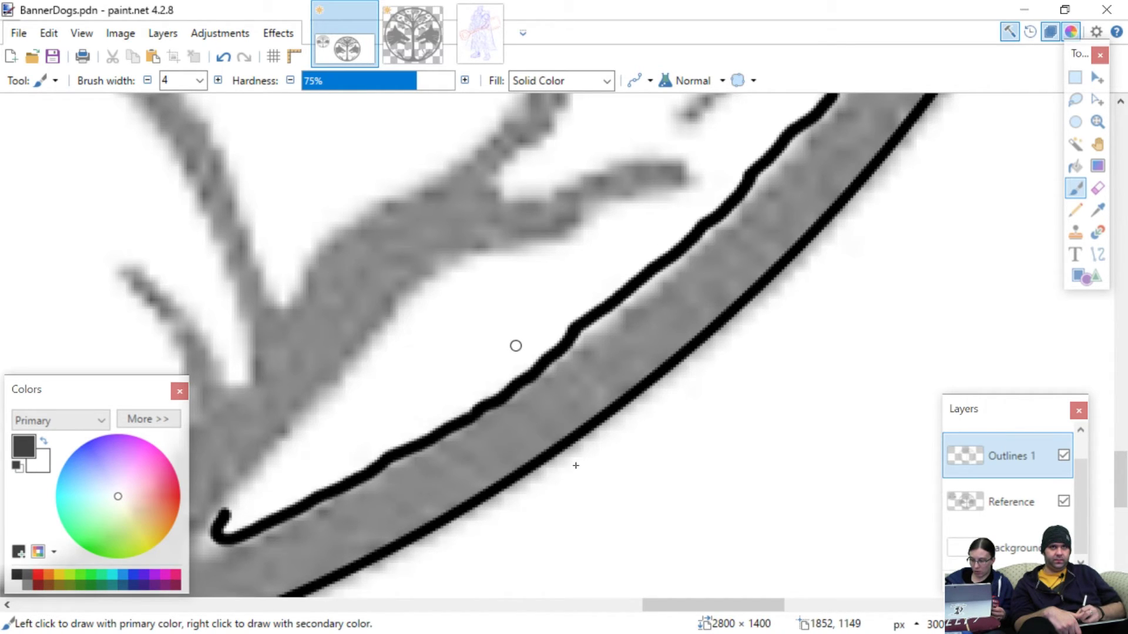
# - Start outlining the branch's lower edge, from the white gap's pointed corner up to just below the twig fork
pyautogui.hscroll(-5, 504, 346)
pyautogui.scroll(-2, 517, 335)
pyautogui.scroll(-2, 522, 327)
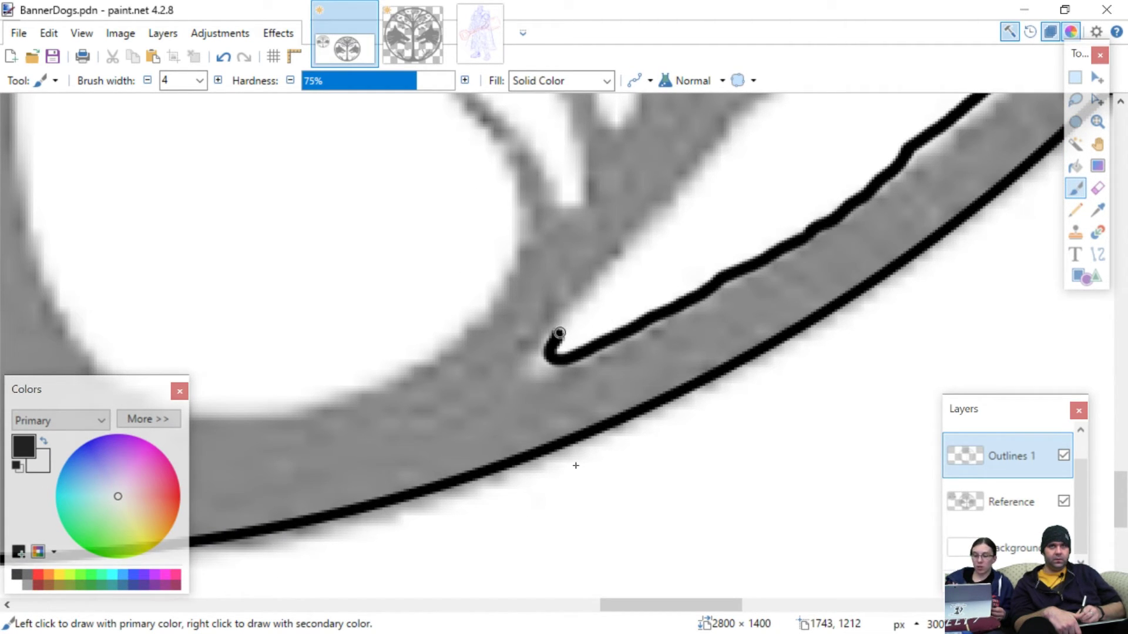
pyautogui.moveTo(567, 320); pyautogui.dragTo(620, 262)
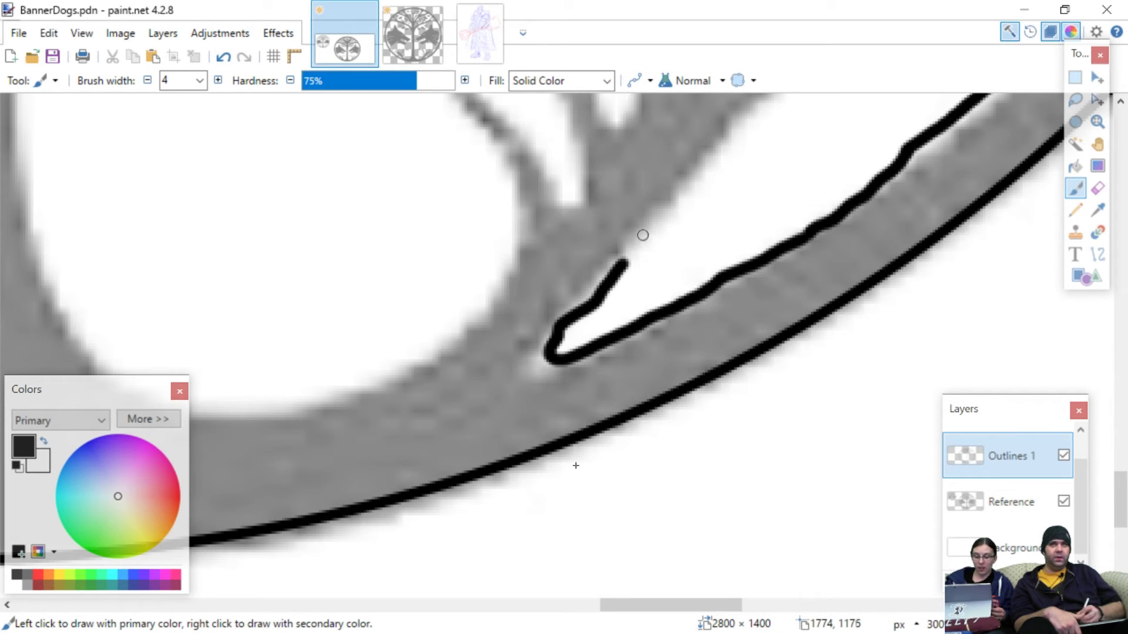
# - Trace the branch's underside up to its outer tip, around the tip and back into the fork with the upright twig
pyautogui.hscroll(5, 642, 234)
pyautogui.scroll(2, 632, 265)
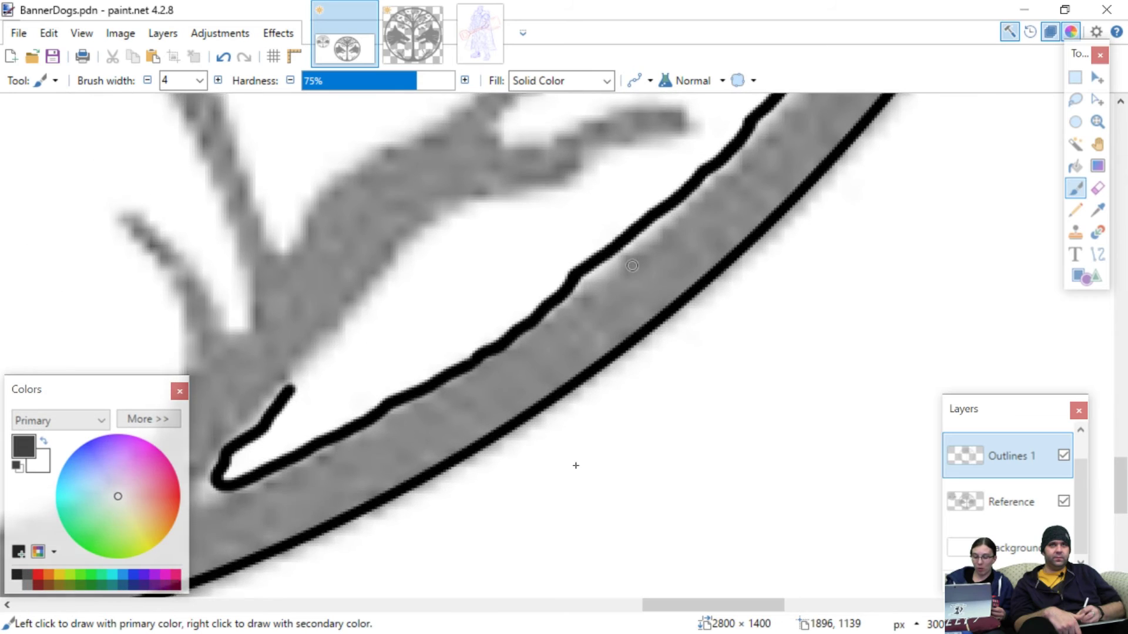
pyautogui.hscroll(-2, 632, 265)
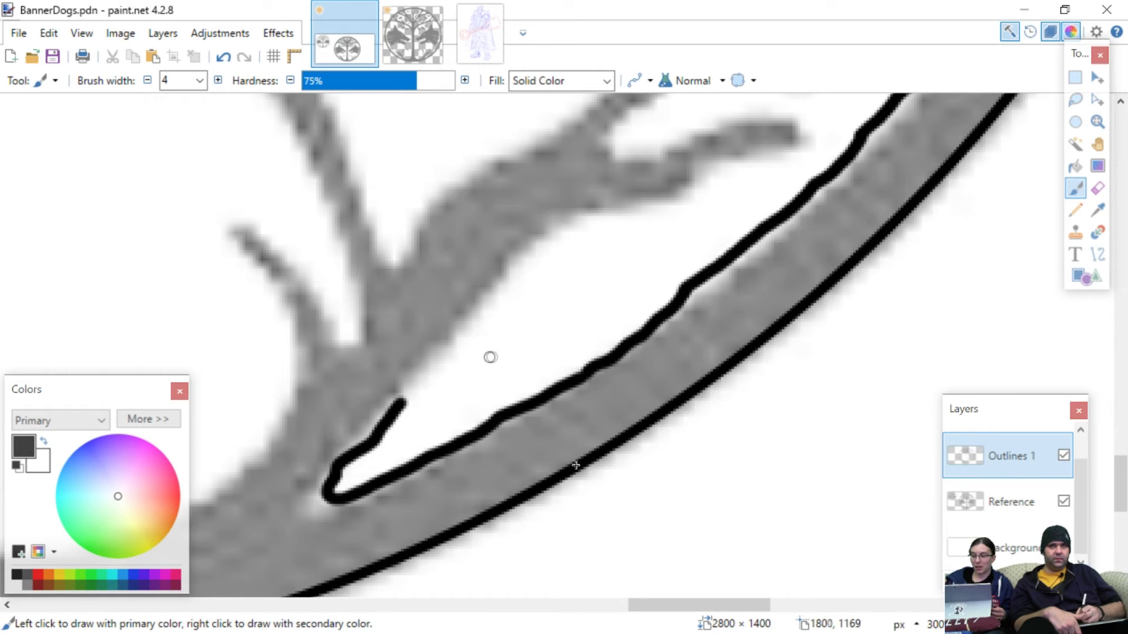
pyautogui.moveTo(404, 400); pyautogui.dragTo(409, 401)
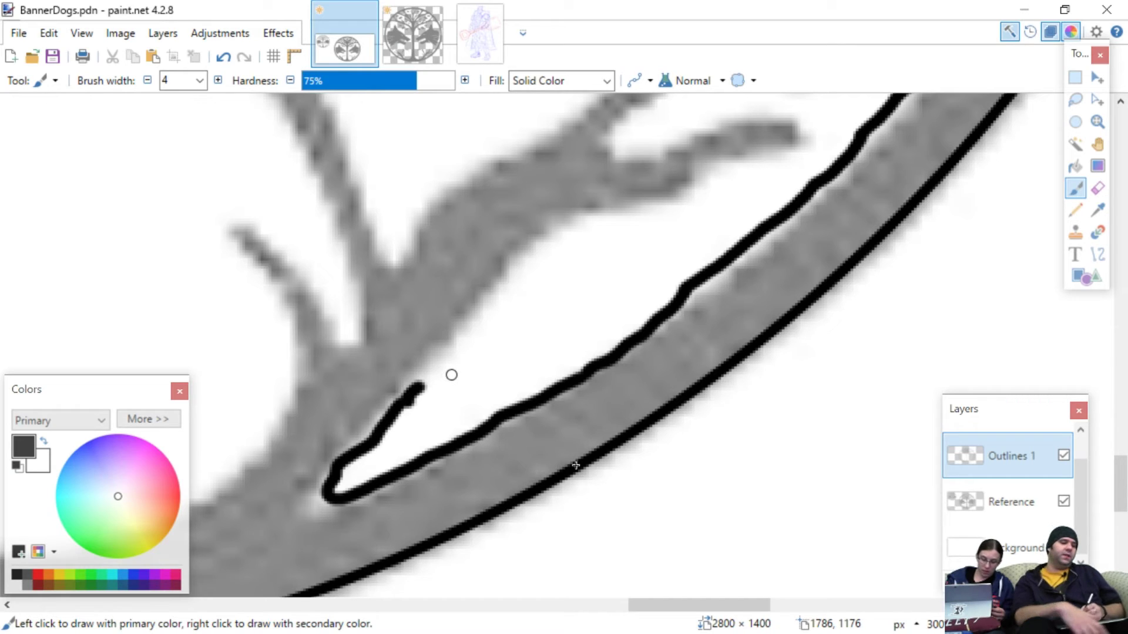
pyautogui.hotkey('ctrl', 'z')
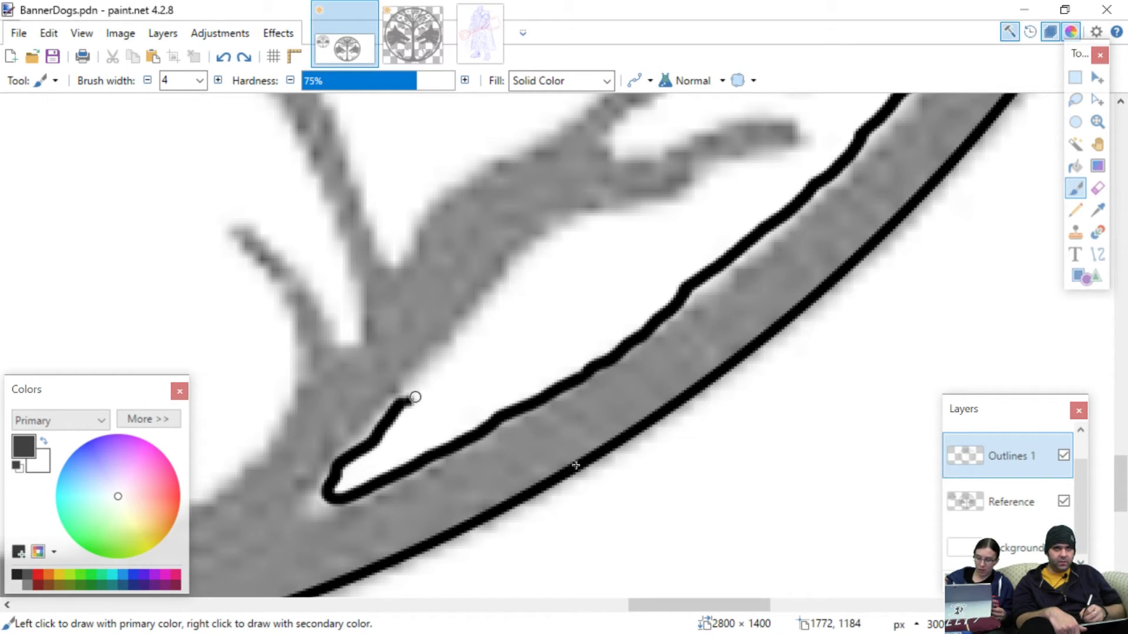
pyautogui.moveTo(406, 399)
pyautogui.mouseDown()
pyautogui.moveTo(538, 251)
pyautogui.moveTo(691, 198)
pyautogui.moveTo(713, 176)
pyautogui.moveTo(795, 151)
pyautogui.moveTo(806, 132)
pyautogui.moveTo(745, 117)
pyautogui.moveTo(613, 150)
pyautogui.moveTo(607, 136)
pyautogui.moveTo(676, 101)
pyautogui.mouseUp()
# - Delete the stray vertical line running up from the outline at the upright twig's base, using a narrow rectangular selection
pyautogui.scroll(4, 664, 102)
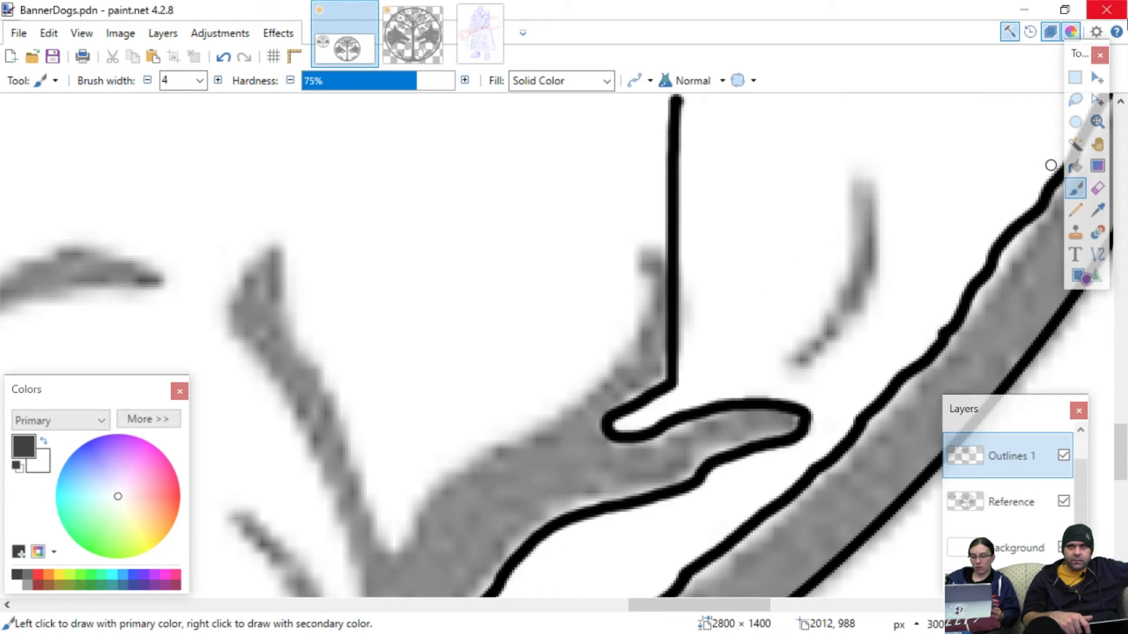
pyautogui.click(1075, 77)
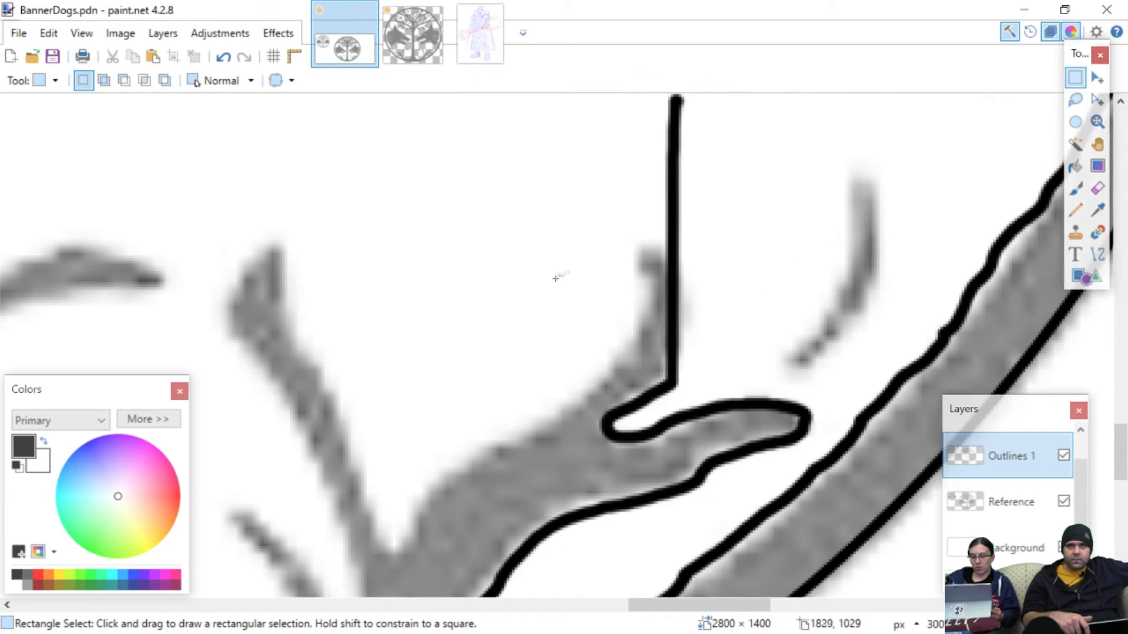
pyautogui.moveTo(692, 392)
pyautogui.mouseDown()
pyautogui.moveTo(658, 104)
pyautogui.moveTo(656, 298)
pyautogui.mouseUp()
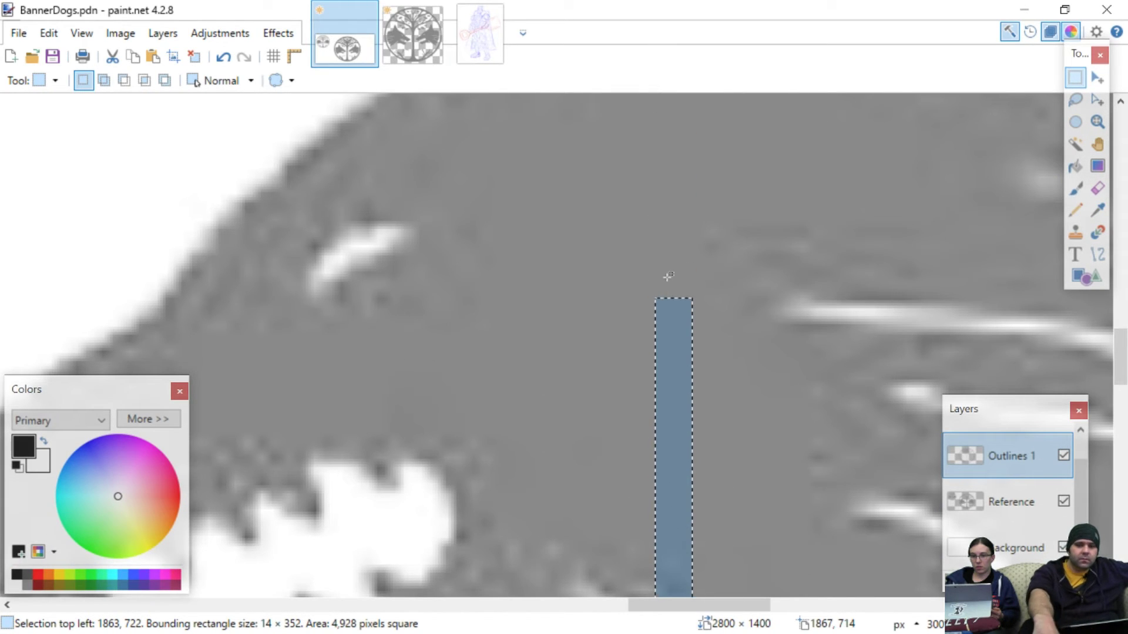
pyautogui.click(668, 276)
pyautogui.scroll(-10, 668, 281)
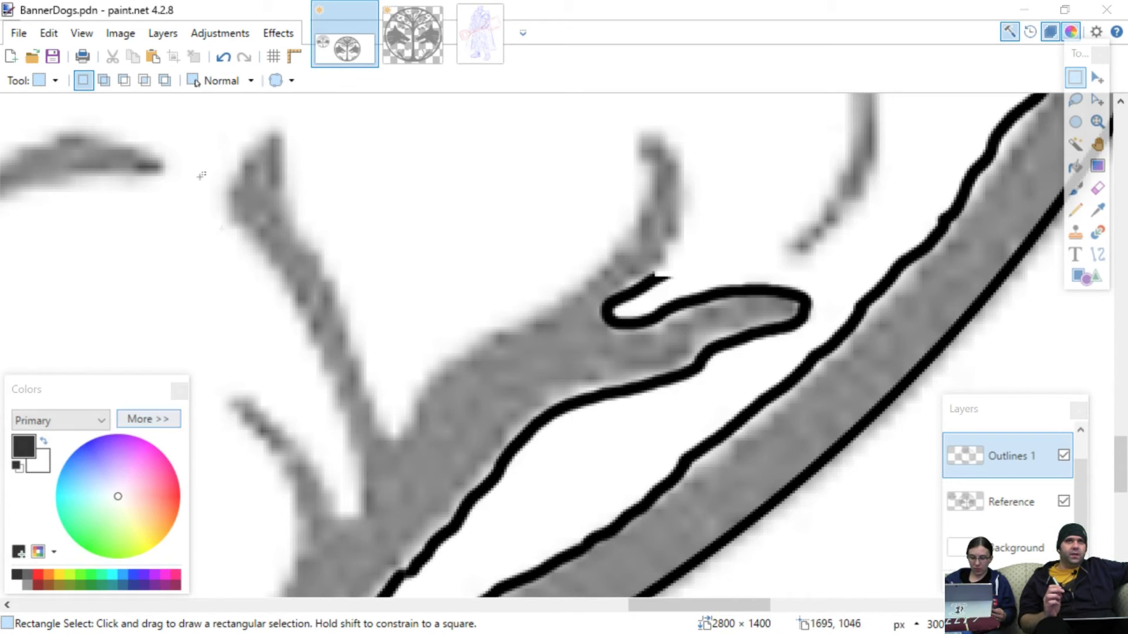
pyautogui.click(630, 255)
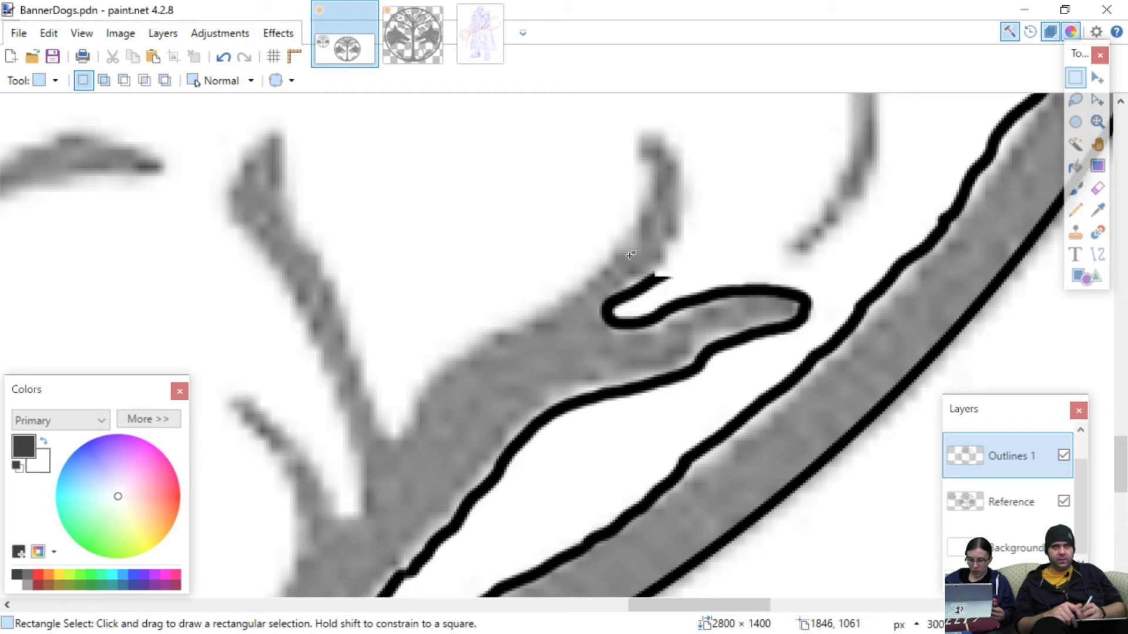
# - Outline the upright twig with the paintbrush, from the fork up its outer edge, around the tip and partway down its inner edge
pyautogui.hscroll(5, 631, 255)
pyautogui.scroll(2, 631, 255)
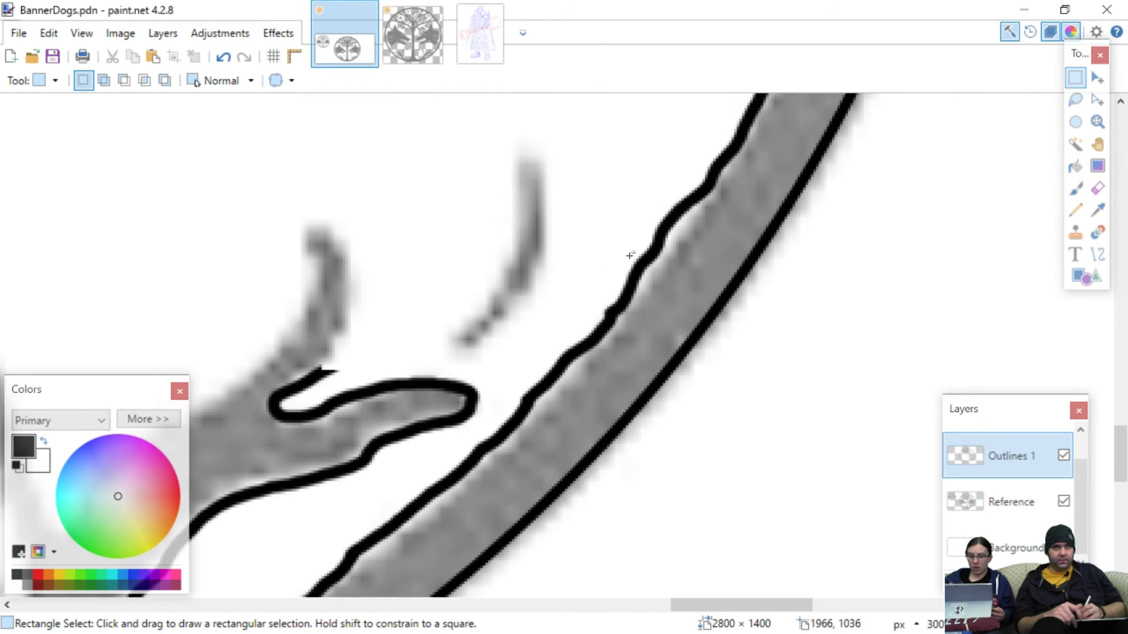
pyautogui.scroll(2, 630, 255)
pyautogui.hscroll(-4, 631, 255)
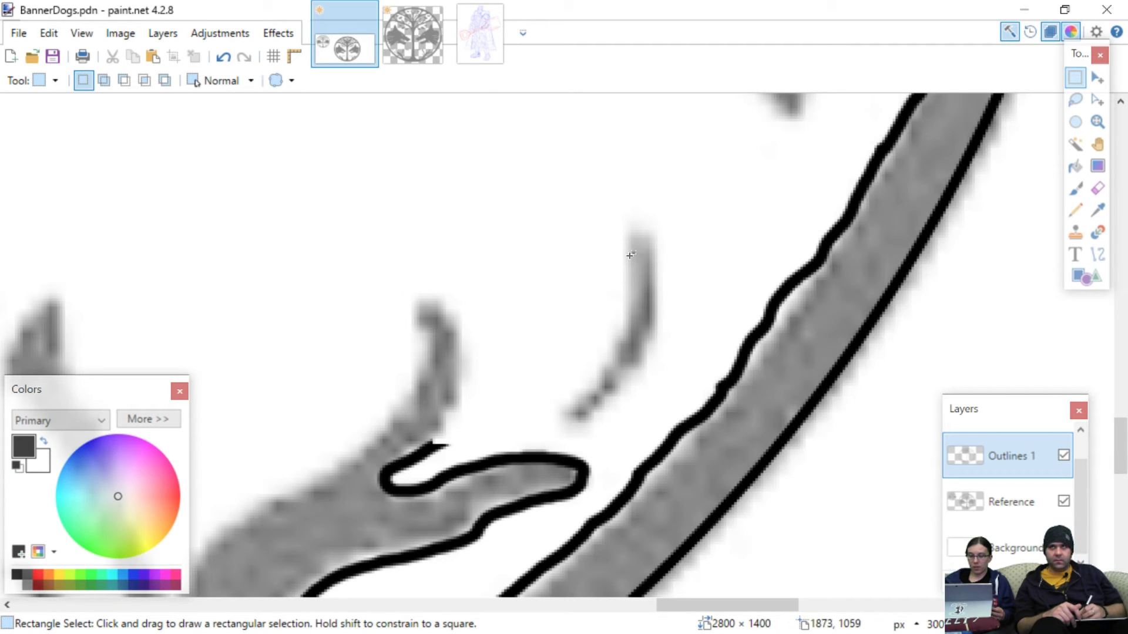
pyautogui.click(1077, 189)
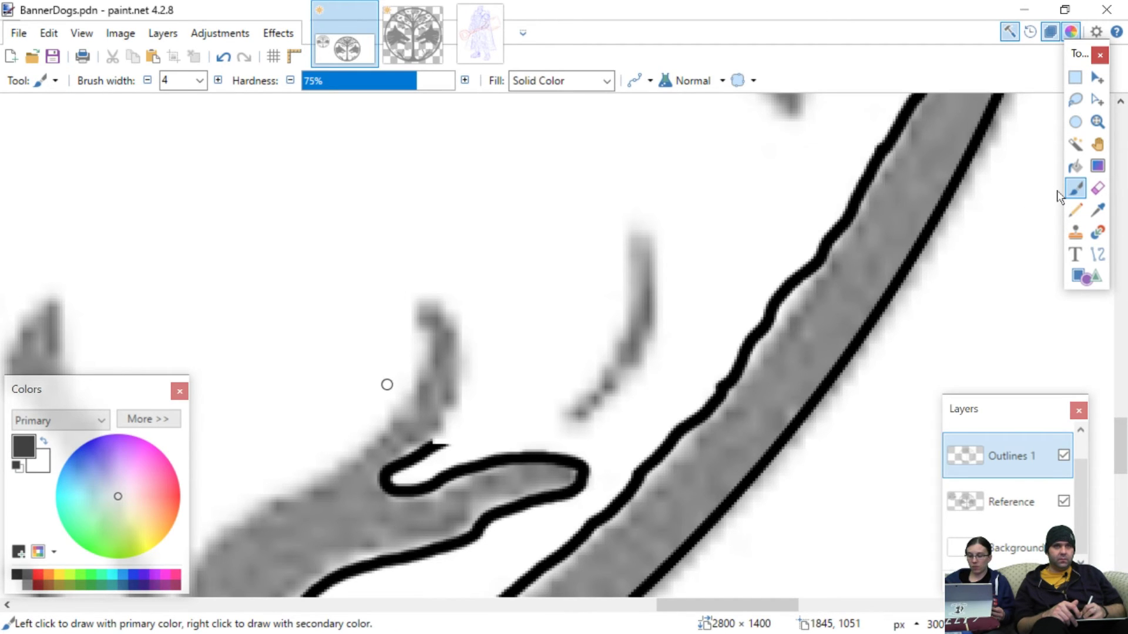
pyautogui.scroll(-3, 384, 369)
pyautogui.scroll(-1, 383, 369)
pyautogui.hscroll(5, 384, 370)
pyautogui.hscroll(-6, 393, 360)
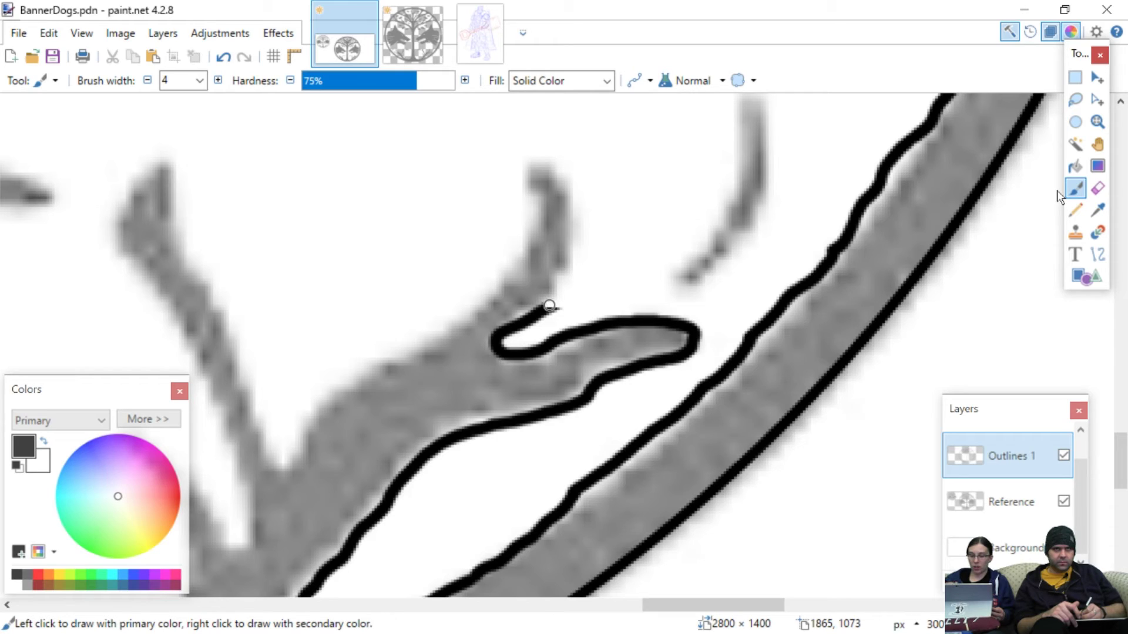
pyautogui.moveTo(548, 307)
pyautogui.mouseDown()
pyautogui.moveTo(566, 298)
pyautogui.moveTo(579, 249)
pyautogui.moveTo(574, 186)
pyautogui.moveTo(555, 171)
pyautogui.moveTo(518, 167)
pyautogui.moveTo(535, 205)
pyautogui.moveTo(509, 261)
pyautogui.mouseUp()
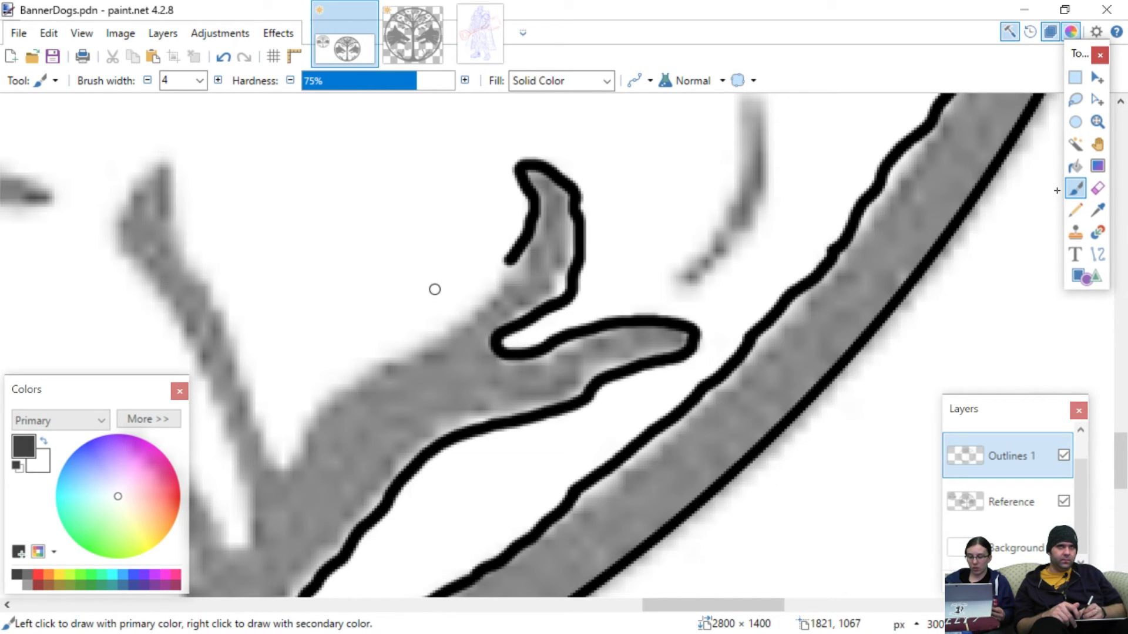
# - Trace the branch's upper edge down into the V-shaped fork and outline the long slanted twig around its tip and down its far side
pyautogui.scroll(1, 433, 301)
pyautogui.hscroll(-4, 433, 300)
pyautogui.scroll(5, 433, 300)
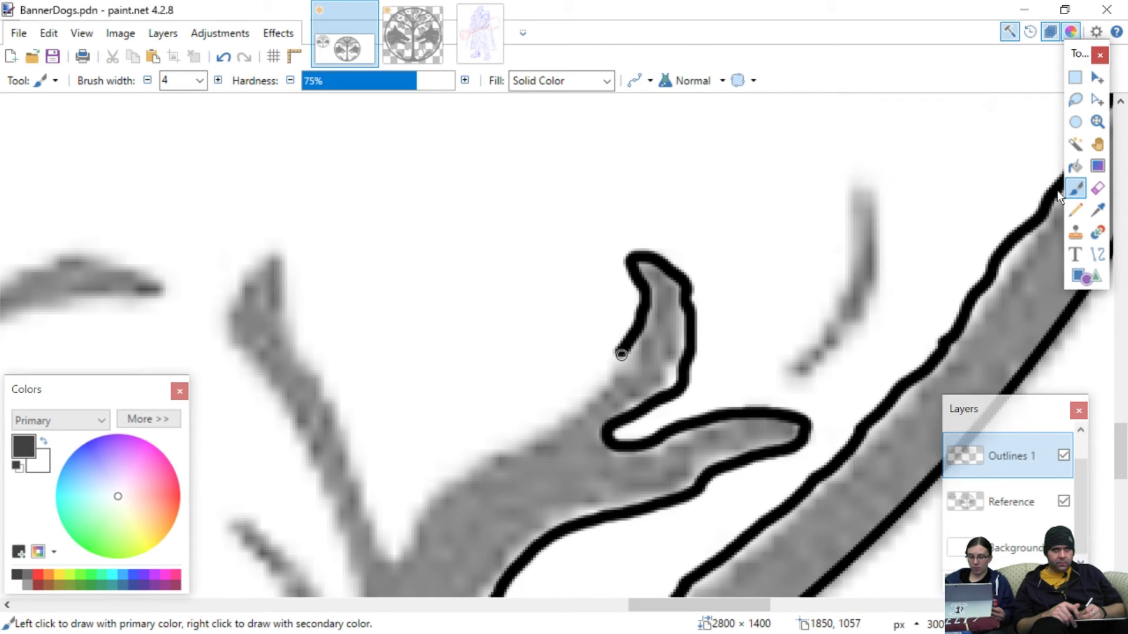
pyautogui.moveTo(620, 354)
pyautogui.mouseDown()
pyautogui.moveTo(560, 415)
pyautogui.moveTo(456, 458)
pyautogui.moveTo(393, 554)
pyautogui.moveTo(364, 472)
pyautogui.mouseUp()
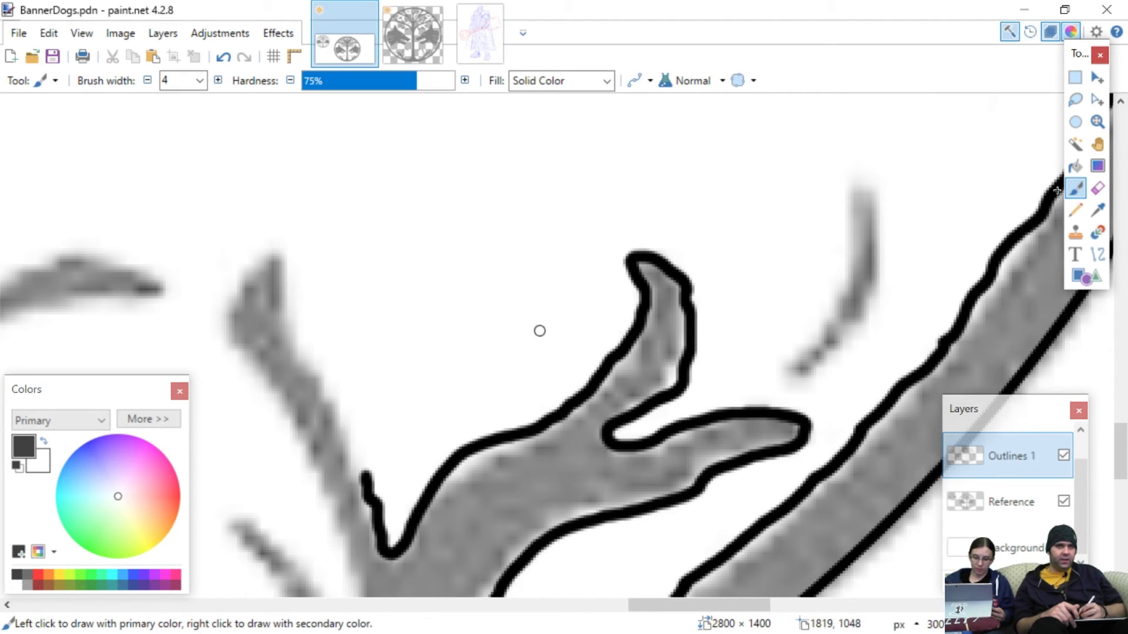
pyautogui.hscroll(-5, 418, 350)
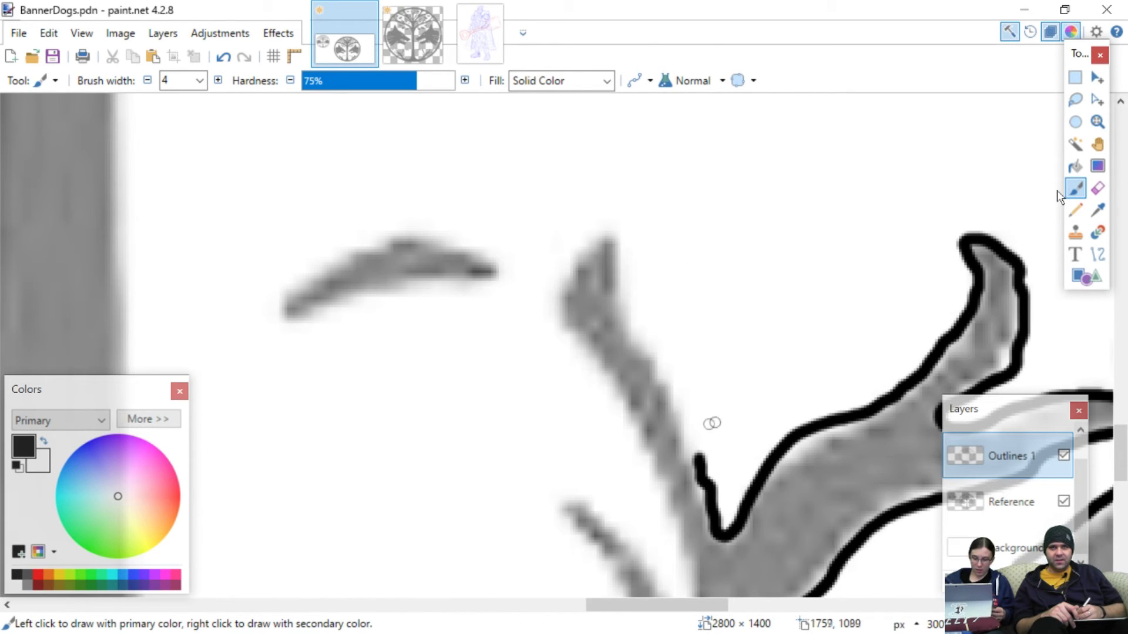
pyautogui.moveTo(697, 455)
pyautogui.mouseDown()
pyautogui.moveTo(635, 324)
pyautogui.moveTo(622, 251)
pyautogui.moveTo(600, 236)
pyautogui.moveTo(583, 242)
pyautogui.moveTo(560, 286)
pyautogui.moveTo(561, 324)
pyautogui.moveTo(635, 418)
pyautogui.moveTo(685, 573)
pyautogui.mouseUp()
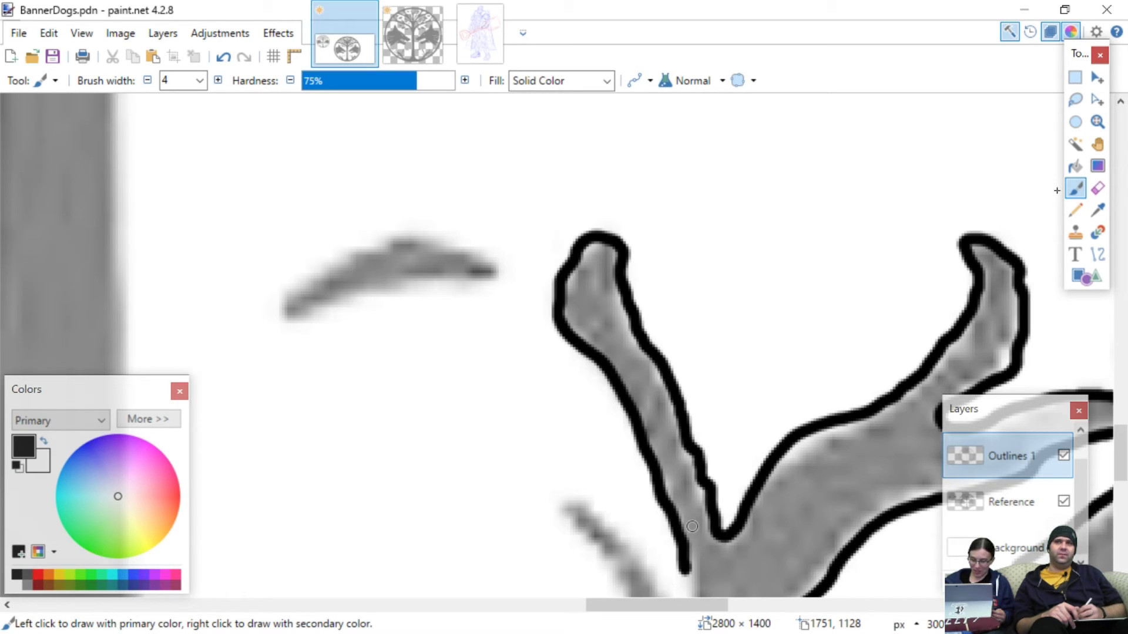
# - Close the narrow fork below the long twig and outline the small curved twig around its tip and down to the branch
pyautogui.scroll(-5, 604, 431)
pyautogui.hscroll(5, 604, 431)
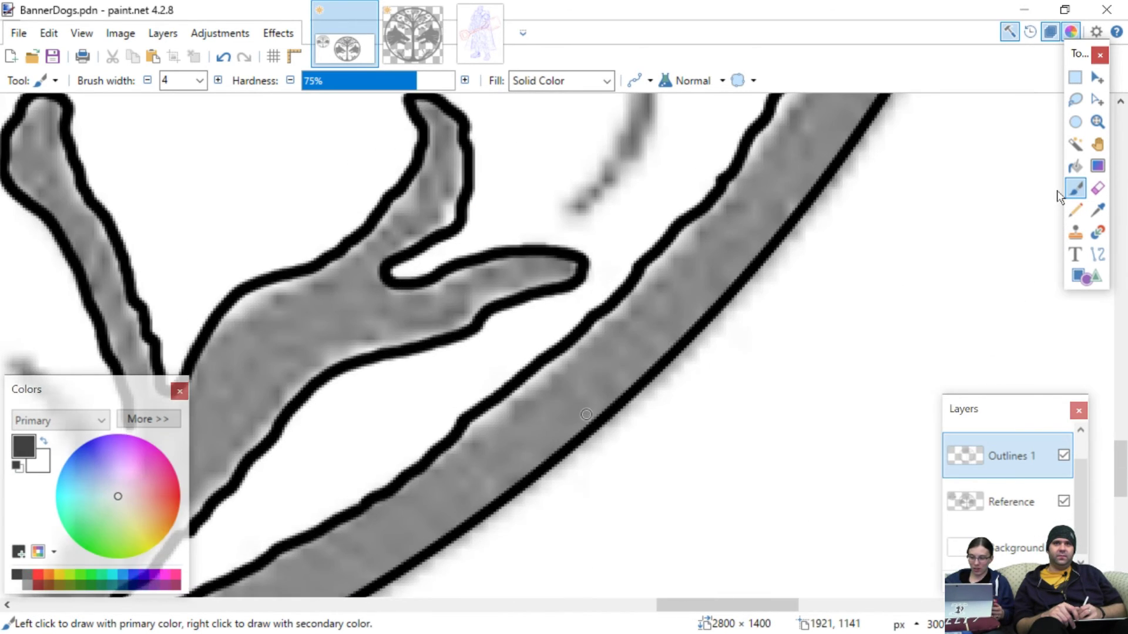
pyautogui.hscroll(-4, 600, 407)
pyautogui.scroll(-1, 600, 407)
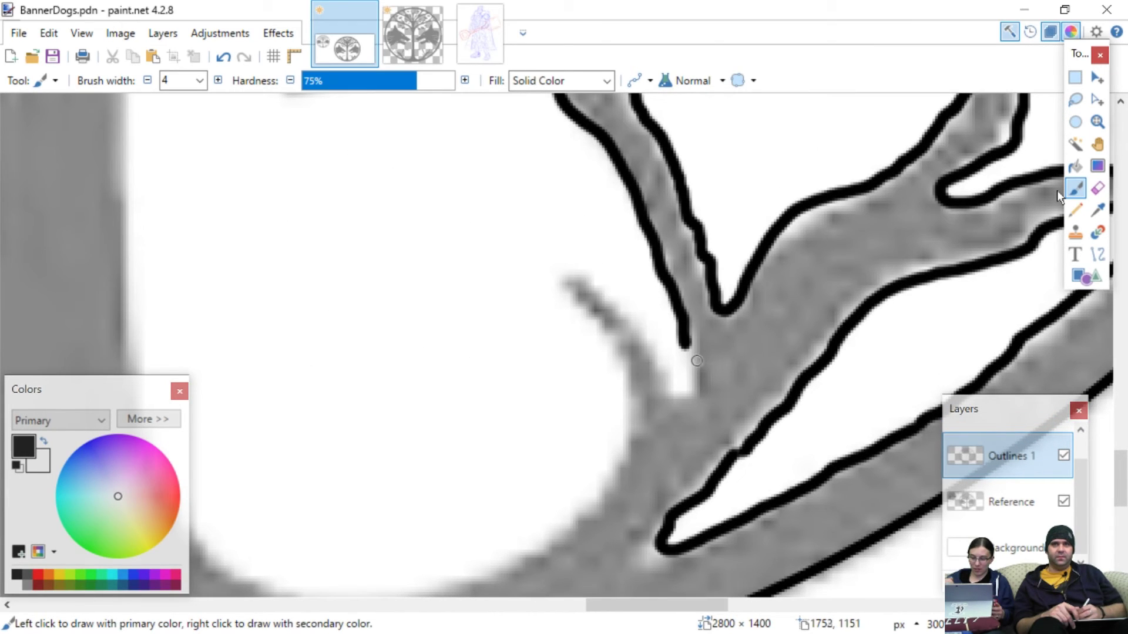
pyautogui.moveTo(685, 343)
pyautogui.mouseDown()
pyautogui.moveTo(692, 385)
pyautogui.moveTo(681, 391)
pyautogui.moveTo(617, 309)
pyautogui.mouseUp()
pyautogui.moveTo(600, 297)
pyautogui.mouseDown()
pyautogui.moveTo(565, 272)
pyautogui.moveTo(565, 293)
pyautogui.moveTo(595, 318)
pyautogui.moveTo(626, 385)
pyautogui.moveTo(631, 430)
pyautogui.moveTo(602, 482)
pyautogui.mouseUp()
pyautogui.scroll(-3, 583, 428)
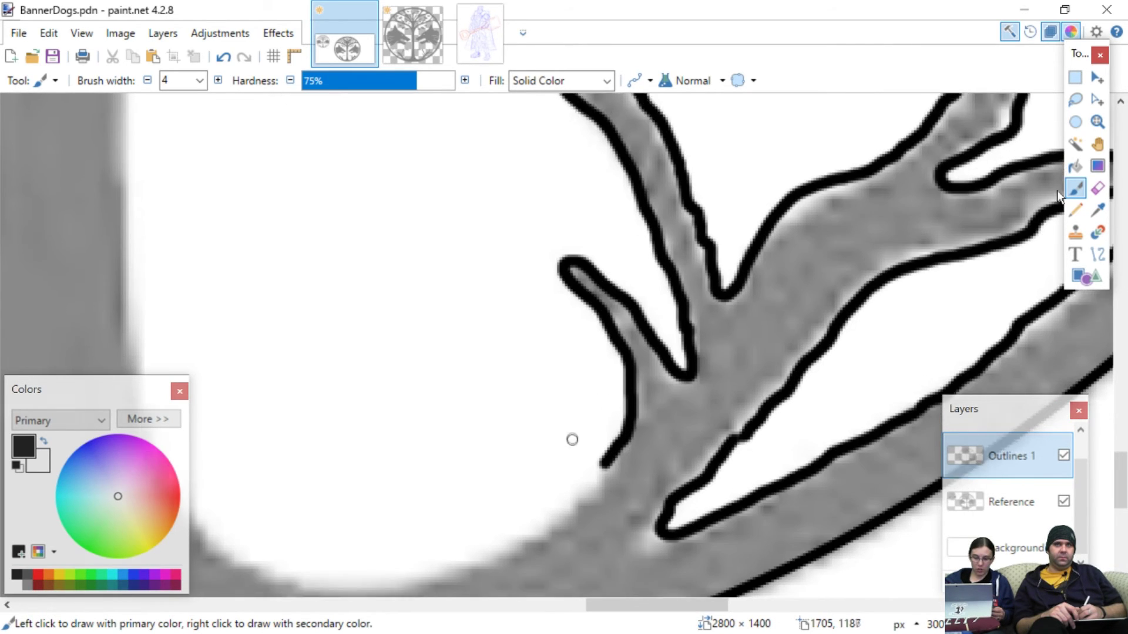
# - Trace the rounded bottom edge of the white area from the small twig's base across to the foot of the trunk
pyautogui.hscroll(-5, 582, 423)
pyautogui.hscroll(3, 578, 415)
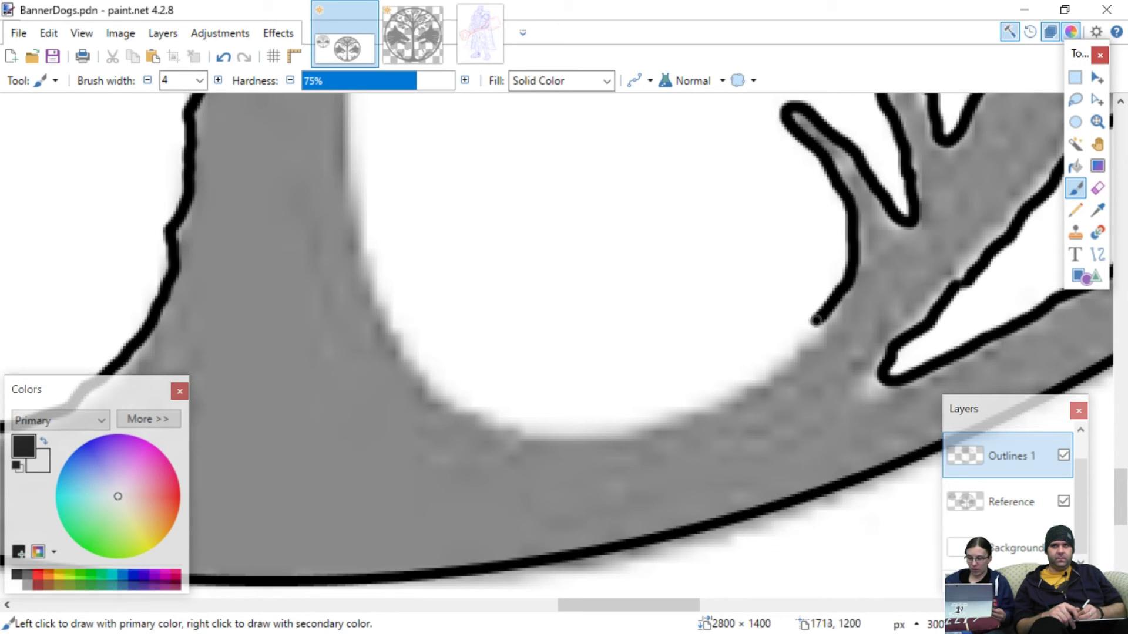
pyautogui.moveTo(807, 336)
pyautogui.mouseDown()
pyautogui.moveTo(717, 392)
pyautogui.moveTo(582, 421)
pyautogui.moveTo(454, 392)
pyautogui.moveTo(417, 368)
pyautogui.moveTo(408, 338)
pyautogui.mouseUp()
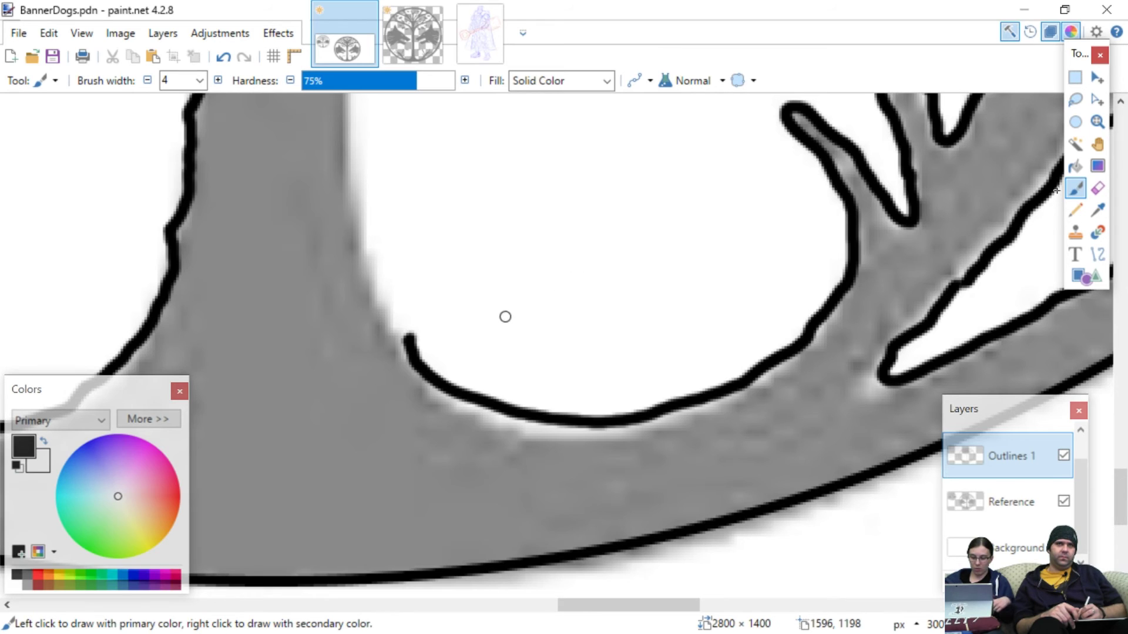
# - Trace the flared right side of the trunk's foot upward to where the trunk straightens
pyautogui.hscroll(-10, 507, 323)
pyautogui.scroll(2, 506, 324)
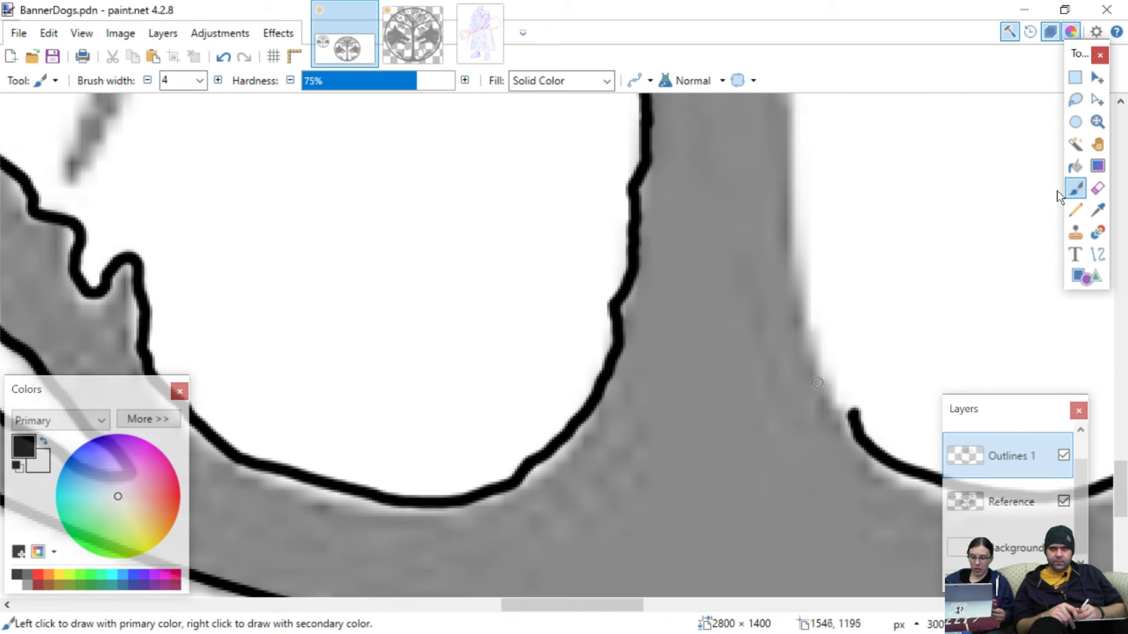
pyautogui.moveTo(839, 396); pyautogui.dragTo(814, 287)
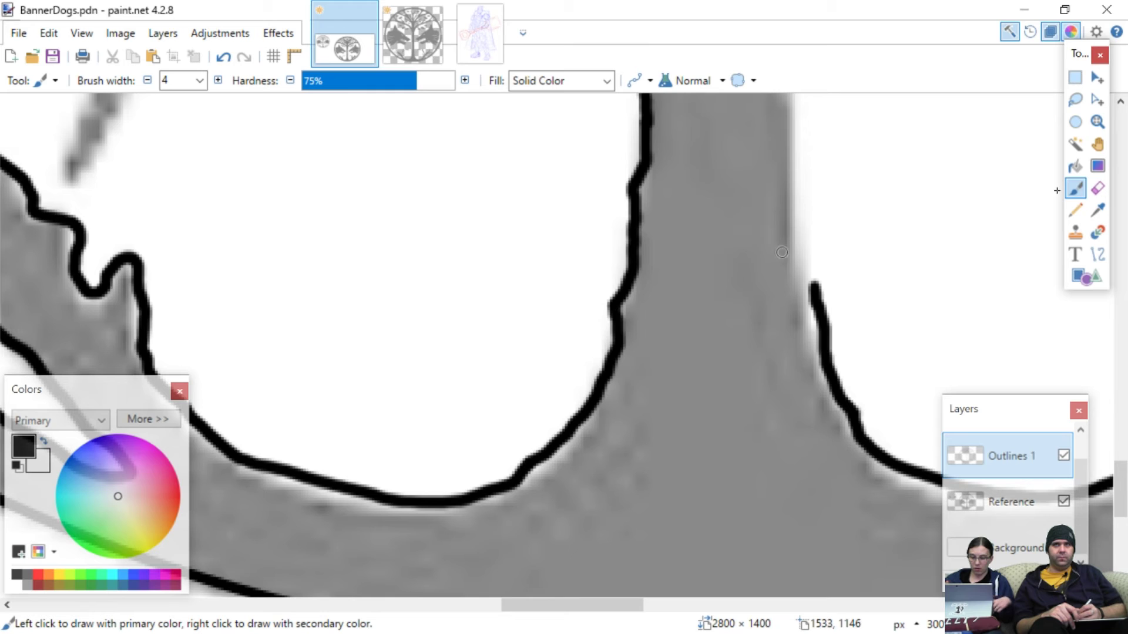
pyautogui.hscroll(5, 769, 262)
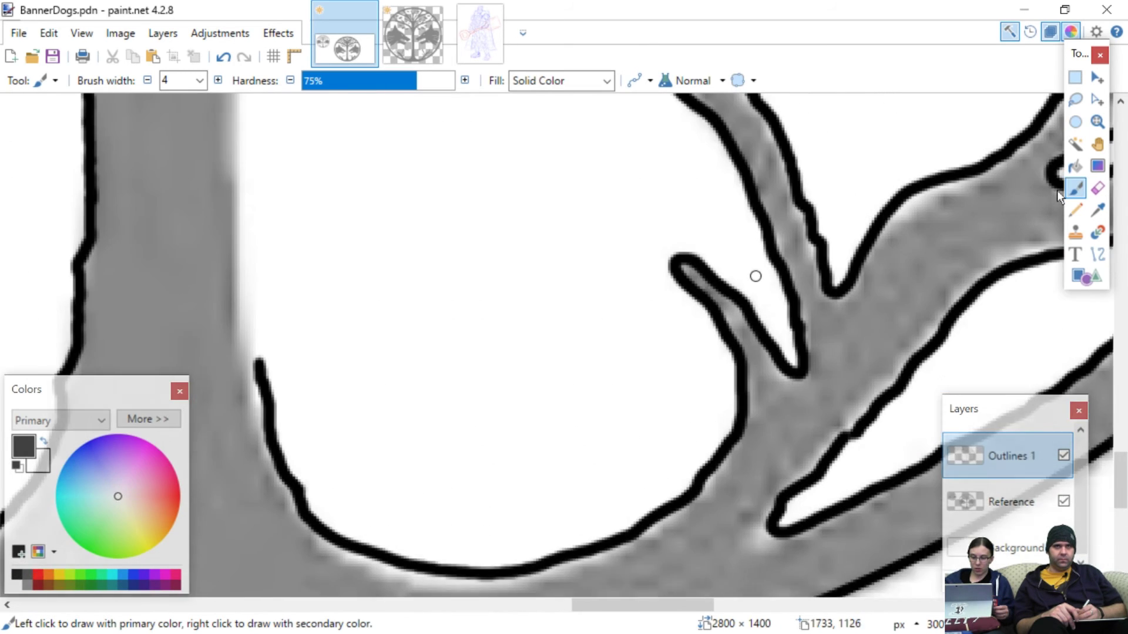
pyautogui.scroll(2, 756, 277)
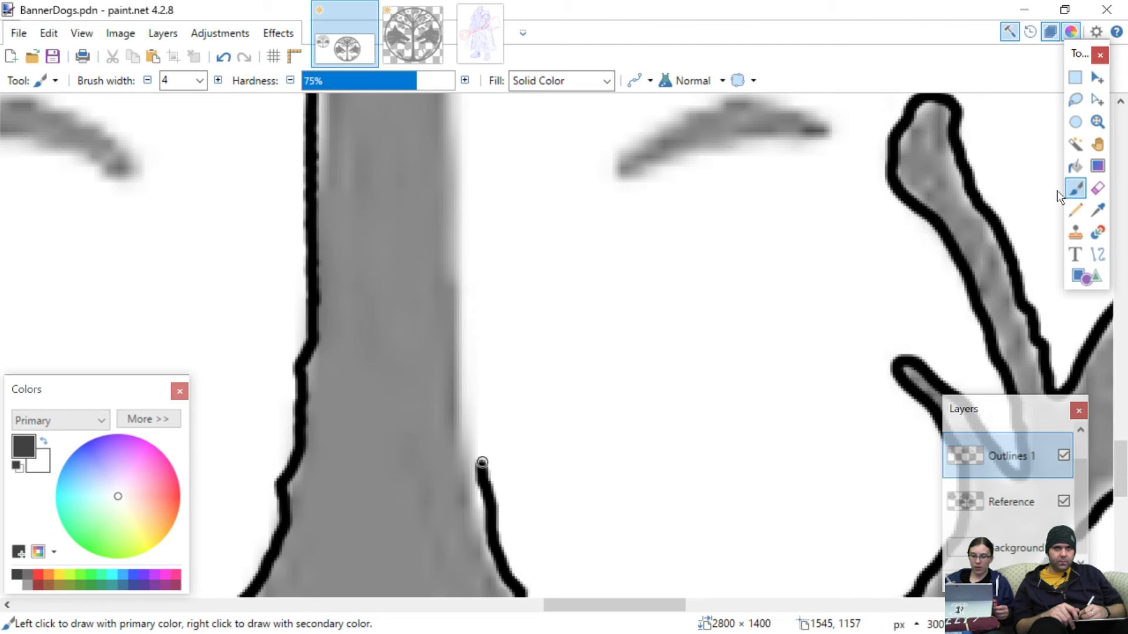
pyautogui.moveTo(476, 446); pyautogui.dragTo(470, 392)
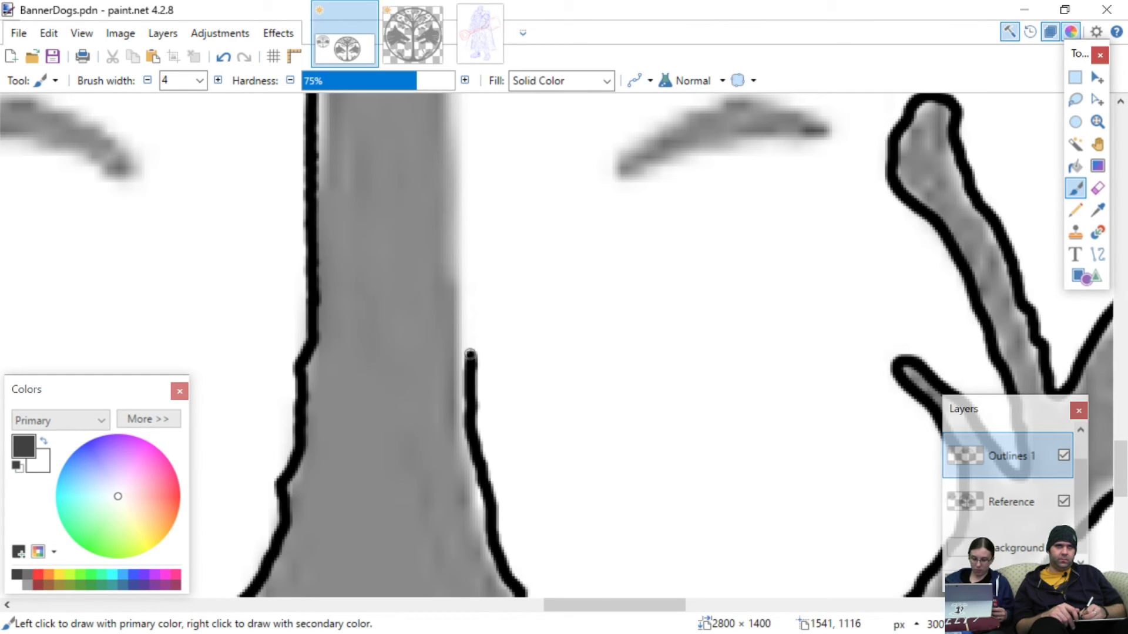
pyautogui.moveTo(467, 344); pyautogui.dragTo(463, 322)
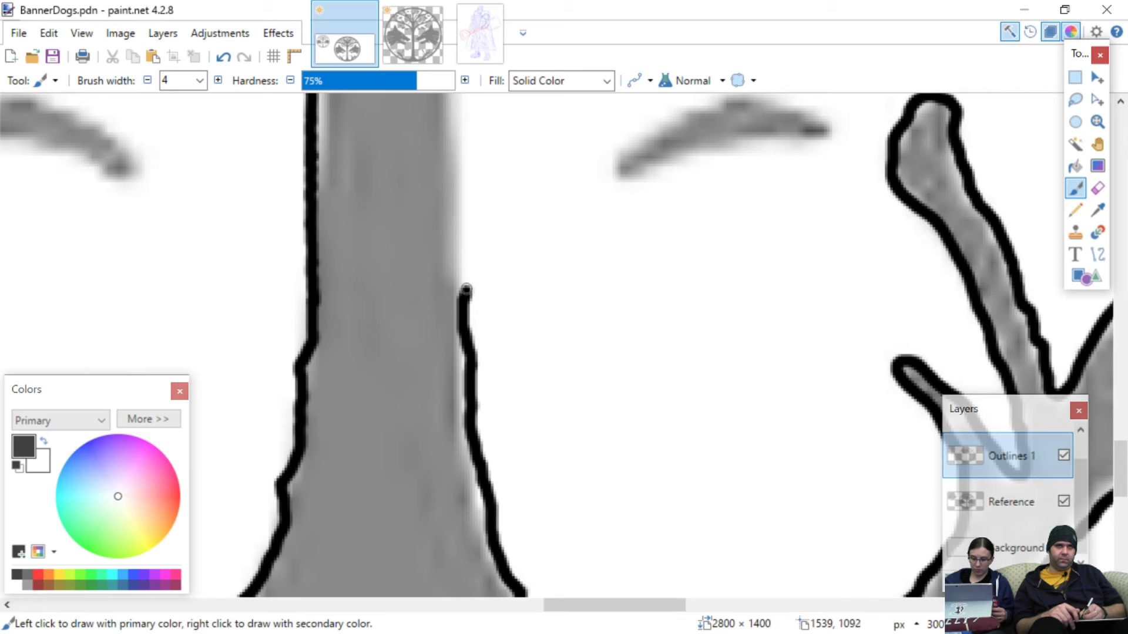
pyautogui.moveTo(469, 248); pyautogui.dragTo(468, 233)
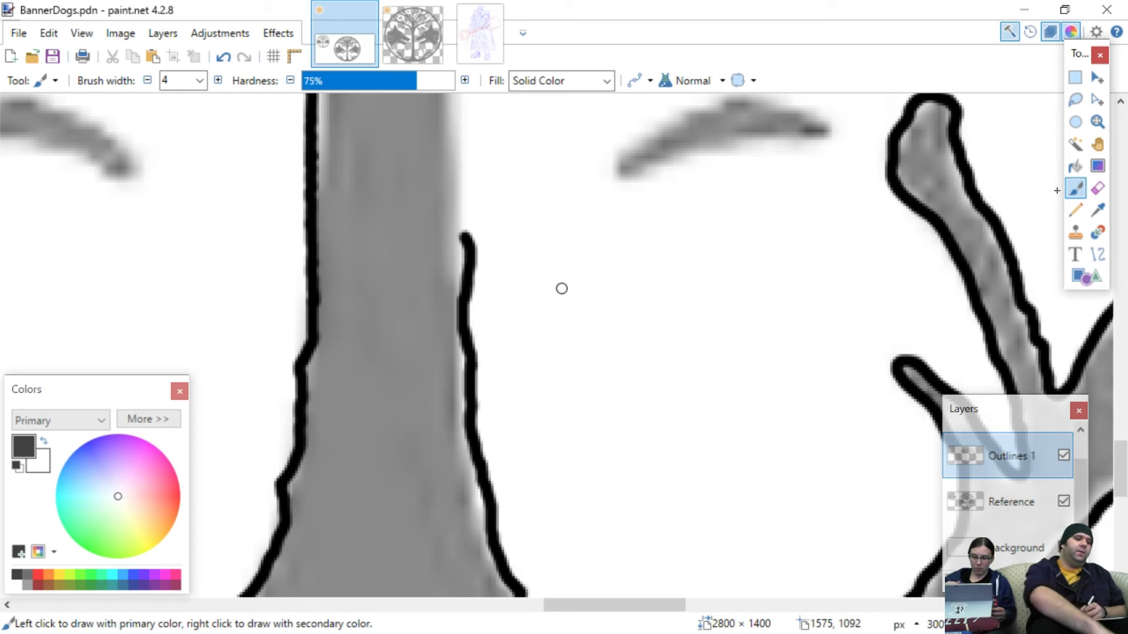
pyautogui.hotkey('ctrl', 'z')
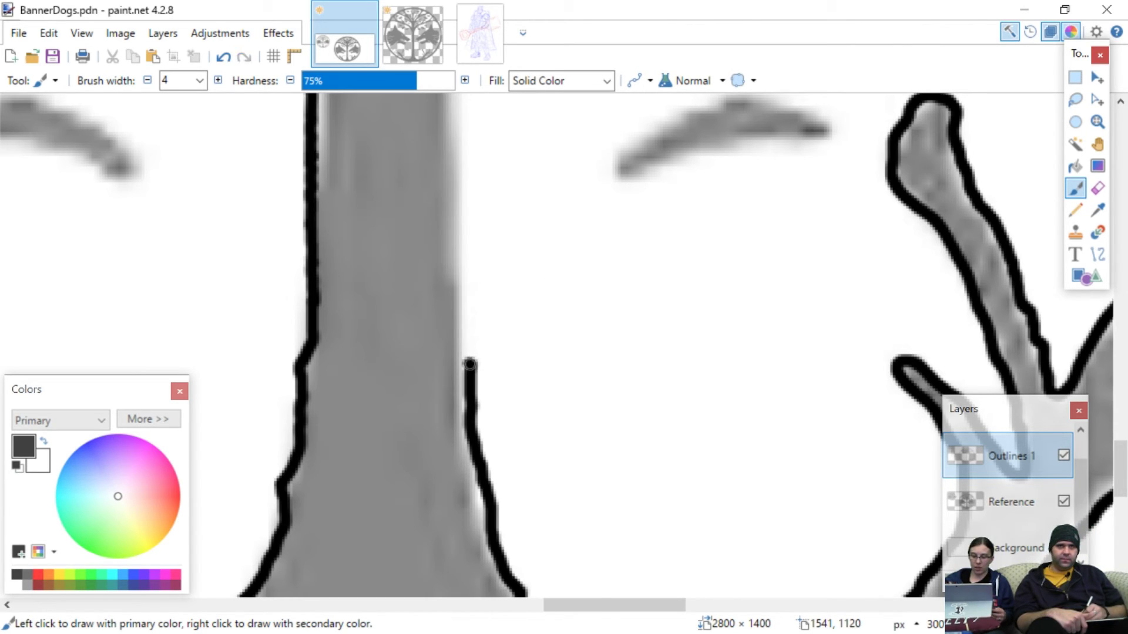
# - Trace the straight right edge of the trunk upward from above its flared foot to below the right wolf's jaw
pyautogui.moveTo(470, 361); pyautogui.dragTo(473, 276)
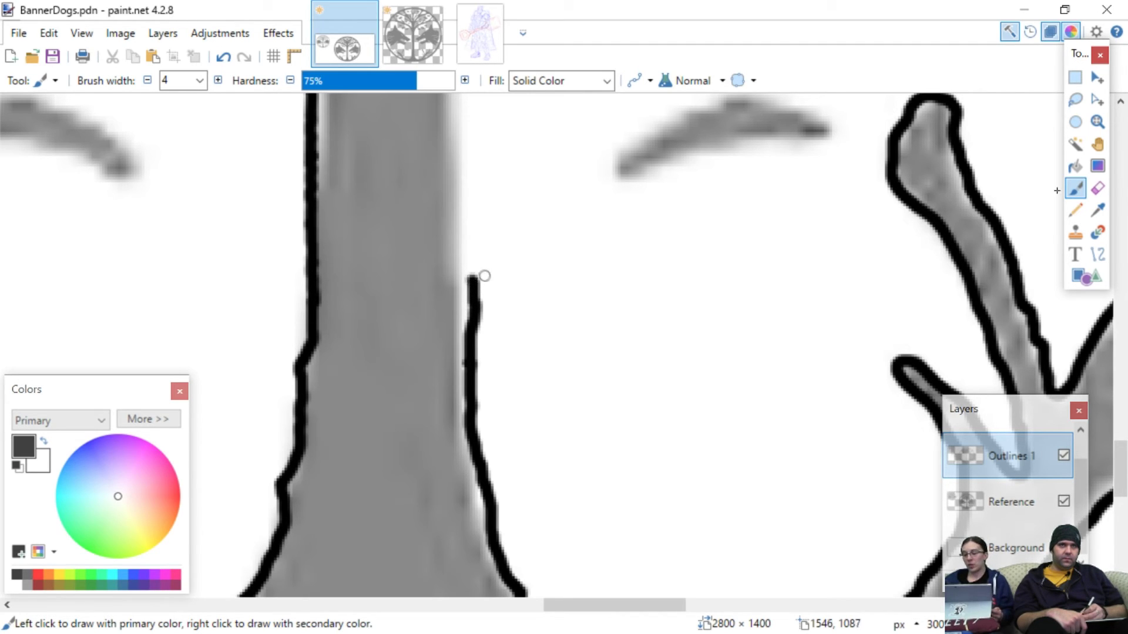
pyautogui.scroll(5, 1057, 191)
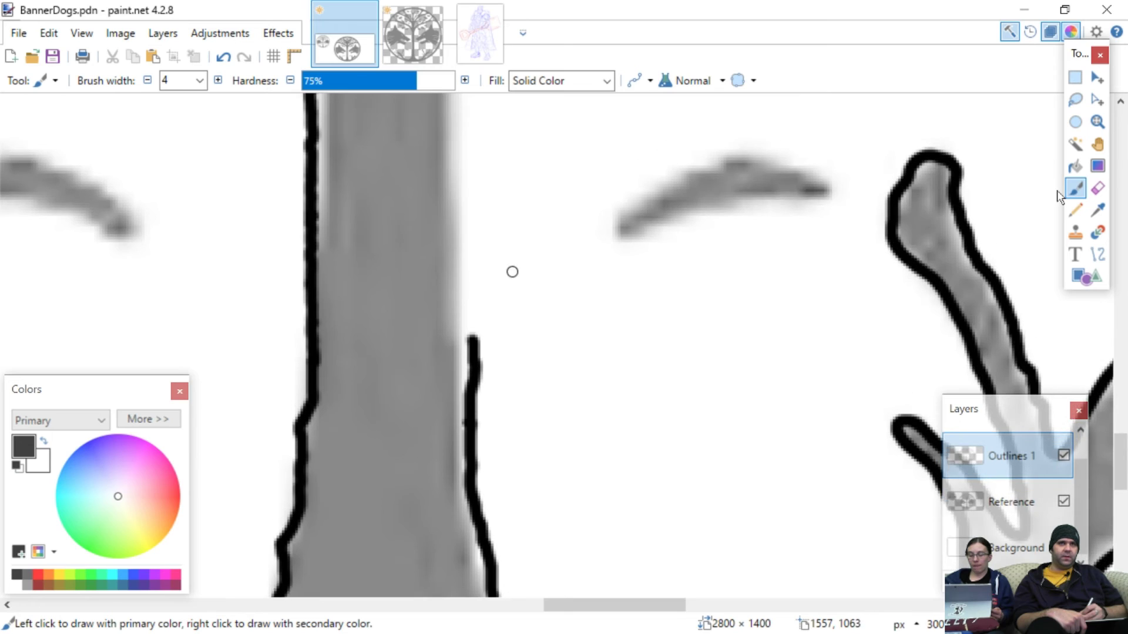
pyautogui.scroll(1, 513, 292)
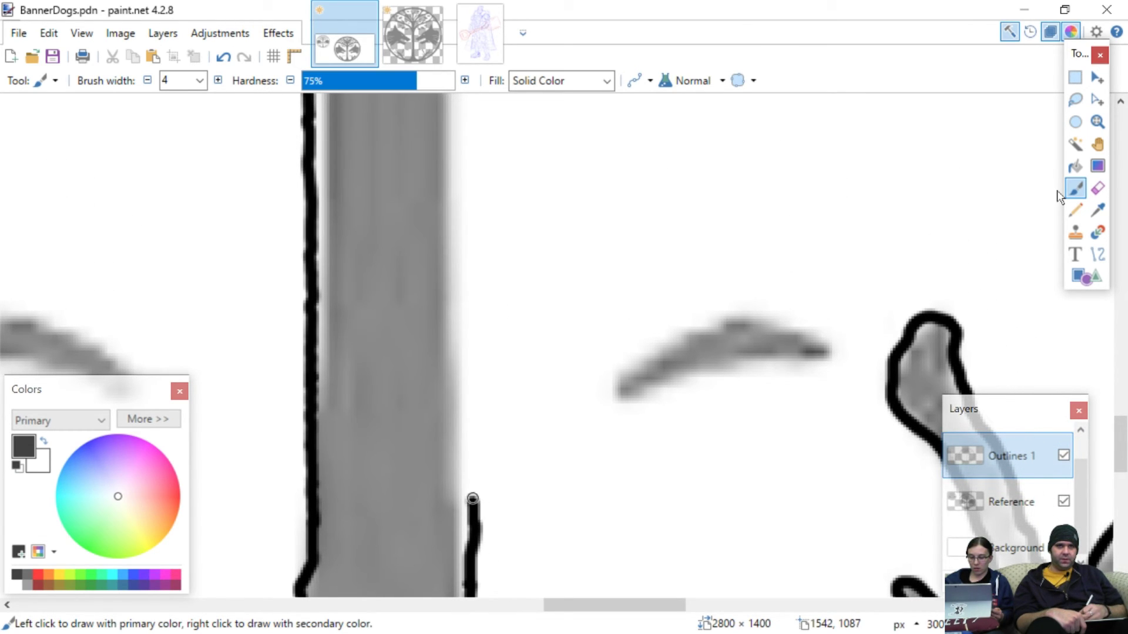
pyautogui.moveTo(473, 500); pyautogui.dragTo(474, 493)
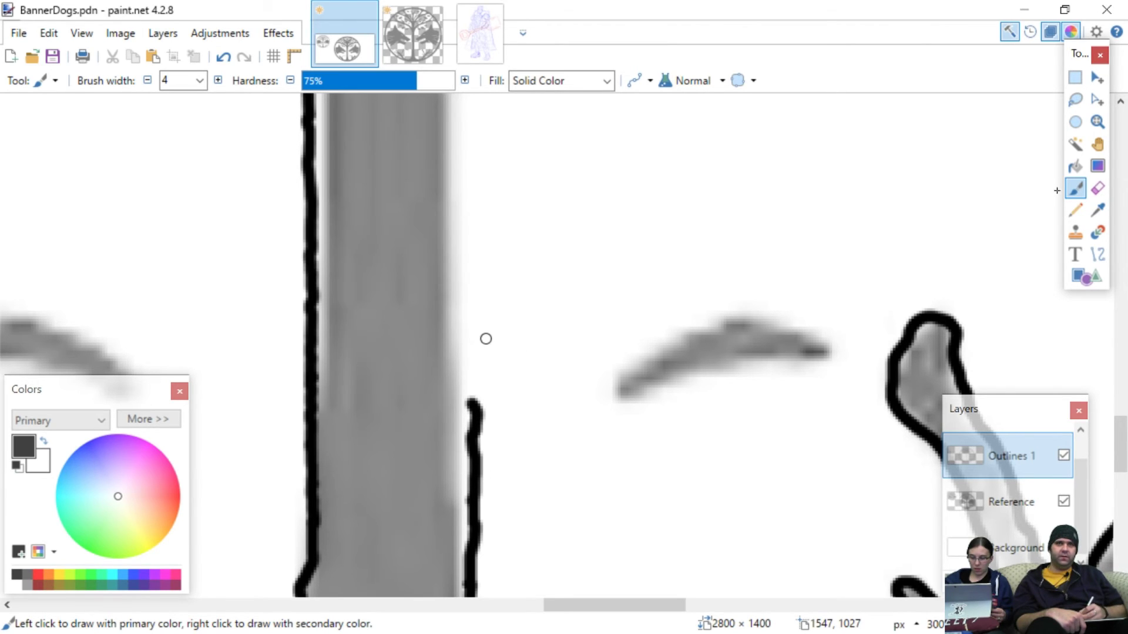
pyautogui.scroll(2, 486, 339)
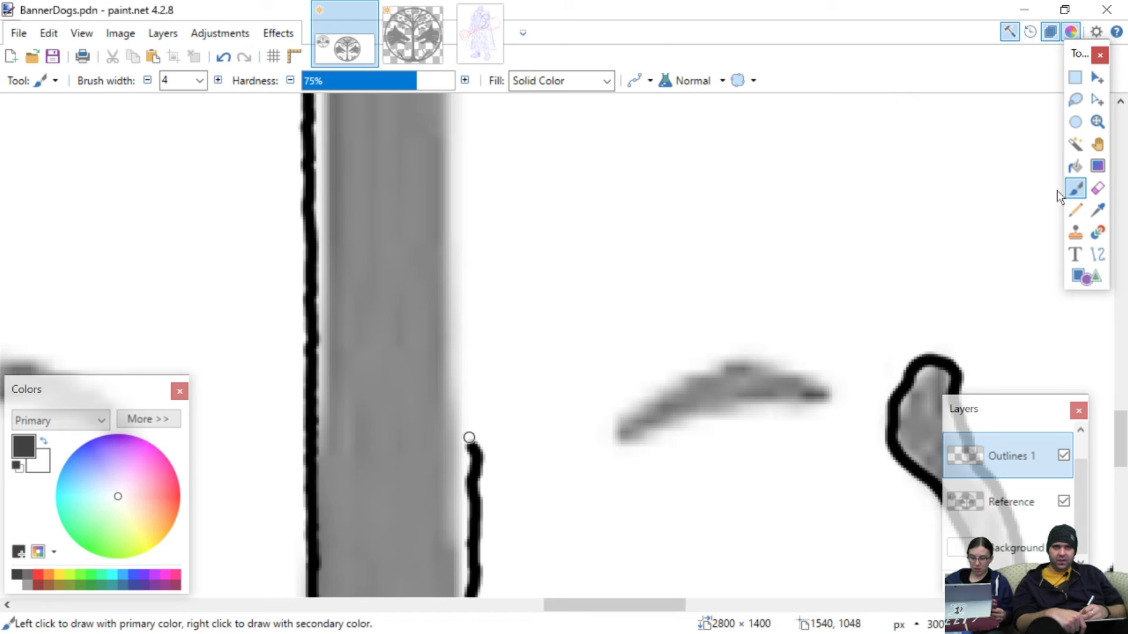
pyautogui.moveTo(472, 451); pyautogui.dragTo(467, 362)
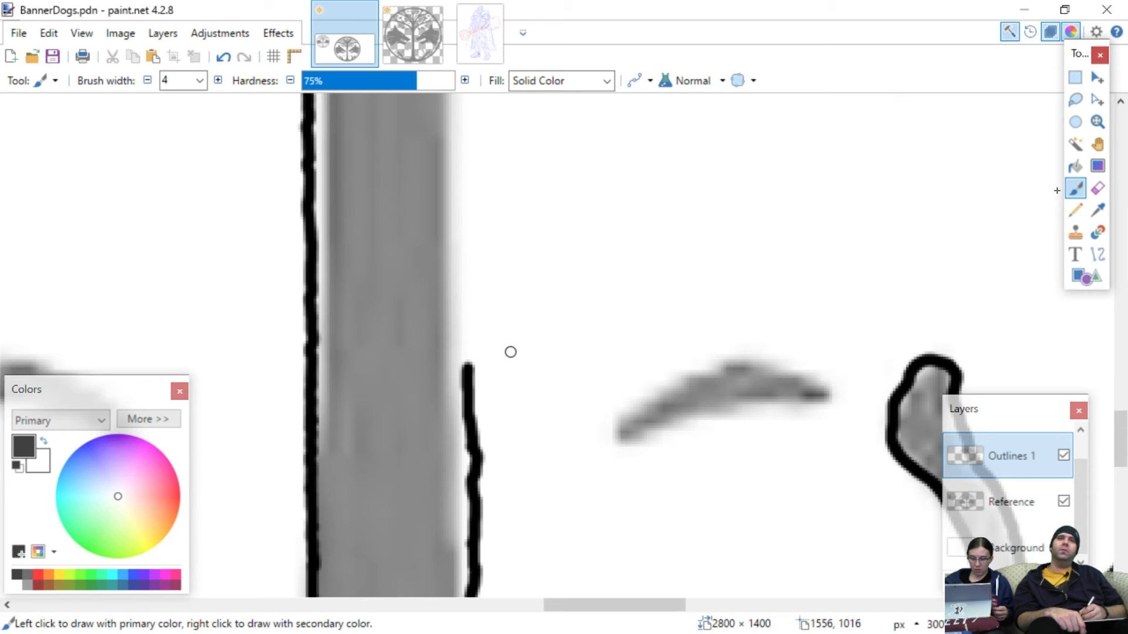
pyautogui.scroll(2, 513, 319)
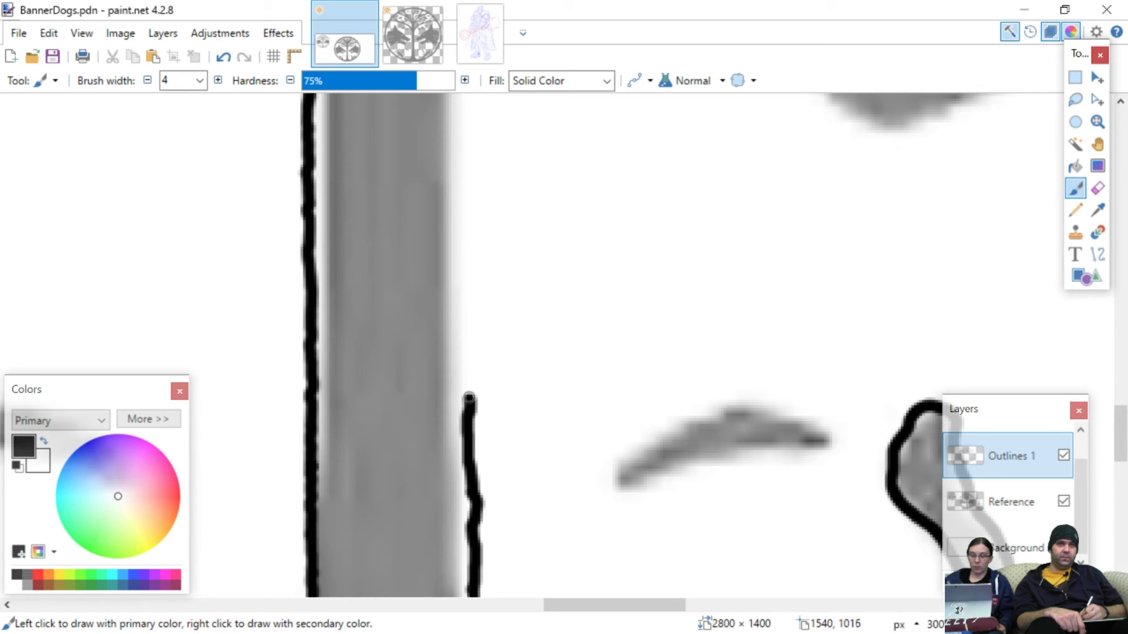
pyautogui.moveTo(466, 370); pyautogui.dragTo(467, 320)
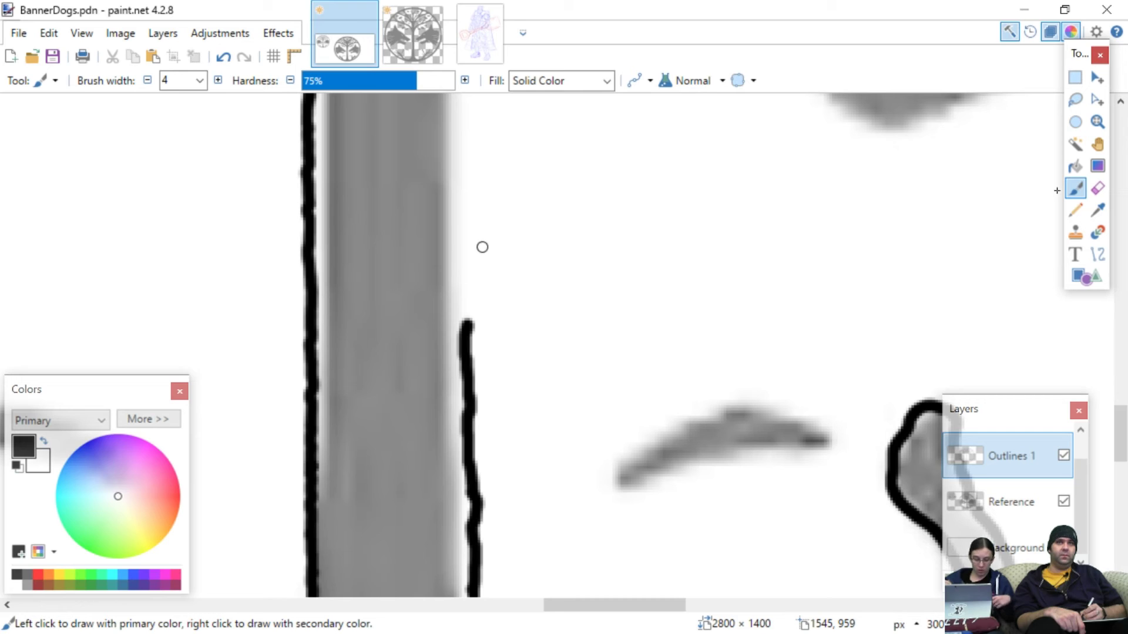
pyautogui.scroll(5, 493, 243)
pyautogui.hscroll(-5, 493, 244)
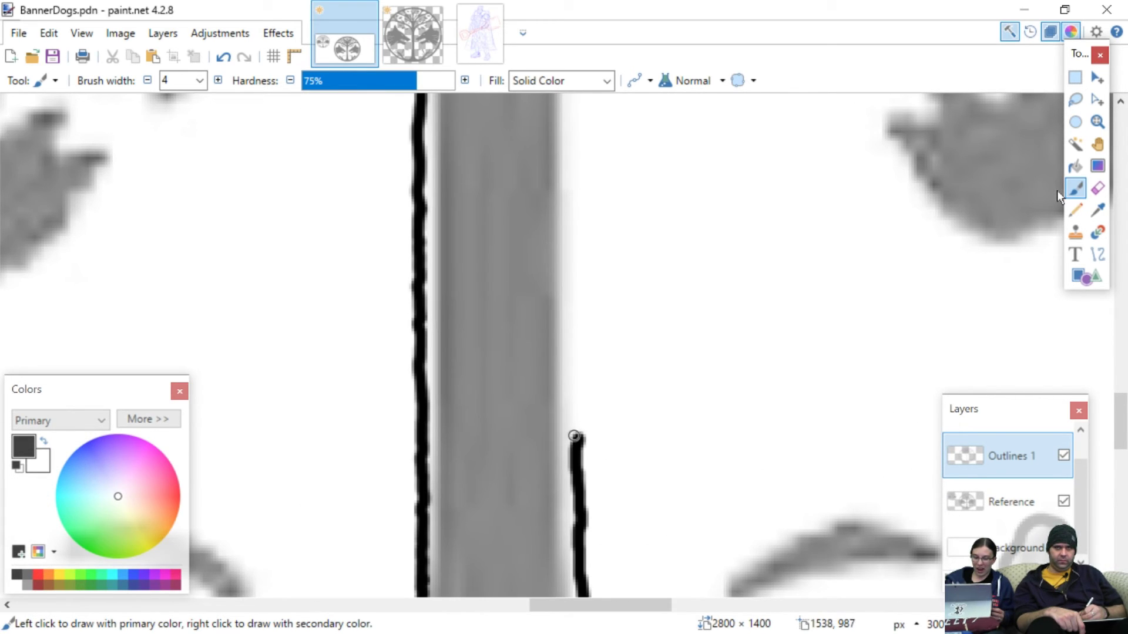
pyautogui.moveTo(578, 438); pyautogui.dragTo(578, 285)
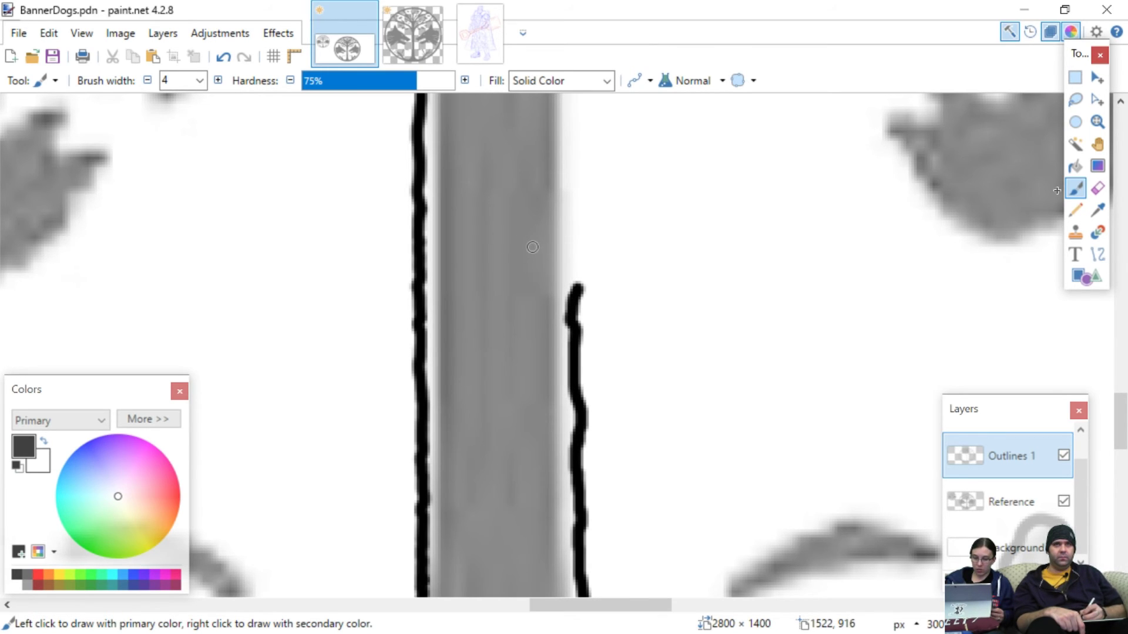
# - Continue the trunk's right outline up past the right wolf's jaw and join it to the outline coming down from the branches
pyautogui.scroll(8, 1056, 190)
pyautogui.hscroll(14, 1057, 190)
pyautogui.hscroll(-10, 1057, 191)
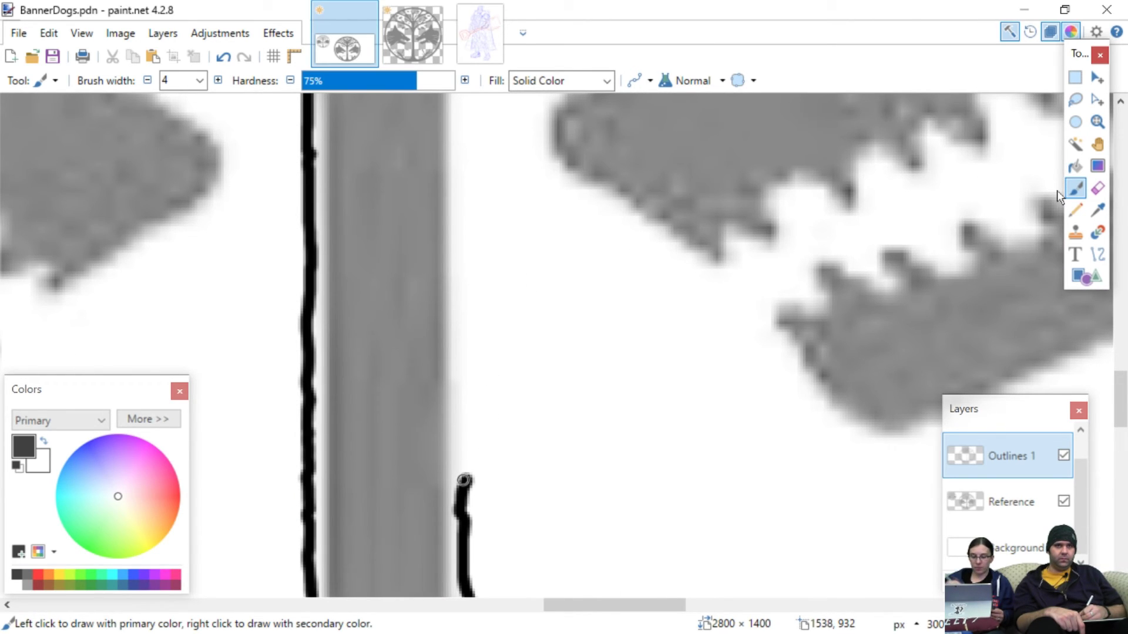
pyautogui.moveTo(466, 454); pyautogui.dragTo(461, 322)
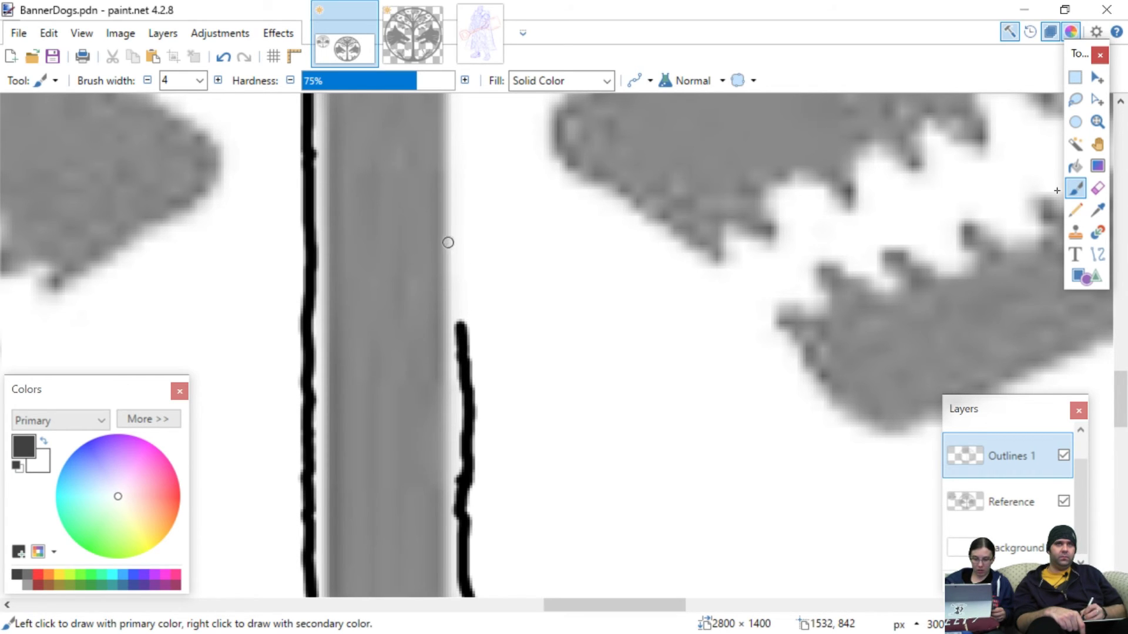
pyautogui.hscroll(2, 1057, 190)
pyautogui.scroll(2, 1057, 190)
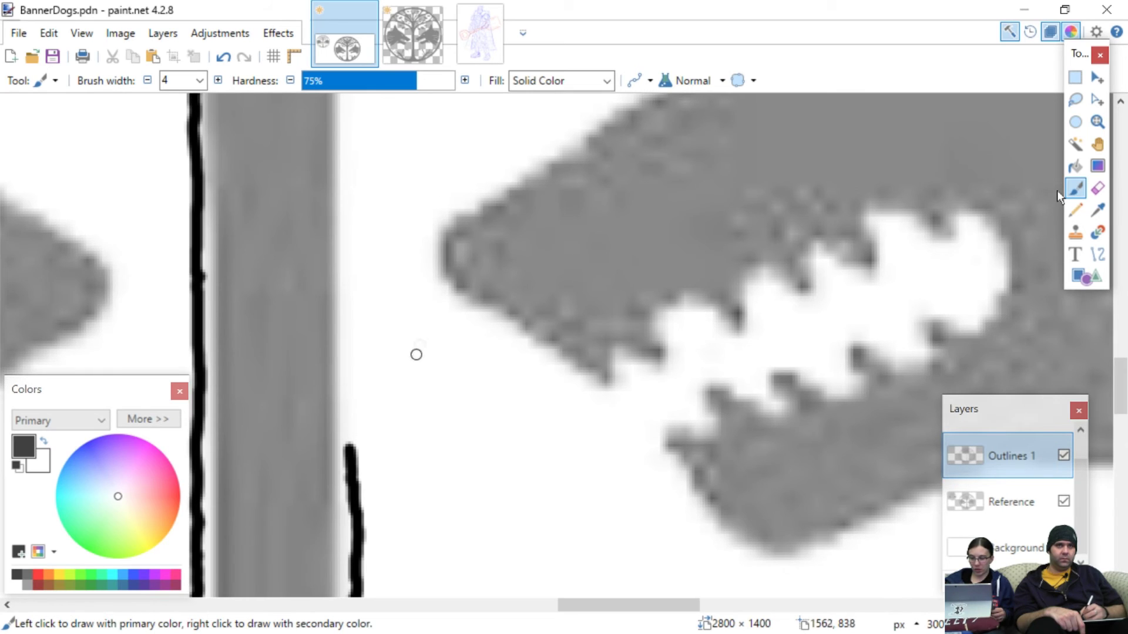
pyautogui.moveTo(347, 446)
pyautogui.mouseDown()
pyautogui.moveTo(366, 314)
pyautogui.moveTo(357, 256)
pyautogui.mouseUp()
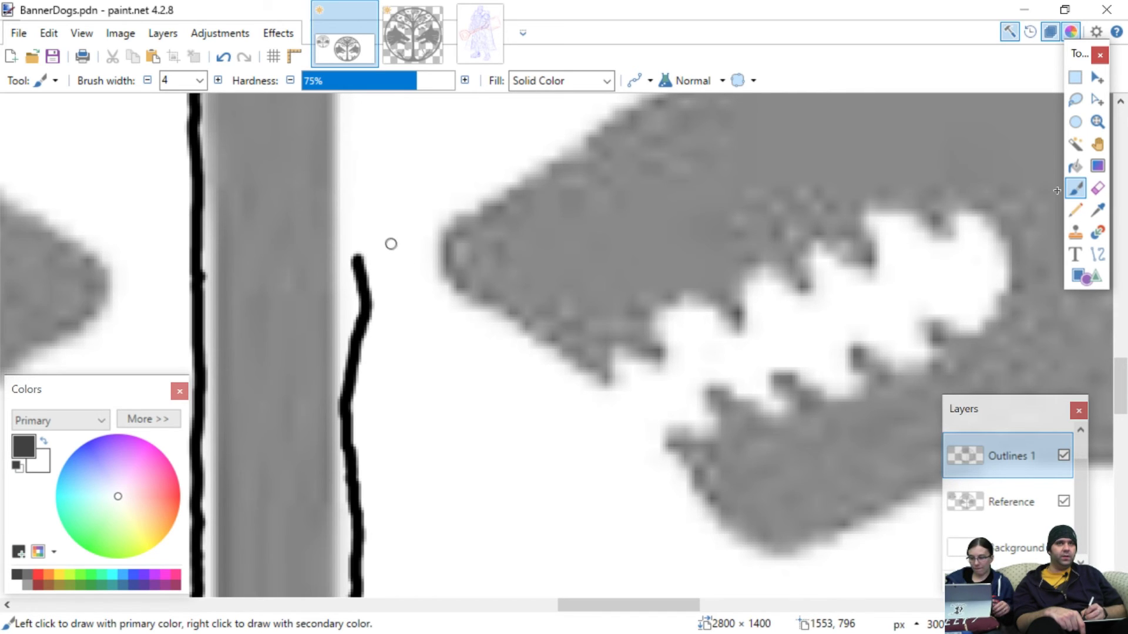
pyautogui.scroll(3, 1056, 190)
pyautogui.hscroll(-3, 1057, 191)
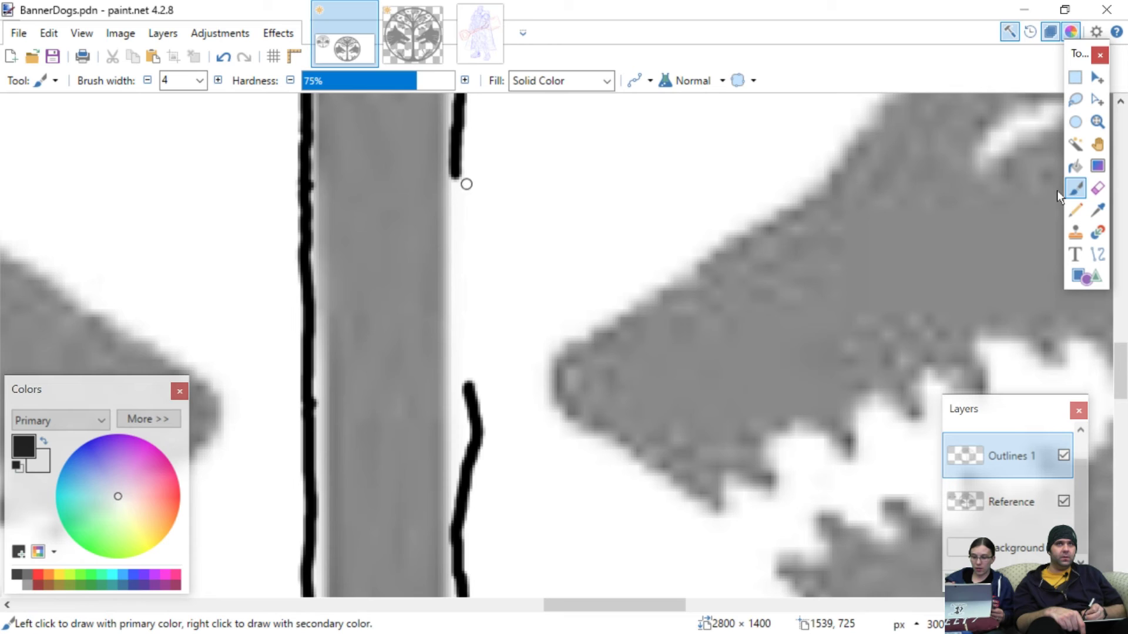
pyautogui.moveTo(456, 177)
pyautogui.mouseDown()
pyautogui.moveTo(463, 425)
pyautogui.moveTo(447, 482)
pyautogui.mouseUp()
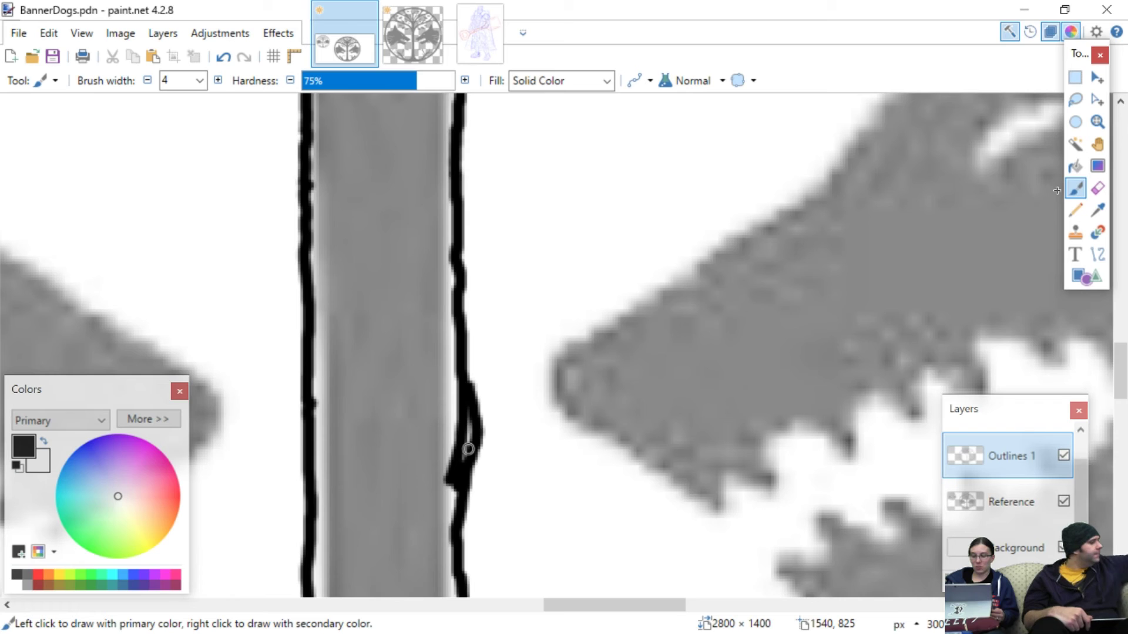
pyautogui.hotkey('ctrl', 'z')
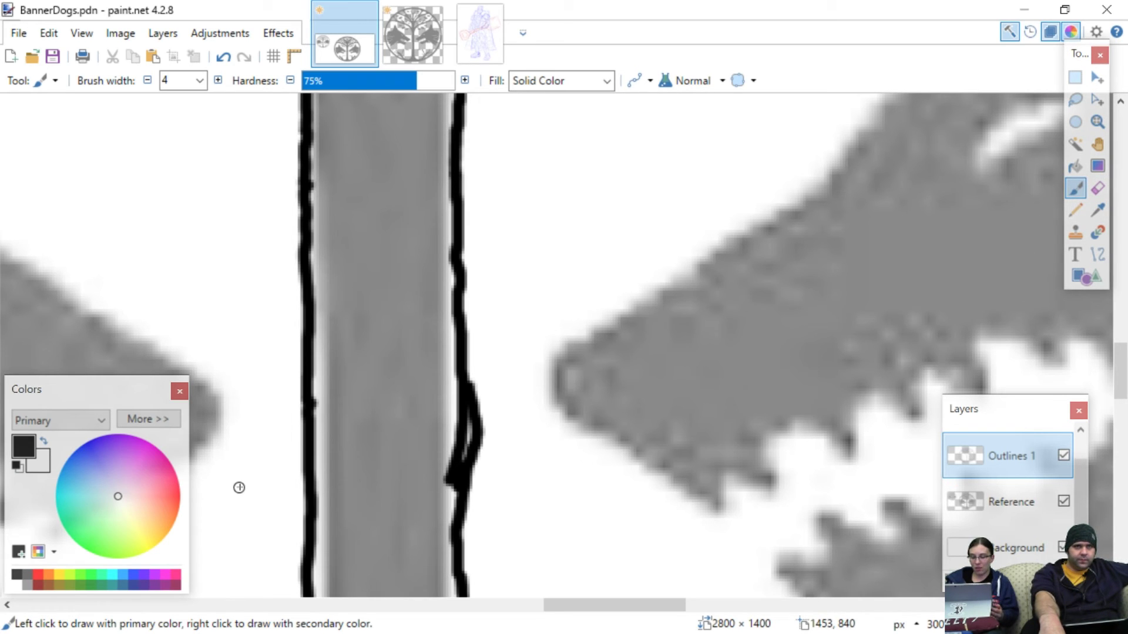
# - Erase the inward spur and the outer bulge where the strokes overlap on the trunk's right outline beside the wolf's muzzle
pyautogui.scroll(2, 523, 427)
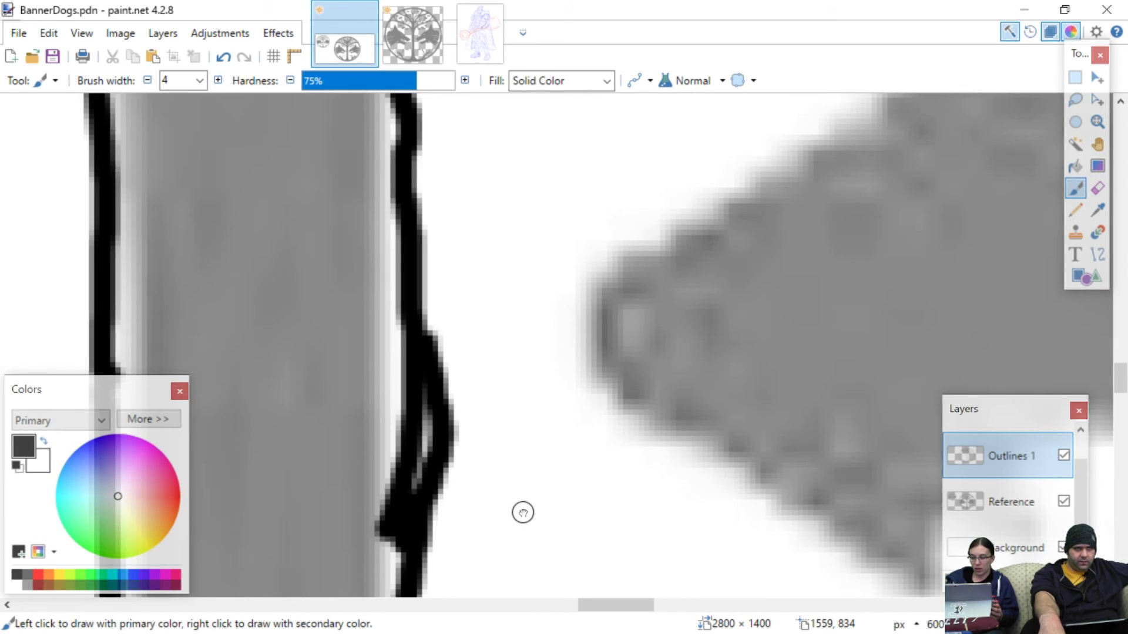
pyautogui.scroll(1, 539, 412)
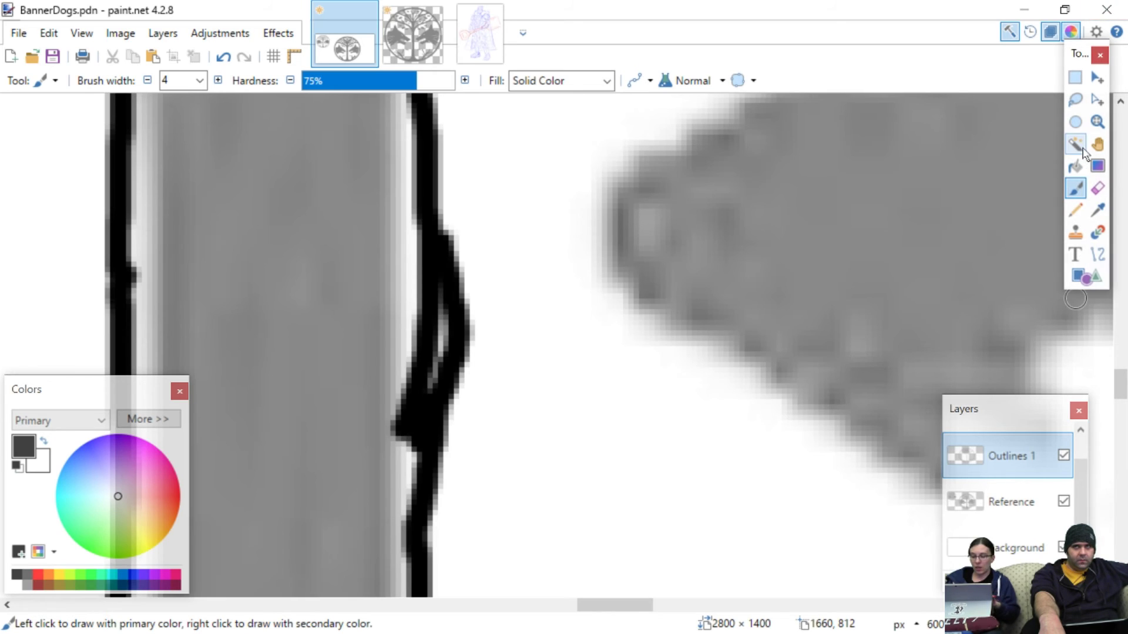
pyautogui.click(1096, 189)
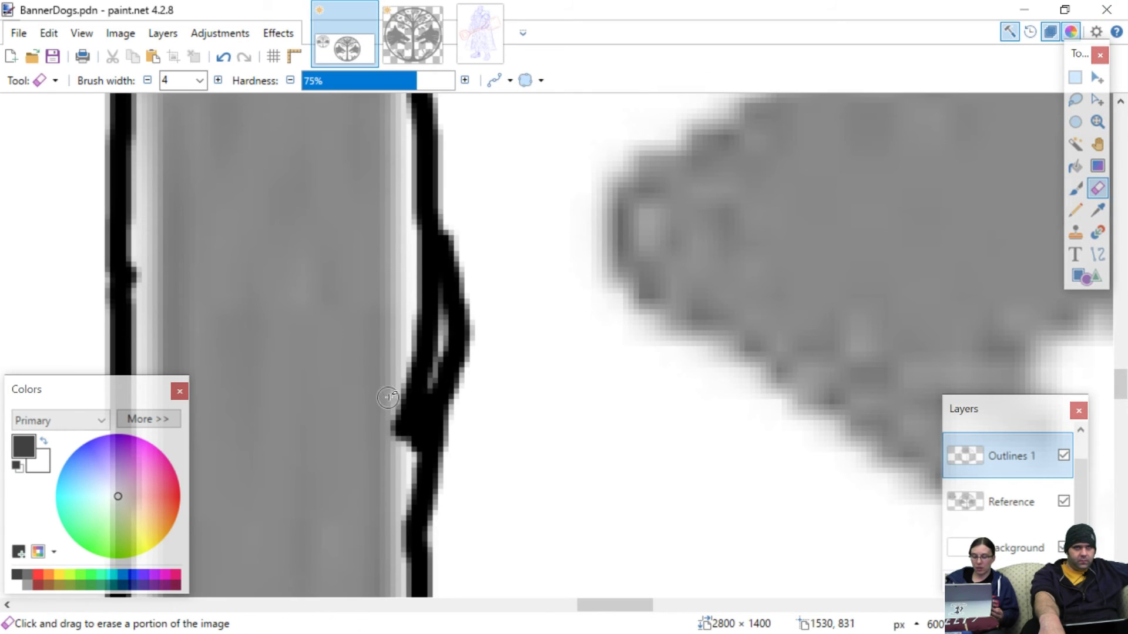
pyautogui.moveTo(400, 394); pyautogui.dragTo(395, 425)
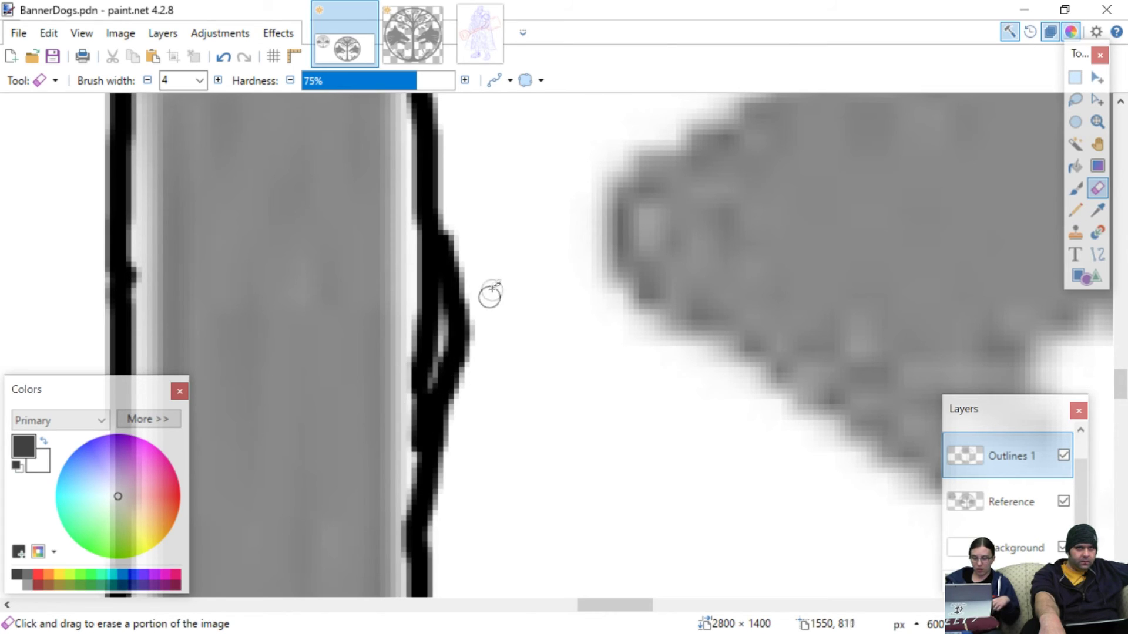
pyautogui.moveTo(481, 275)
pyautogui.mouseDown()
pyautogui.moveTo(480, 347)
pyautogui.moveTo(467, 294)
pyautogui.moveTo(472, 352)
pyautogui.moveTo(460, 232)
pyautogui.moveTo(473, 389)
pyautogui.moveTo(464, 296)
pyautogui.moveTo(458, 369)
pyautogui.moveTo(453, 229)
pyautogui.mouseUp()
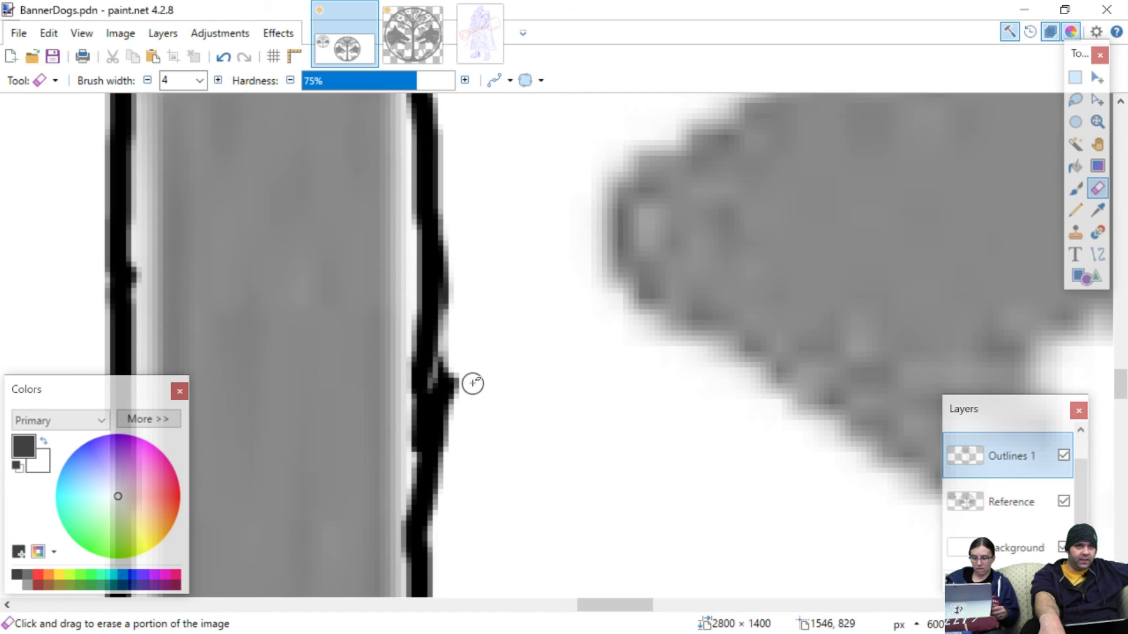
pyautogui.moveTo(459, 372)
pyautogui.mouseDown()
pyautogui.moveTo(463, 410)
pyautogui.moveTo(463, 397)
pyautogui.mouseUp()
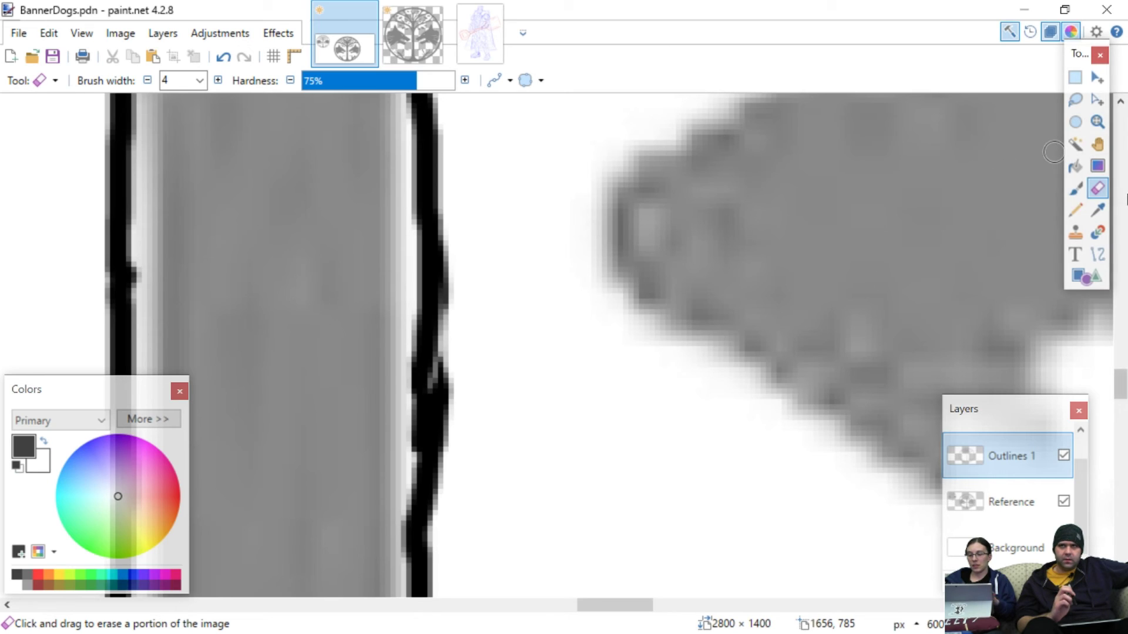
# - Paint over the small gap left inside the trunk's right outline beside the wolf's muzzle, using the Paintbrush
pyautogui.click(1076, 188)
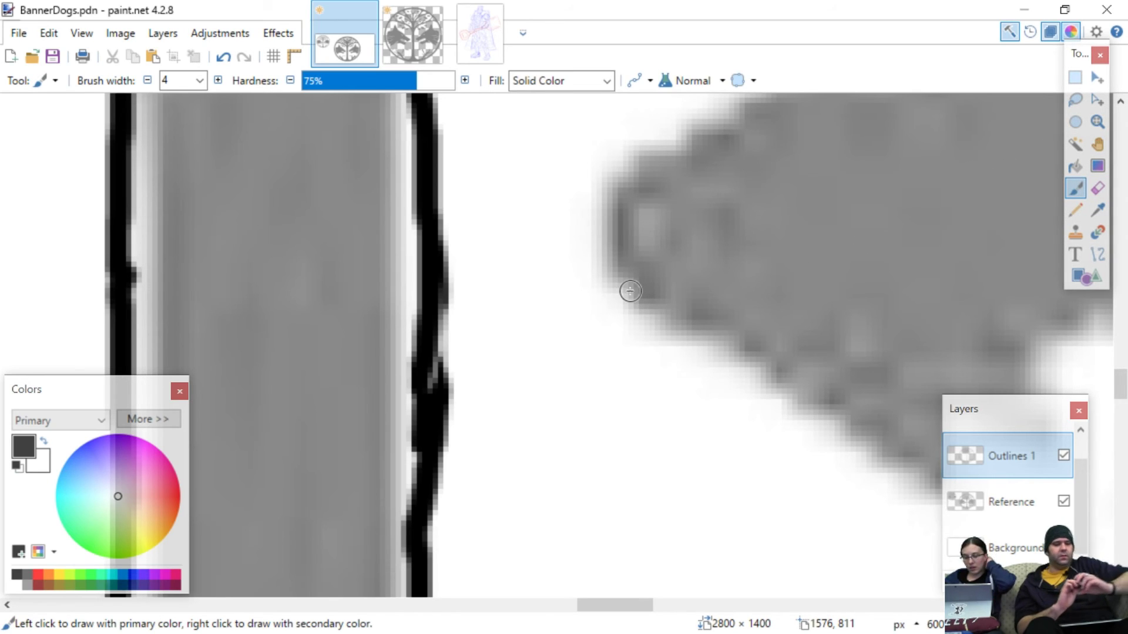
pyautogui.click(494, 335)
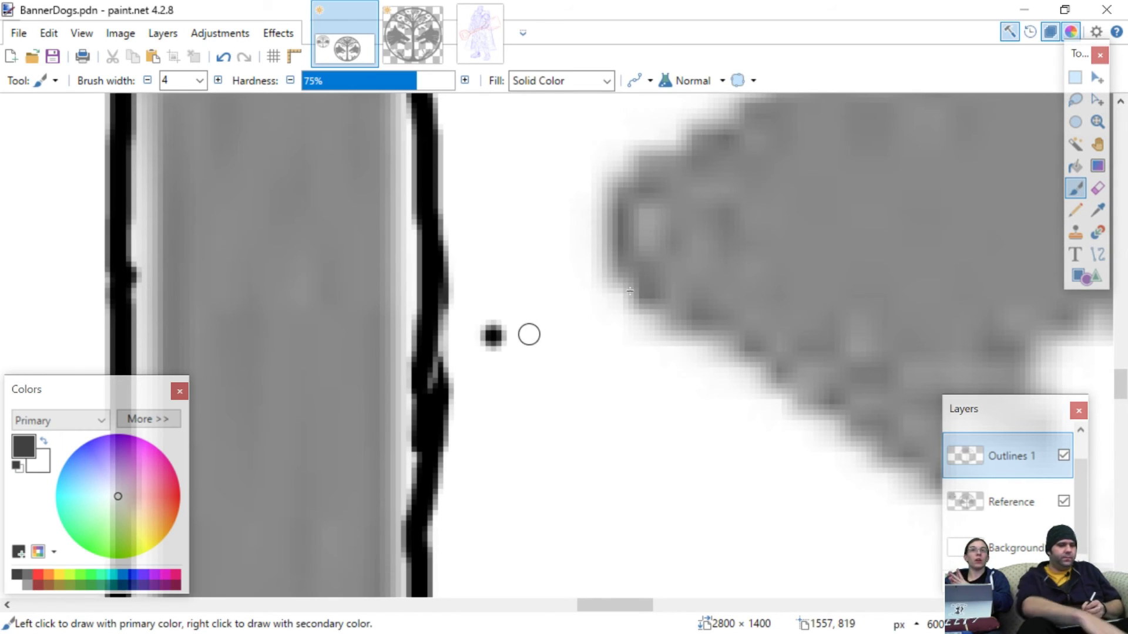
pyautogui.hotkey('ctrl', 'z')
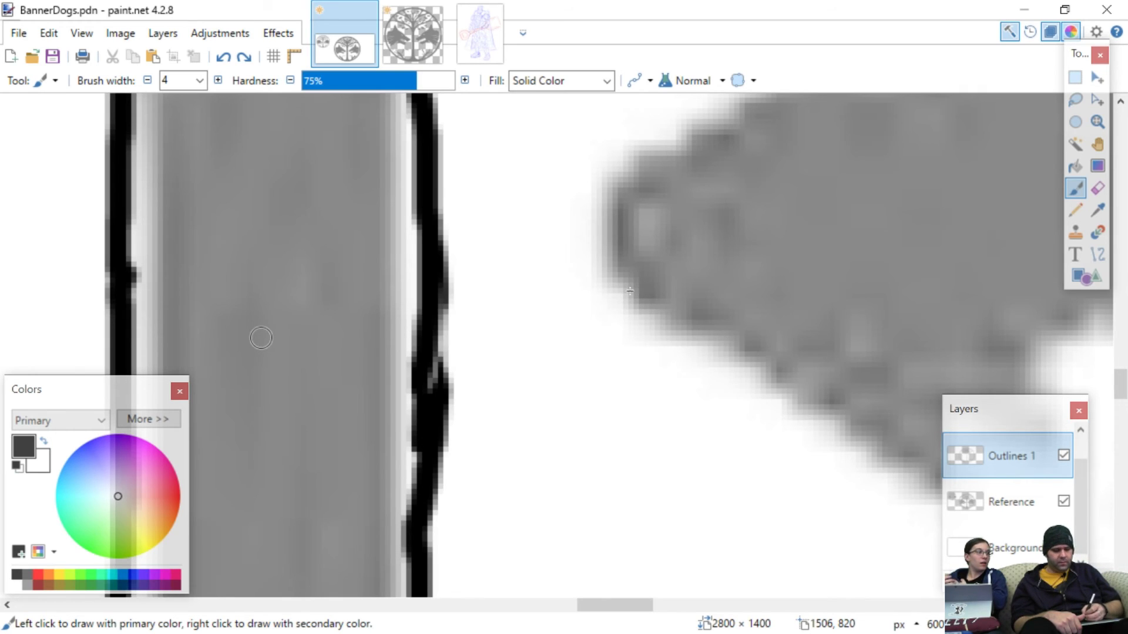
pyautogui.moveTo(431, 351)
pyautogui.mouseDown()
pyautogui.moveTo(428, 378)
pyautogui.moveTo(436, 314)
pyautogui.mouseUp()
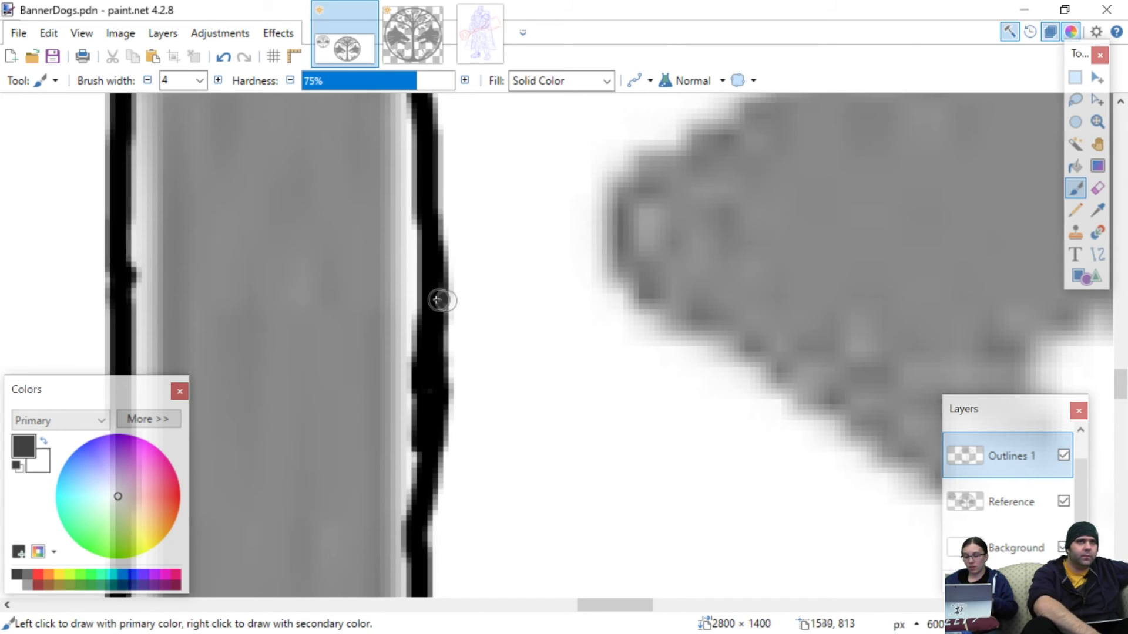
# - Check the whole emblem for grey shapes that still lack a black outline, from the crown down to the lower branches
pyautogui.scroll(-7, 318, 341)
pyautogui.scroll(-3, 336, 336)
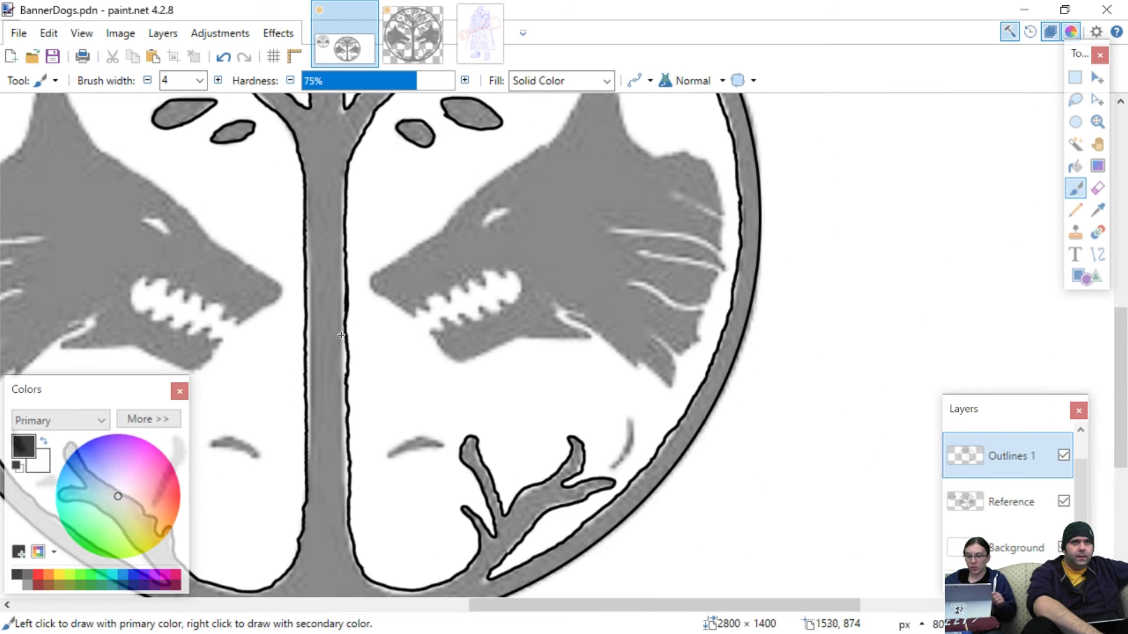
pyautogui.scroll(-1, 341, 318)
pyautogui.scroll(3, 341, 317)
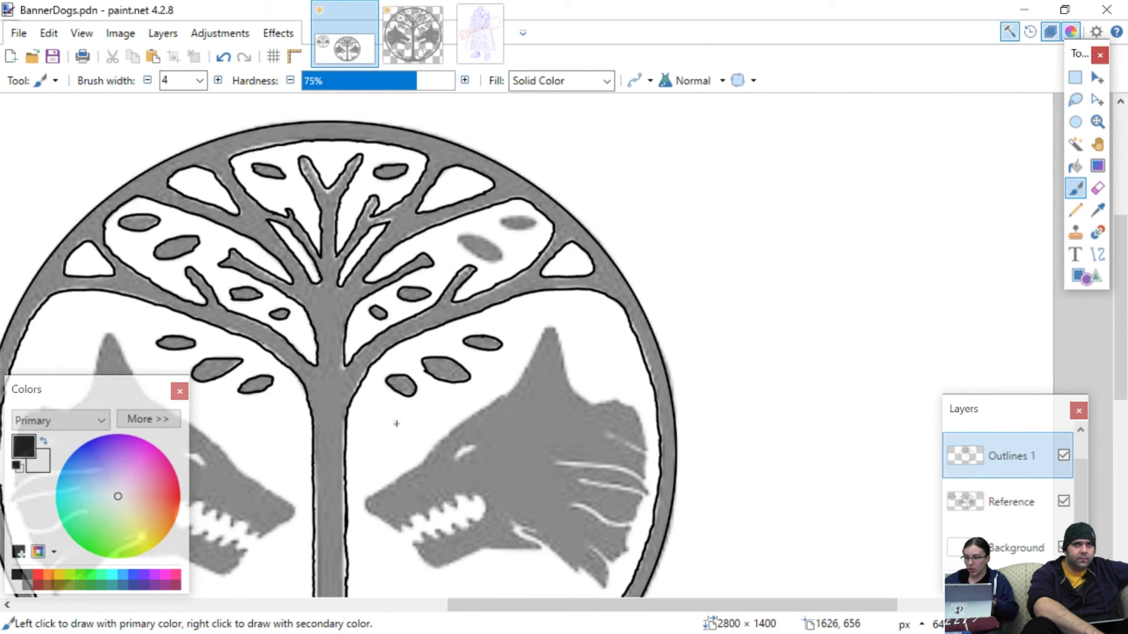
pyautogui.moveTo(403, 433); pyautogui.dragTo(679, 391)
pyautogui.scroll(-3, 679, 390)
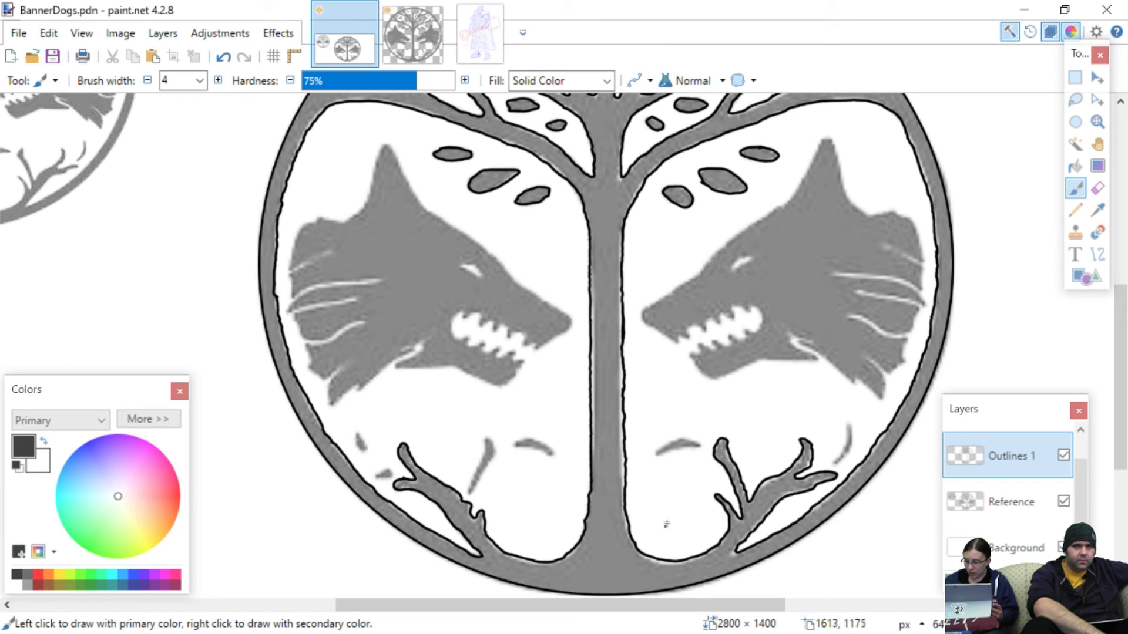
pyautogui.scroll(3, 672, 503)
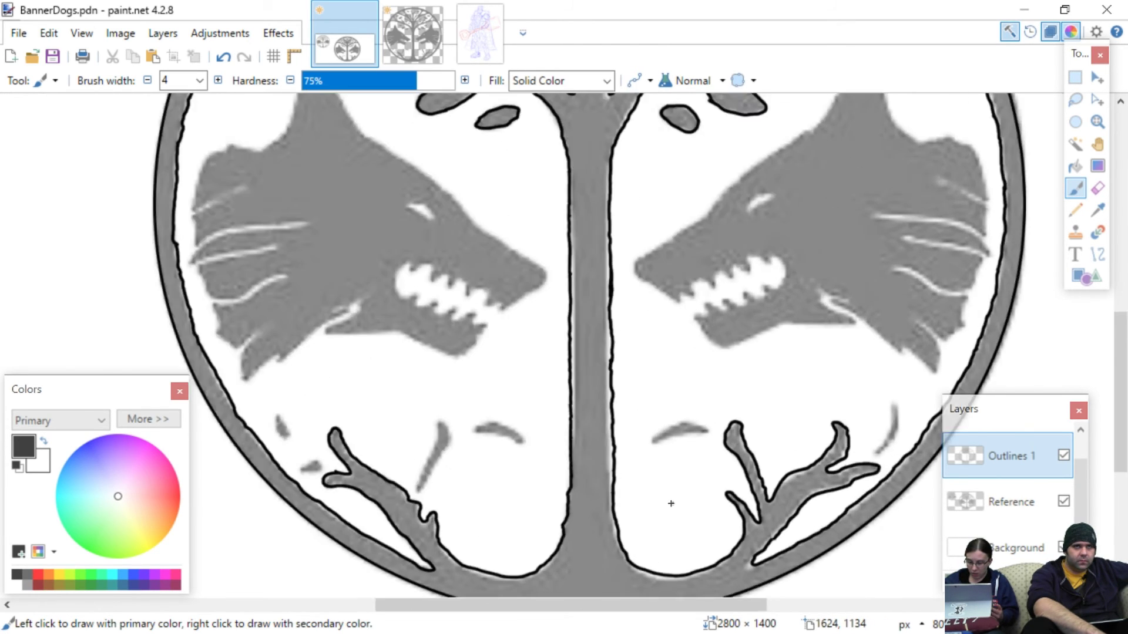
pyautogui.scroll(2, 672, 501)
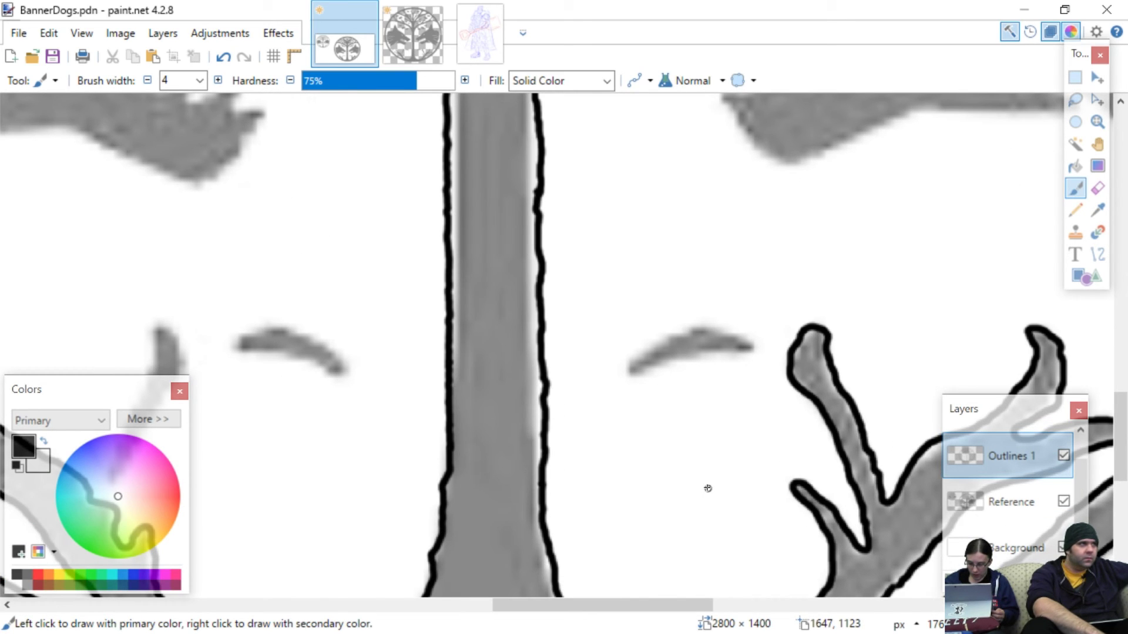
# - Start outlining the small curved grey mark above the lower right branch tips with the 4 px Paintbrush
pyautogui.moveTo(707, 488); pyautogui.dragTo(405, 471)
pyautogui.scroll(3, 272, 404)
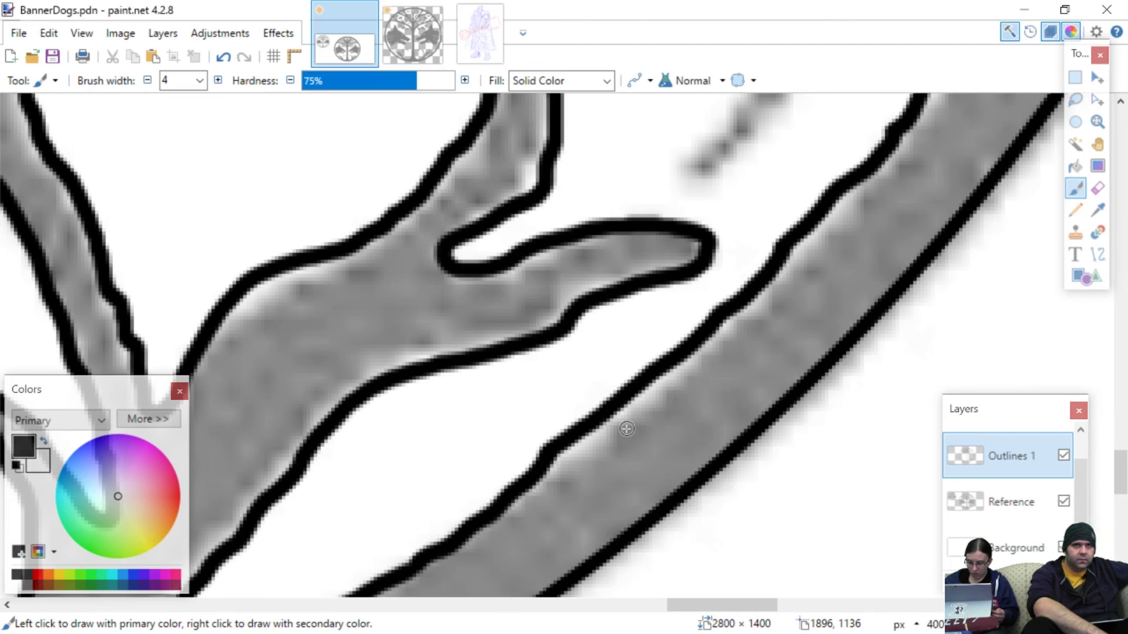
pyautogui.moveTo(630, 310); pyautogui.dragTo(521, 523)
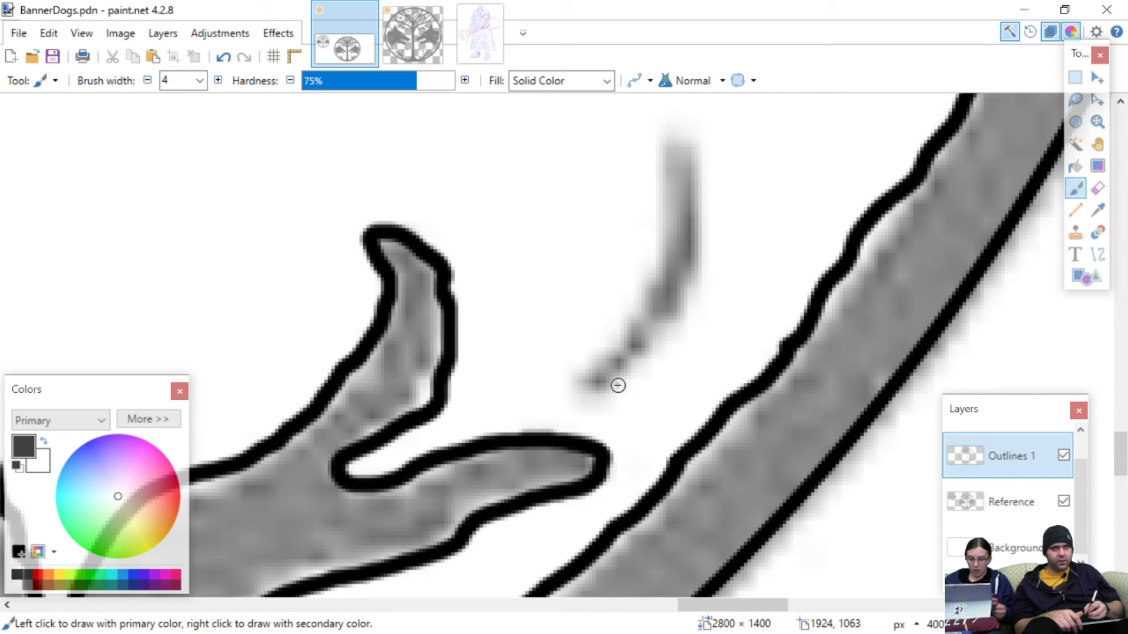
pyautogui.click(572, 384)
pyautogui.moveTo(573, 384)
pyautogui.mouseDown()
pyautogui.moveTo(618, 341)
pyautogui.moveTo(646, 288)
pyautogui.moveTo(661, 212)
pyautogui.moveTo(652, 141)
pyautogui.moveTo(675, 134)
pyautogui.moveTo(708, 165)
pyautogui.moveTo(697, 299)
pyautogui.moveTo(620, 384)
pyautogui.moveTo(566, 386)
pyautogui.mouseUp()
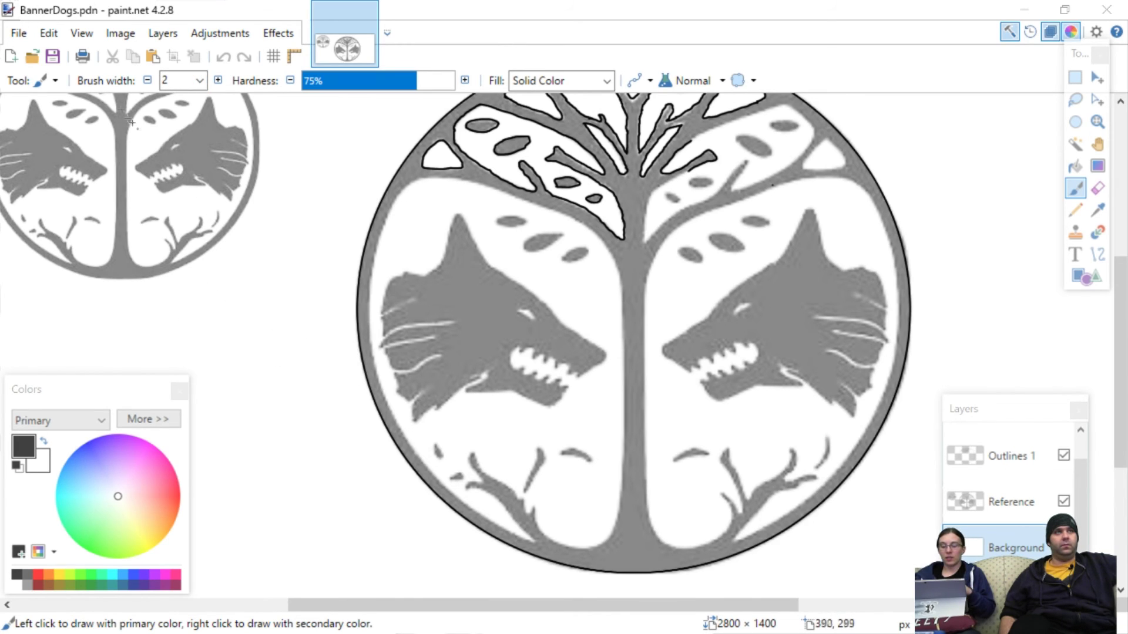
# - Open the beach saladman2.PNG sketch alongside the BannerDogs image
pyautogui.click(20, 37)
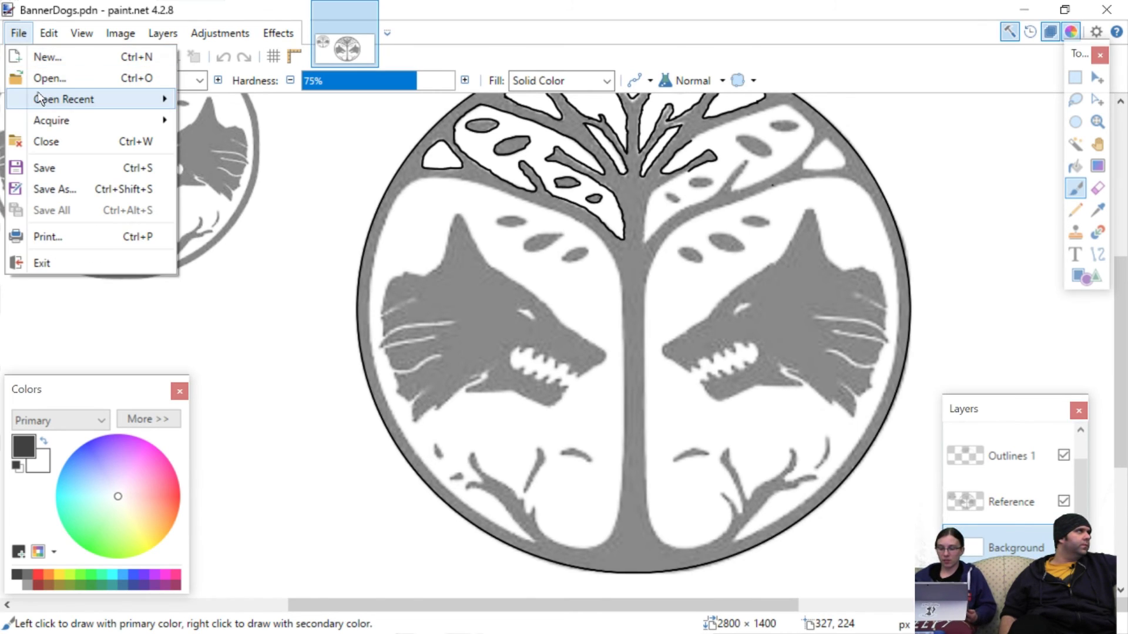
pyautogui.moveTo(47, 98)
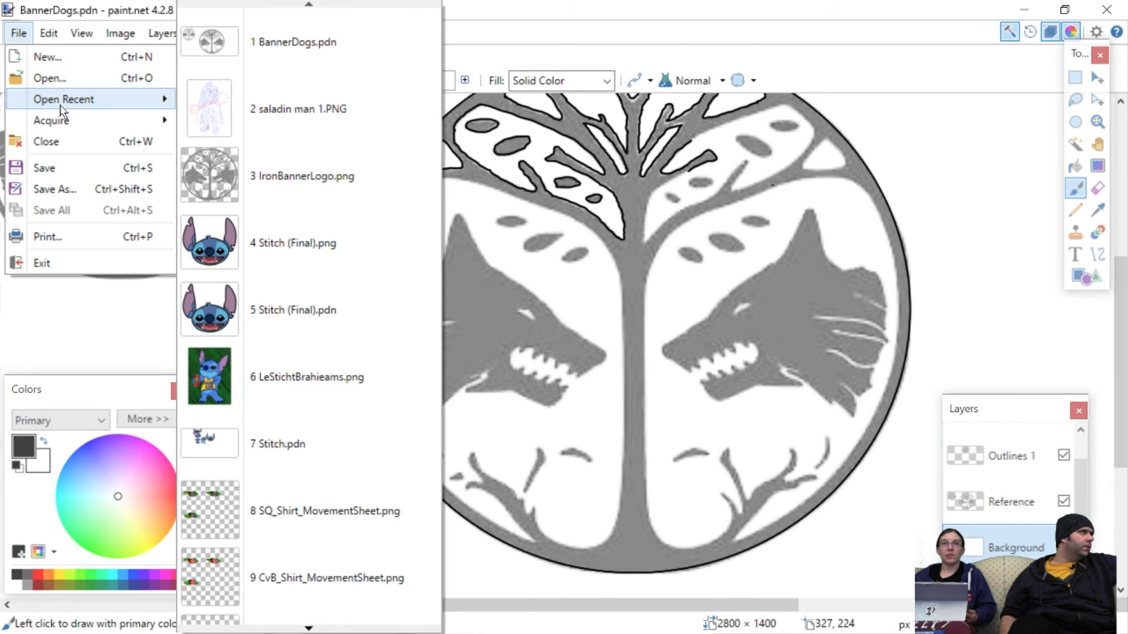
pyautogui.click(50, 78)
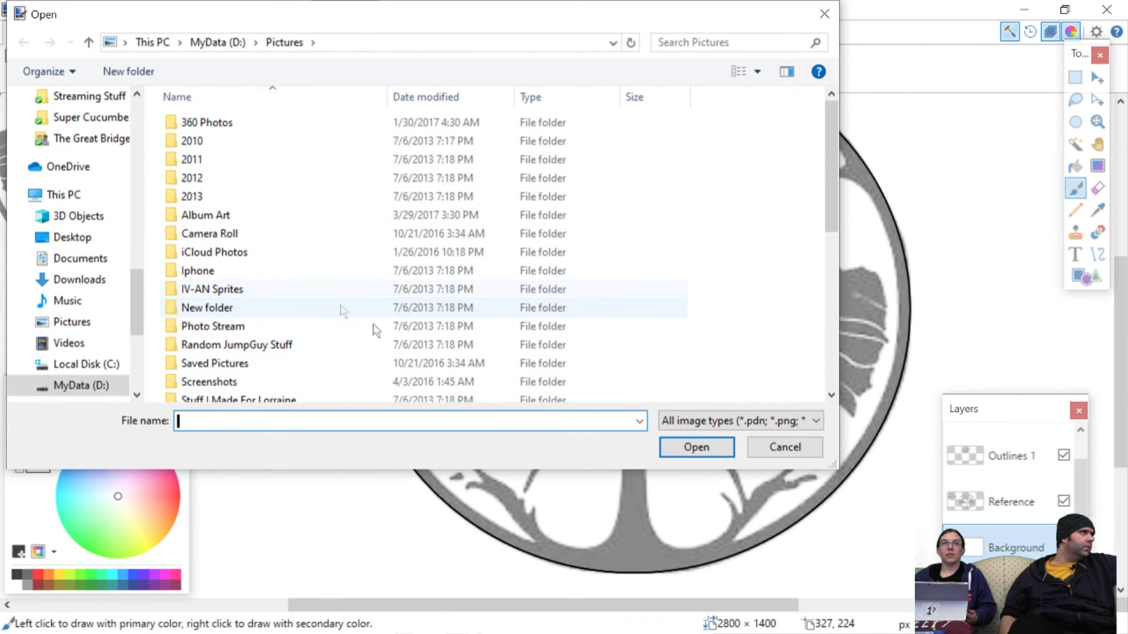
pyautogui.click(810, 450)
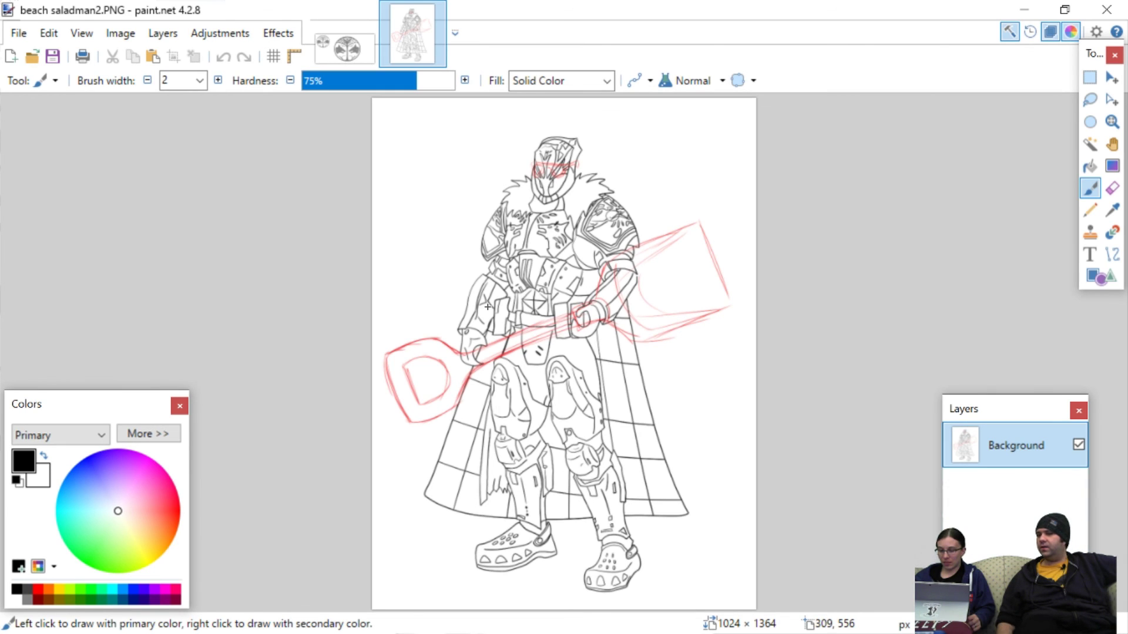
# - Examine which outlines the emblem in the BannerDogs image has, and return to the beach saladman2 sketch
pyautogui.click(359, 62)
pyautogui.scroll(-3, 610, 437)
pyautogui.scroll(2, 610, 437)
pyautogui.scroll(2, 609, 437)
pyautogui.scroll(-2, 610, 437)
pyautogui.scroll(2, 609, 437)
pyautogui.scroll(-2, 610, 437)
pyautogui.scroll(2, 610, 437)
pyautogui.scroll(-2, 610, 437)
pyautogui.scroll(2, 610, 437)
pyautogui.scroll(-2, 610, 437)
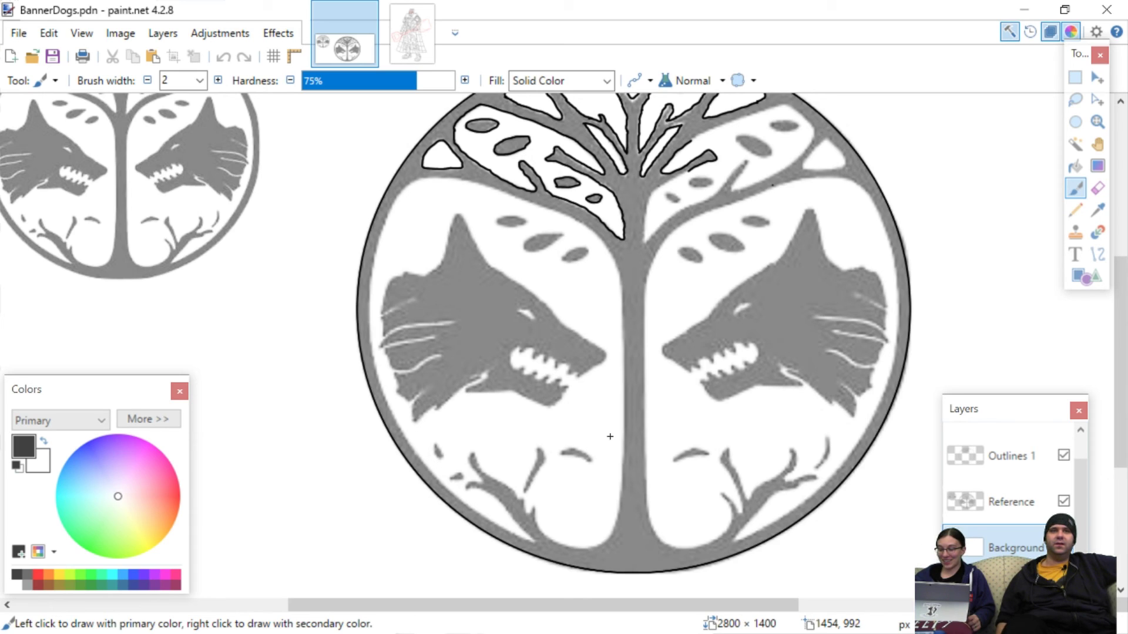
pyautogui.click(412, 34)
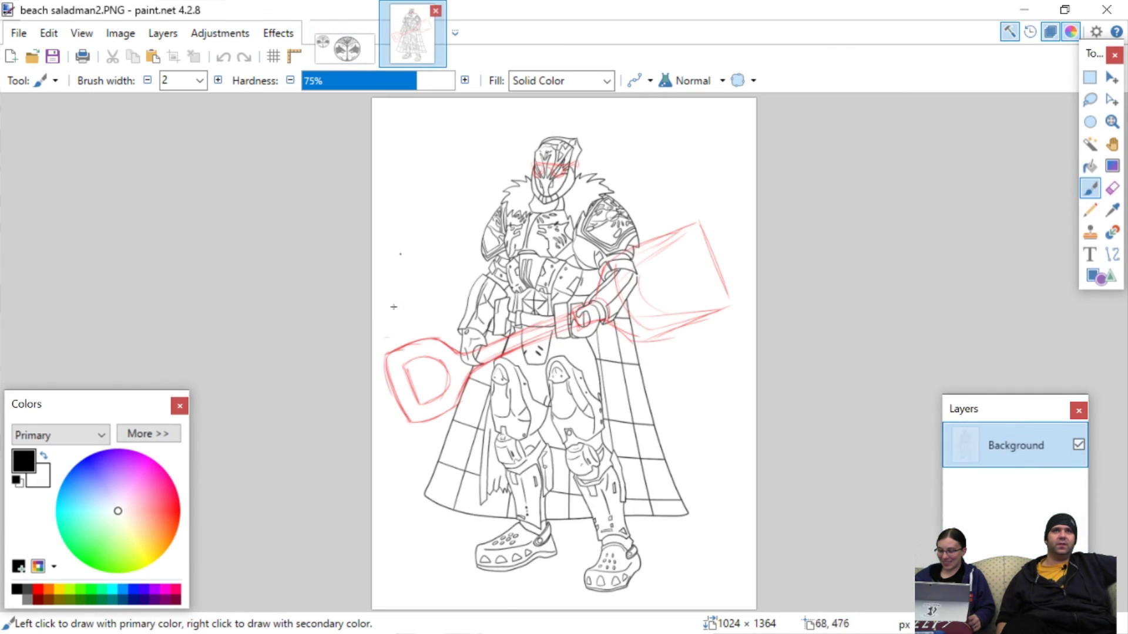